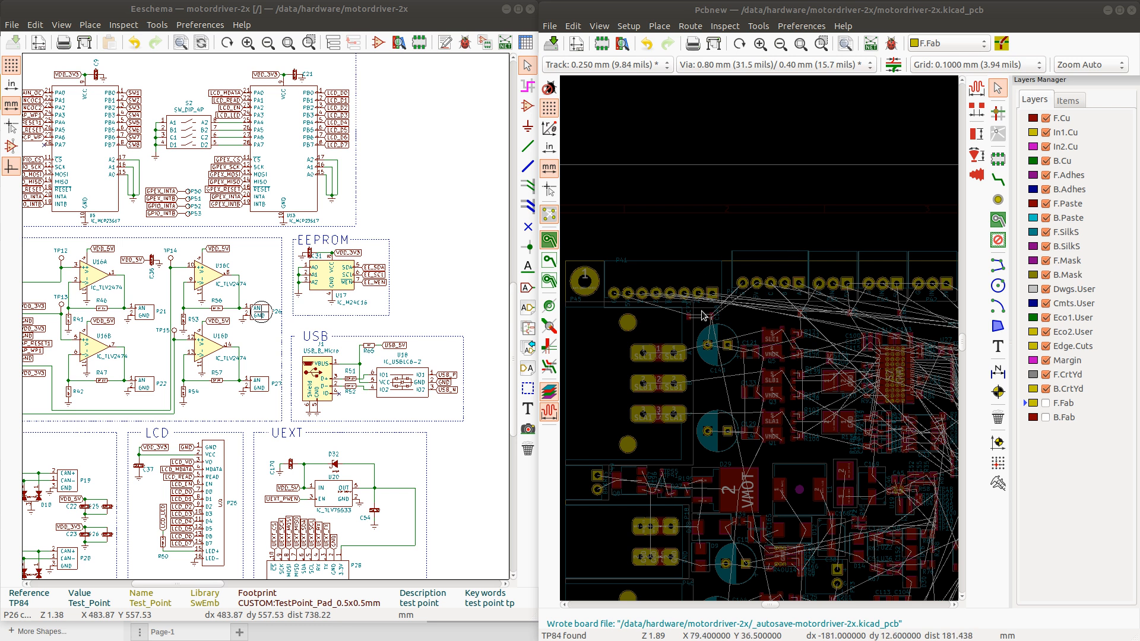
Examine the unrouted board layout and locate the encoder connector P41 in the schematic
scroll(725, 306, down, 5)
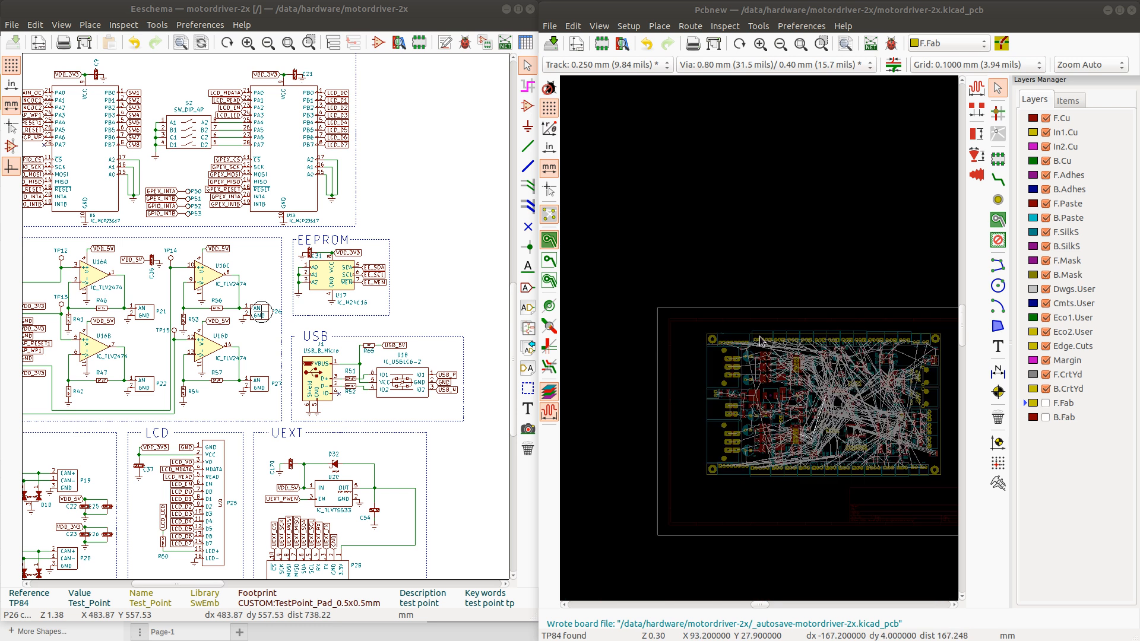
scroll(759, 341, up, 3)
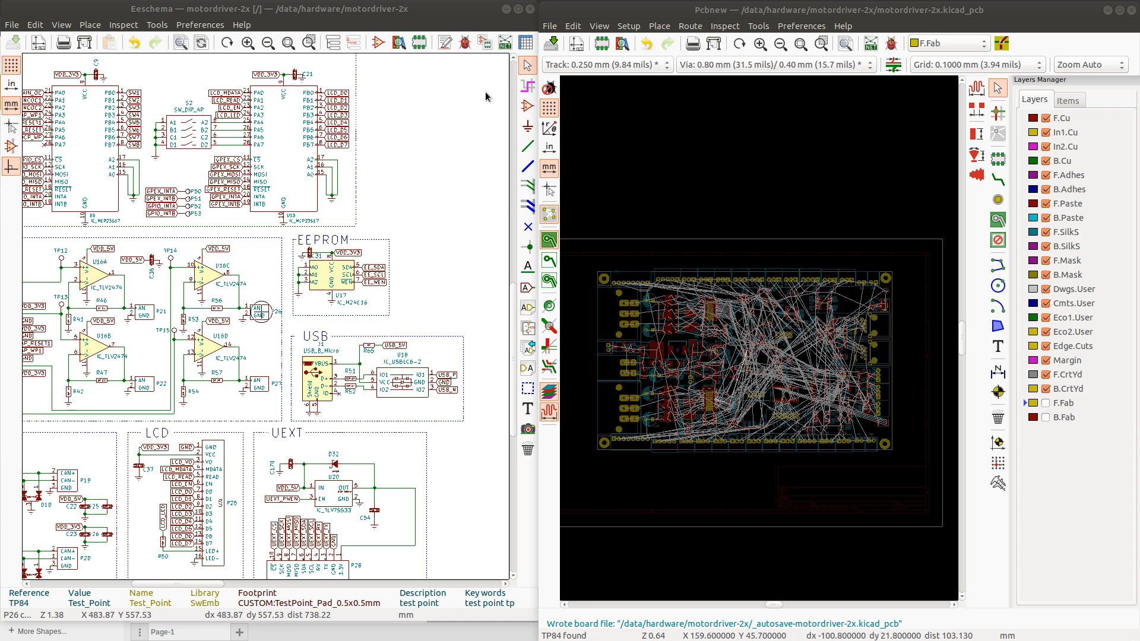
click(638, 279)
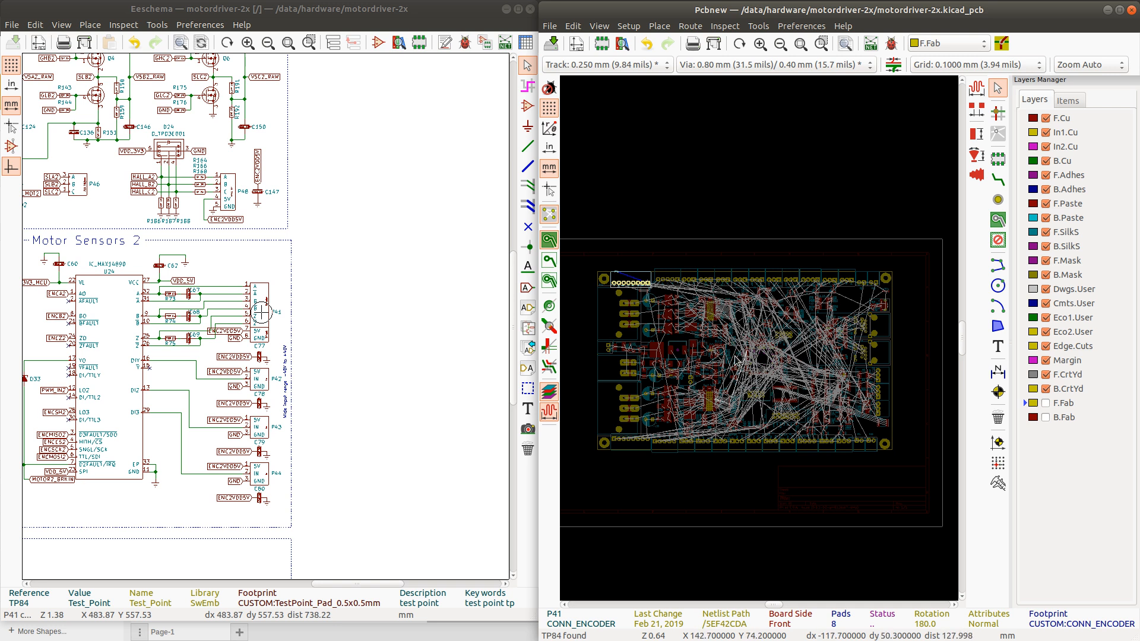
scroll(762, 342, up, 5)
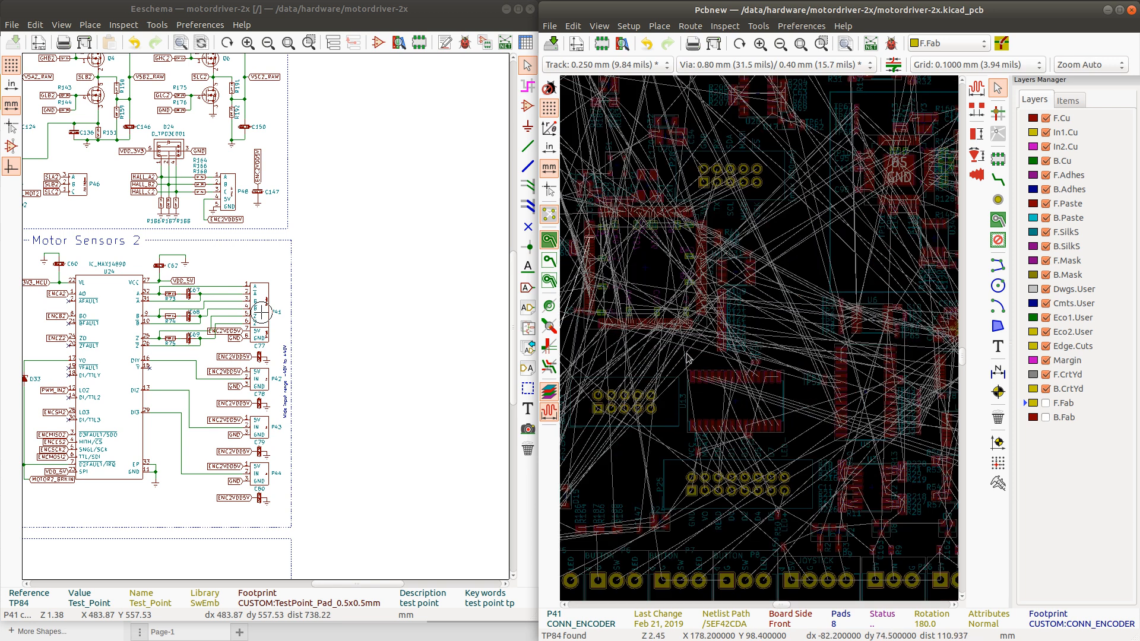
scroll(653, 380, down, 3)
scroll(772, 340, up, 3)
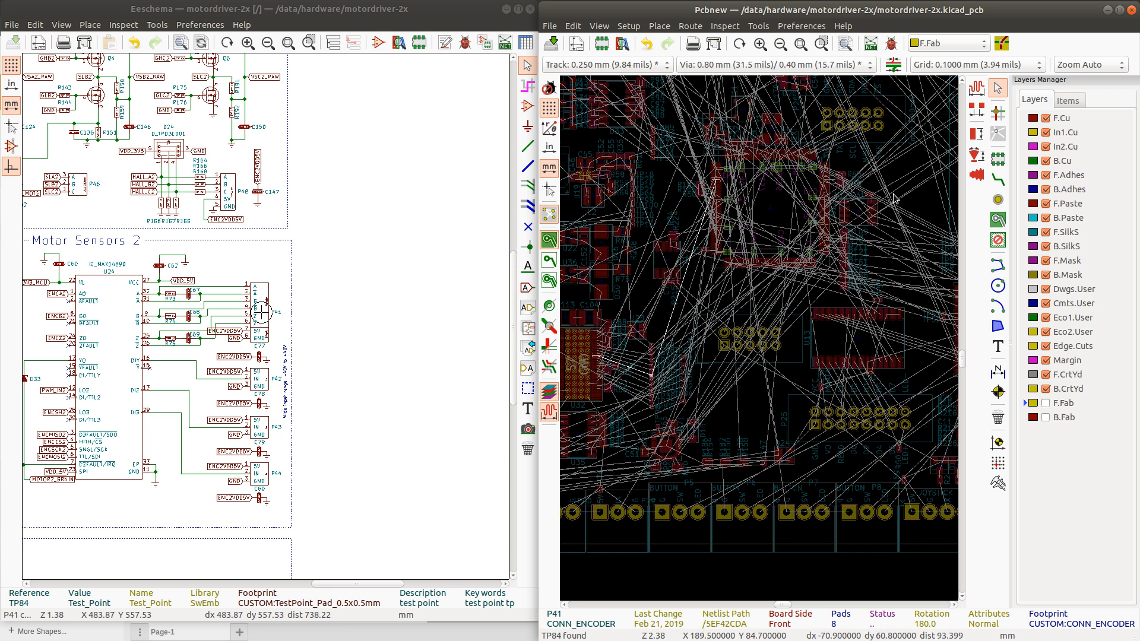
Locate the debug connector P17 in the schematic and try moving it on the board
click(763, 344)
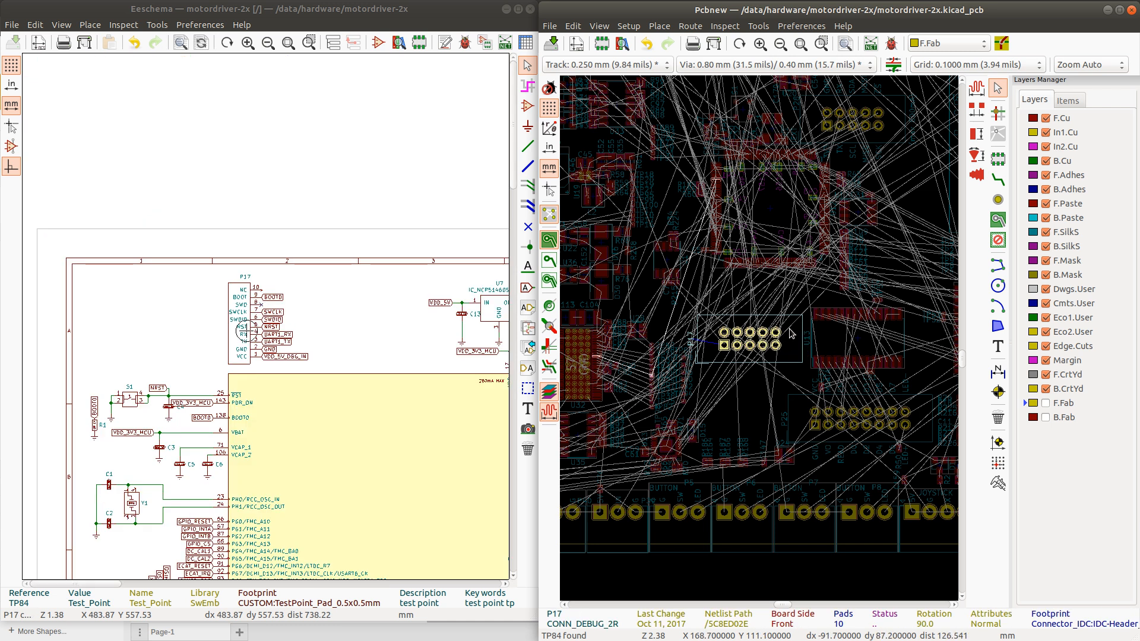
key(m)
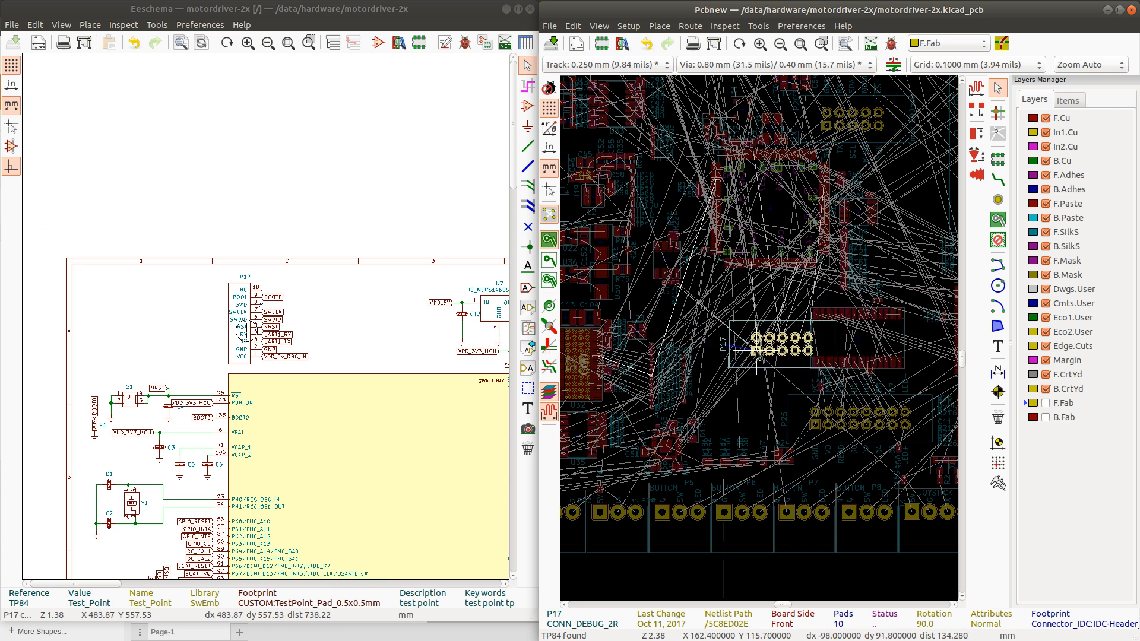
key(Escape)
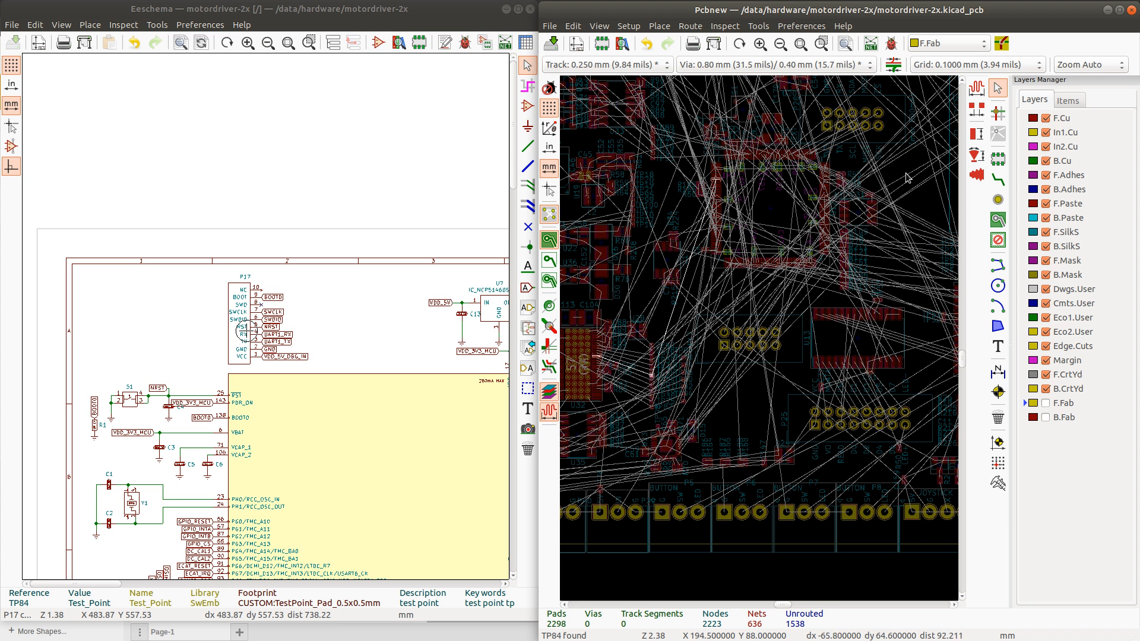
scroll(762, 344, down, 3)
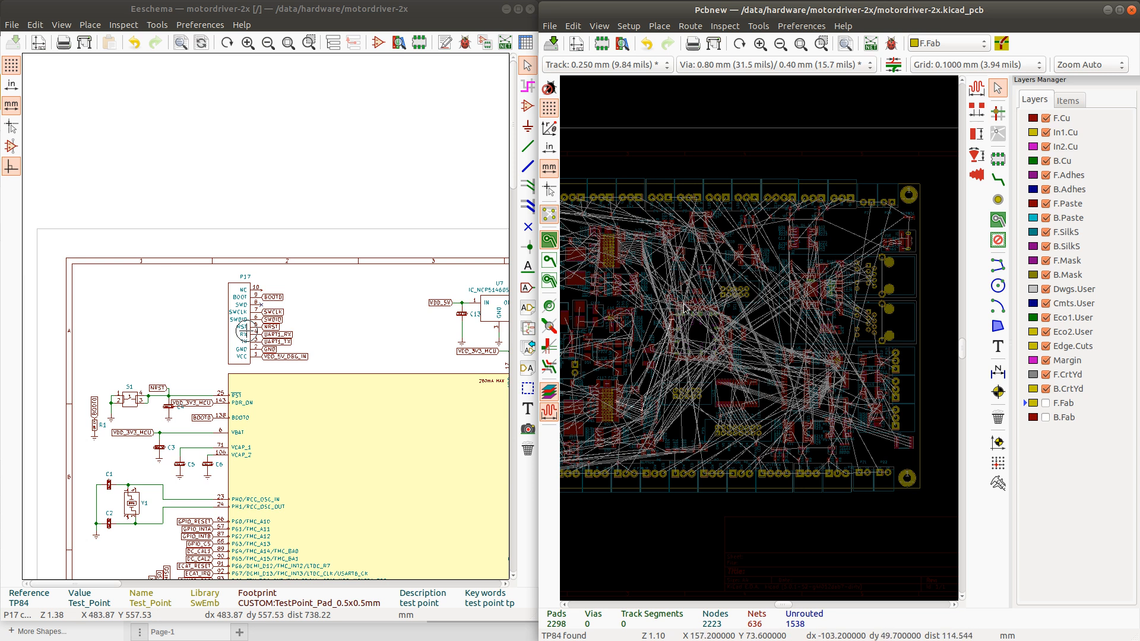
scroll(760, 343, up, 1)
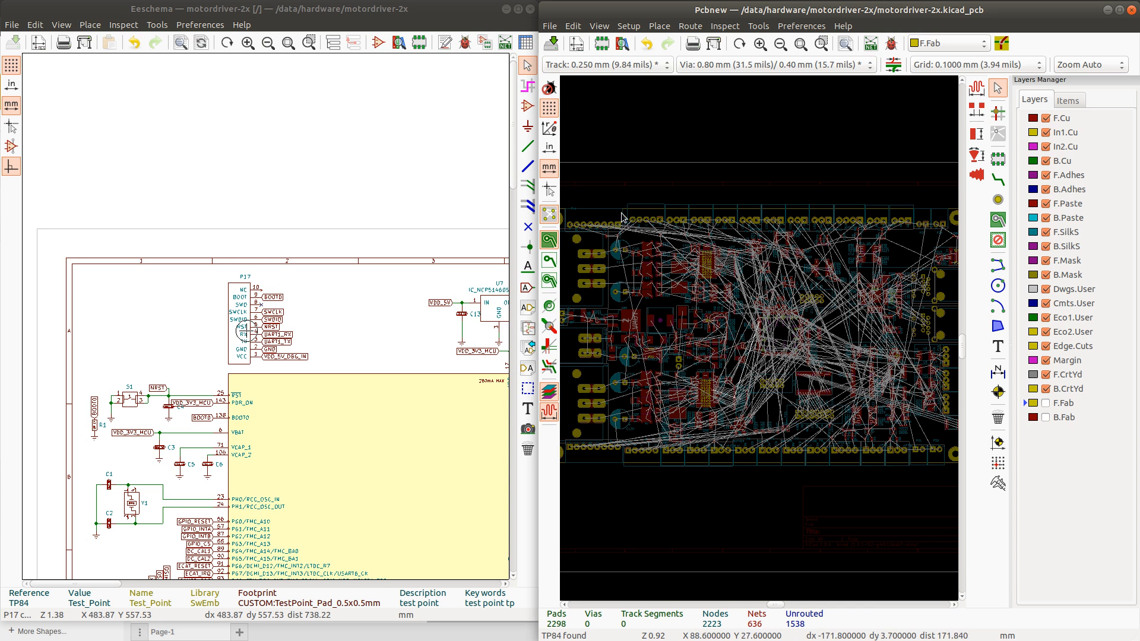
click(640, 220)
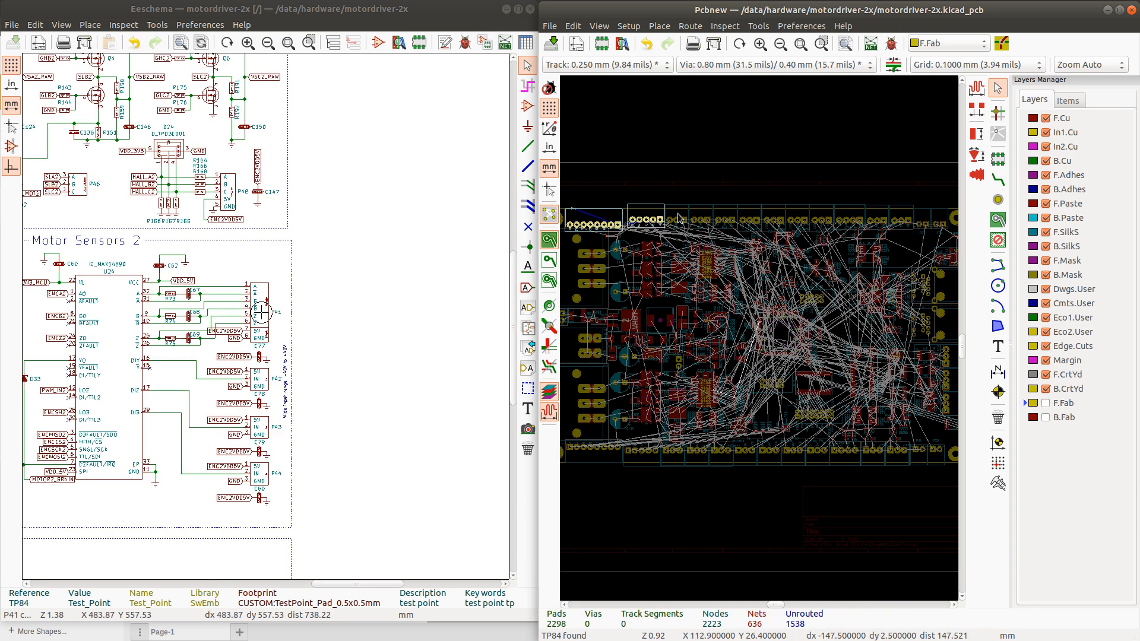
shift+click(680, 220)
shift+click(703, 220)
shift+click(727, 219)
shift+click(749, 220)
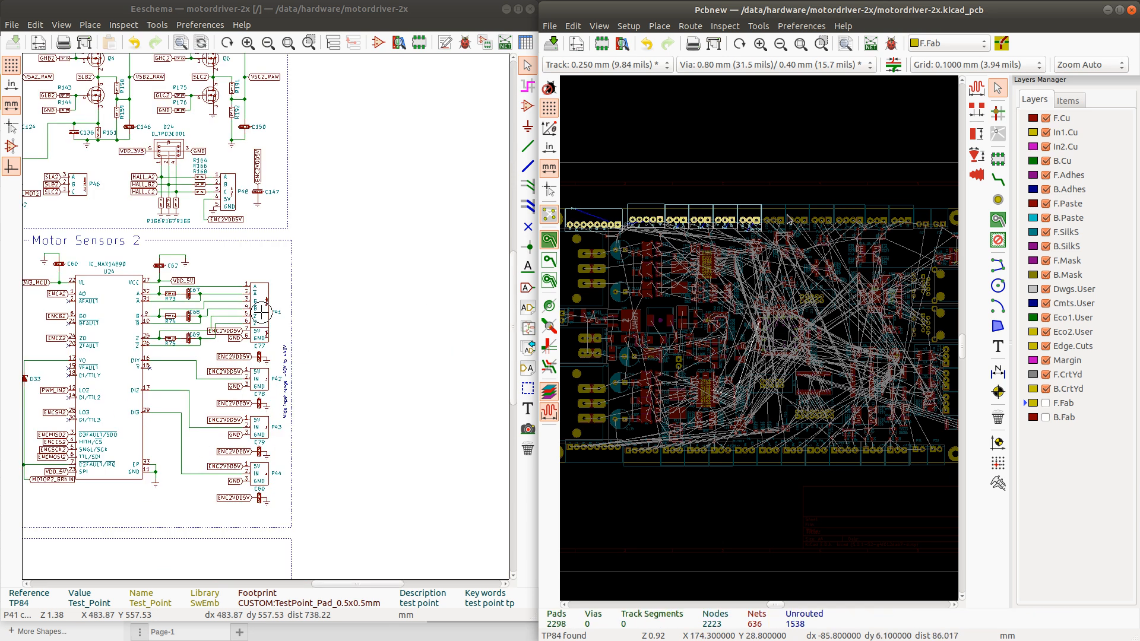
Shift the encoder connector P41 along the board's upper edge until its outline sits against the neighbouring five-pin connector
click(600, 218)
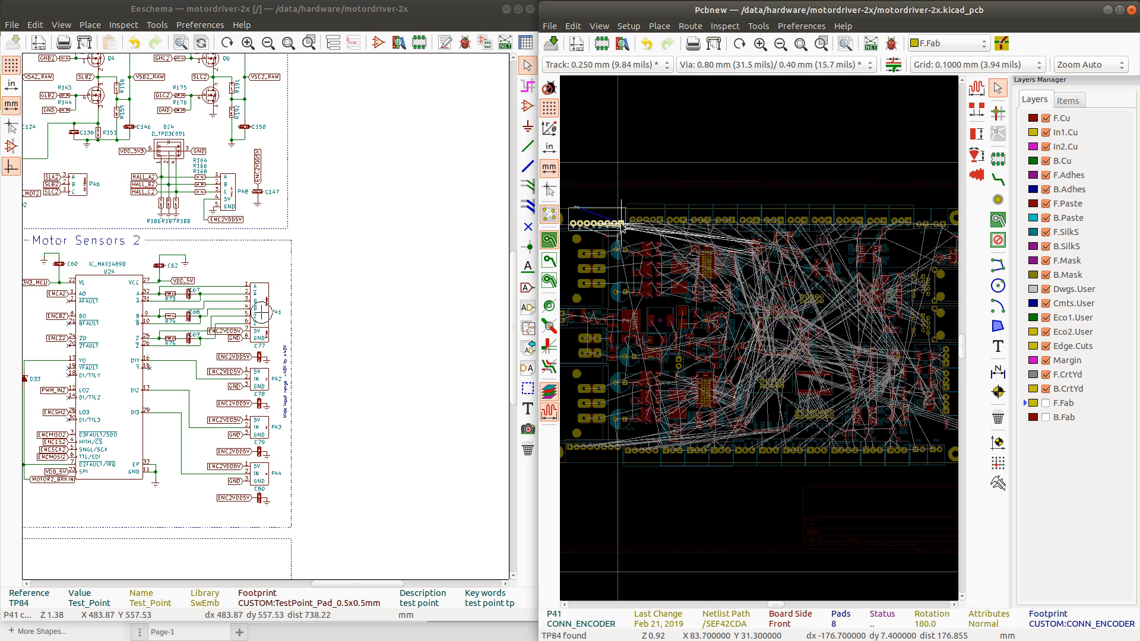
scroll(618, 225, up, 8)
drag(761, 343, 771, 342)
scroll(769, 341, down, 6)
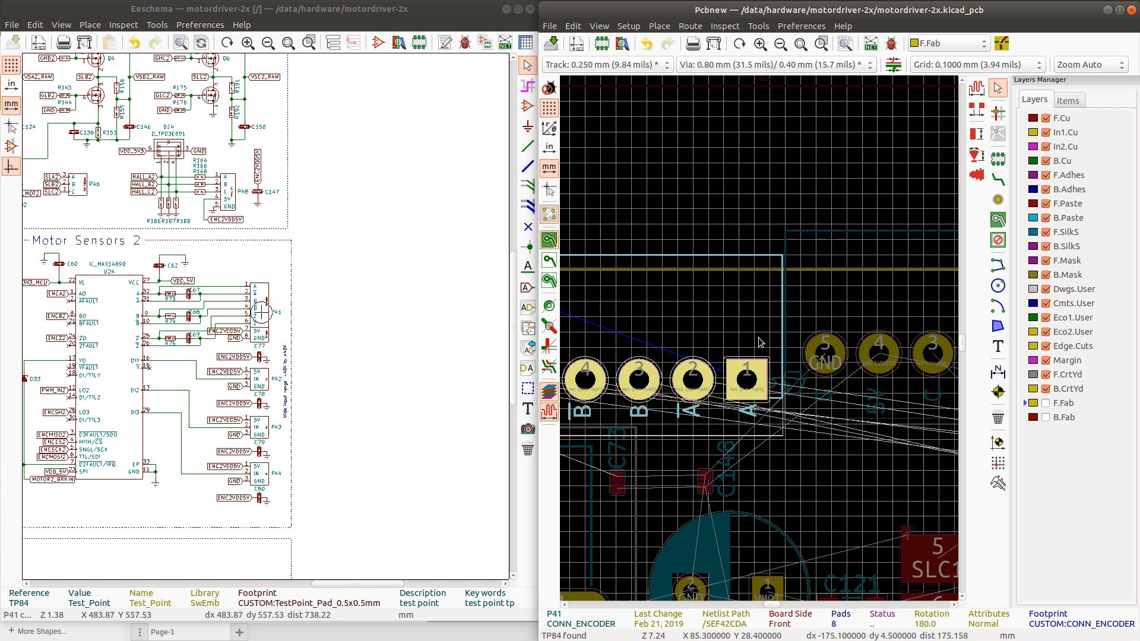
Align all connectors along the board's upper edge, from P41 to the last two-pin connector beside the far mounting hole, to the bottom
shift+click(802, 337)
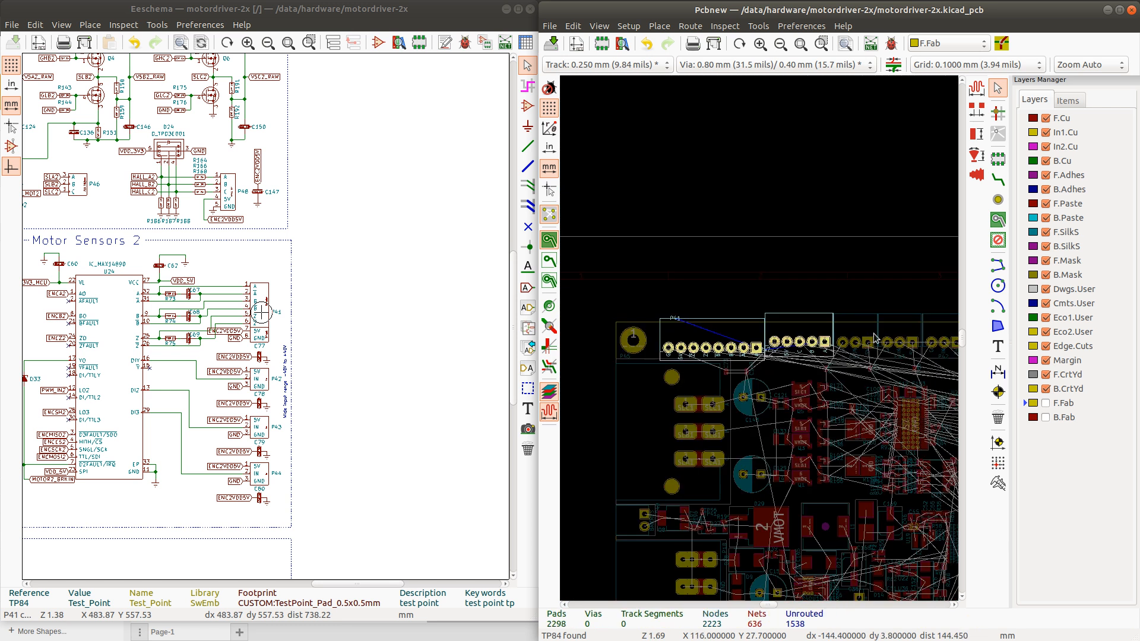
shift+click(936, 336)
scroll(936, 336, down, 5)
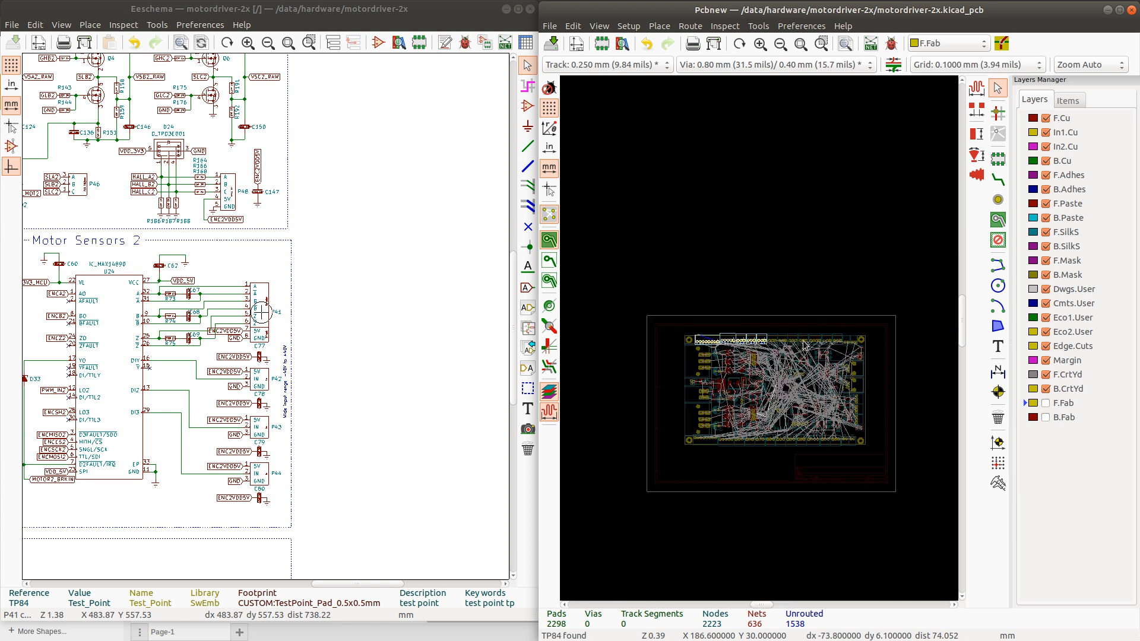
scroll(788, 343, up, 7)
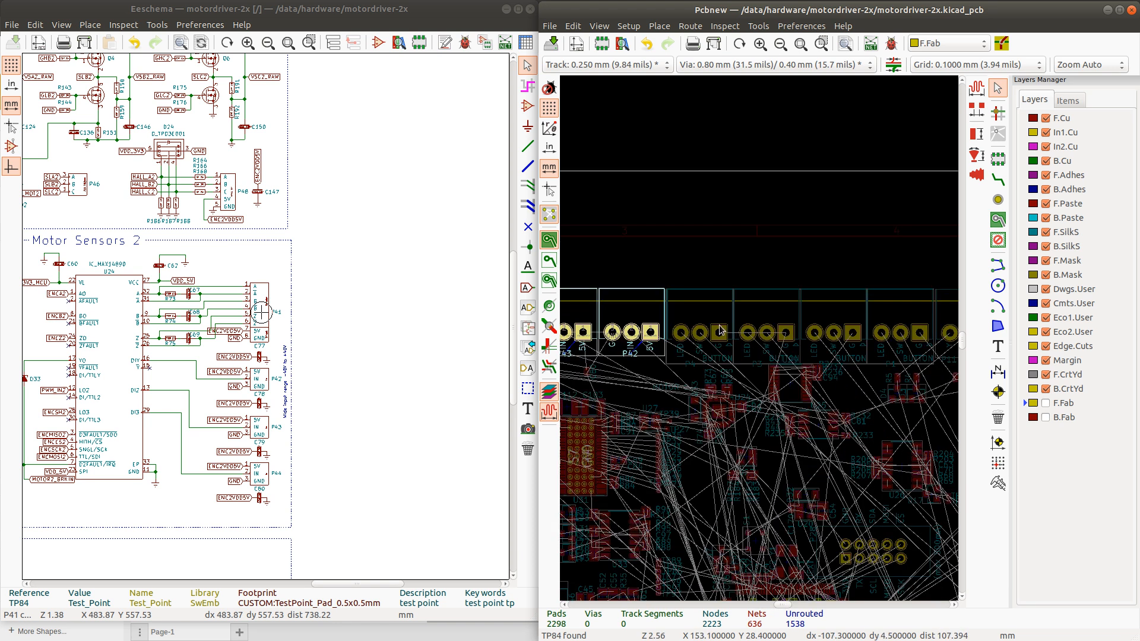
shift+click(775, 316)
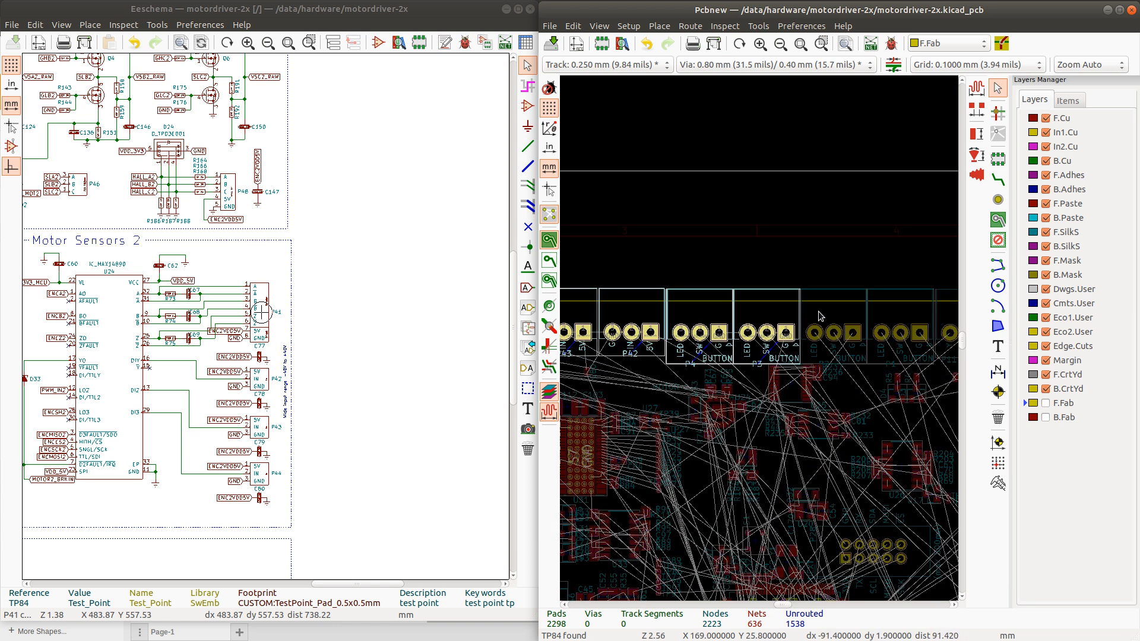
shift+click(824, 316)
shift+click(917, 313)
scroll(946, 316, down, 3)
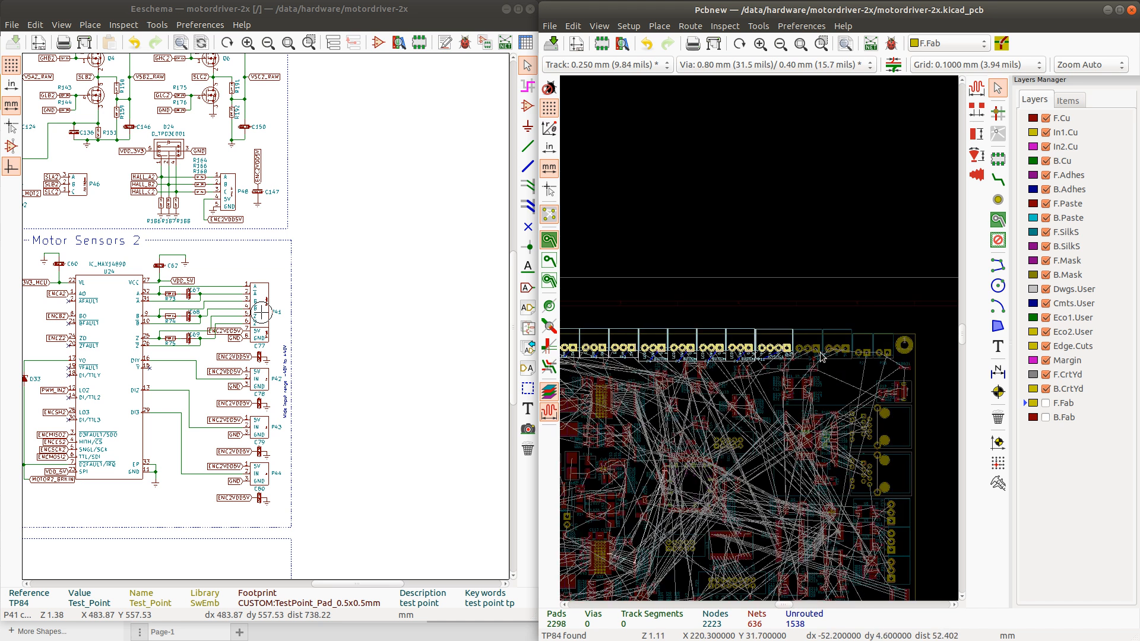
shift+click(811, 345)
shift+click(837, 346)
shift+click(864, 347)
shift+click(879, 347)
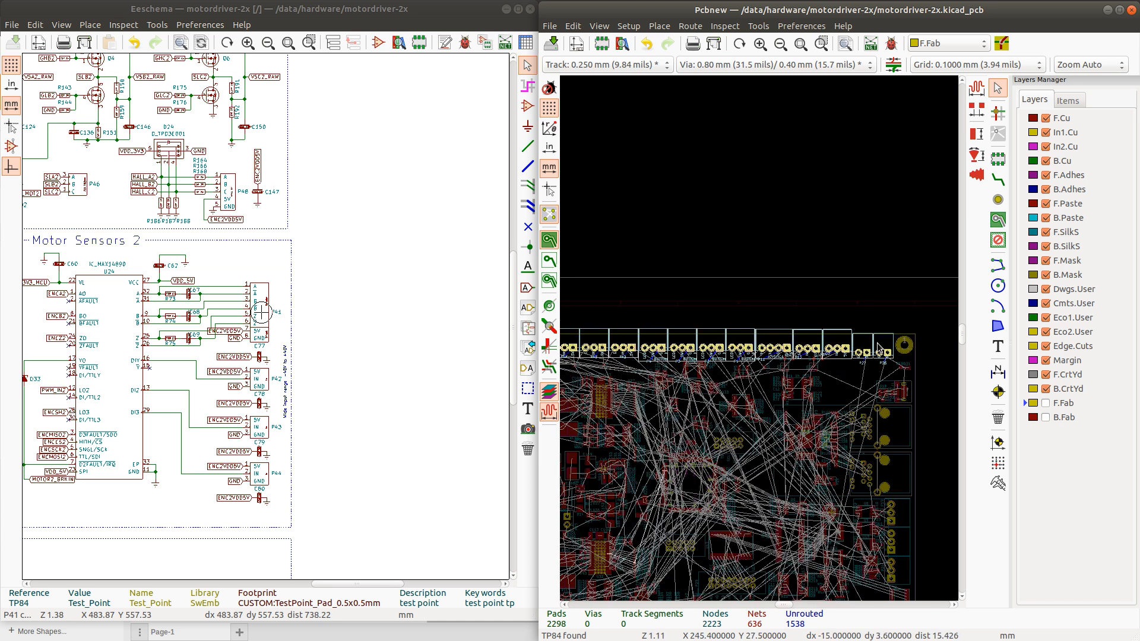
right_click(877, 346)
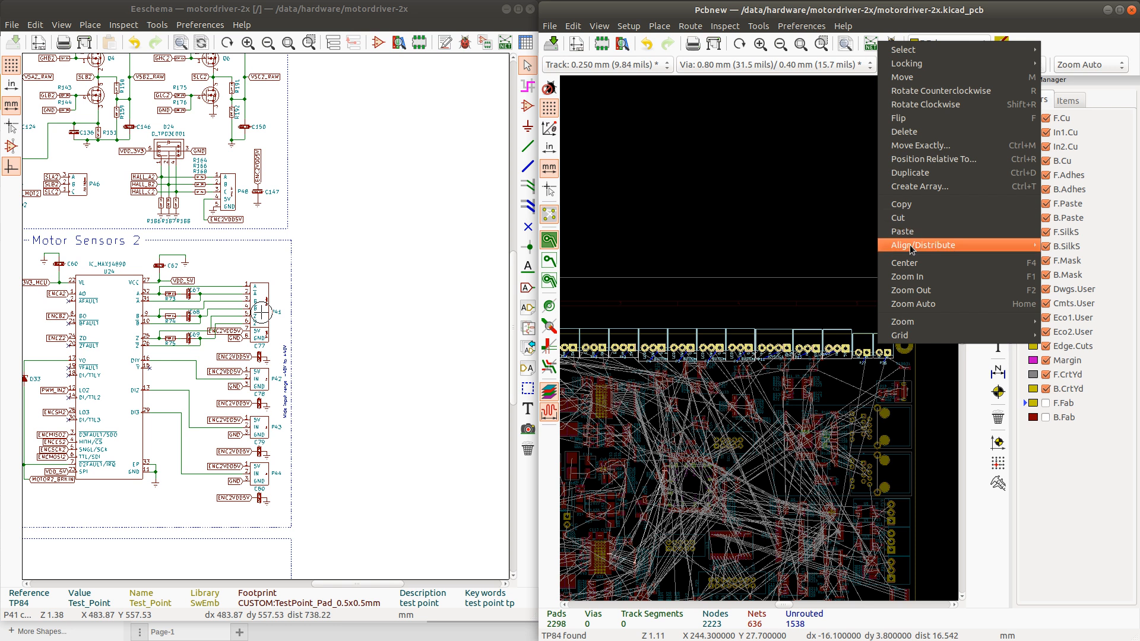
mouse_move(916, 246)
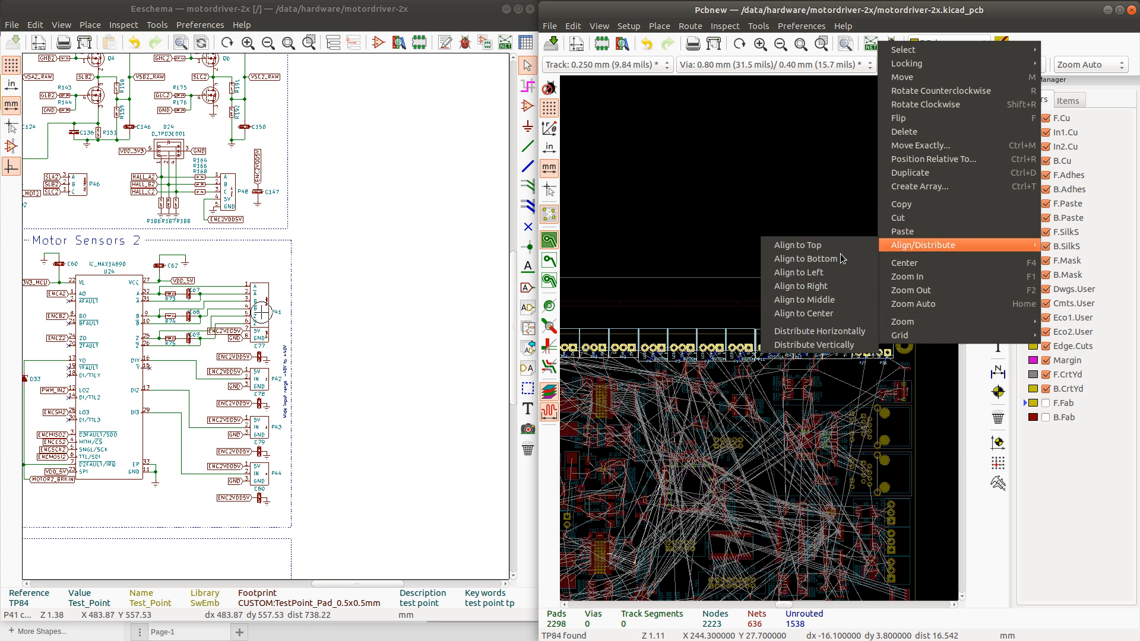
click(809, 257)
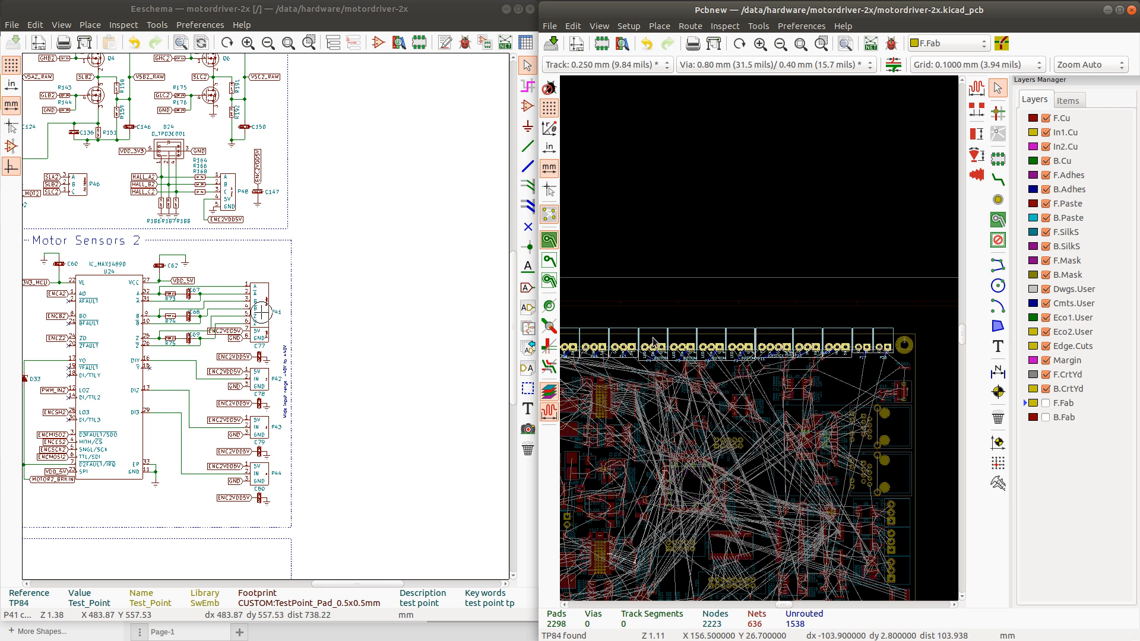
Distribute the selected row of upper-edge connectors horizontally
scroll(761, 344, down, 2)
scroll(716, 359, up, 2)
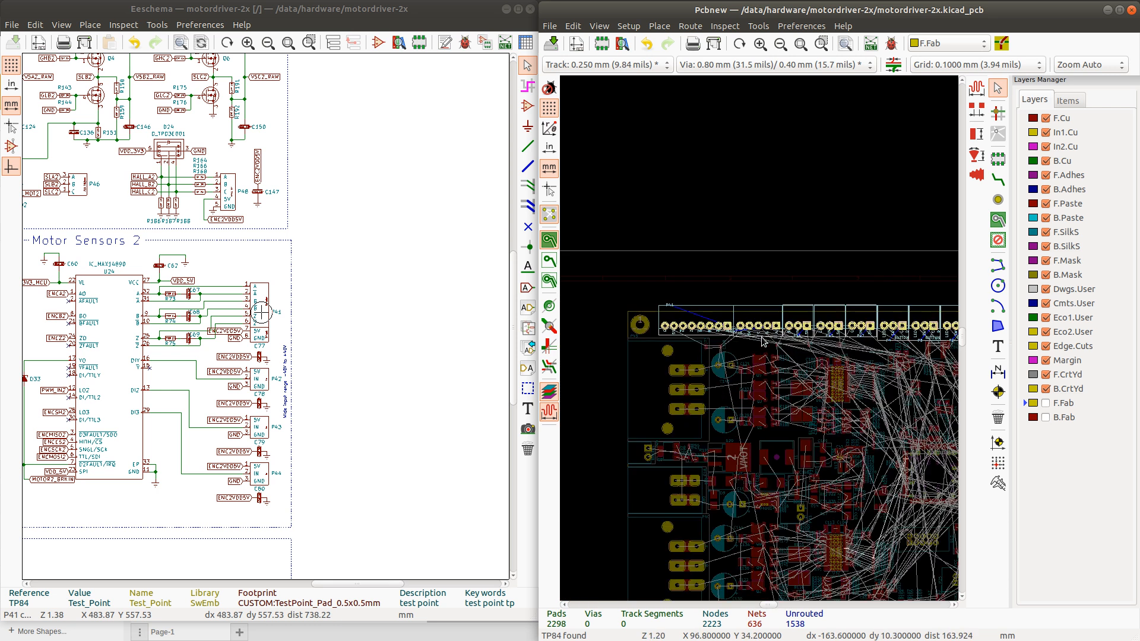
right_click(779, 315)
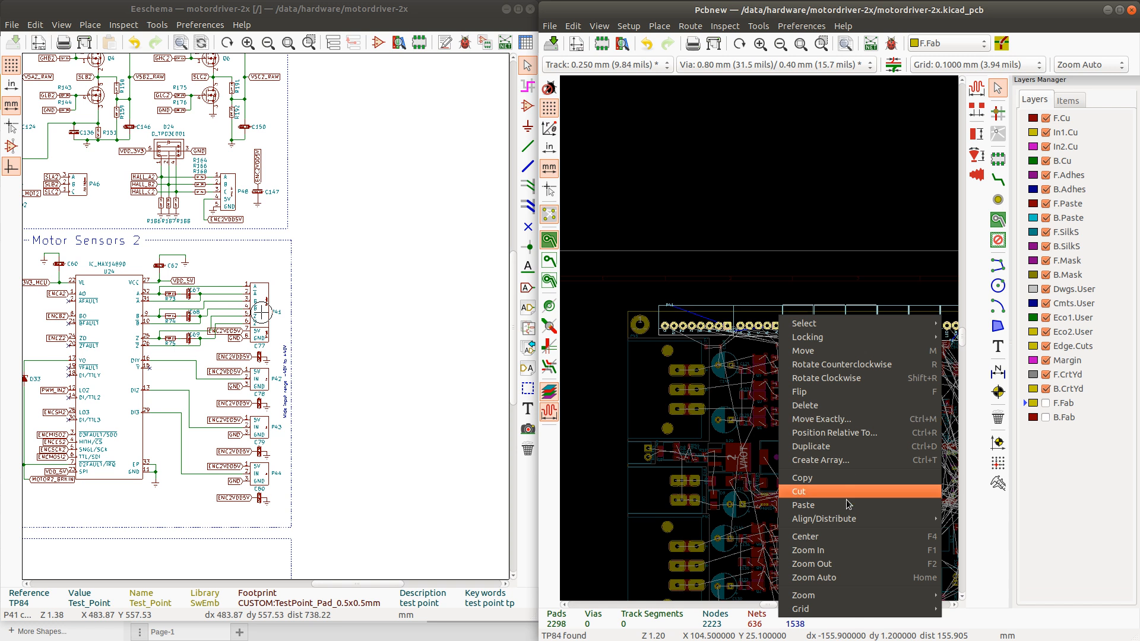
mouse_move(855, 519)
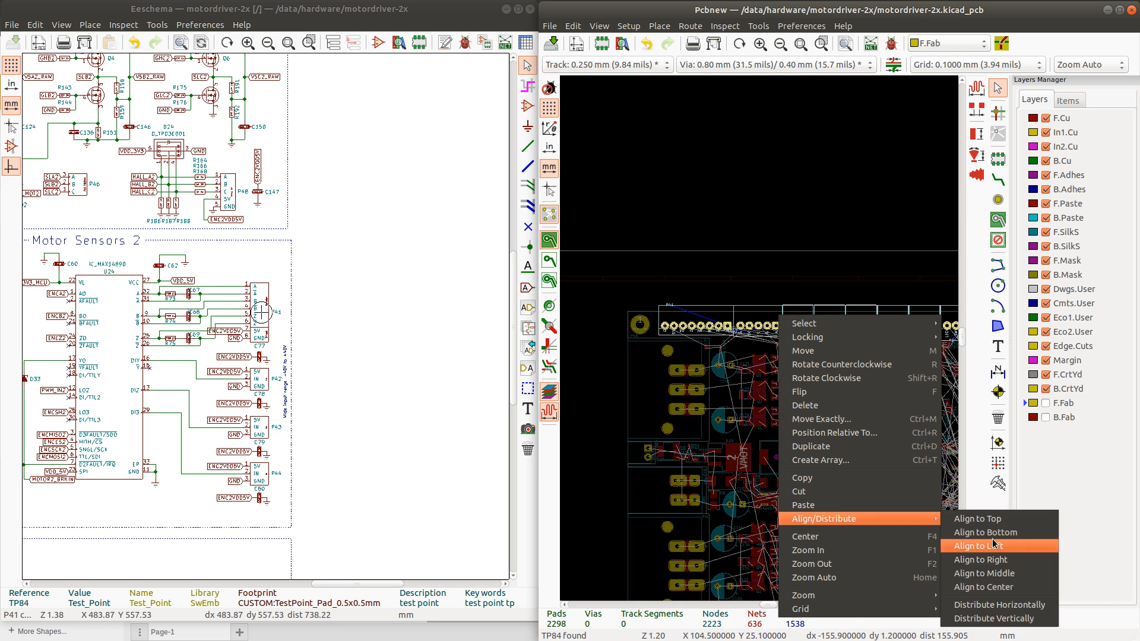
click(1006, 604)
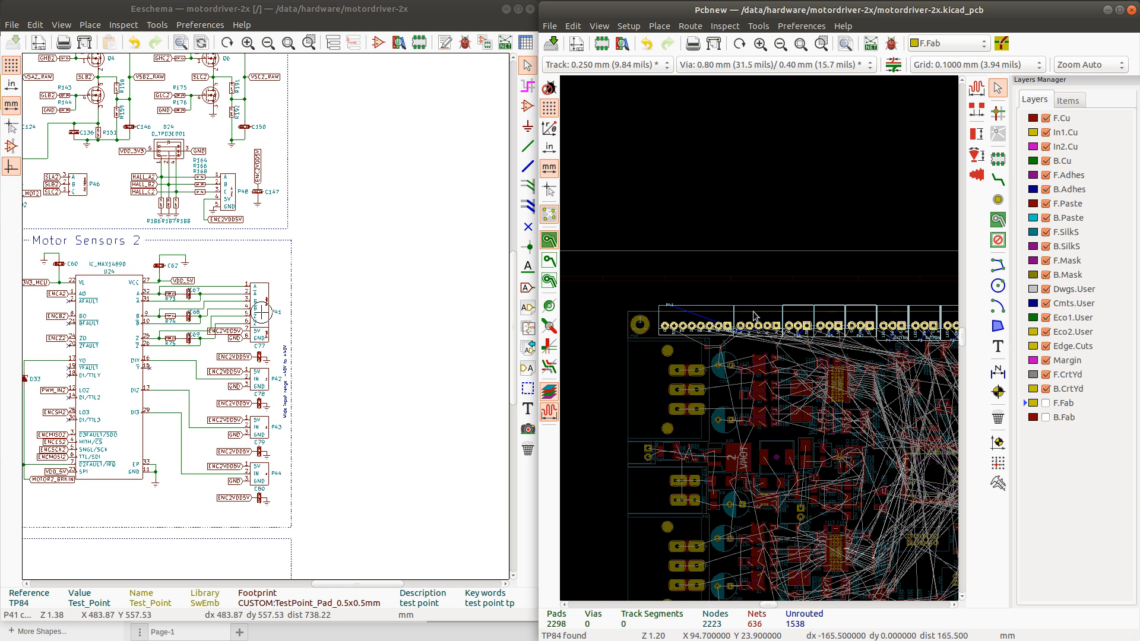
Inspect the gaps between the outlines of adjacent connectors along the board's upper edge for even spacing
scroll(761, 342, up, 4)
scroll(760, 342, up, 2)
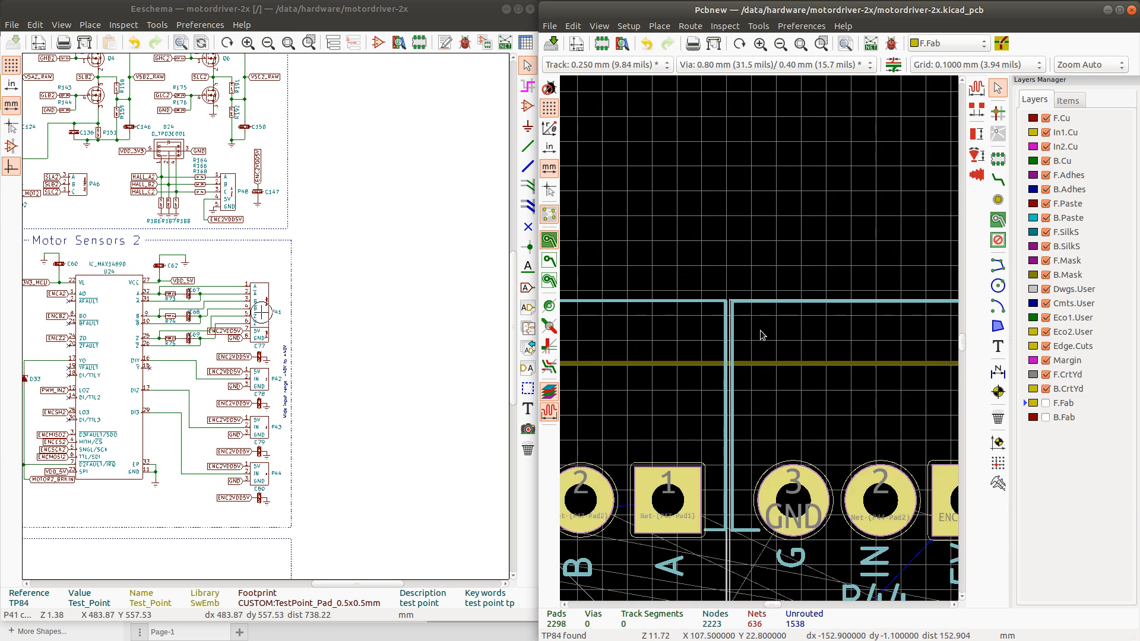
scroll(757, 341, up, 2)
scroll(757, 341, up, 2)
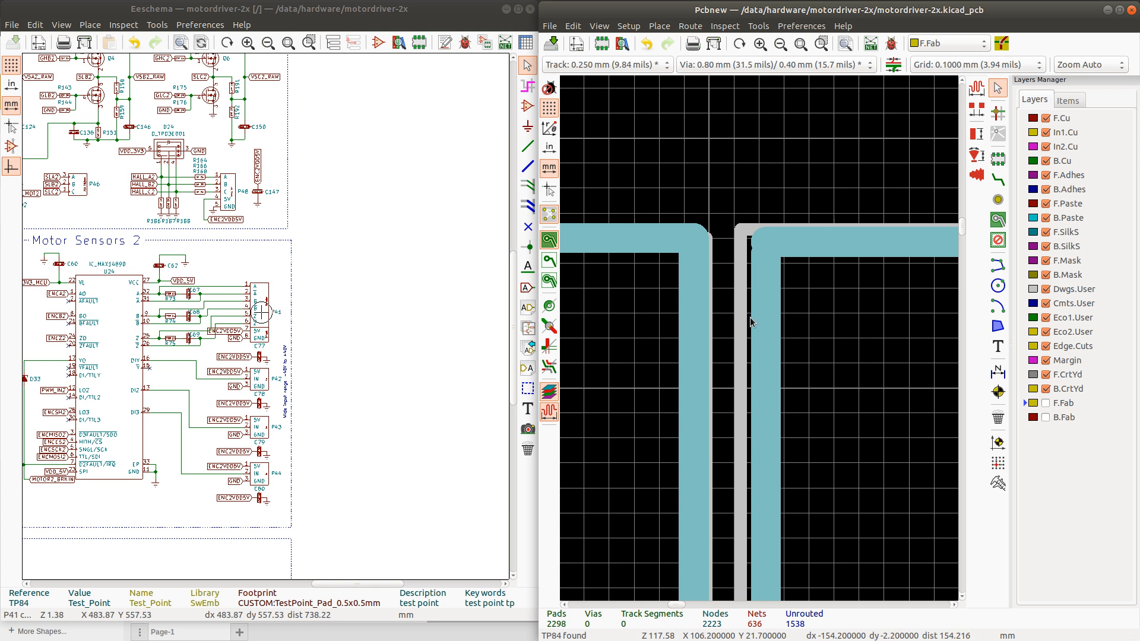
scroll(761, 343, down, 3)
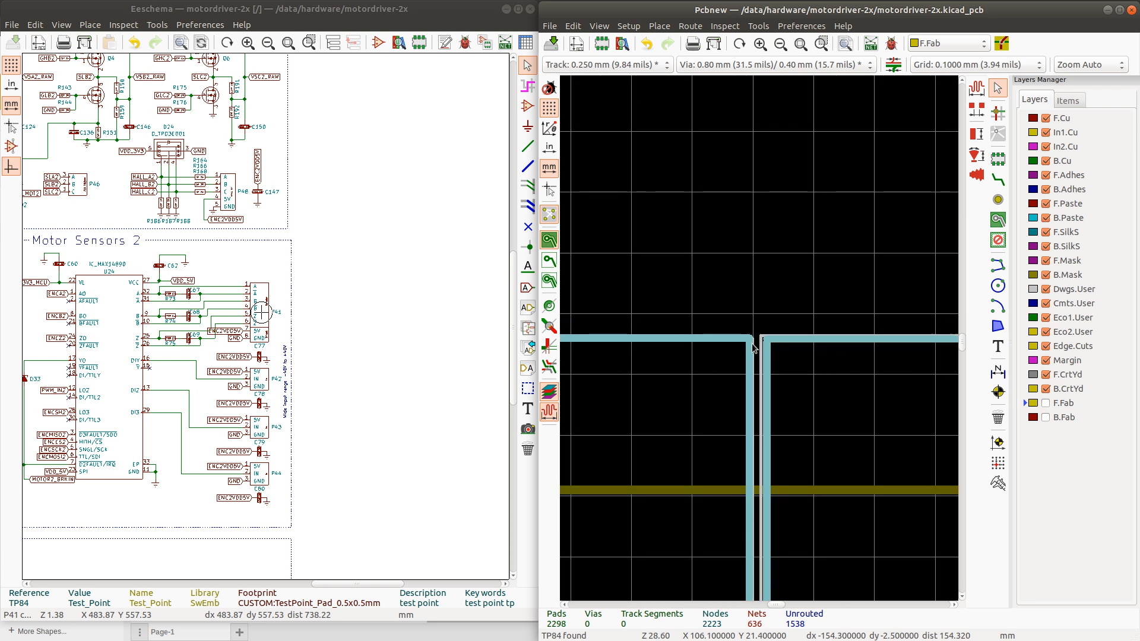
scroll(695, 347, down, 2)
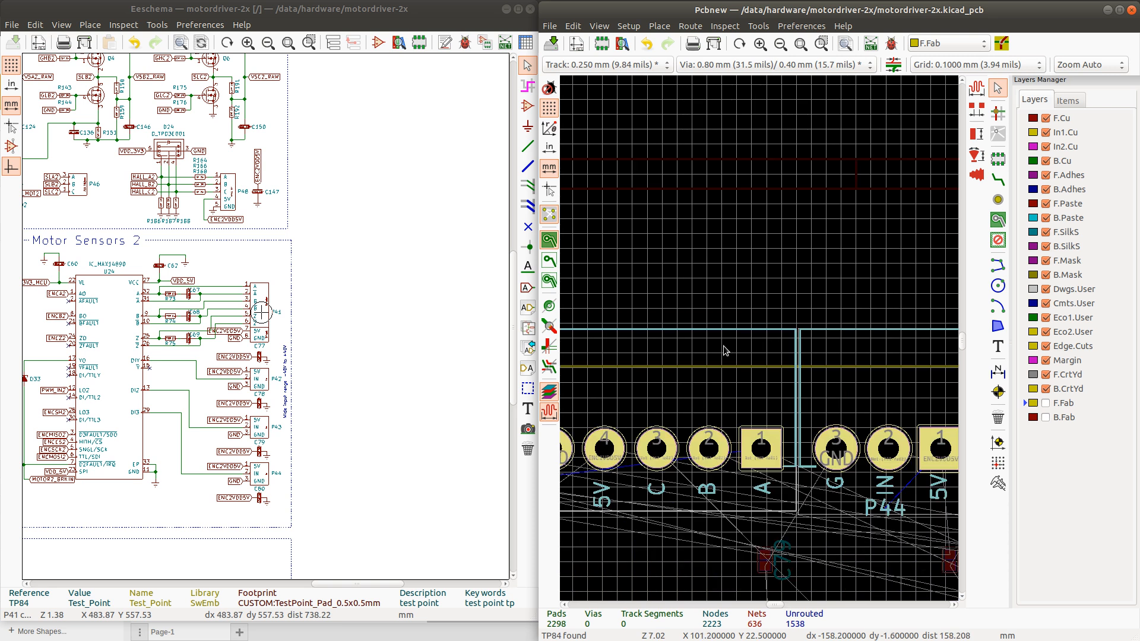
scroll(728, 351, down, 1)
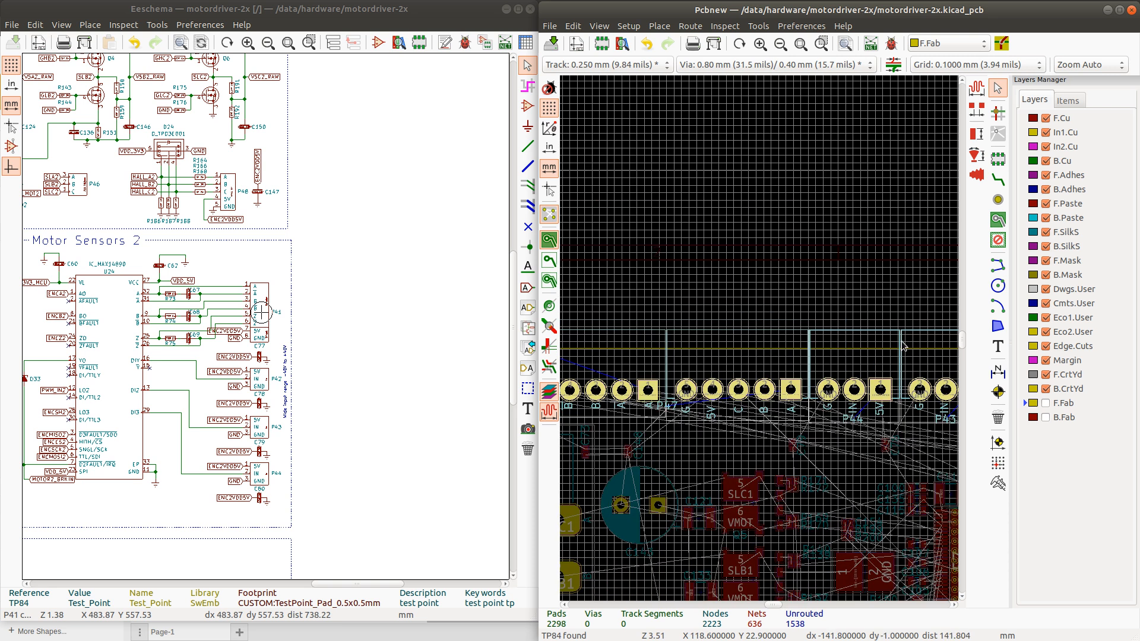
scroll(761, 343, up, 2)
scroll(804, 331, up, 4)
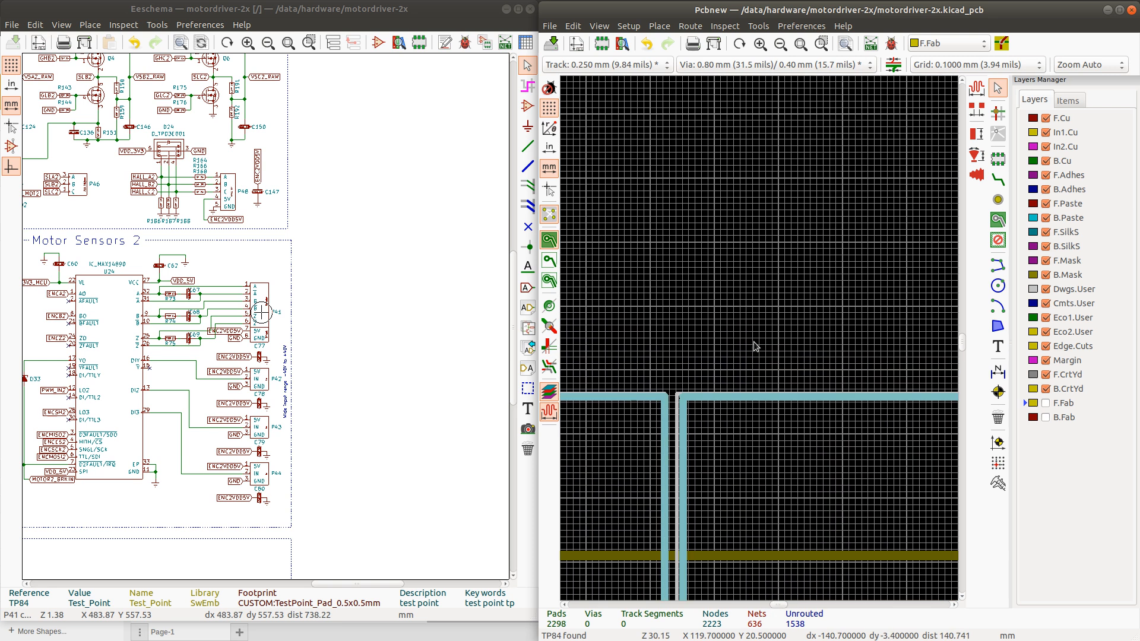
scroll(756, 346, up, 3)
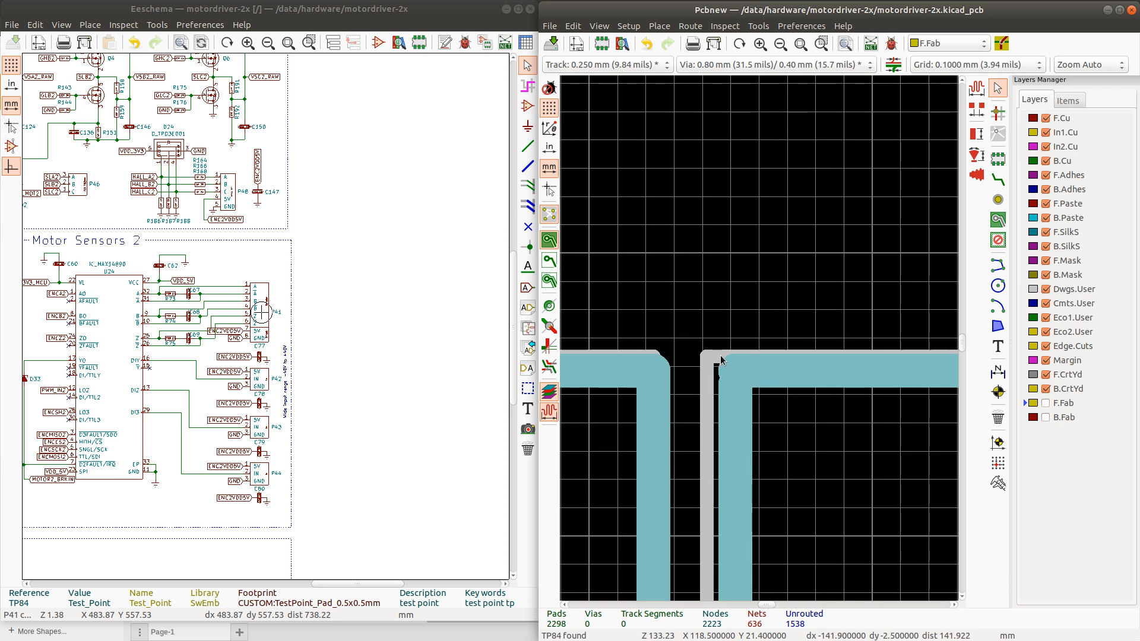
scroll(735, 368, down, 8)
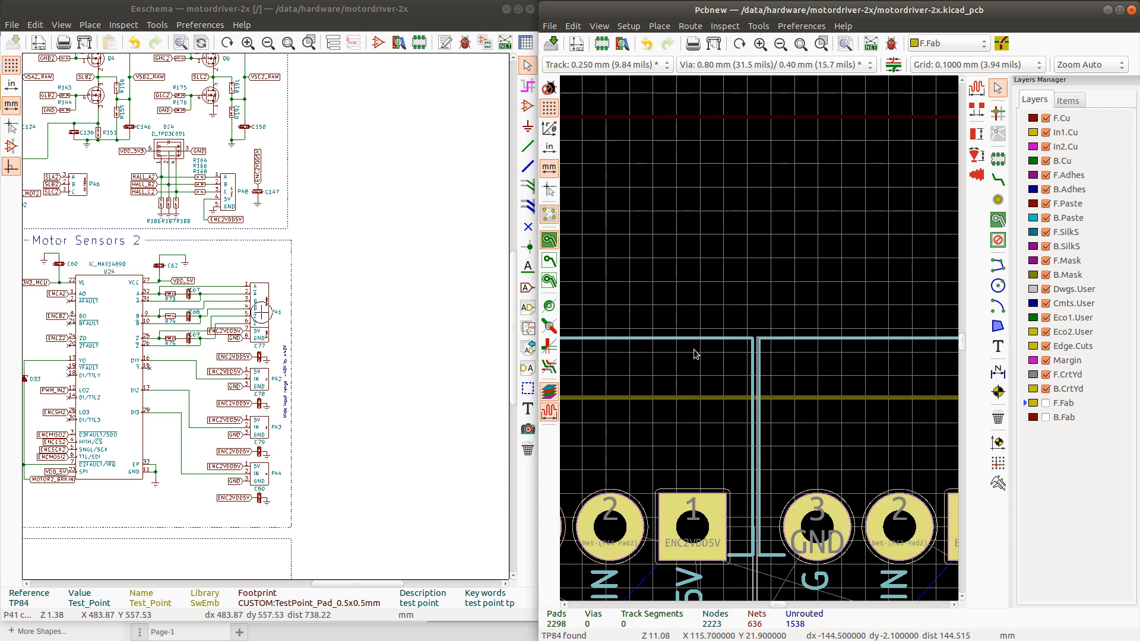
Compare the outline gaps around connector P47 and check the properties of its pad 1 without changing them
scroll(757, 343, up, 3)
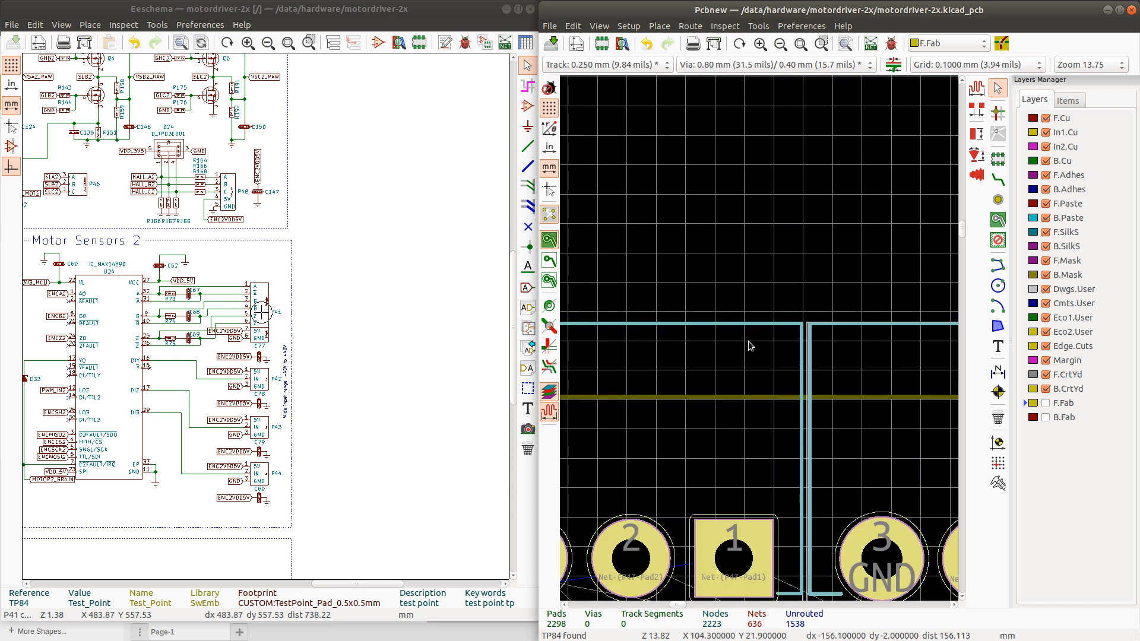
scroll(781, 345, up, 2)
scroll(833, 332, up, 3)
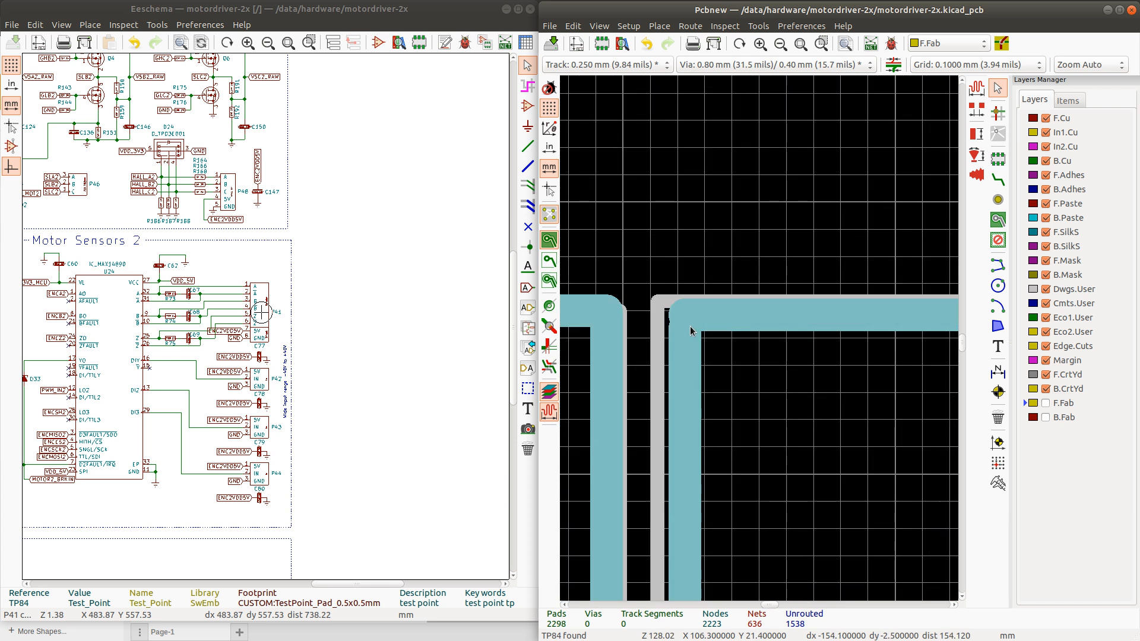
scroll(760, 341, down, 5)
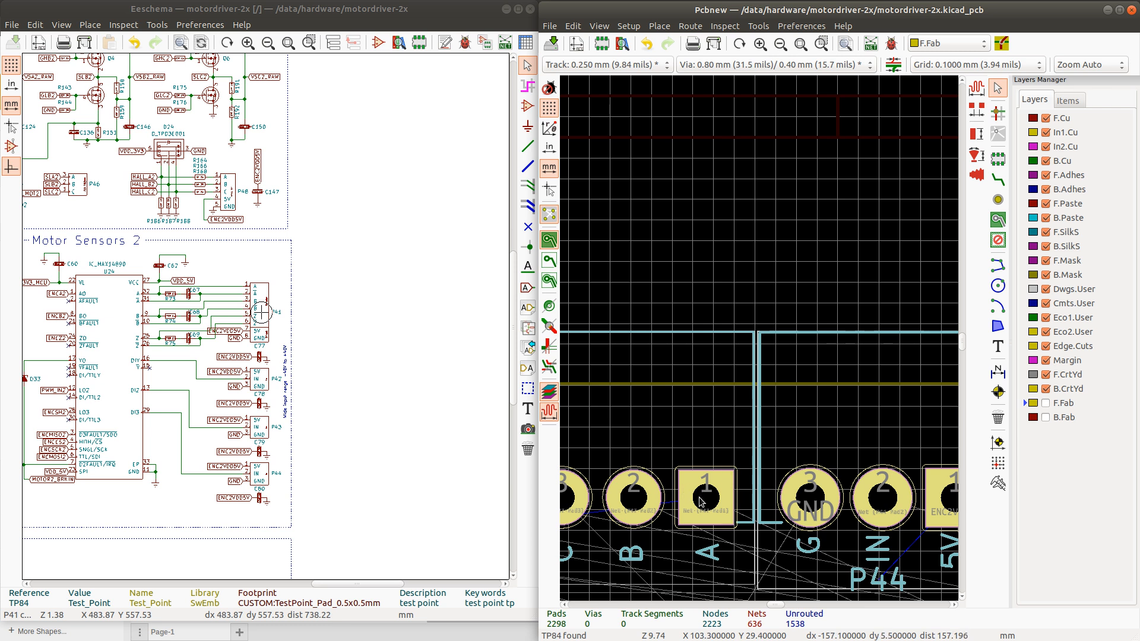
click(706, 501)
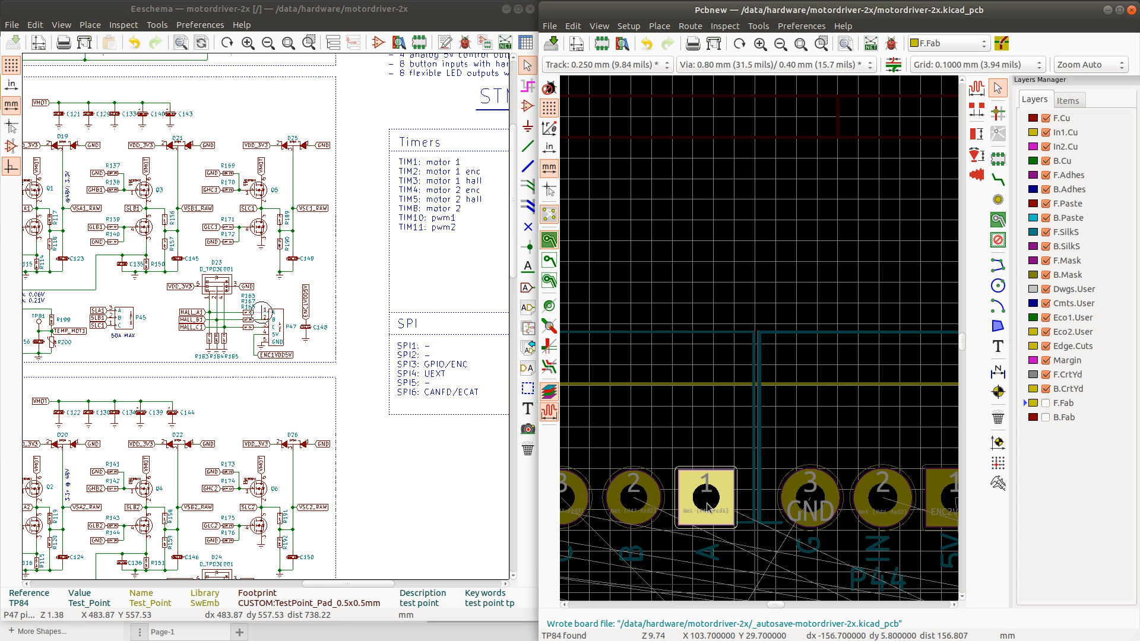
double_click(708, 506)
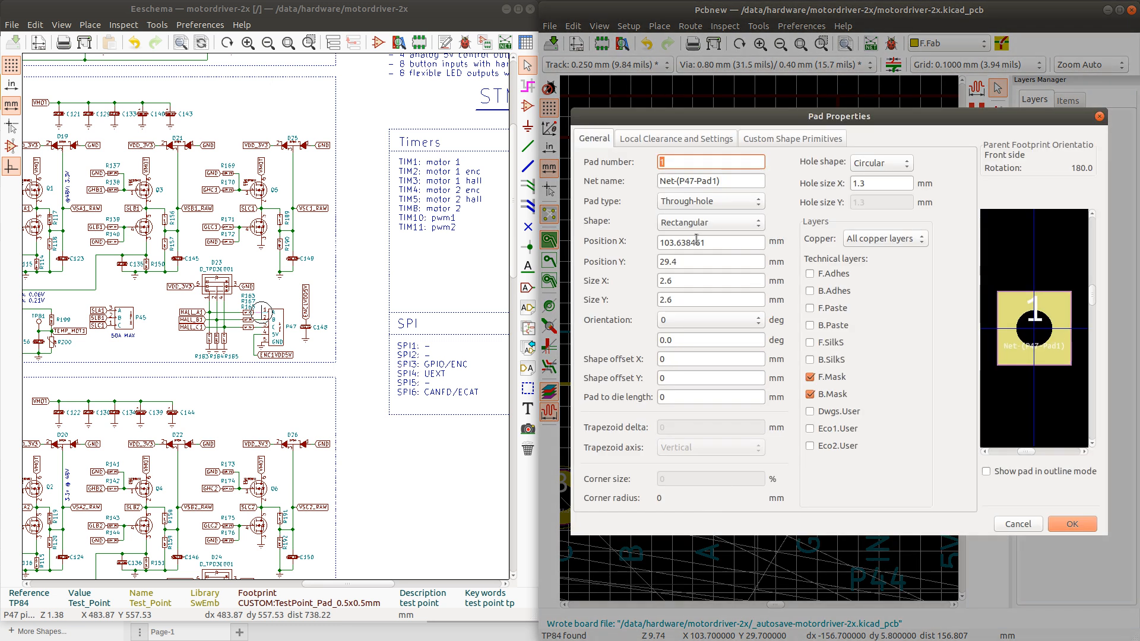
click(1031, 525)
Examine the gap between the outlines of encoder connector P41 and the neighbouring five-pin connector
scroll(784, 453, down, 5)
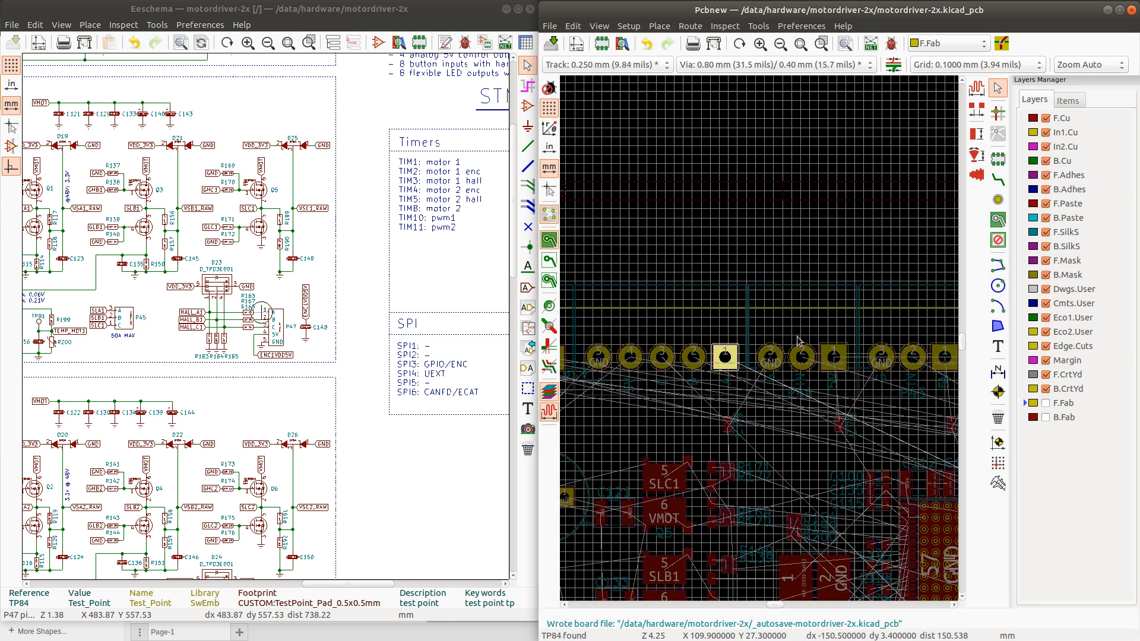
scroll(785, 382, down, 2)
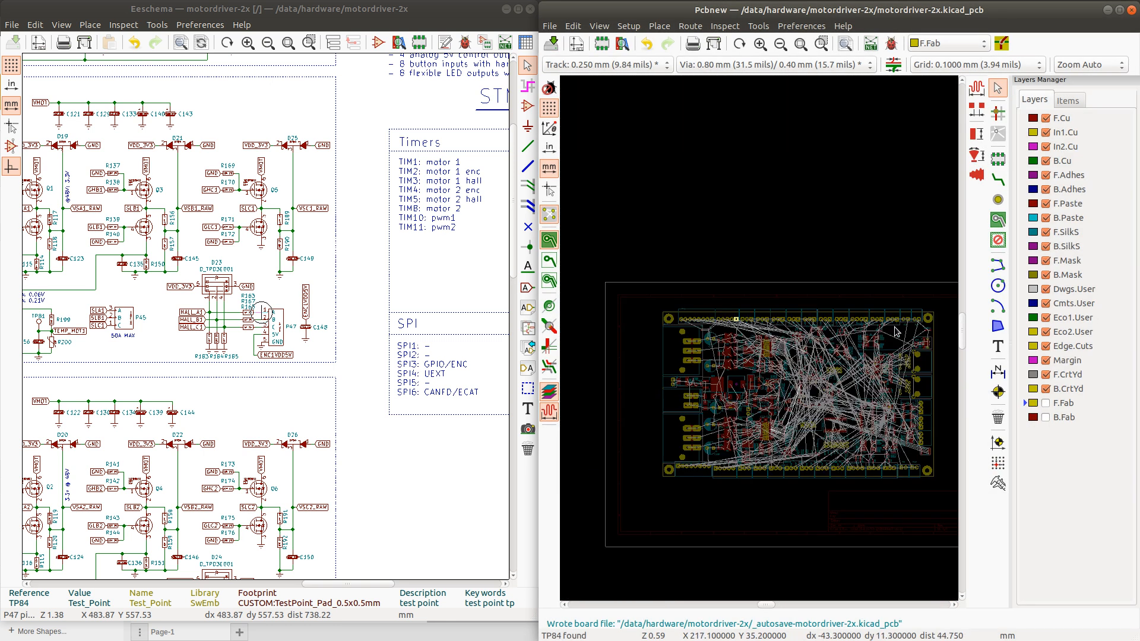
scroll(760, 341, up, 7)
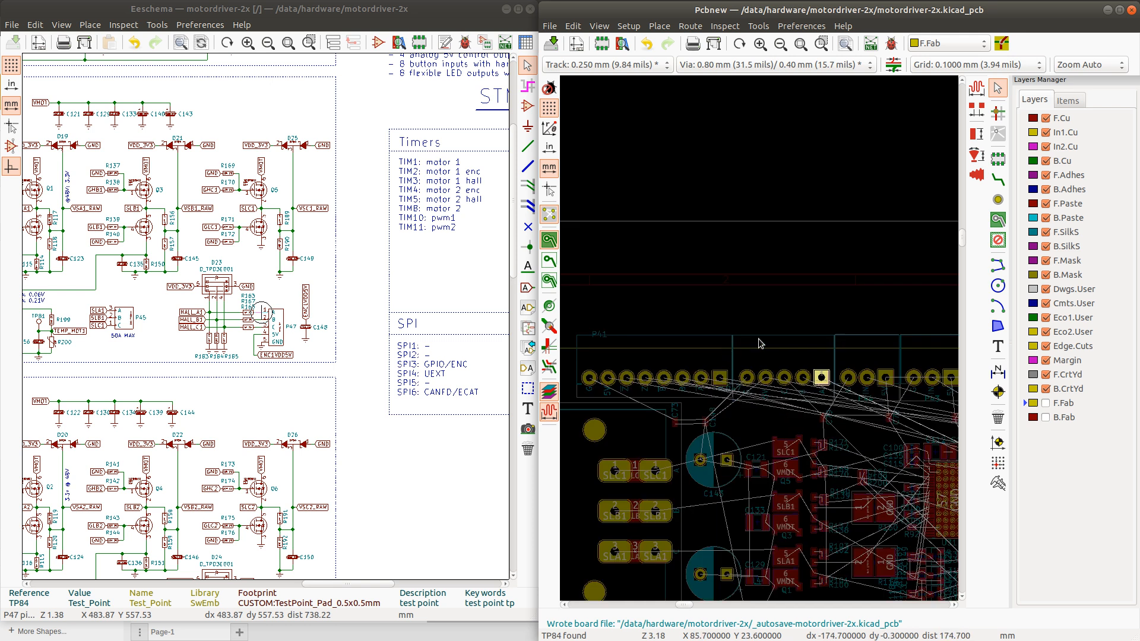
scroll(760, 341, down, 1)
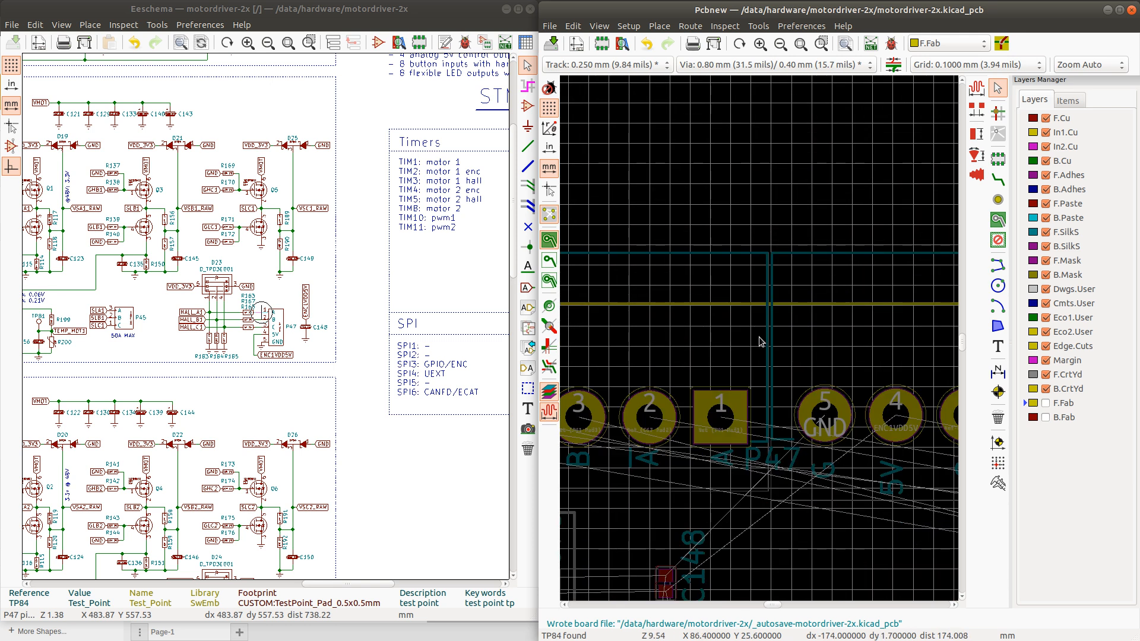
scroll(760, 342, up, 5)
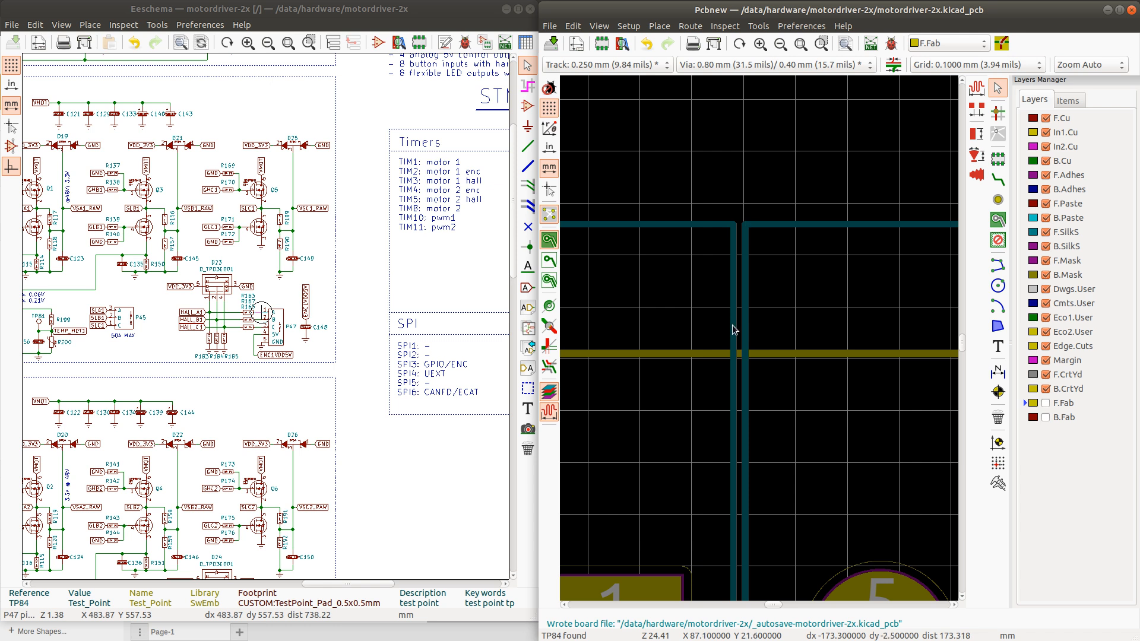
scroll(758, 337, down, 3)
scroll(754, 342, down, 3)
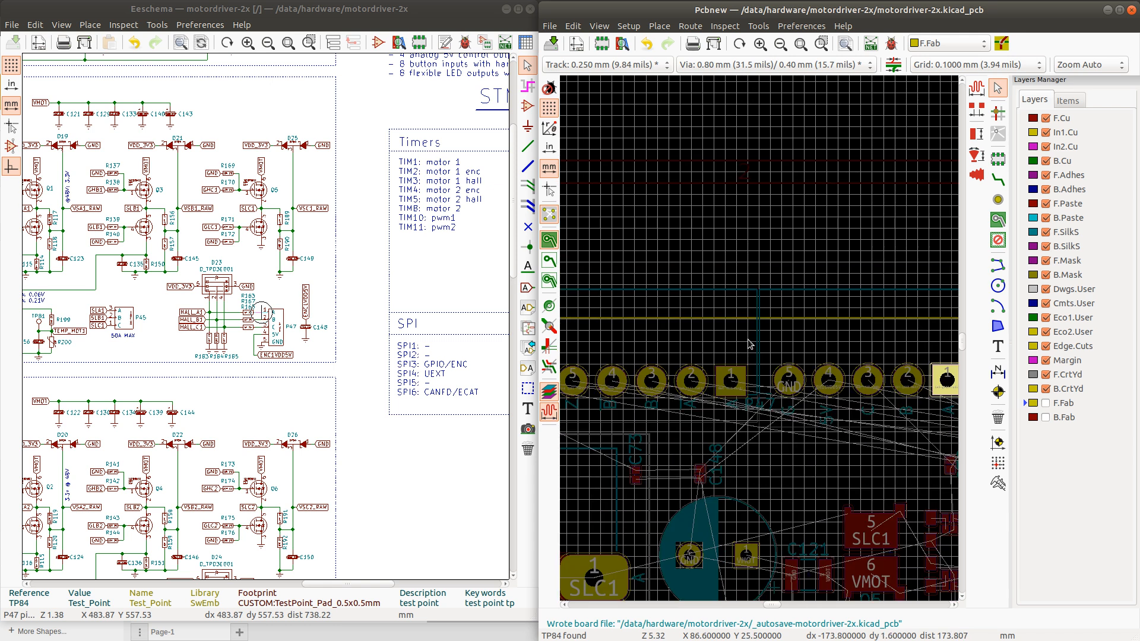
Open the encoder connector P41 from the board in the Footprint Editor
right_click(749, 345)
key(Escape)
click(749, 304)
right_click(750, 304)
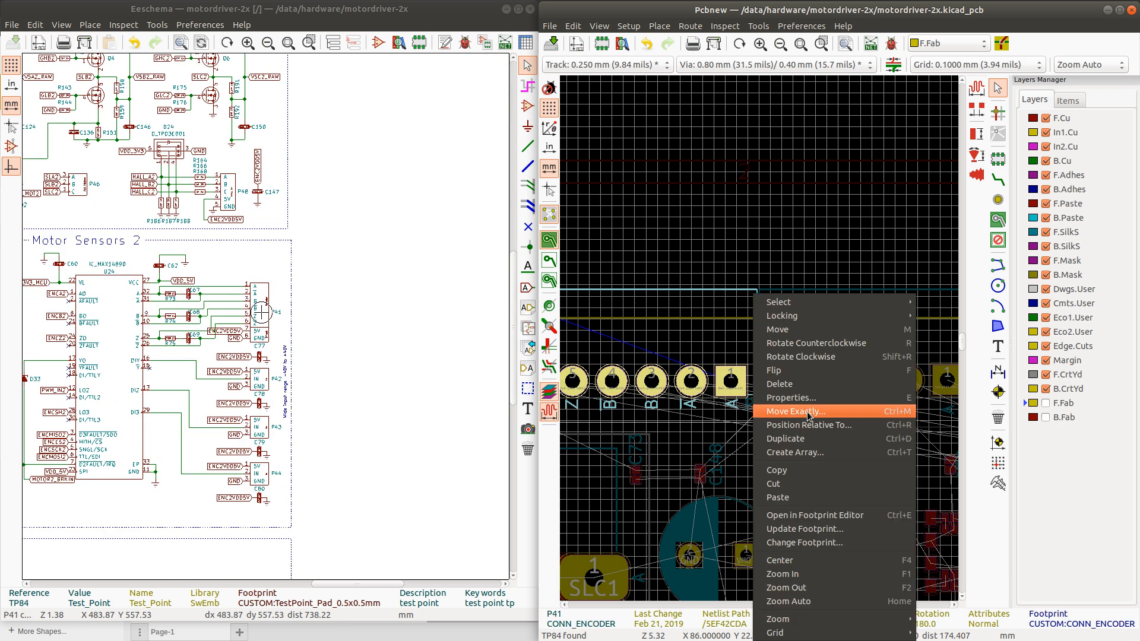
click(819, 515)
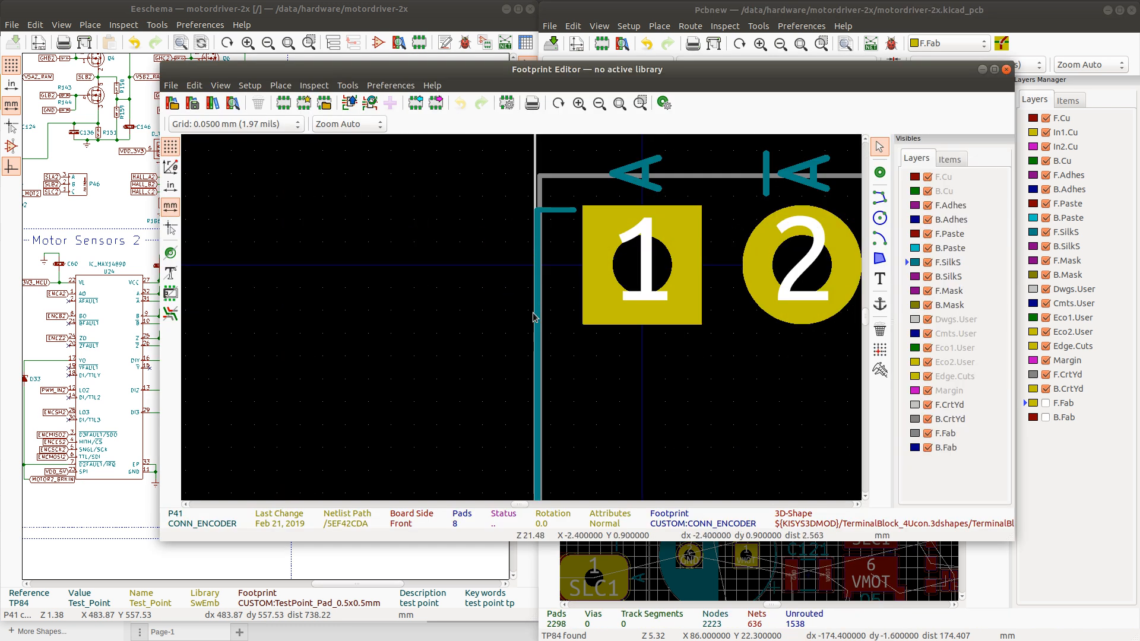
Shorten the vertical F.SilkS outline line beside pad 1 of P41 so its upper end sits at Y -1.15 mm
scroll(527, 319, down, 2)
scroll(520, 329, down, 2)
scroll(519, 332, up, 2)
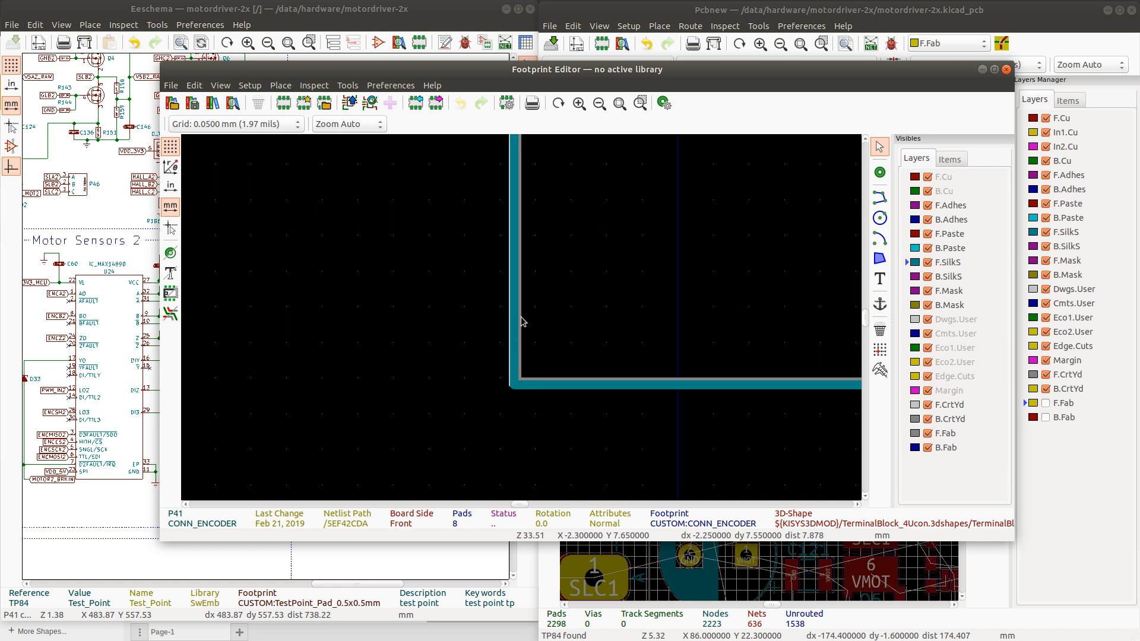
scroll(526, 348, up, 2)
click(532, 360)
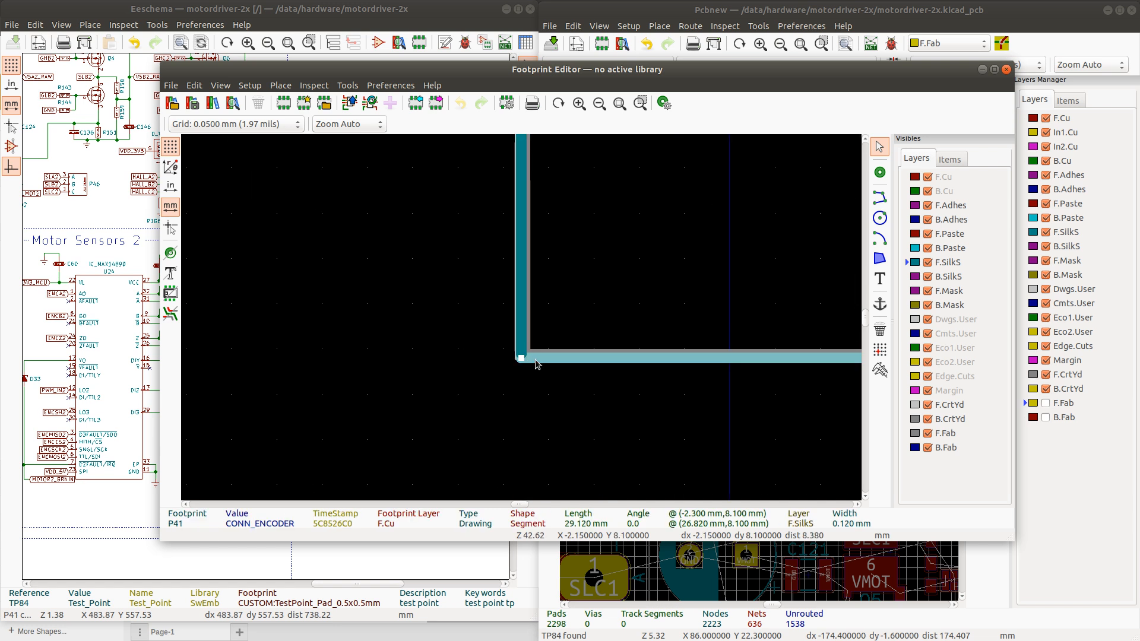
click(522, 325)
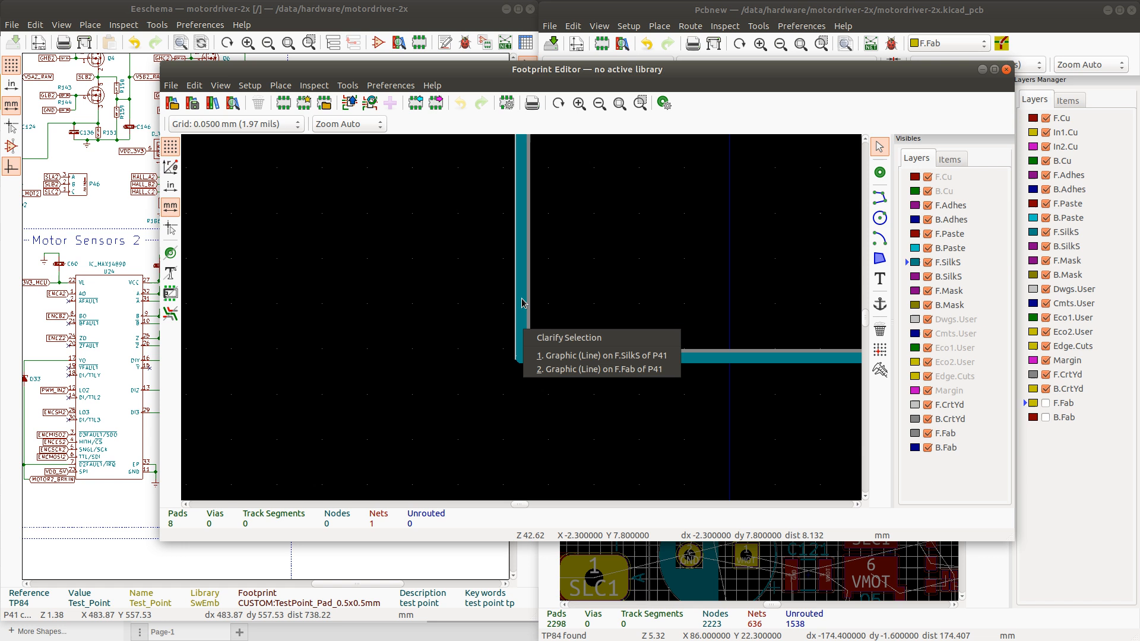
click(522, 297)
click(523, 297)
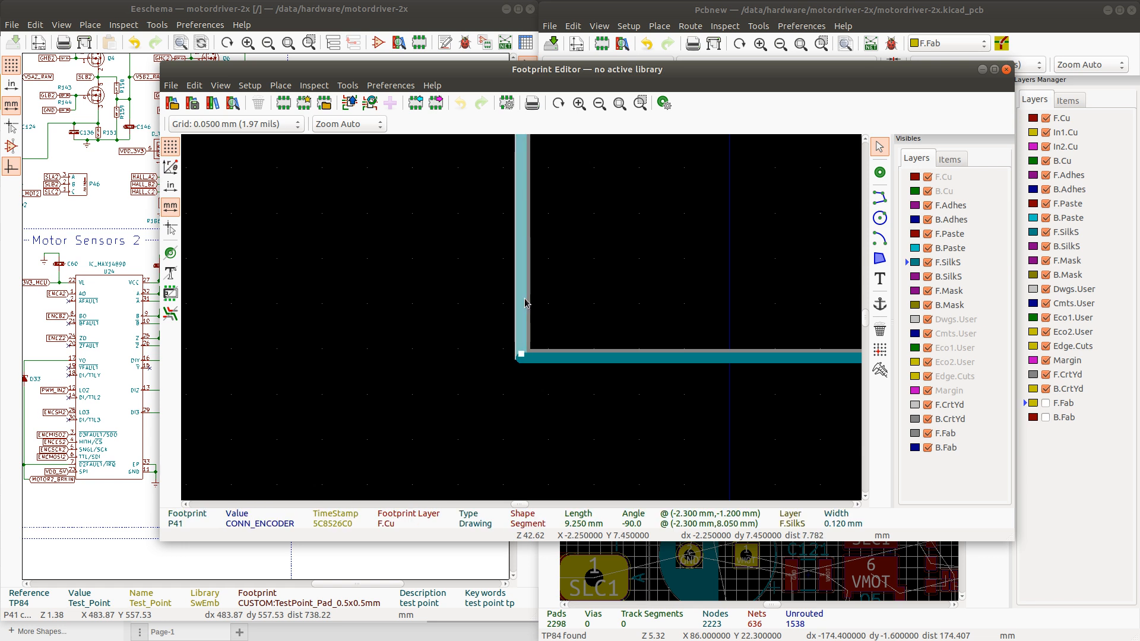
scroll(522, 309, down, 5)
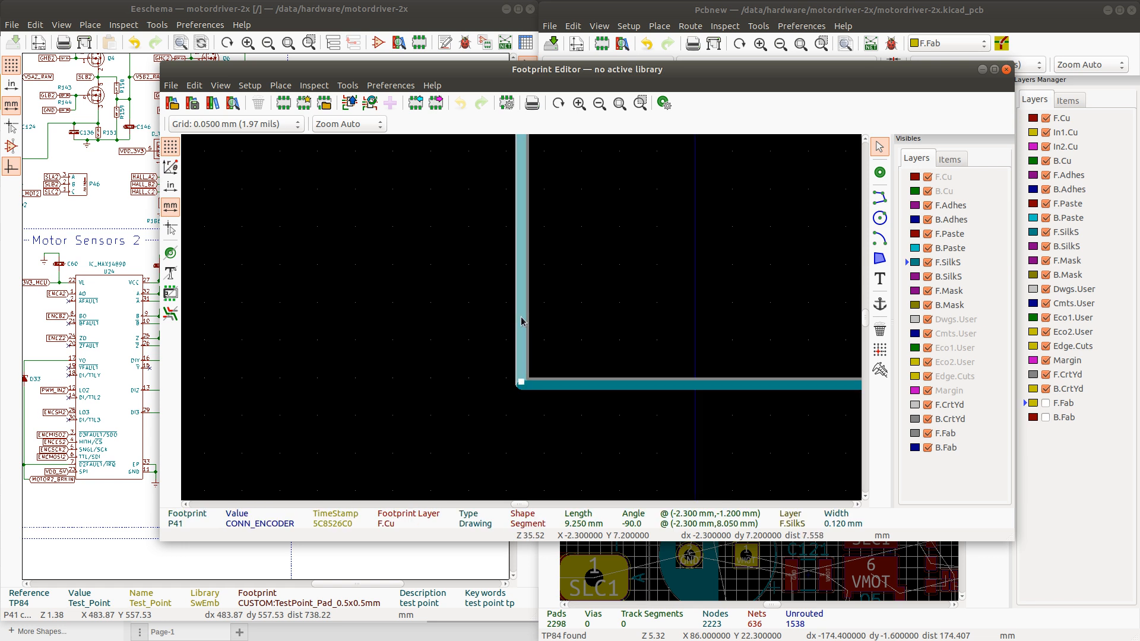
scroll(521, 308, up, 4)
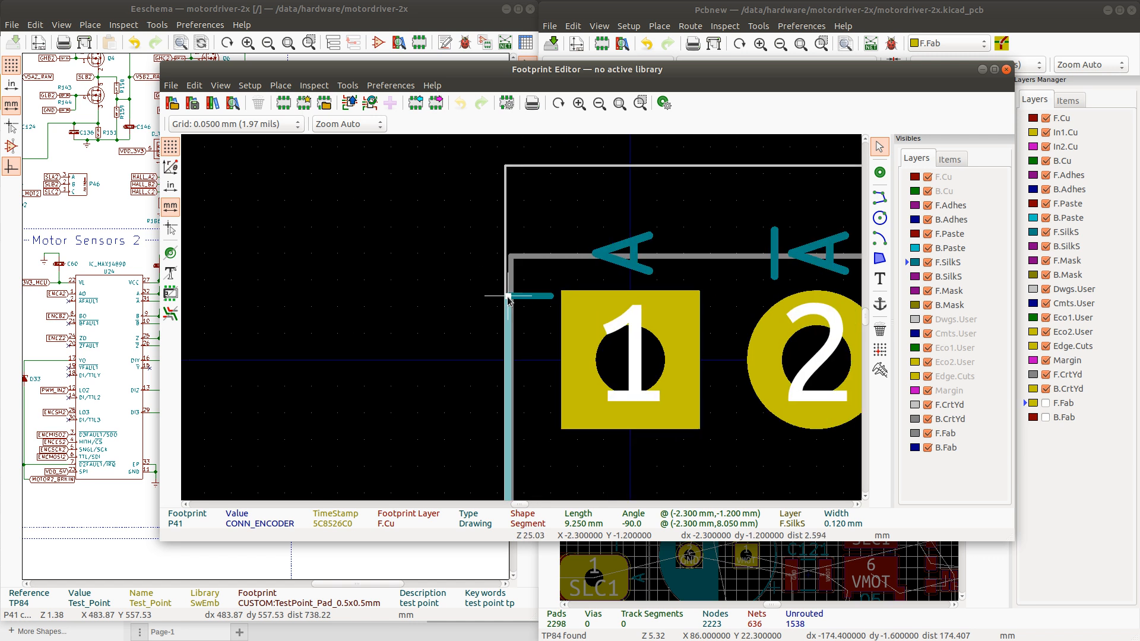
drag(508, 299, 508, 300)
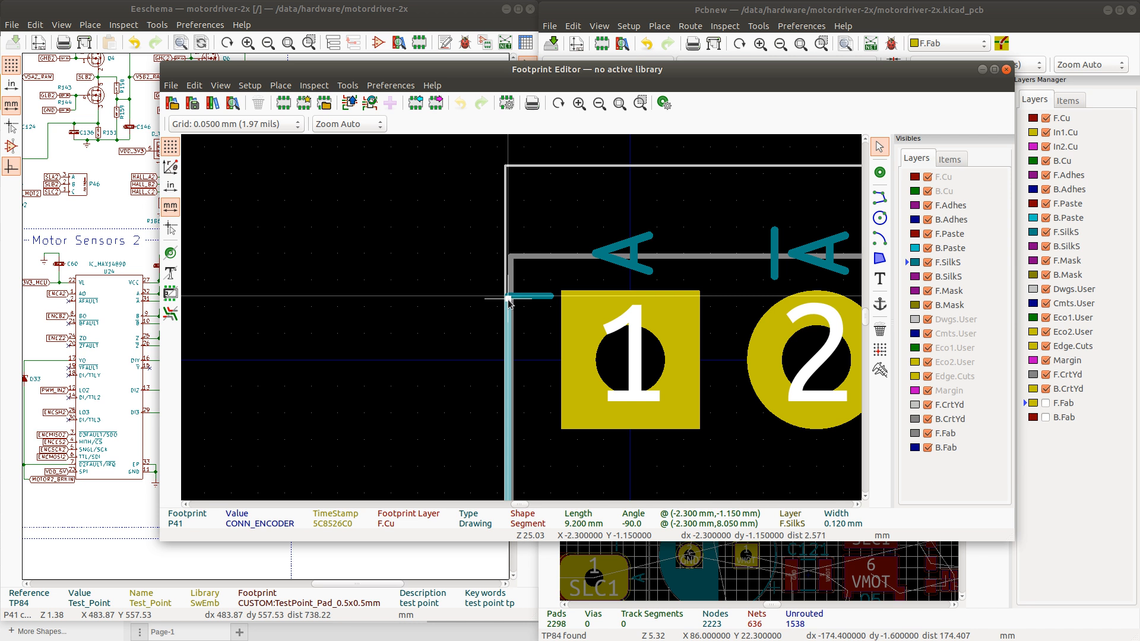
Move the whole vertical F.SilkS line beside pad 1 so its upper end sits at X -2.3, Y -1.2 mm
click(531, 330)
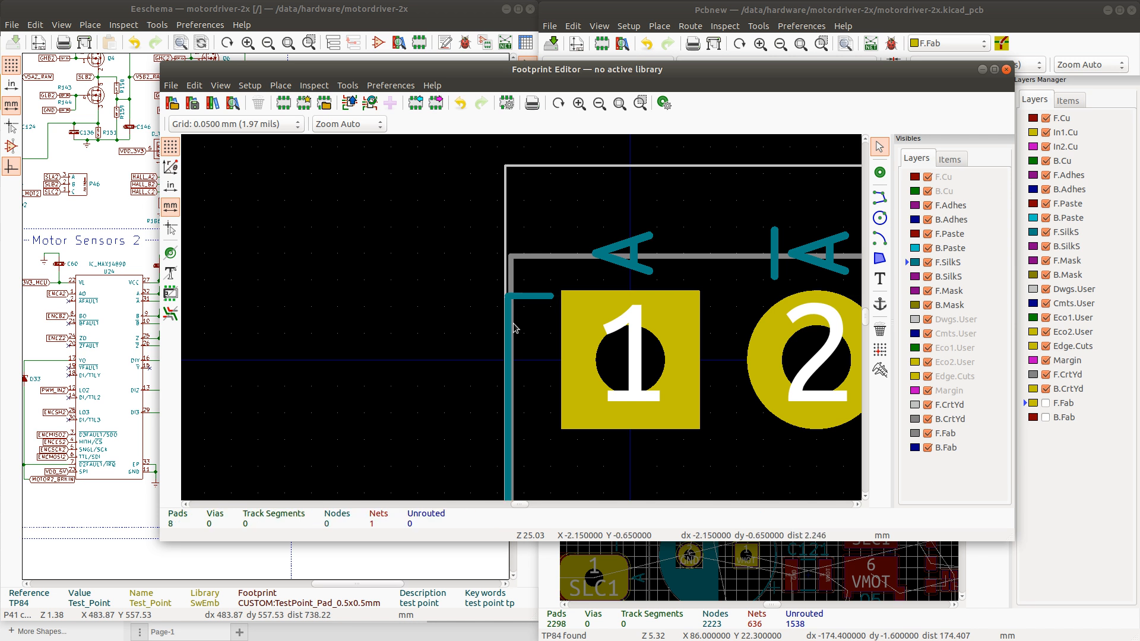
click(506, 320)
click(508, 319)
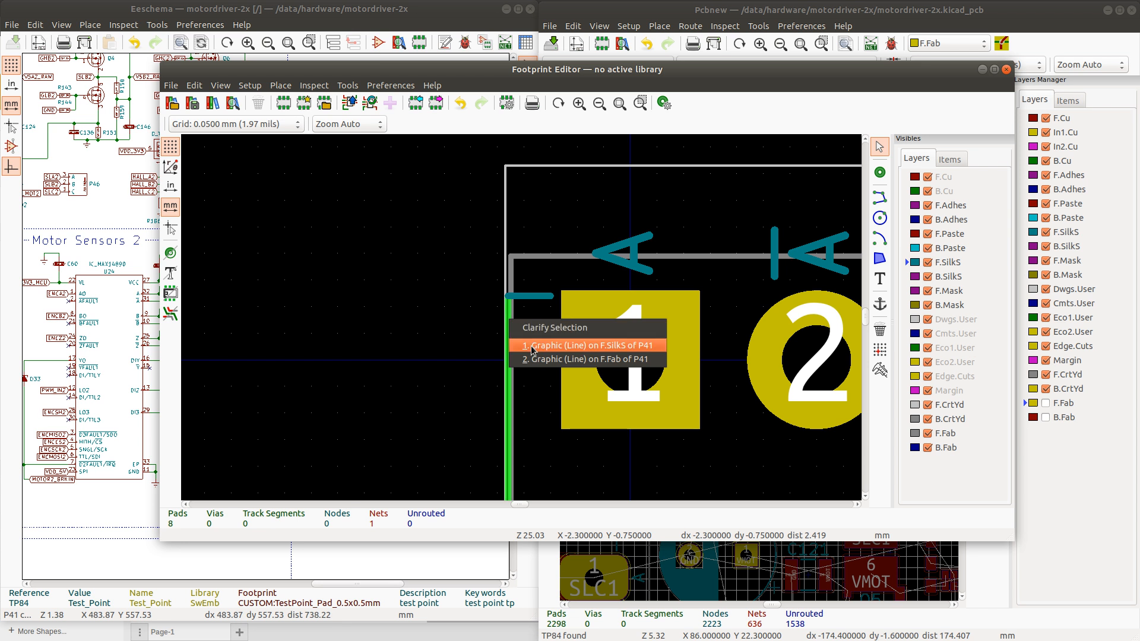
click(564, 345)
mouse_move(509, 300)
mouse_down()
mouse_move(510, 363)
mouse_move(508, 298)
mouse_up()
key(space)
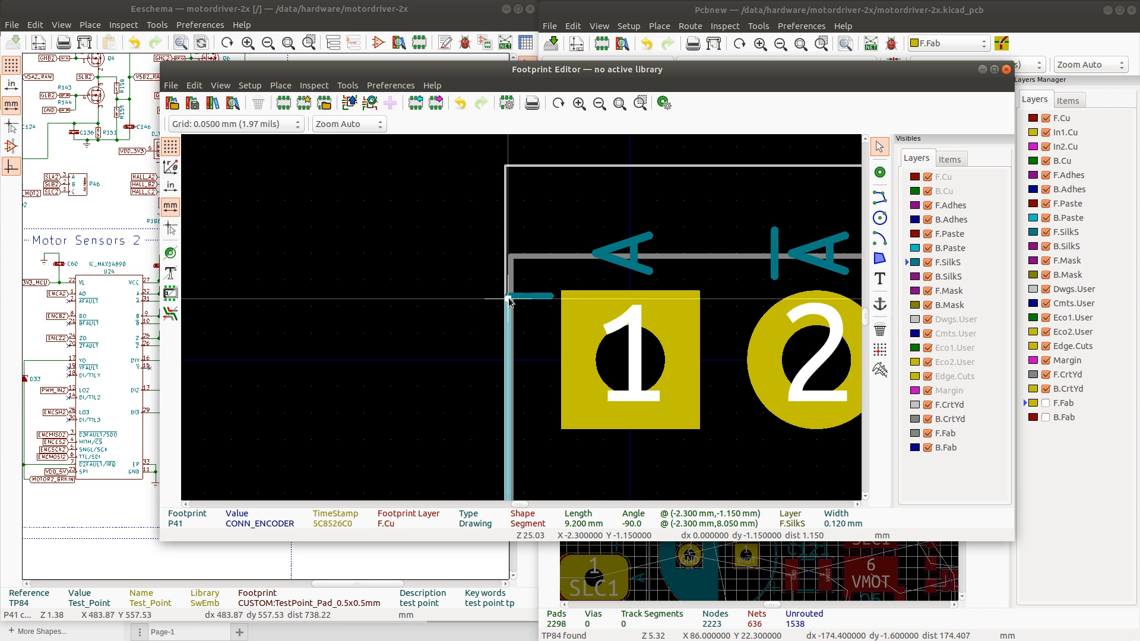
drag(509, 300, 508, 299)
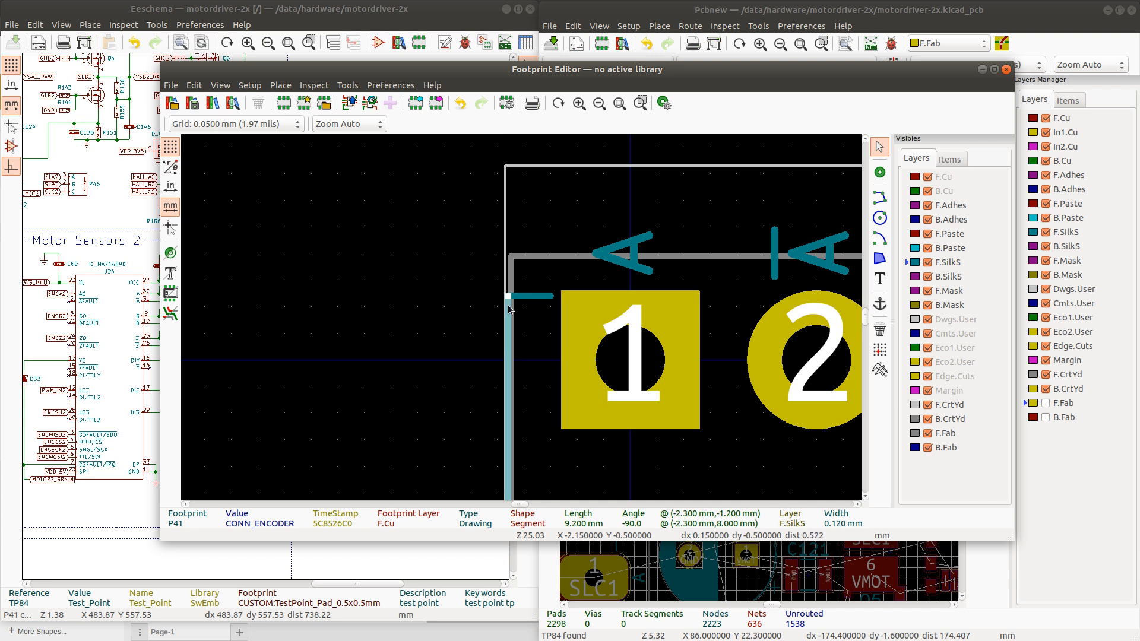
Move the vertical F.SilkS line outward to X -2.45 mm, with its upper end at Y -1.2 mm
scroll(509, 298, down, 3)
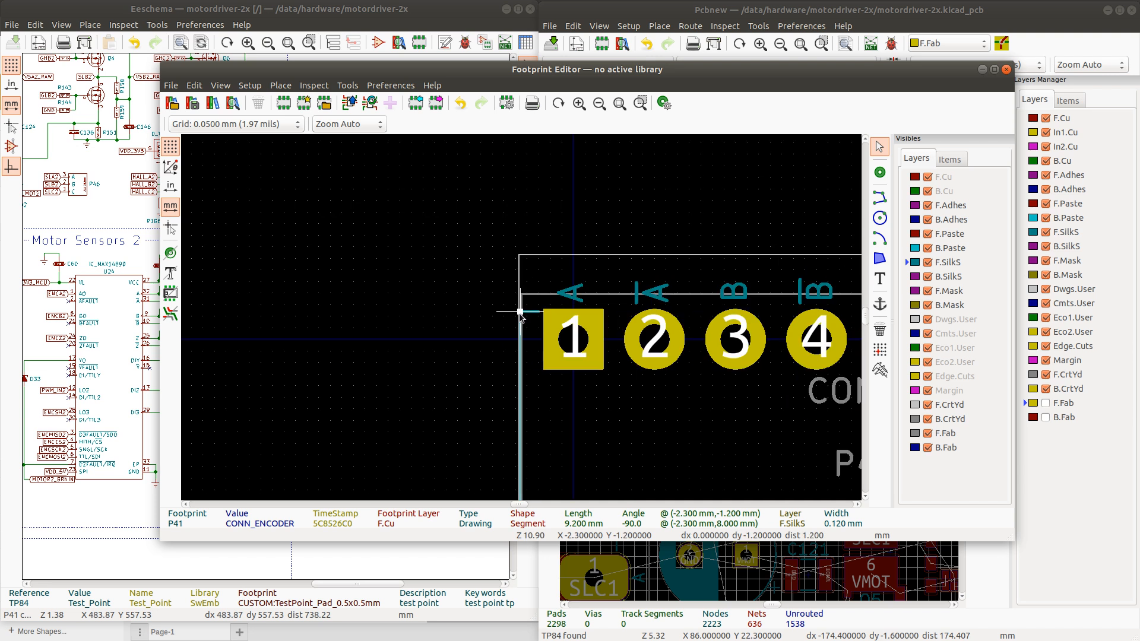
scroll(522, 319, up, 5)
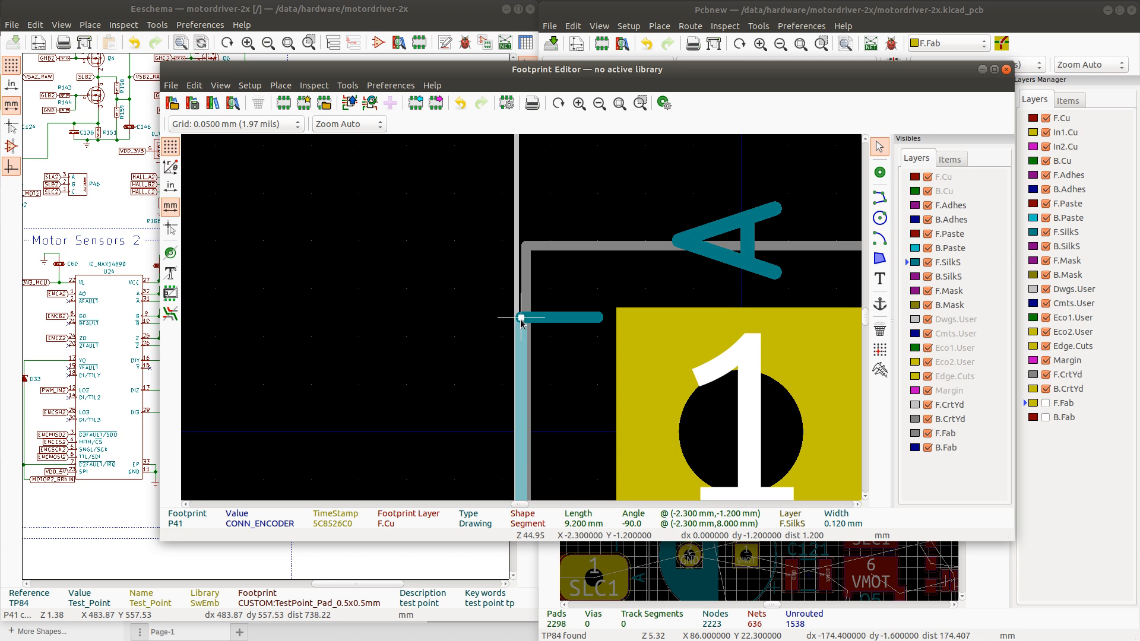
drag(521, 319, 741, 308)
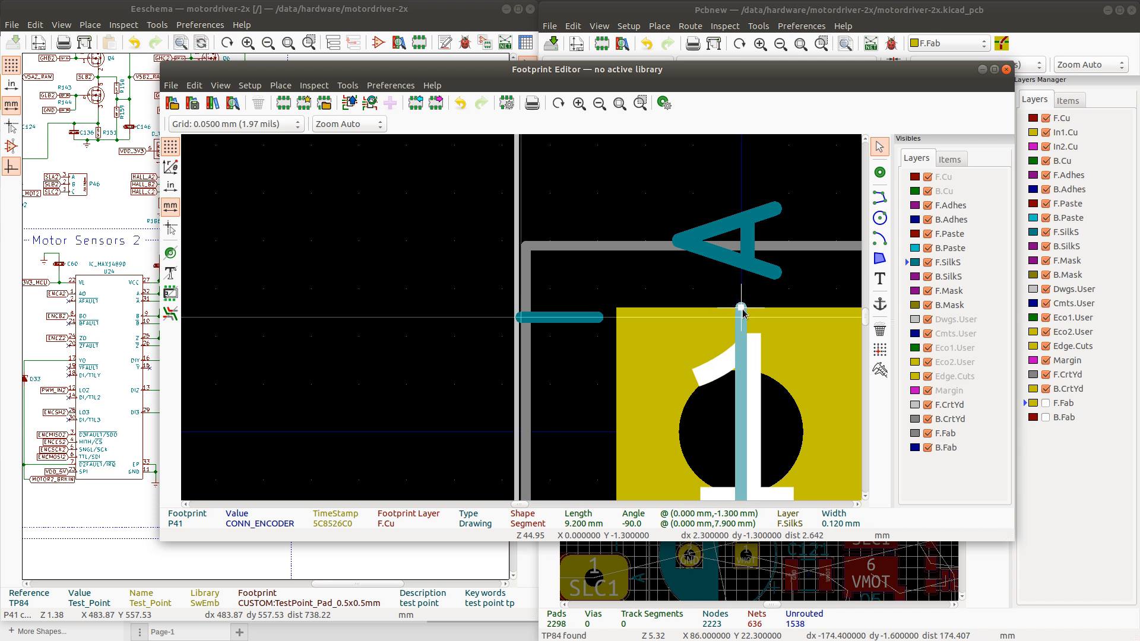
drag(742, 308, 507, 319)
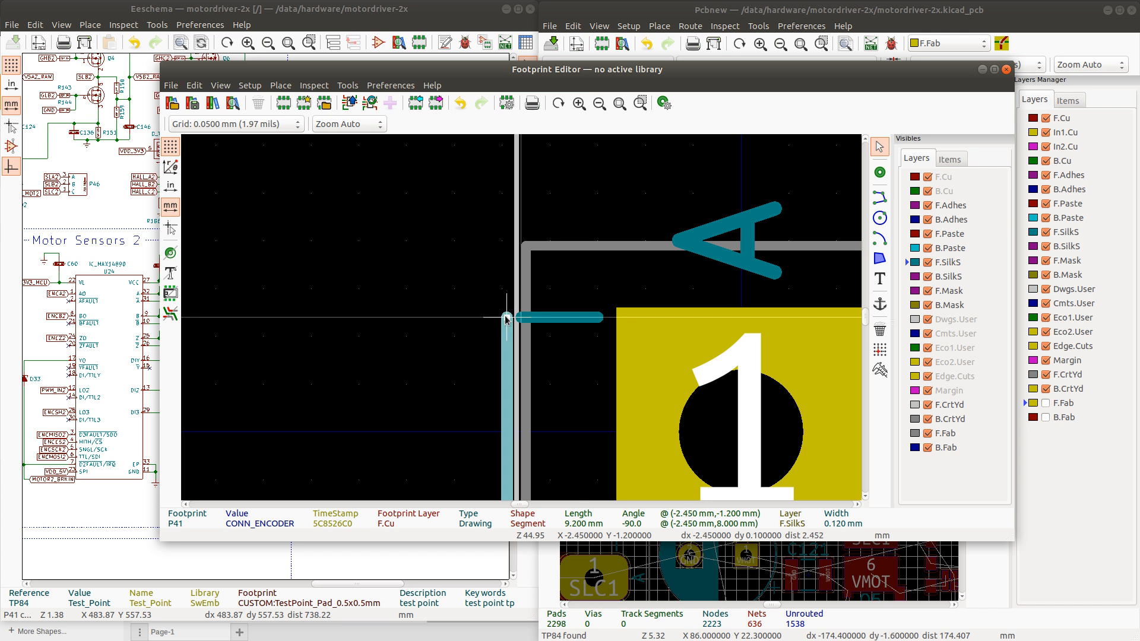
Stretch the short horizontal F.SilkS line beside pad 1 so it runs from X -2.45 to X -1.45 mm
click(520, 320)
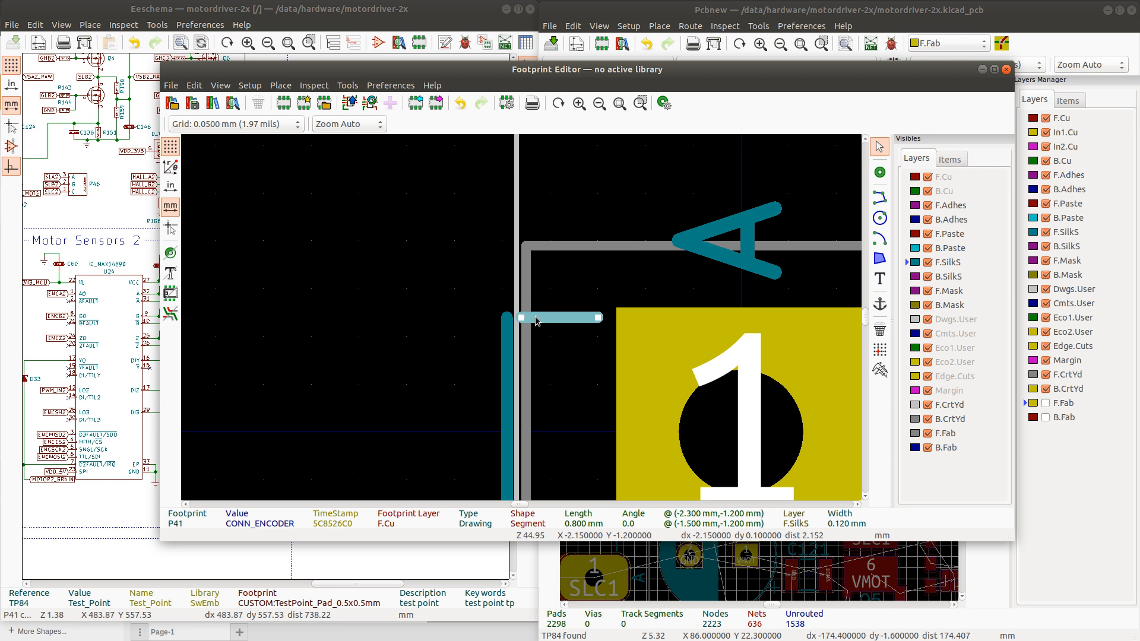
drag(523, 319, 509, 320)
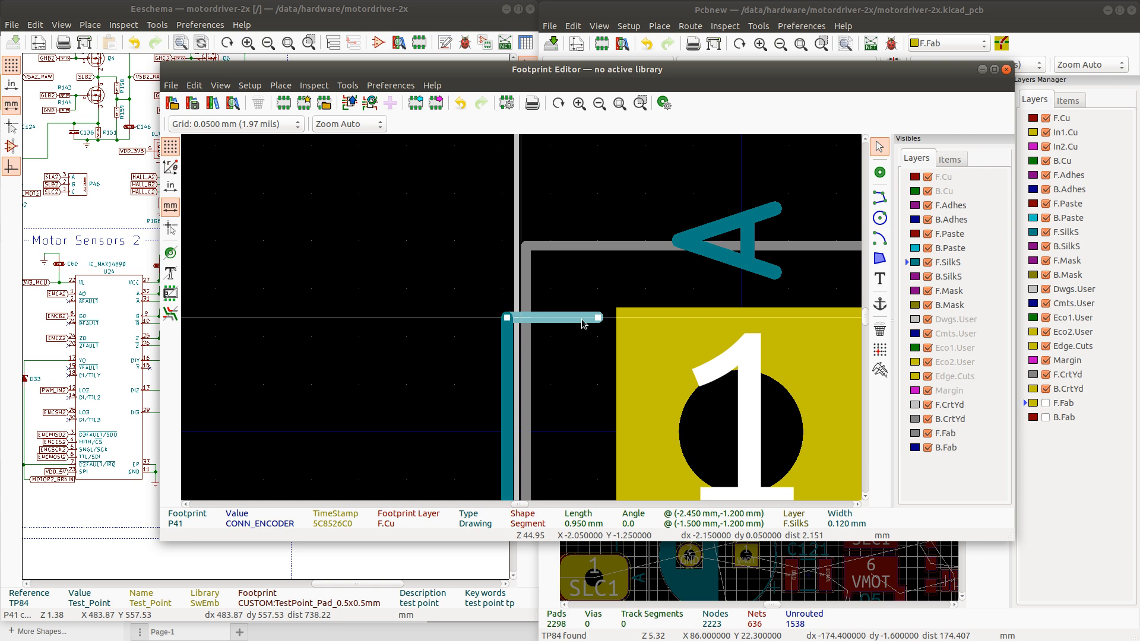
drag(598, 319, 602, 319)
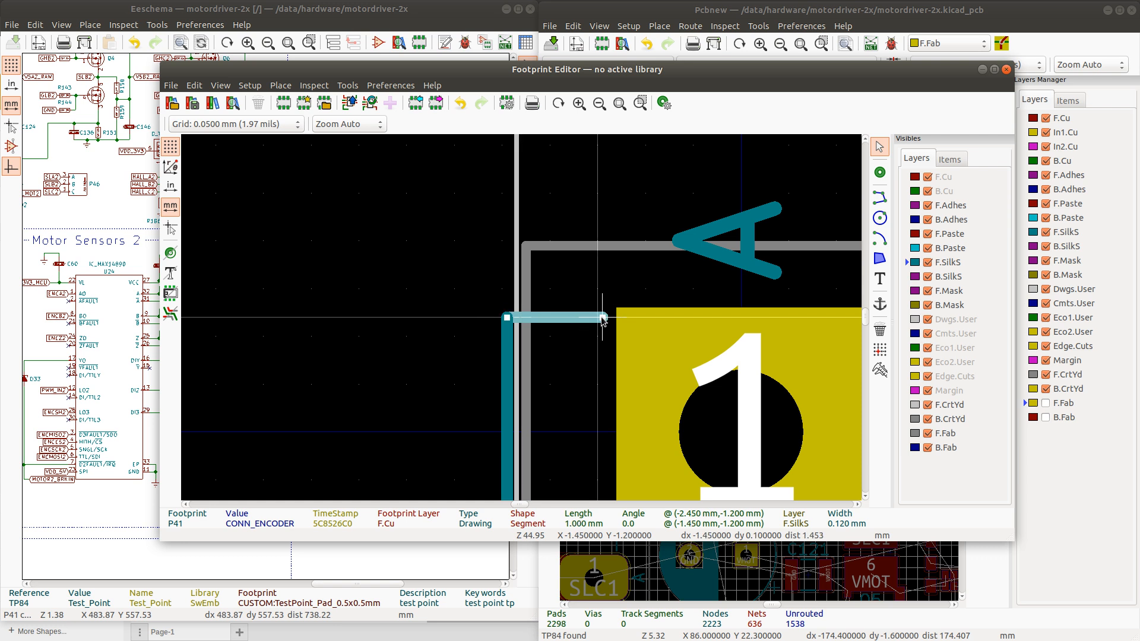
Try to move the vertical F.CrtYd line beside pad 1 to X -2.5 mm, and undo the move
scroll(522, 321, down, 5)
scroll(522, 321, up, 1)
scroll(523, 320, up, 5)
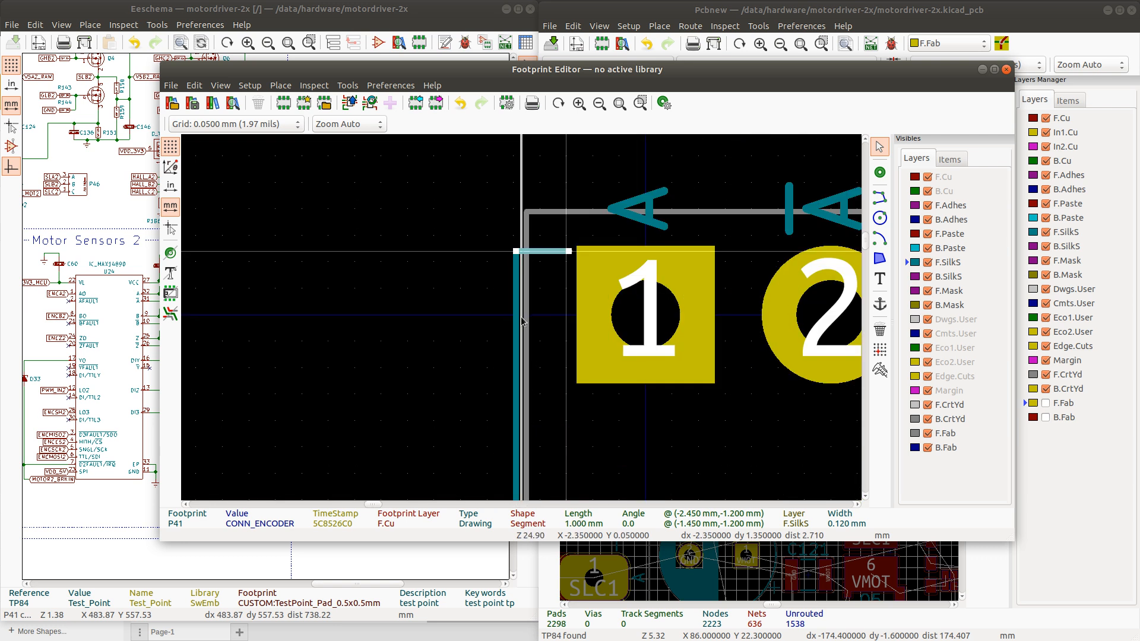
click(506, 312)
drag(506, 312, 502, 311)
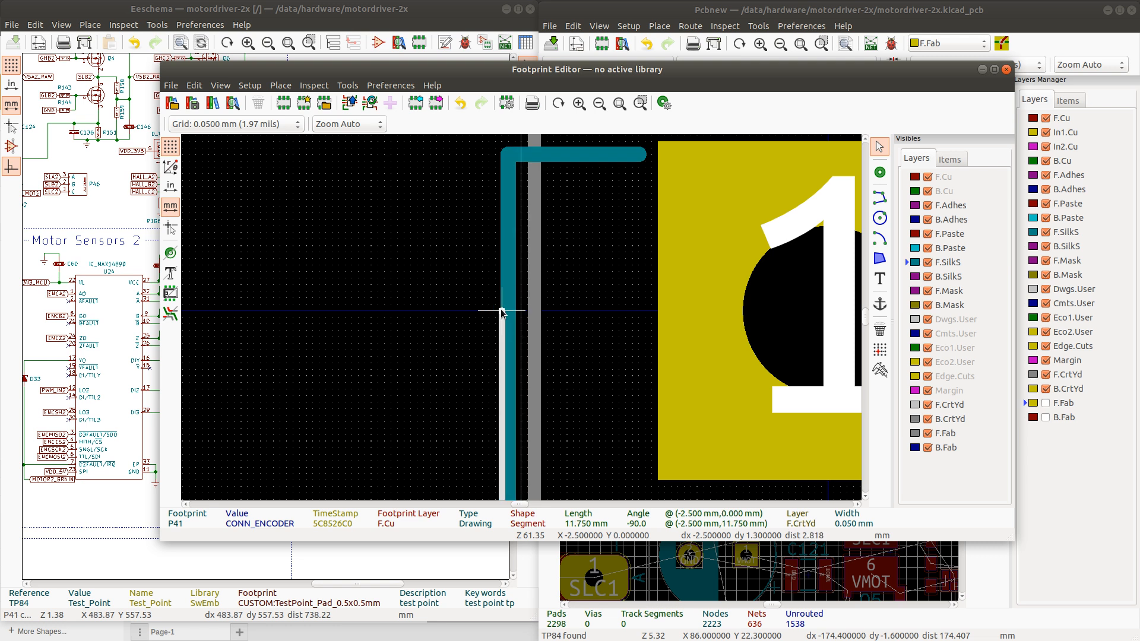
scroll(501, 305, down, 5)
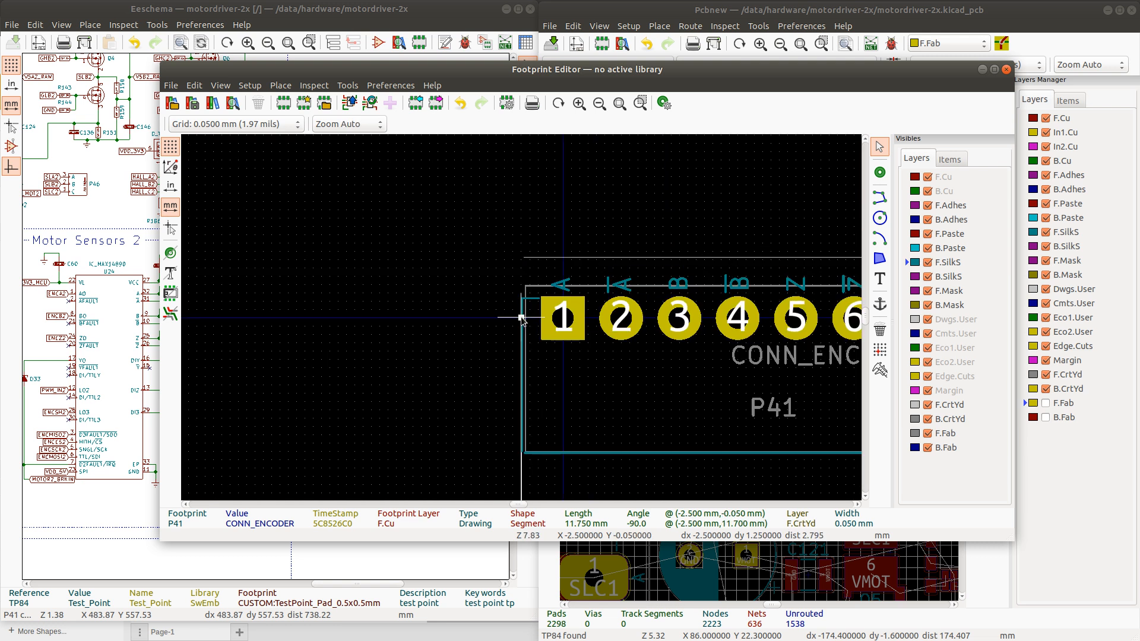
key(ctrl+z)
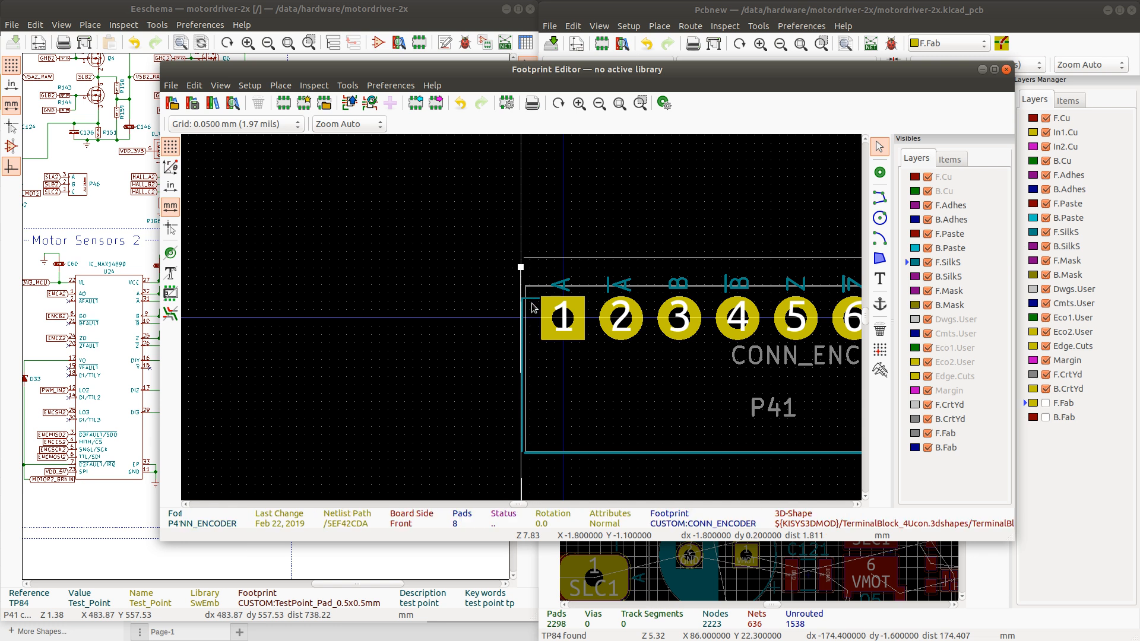
Move the vertical F.CrtYd line beside pad 1 to X -2.5, Y -3.65 mm and extend the upper horizontal F.CrtYd line to that corner
scroll(522, 322, up, 4)
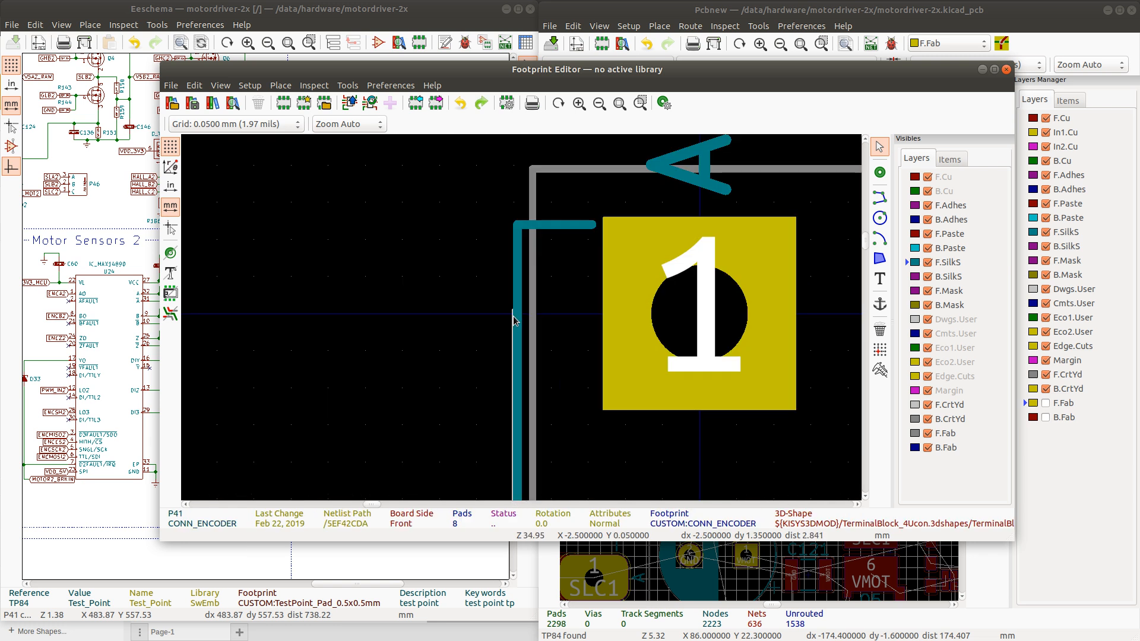
click(514, 320)
key(m)
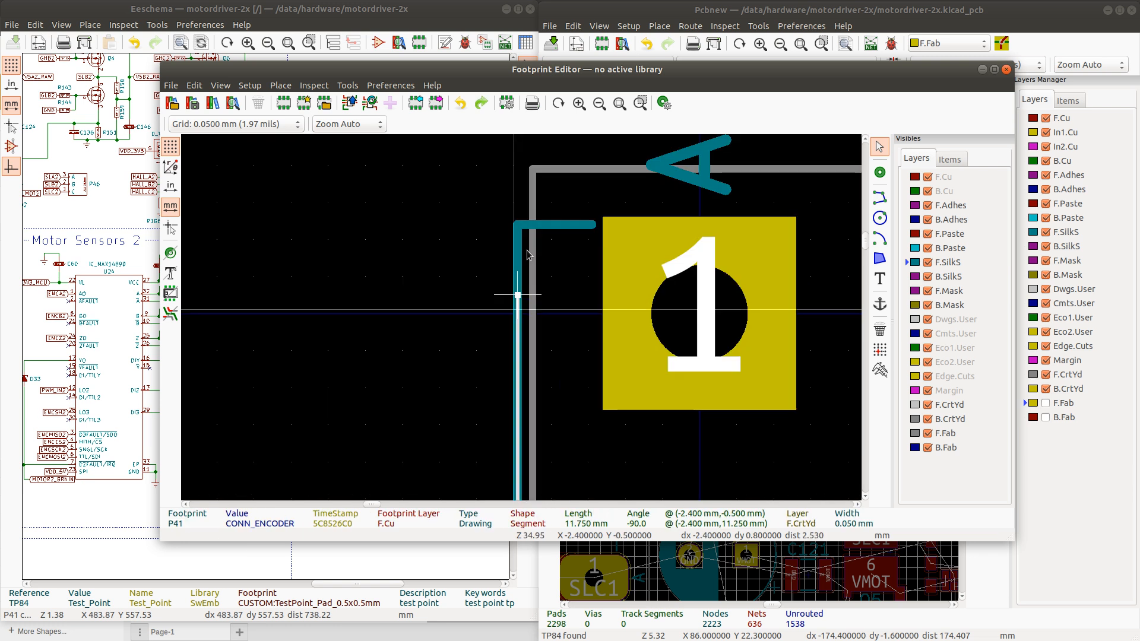
scroll(521, 192, down, 4)
scroll(514, 285, up, 2)
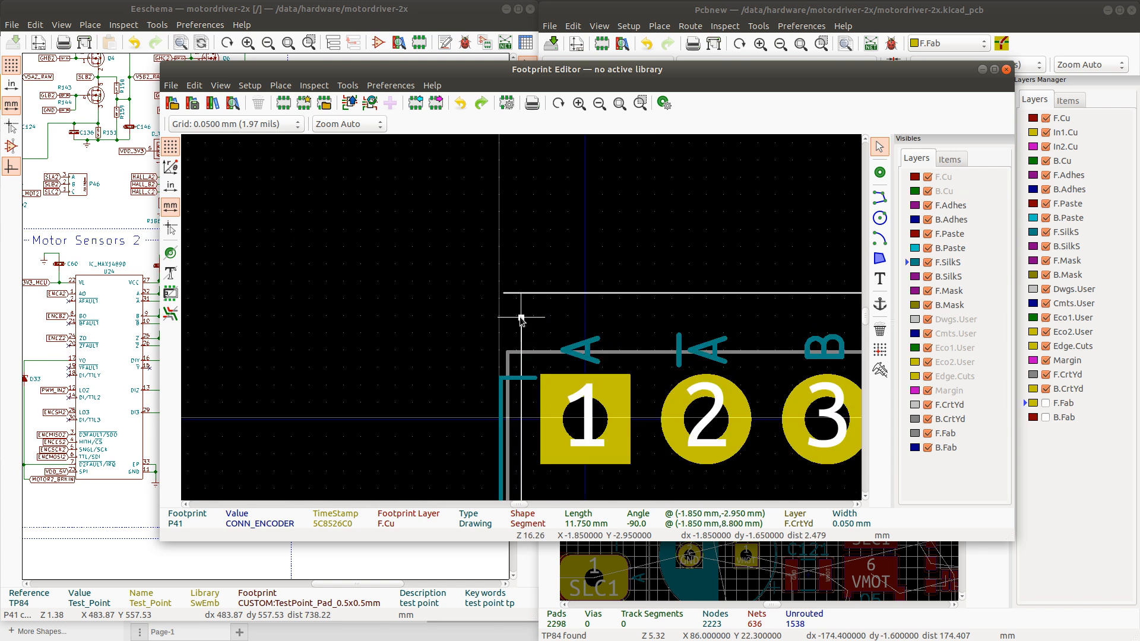
scroll(522, 318, up, 1)
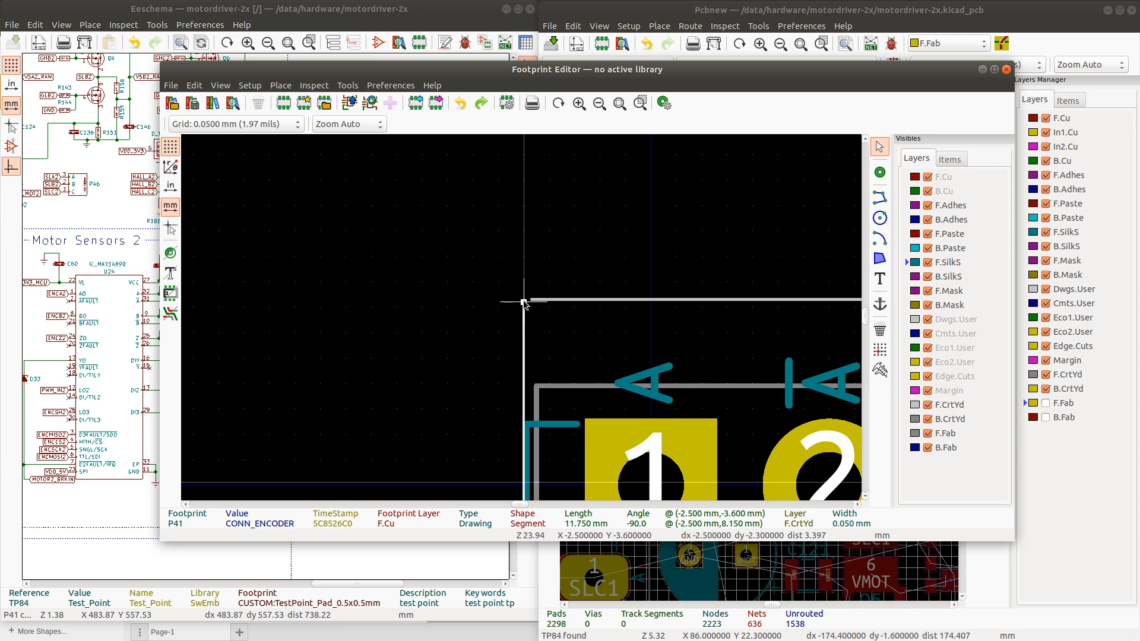
drag(524, 301, 524, 300)
click(532, 300)
scroll(531, 315, down, 7)
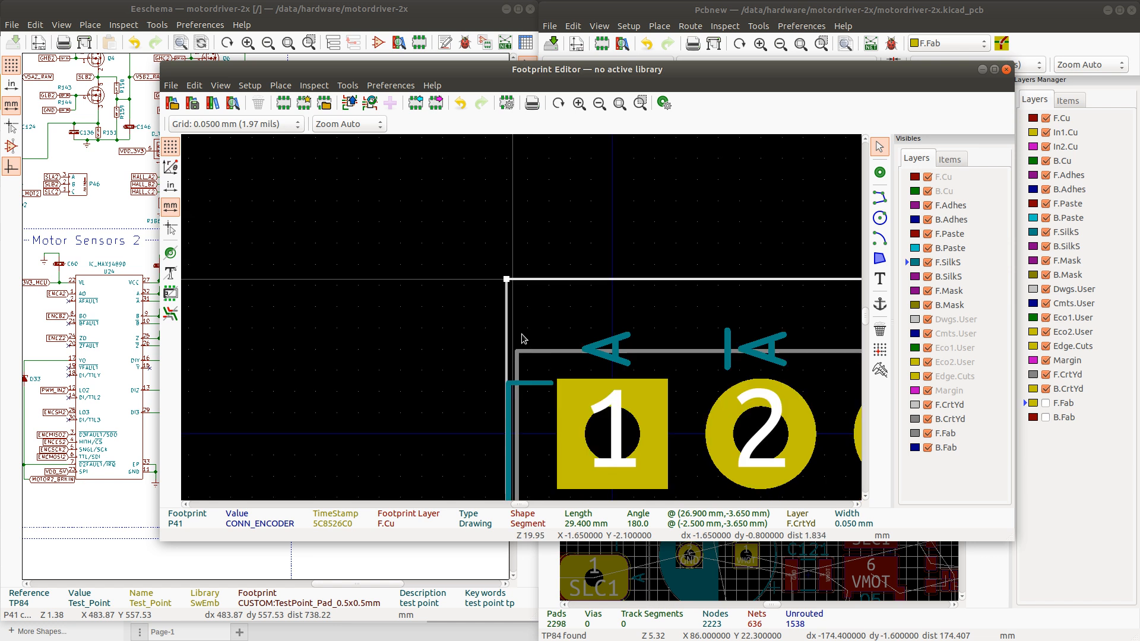
Move the whole lower horizontal F.SilkS line so its pad 1 end sits at X -2.45, Y 8.0 mm
scroll(522, 345, up, 9)
scroll(521, 317, up, 2)
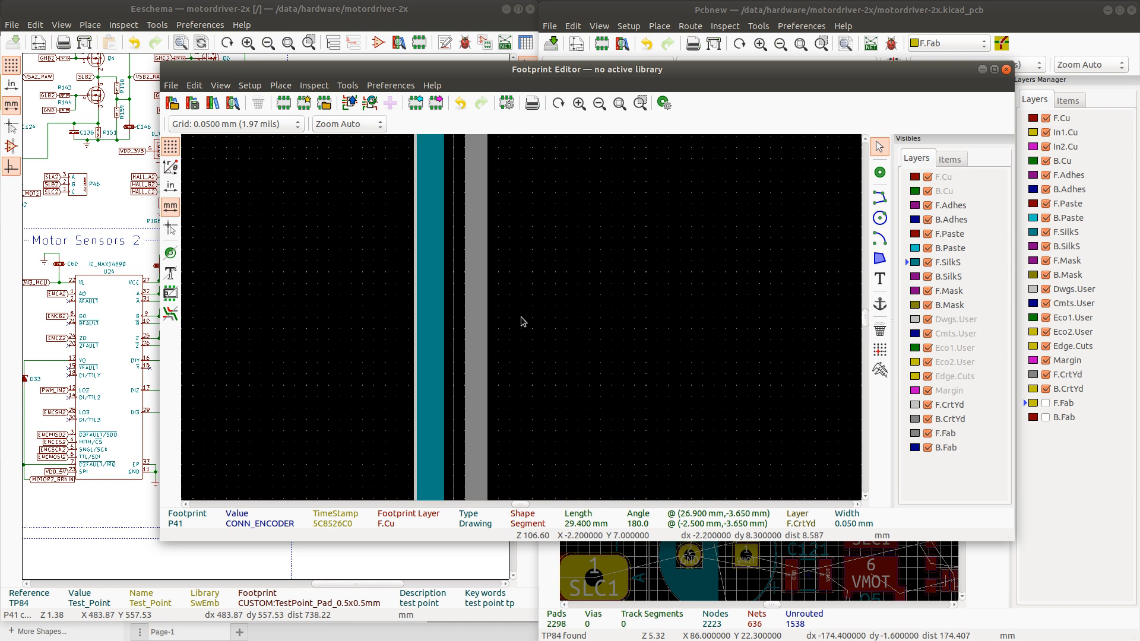
scroll(521, 317, down, 4)
scroll(522, 367, up, 3)
click(506, 326)
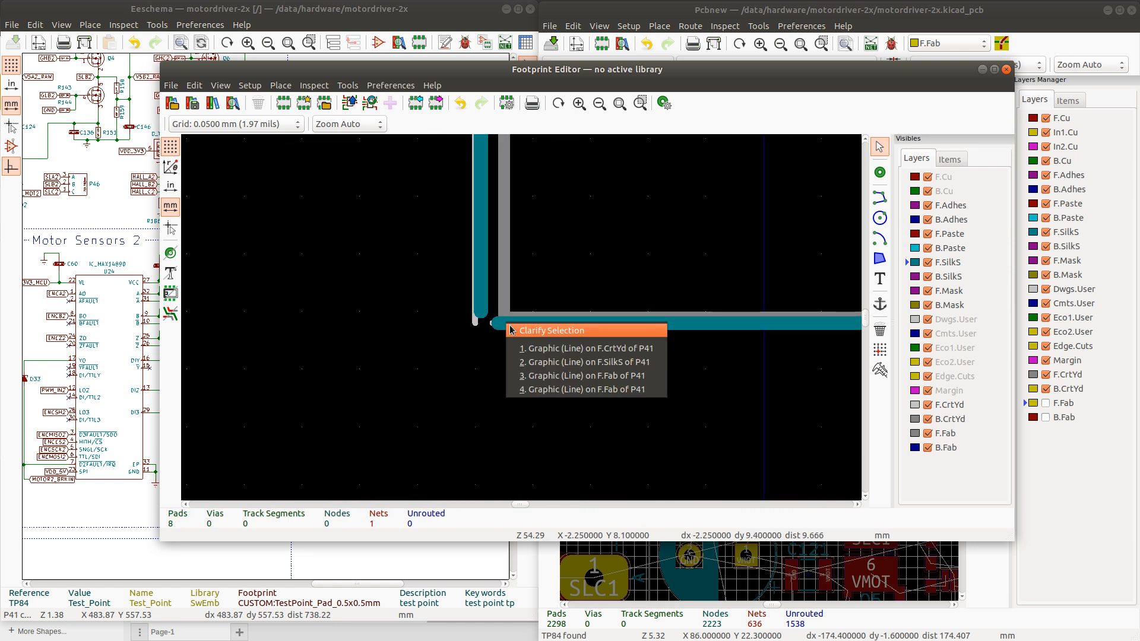
click(547, 362)
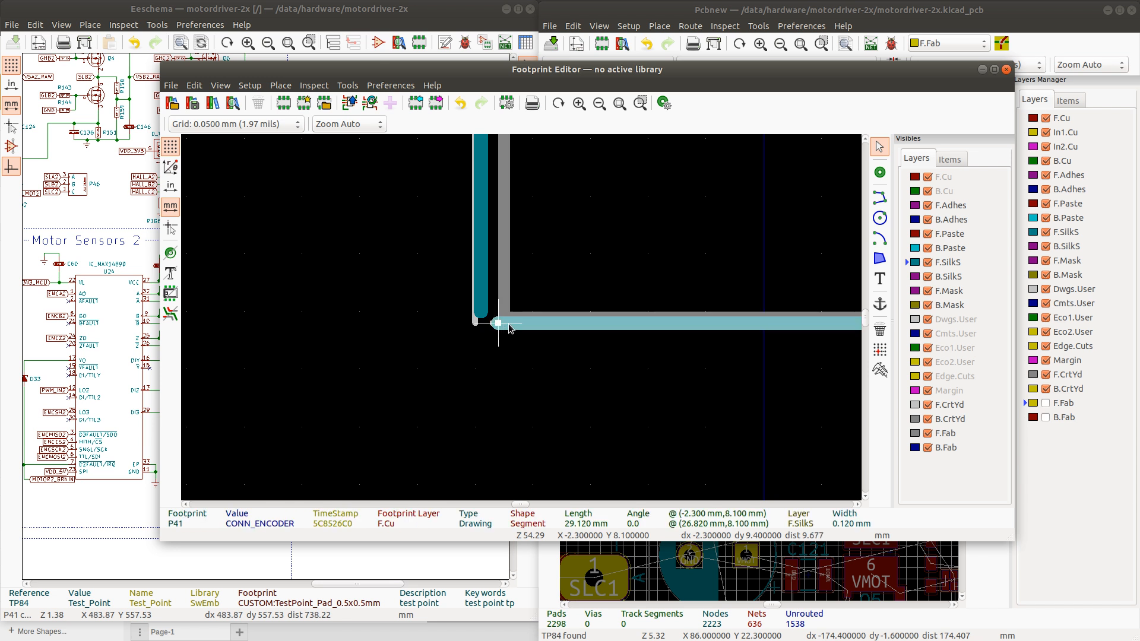
drag(498, 323, 476, 308)
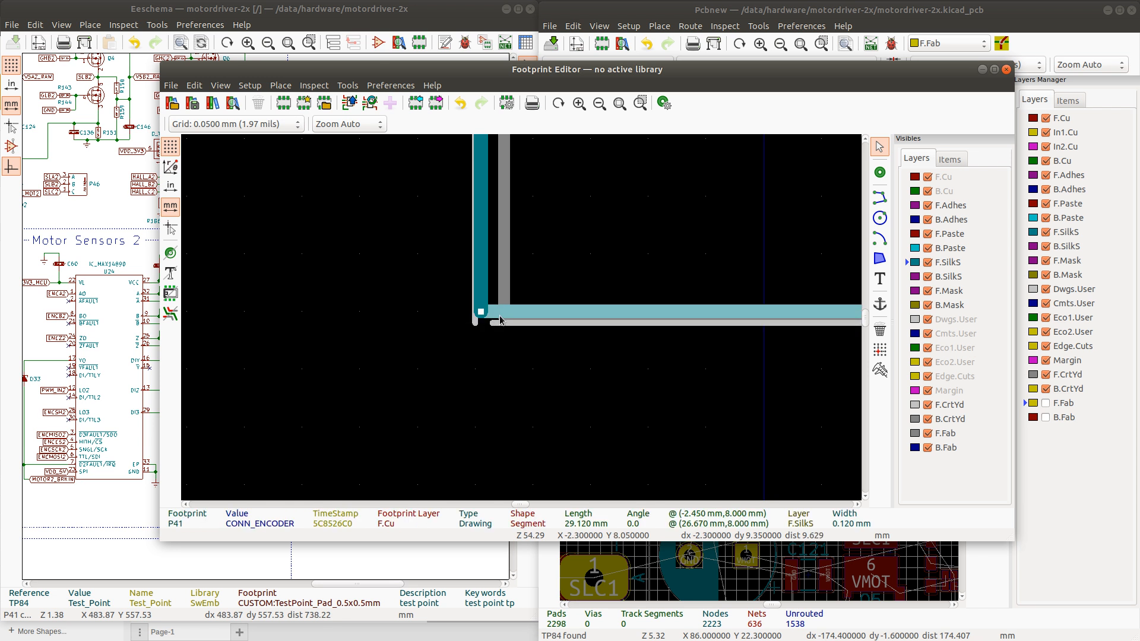
Bring the lower horizontal F.CrtYd line and the lower end of the vertical F.CrtYd line together at X -2.5, Y 8.0 mm
click(493, 323)
drag(485, 323, 476, 315)
click(476, 316)
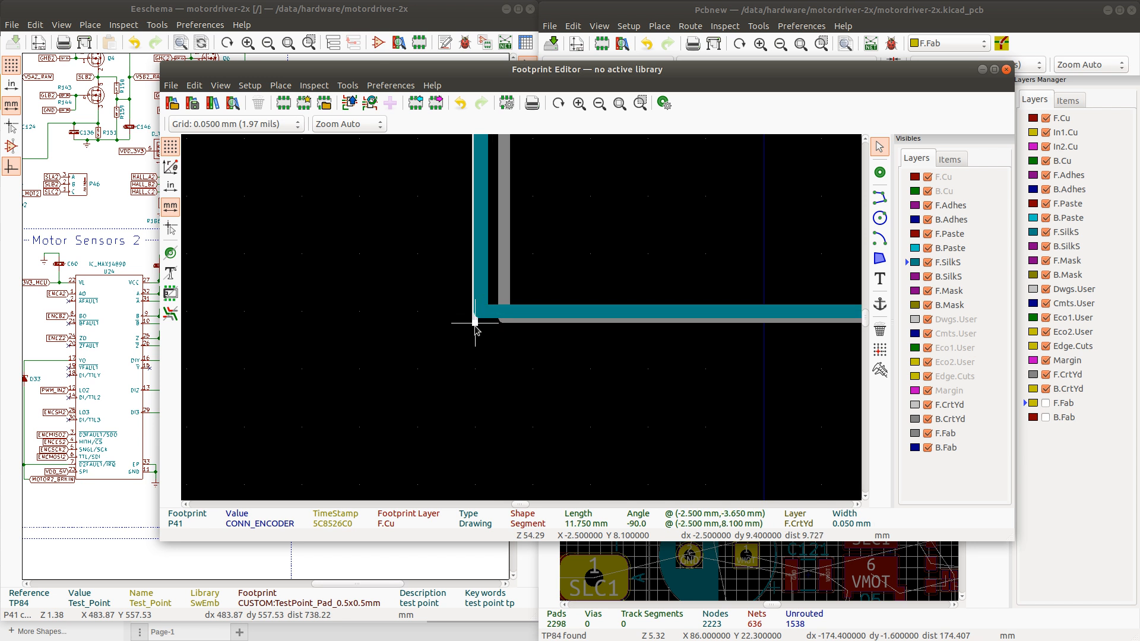
key(Escape)
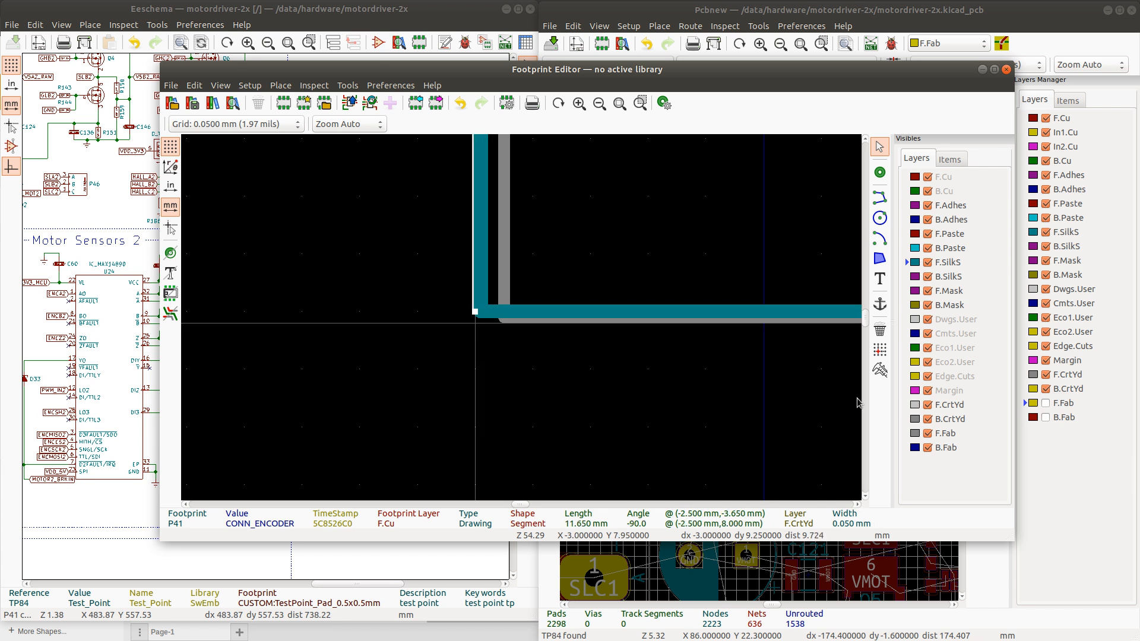
Move the vertical F.Fab line beside pad 1 and the lower horizontal F.Fab line so they meet at X -2.4, Y 8.0 mm
click(505, 270)
drag(504, 270, 487, 313)
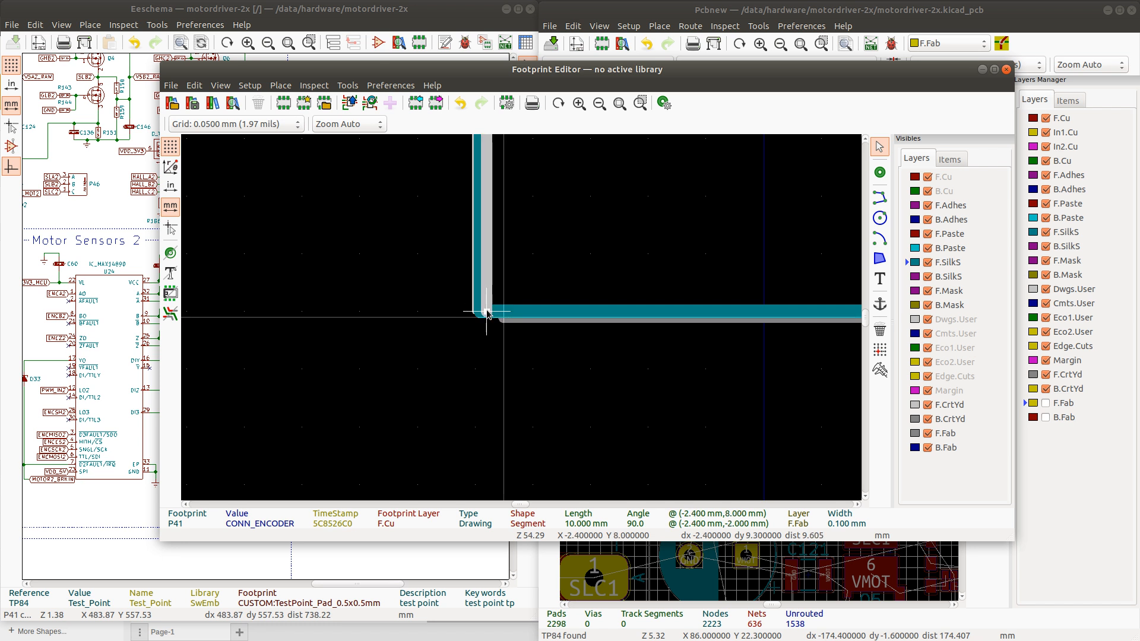
click(498, 318)
click(500, 320)
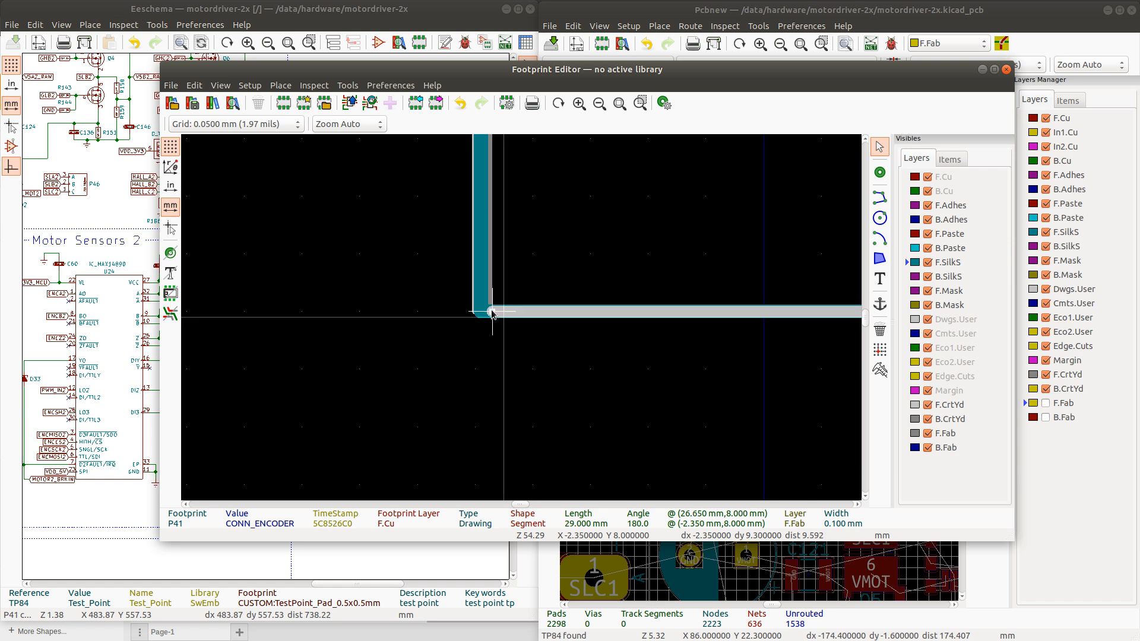
Join the vertical F.Fab line's upper end and the upper horizontal F.Fab line at X -2.4, Y -1.95 mm near pad 1
scroll(511, 320, down, 8)
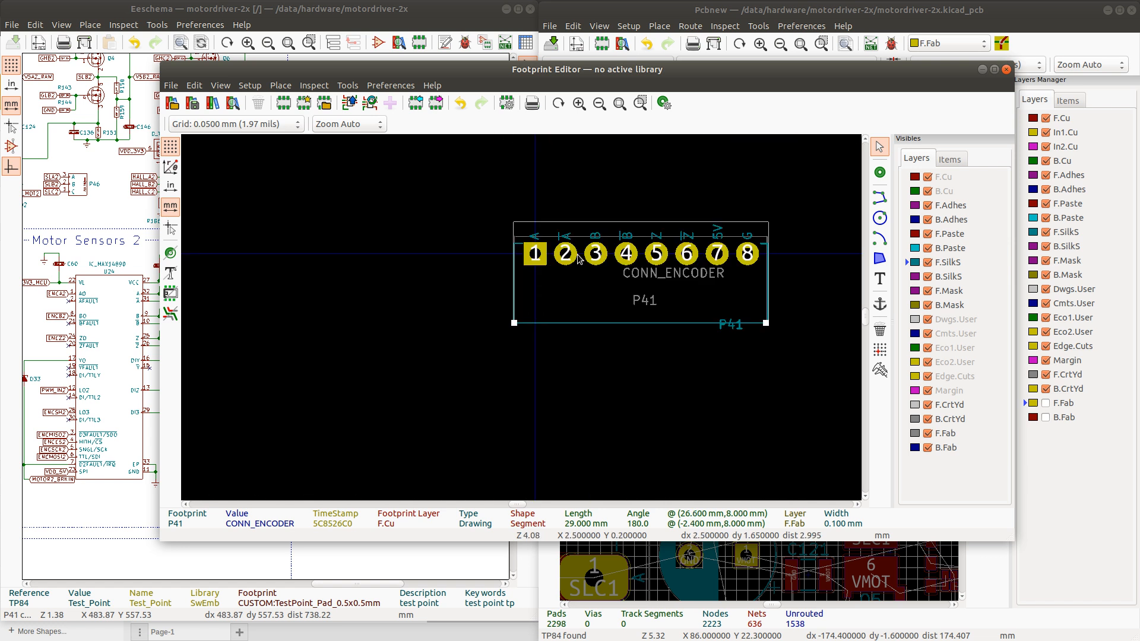
scroll(524, 231, up, 7)
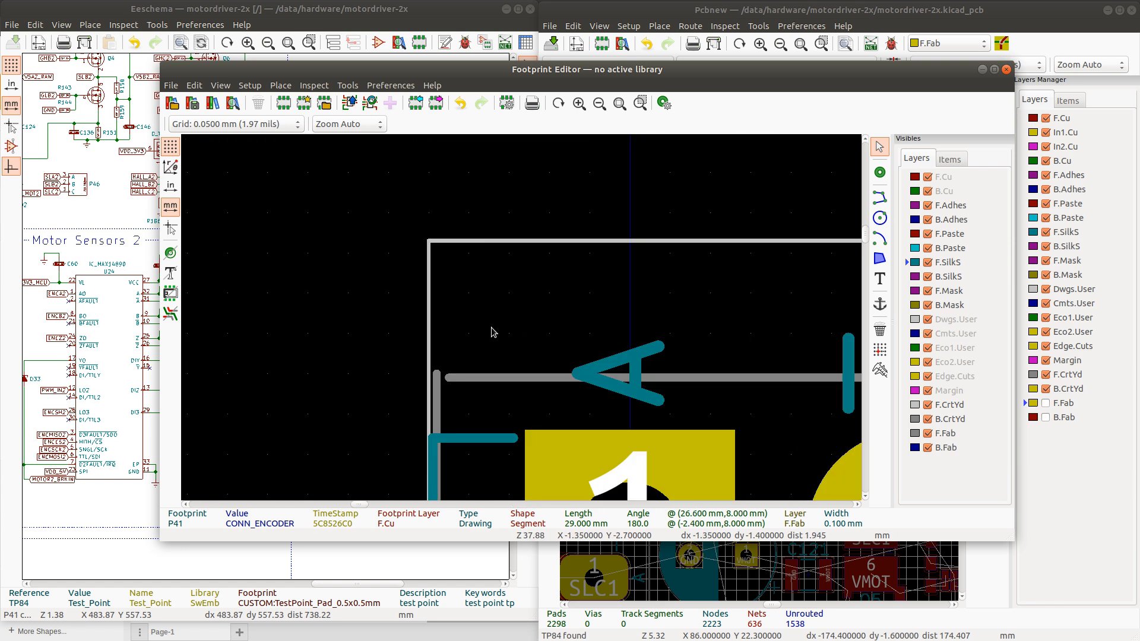
click(451, 383)
click(437, 380)
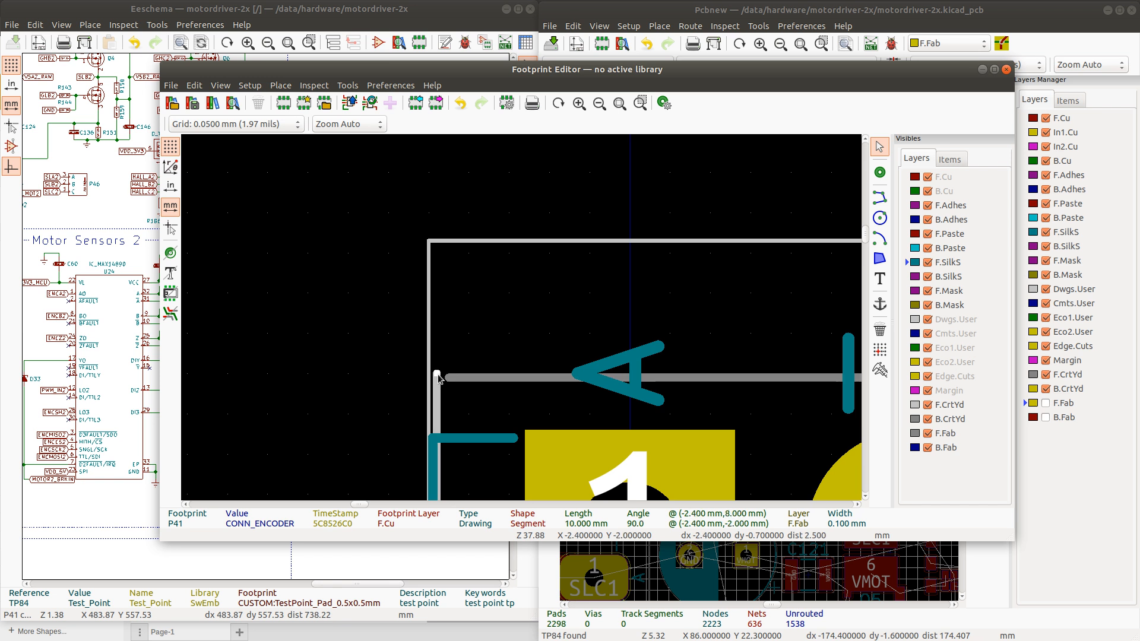
drag(437, 377, 436, 377)
click(451, 379)
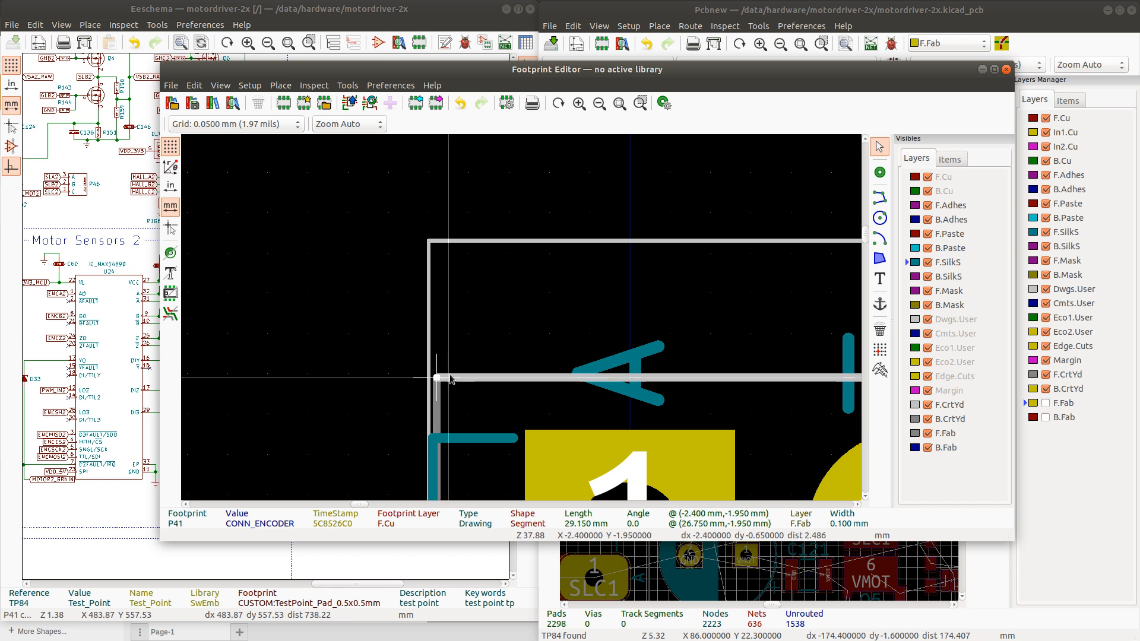
Examine the F.CrtYd line beside pad 8 and the position and size in pad 8's properties
key(Home)
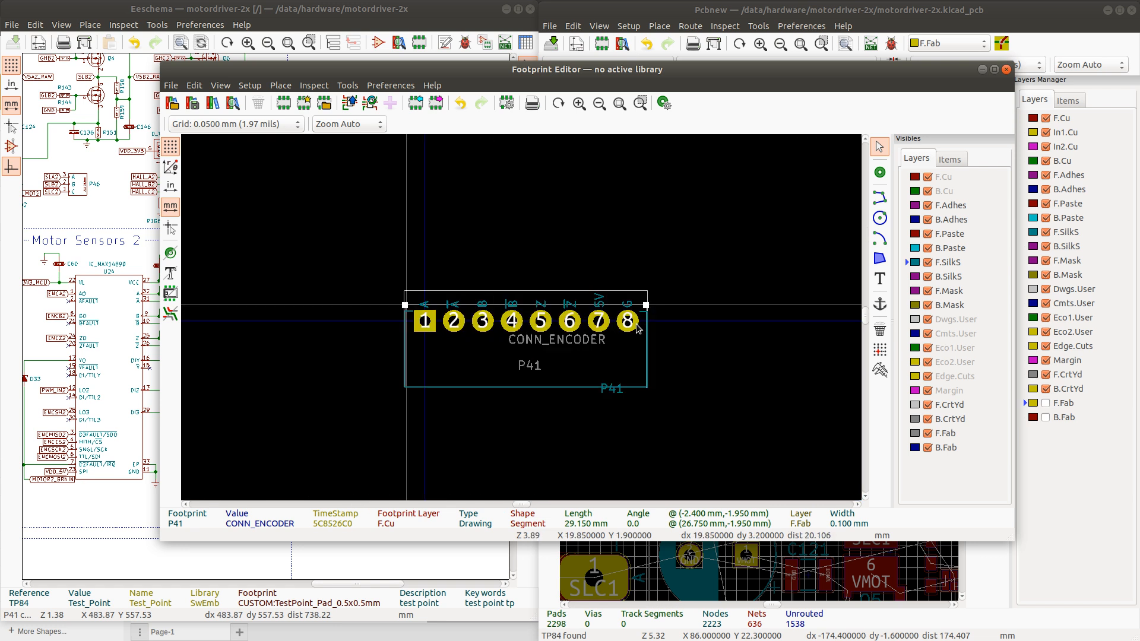
scroll(666, 356, up, 2)
scroll(522, 316, up, 5)
scroll(529, 325, down, 4)
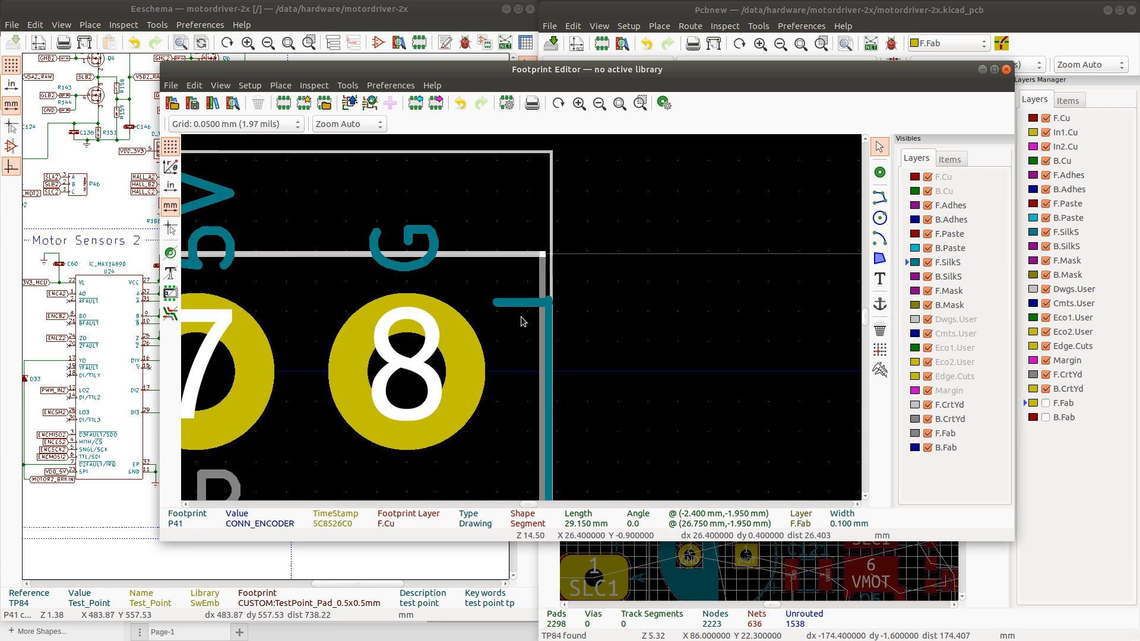
click(537, 327)
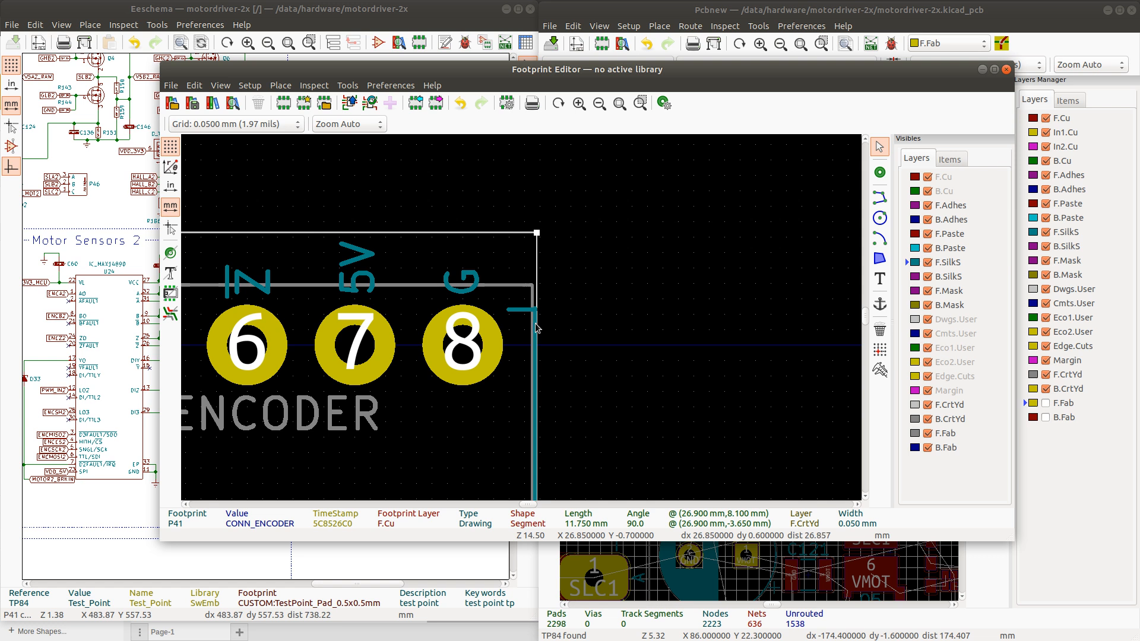
click(472, 347)
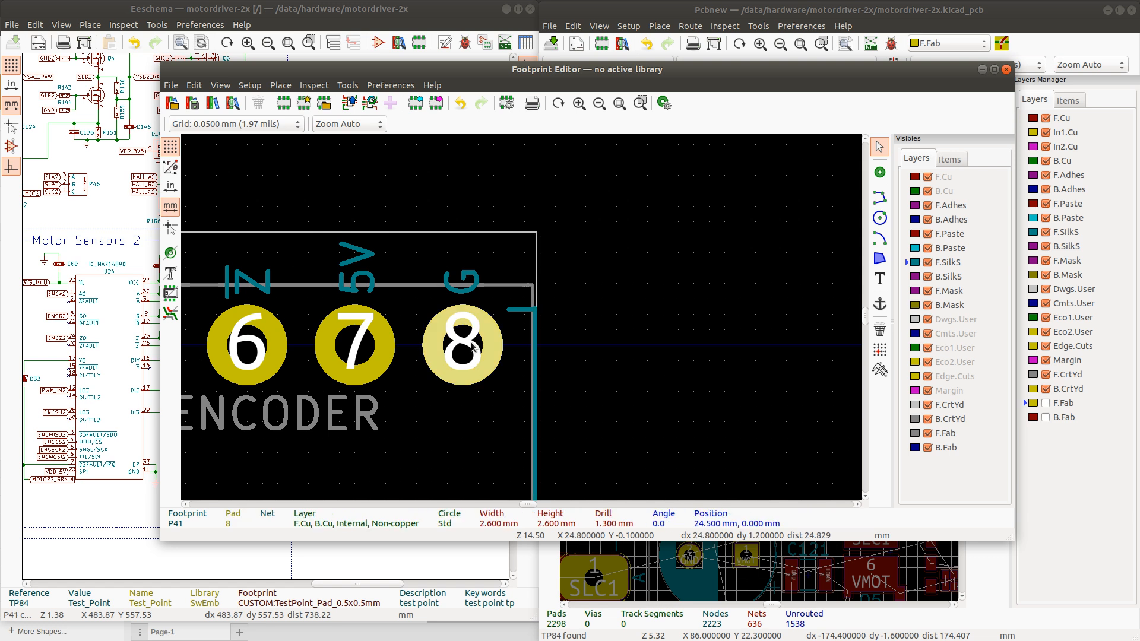
double_click(472, 346)
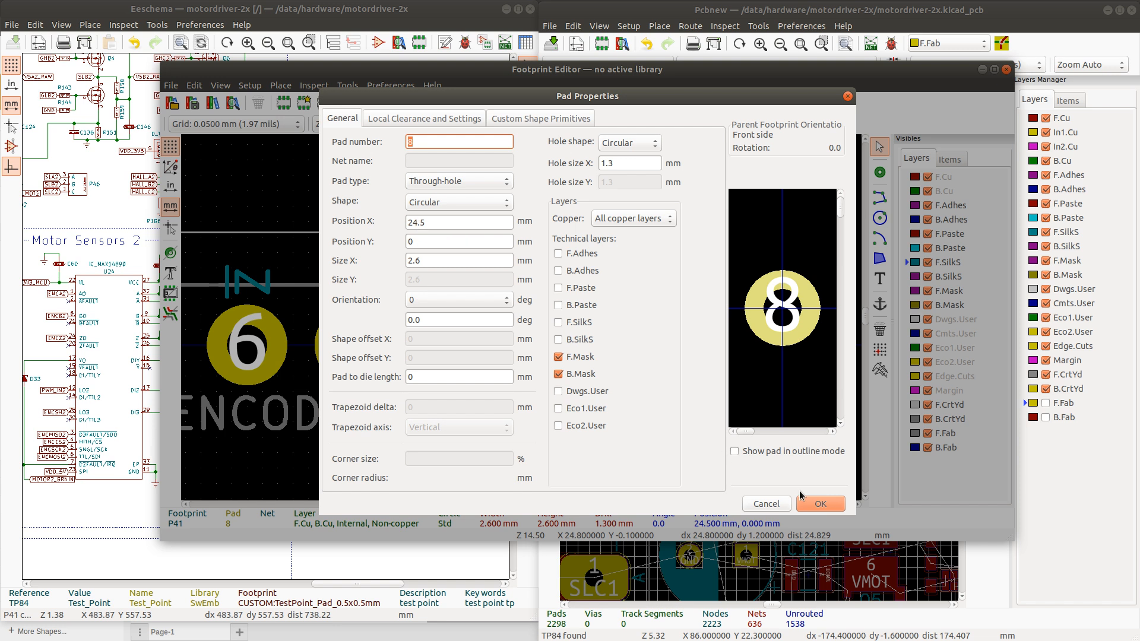
click(820, 503)
Move the vertical F.SilkS line beside pad 8 outward so its upper end sits at X 26.95, Y -1.2 mm
scroll(405, 356, up, 4)
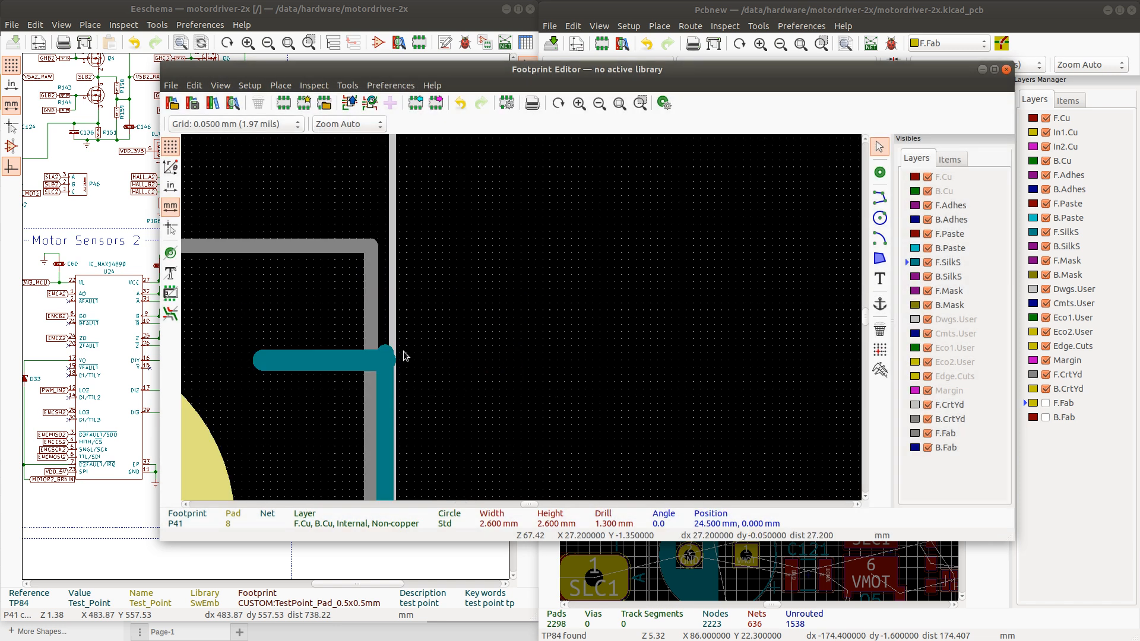
scroll(403, 356, down, 2)
click(514, 340)
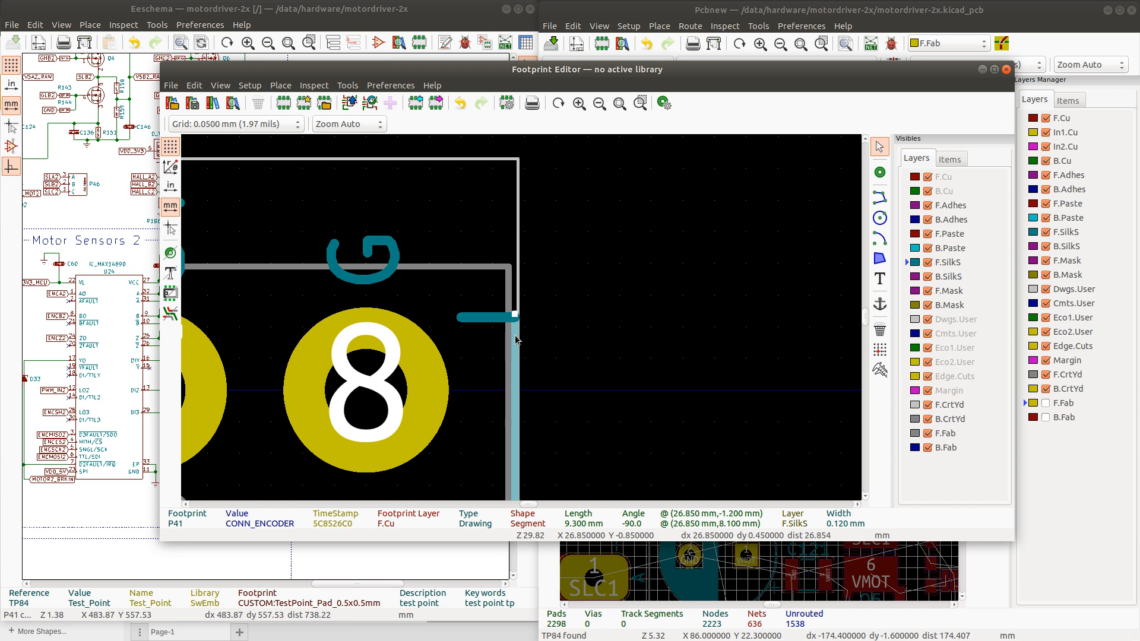
mouse_move(516, 339)
mouse_down()
mouse_move(471, 394)
mouse_move(365, 393)
mouse_move(520, 320)
mouse_up()
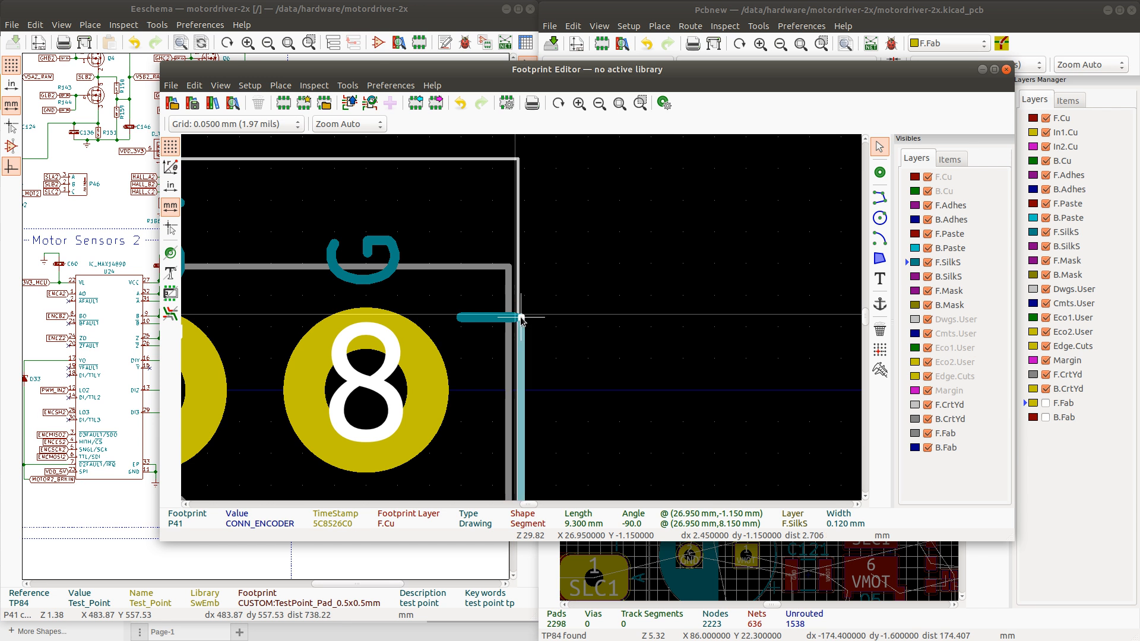
drag(521, 317, 521, 315)
Move the short horizontal F.SilkS line beside pad 8 so it runs from X 26.95 to X 26.1 at Y -1.2 mm
click(488, 319)
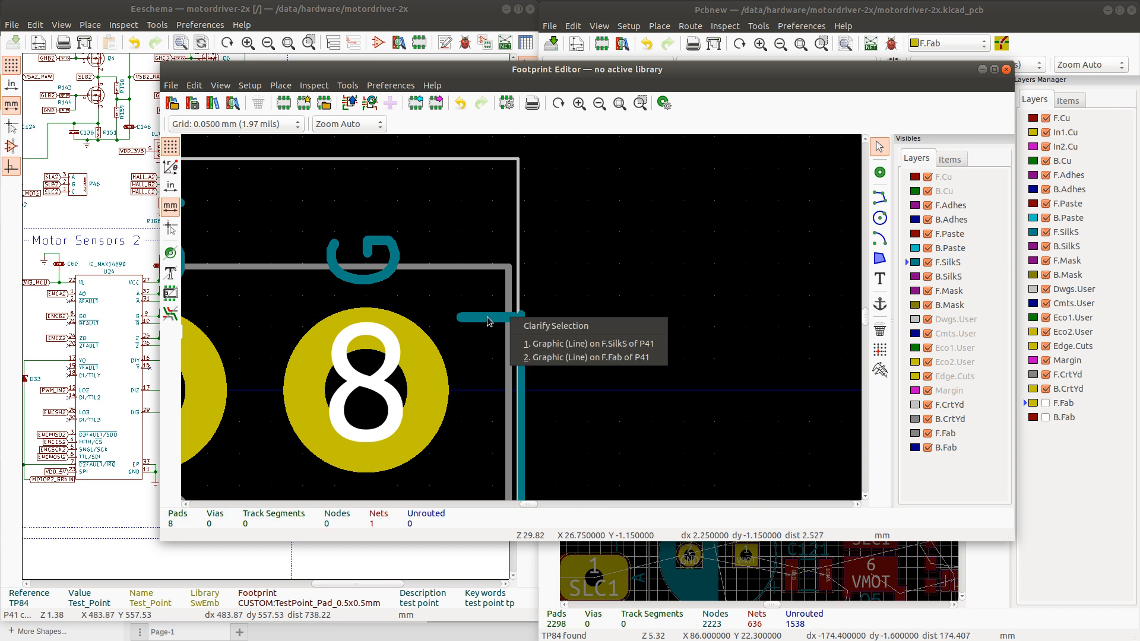
click(522, 343)
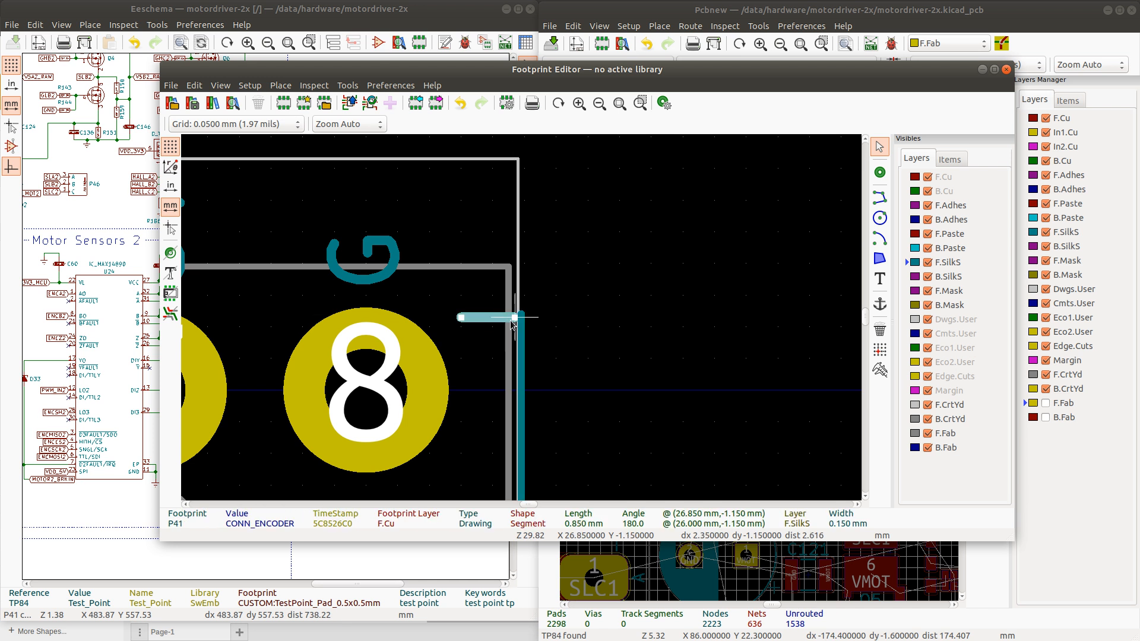
drag(511, 317, 524, 317)
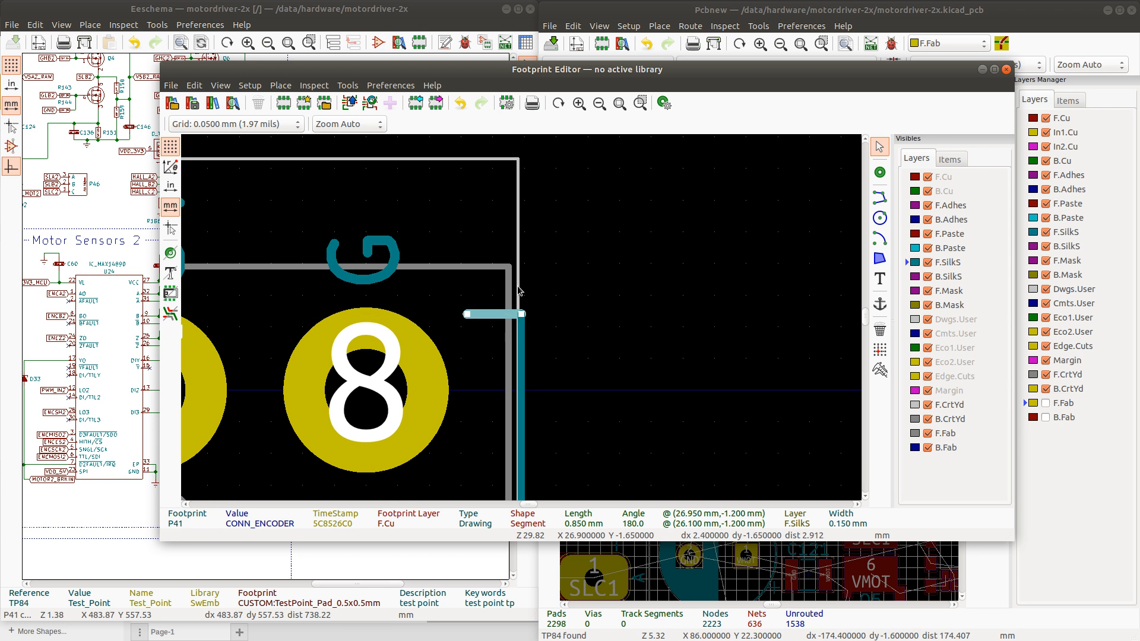
Set the item thickness of the short horizontal F.SilkS line beside pad 8 to 0.12 mm
click(520, 286)
click(498, 317)
double_click(498, 316)
click(664, 263)
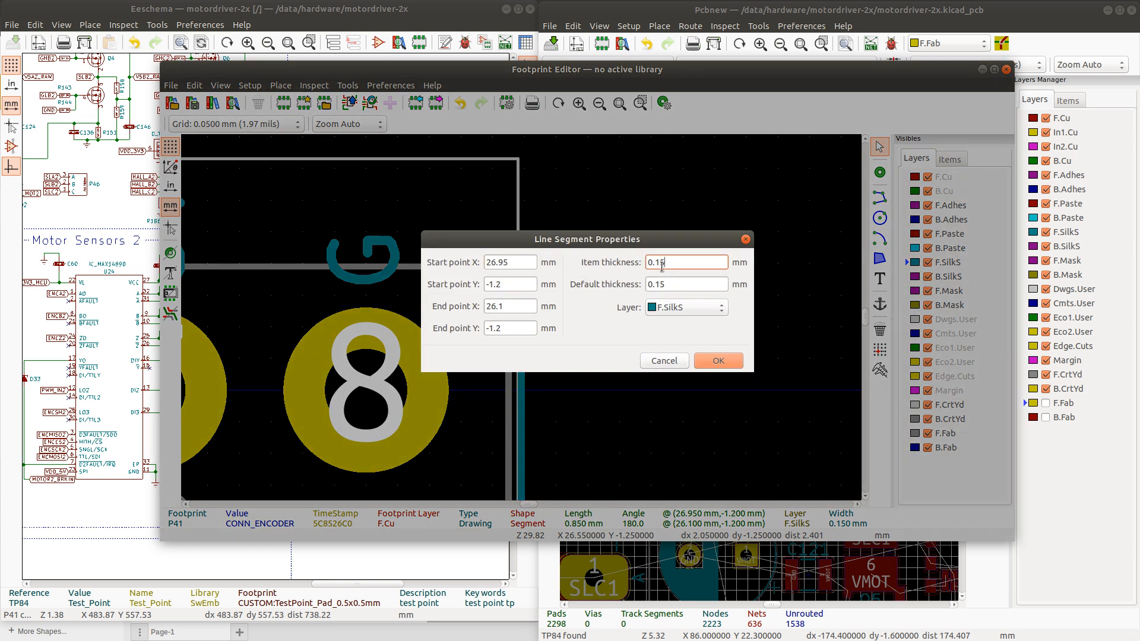
text(2)
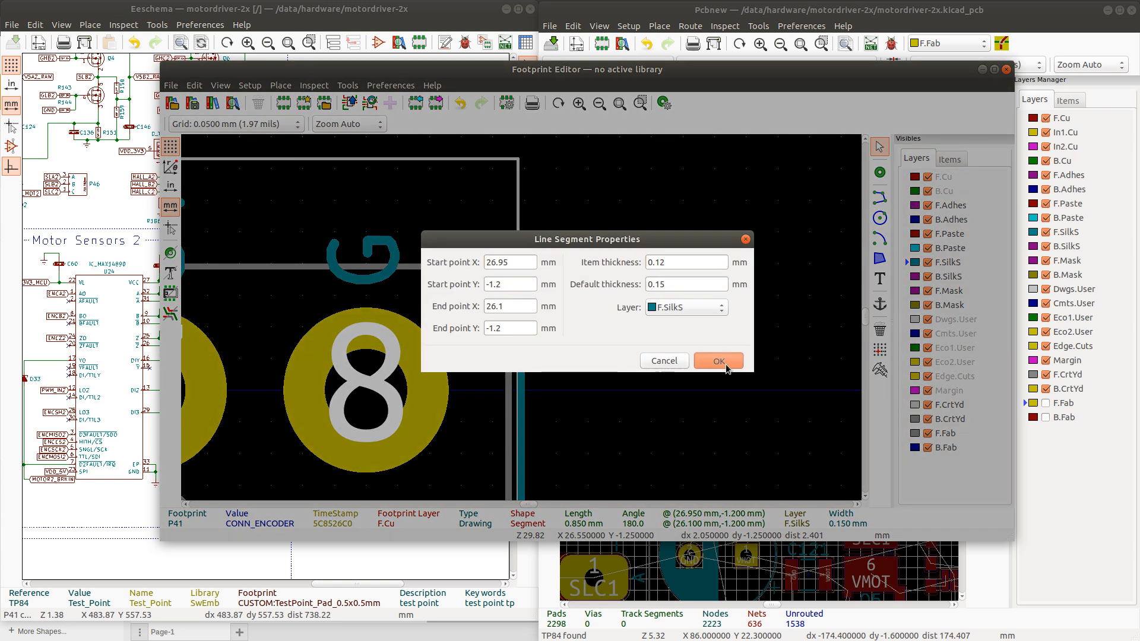
click(719, 361)
Move the vertical F.CrtYd line beside pad 8 to X 27 mm and extend the upper horizontal F.CrtYd line to X 27, Y -3.65 mm
click(520, 252)
click(518, 257)
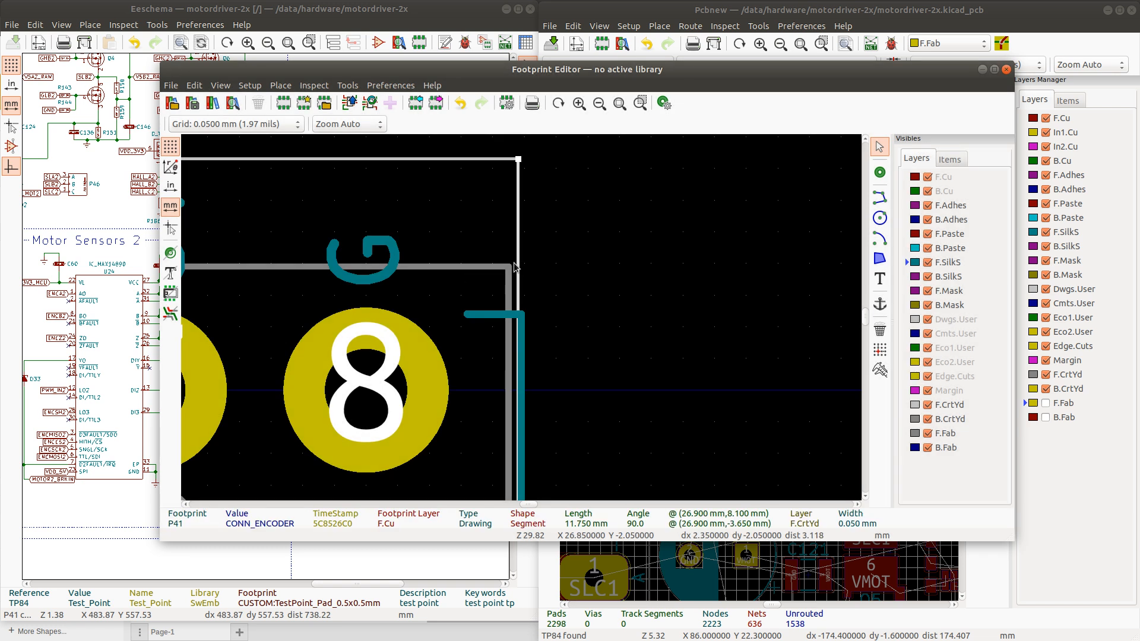
key(m)
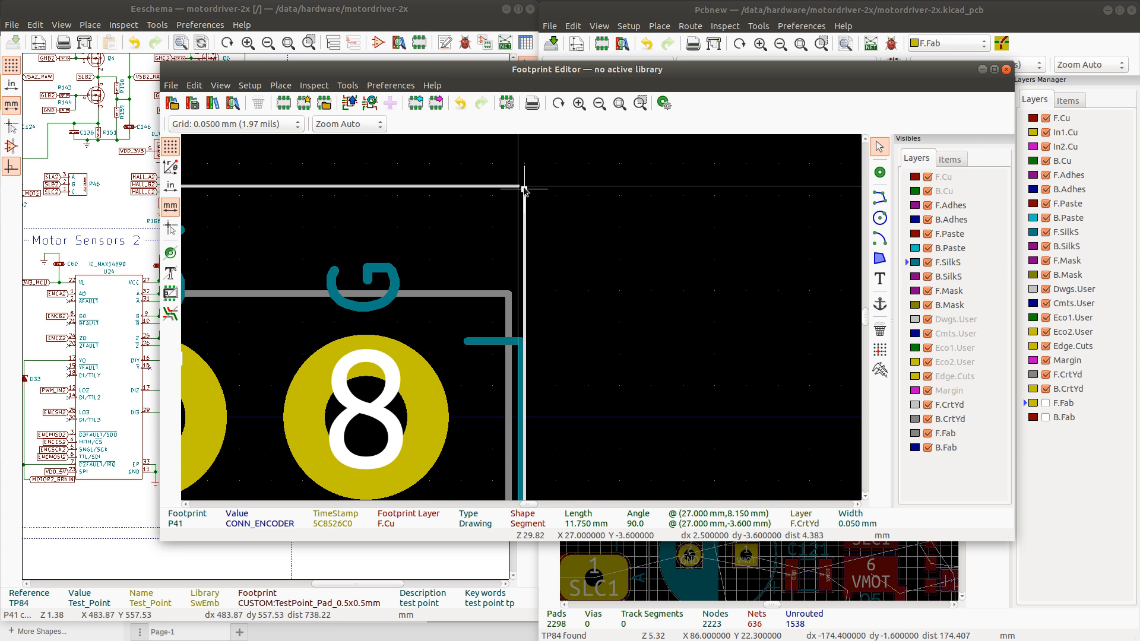
click(525, 188)
click(518, 188)
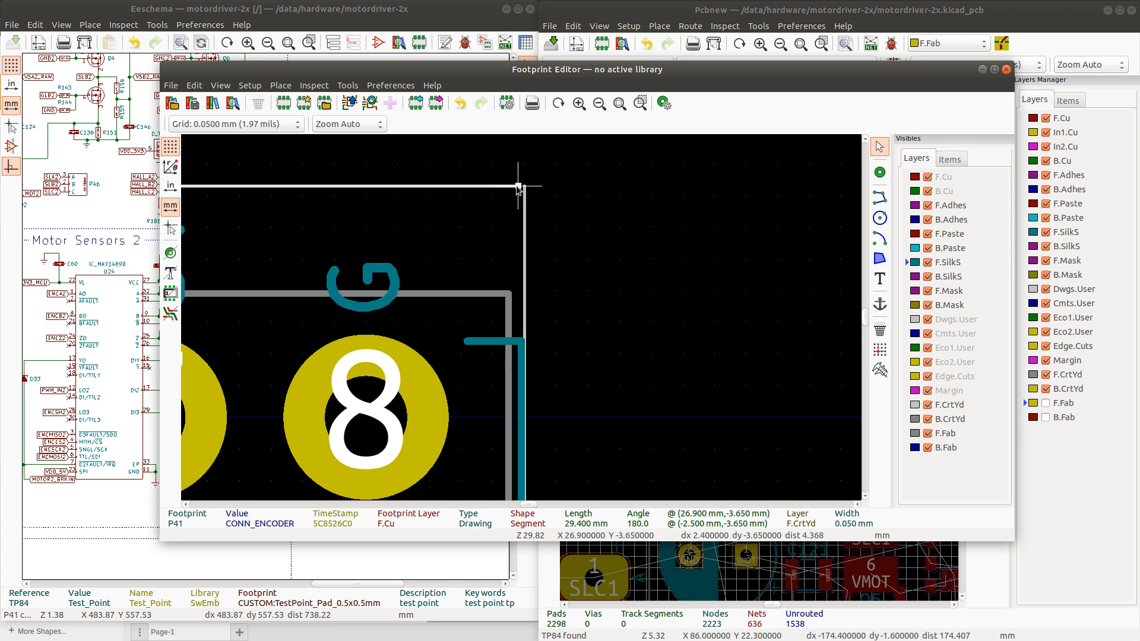
drag(518, 186, 524, 186)
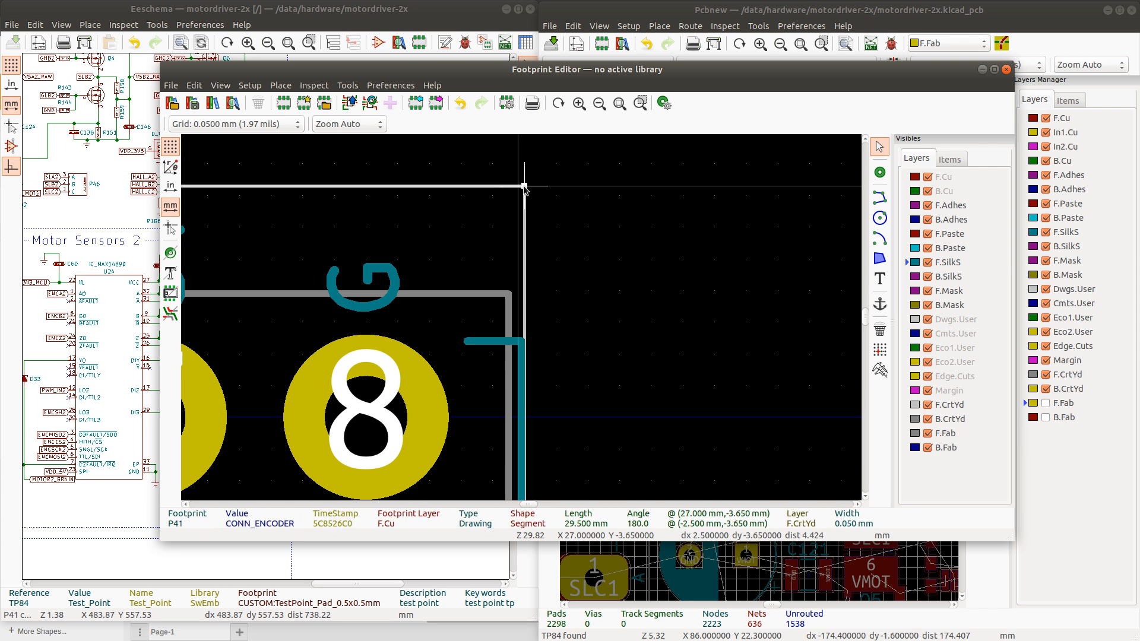
Move the vertical F.Fab line beside pad 8 to X 26.95 mm and extend the upper horizontal F.Fab line to X 26.95, Y -1.95 mm
click(510, 385)
key(m)
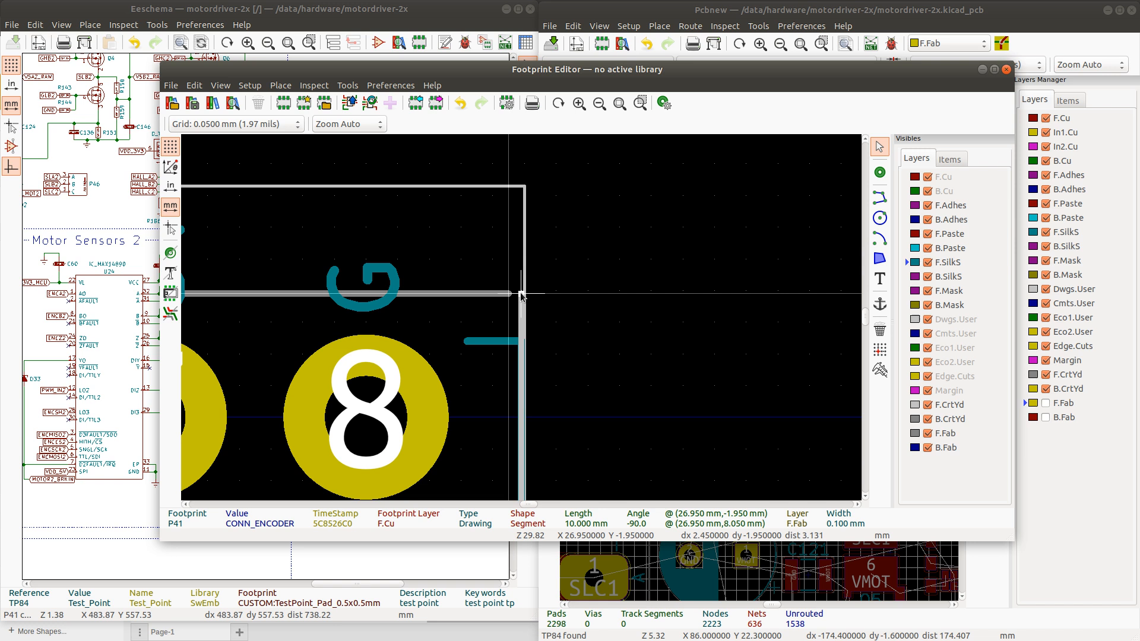
click(521, 293)
click(508, 294)
drag(508, 293, 521, 294)
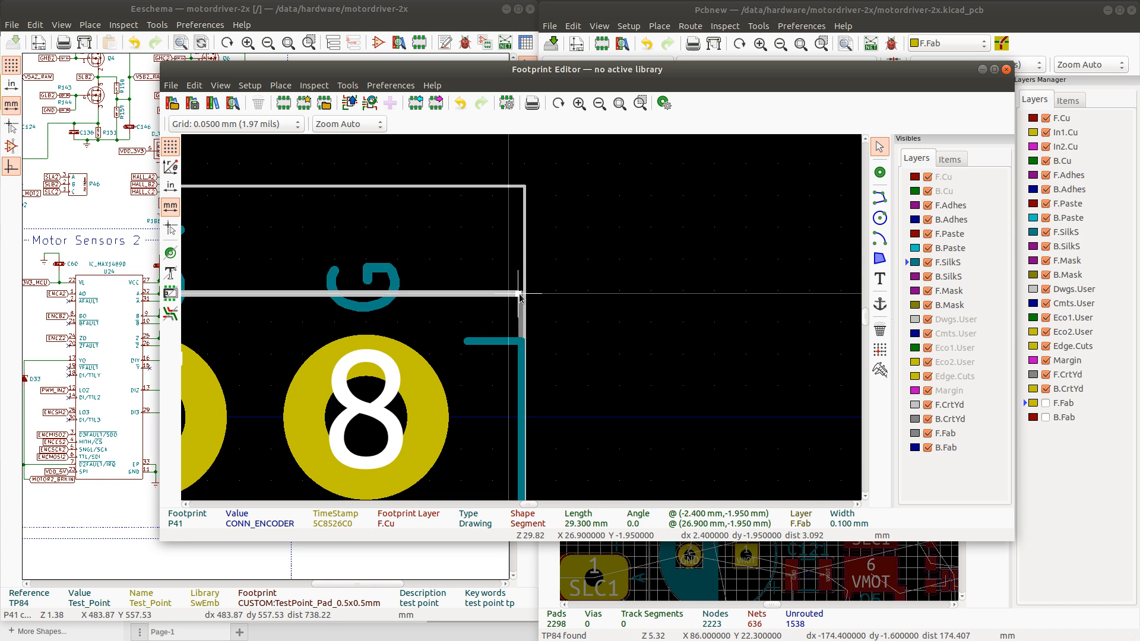
Extend the lower horizontal F.SilkS line beneath the pads so its end near pad 8 sits at X 26.95, Y 8 mm
scroll(520, 326, down, 5)
scroll(519, 334, down, 2)
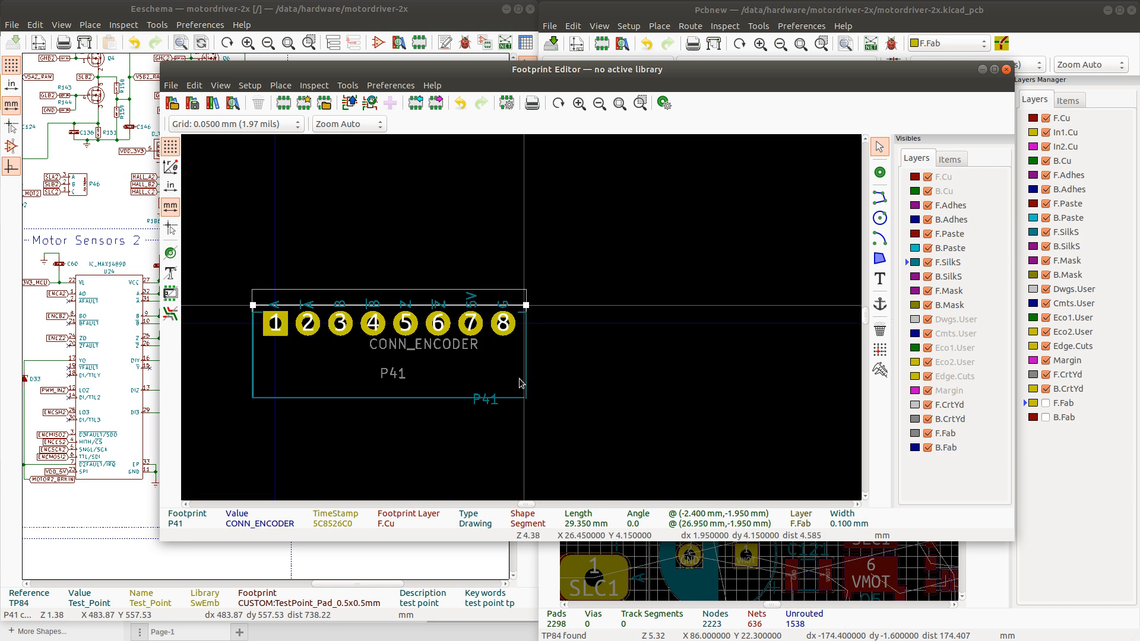
scroll(533, 320, up, 5)
scroll(547, 376, up, 3)
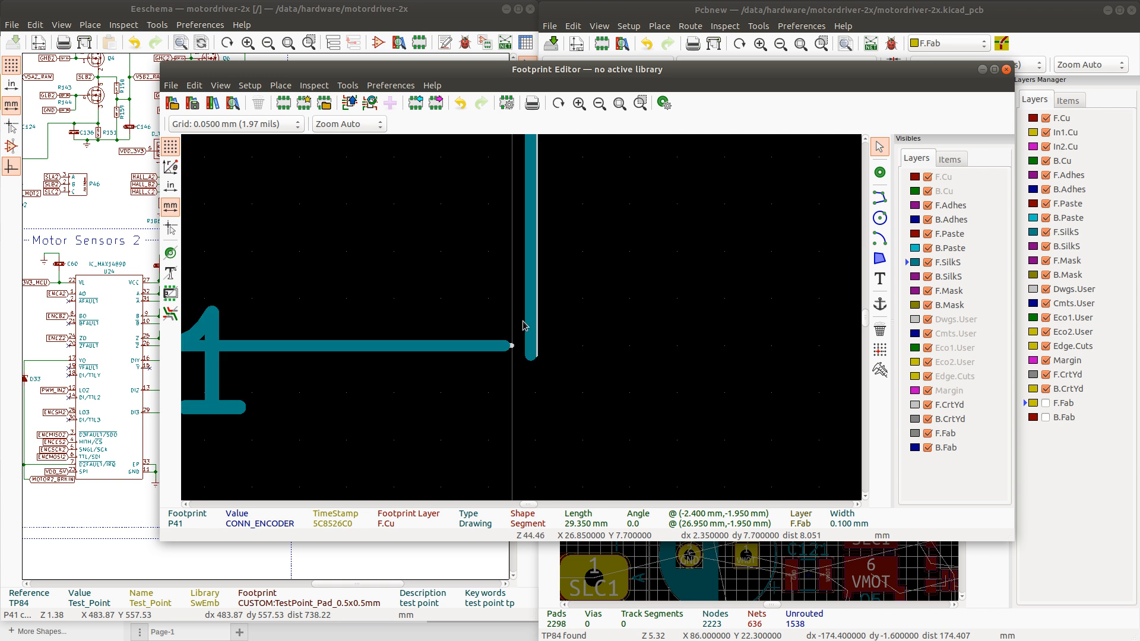
click(533, 352)
key(Escape)
click(503, 347)
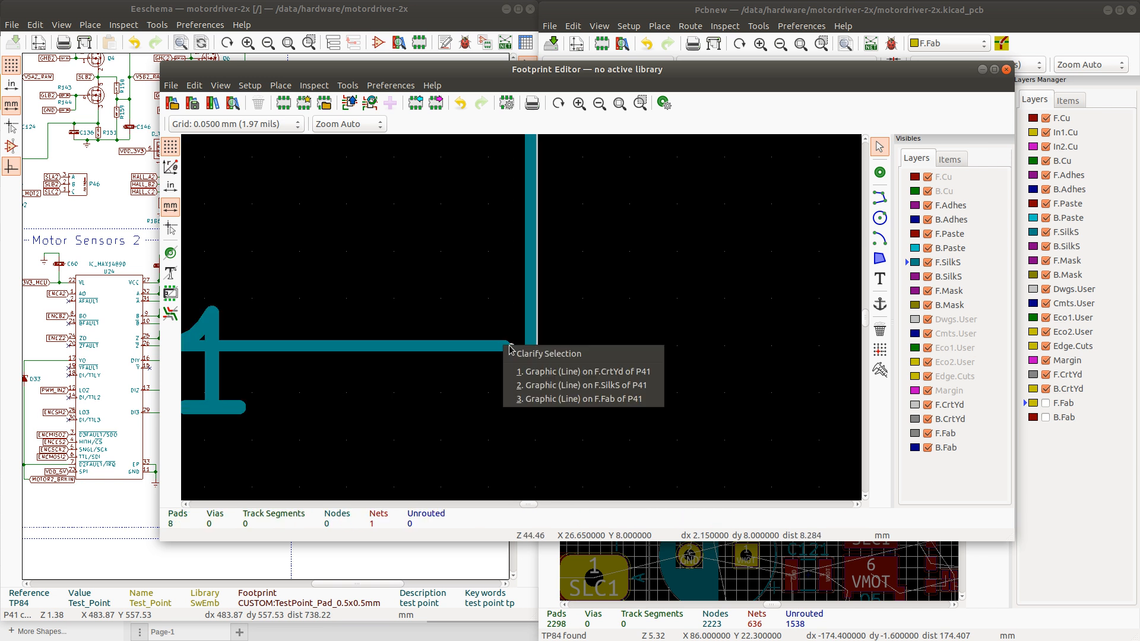
click(533, 384)
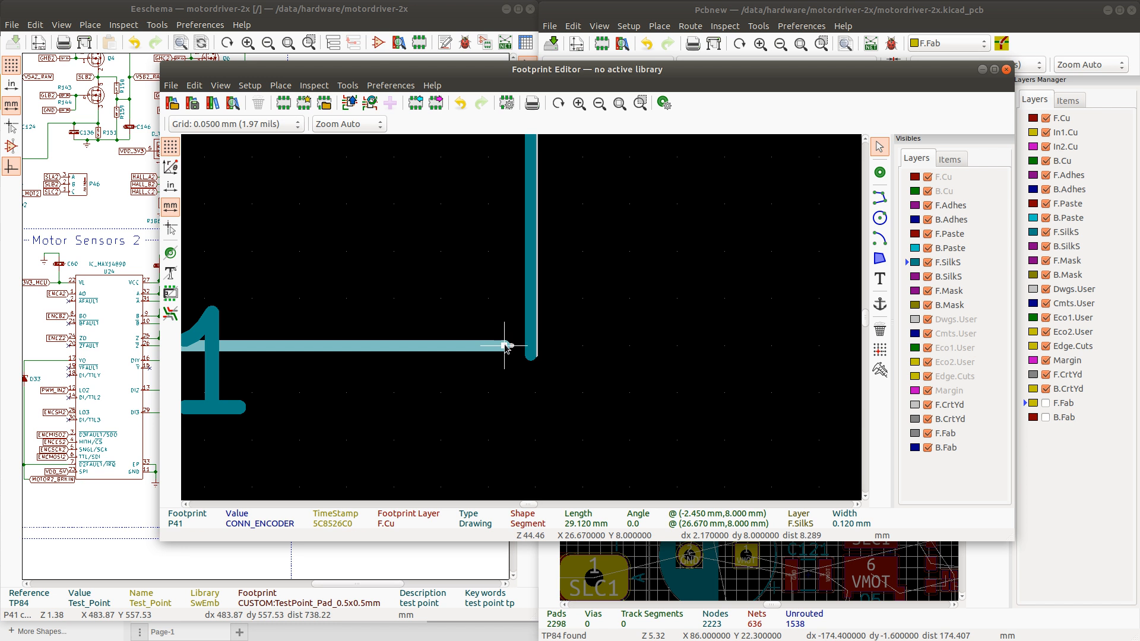
drag(522, 347, 536, 348)
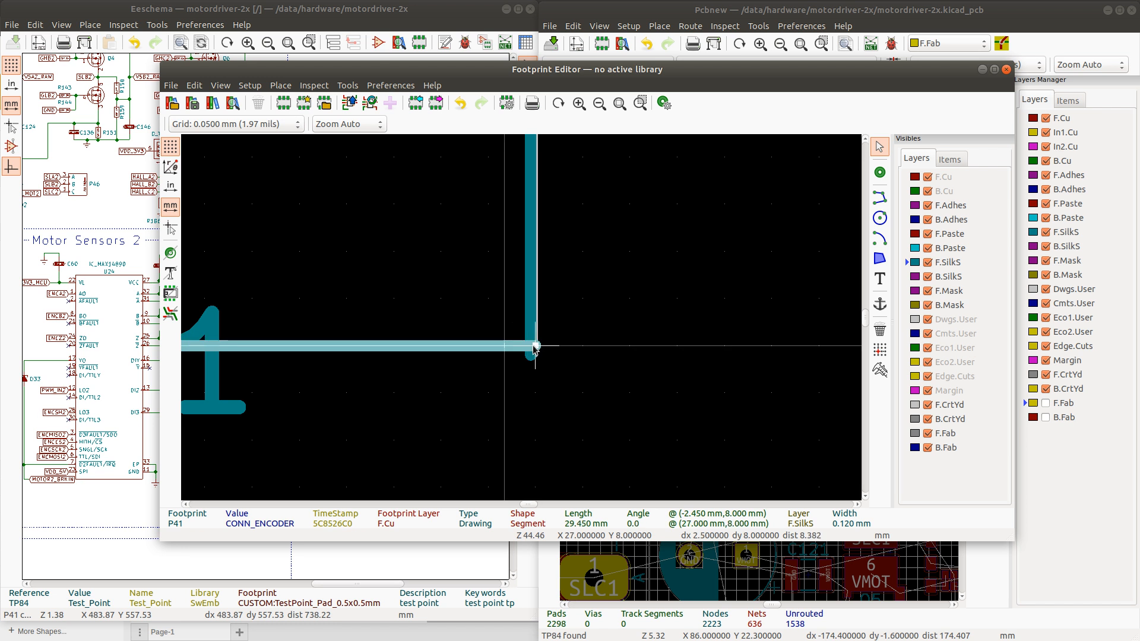
Pull the lower ends of the vertical F.SilkS, F.CrtYd and F.Fab lines on the pad 8 side to Y 8 mm
click(531, 354)
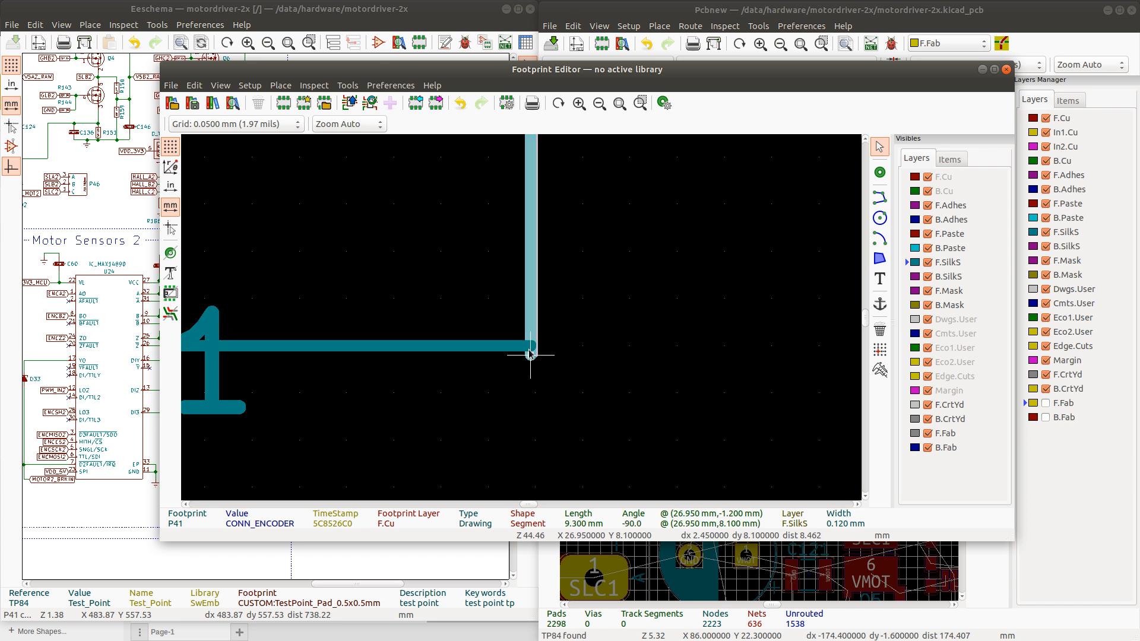
drag(530, 355, 535, 346)
click(535, 356)
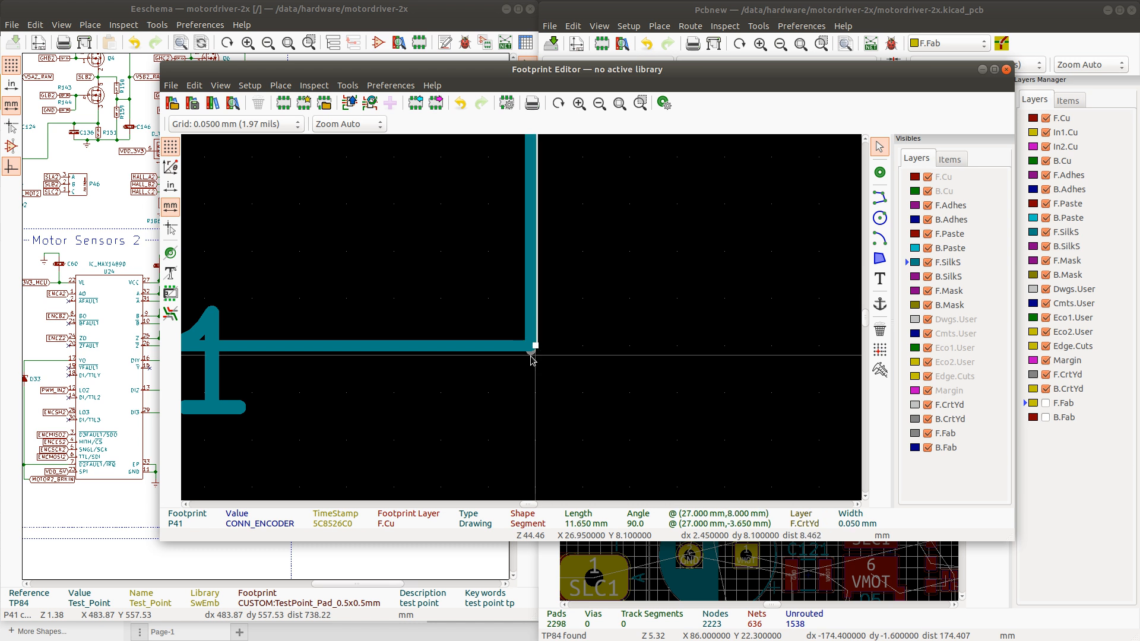
click(532, 356)
click(531, 355)
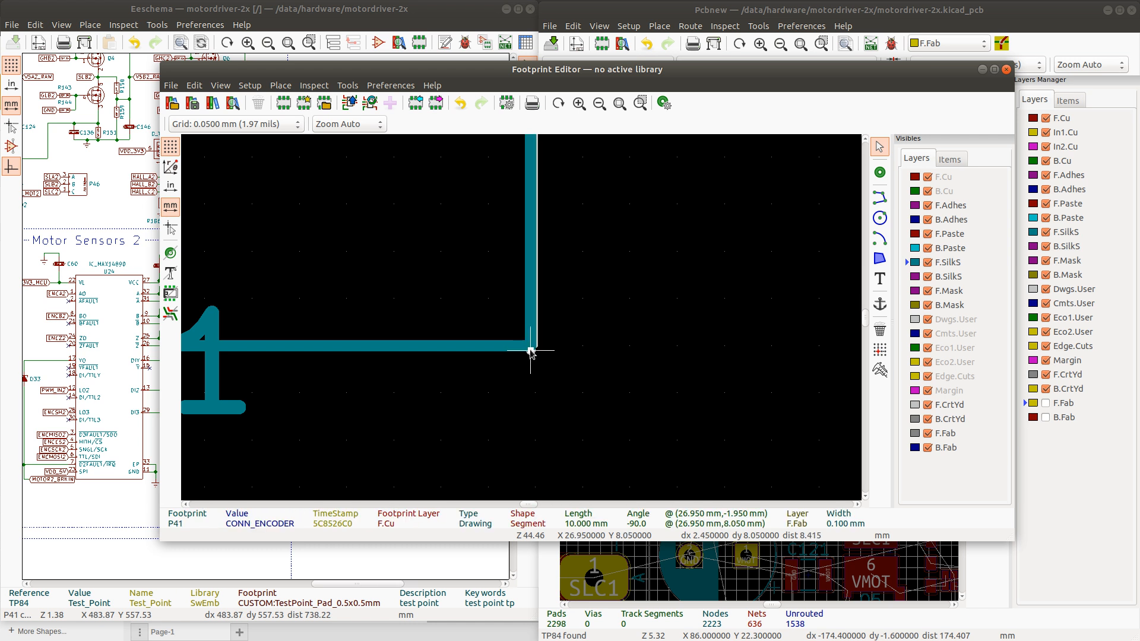
click(531, 350)
click(514, 349)
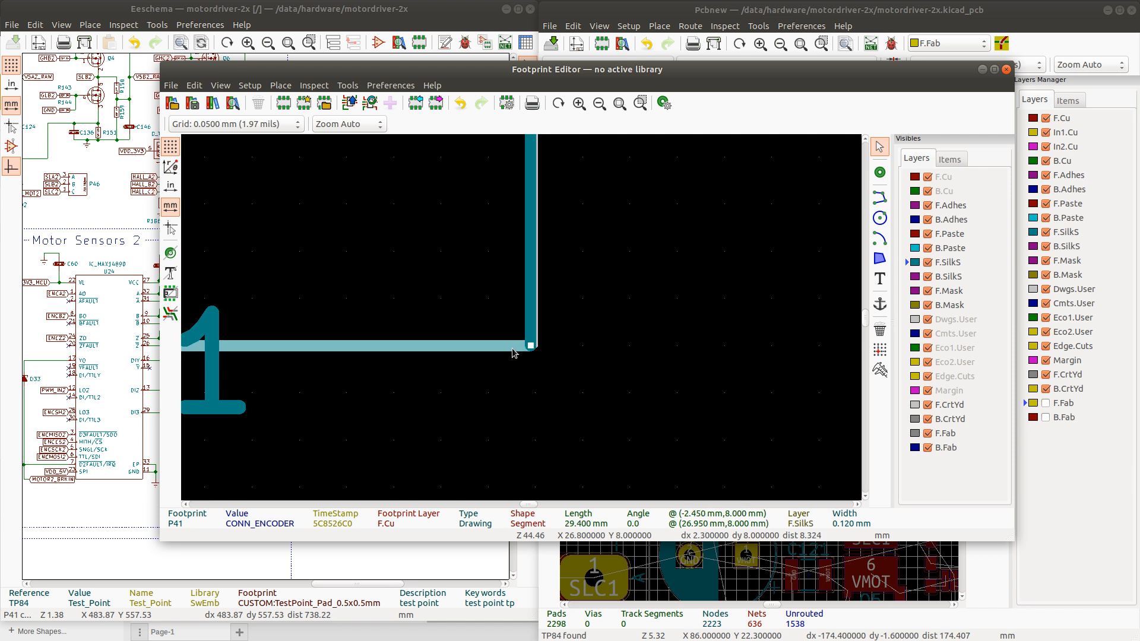
click(501, 351)
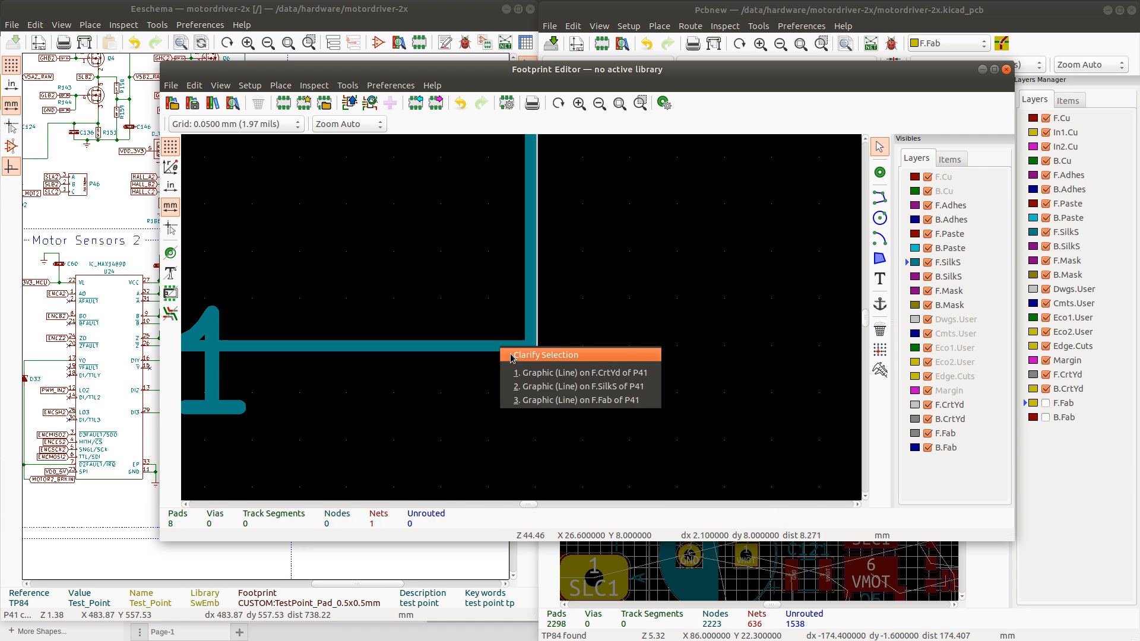
click(526, 392)
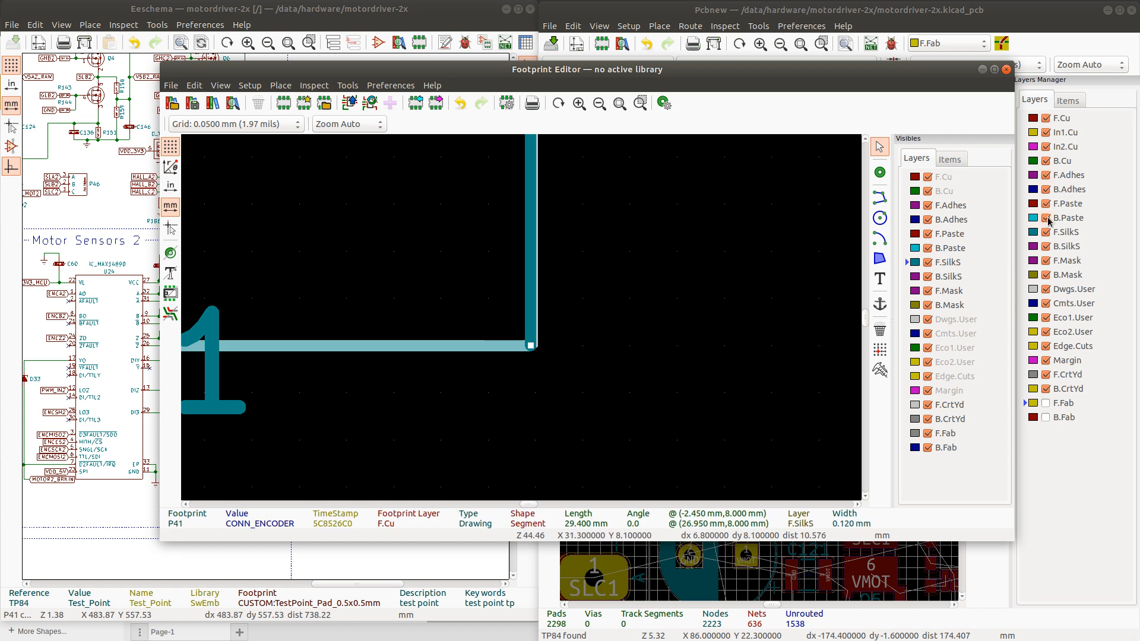
click(1046, 233)
click(1047, 232)
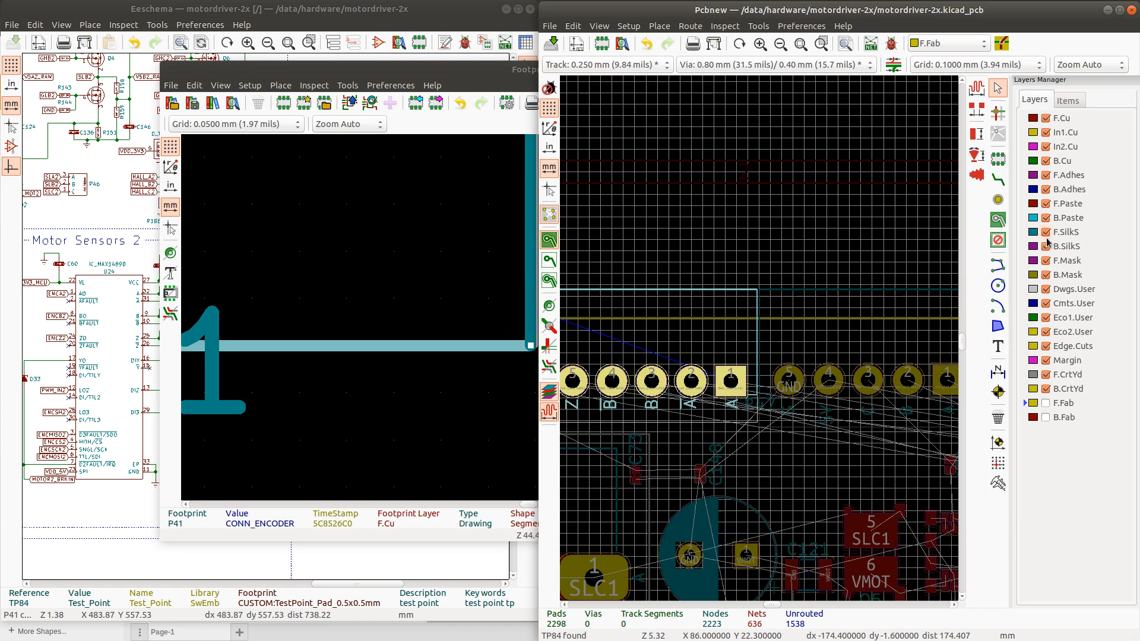
key(alt+Tab)
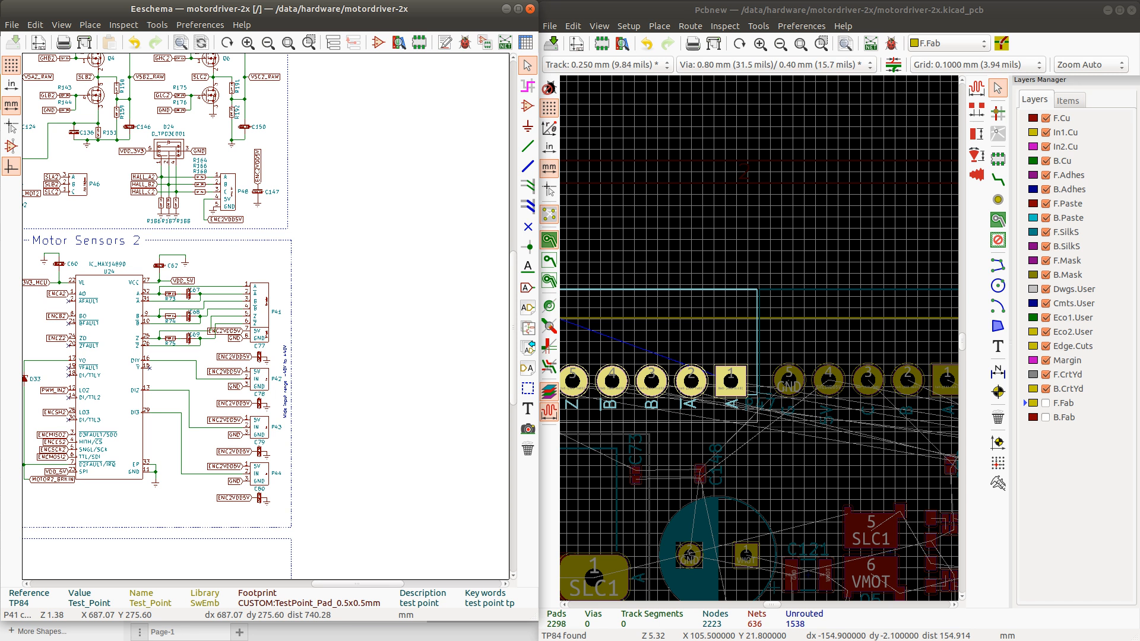
key(alt+Tab)
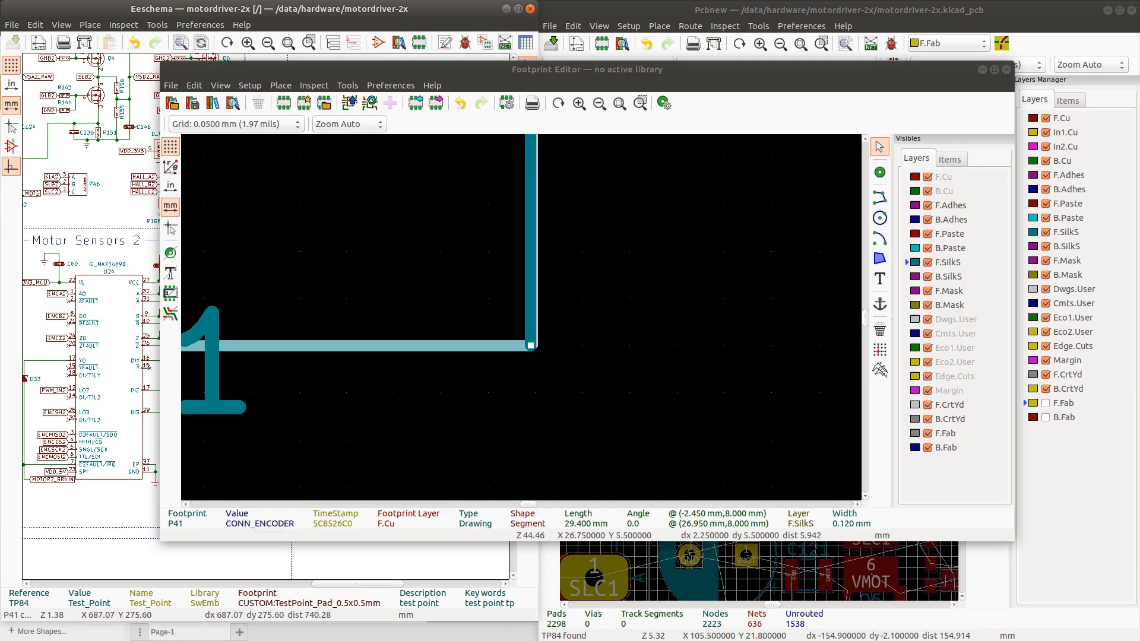
Hide the F.SilkS layer and extend the lower horizontal F.CrtYd line to X 27 mm and the F.Fab line to X 26.95 mm
click(928, 263)
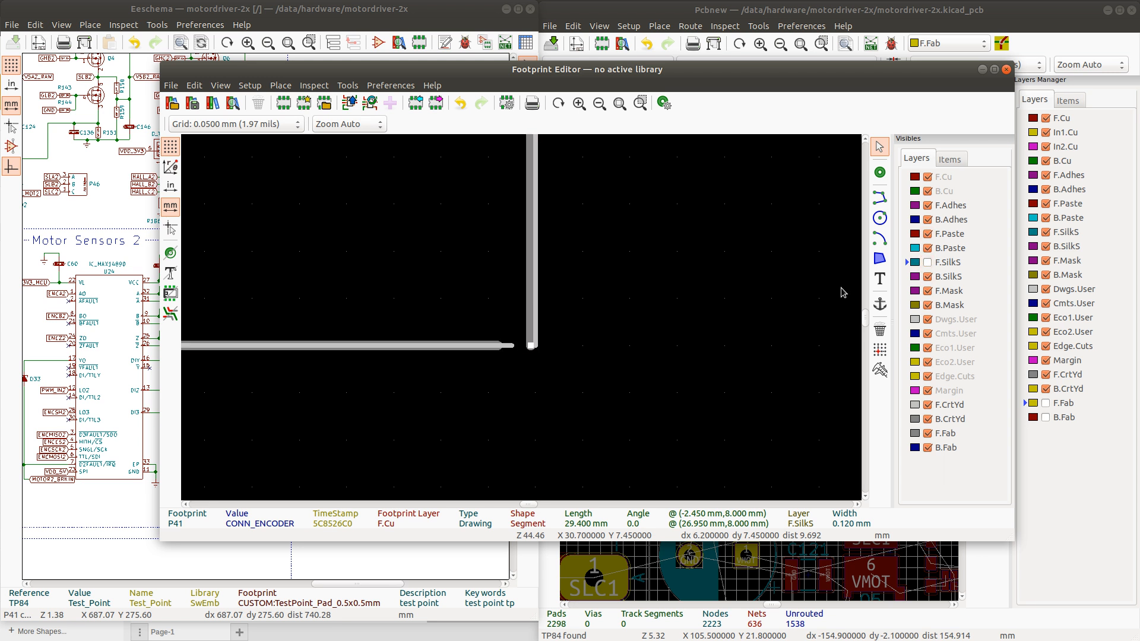
click(513, 347)
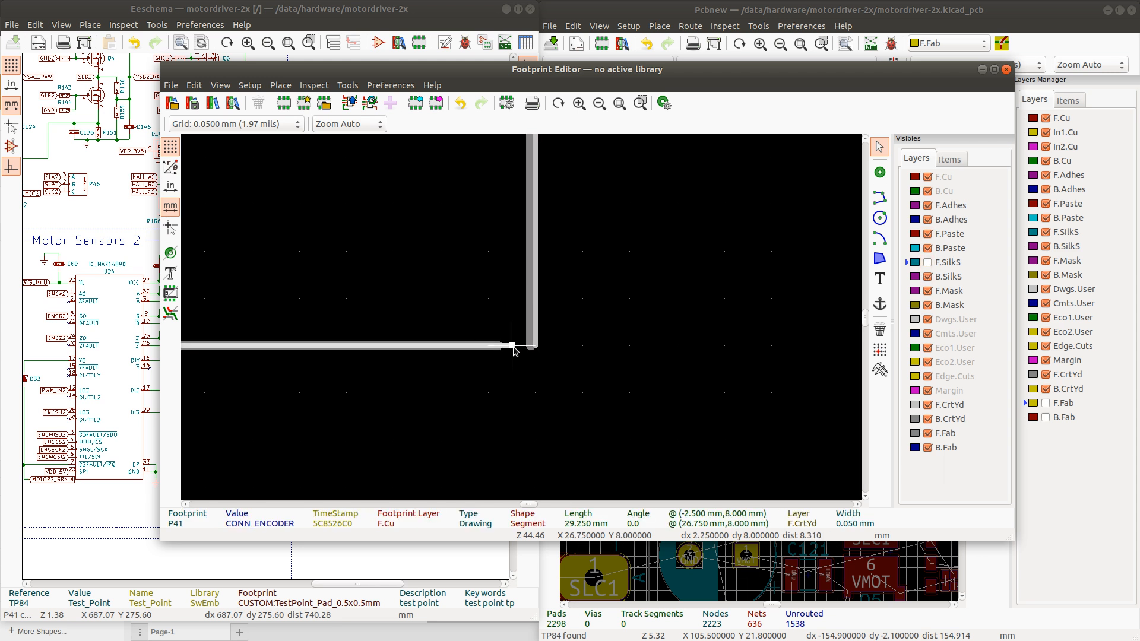
drag(516, 347, 537, 347)
click(494, 343)
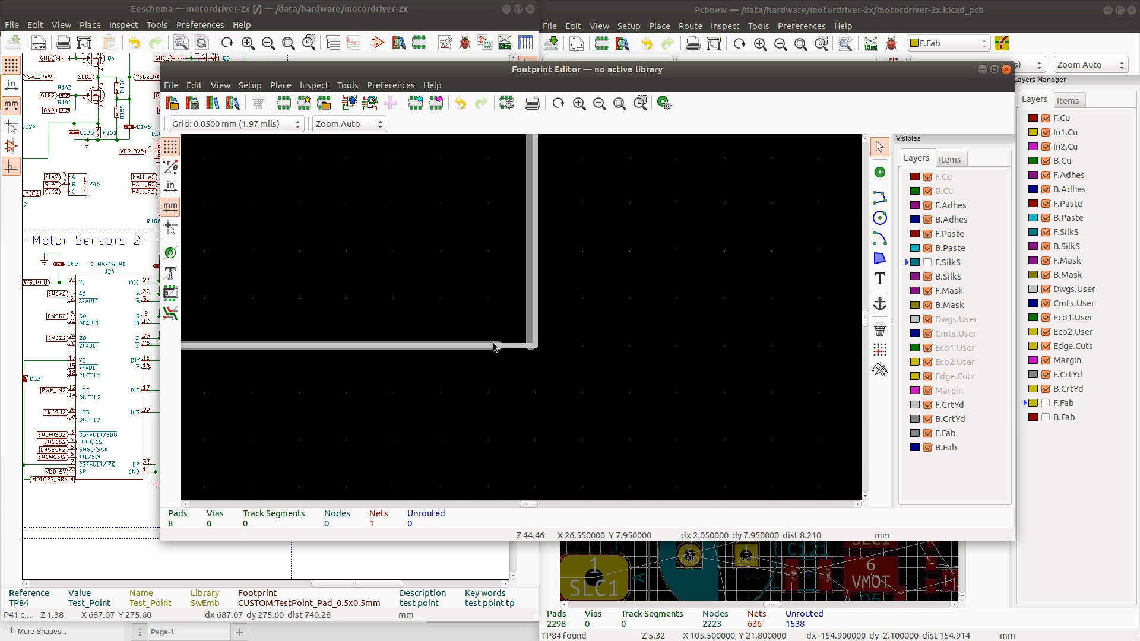
click(498, 345)
drag(497, 346, 532, 350)
Save the edited footprint as CONN_ENCODER in the CUSTOM library and exit the footprint editor, saving the changes
scroll(516, 315, down, 6)
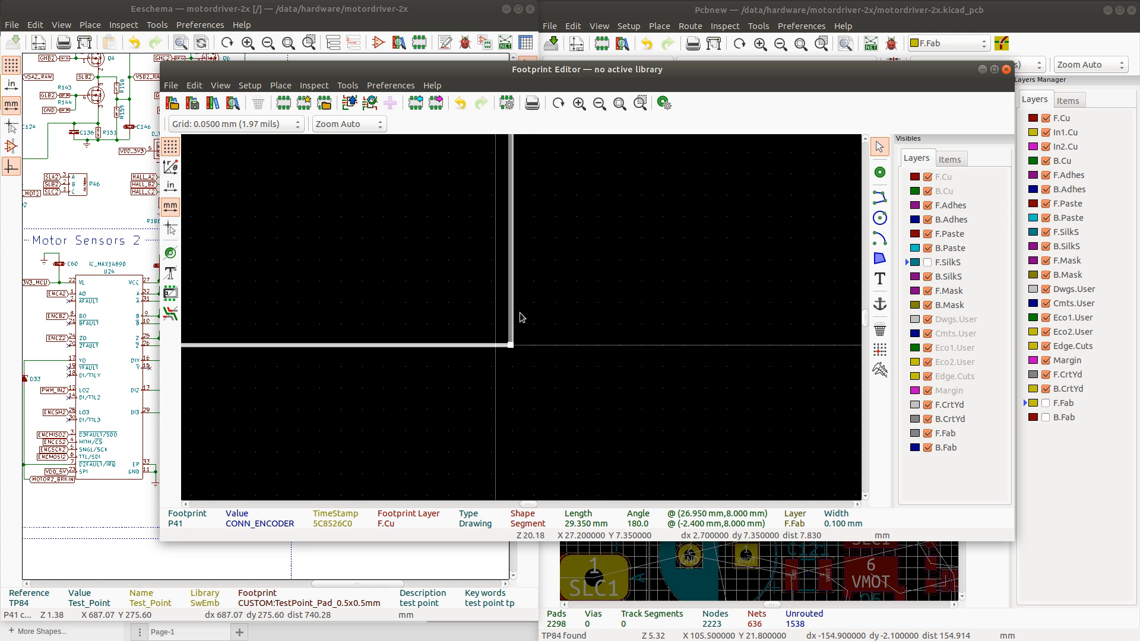
scroll(522, 323, up, 4)
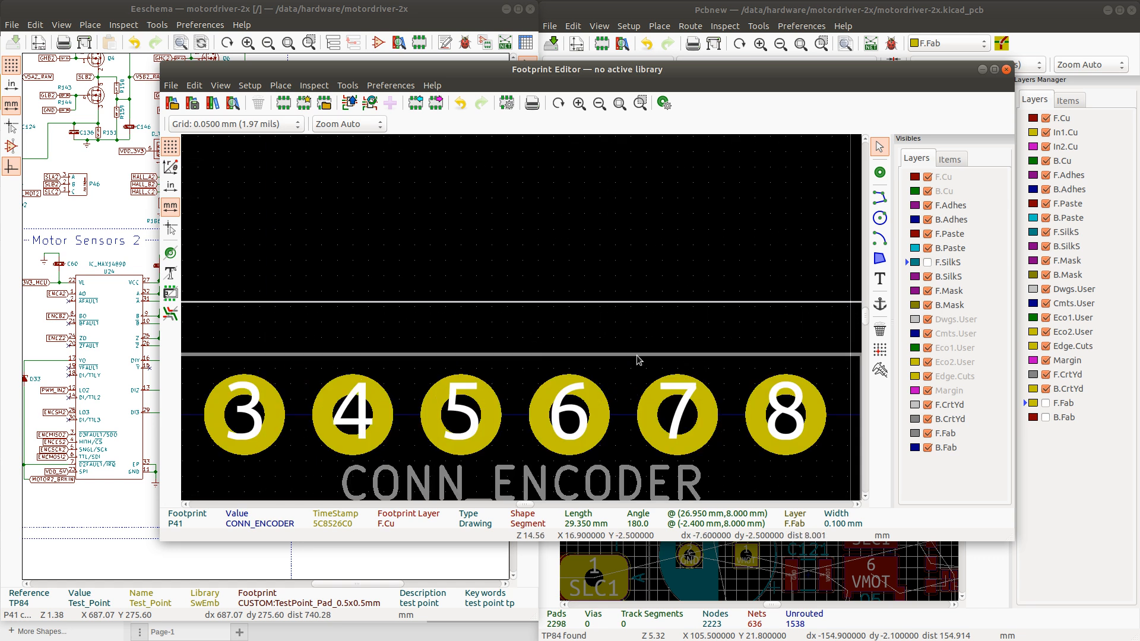
key(ctrl+s)
click(734, 415)
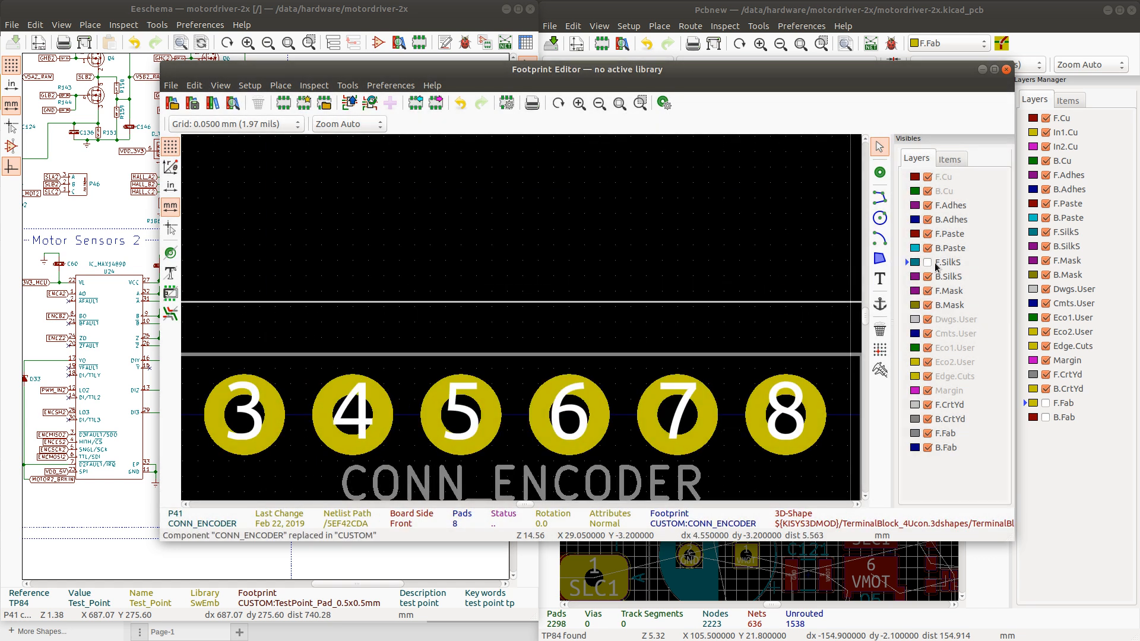
scroll(520, 325, down, 4)
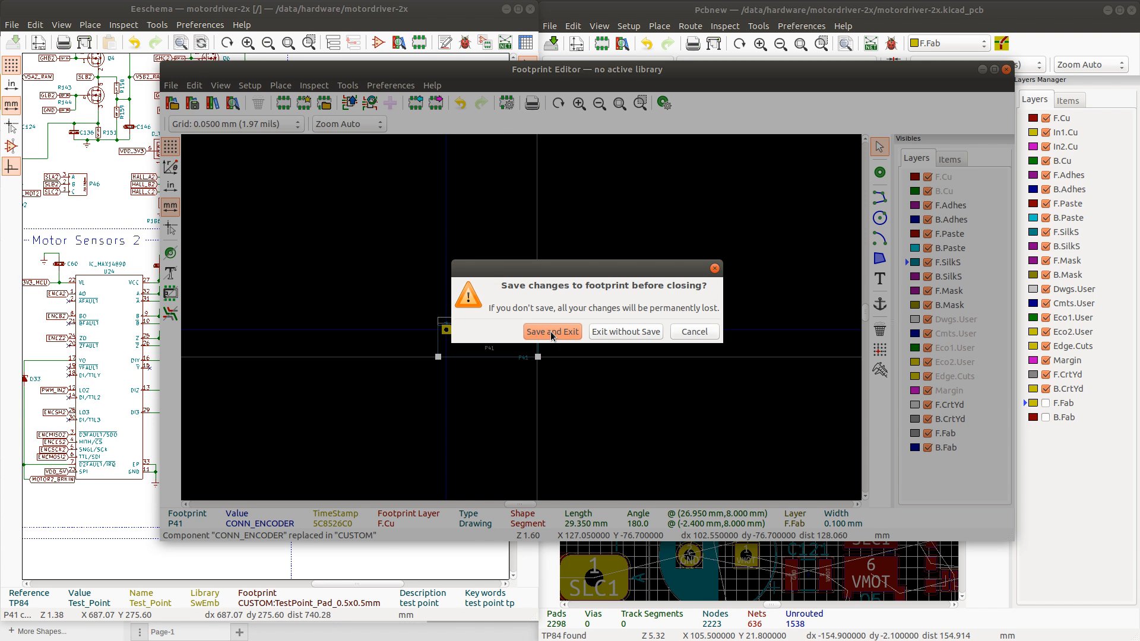
click(553, 333)
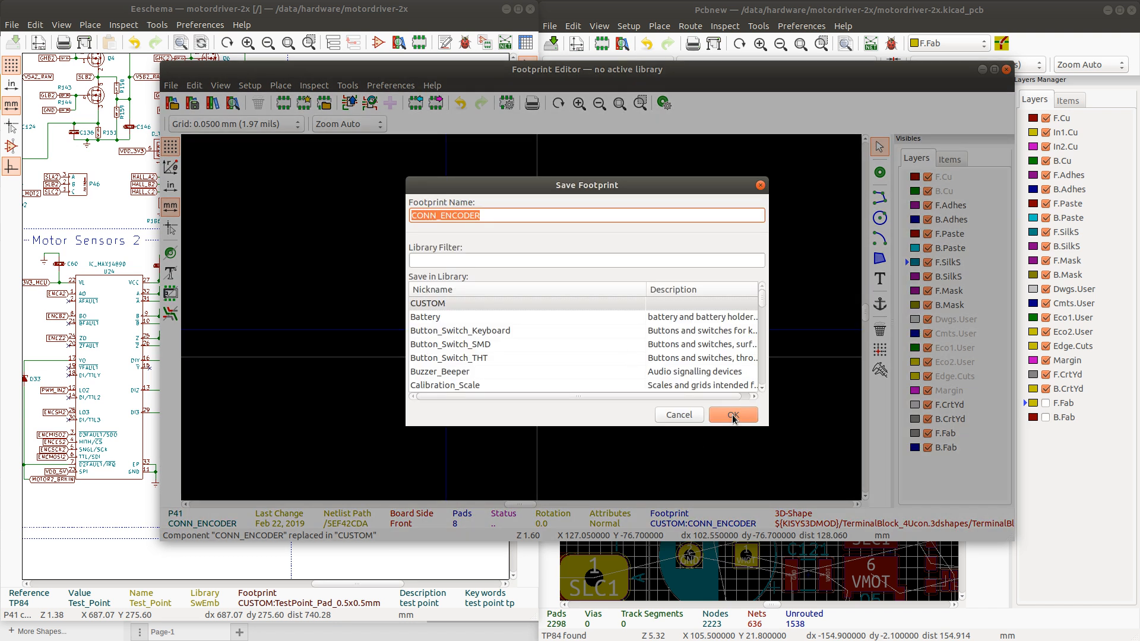
click(734, 414)
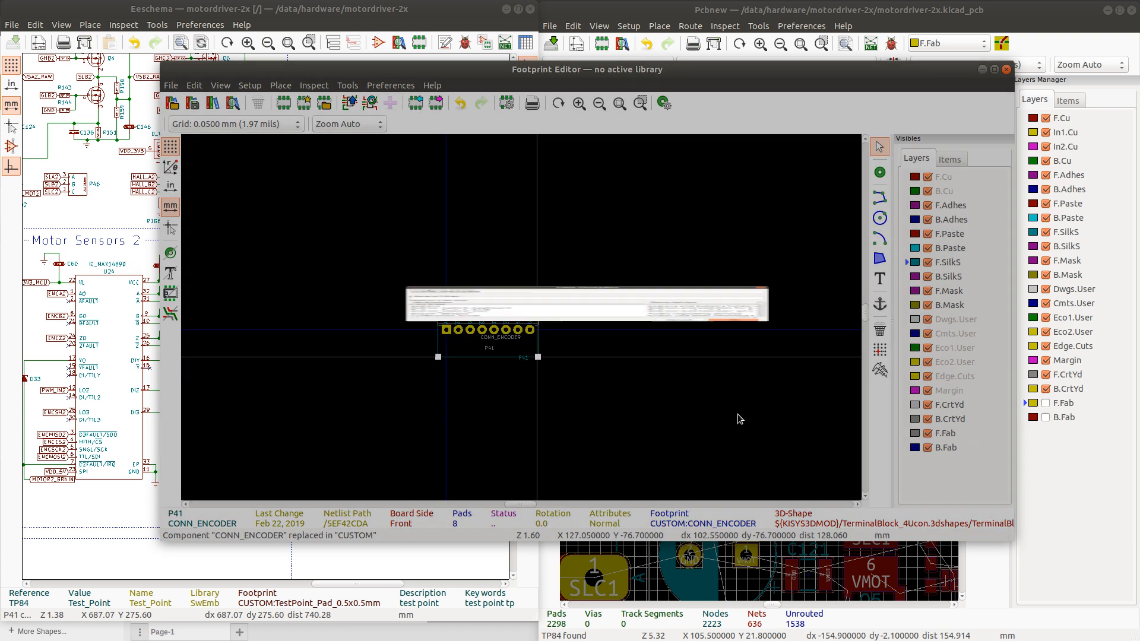
Update all board footprints with the identifier CUSTOM:CONN_ENCODER from the library
right_click(730, 376)
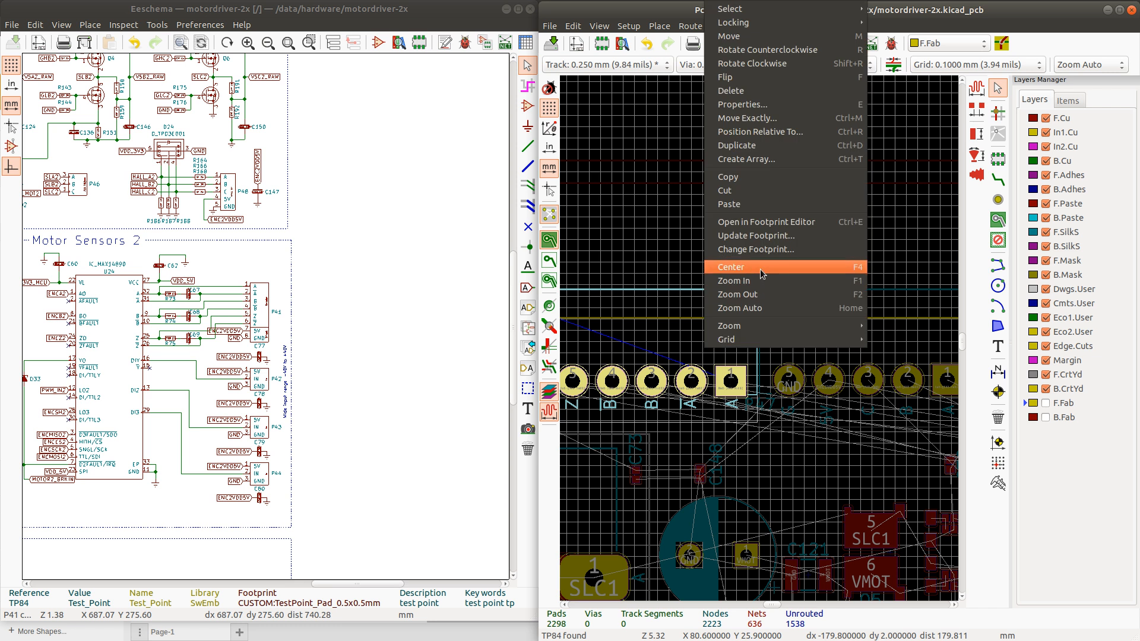
click(756, 235)
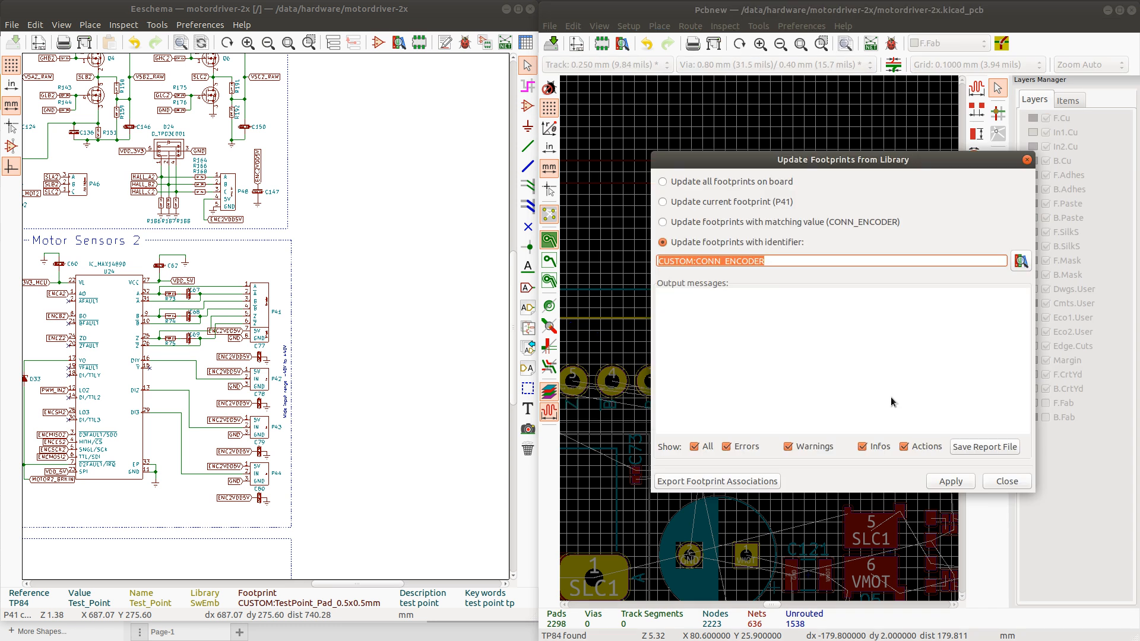
click(952, 481)
click(1009, 481)
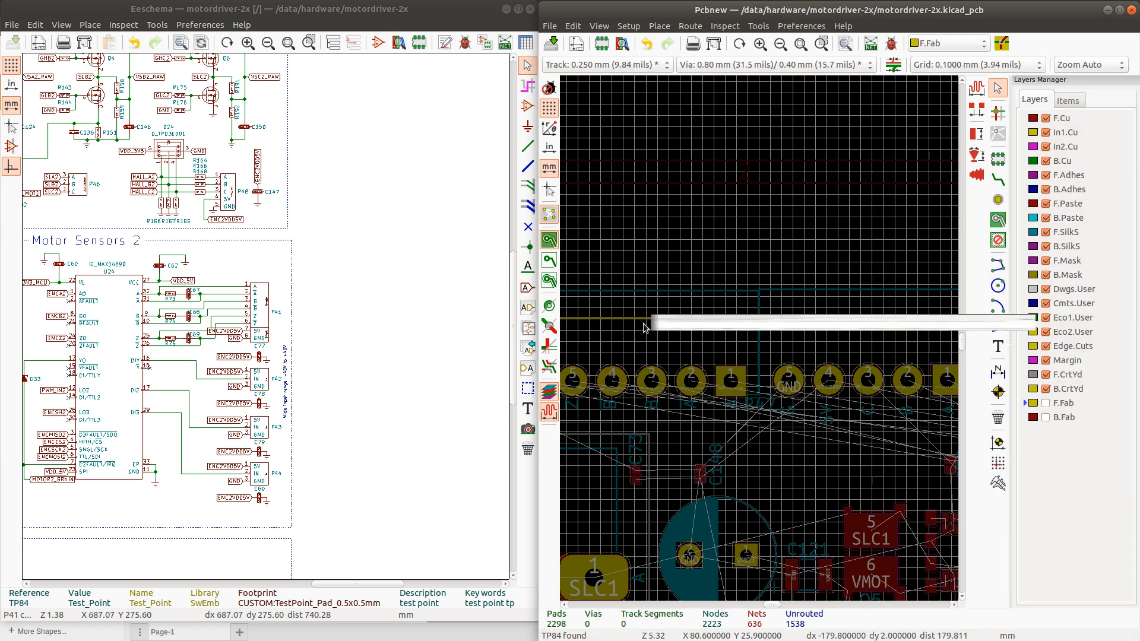
Move connector P41 so its upper outline lines up with the neighbouring 5-pin connector's, leaving a small gap between their side outlines
scroll(762, 295, up, 3)
scroll(759, 378, up, 1)
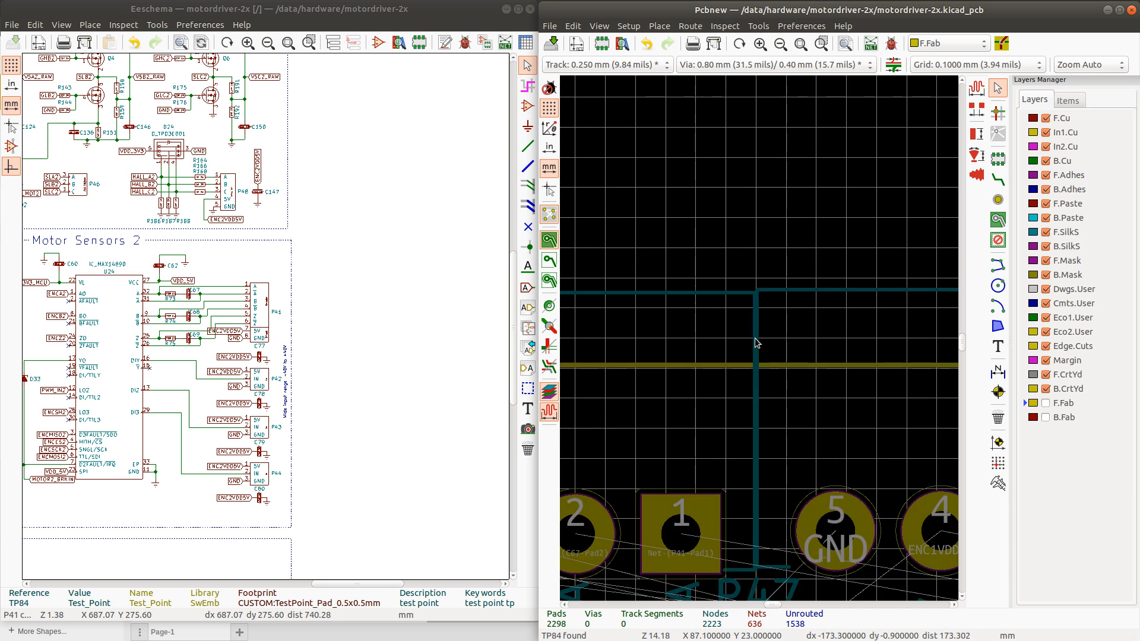
click(744, 343)
shift+click(779, 337)
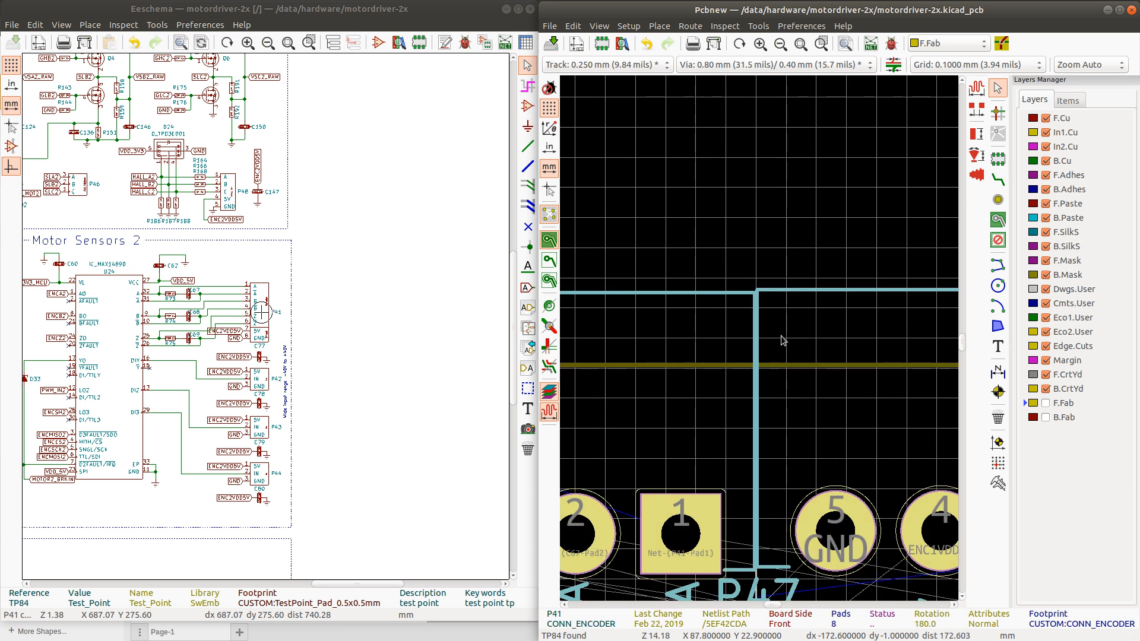
click(735, 336)
key(m)
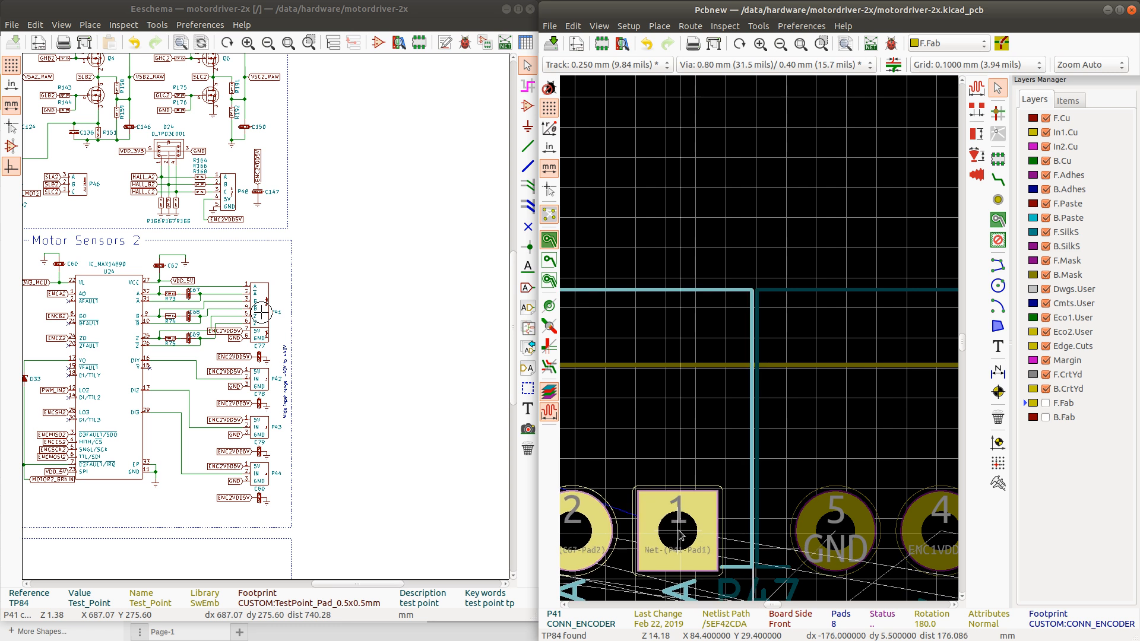
Examine the gap between the side outlines of the 5-pin connector and the adjacent 3-pin connector
scroll(824, 332, down, 5)
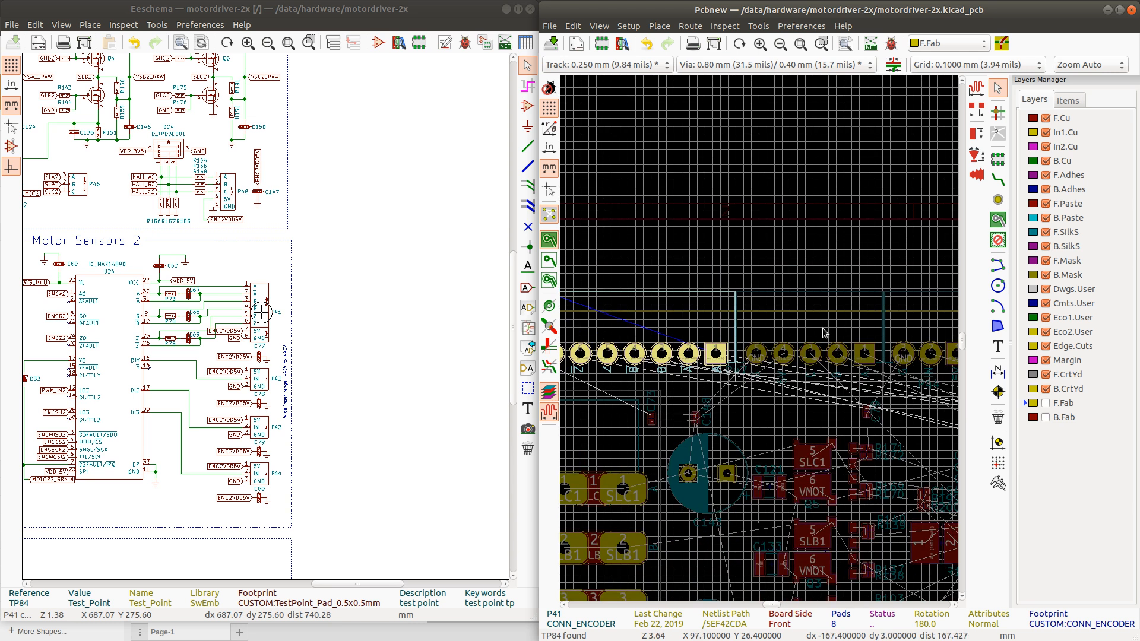
scroll(824, 332, up, 3)
scroll(758, 343, up, 3)
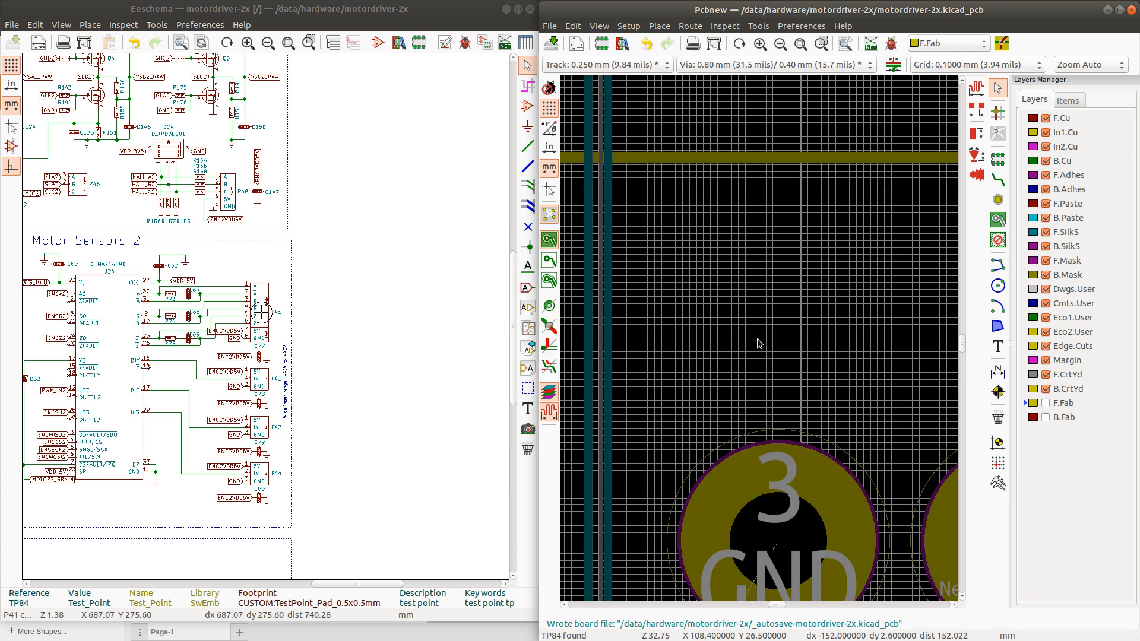
scroll(761, 344, down, 3)
scroll(761, 343, up, 3)
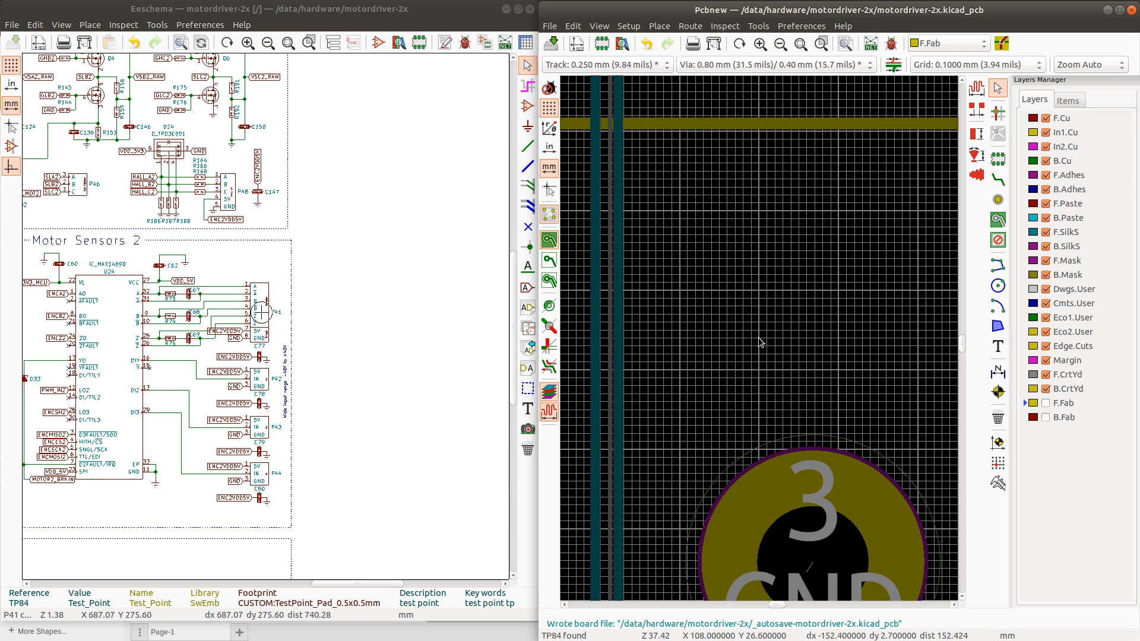
scroll(761, 343, down, 5)
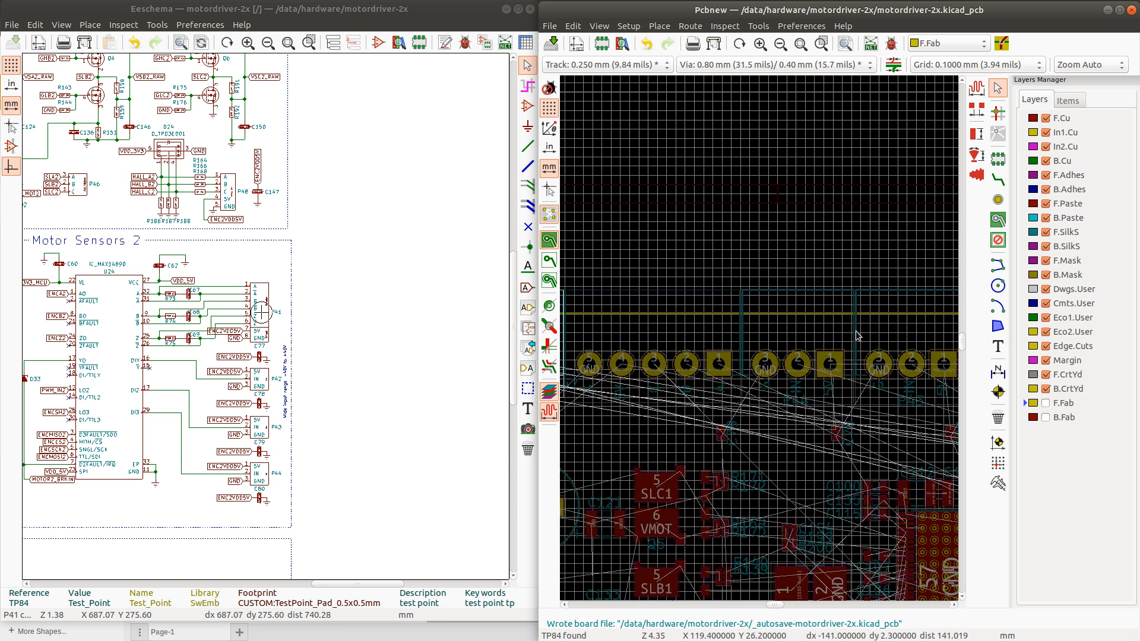
Compare the silkscreen and courtyard lines of 5-pin connector P47 with those of adjacent 3-pin connector P44 along their shared side
click(743, 331)
scroll(743, 330, up, 5)
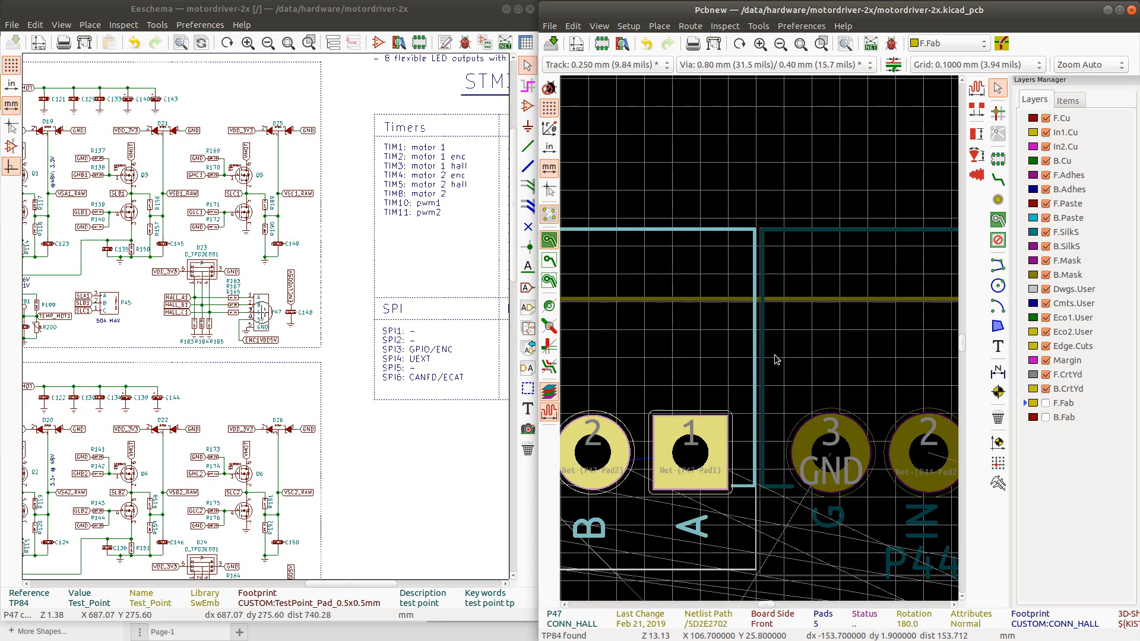
scroll(761, 342, up, 1)
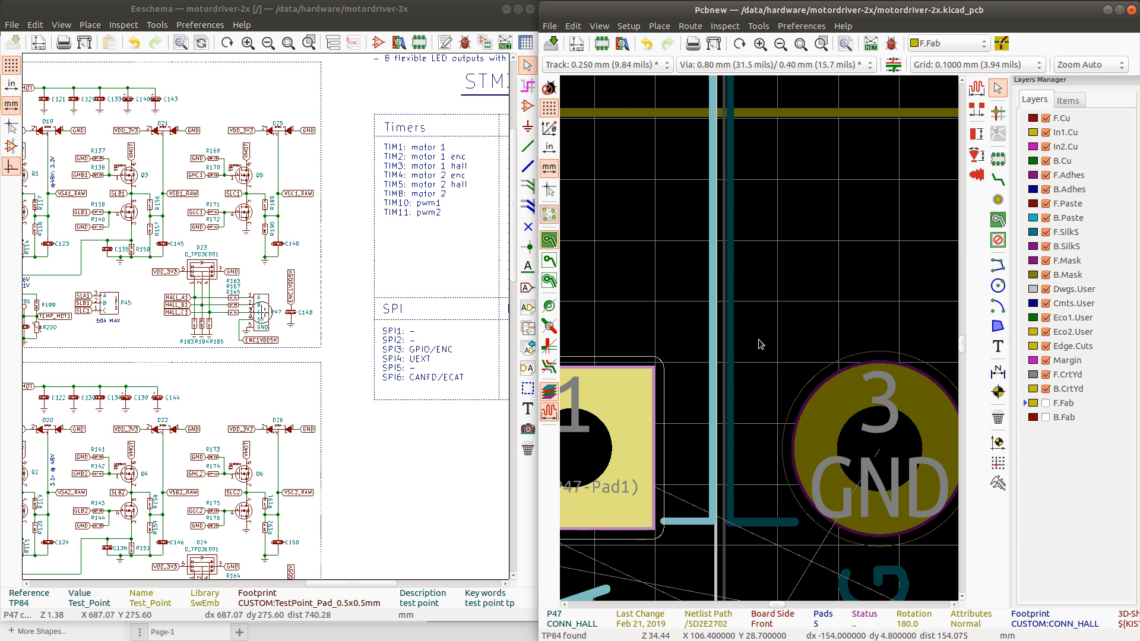
scroll(760, 343, up, 1)
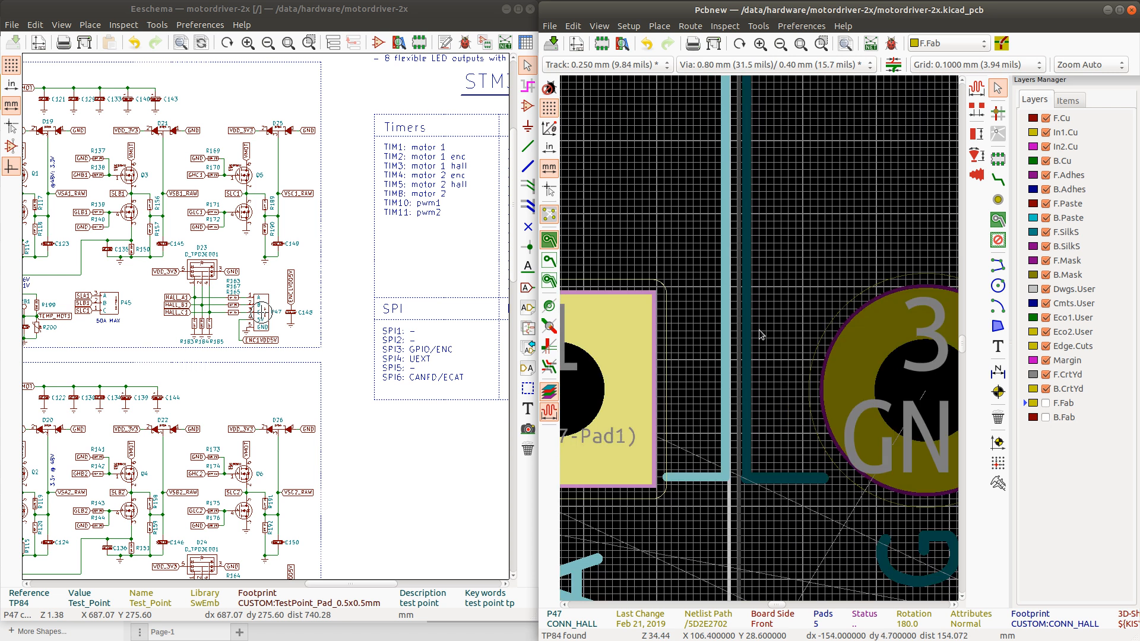
scroll(762, 336, down, 4)
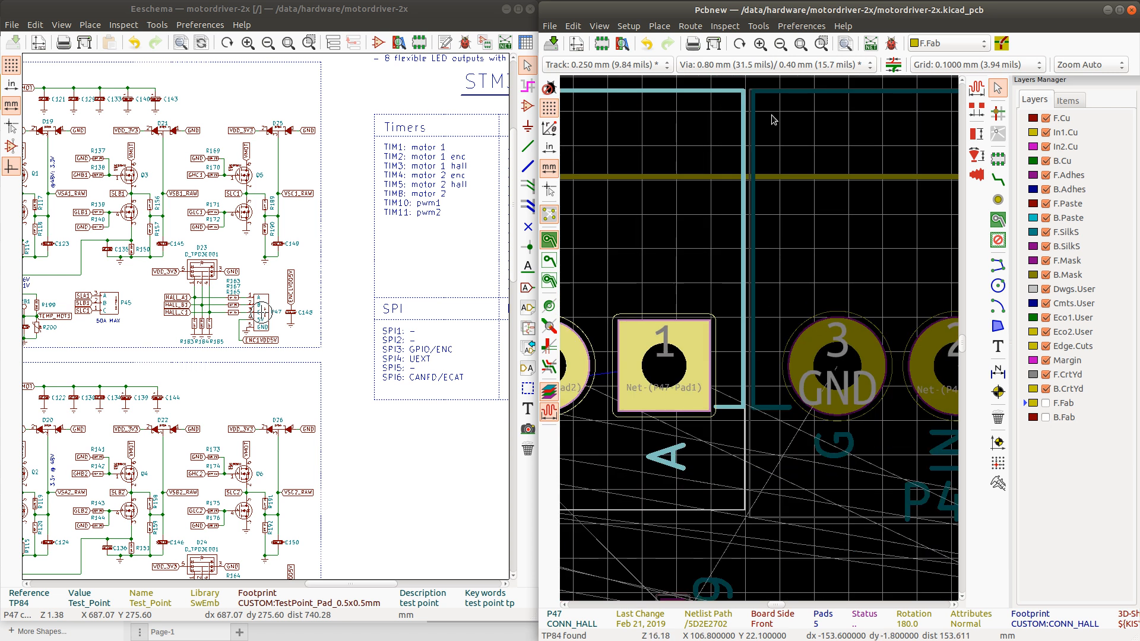
scroll(771, 116, up, 1)
scroll(759, 343, up, 8)
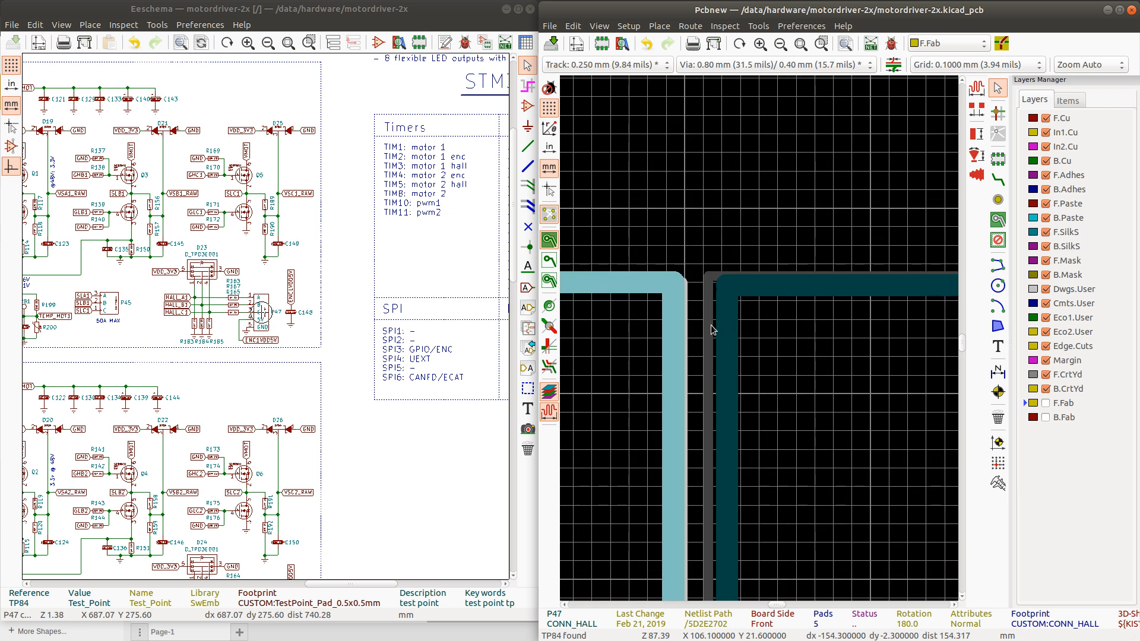
Open the footprint of 3-pin connector P44 in the footprint editor
click(773, 330)
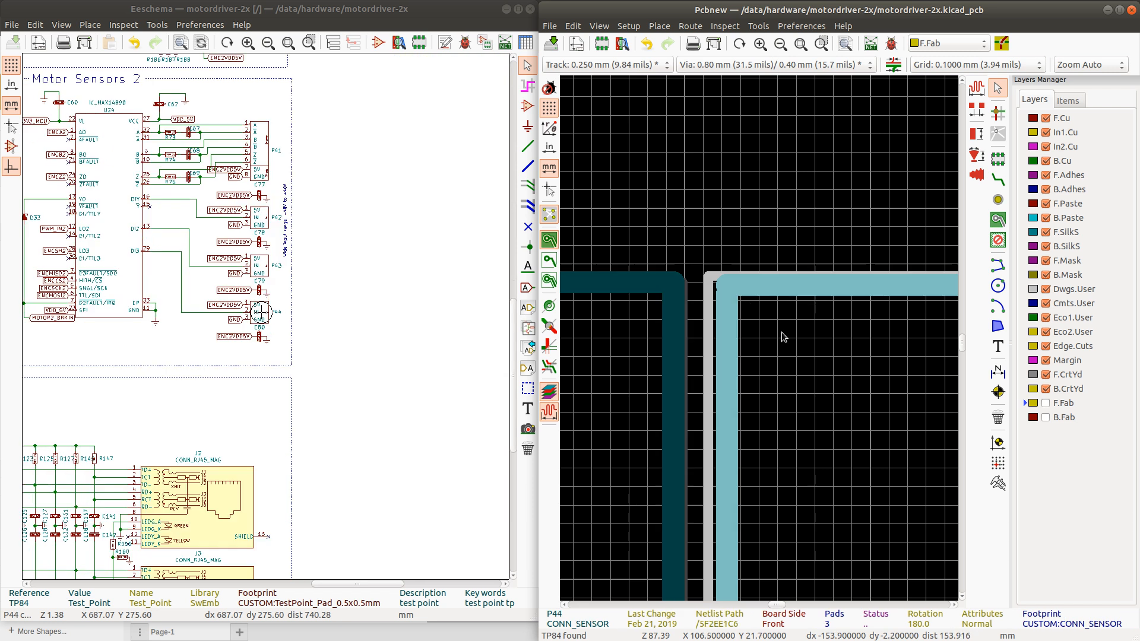
right_click(782, 337)
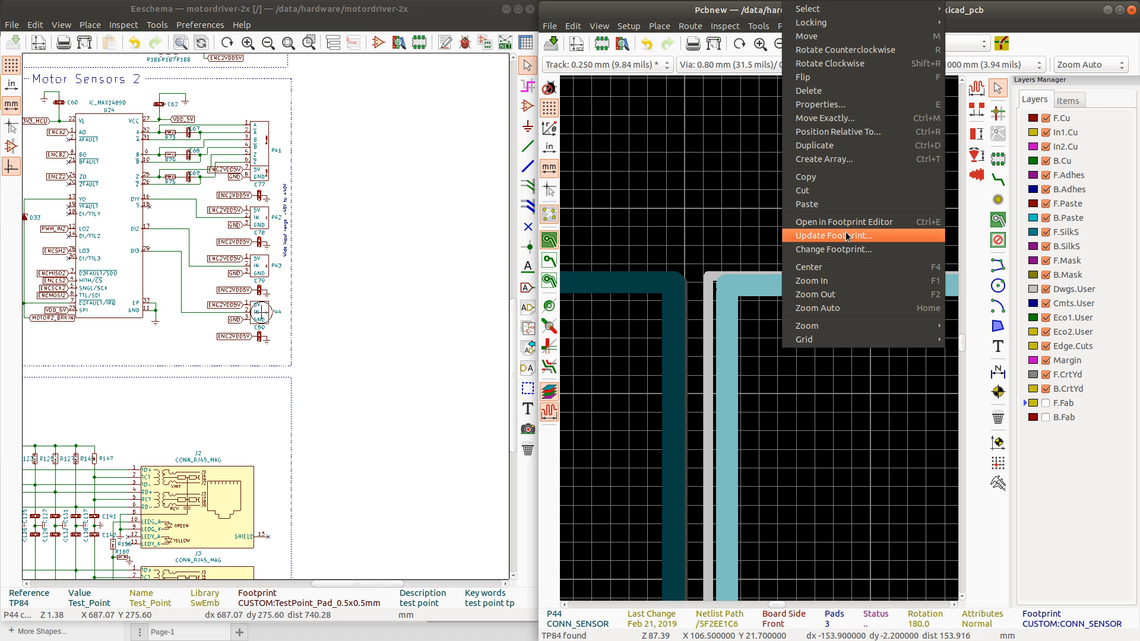
click(846, 224)
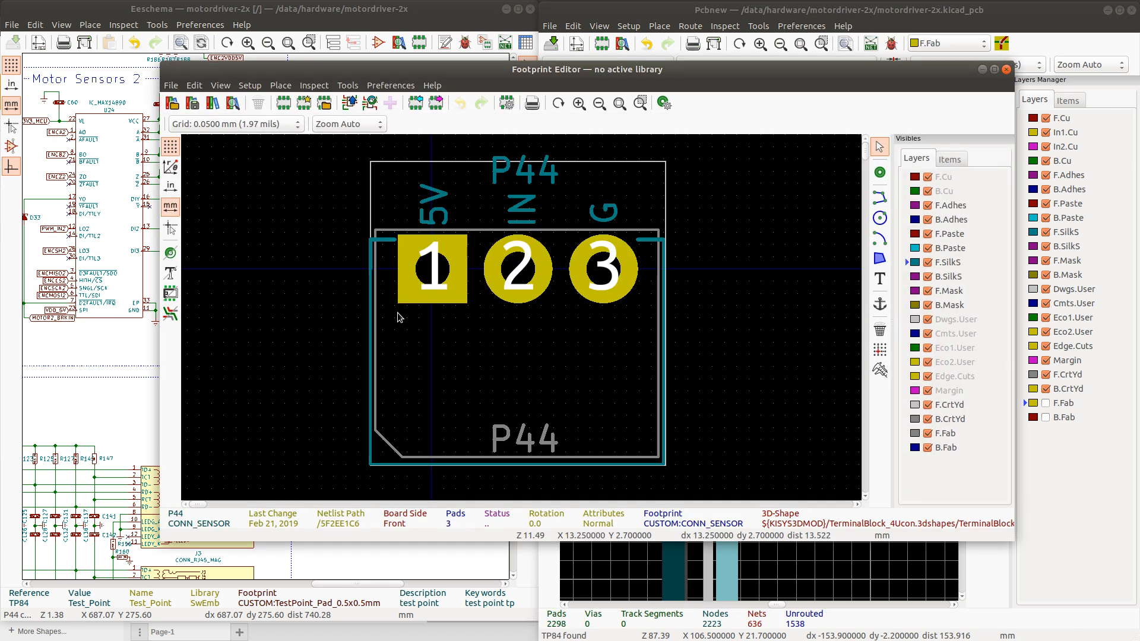
Move the lower and right F.CrtYd lines so they meet at (9.55, 8.00) mm on the silkscreen corner
scroll(618, 478, up, 2)
scroll(537, 348, up, 4)
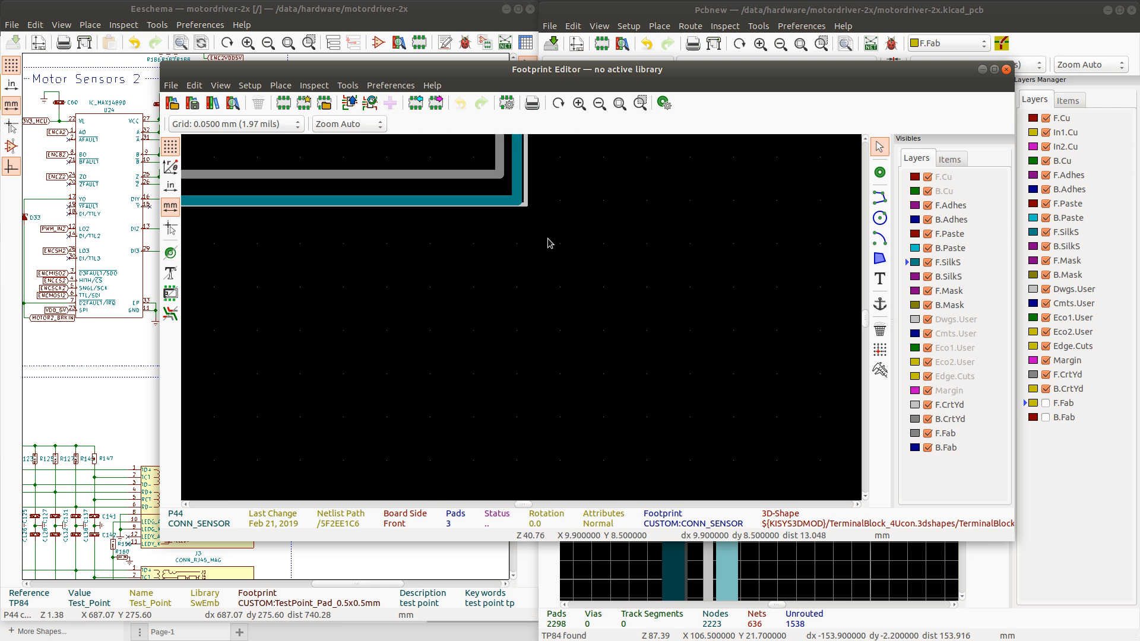
click(513, 298)
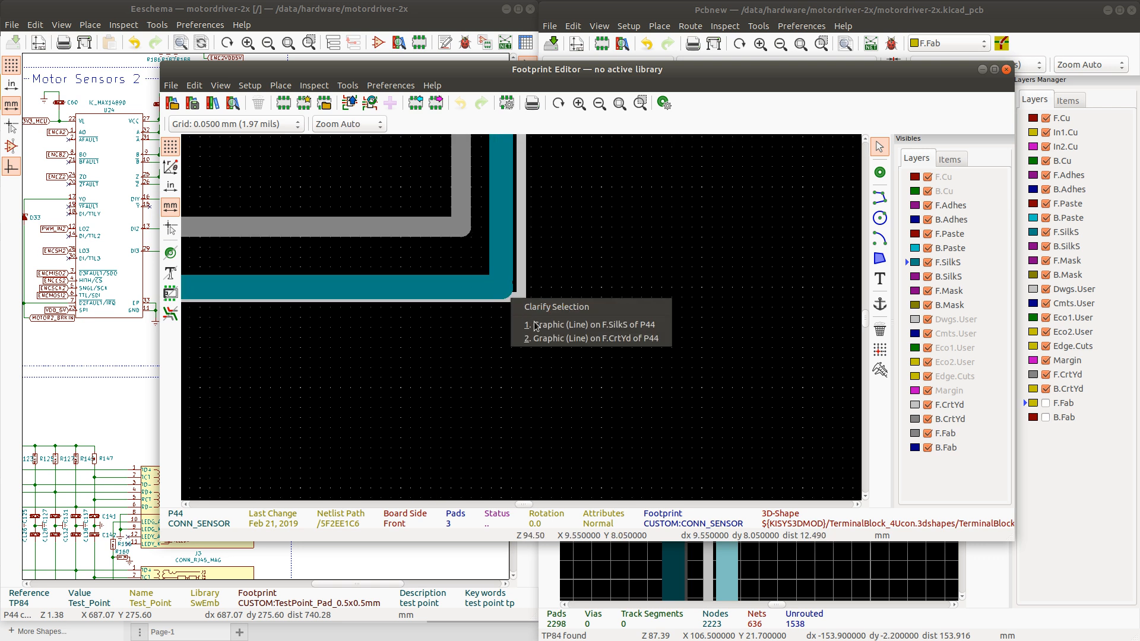
click(542, 338)
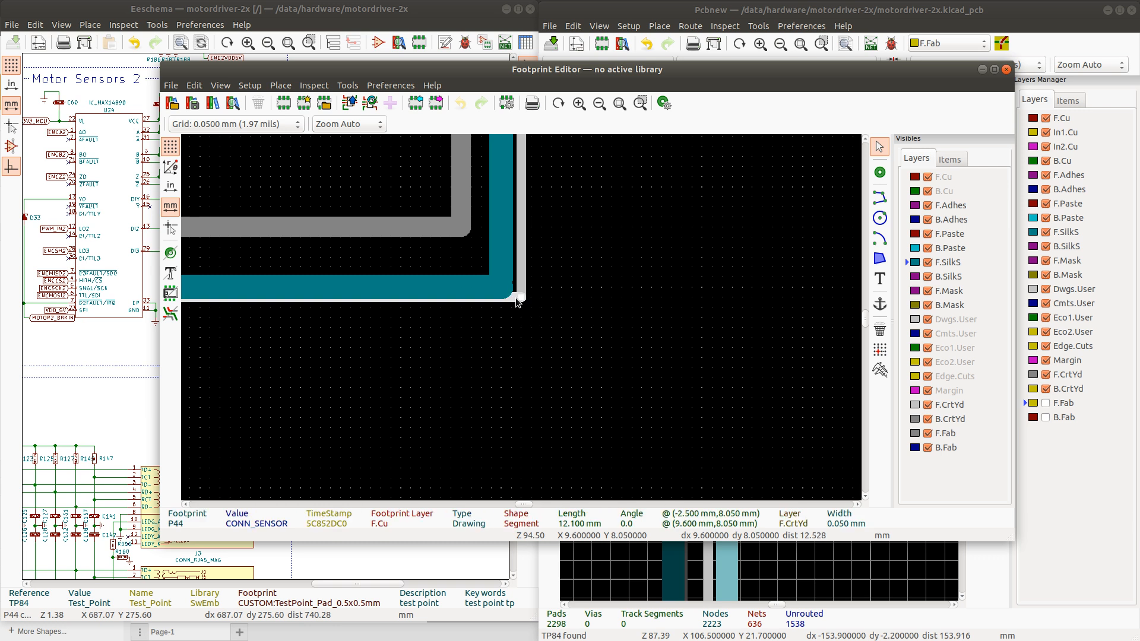
mouse_move(522, 297)
mouse_down()
mouse_move(500, 280)
mouse_move(522, 291)
mouse_move(512, 286)
mouse_up()
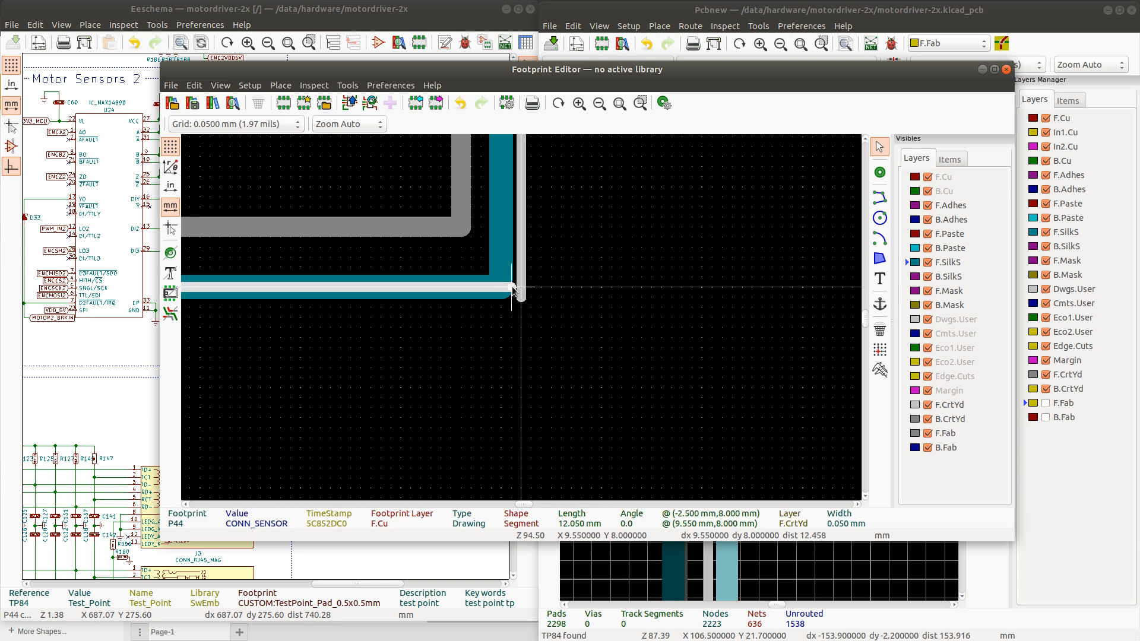
click(522, 263)
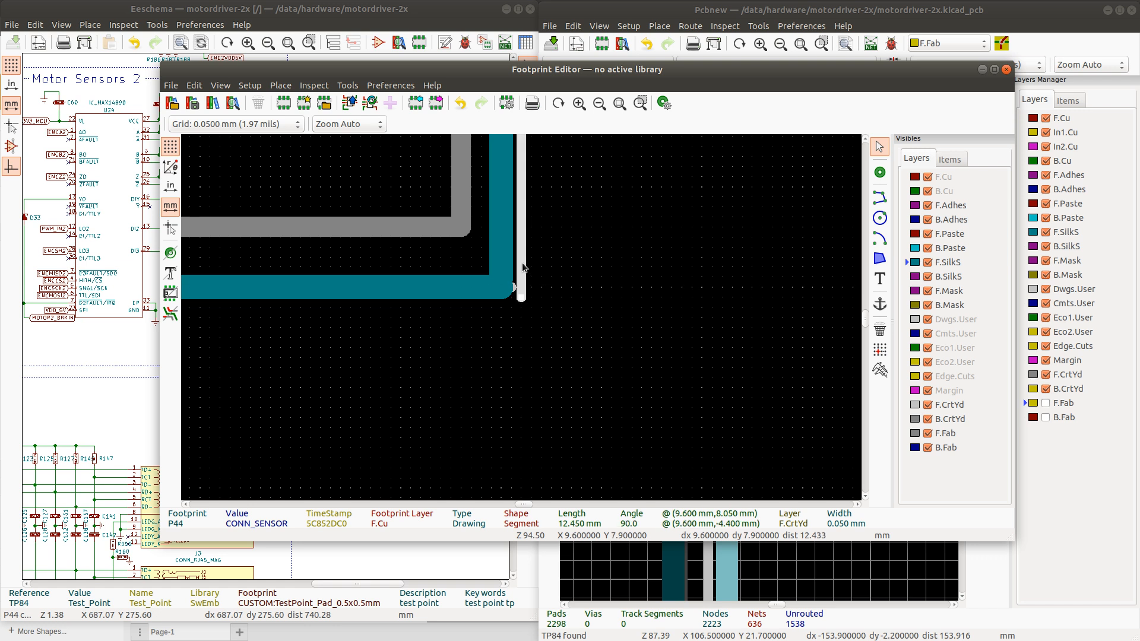
drag(521, 297, 510, 285)
Join the ends of the right and upper F.CrtYd lines at (9.55, -4.40) mm
scroll(511, 285, down, 5)
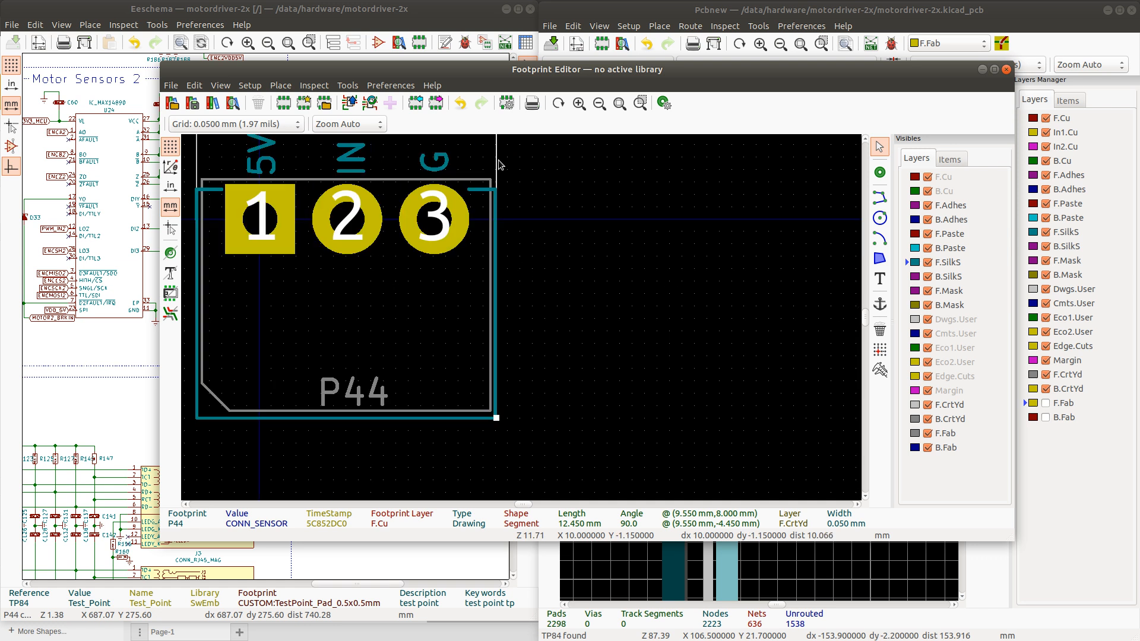
scroll(523, 315, up, 5)
scroll(522, 320, up, 5)
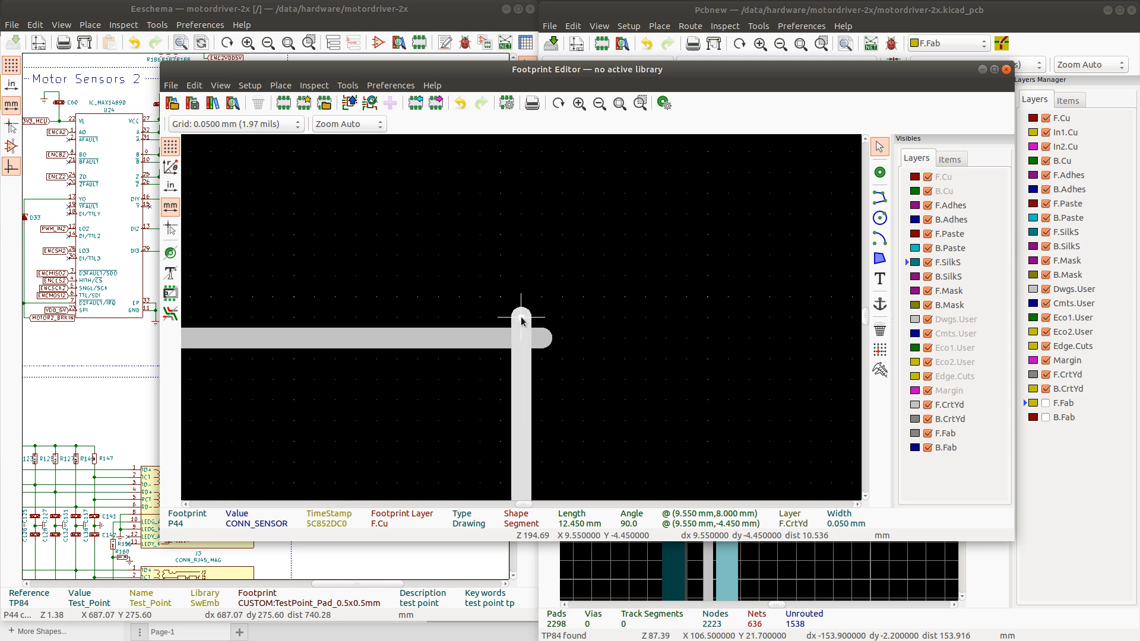
drag(522, 320, 520, 339)
click(543, 338)
scroll(520, 341, down, 9)
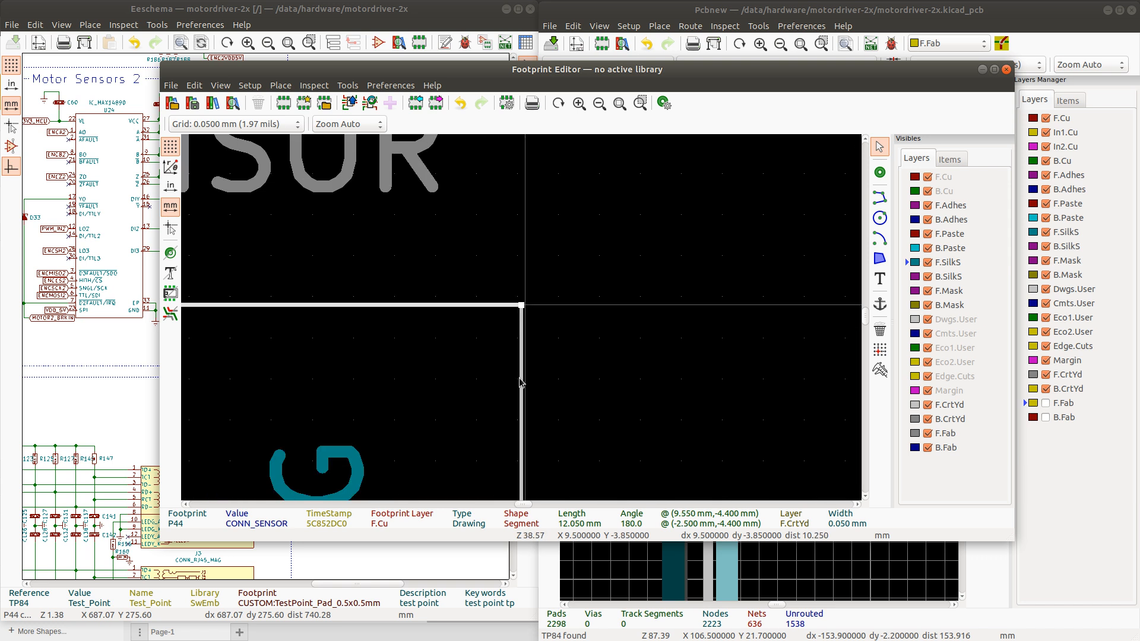
Set the thickness of the short vertical F.SilkS line beside pad 1 to 0.11 mm
scroll(512, 376, down, 6)
scroll(511, 416, up, 3)
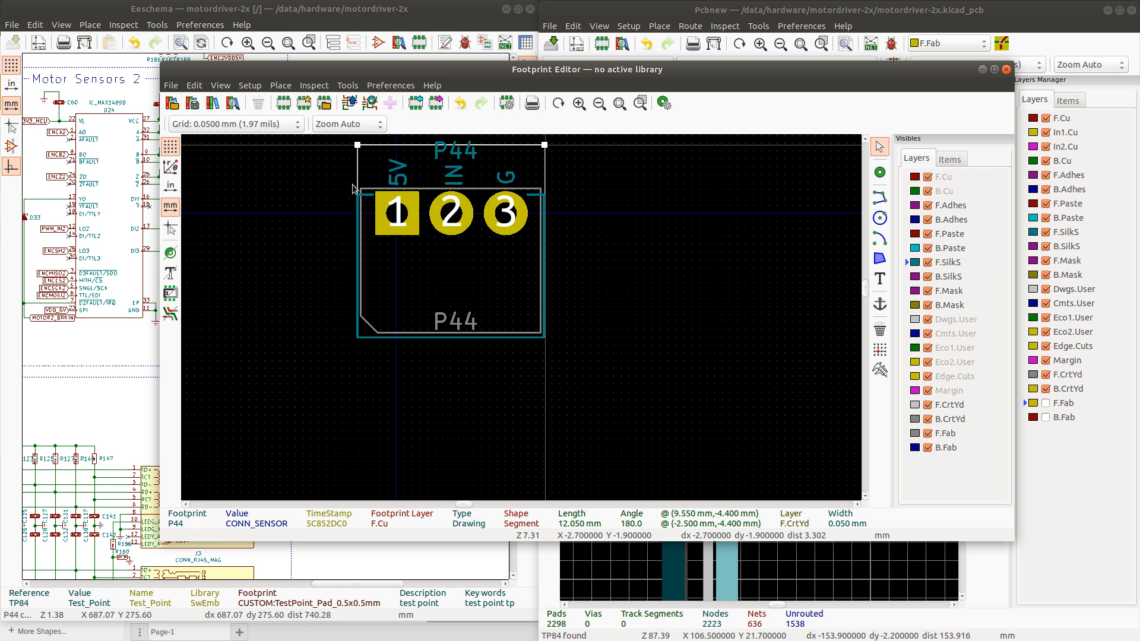
scroll(352, 192, up, 6)
scroll(522, 321, down, 3)
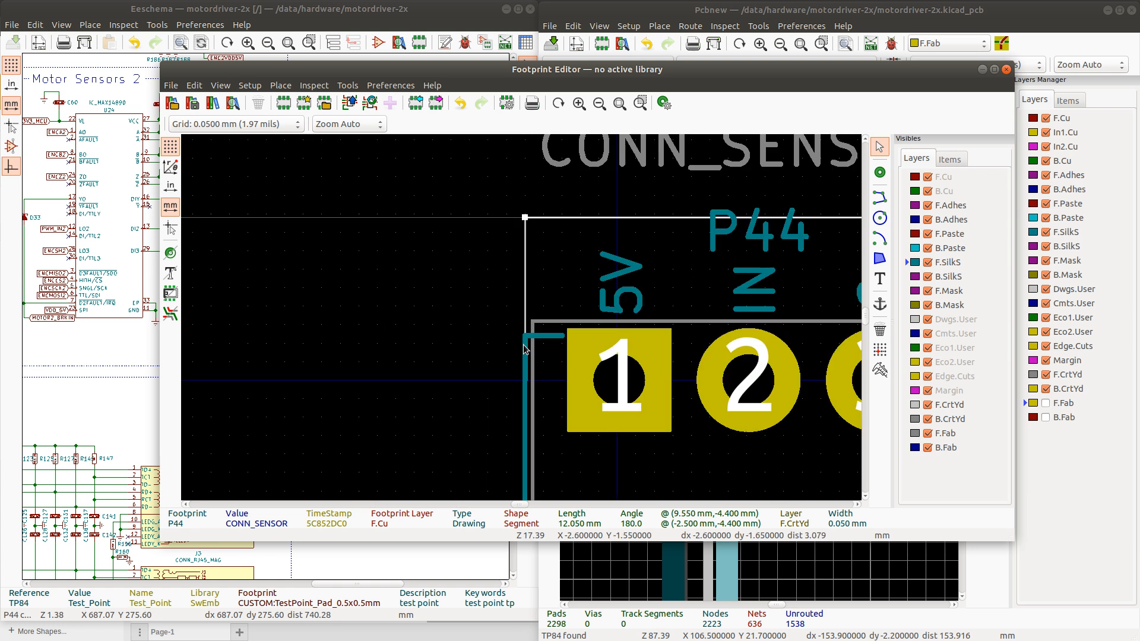
click(529, 358)
click(529, 360)
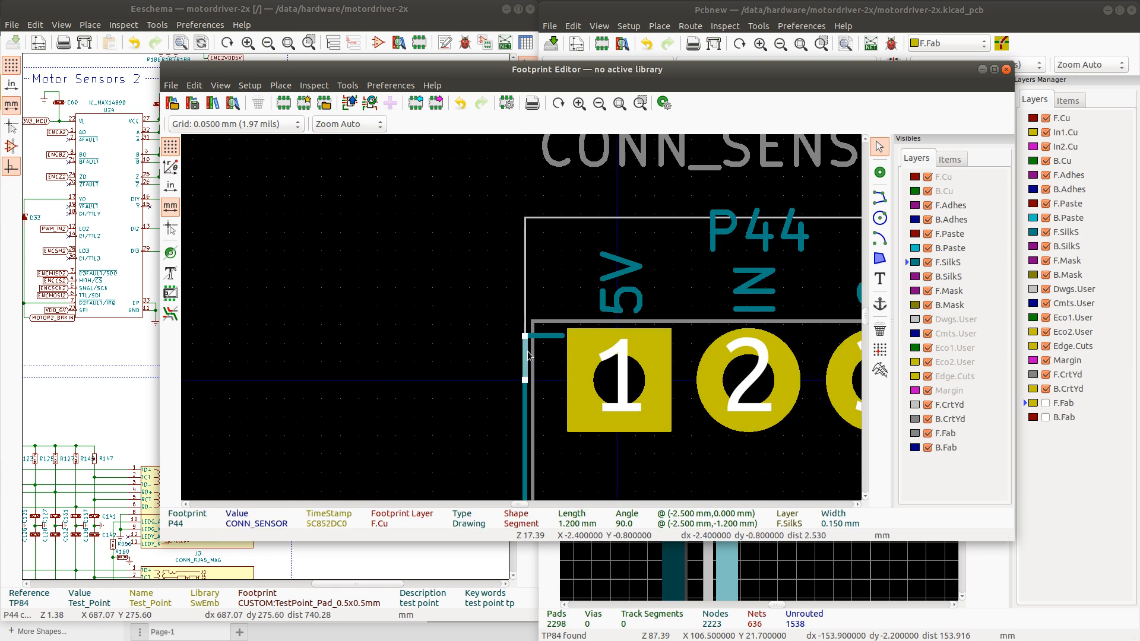
double_click(528, 356)
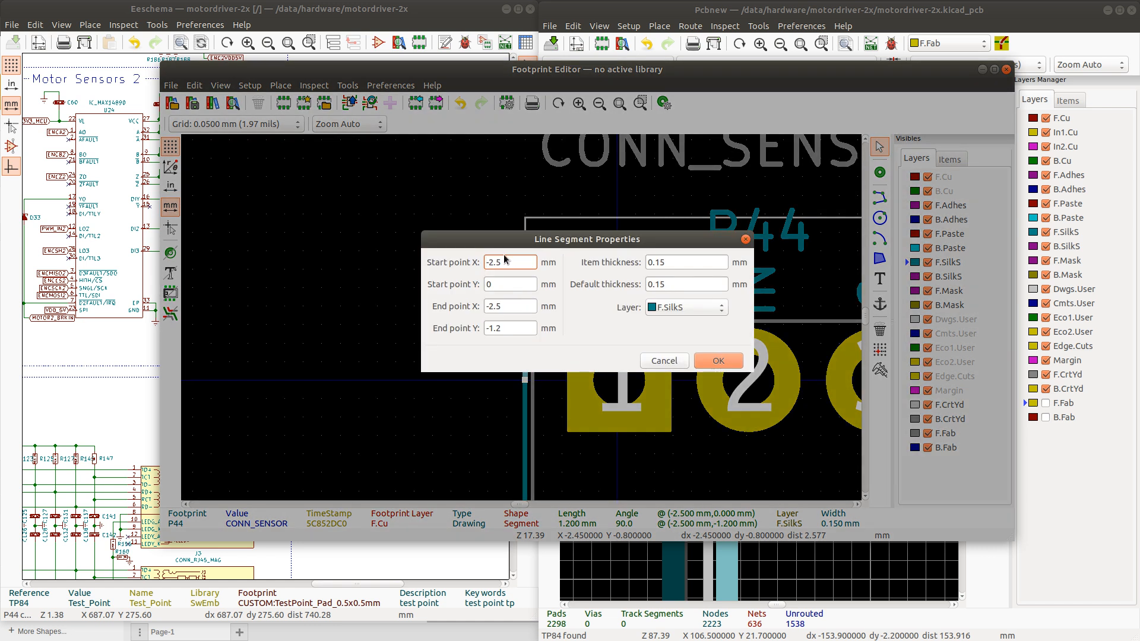
click(662, 263)
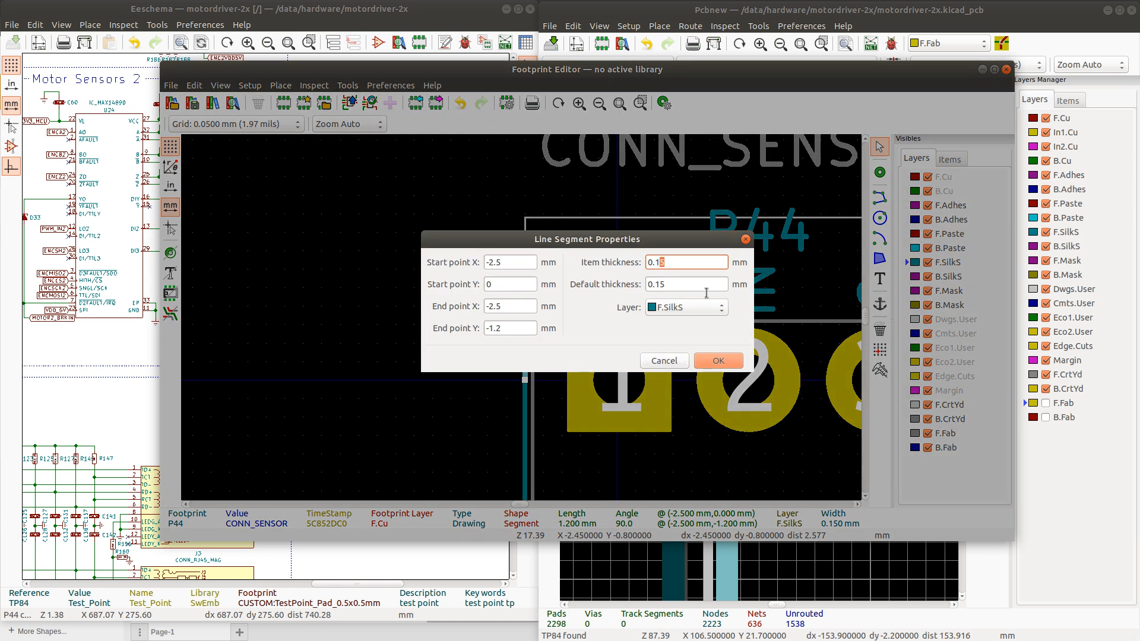
key(Delete)
text(1)
click(718, 359)
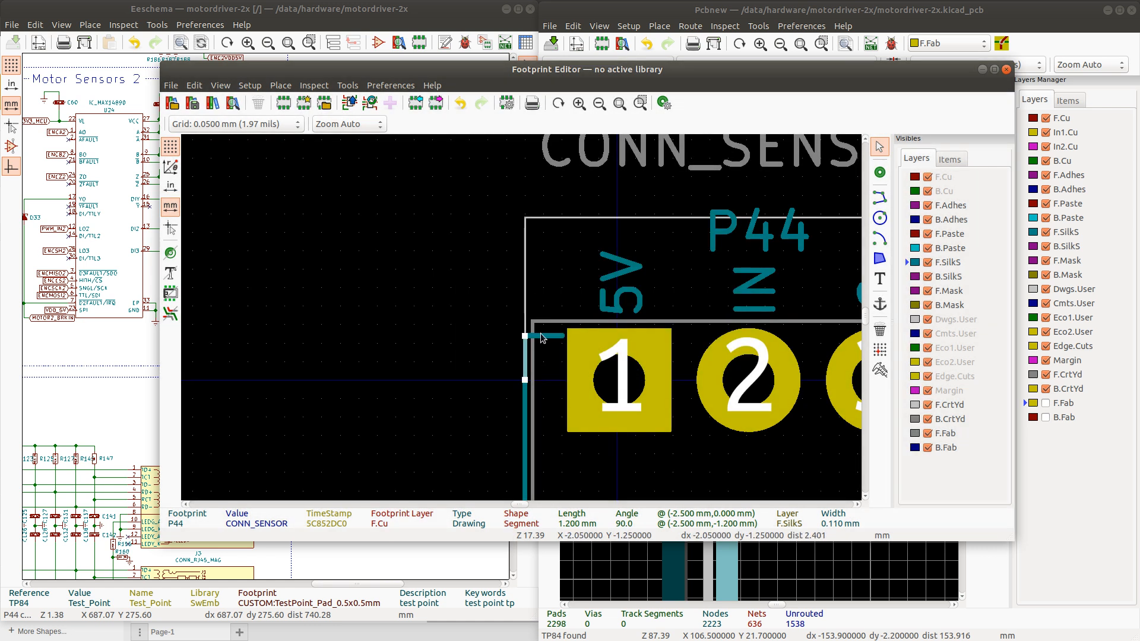
Check the thickness of the short horizontal and the long vertical F.SilkS lines beside pad 1
click(543, 337)
double_click(550, 338)
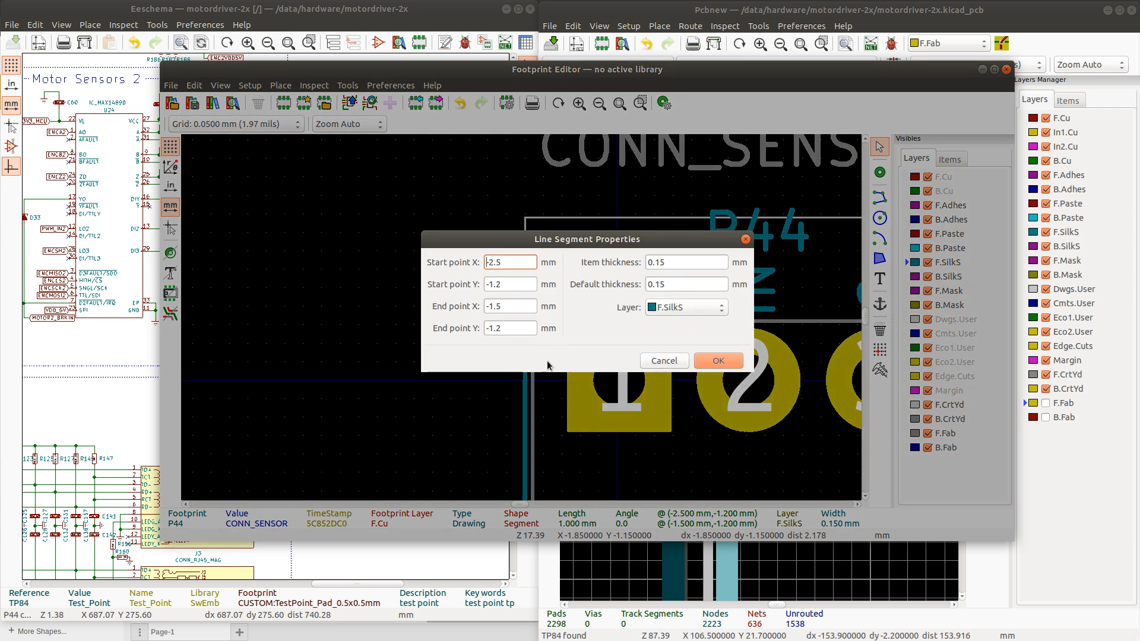
click(663, 361)
click(530, 406)
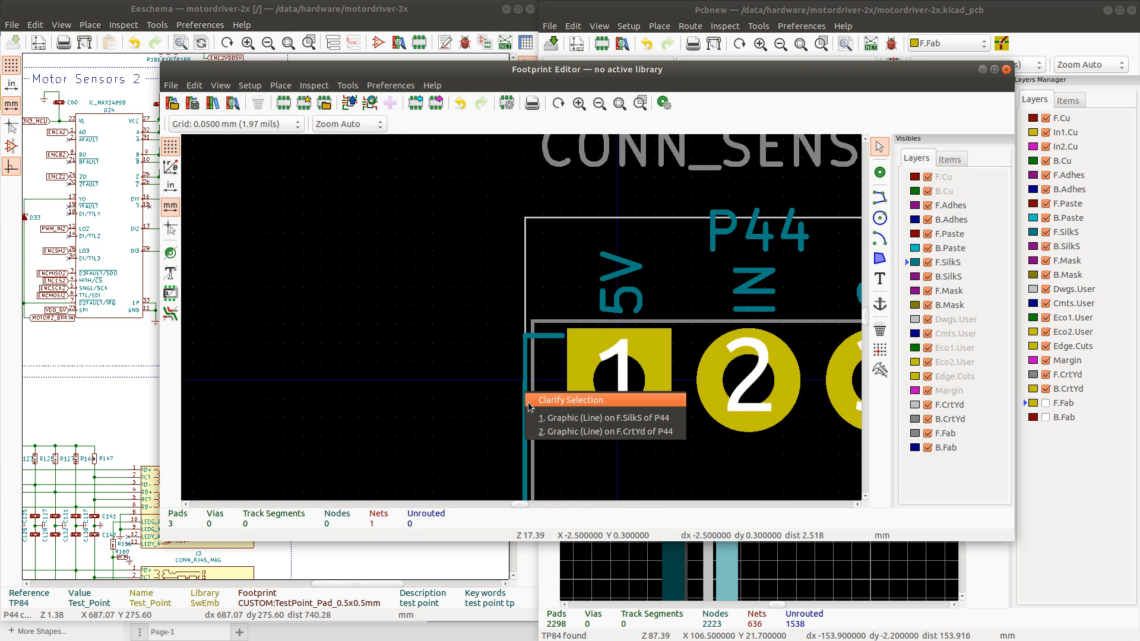
click(553, 418)
double_click(525, 383)
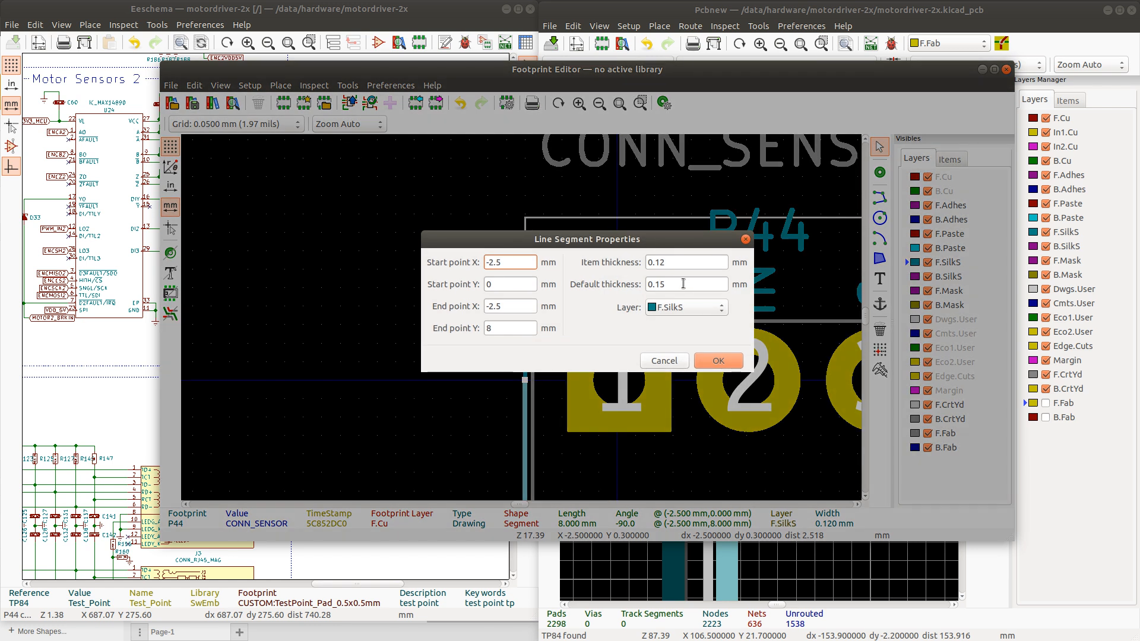
click(718, 361)
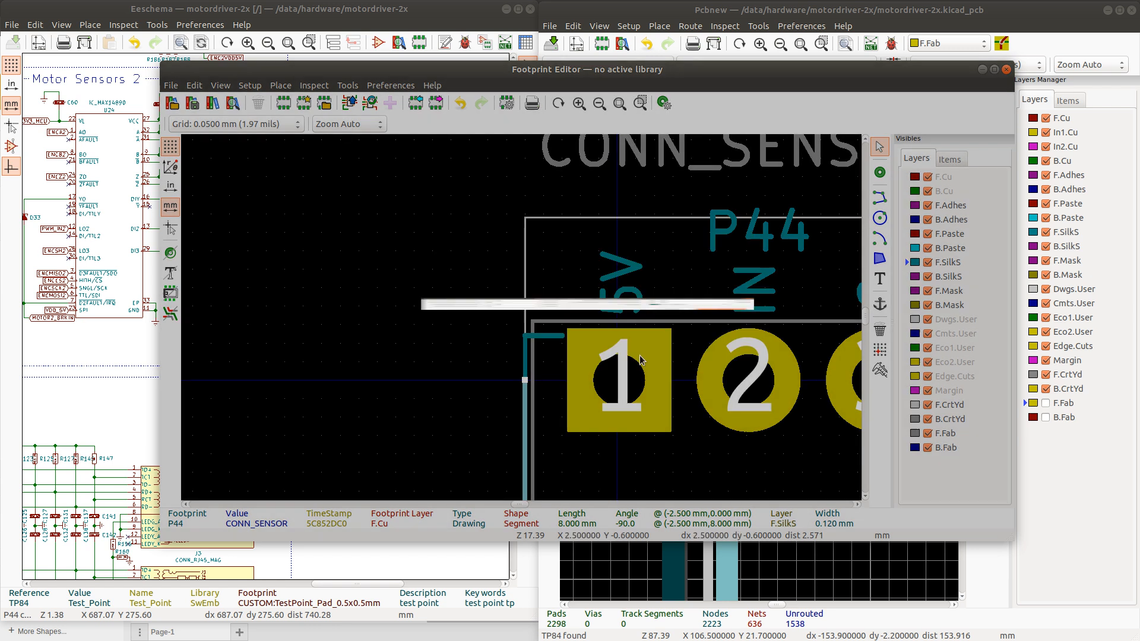
Set the thickness of the short vertical F.SilkS line beside pad 1 to 0.12 mm
scroll(522, 318, up, 5)
click(526, 272)
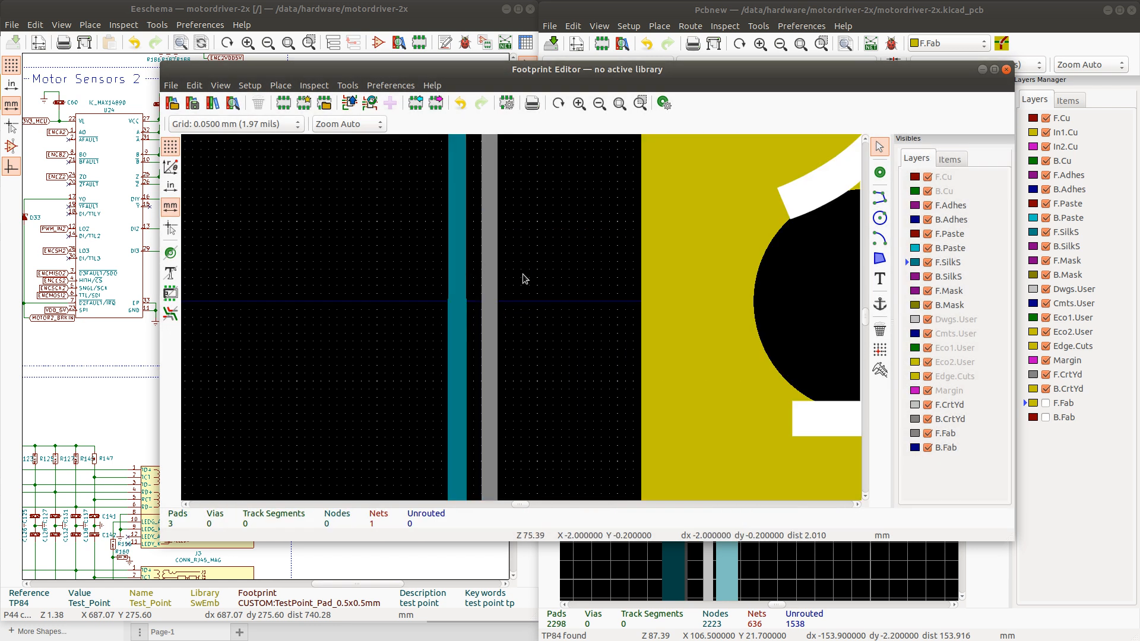
click(459, 317)
click(459, 262)
click(458, 248)
click(480, 274)
click(456, 233)
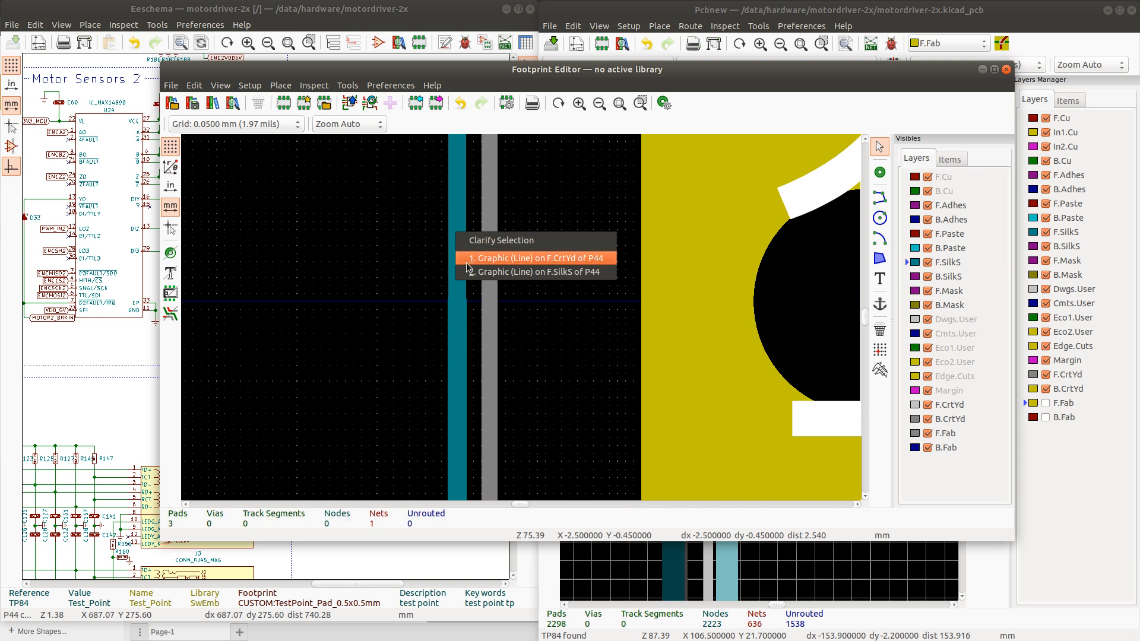
click(478, 272)
key(e)
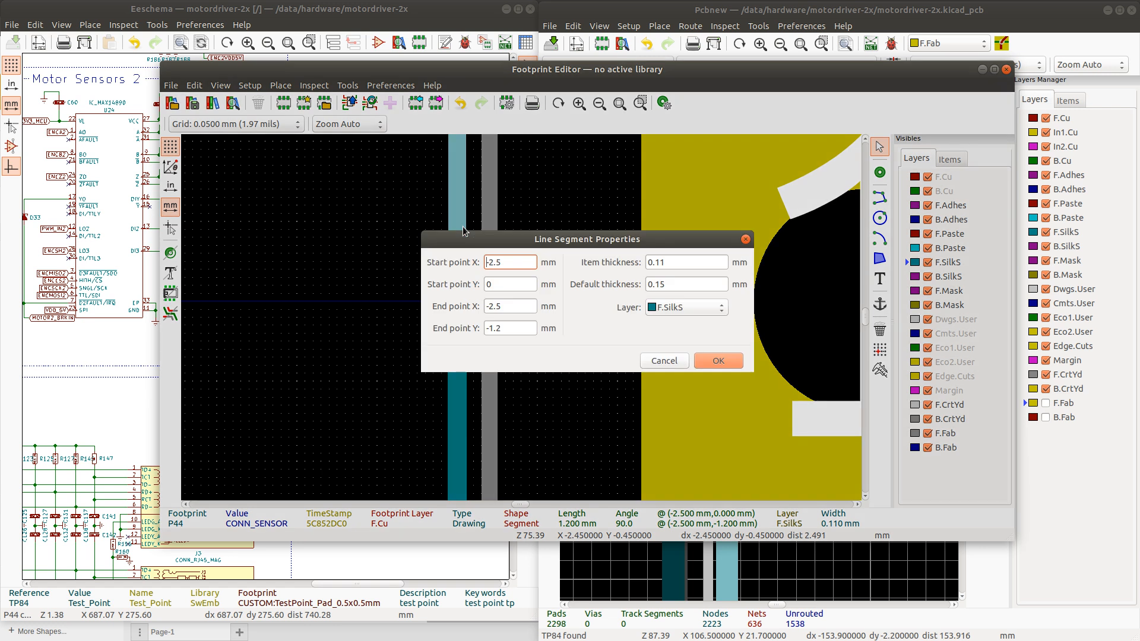
click(673, 263)
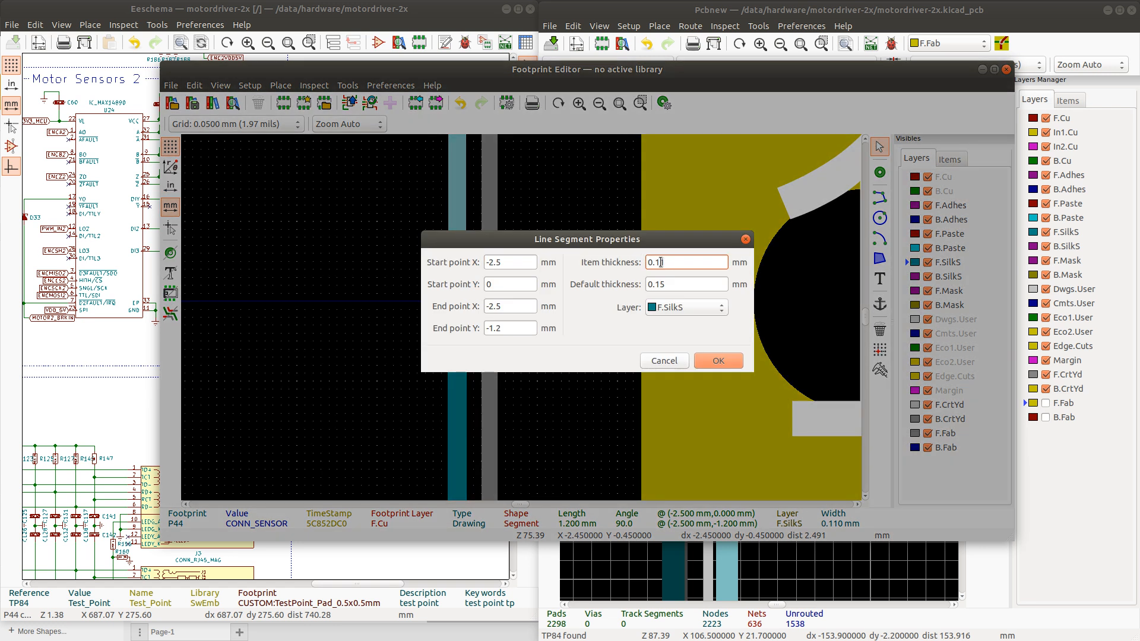
click(712, 355)
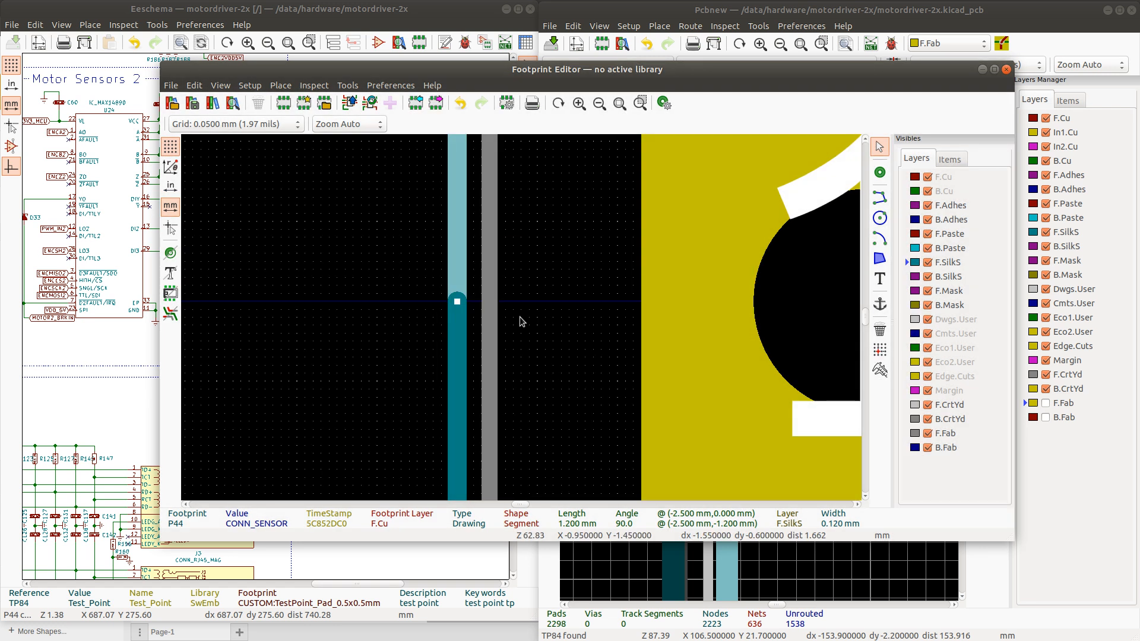
Set the thickness of the short horizontal F.SilkS line next to pad 1 to 0.12 mm
scroll(521, 317, up, 3)
click(521, 320)
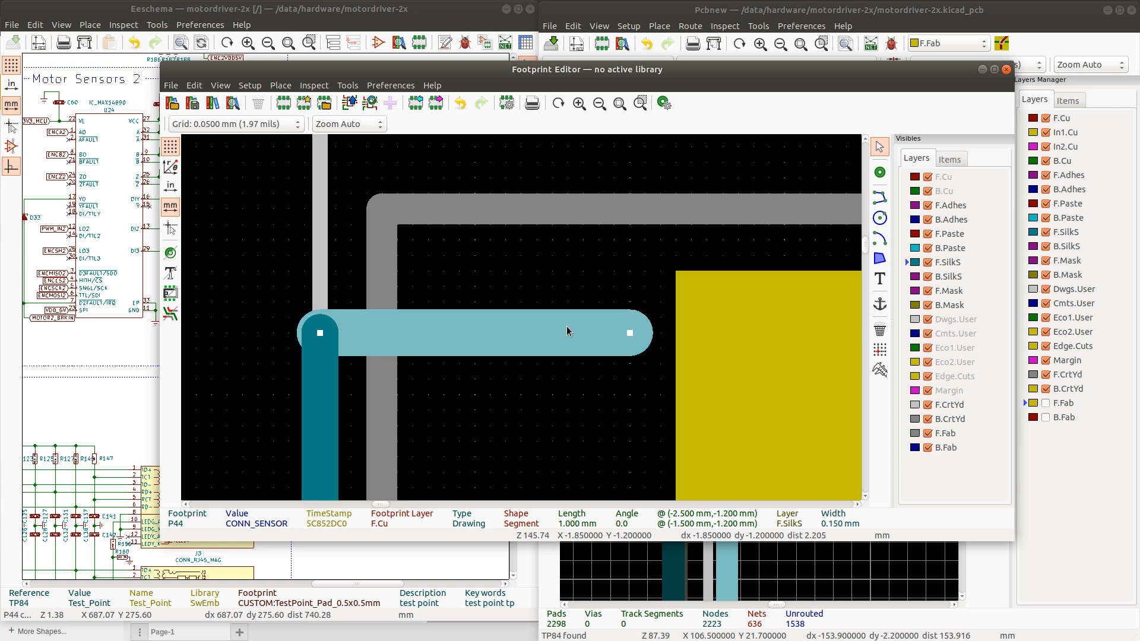
key(e)
drag(667, 262, 661, 263)
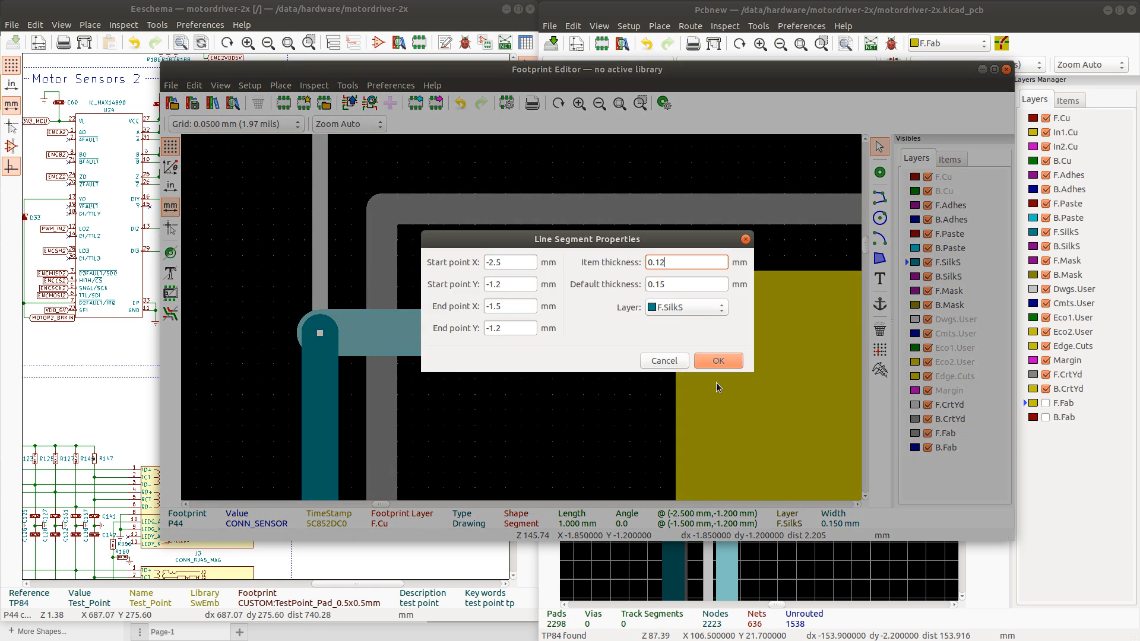
text(2)
click(718, 360)
Move the long vertical F.CrtYd line on the pad 1 side outward to X -2.55 mm
scroll(542, 315, down, 5)
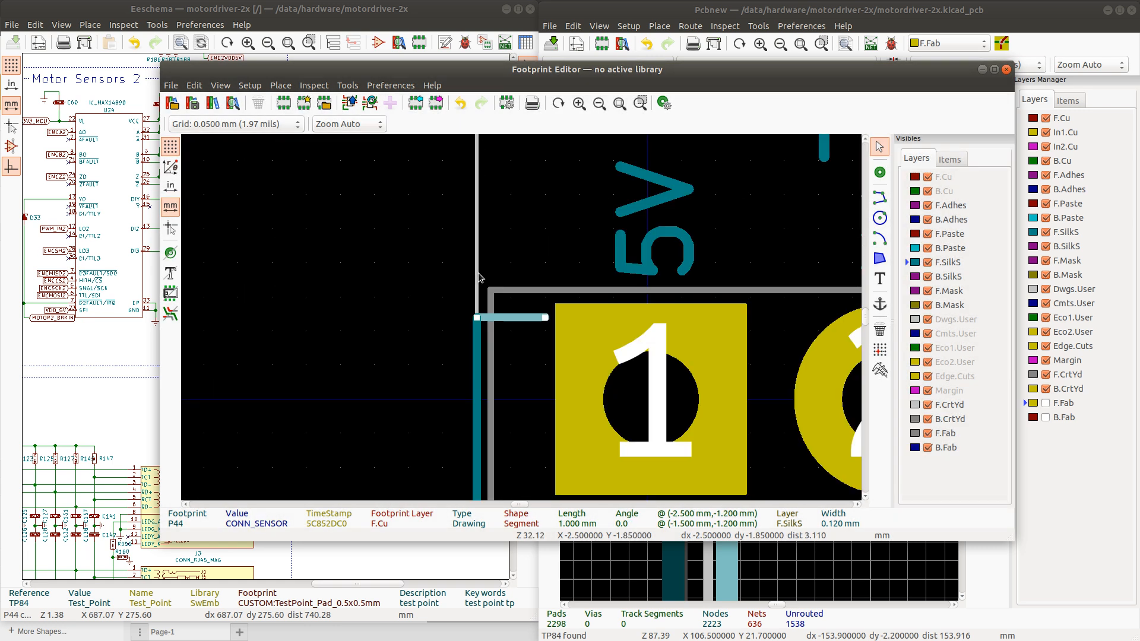
click(480, 277)
scroll(522, 321, up, 7)
scroll(522, 322, down, 3)
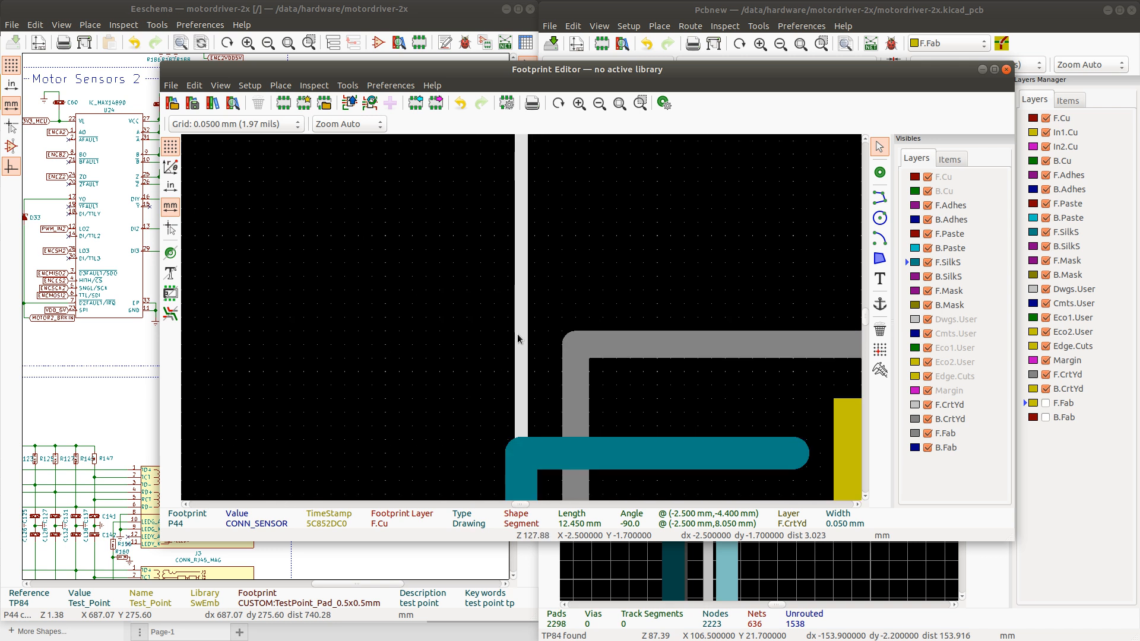
mouse_move(522, 340)
mouse_down()
mouse_move(509, 344)
mouse_move(504, 329)
mouse_move(509, 304)
mouse_move(521, 318)
mouse_up()
scroll(511, 305, down, 4)
scroll(521, 318, down, 4)
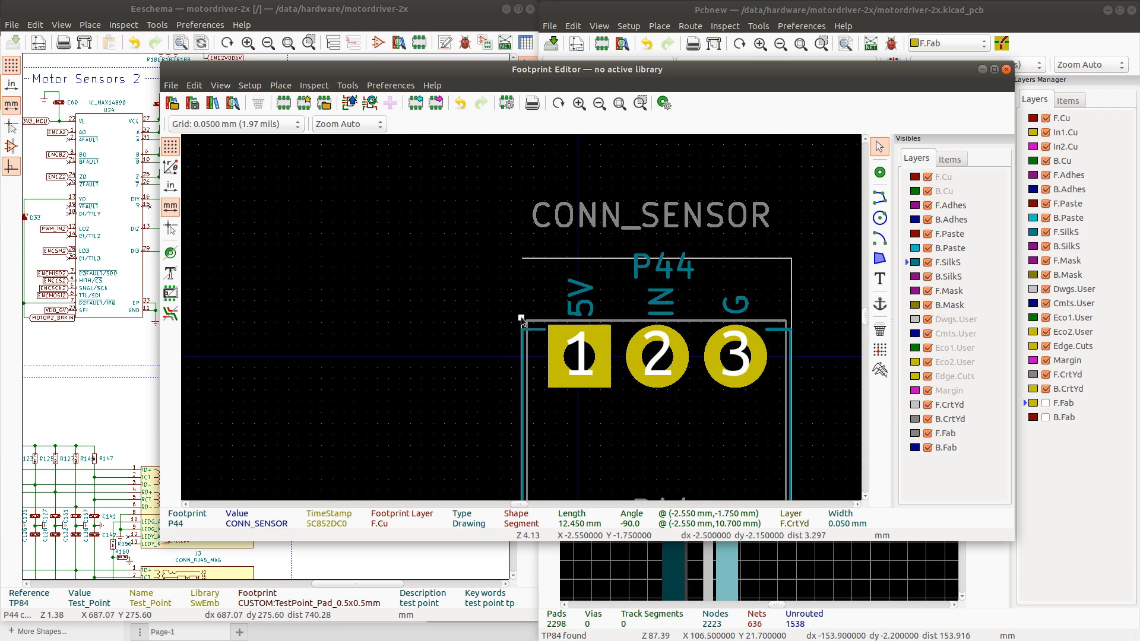
Extend the upper end of the vertical F.CrtYd line beside pad 1 to Y -4.4 mm
scroll(521, 318, up, 4)
scroll(521, 318, down, 1)
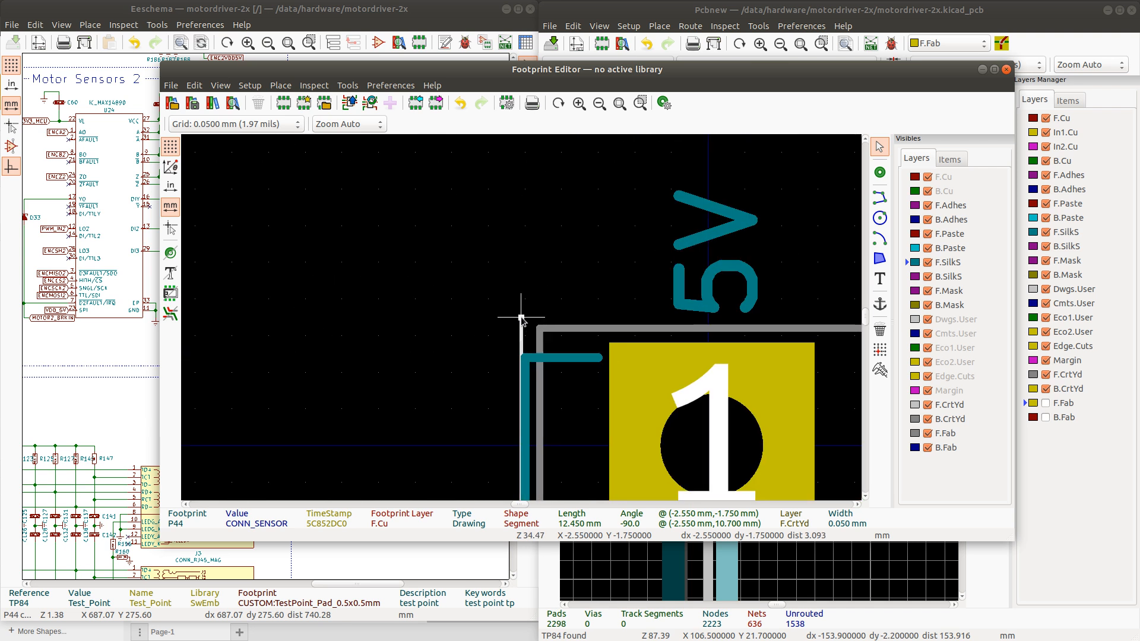
scroll(522, 319, down, 1)
drag(522, 319, 522, 179)
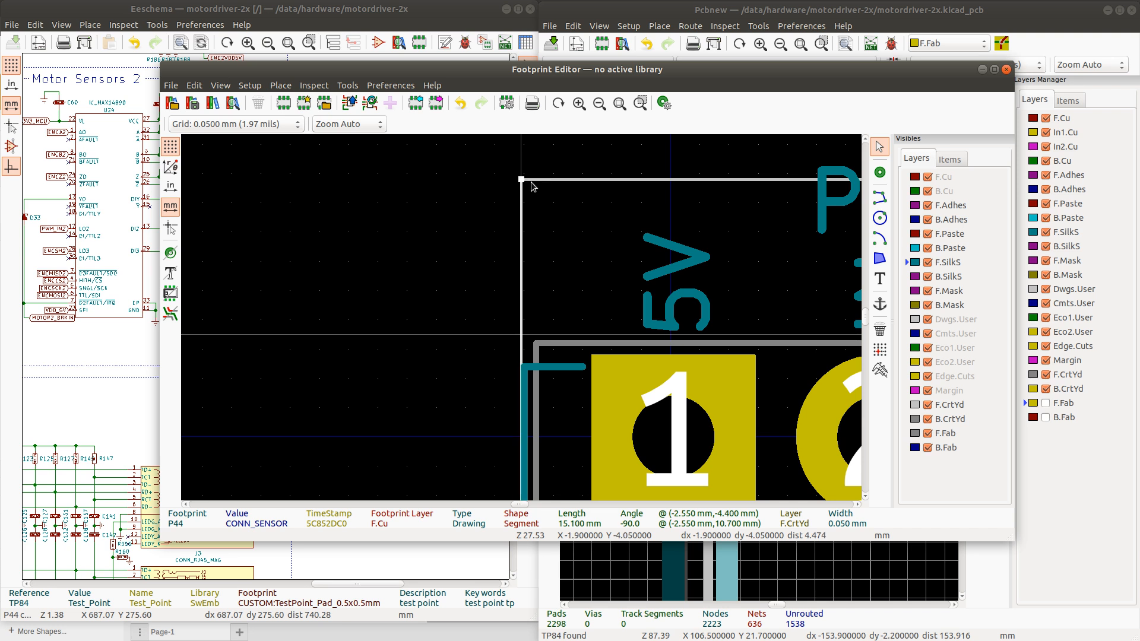
Extend the upper horizontal F.CrtYd line to X -2.55 mm to meet the vertical line's end
scroll(533, 186, up, 6)
click(509, 308)
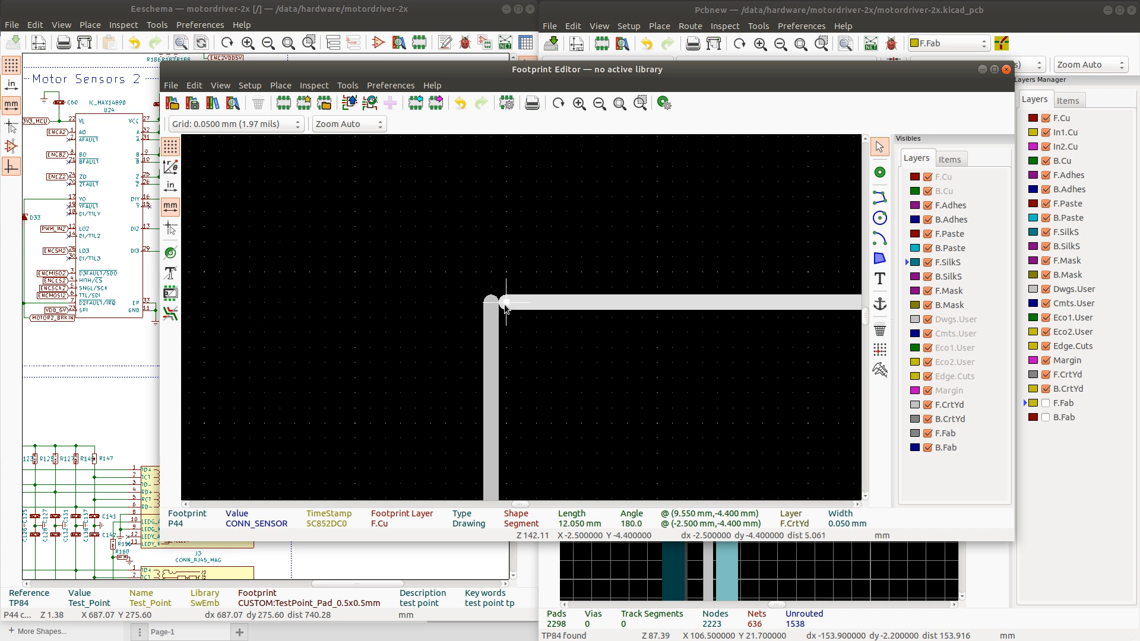
drag(505, 304, 492, 303)
Shorten the vertical F.CrtYd line on the pad 1 side so its lower end is at Y 8 mm
scroll(522, 326, down, 13)
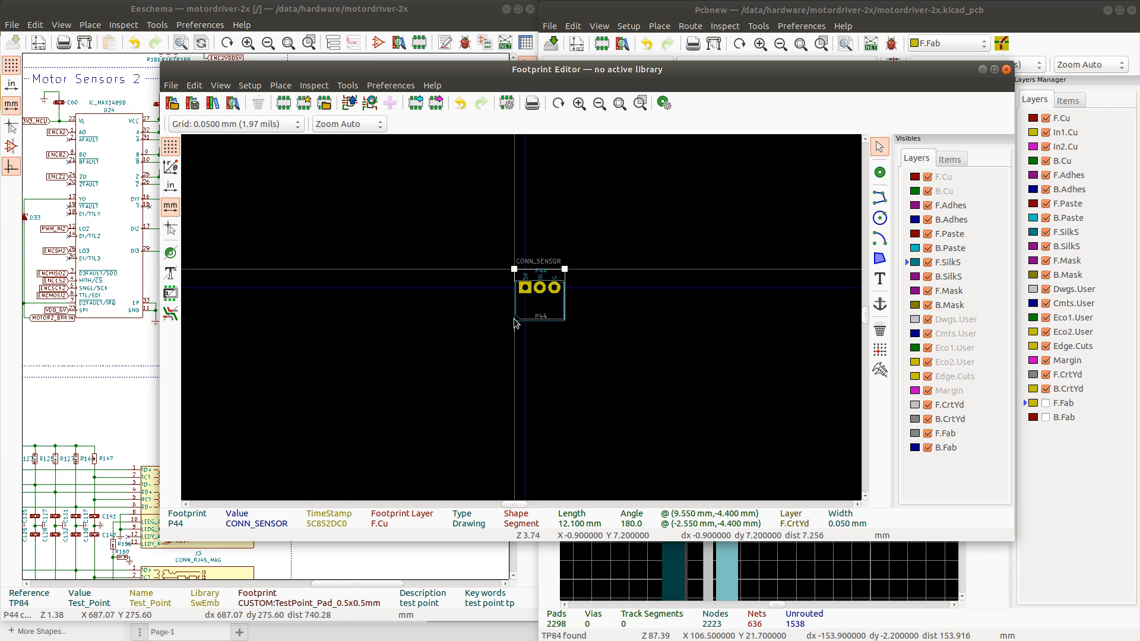
scroll(516, 327, up, 12)
scroll(521, 321, down, 10)
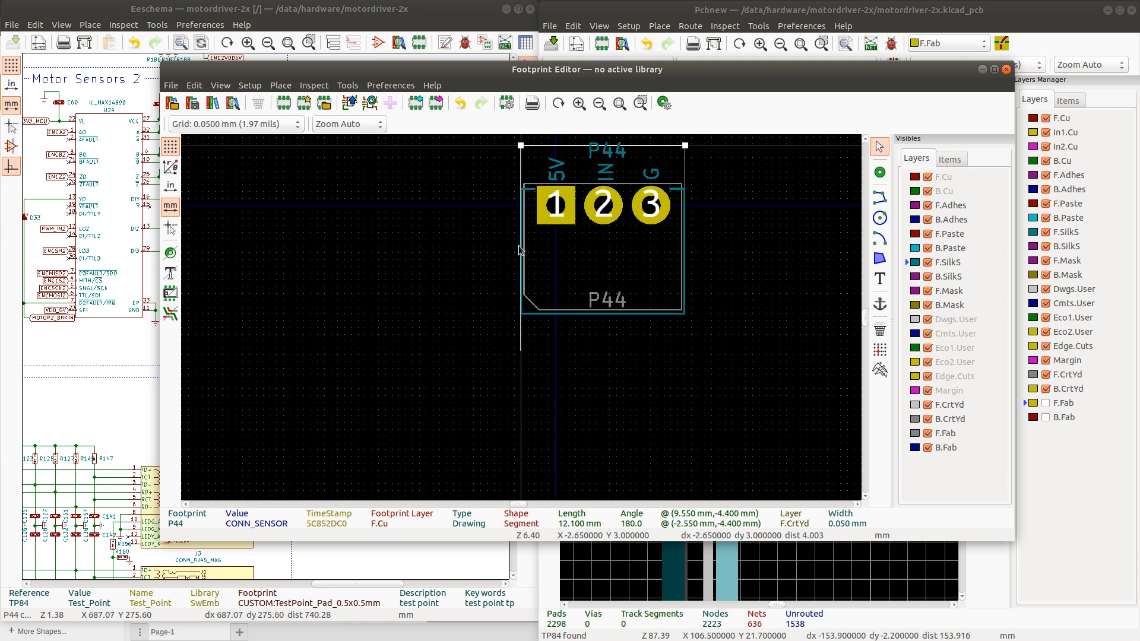
scroll(521, 318, up, 6)
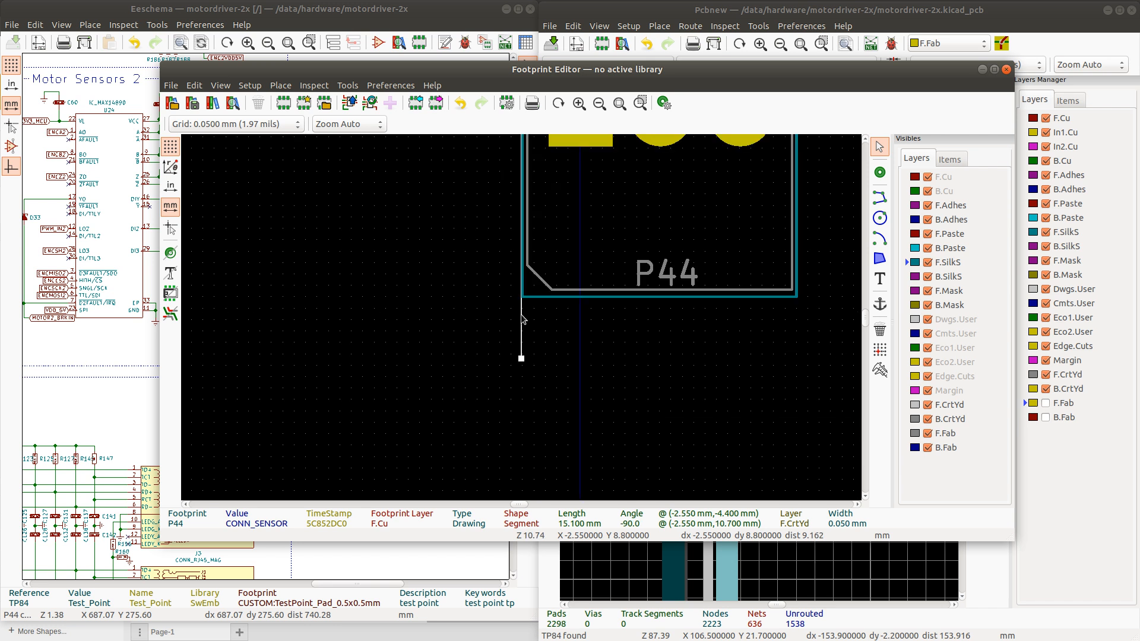
scroll(502, 461, down, 3)
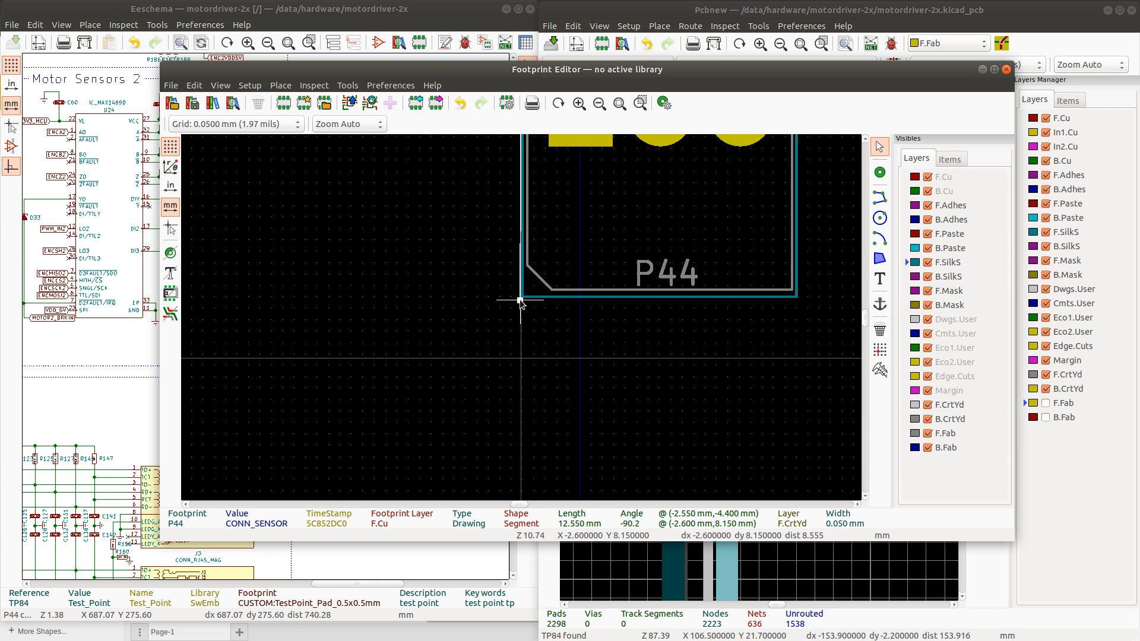
scroll(522, 303, up, 10)
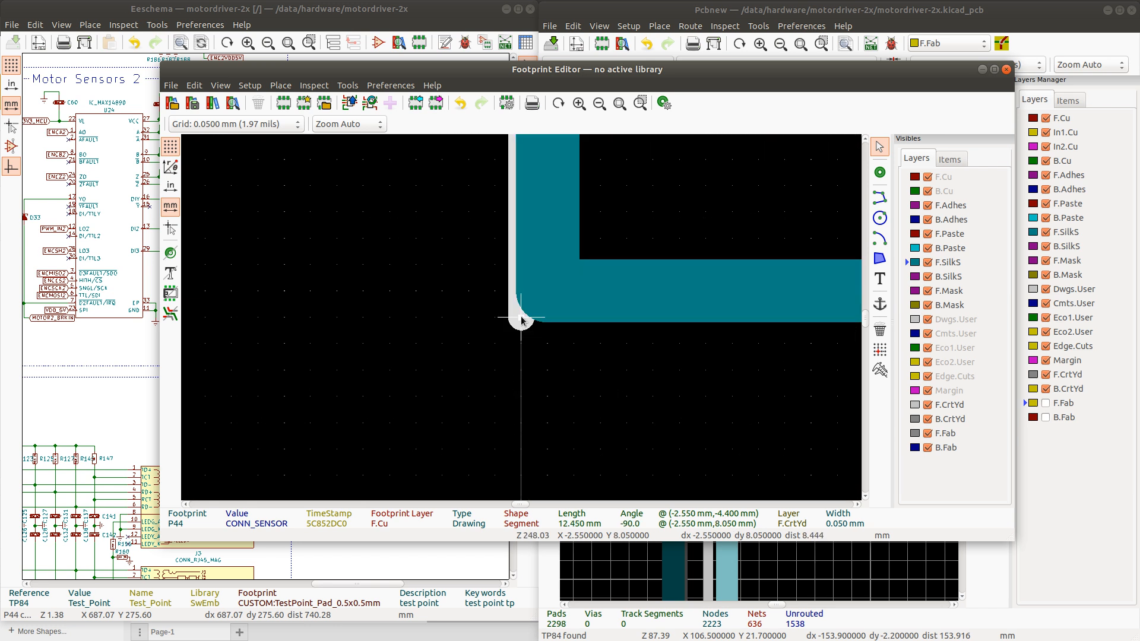
drag(518, 319, 522, 291)
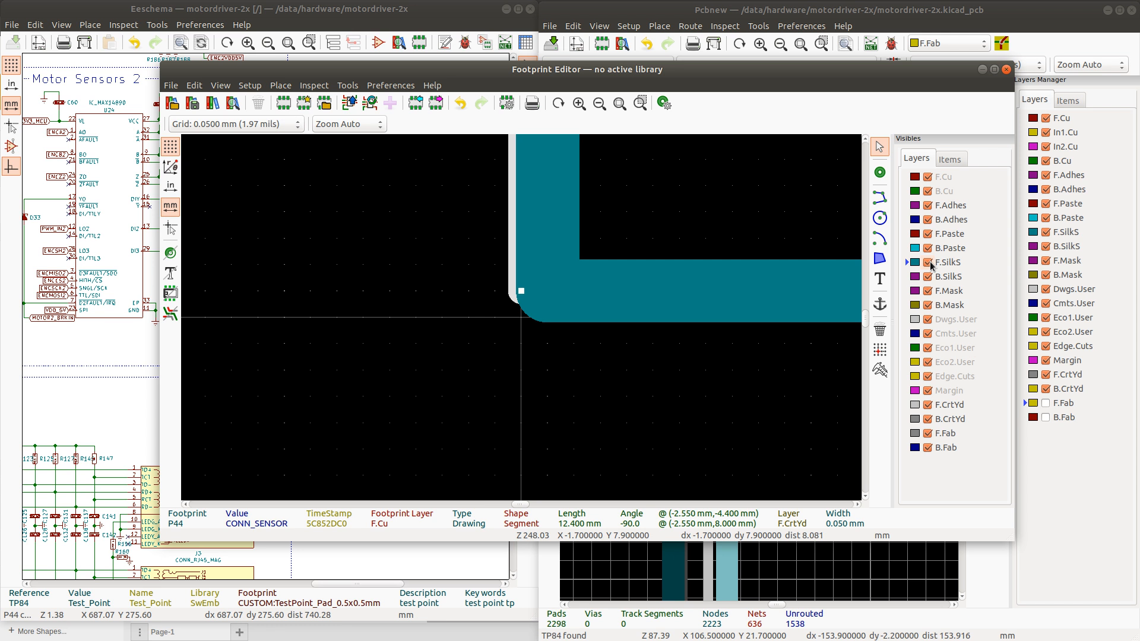
Hide the F.SilkS layer and extend the lower F.CrtYd line to X -2.55 mm, closing the courtyard corner
click(928, 262)
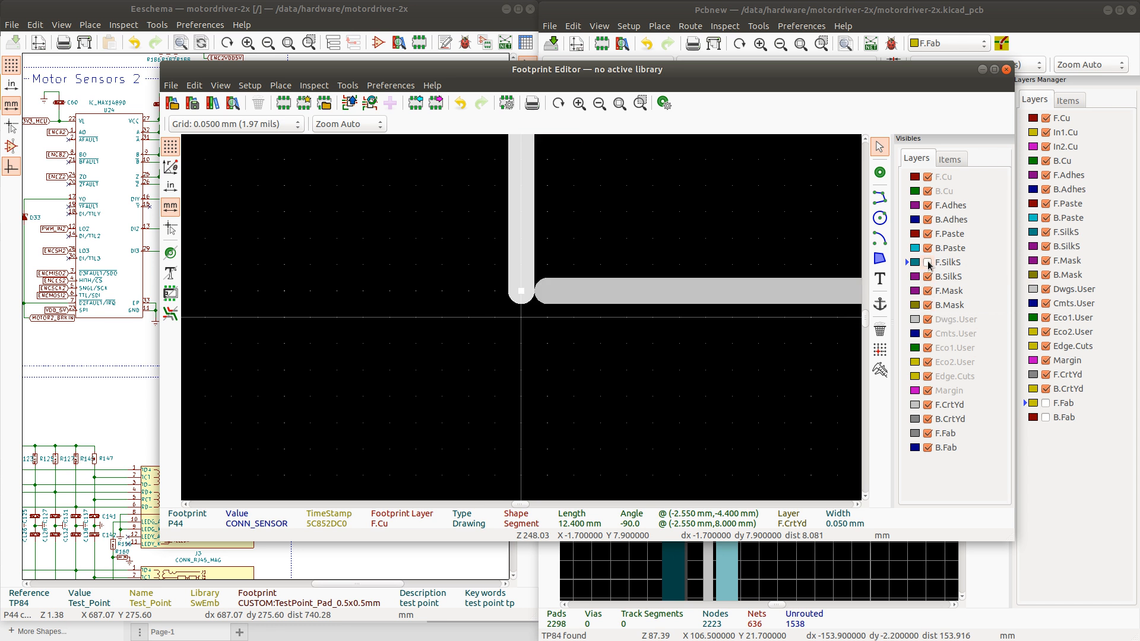
click(608, 297)
drag(537, 291, 521, 291)
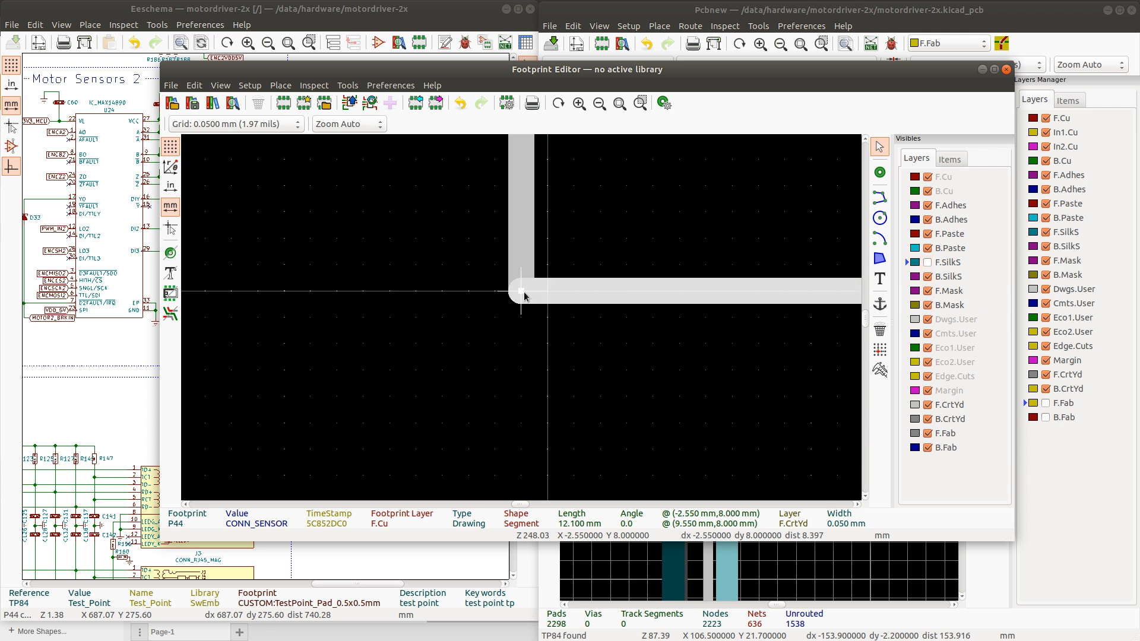
Delete the diagonal F.Fab chamfer line at the outline's lower-left corner
scroll(521, 321, down, 10)
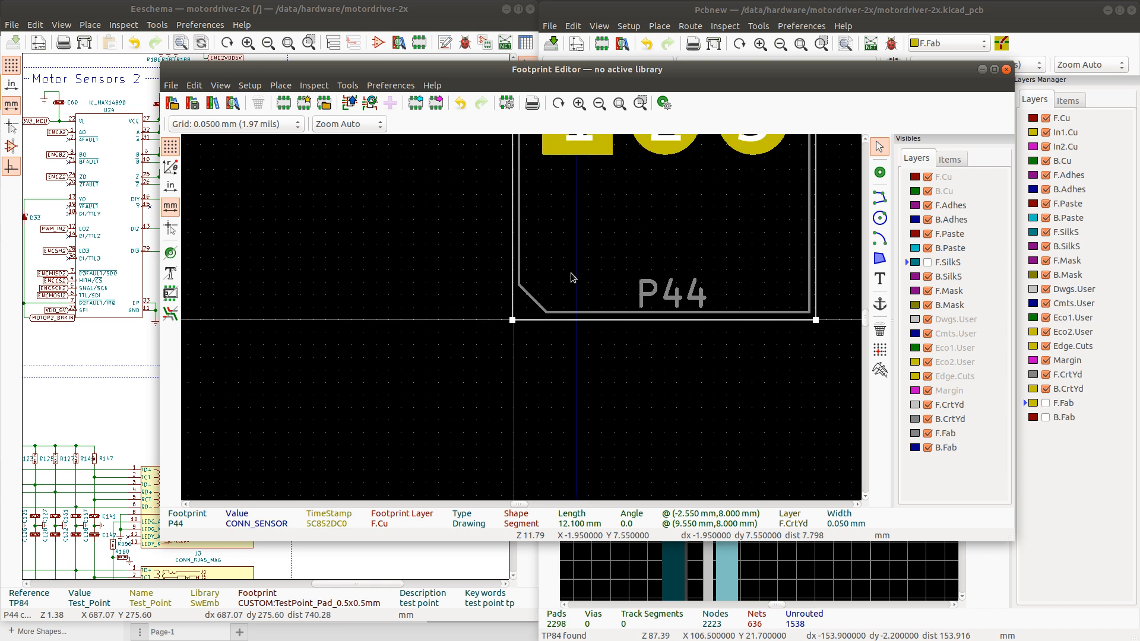
scroll(521, 313, up, 1)
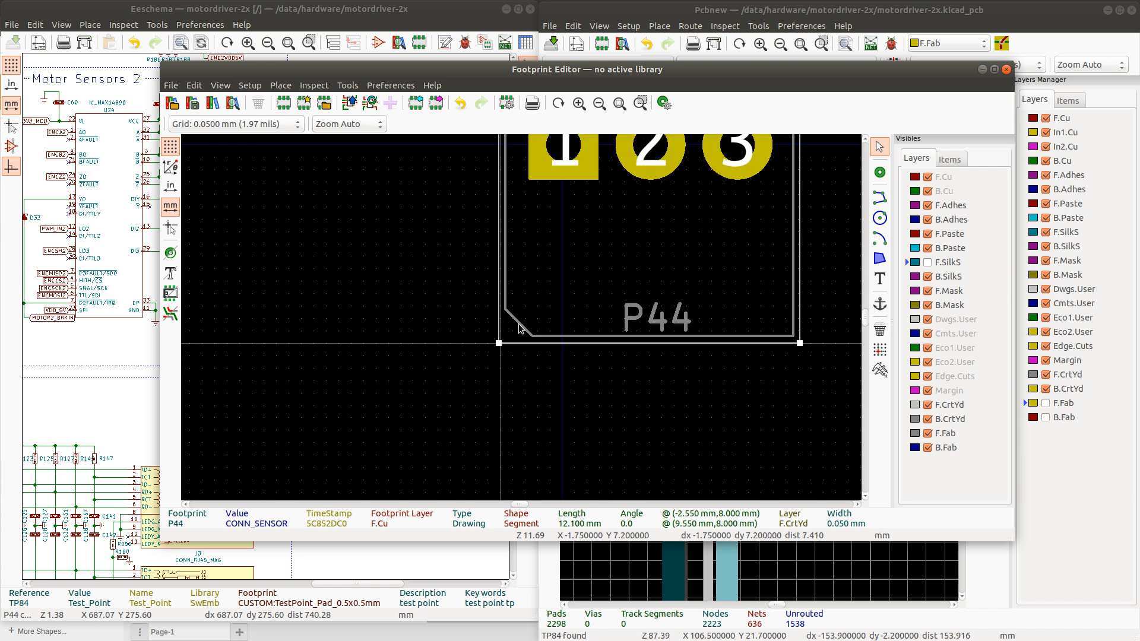
click(518, 322)
key(Delete)
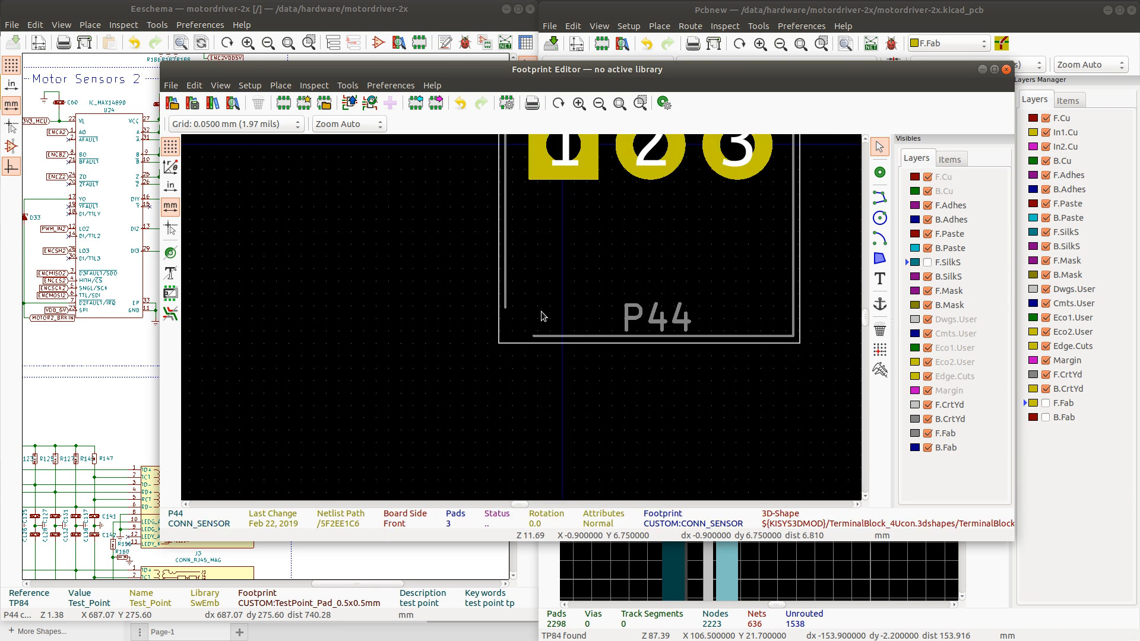
Extend the vertical and lower horizontal F.Fab lines to meet in a square corner at X -2.3, Y 7.7 mm
scroll(541, 315, up, 4)
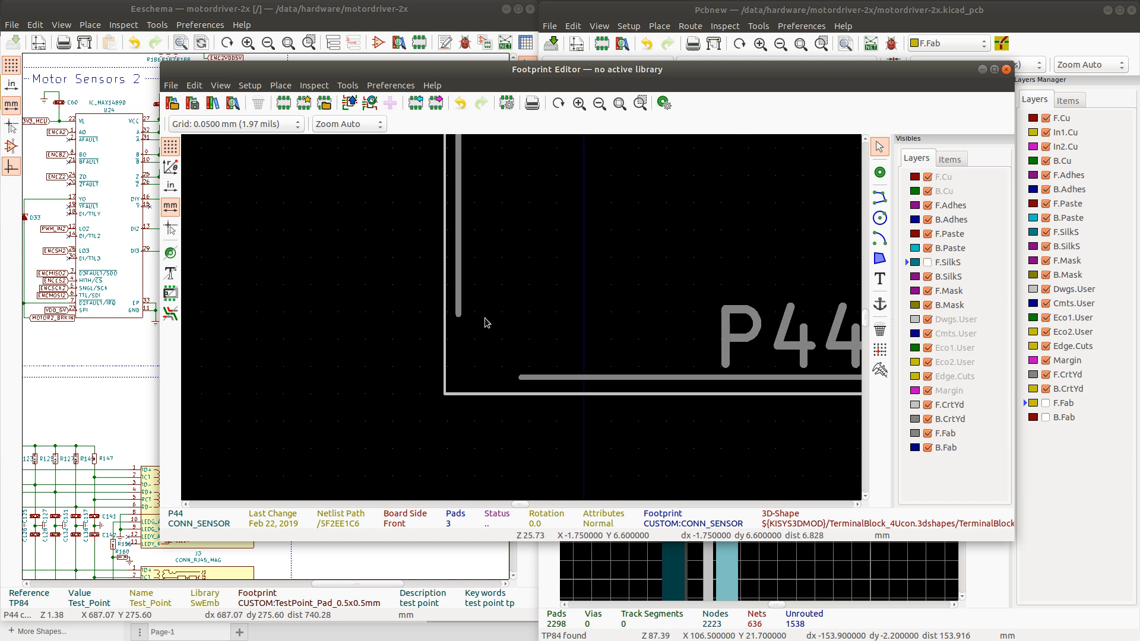
click(460, 309)
drag(459, 314, 459, 380)
click(526, 385)
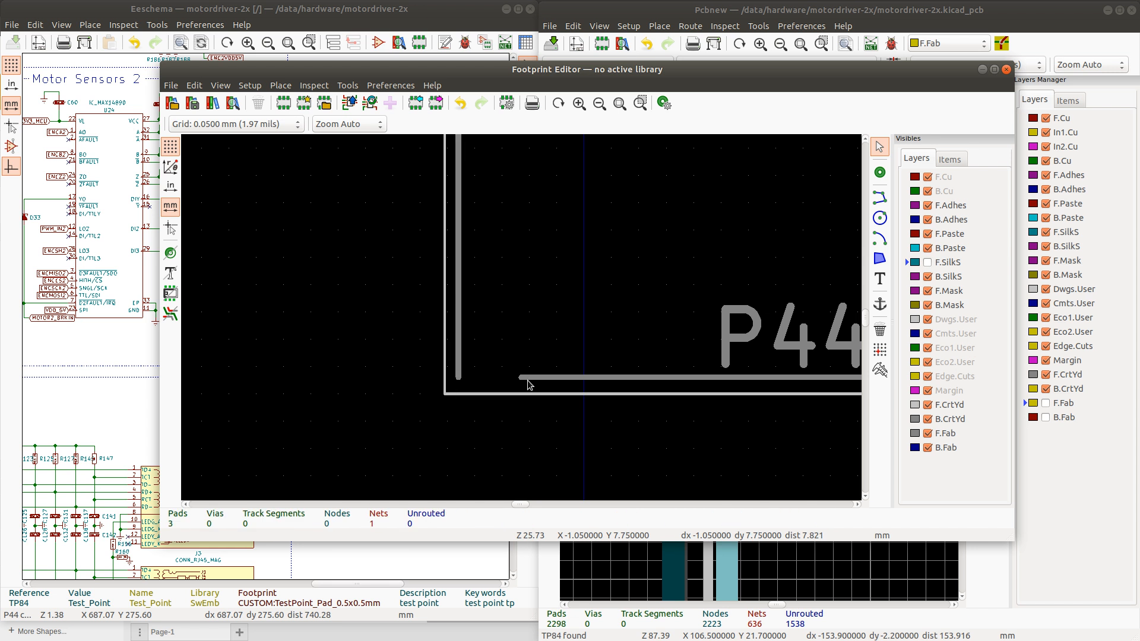
click(522, 378)
drag(482, 383, 458, 379)
Change the footprint's value text to SENSOR and show the F.SilkS layer again
scroll(465, 381, down, 7)
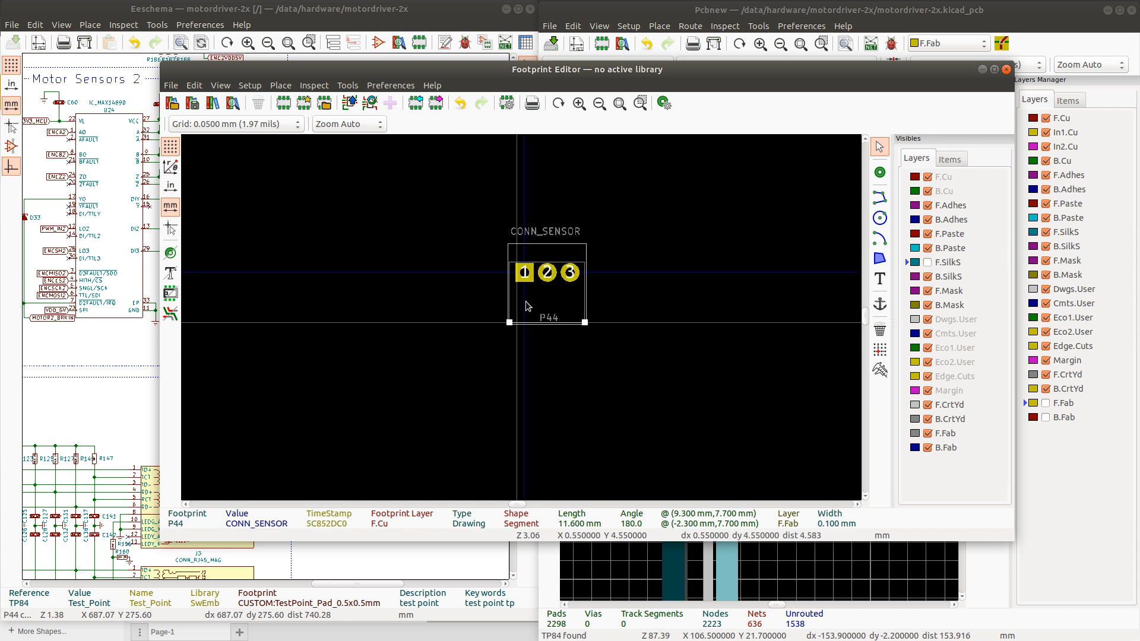
click(565, 235)
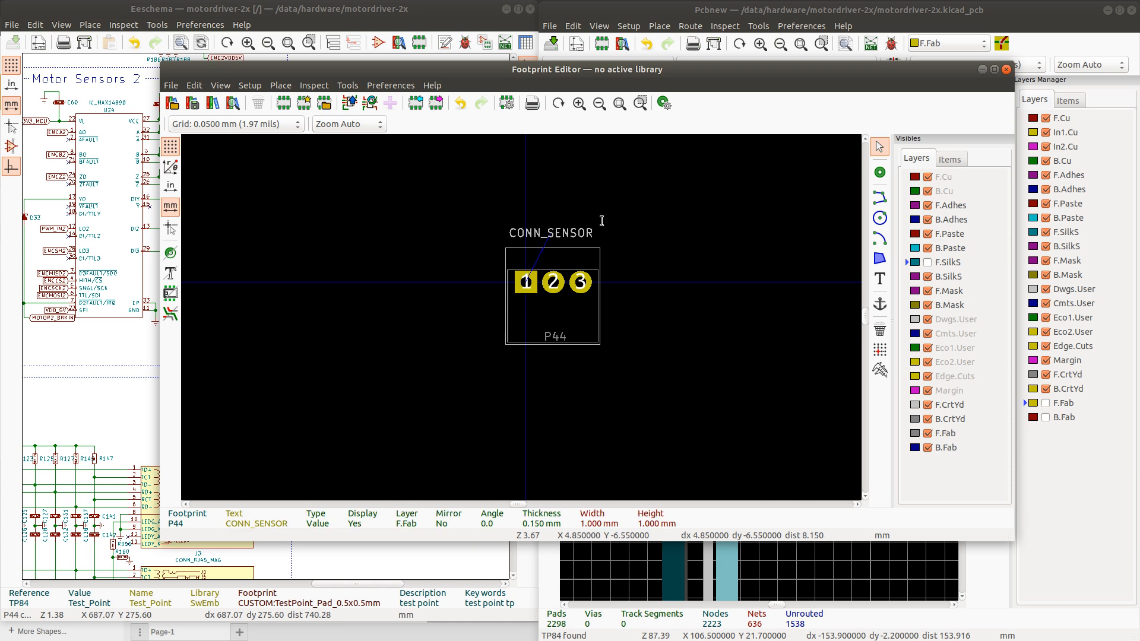
key(e)
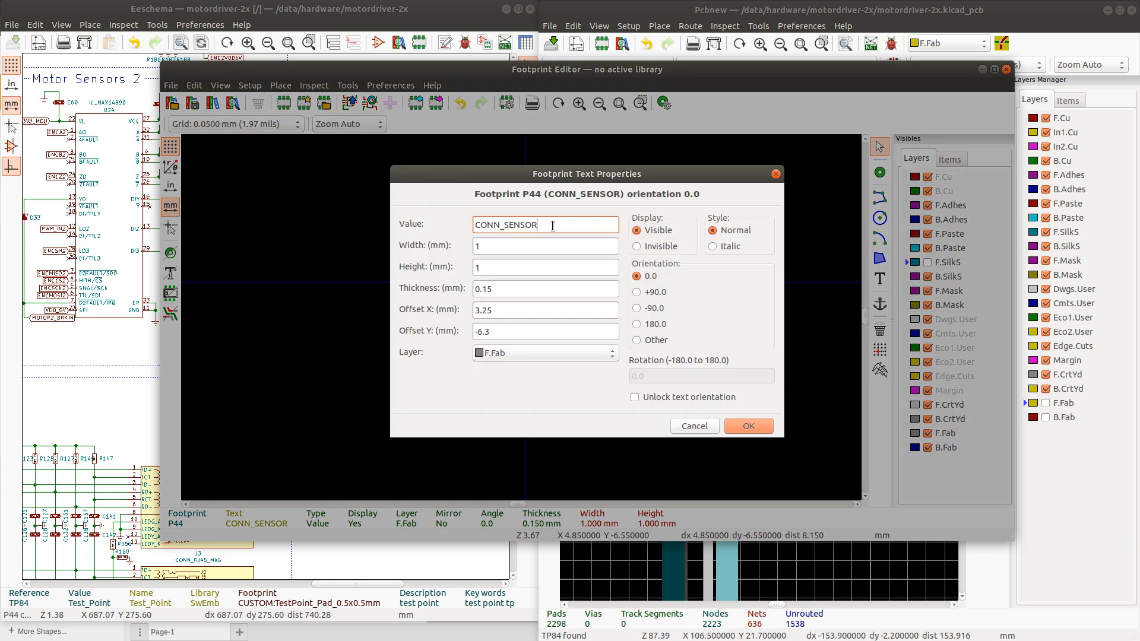
key(ctrl+a)
text(SE)
click(755, 426)
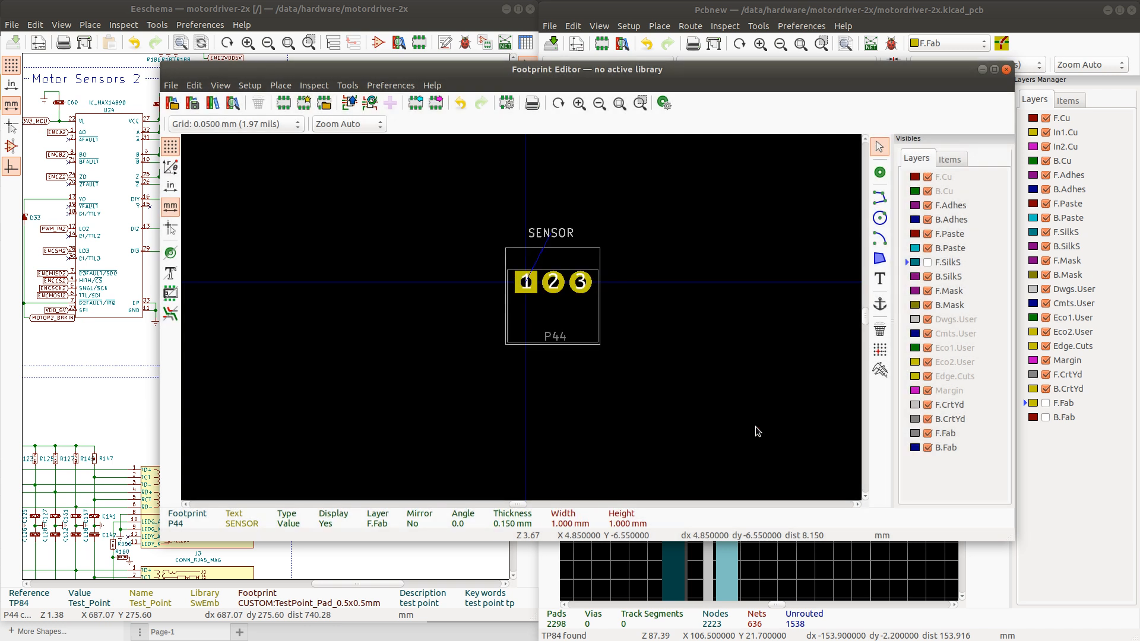
click(931, 263)
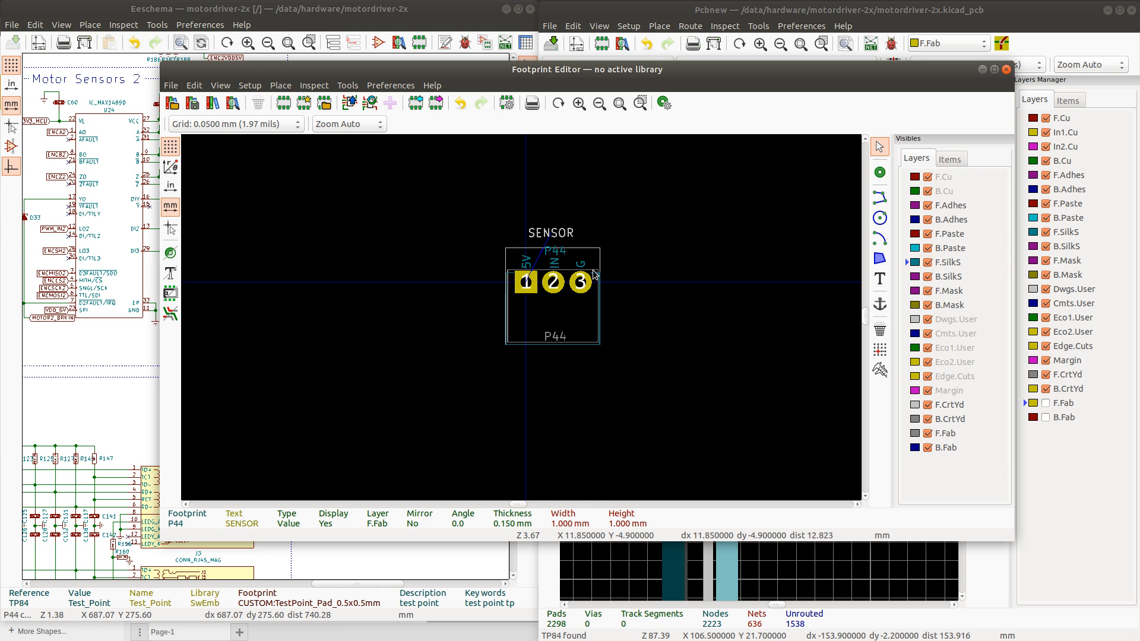
Check the position, size and hole properties of pads 3 and 1
scroll(600, 267, up, 5)
click(508, 354)
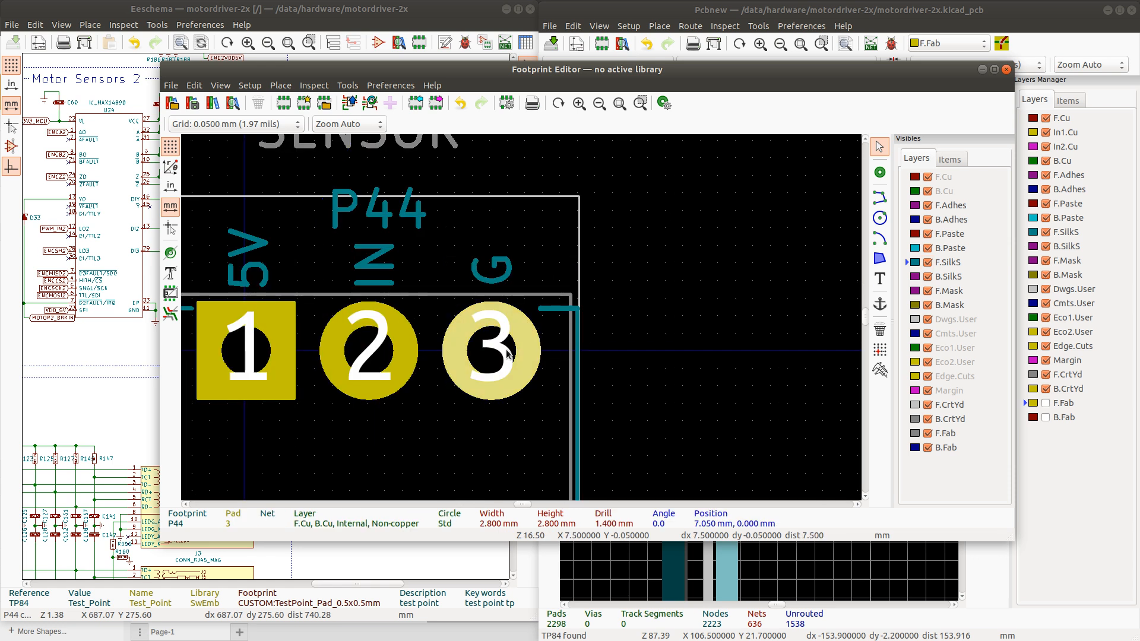
key(e)
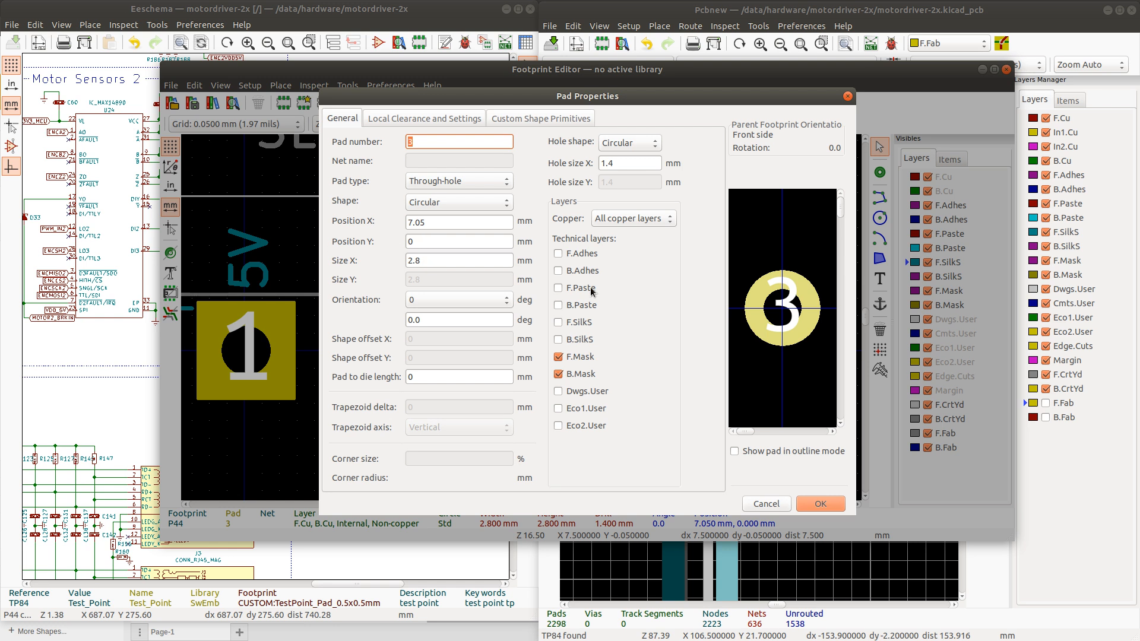
click(770, 507)
click(254, 354)
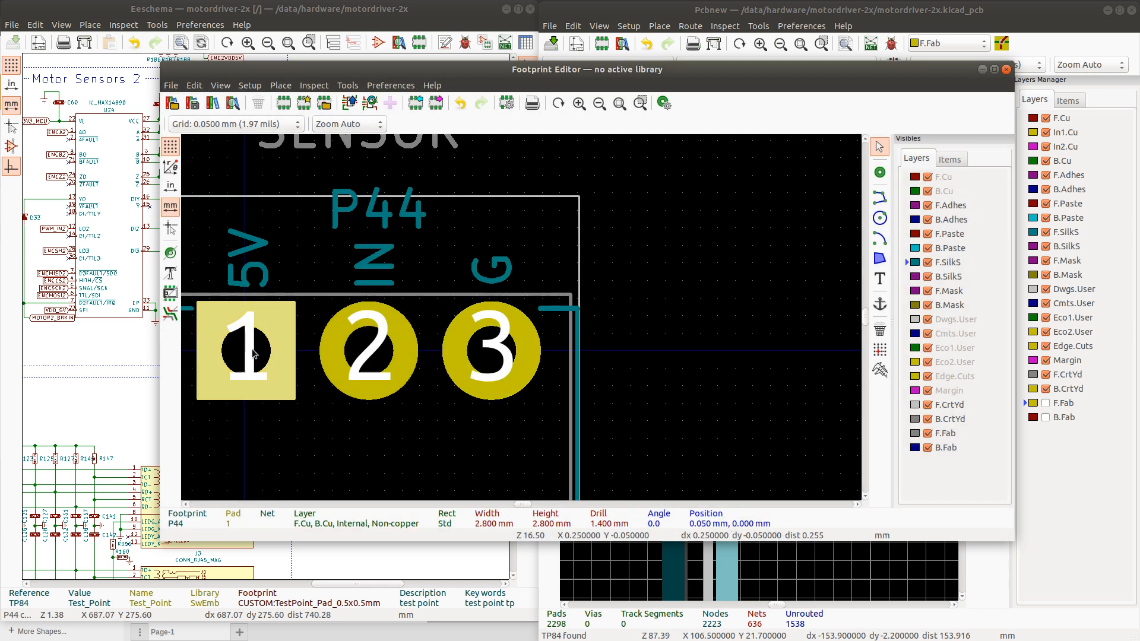
key(e)
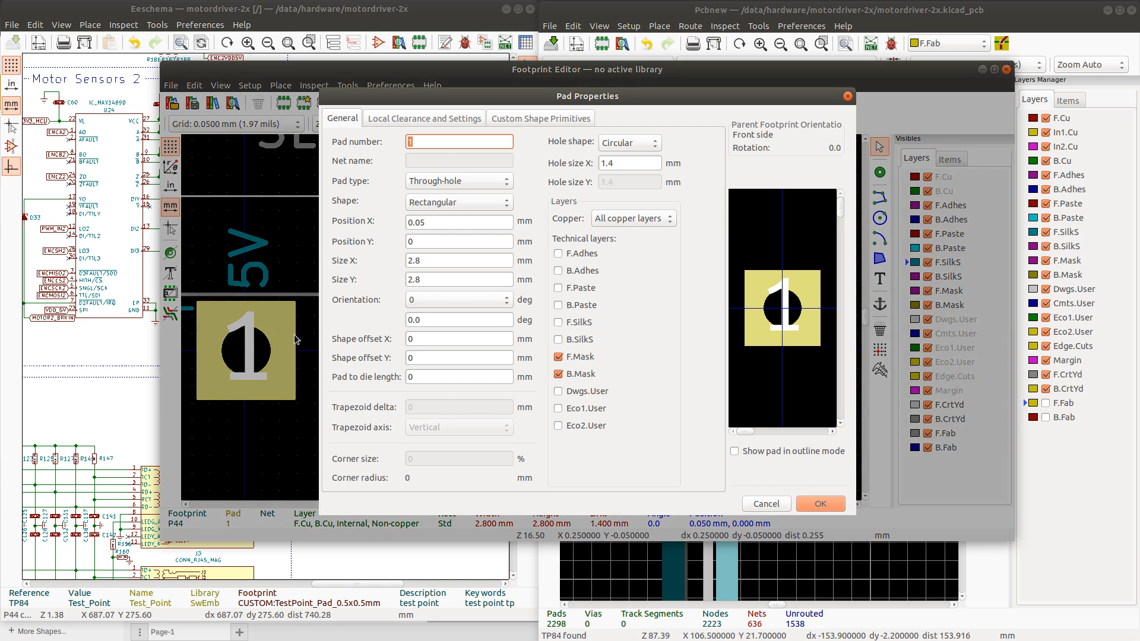
click(756, 506)
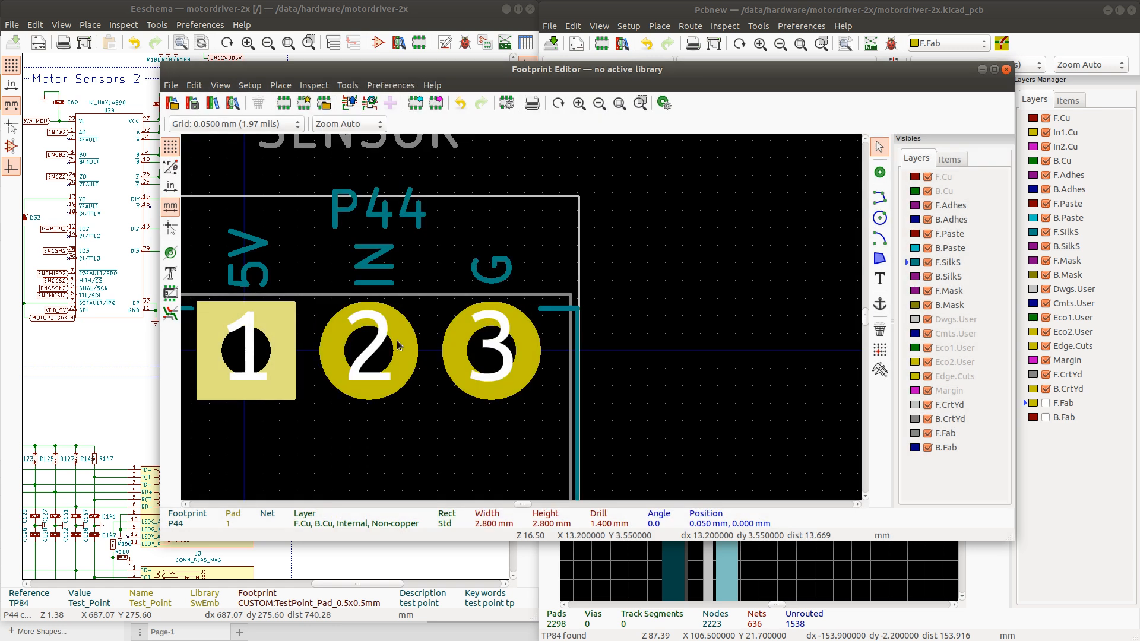
Move pads 1, 2 and 3 together horizontally so that pad 1 is centred at X 0, Y 0
click(374, 337)
click(504, 329)
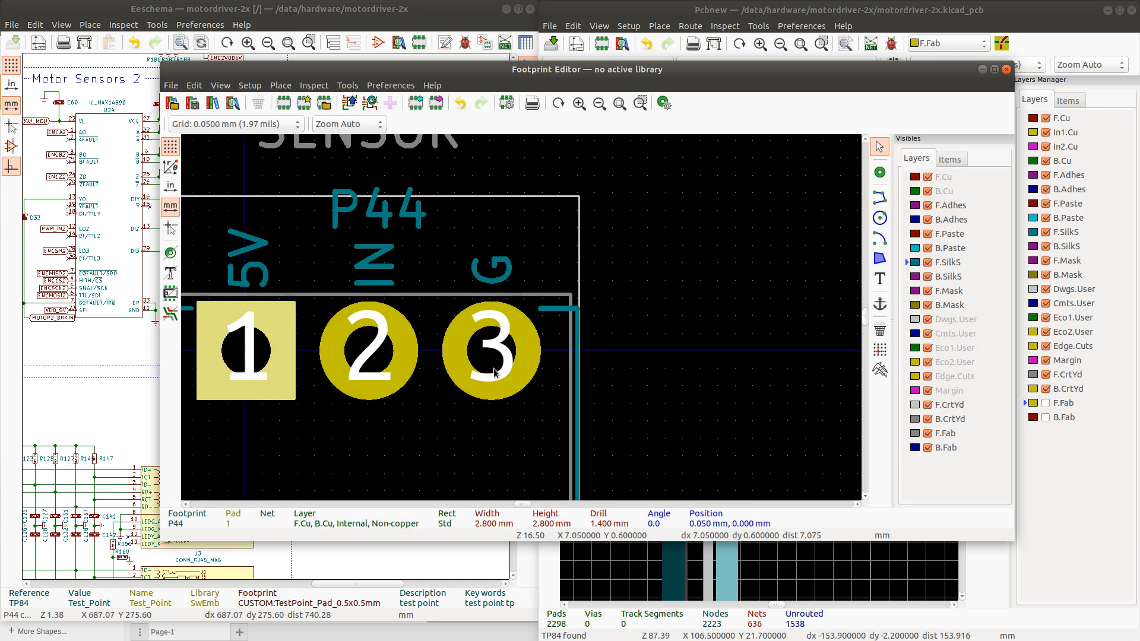
shift+click(494, 355)
shift+click(367, 356)
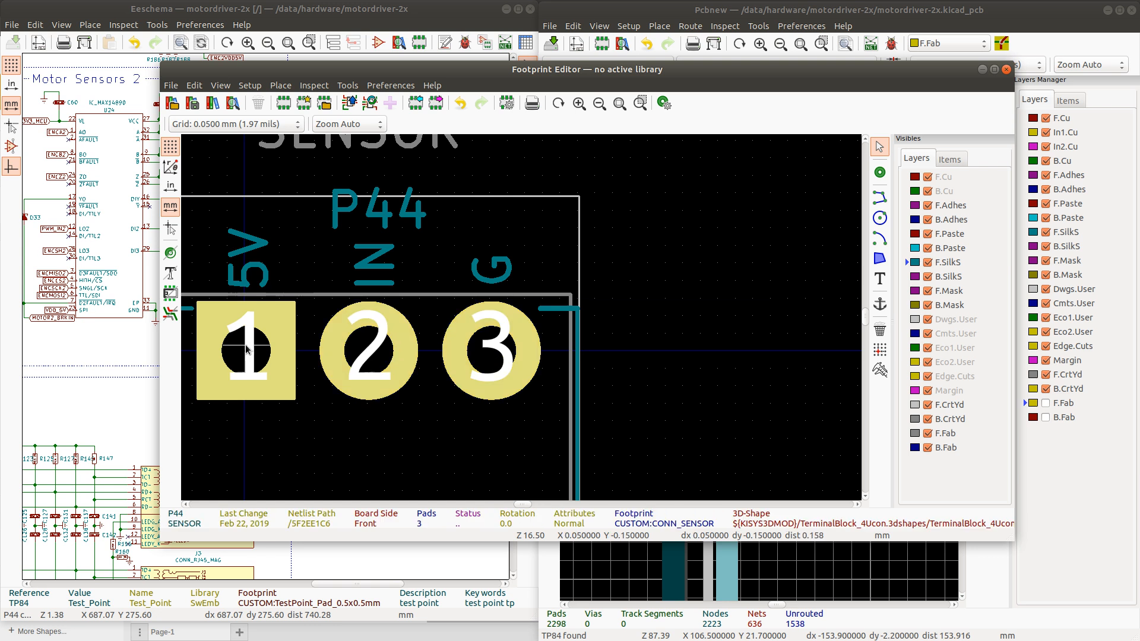
drag(246, 349, 246, 350)
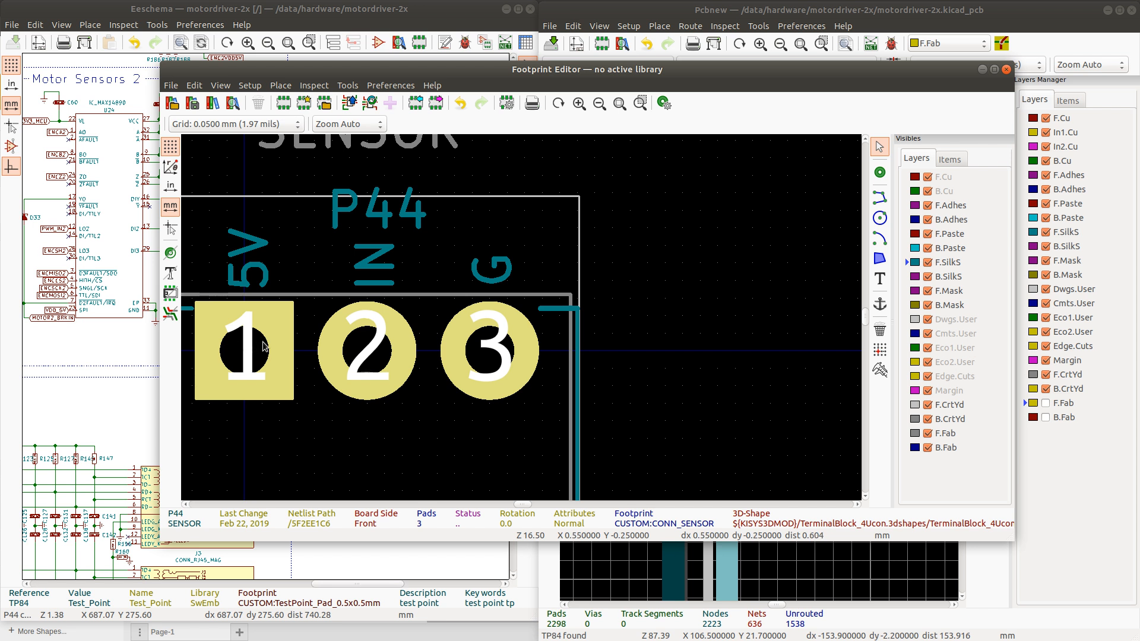
Check the positions of pads 1 and 3
click(257, 355)
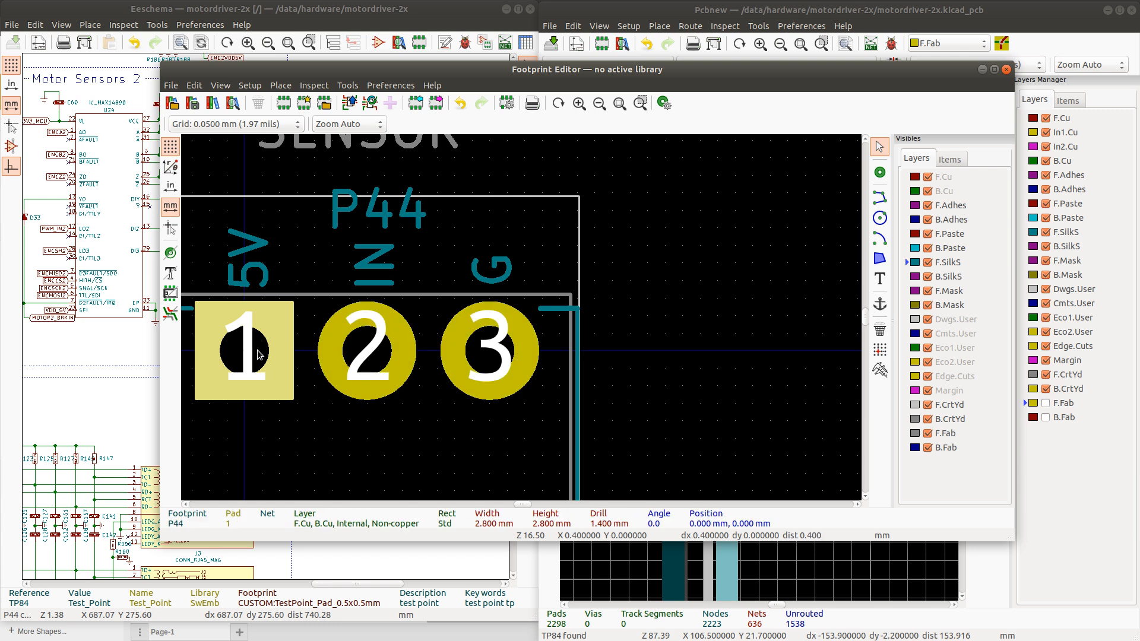
double_click(260, 355)
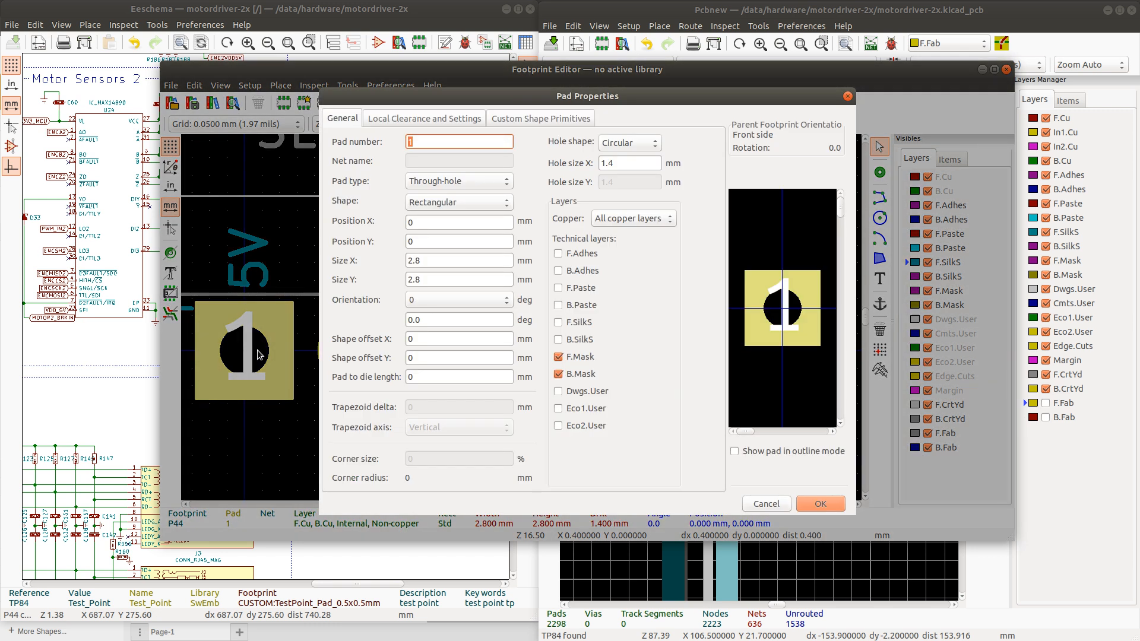
click(819, 504)
click(490, 352)
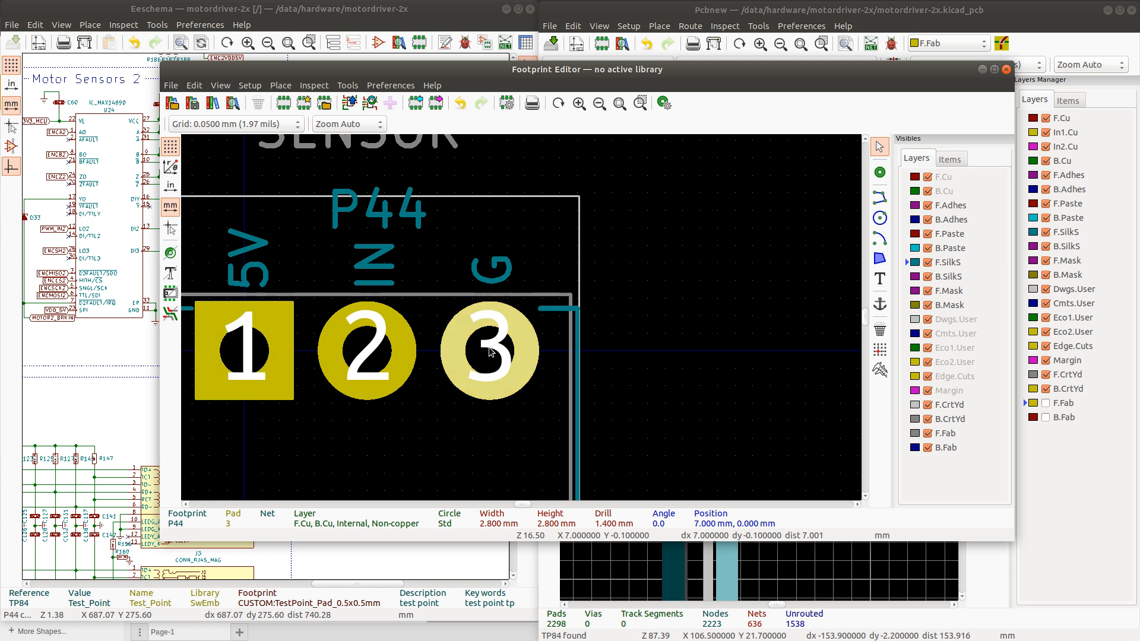
Check pad 3's properties and set the start and end X of the F.SilkS line beside pad 3 to 9.45 mm
double_click(491, 352)
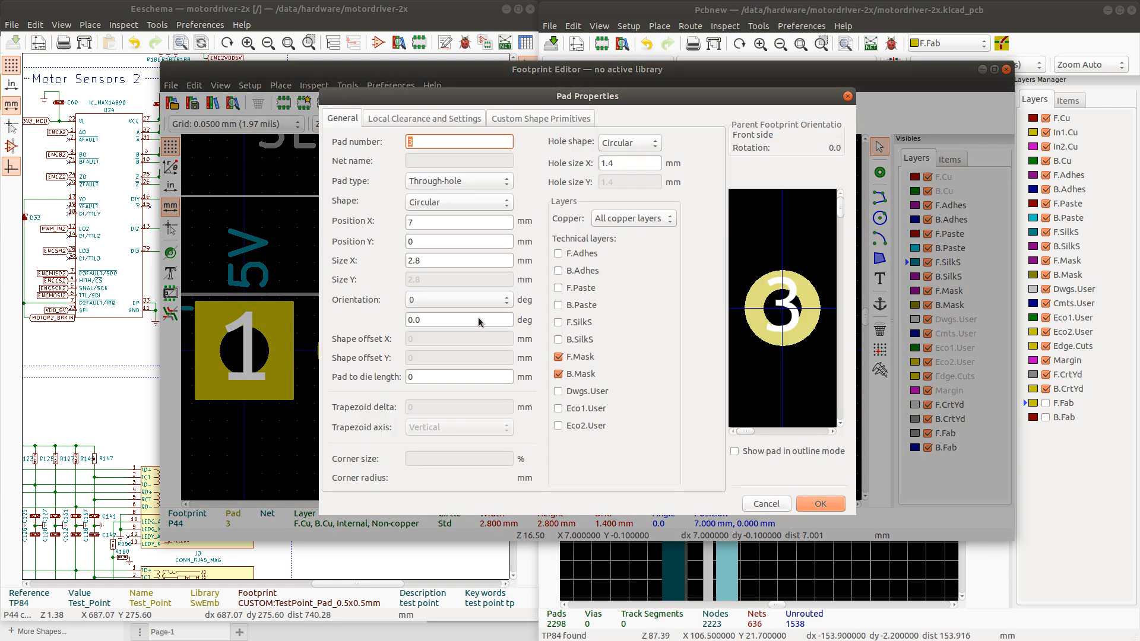
click(766, 504)
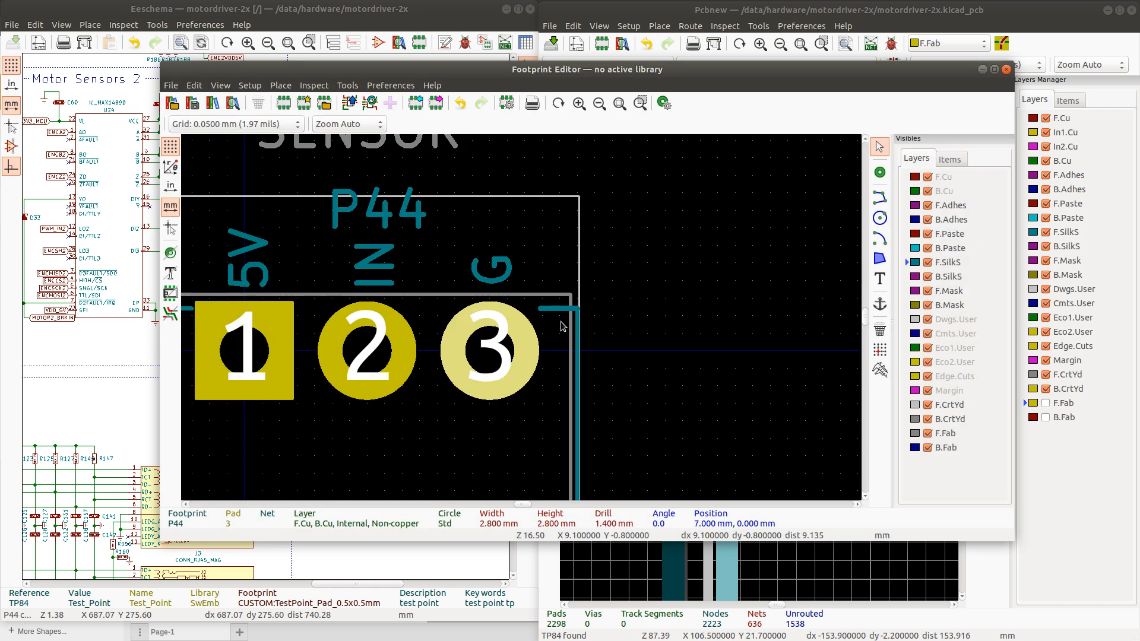
scroll(564, 326, up, 2)
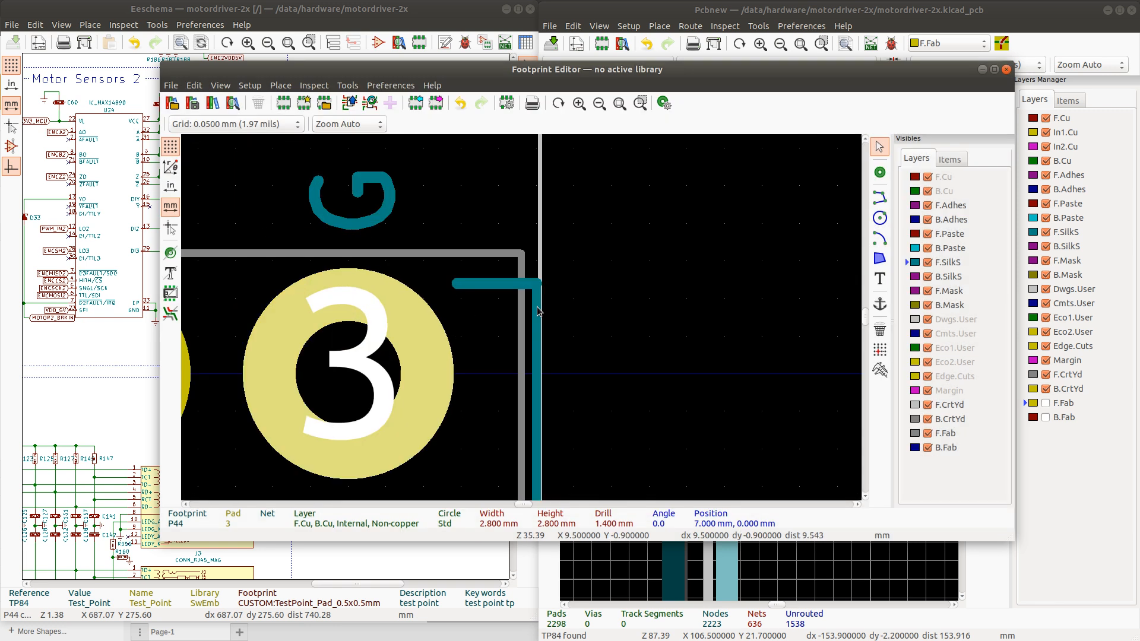
click(537, 311)
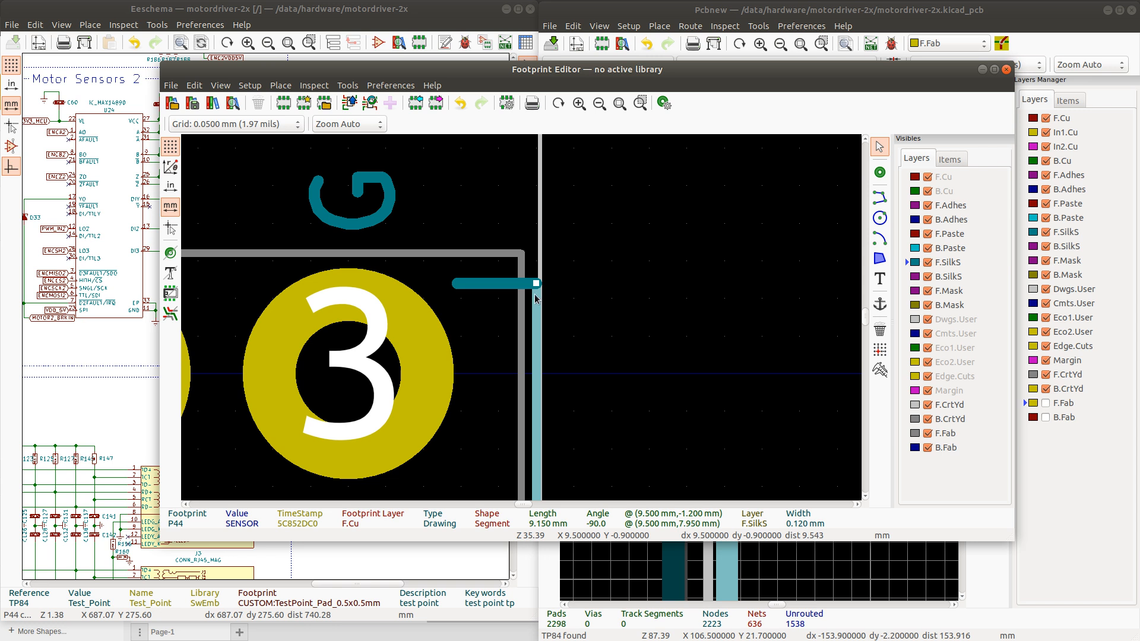
double_click(538, 313)
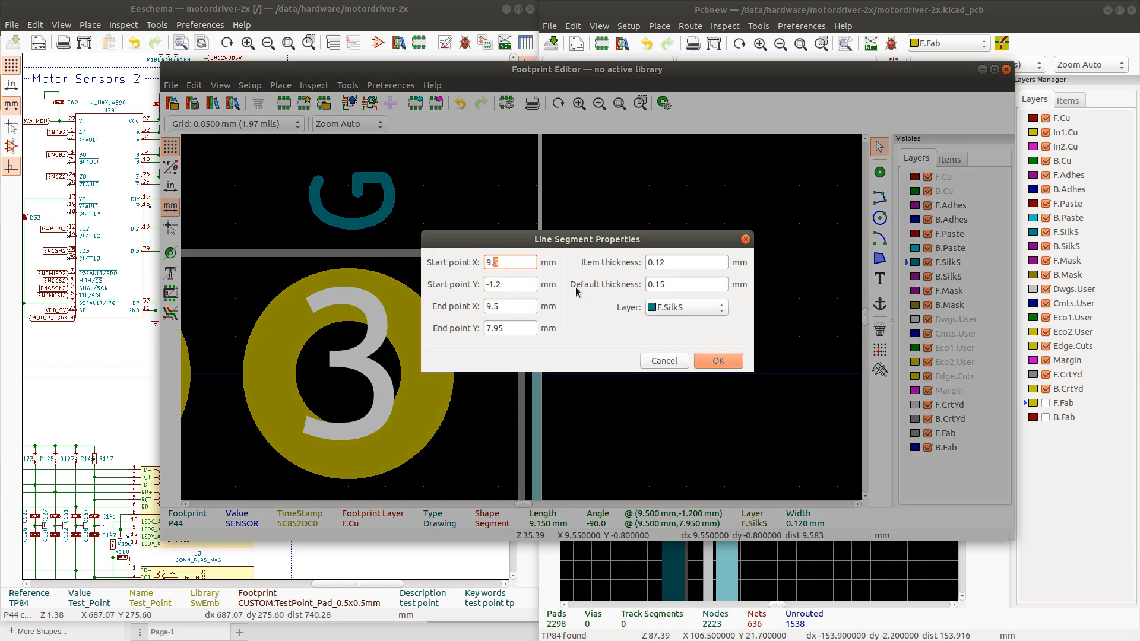
text(9.45)
drag(498, 299, 493, 301)
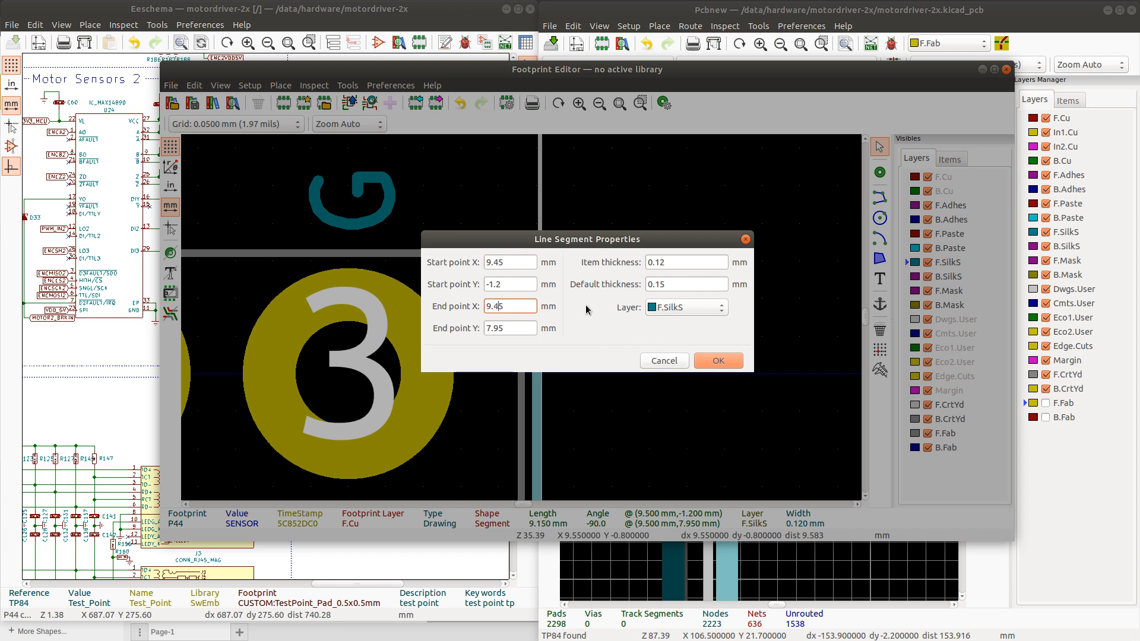
key(Return)
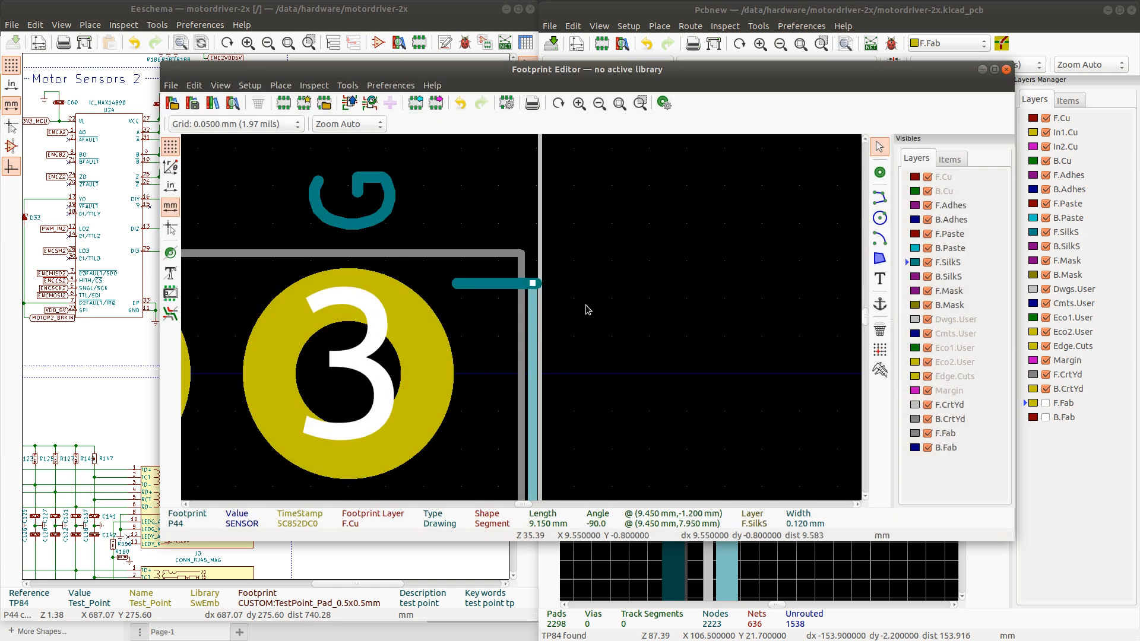
Move the short F.SilkS segment near pad 3 so it ends at X 9.45 mm, and check the adjacent courtyard line's upper corner
click(530, 284)
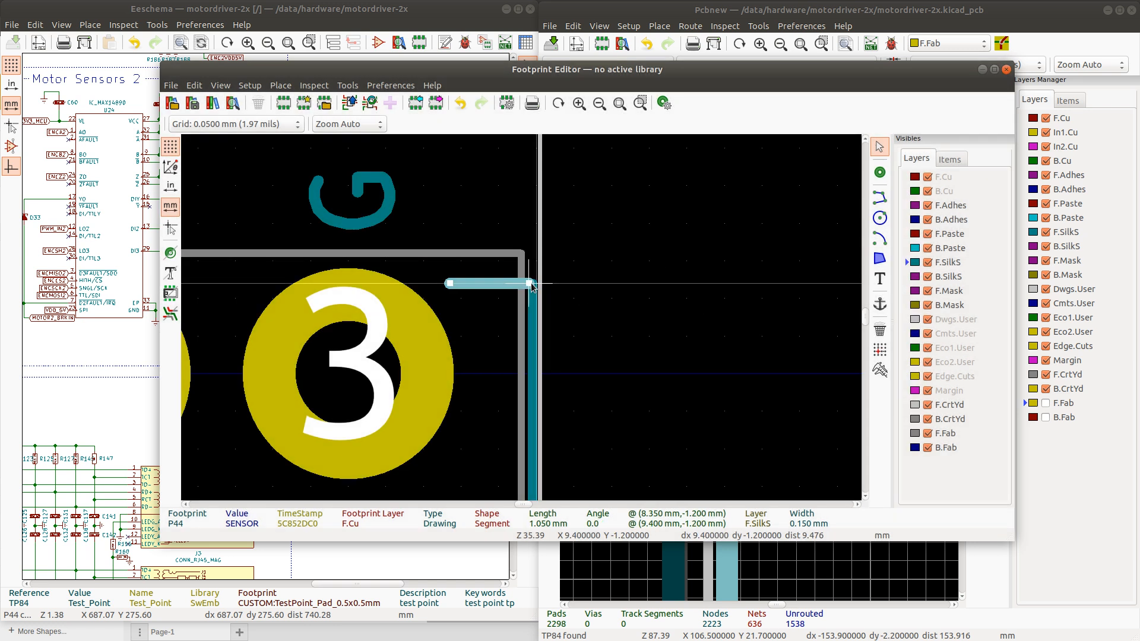
click(529, 306)
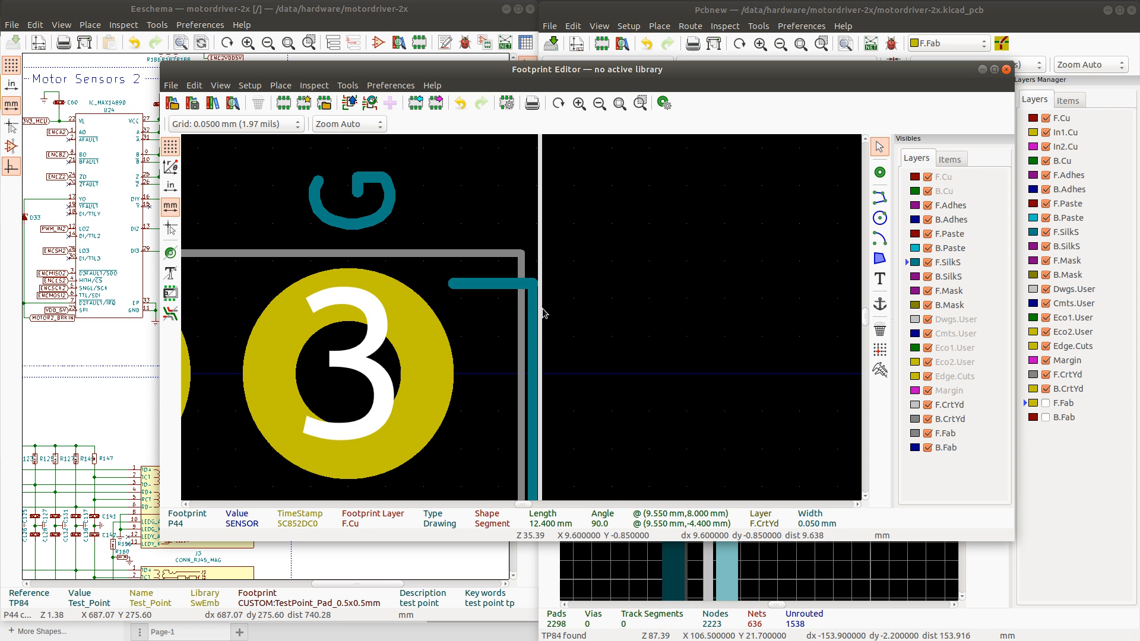
key(m)
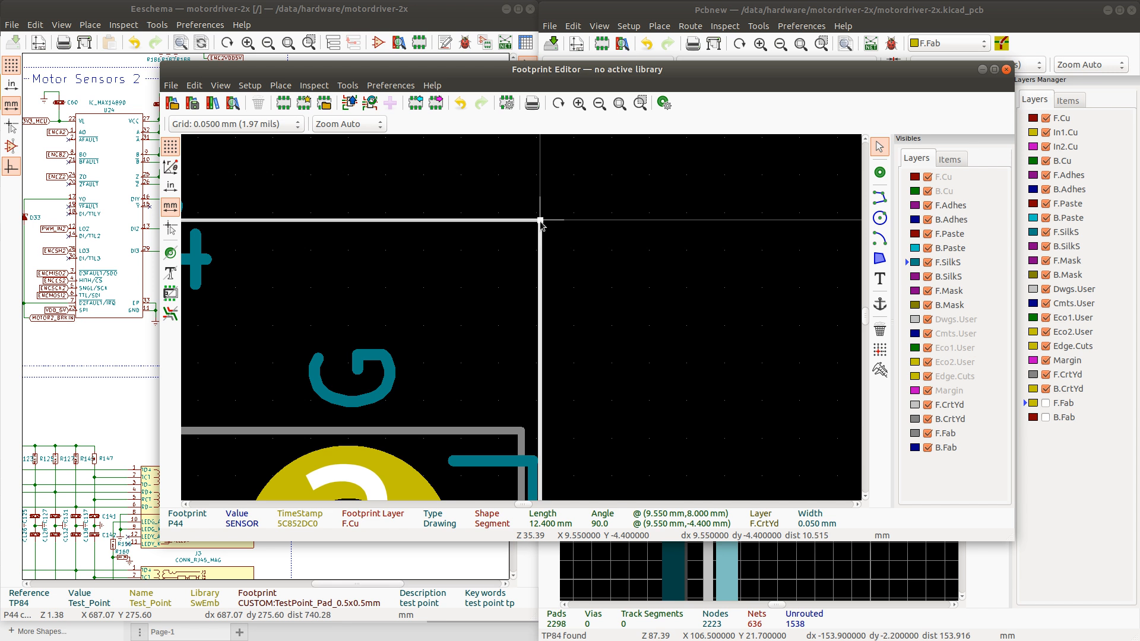
click(541, 221)
scroll(522, 319, down, 6)
scroll(516, 365, up, 10)
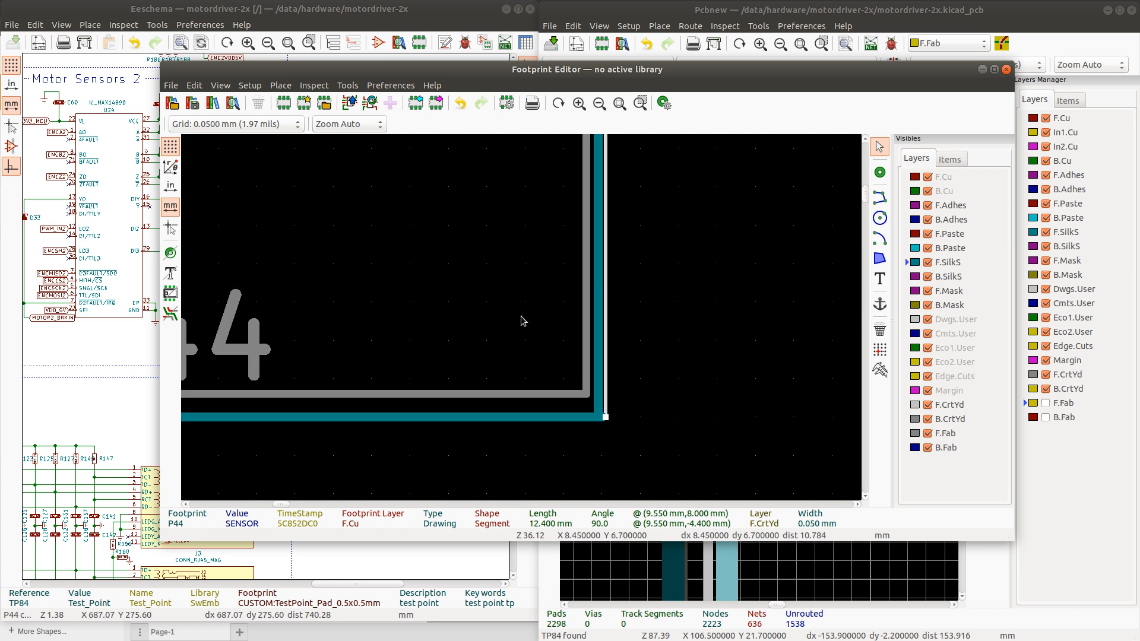
Join the right end of the lower F.SilkS line and the lower end of the right F.SilkS line at X 9.45, Y 8 mm
click(641, 414)
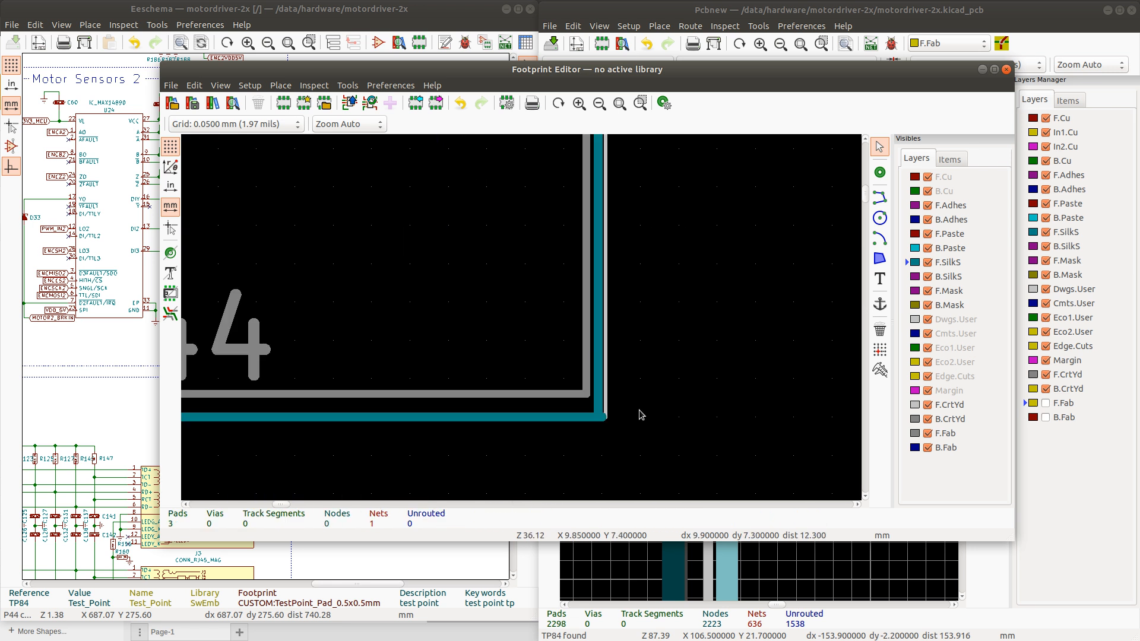
click(603, 418)
key(m)
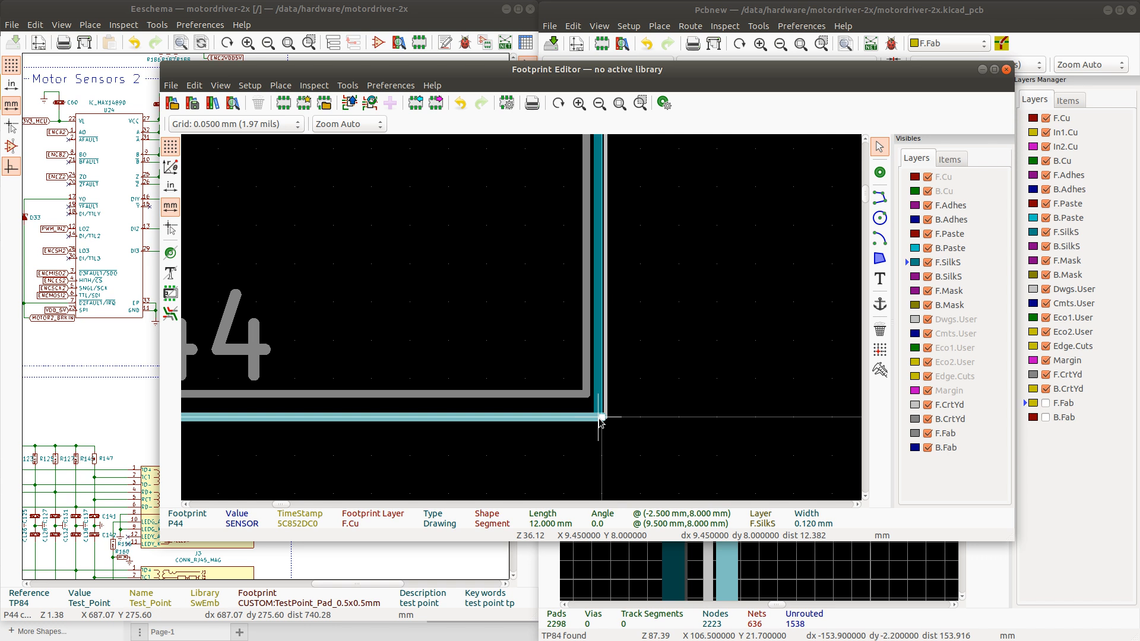
click(600, 419)
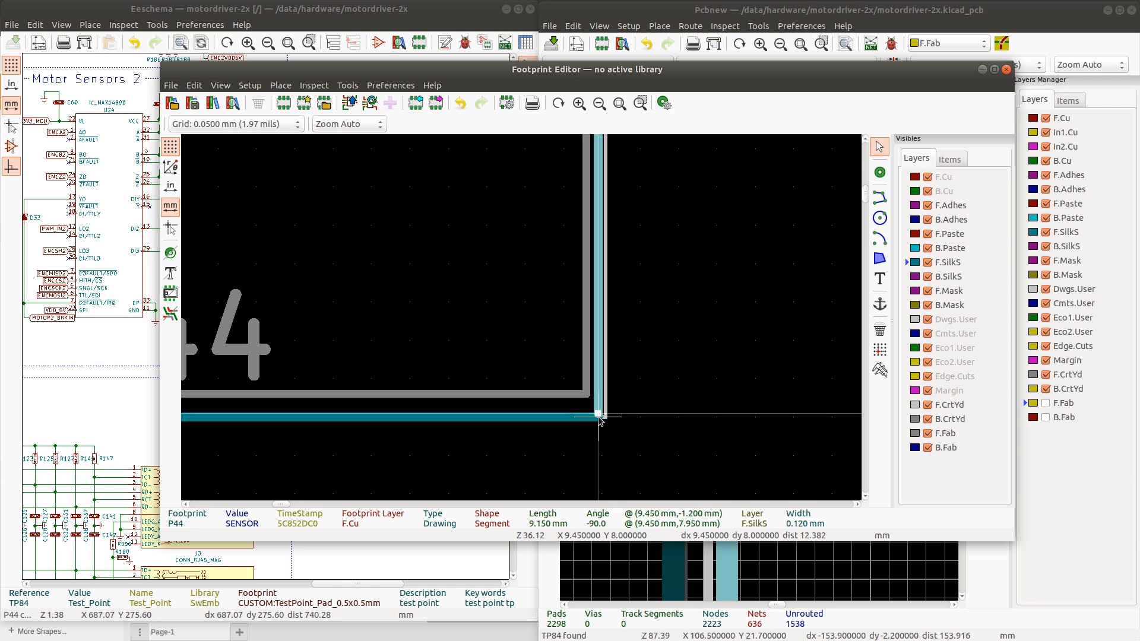
scroll(600, 419, down, 4)
scroll(522, 316, up, 6)
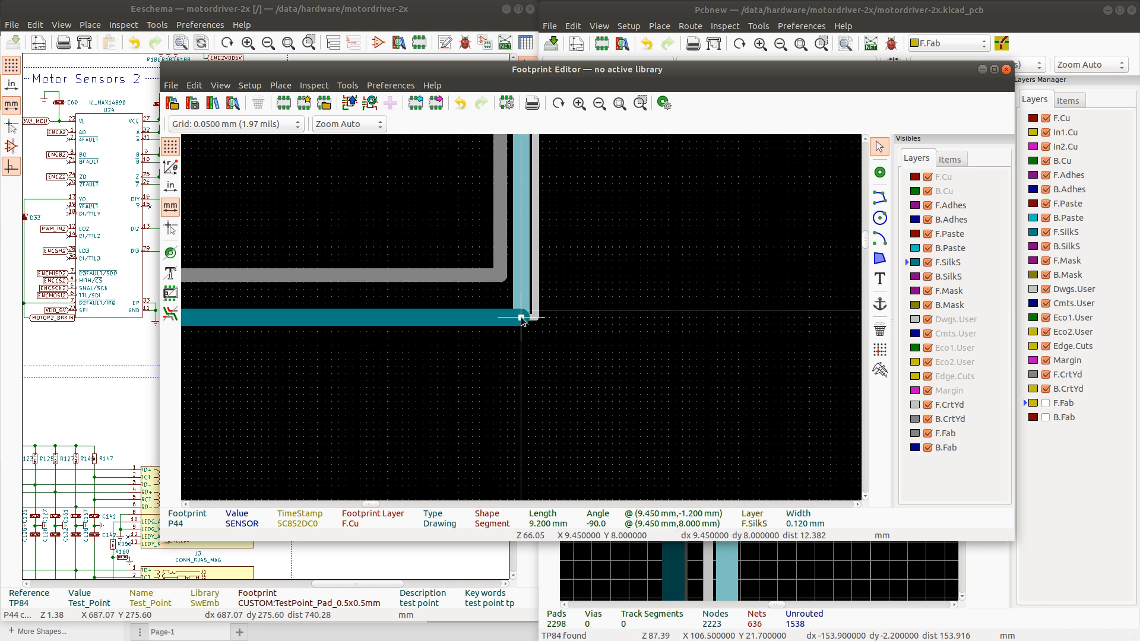
Save the CONN_SENSOR footprint to the CUSTOM library
click(563, 300)
key(ctrl+s)
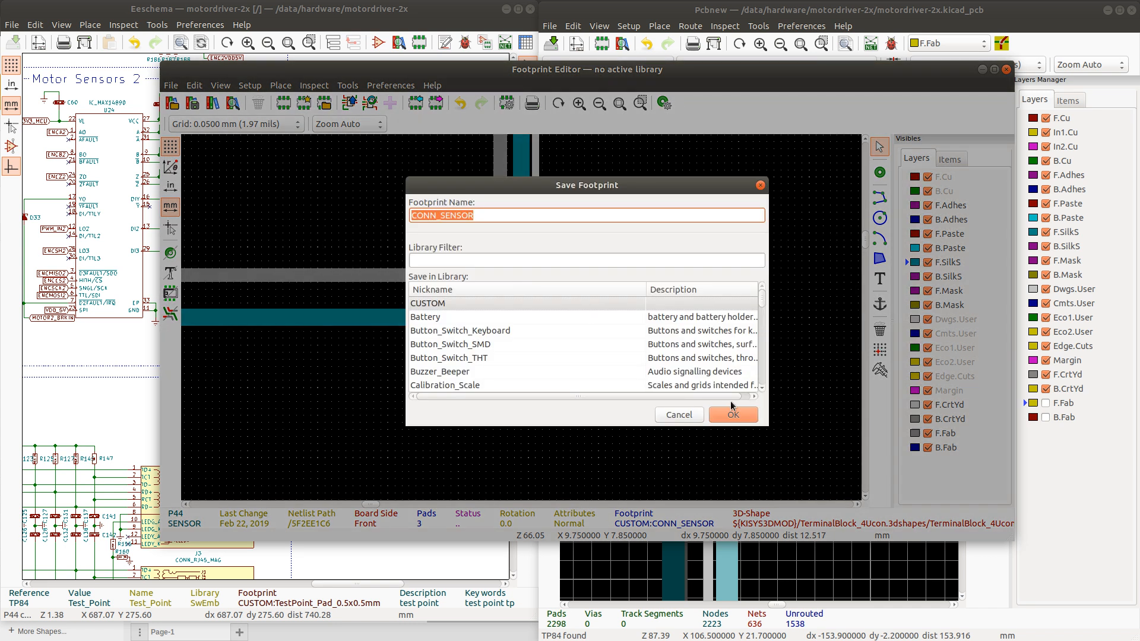
click(734, 415)
Move the left F.Fab line to X -2.4 mm and the lower F.Fab line to Y 7.9 mm, joining them at the corner
scroll(443, 275, down, 8)
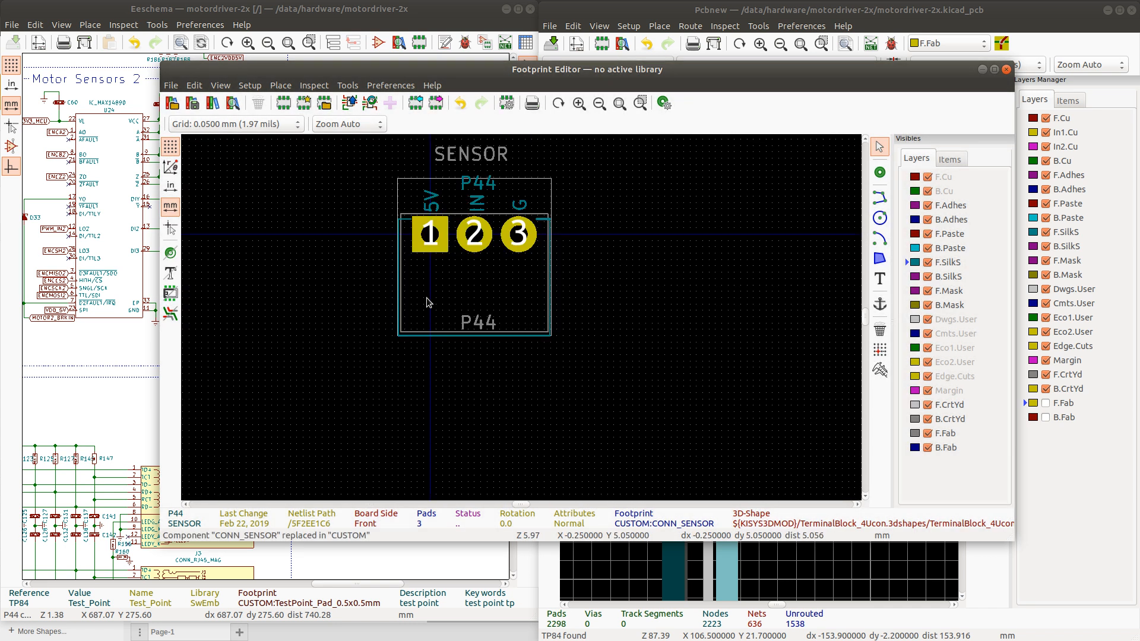
scroll(409, 304, up, 5)
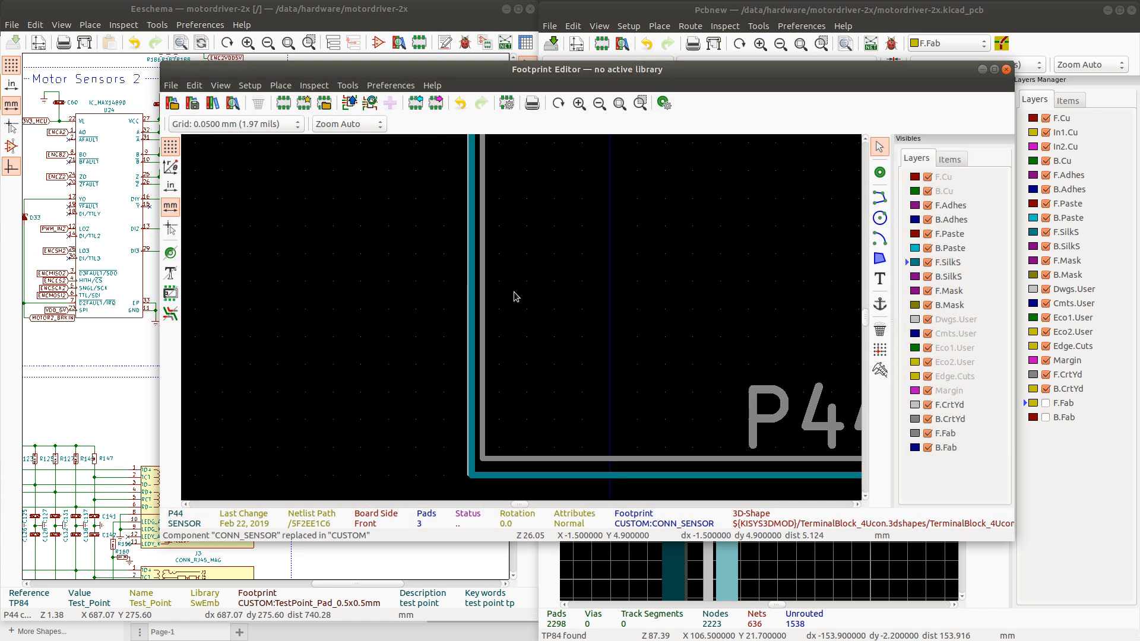
click(484, 287)
drag(481, 462, 478, 463)
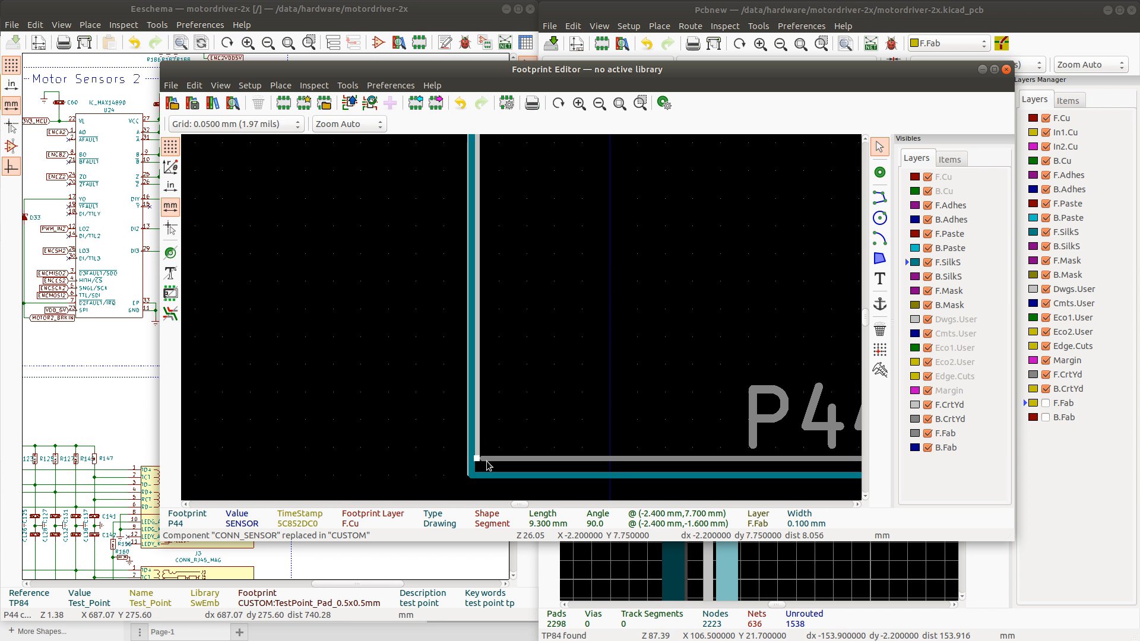
click(498, 443)
click(478, 457)
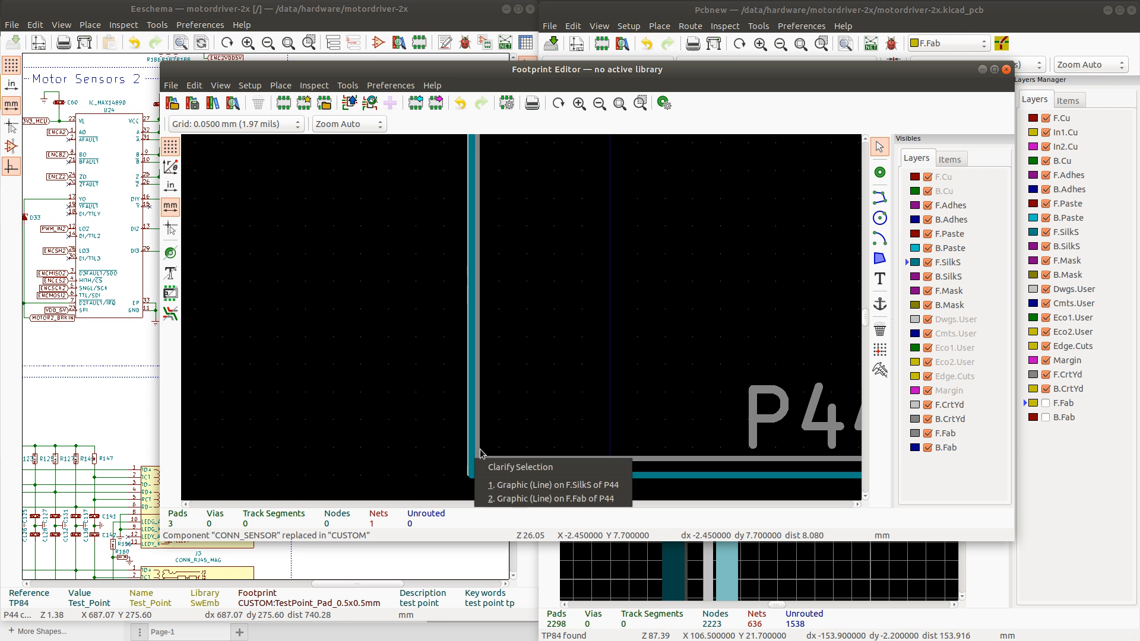
click(480, 448)
click(477, 439)
mouse_move(477, 459)
mouse_down()
mouse_move(477, 469)
mouse_move(481, 447)
mouse_move(477, 457)
mouse_up()
click(490, 447)
Extend the lower F.Fab line to X 9.35 mm and move the right F.Fab line to X 9.35 mm with its lower end at Y 7.9 mm
scroll(616, 459, down, 3)
scroll(664, 321, up, 4)
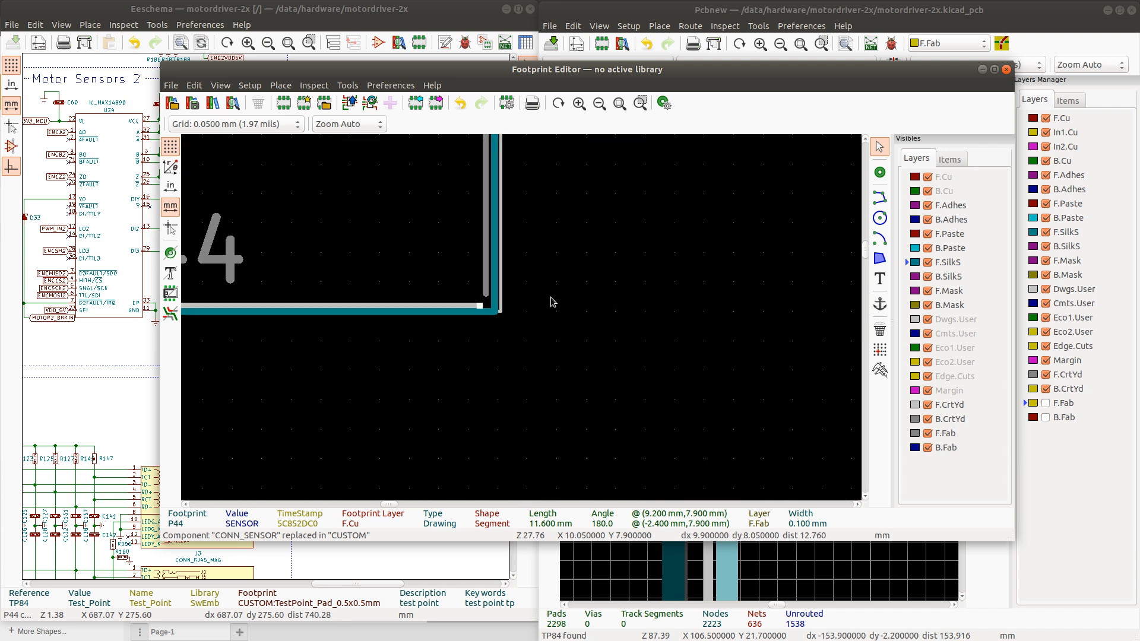
scroll(511, 329, up, 1)
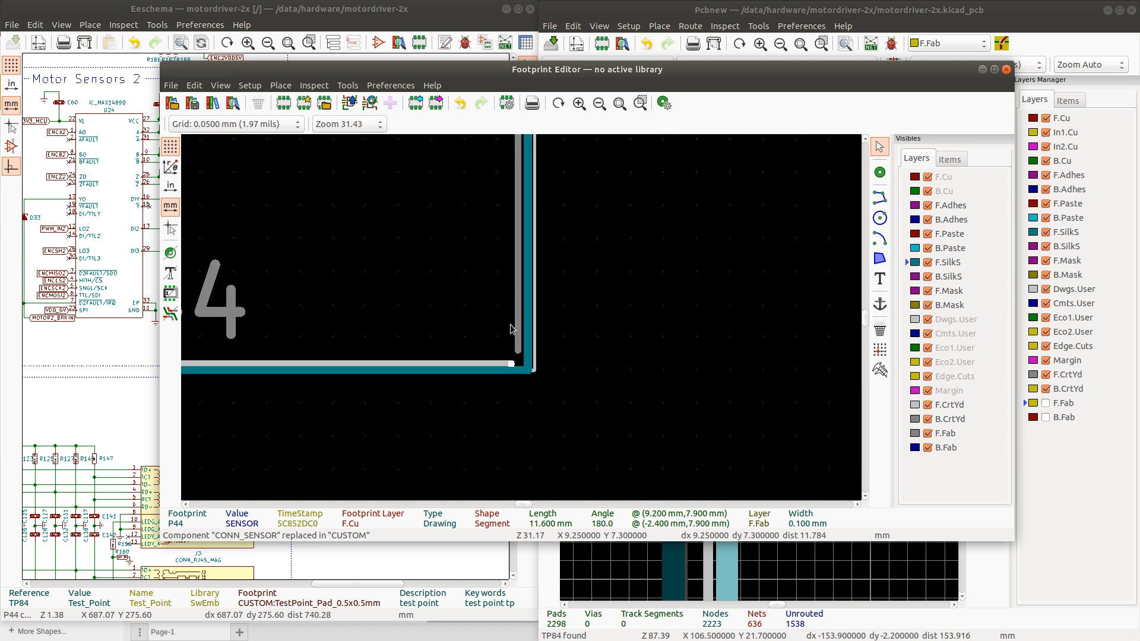
drag(512, 363, 522, 367)
click(519, 358)
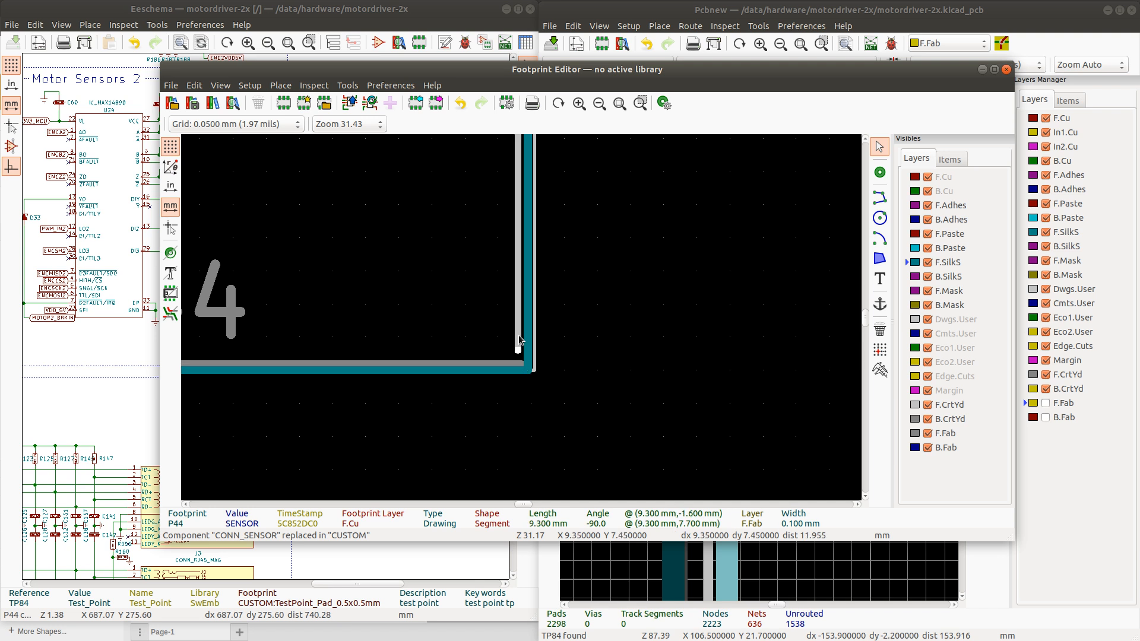
drag(520, 357, 522, 363)
Join the upper F.Fab line and the right F.Fab line above pad 3 at X 9.35, Y -1.6 mm
key(Home)
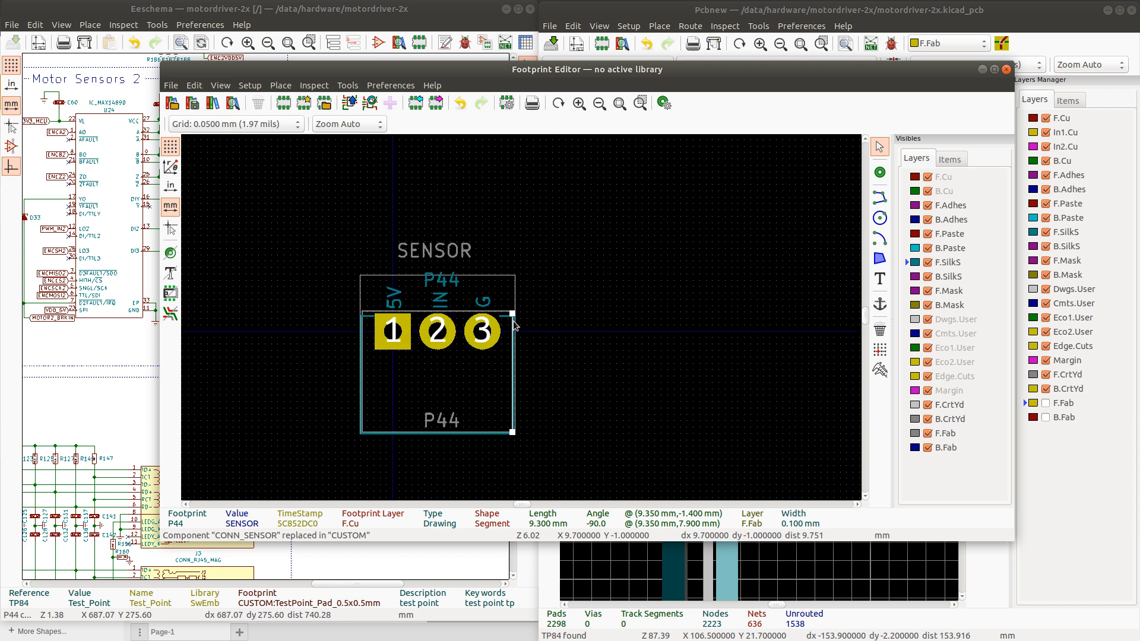
scroll(522, 319, up, 5)
drag(515, 281, 518, 270)
click(503, 269)
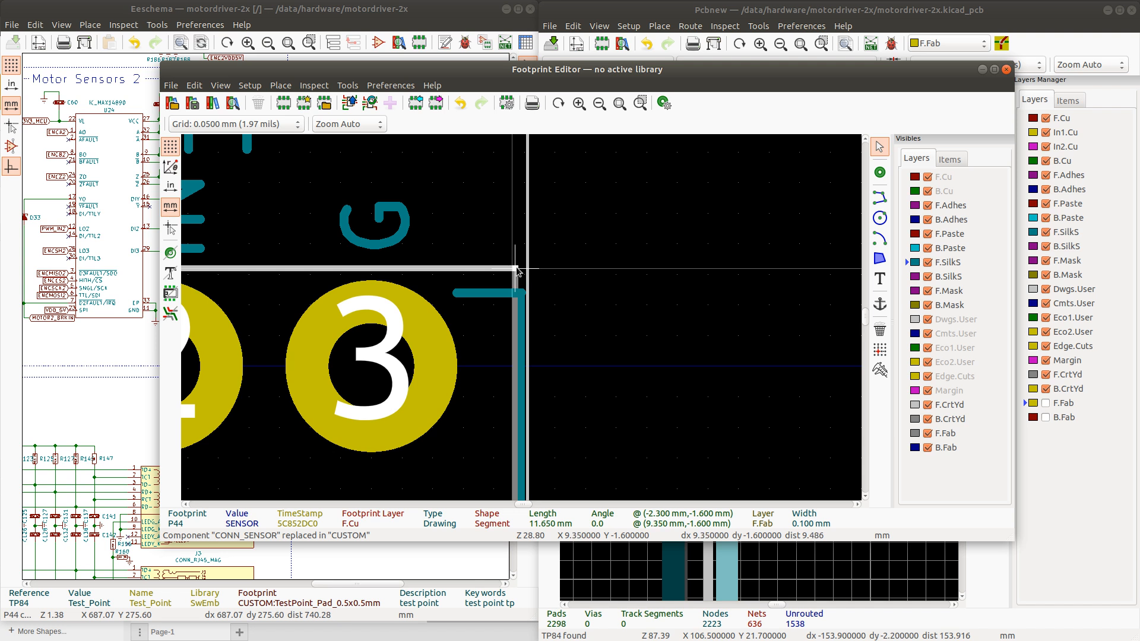
Set the item thickness of the short F.SilkS segment near pad 3 to 0.12 mm
click(505, 297)
click(482, 294)
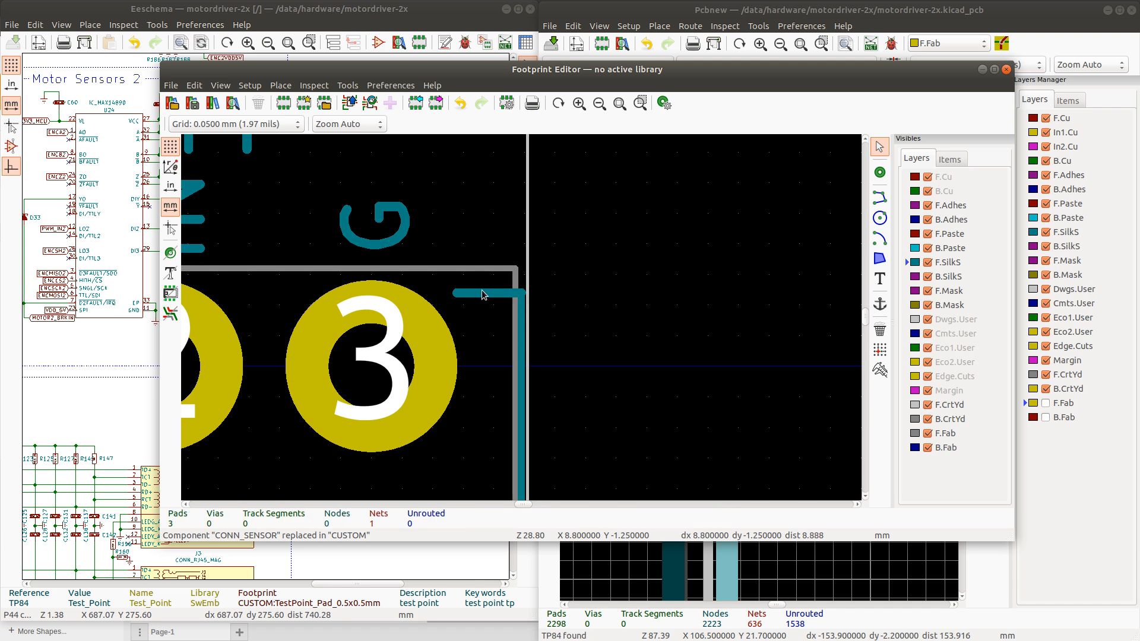
click(490, 296)
double_click(490, 296)
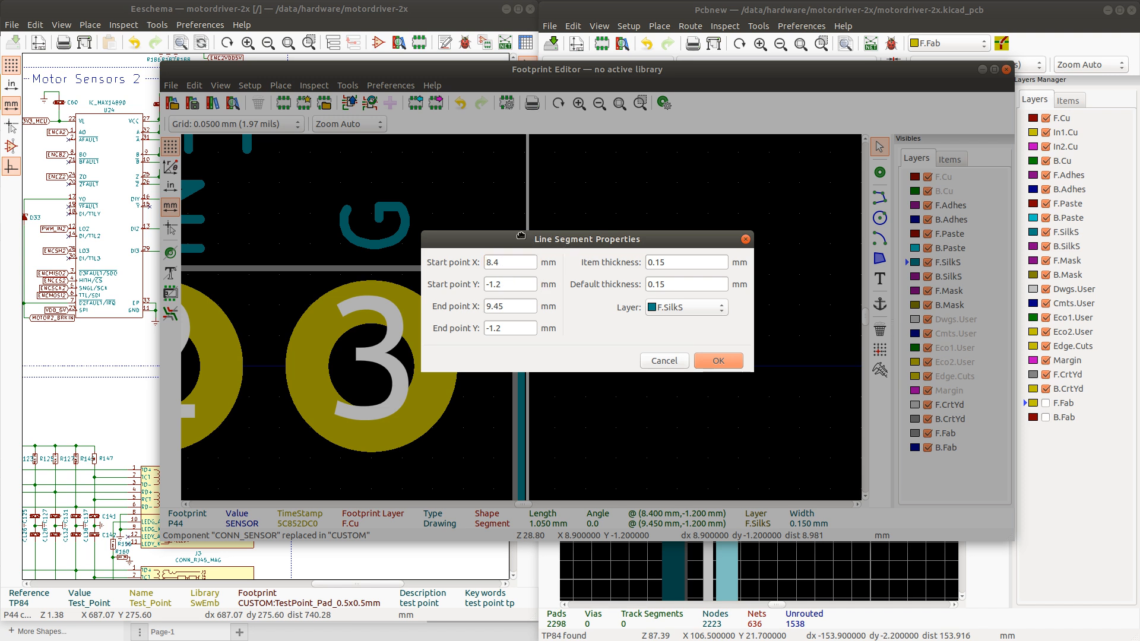
drag(528, 239, 591, 257)
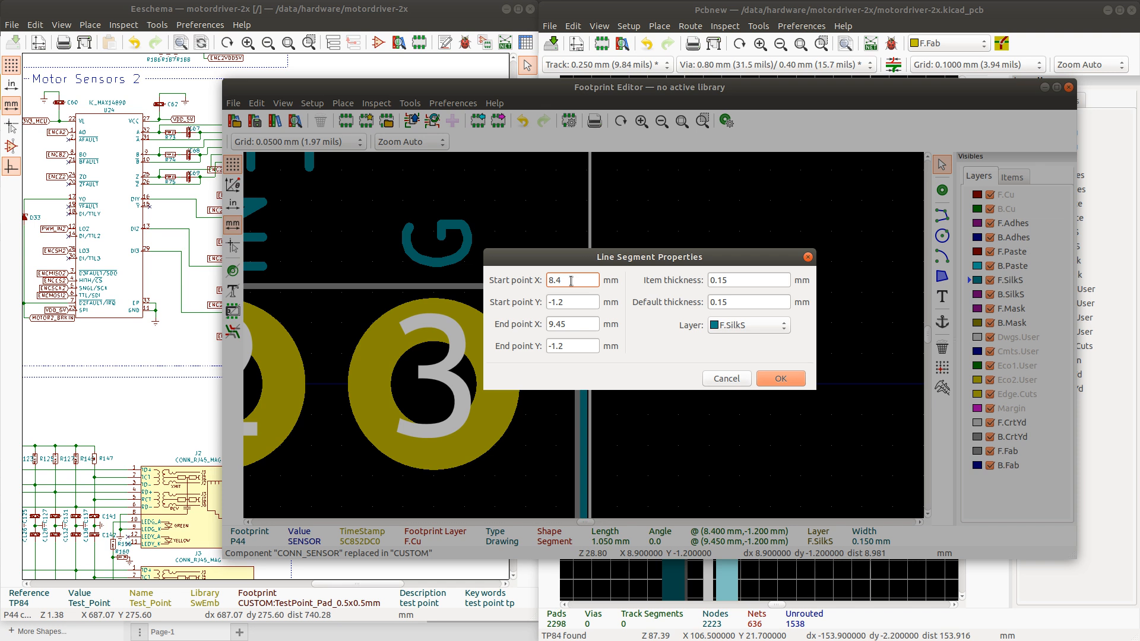
click(725, 284)
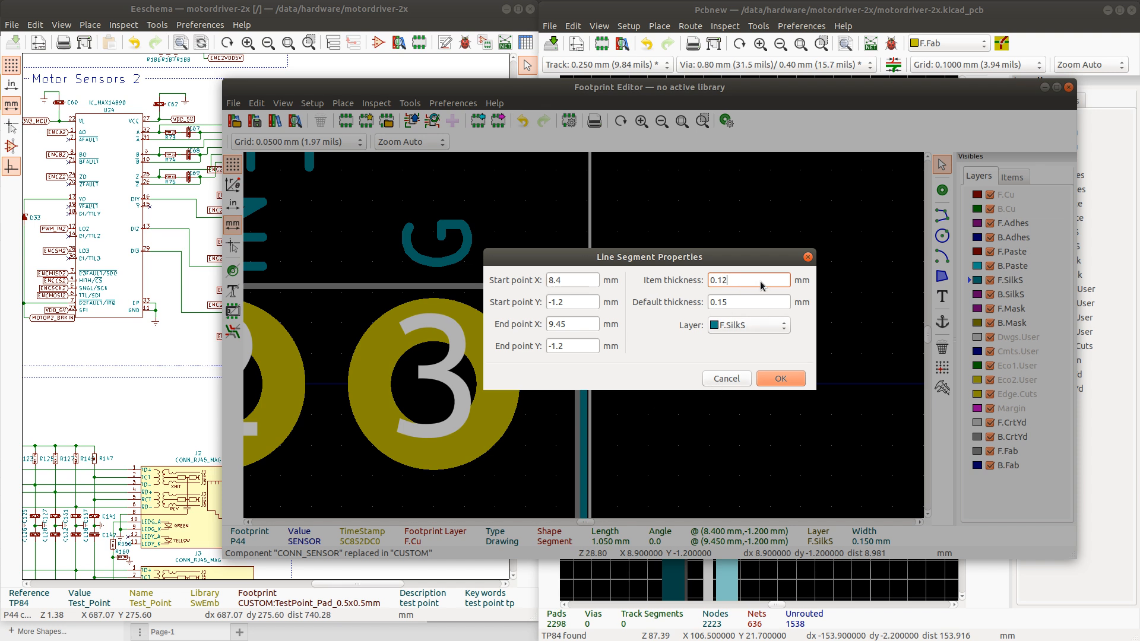
text(2)
key(Return)
click(635, 300)
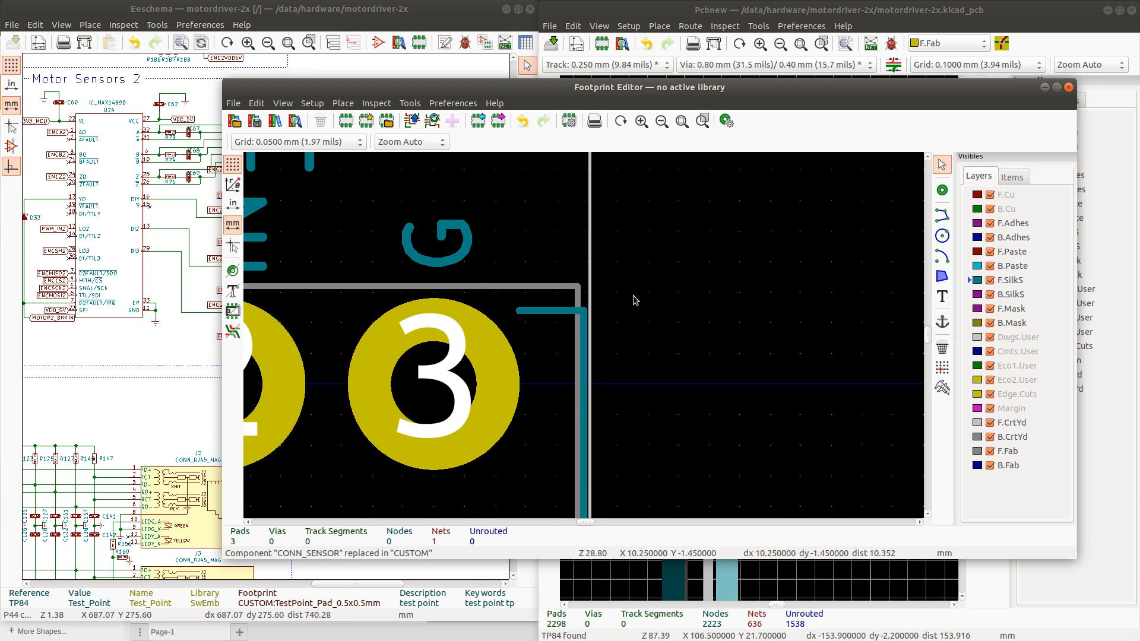
Save the corrected CONN_SENSOR footprint over the existing one in the CUSTOM library
key(Home)
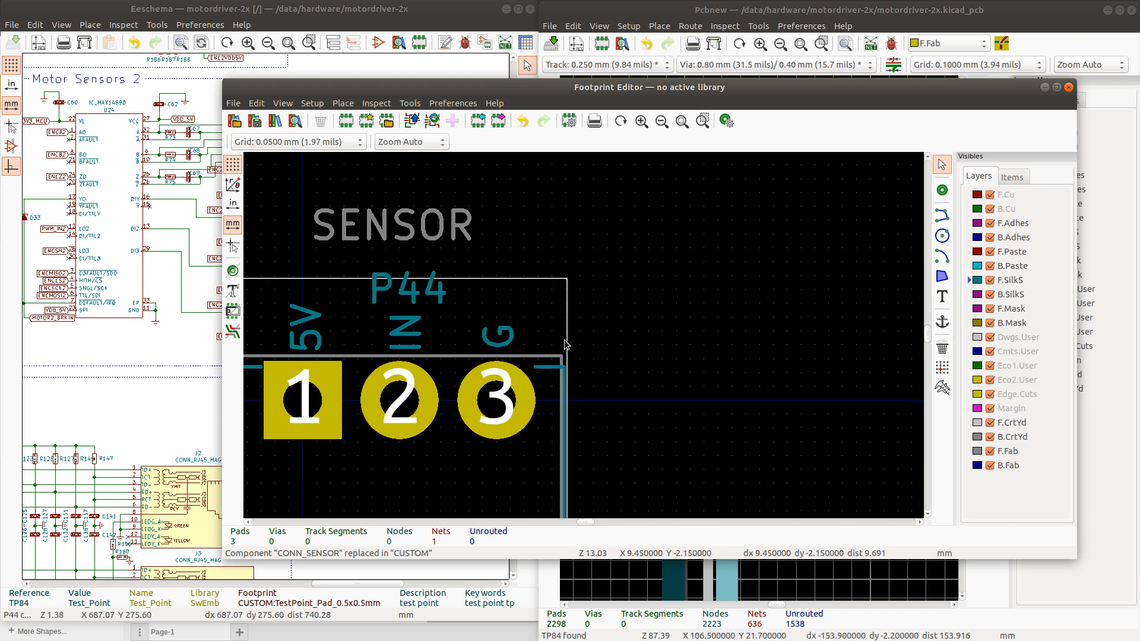
key(ctrl+s)
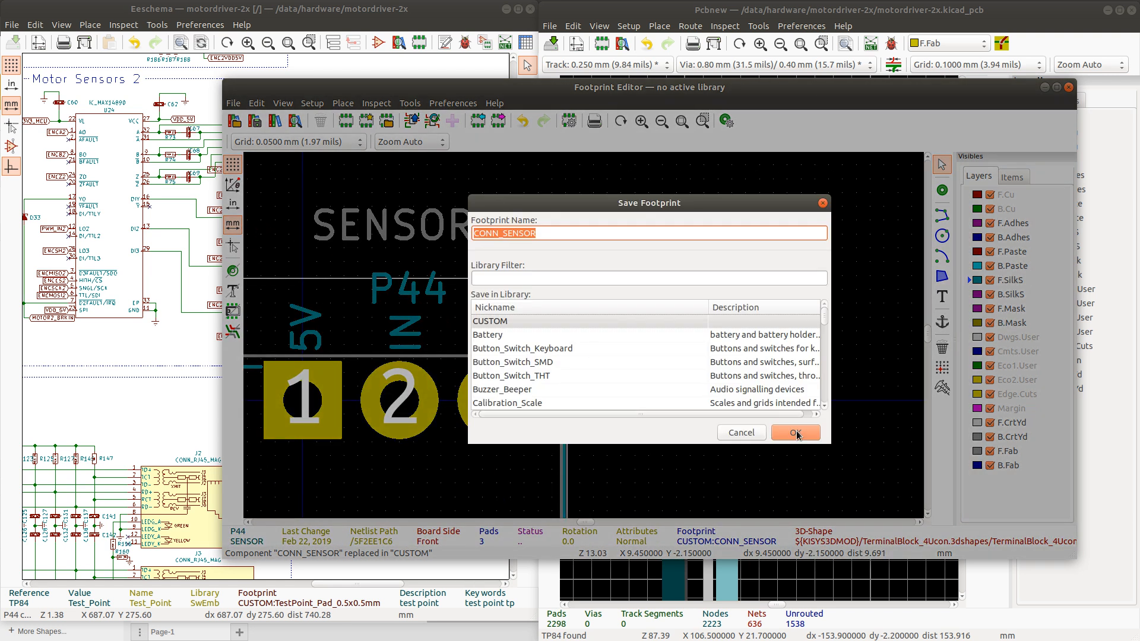
click(797, 434)
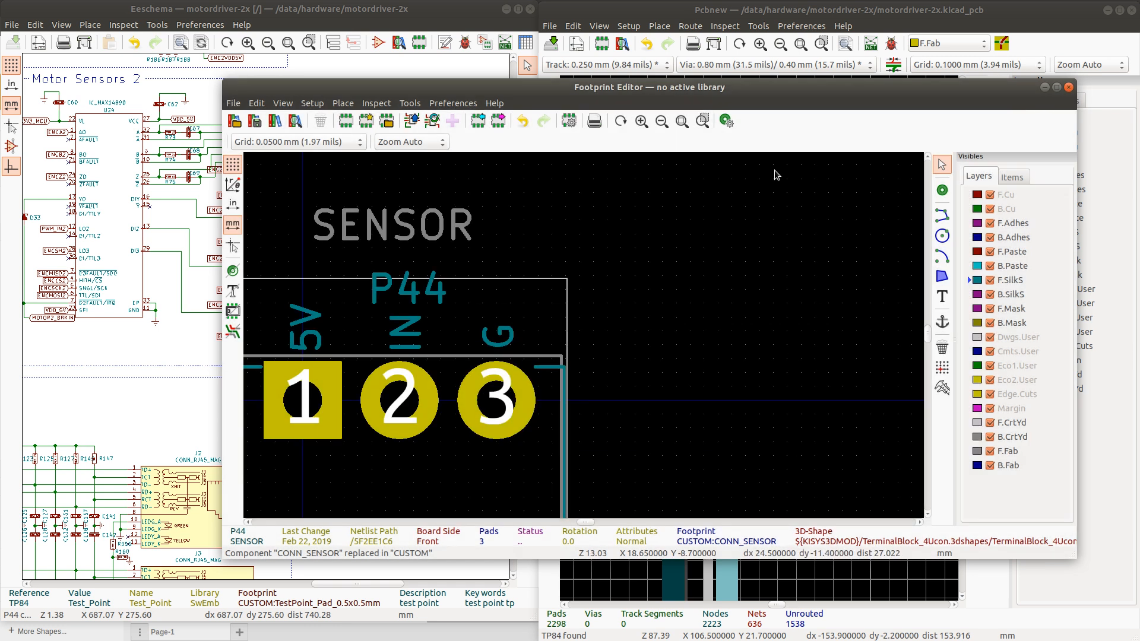
Move the SENSOR value text inside the footprint outline, just below pad 2
scroll(573, 341, down, 4)
click(585, 311)
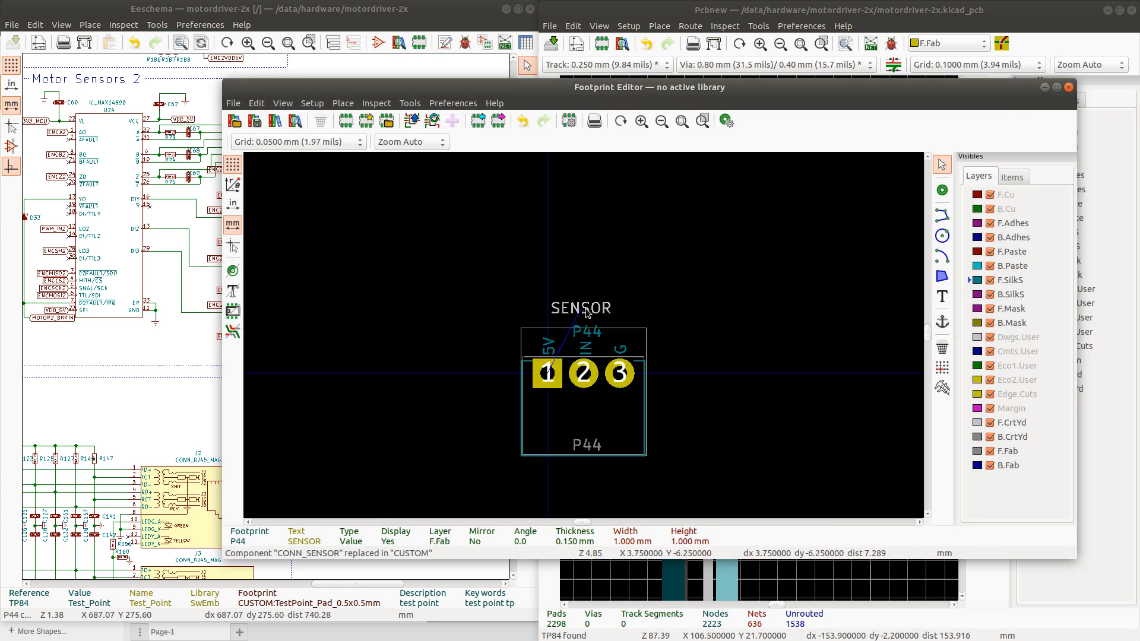
drag(585, 311, 587, 396)
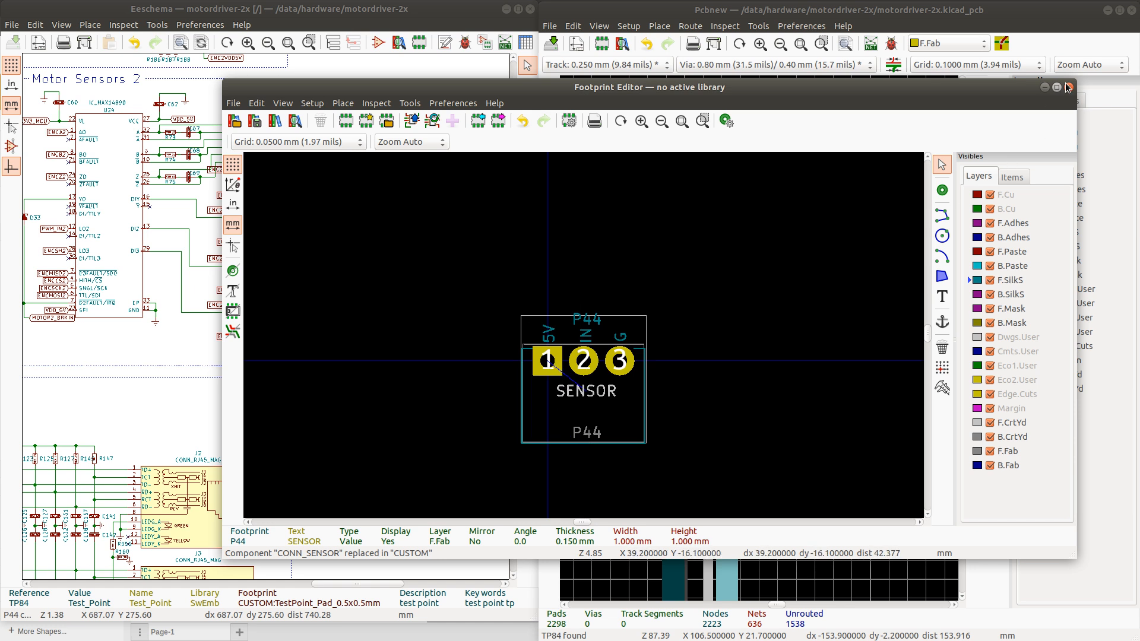
Close the Footprint Editor and save the edited footprint as CONN_SENSOR in the CUSTOM library
click(1069, 88)
click(597, 351)
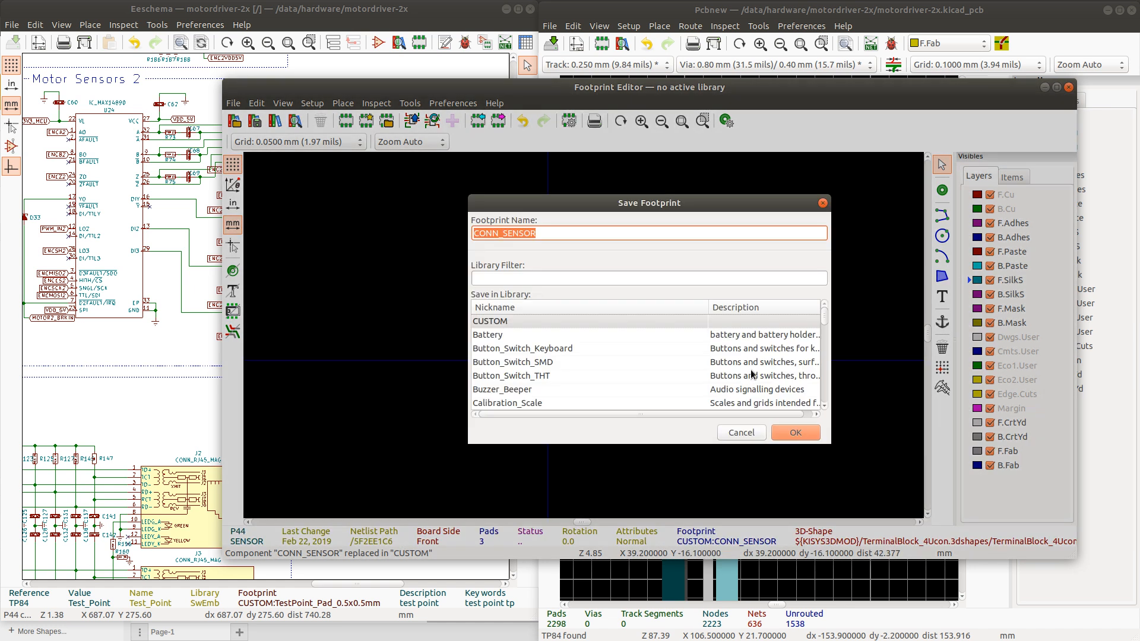
click(794, 432)
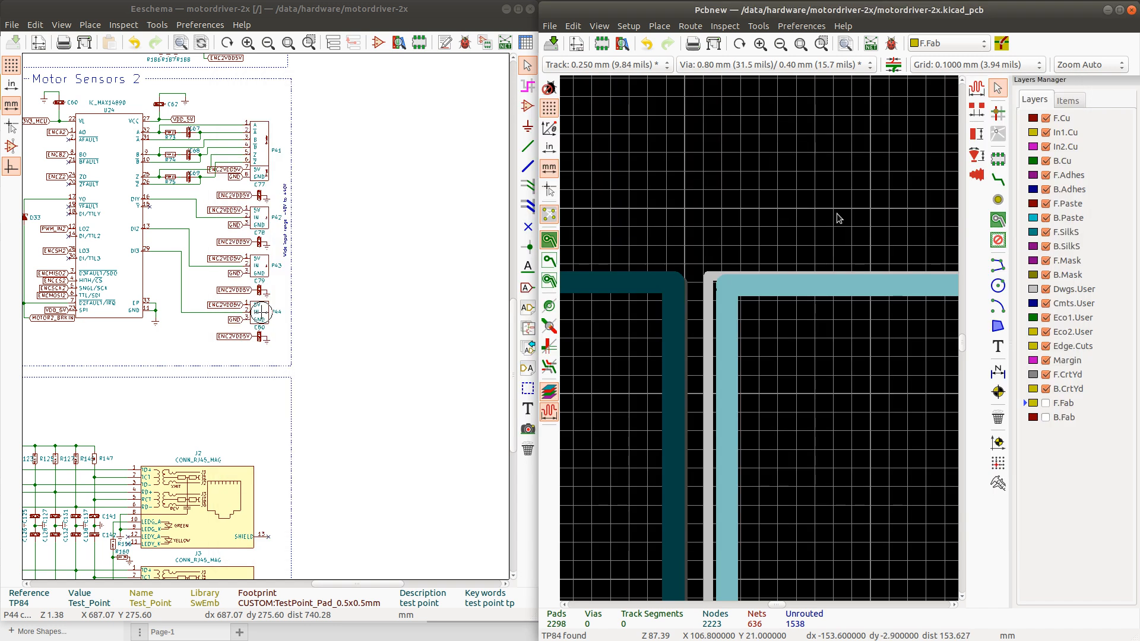
Update all board footprints with the identifier CUSTOM:CONN_SENSOR from the library
right_click(863, 370)
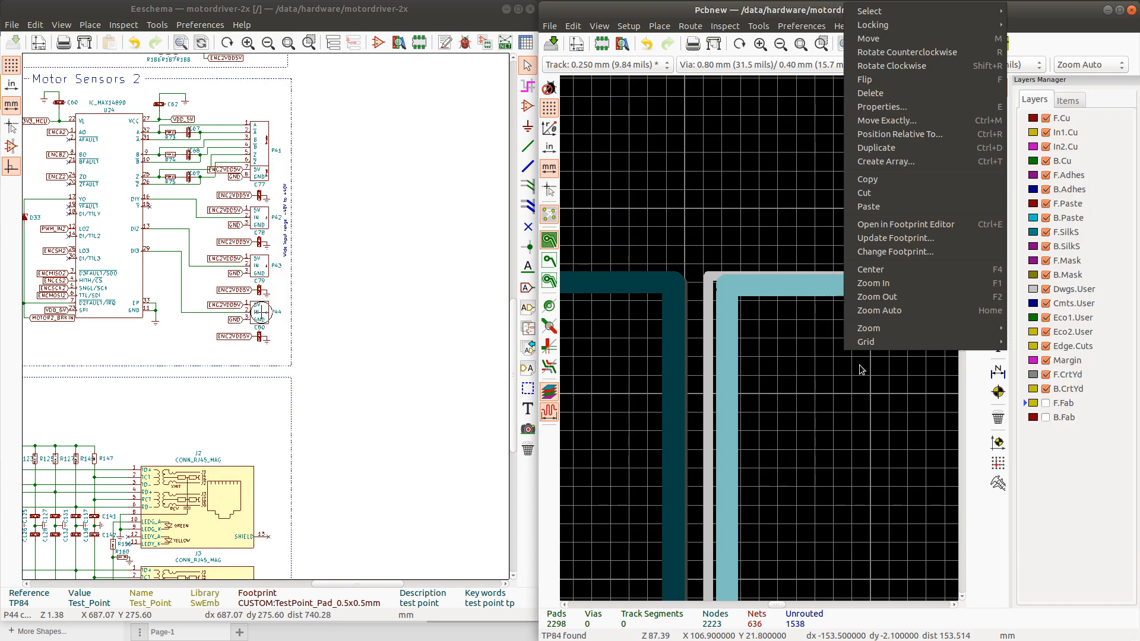
click(881, 238)
click(948, 482)
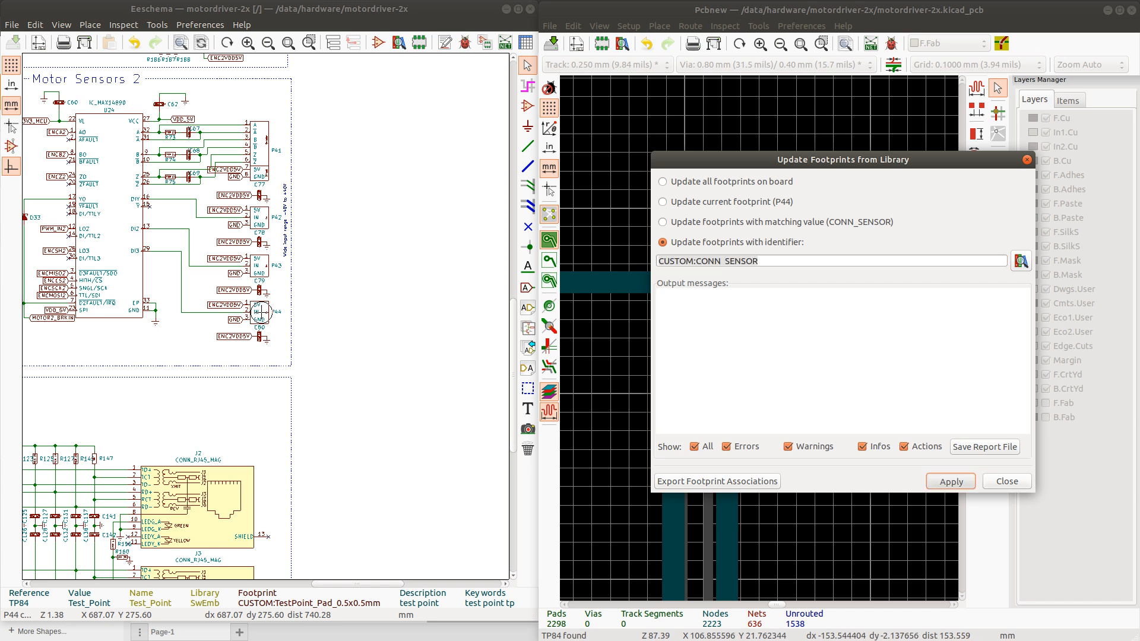
key(Escape)
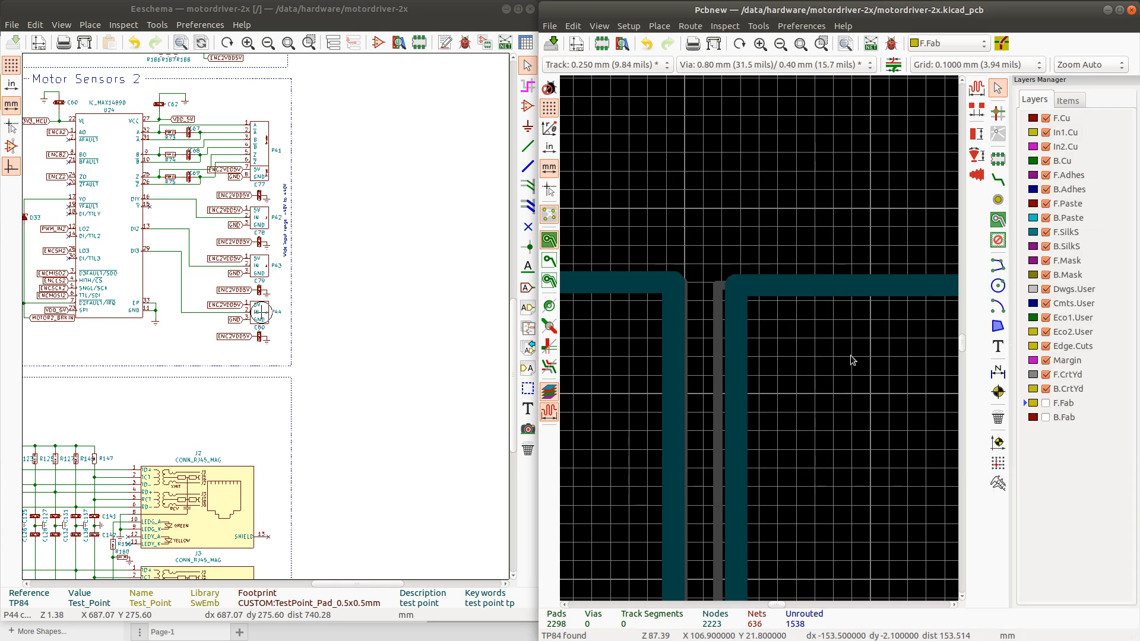
Select the whole row of connectors along the board's upper edge and align them to the top
scroll(795, 338, down, 1)
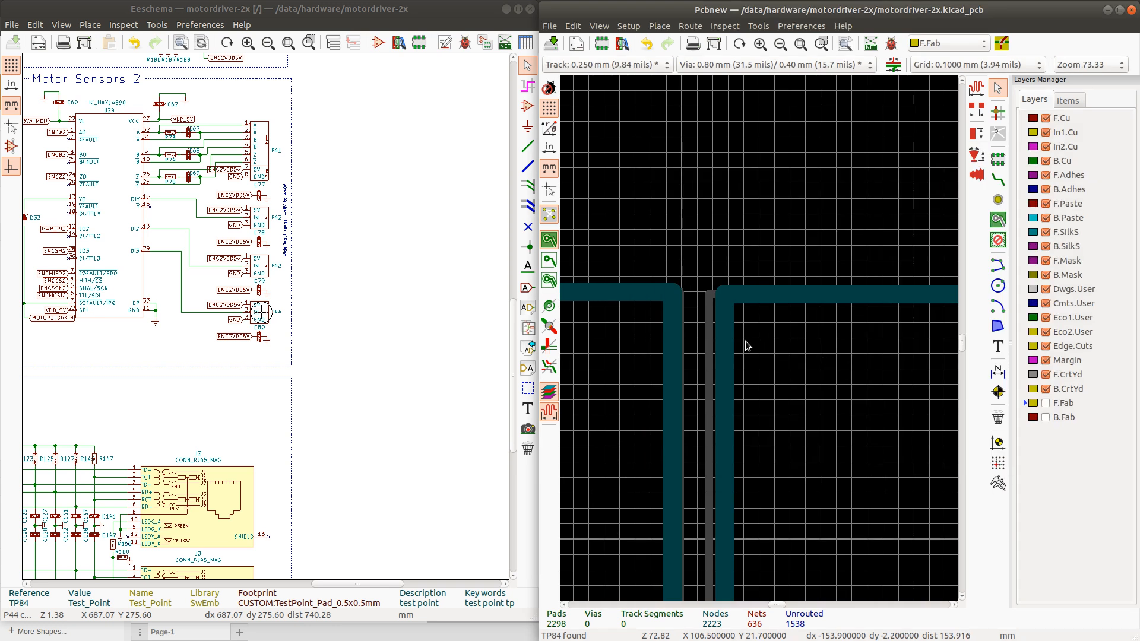
scroll(748, 348, down, 15)
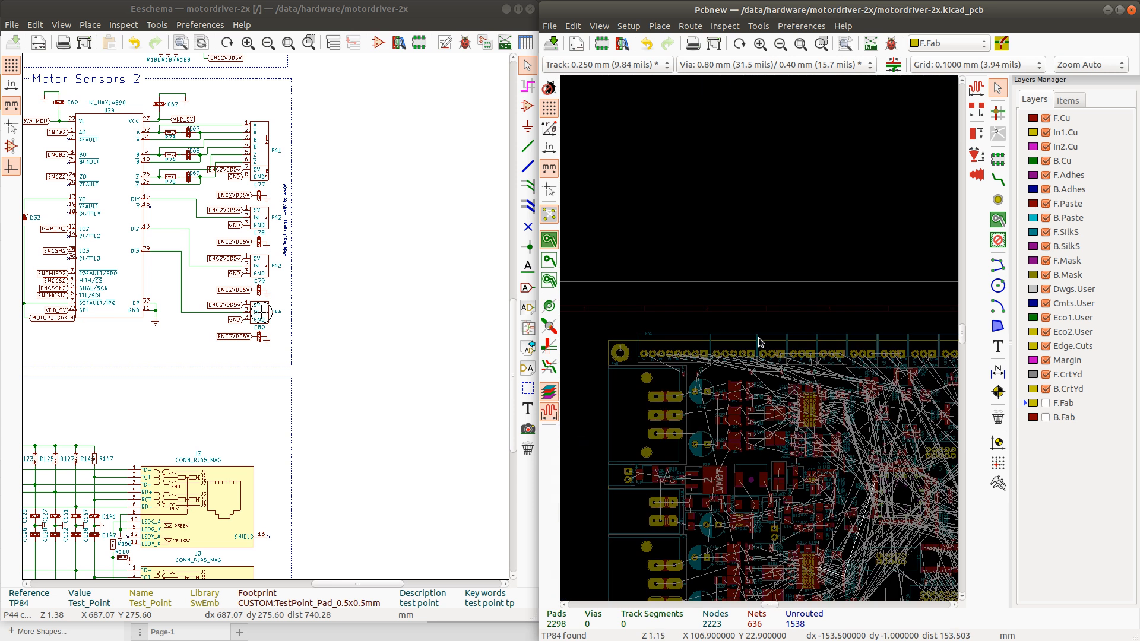
scroll(921, 367, down, 2)
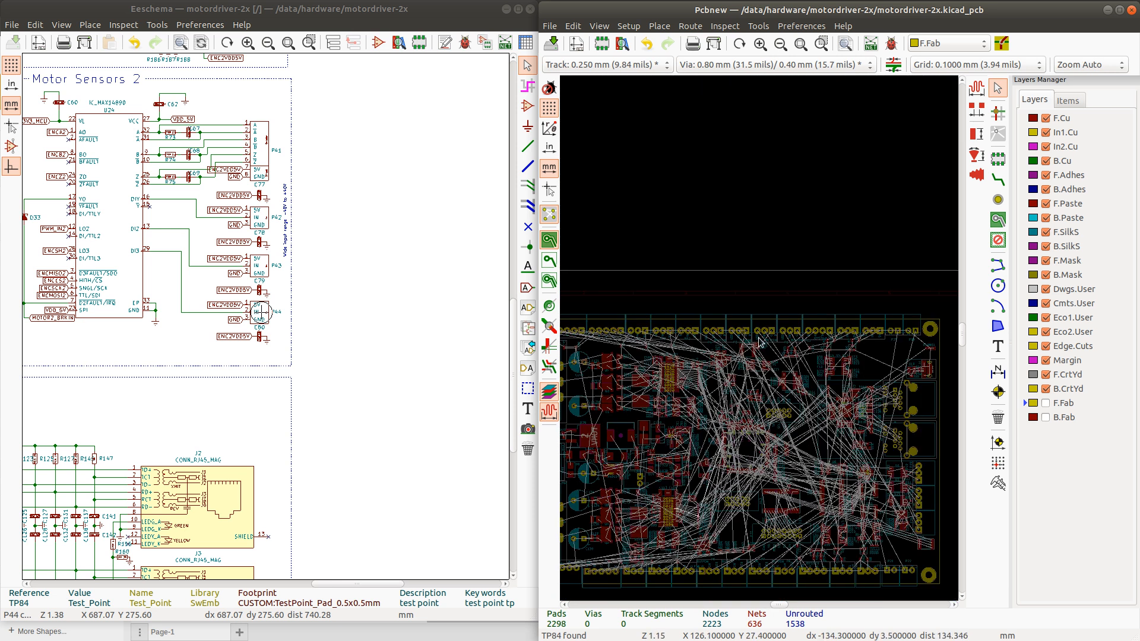
scroll(759, 343, down, 1)
click(652, 338)
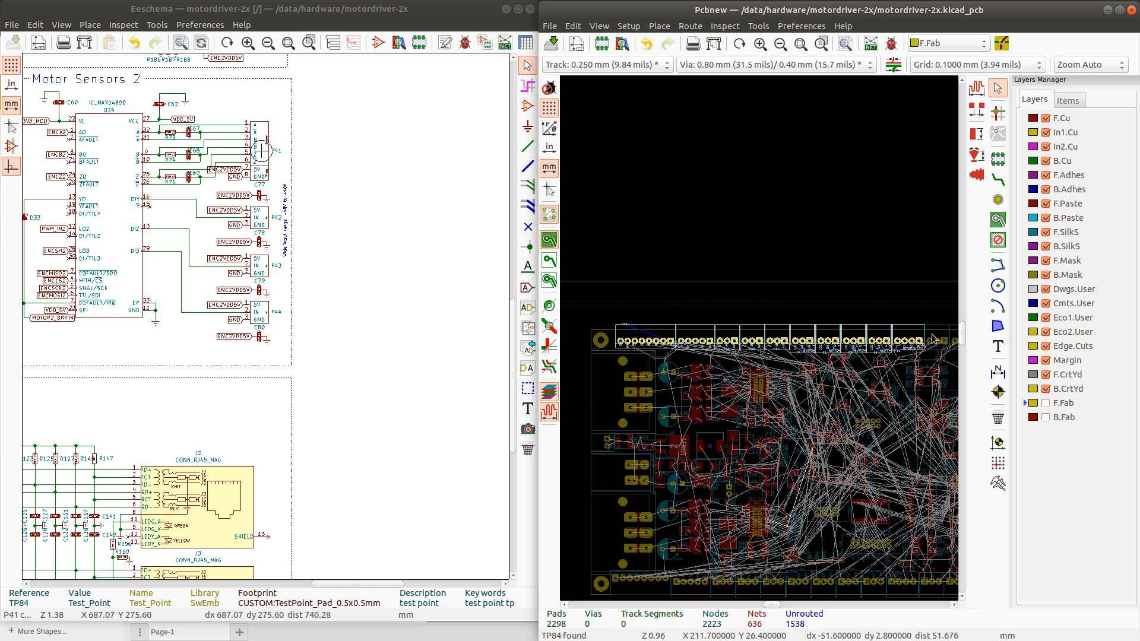
scroll(937, 338, down, 1)
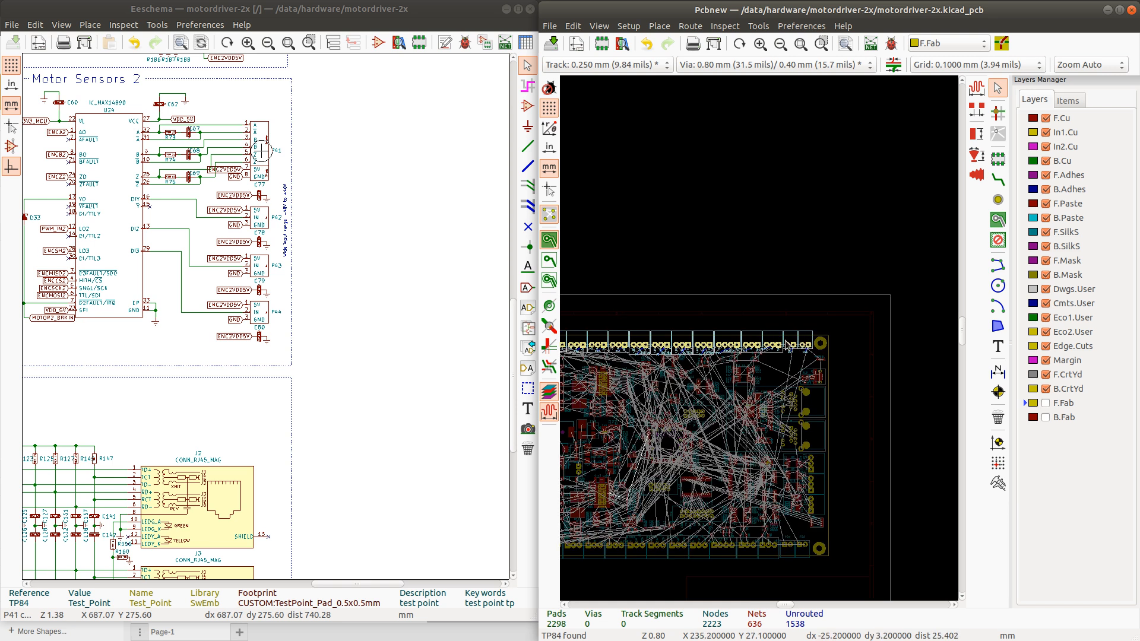
right_click(787, 343)
mouse_move(847, 242)
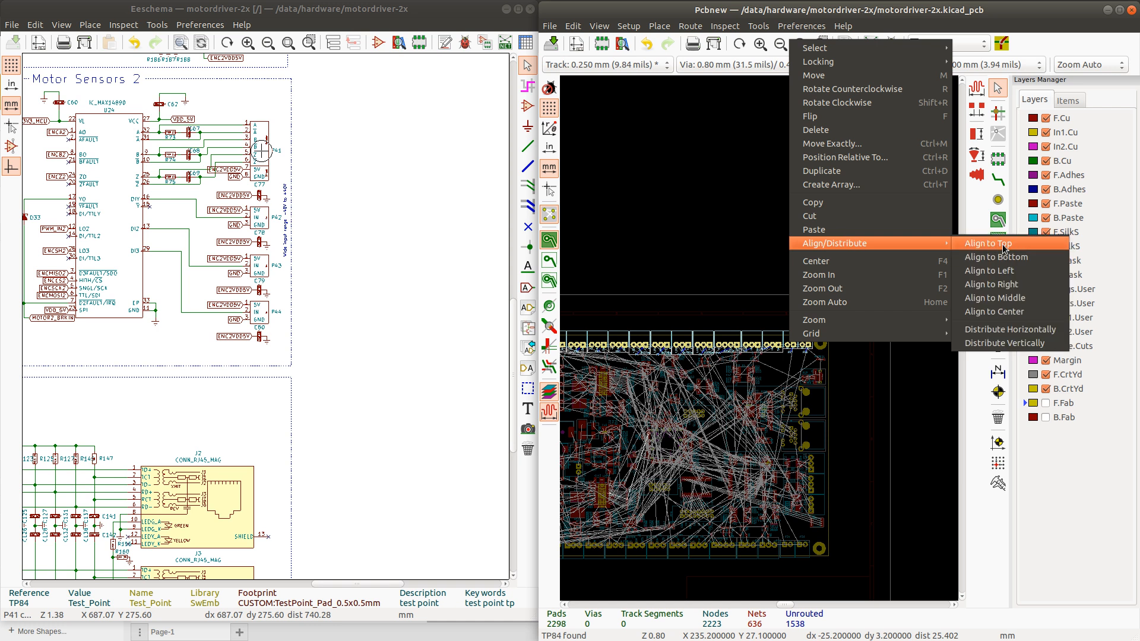
click(785, 342)
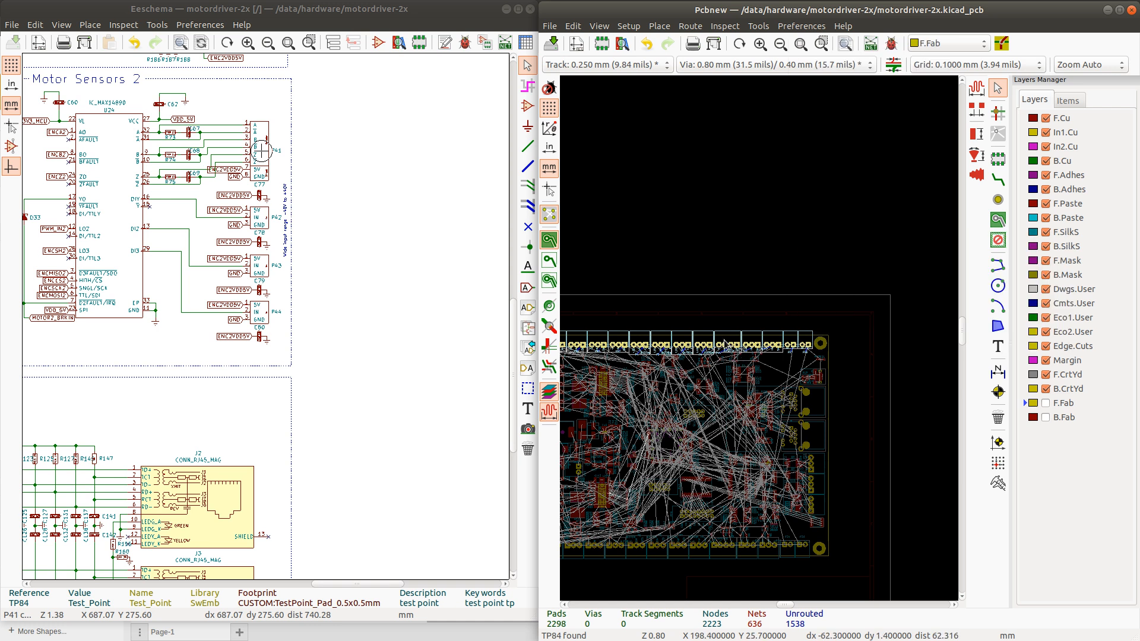
Distribute the selected upper-edge connectors horizontally
right_click(728, 343)
mouse_move(819, 243)
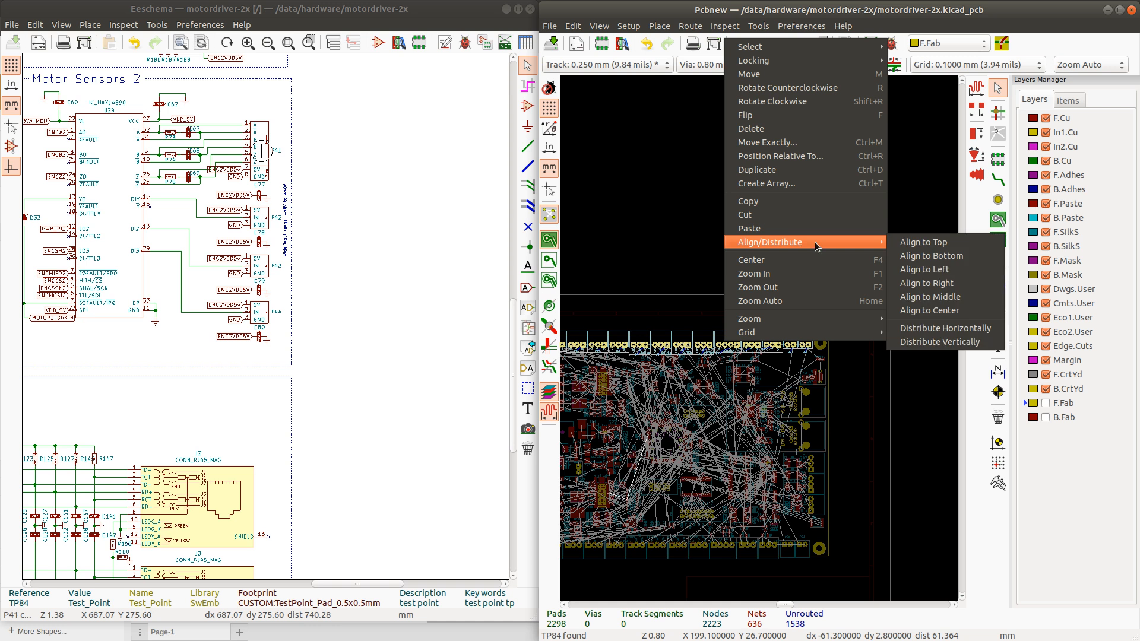
click(943, 326)
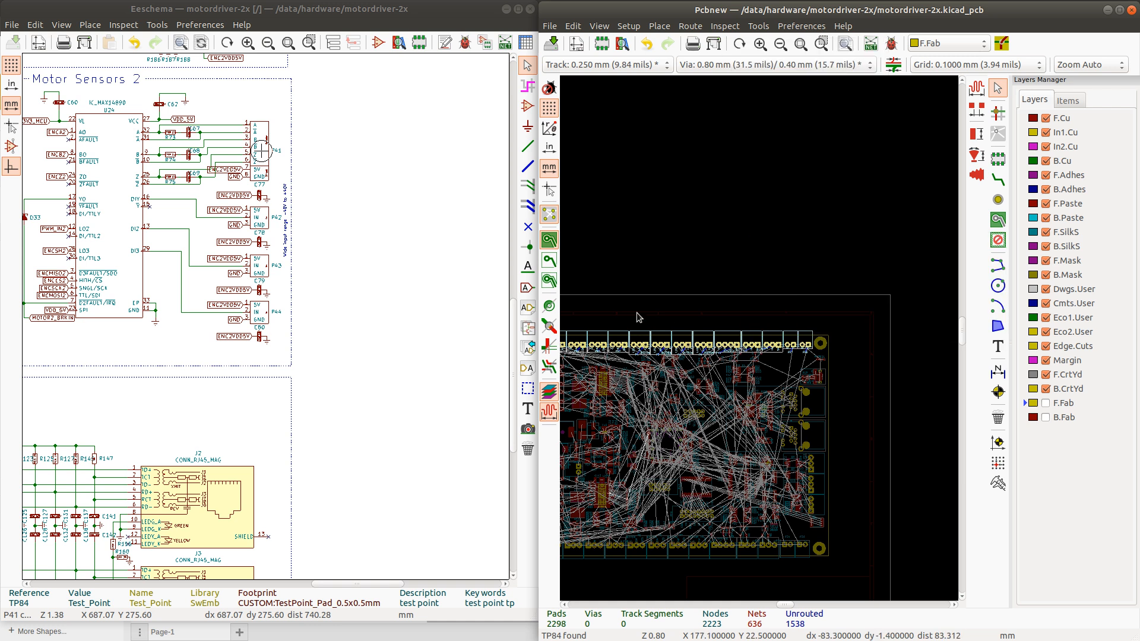
Move the selected connector row down so its outlines sit just inside the board's upper edge line
scroll(762, 343, up, 3)
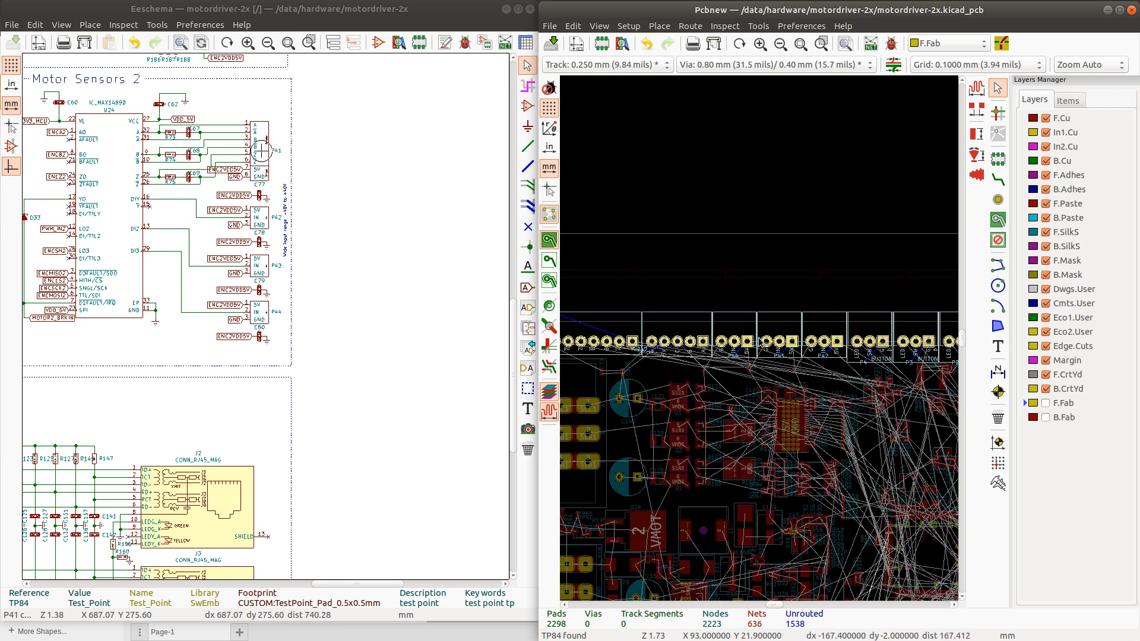
scroll(762, 343, up, 3)
scroll(693, 361, down, 1)
scroll(640, 360, up, 1)
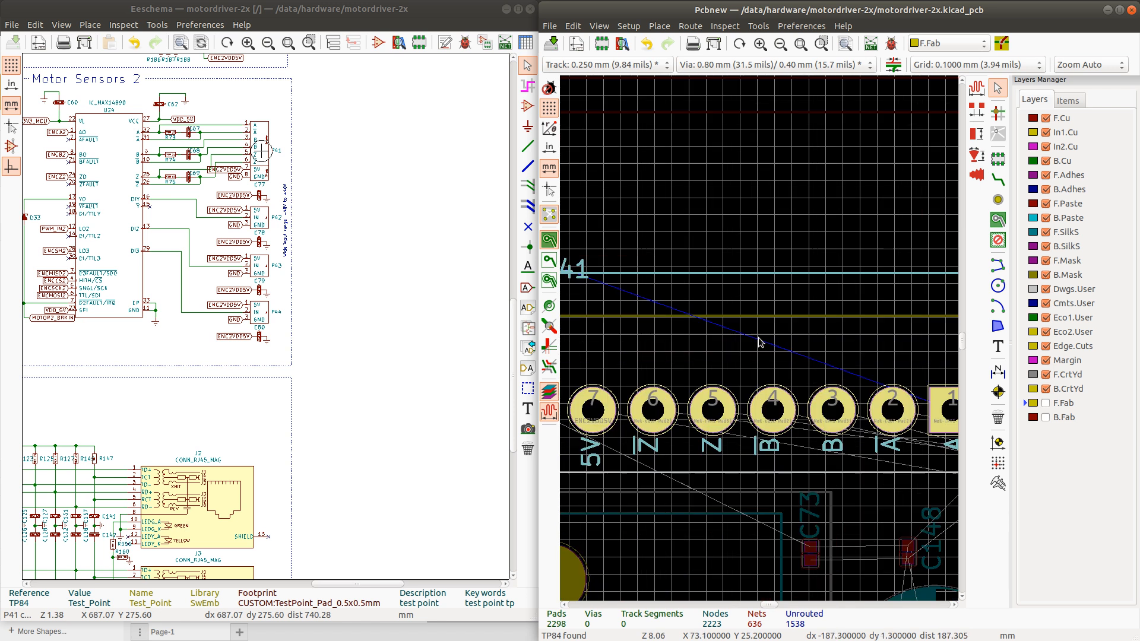
scroll(754, 326, down, 1)
scroll(757, 333, up, 1)
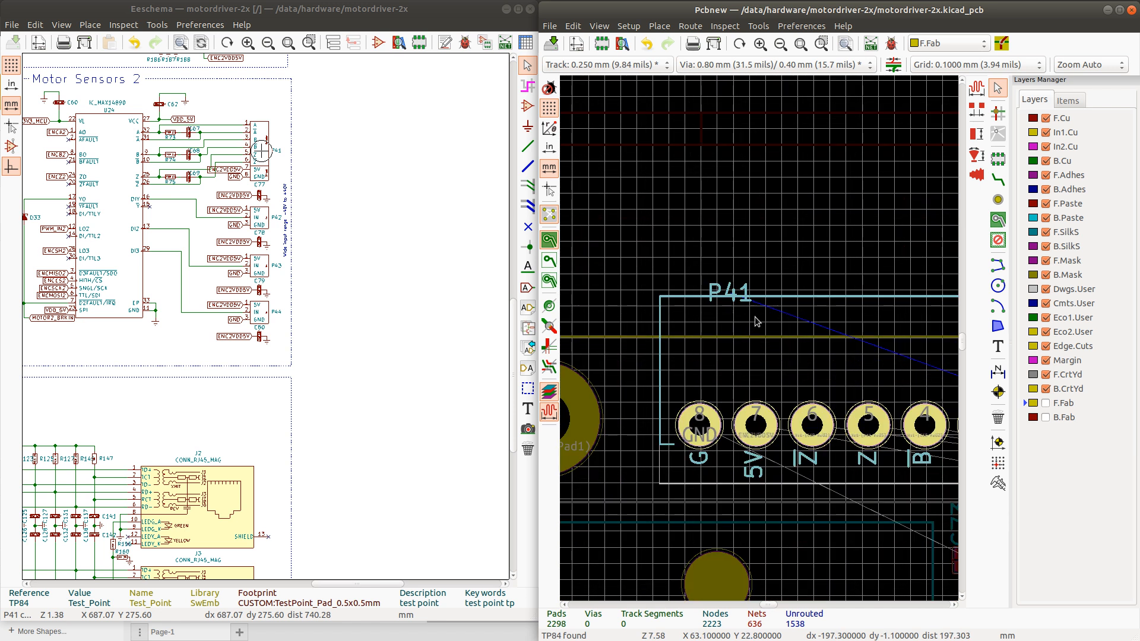
drag(721, 377, 719, 419)
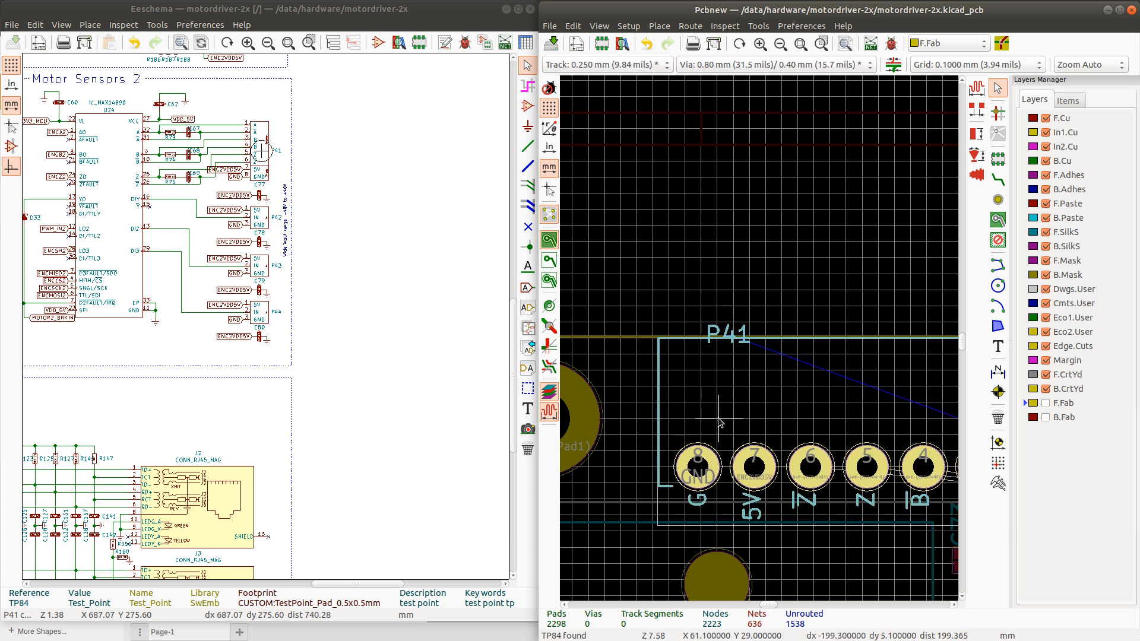
drag(720, 419, 719, 421)
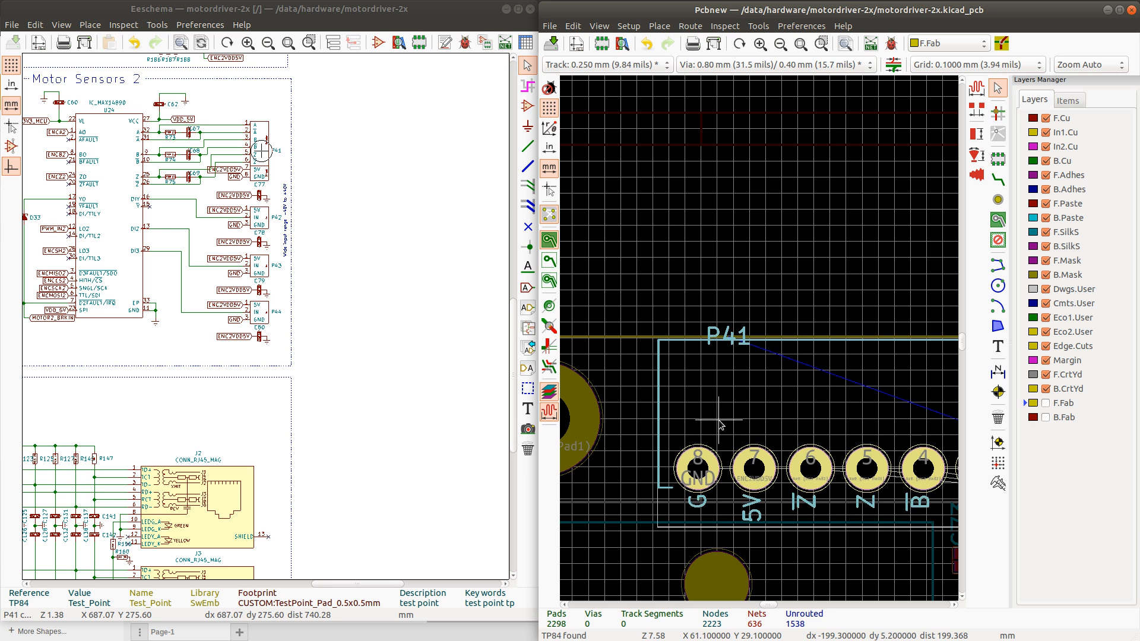
click(746, 417)
Examine the spacing and edge alignment of the connector row from P41 to P26, including the clearance to the corner mounting holes
scroll(780, 328, down, 4)
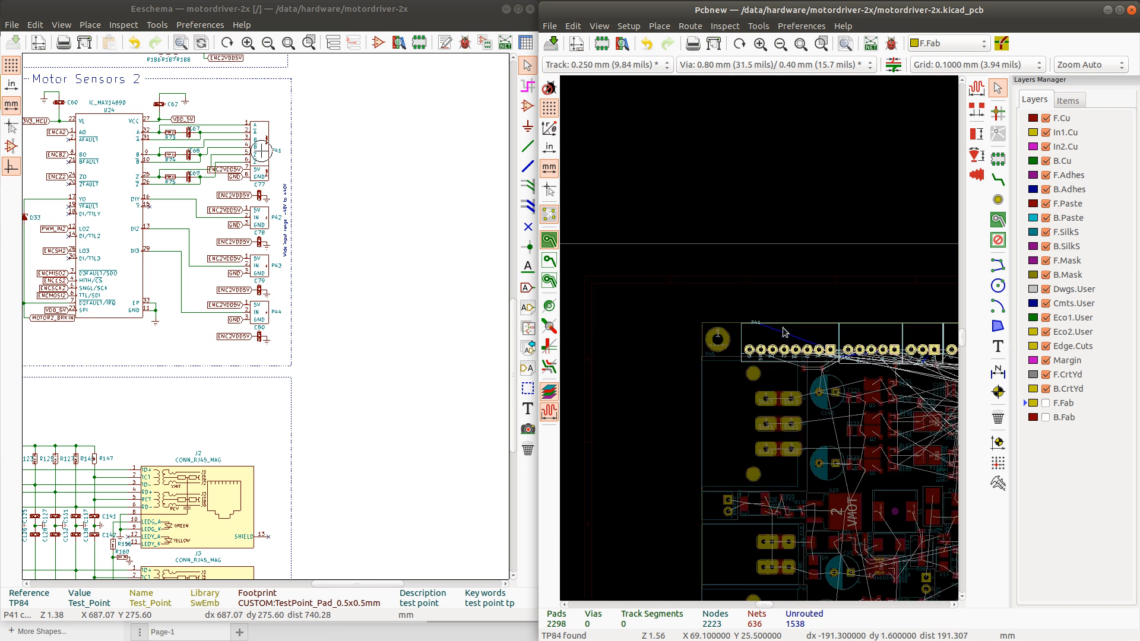
scroll(677, 335, down, 3)
scroll(751, 339, up, 2)
scroll(863, 332, up, 2)
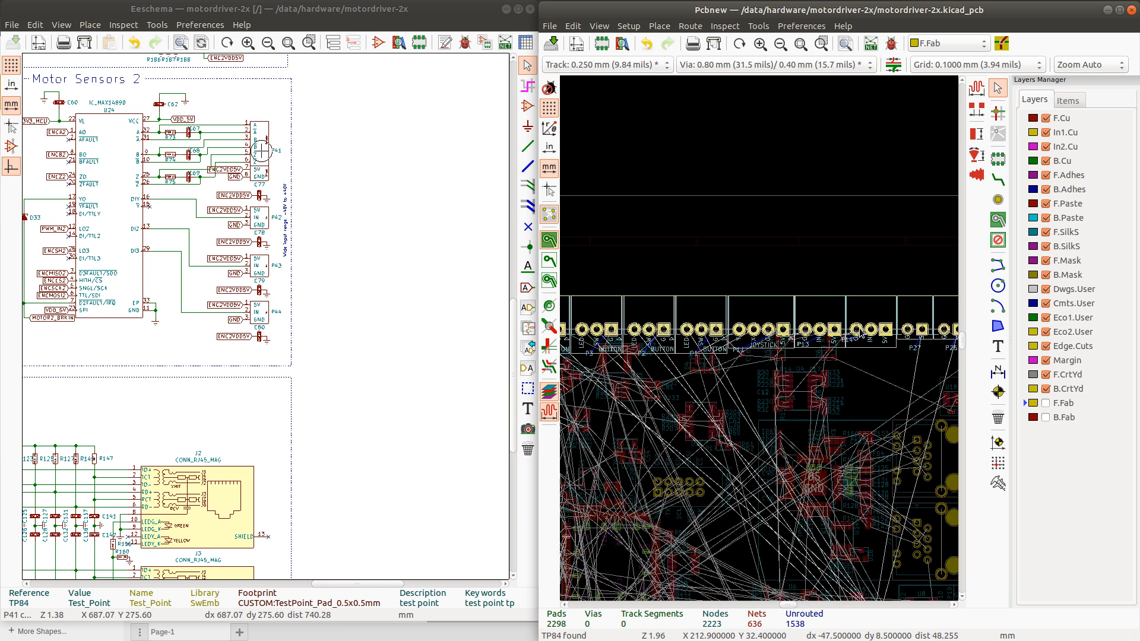
scroll(761, 343, up, 1)
scroll(756, 340, up, 1)
scroll(756, 340, up, 5)
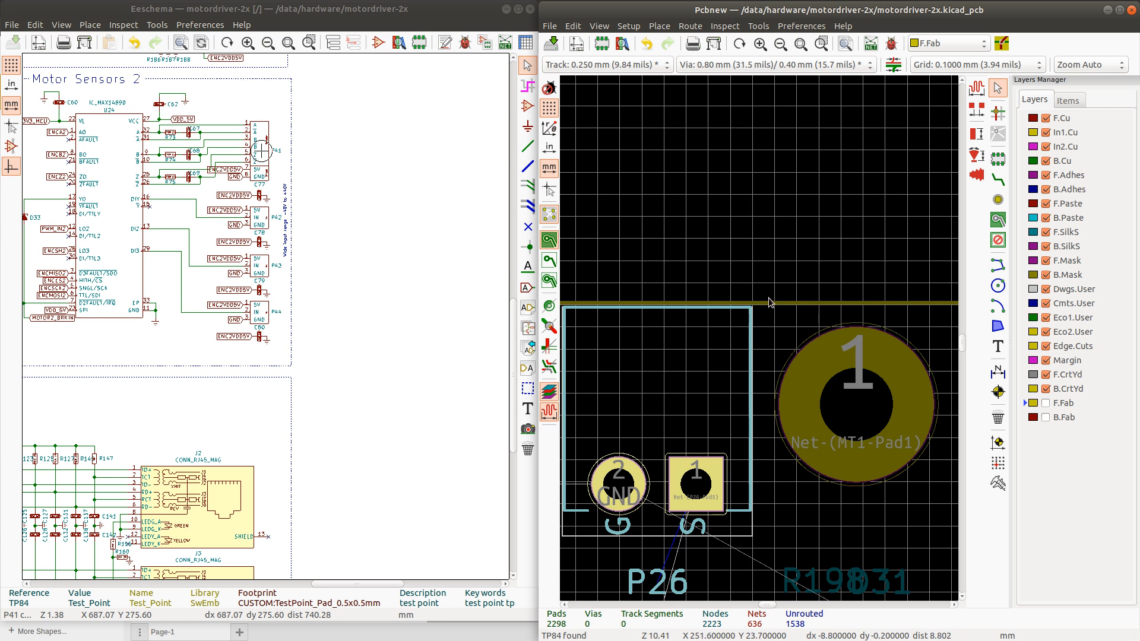
scroll(769, 310, down, 1)
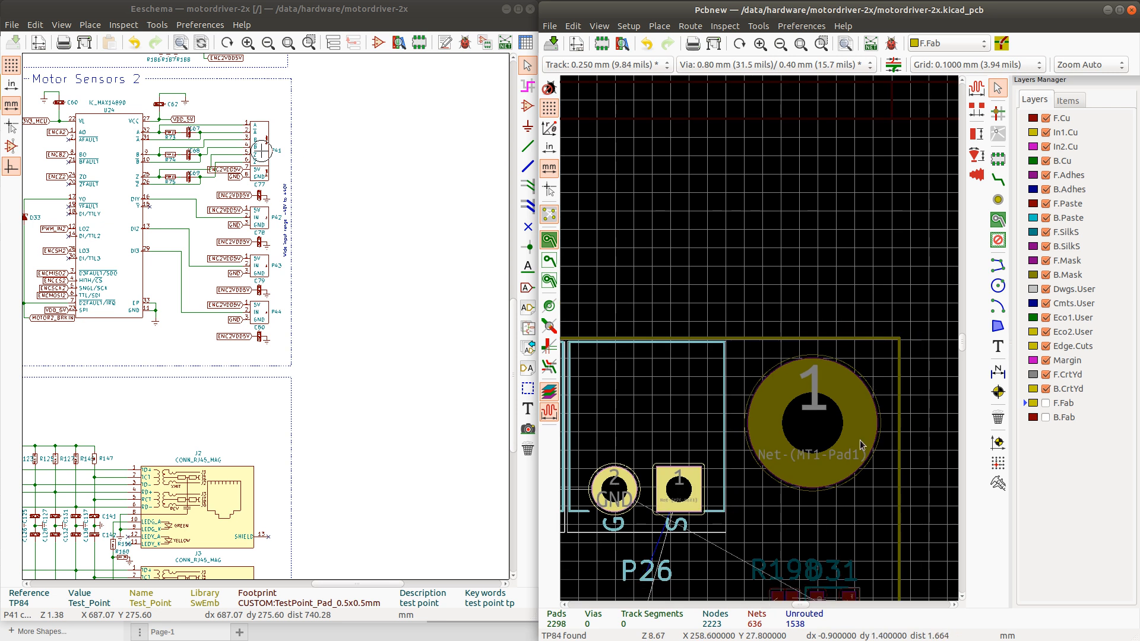
scroll(760, 343, down, 3)
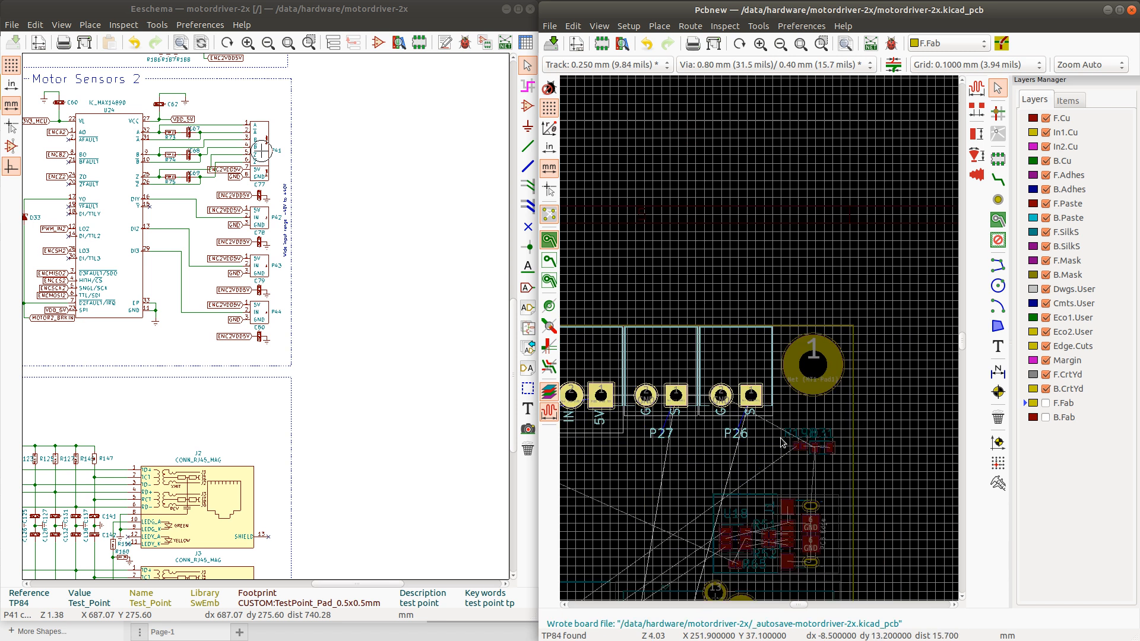
scroll(776, 443, up, 2)
scroll(761, 343, down, 3)
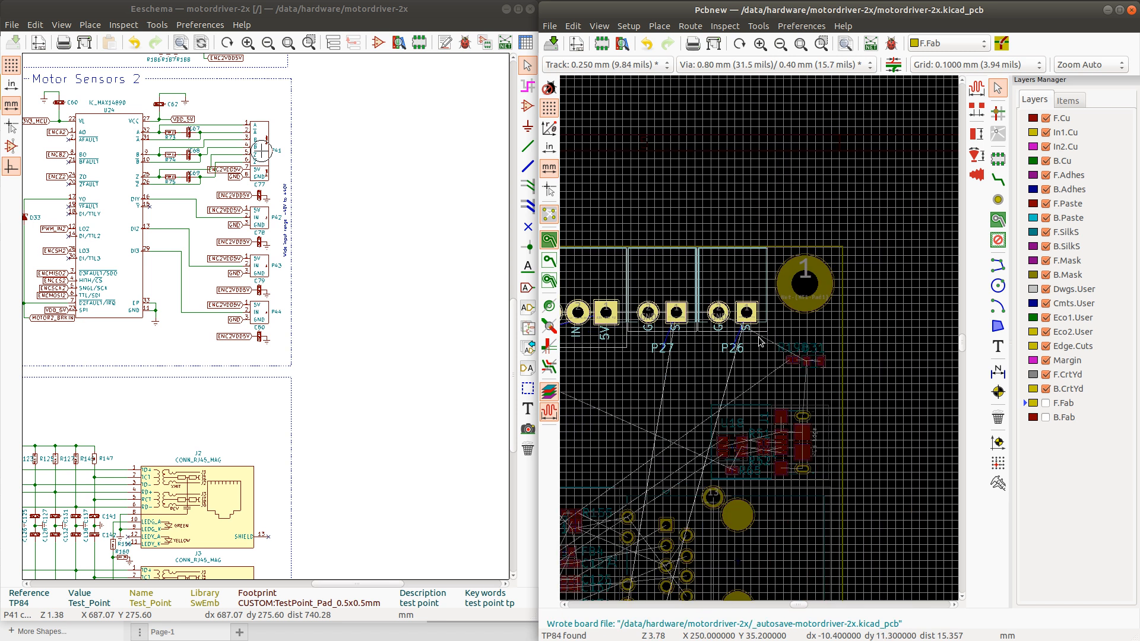
scroll(697, 321, down, 6)
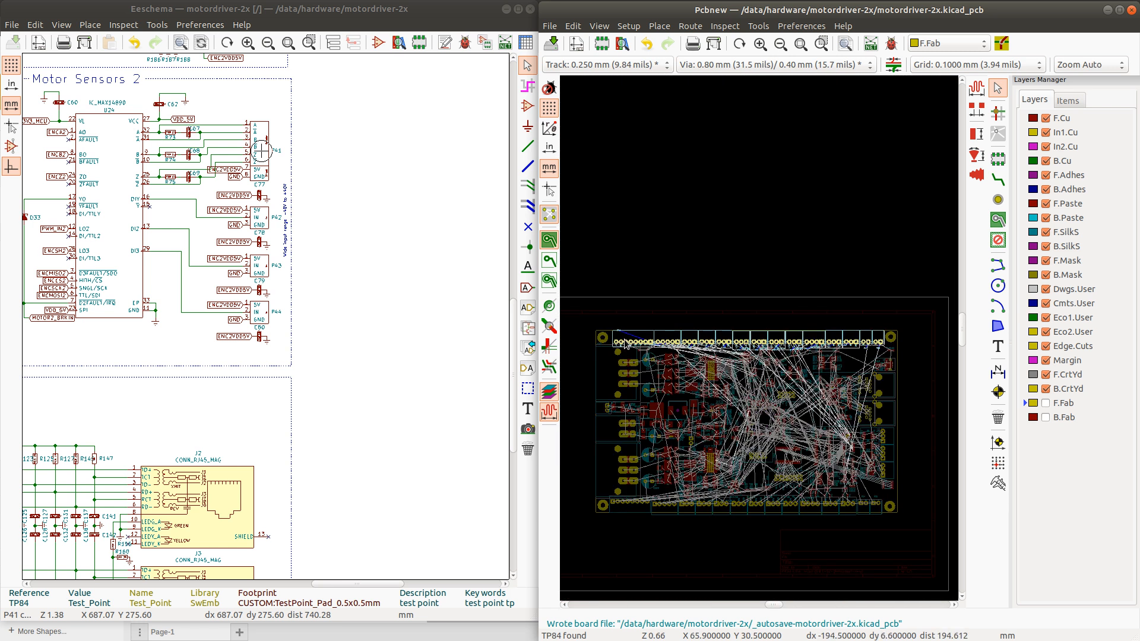
scroll(697, 334, up, 5)
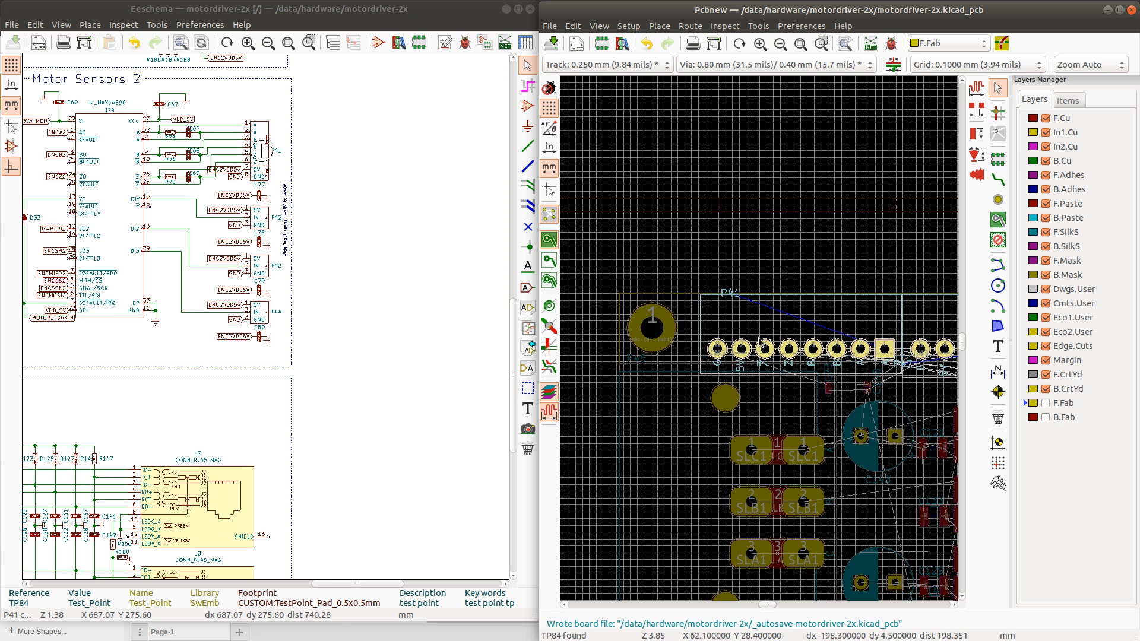
scroll(759, 340, up, 2)
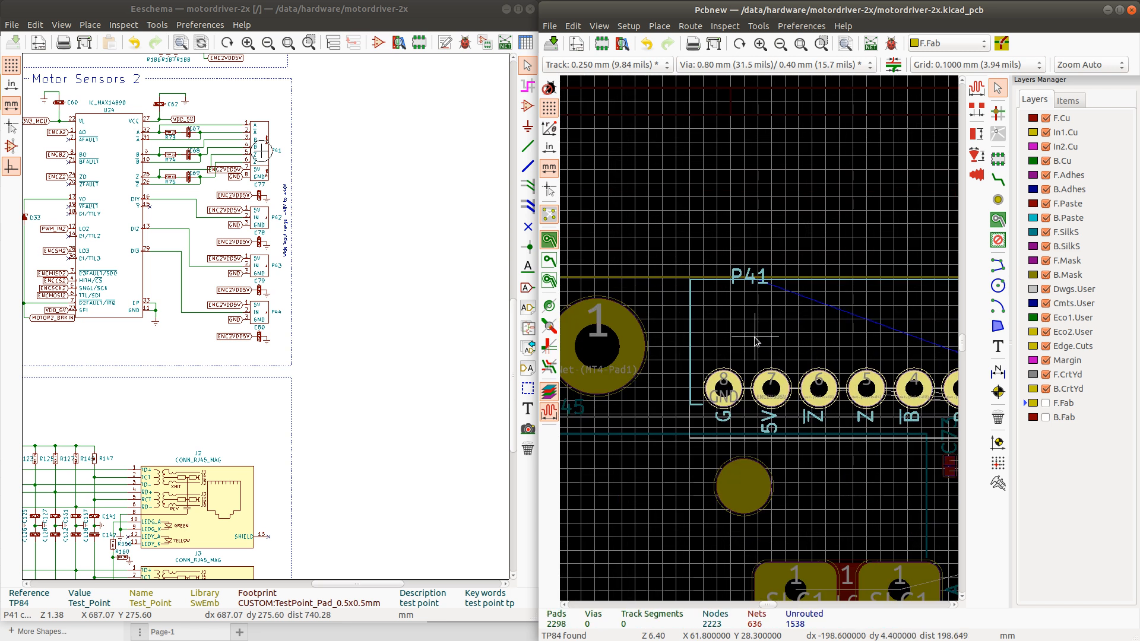
scroll(758, 338, down, 1)
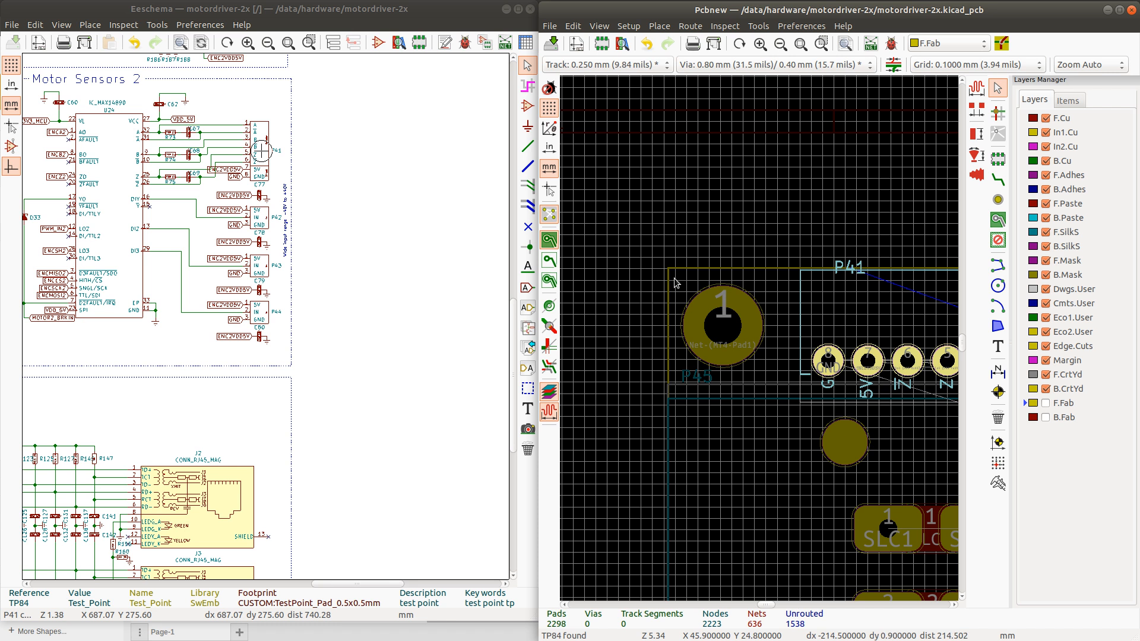
scroll(675, 284, down, 7)
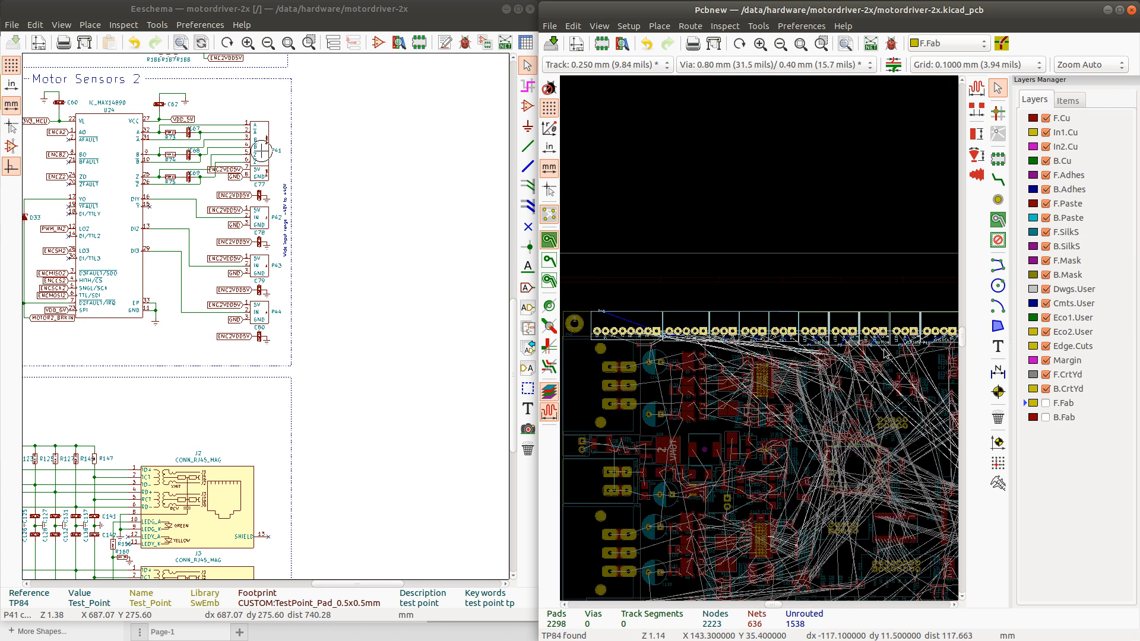
scroll(846, 328, down, 5)
scroll(846, 327, up, 15)
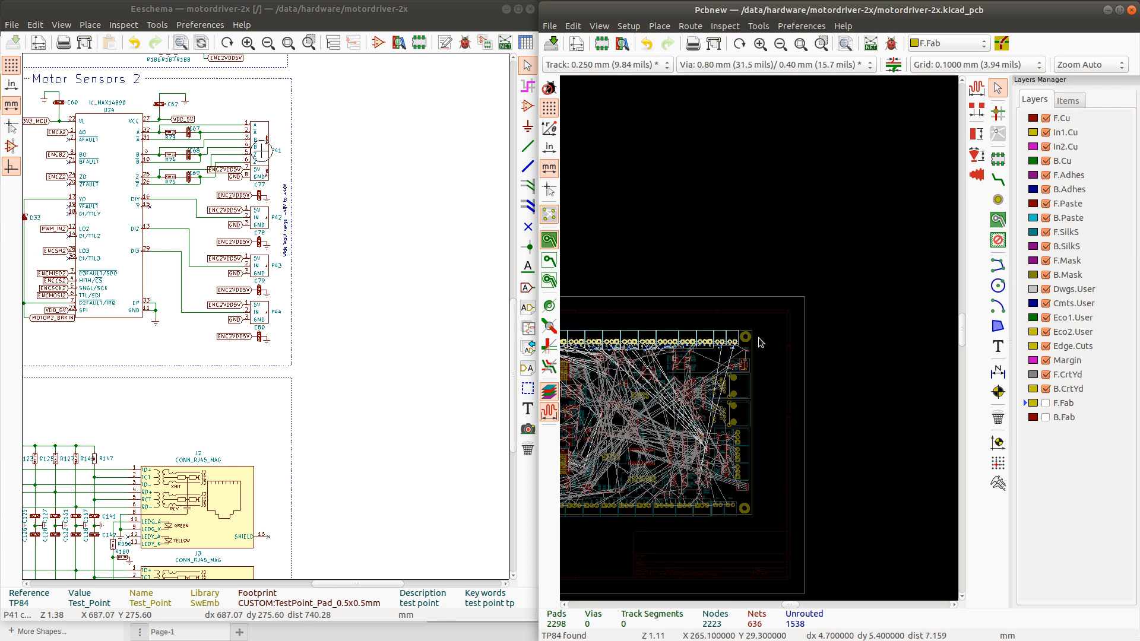
scroll(761, 341, down, 15)
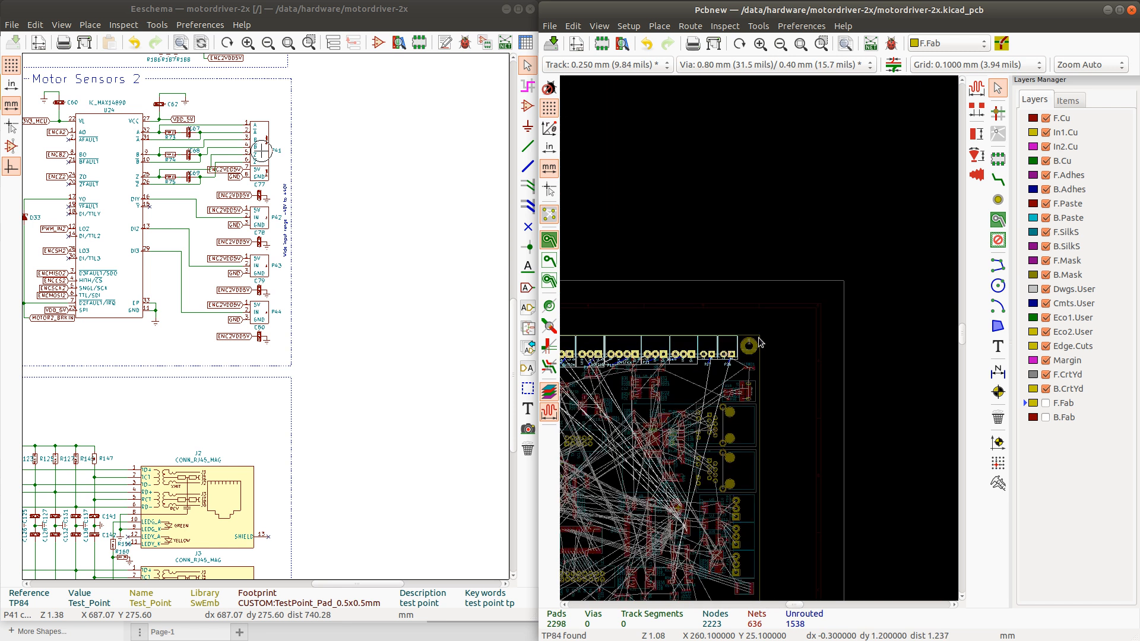
scroll(749, 351, up, 3)
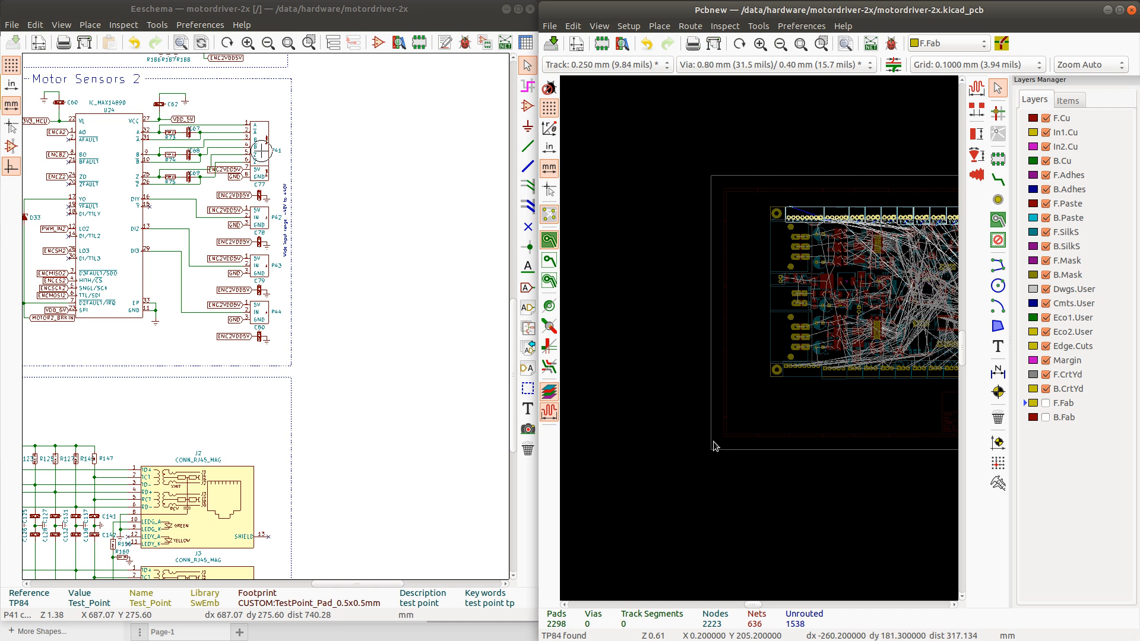
scroll(896, 445, down, 1)
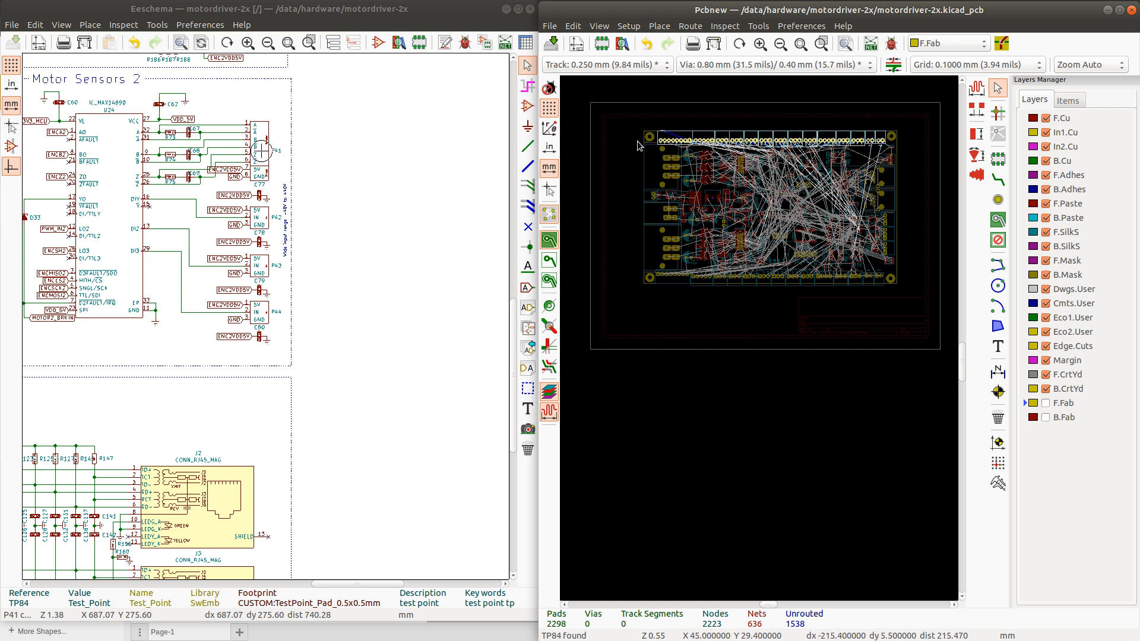
click(572, 26)
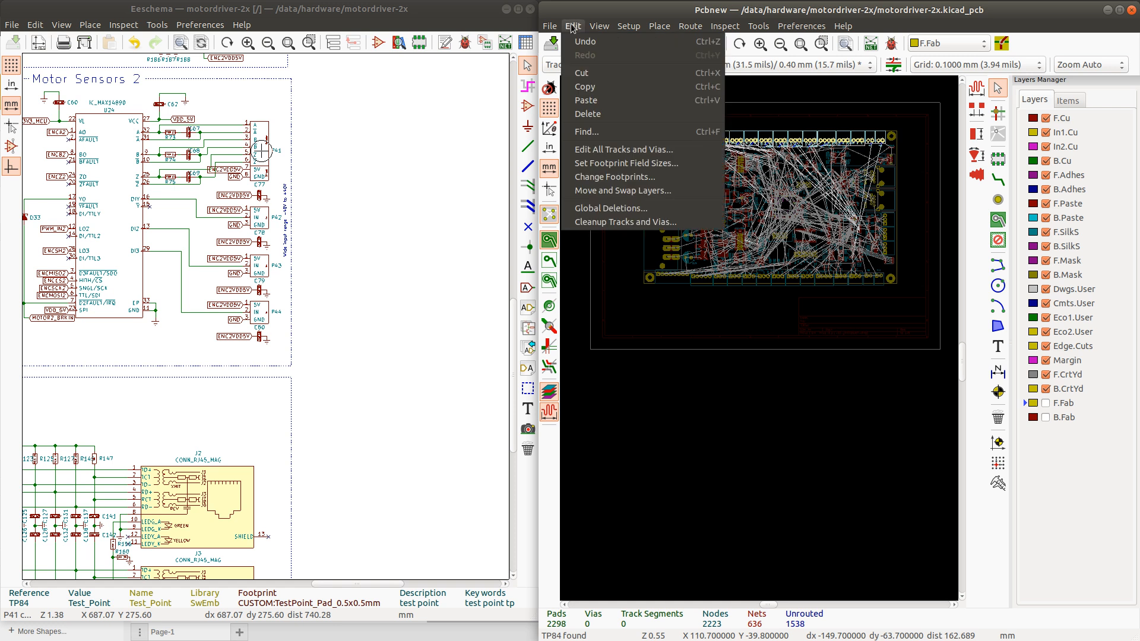
click(600, 11)
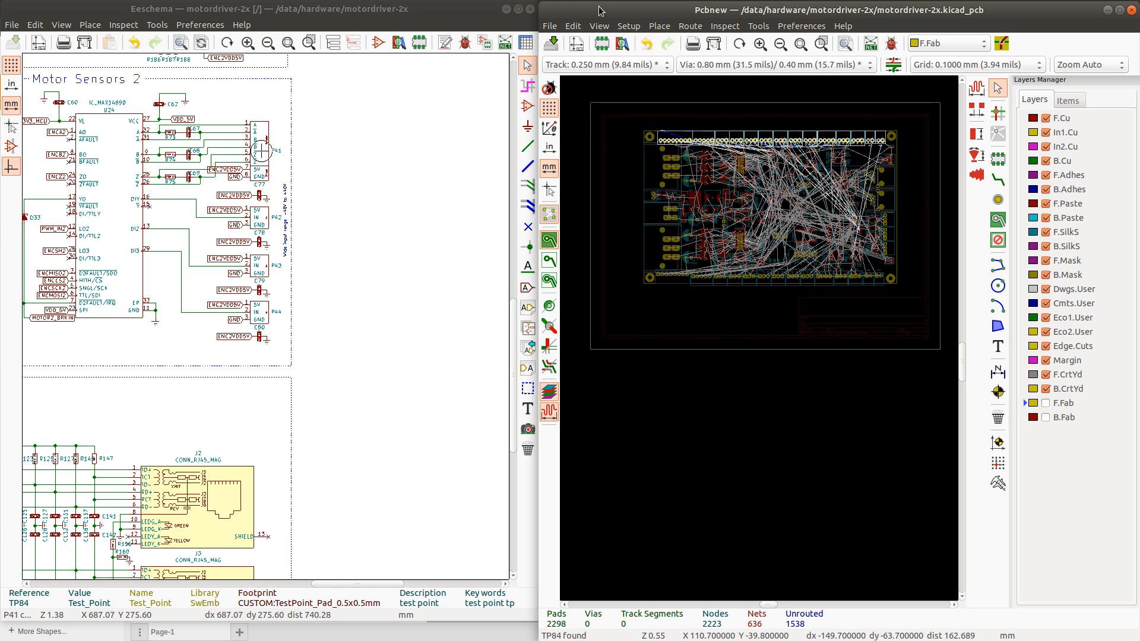
click(576, 45)
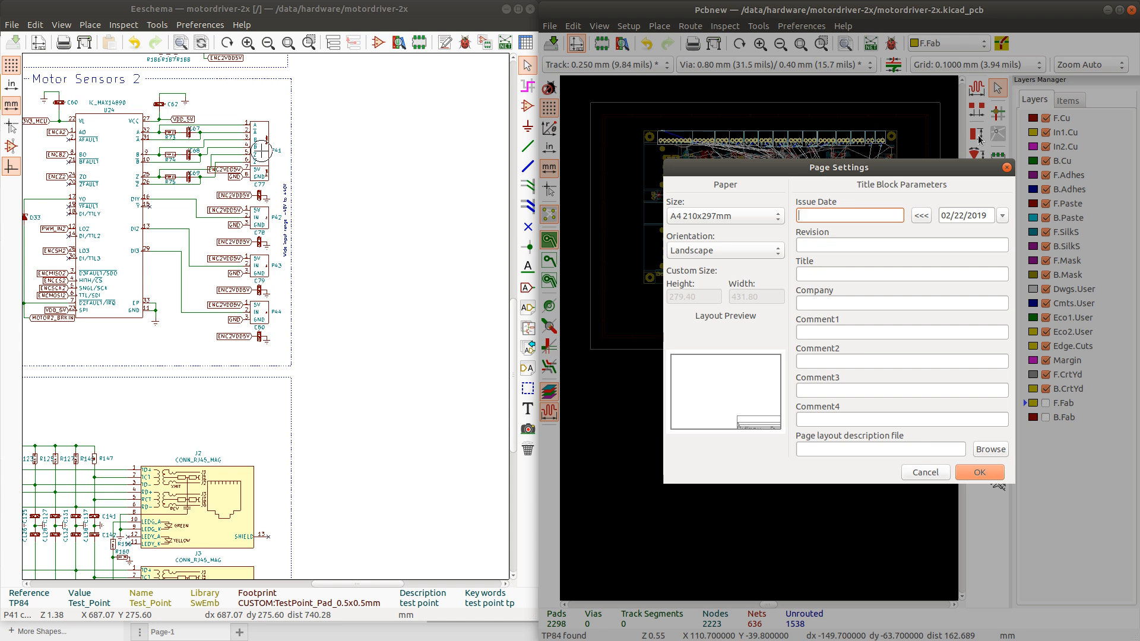
click(1007, 168)
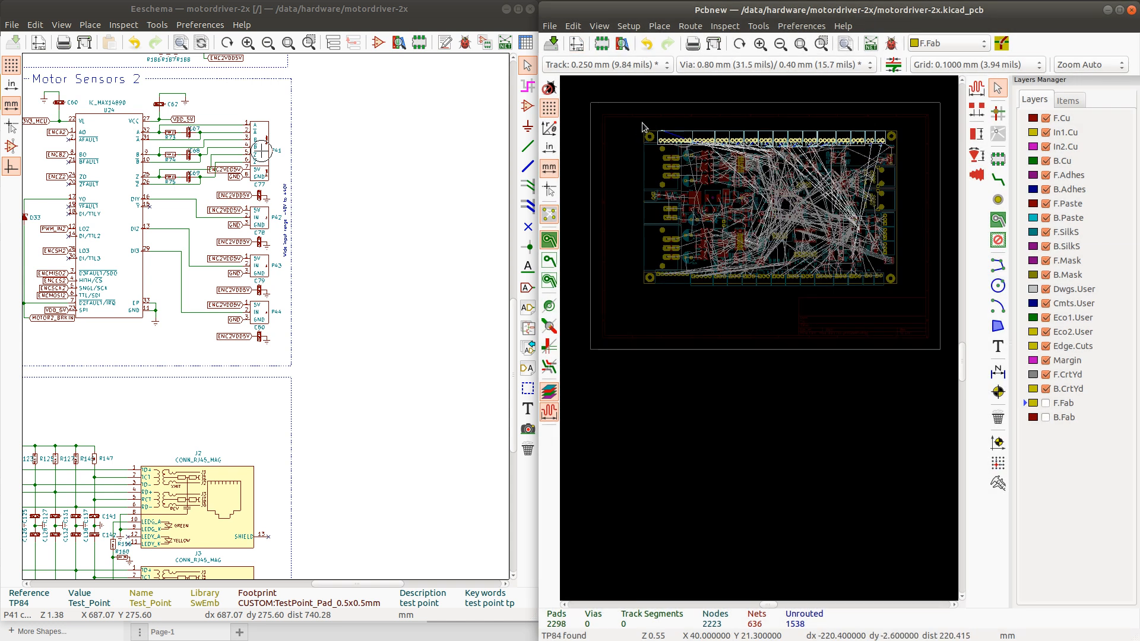
Select the entire board layout and shift it slightly, using its upper-left outline corner as the reference point
drag(642, 127, 908, 297)
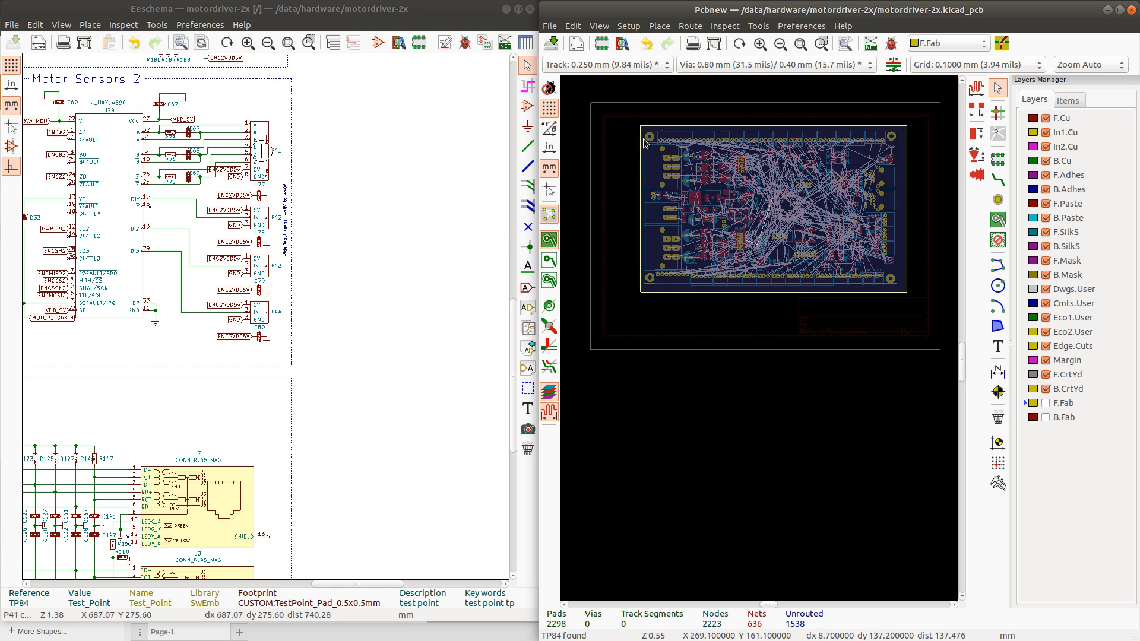
scroll(646, 143, up, 3)
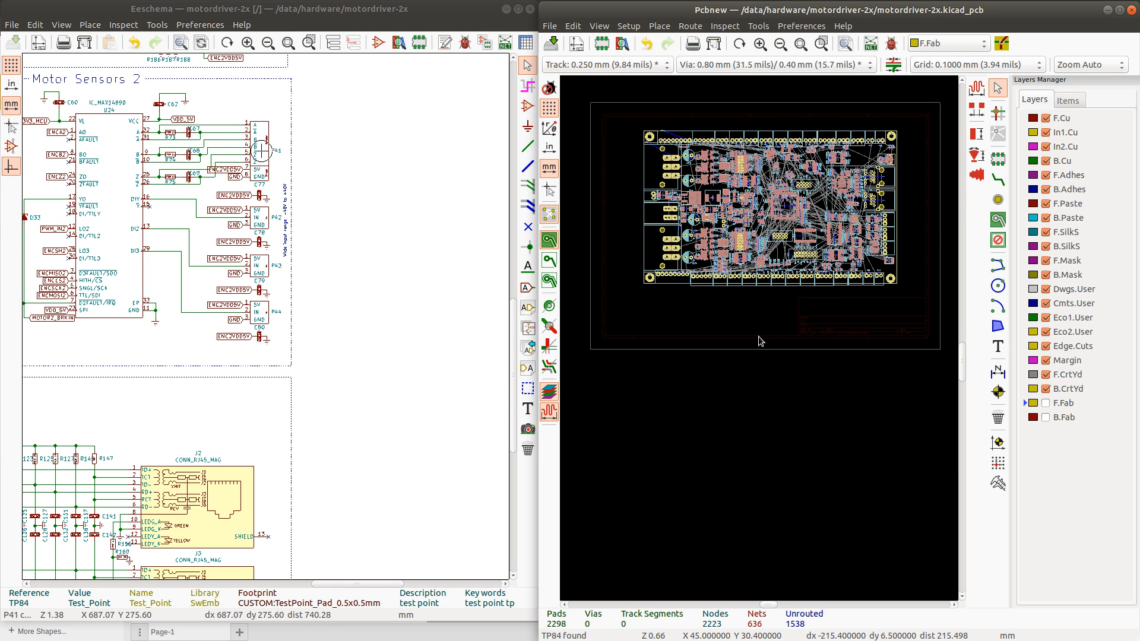
scroll(783, 352, up, 1)
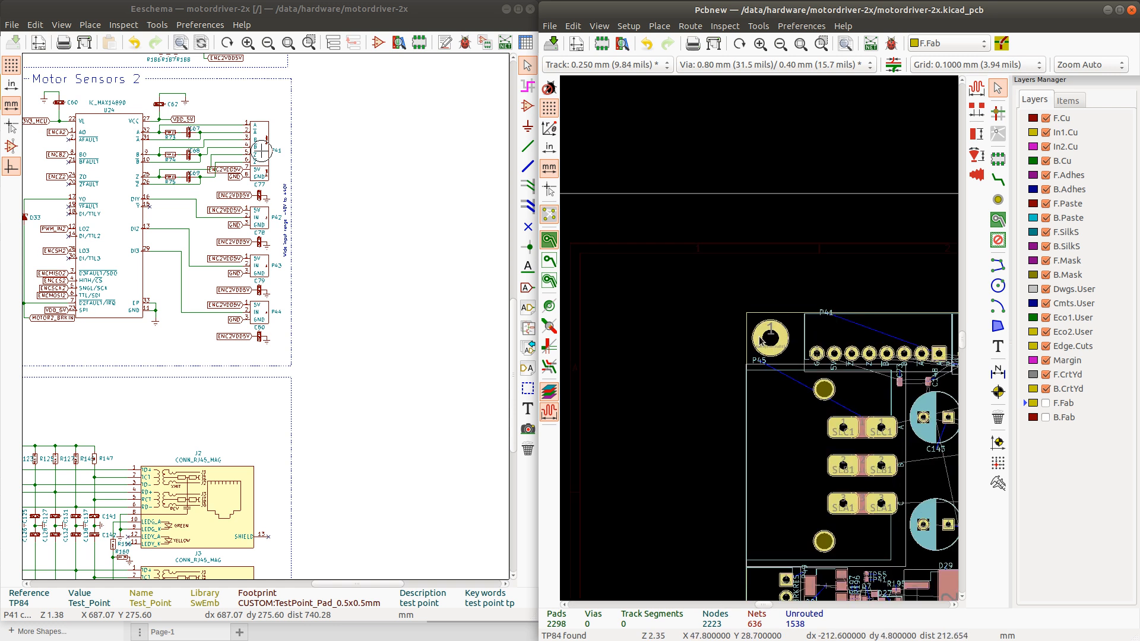
scroll(761, 341, down, 3)
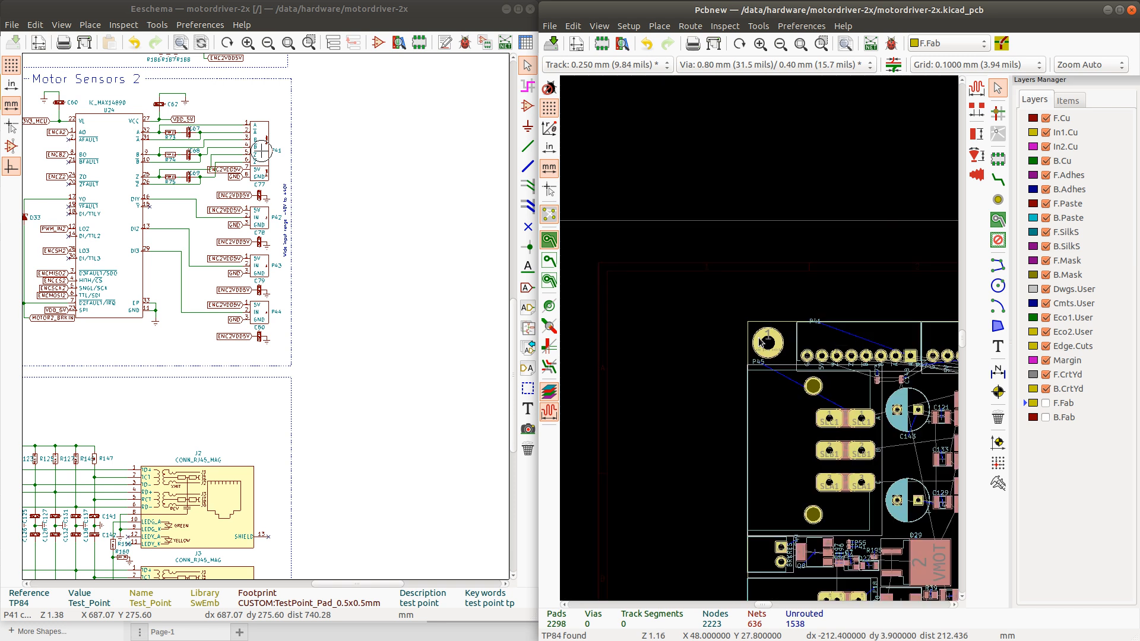
scroll(762, 341, up, 1)
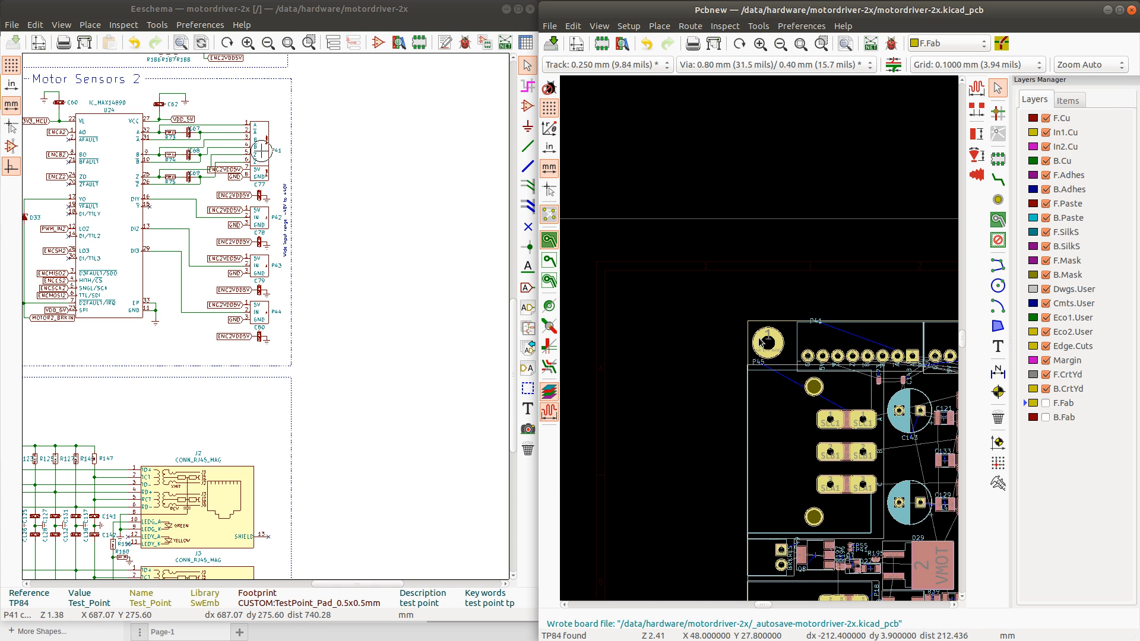
scroll(761, 342, up, 1)
scroll(762, 342, down, 3)
scroll(762, 343, up, 1)
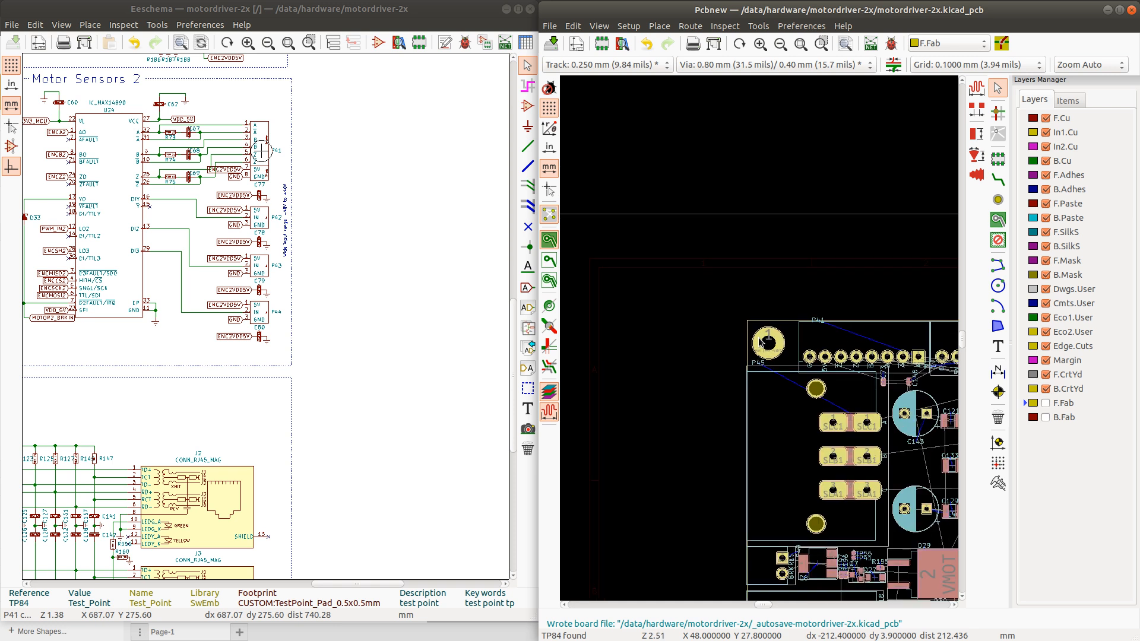
scroll(762, 342, up, 4)
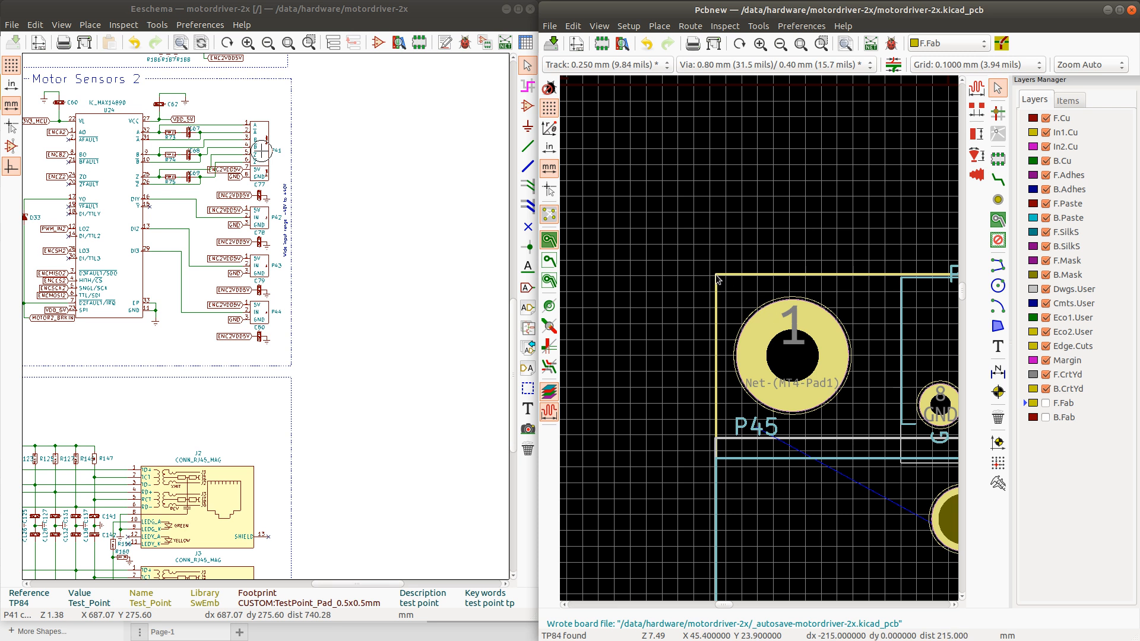
key(m)
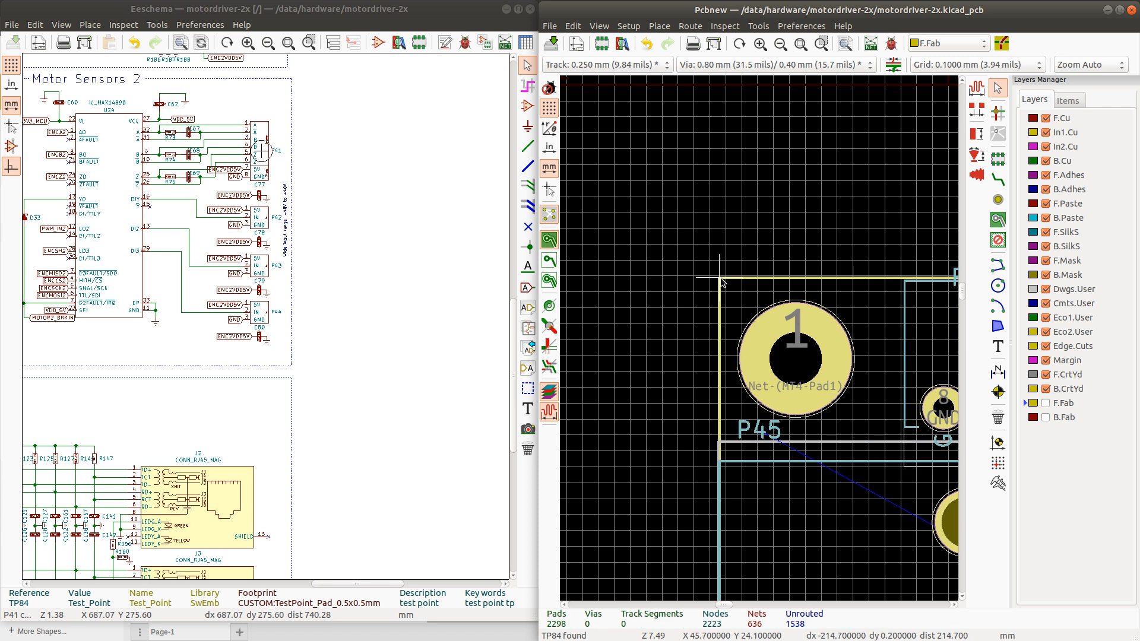
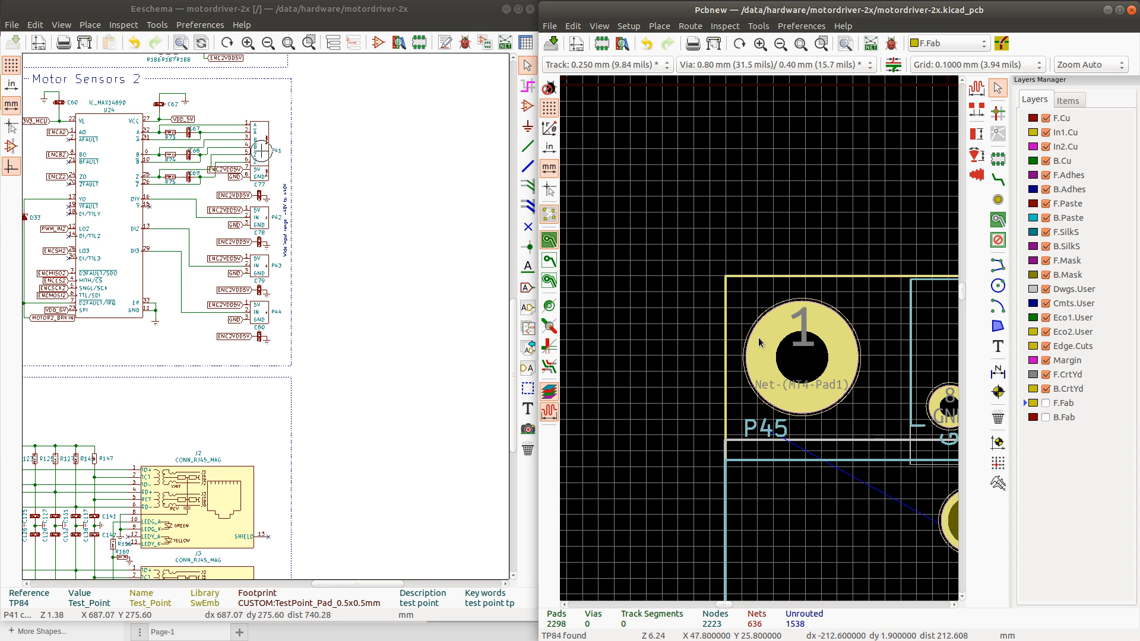
scroll(794, 374, down, 5)
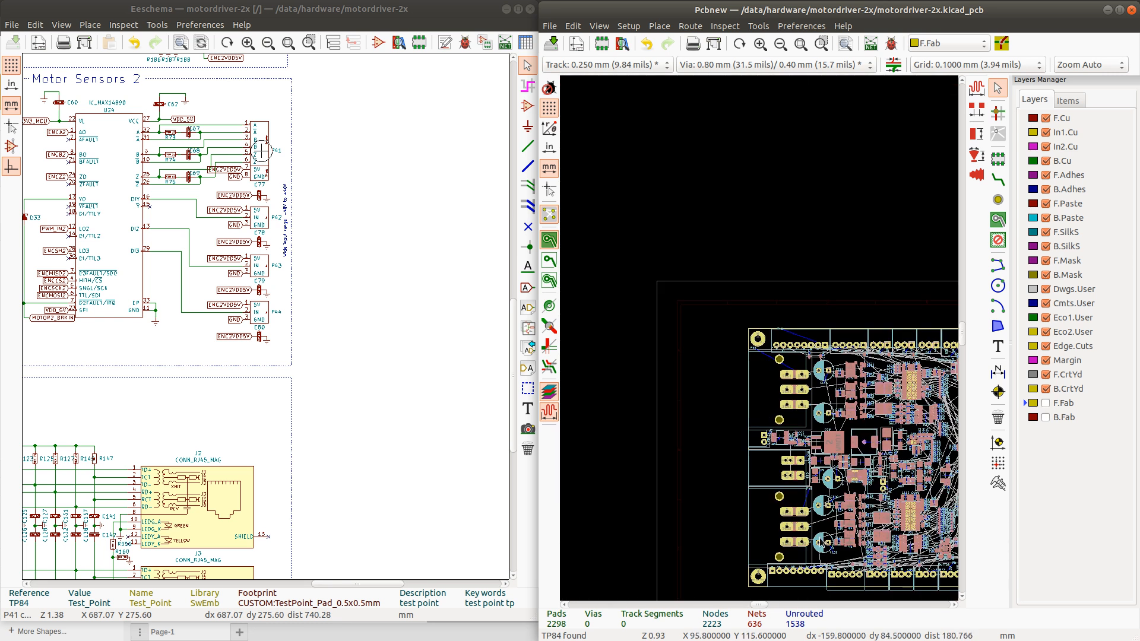
click(848, 586)
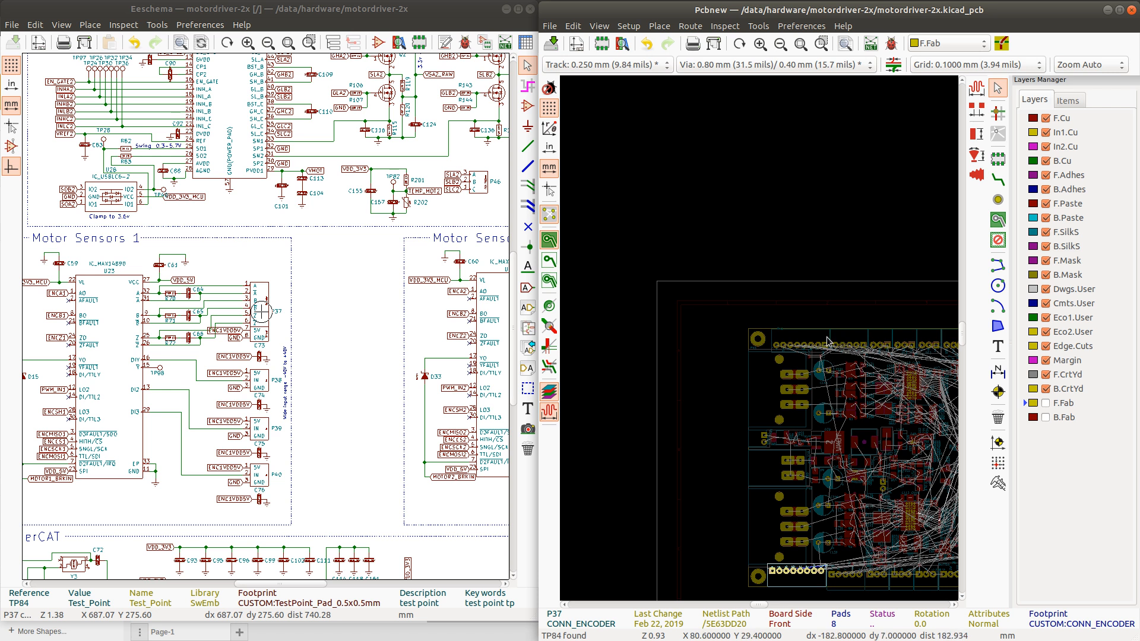
shift+click(841, 581)
shift+click(880, 583)
shift+click(907, 583)
shift+click(926, 584)
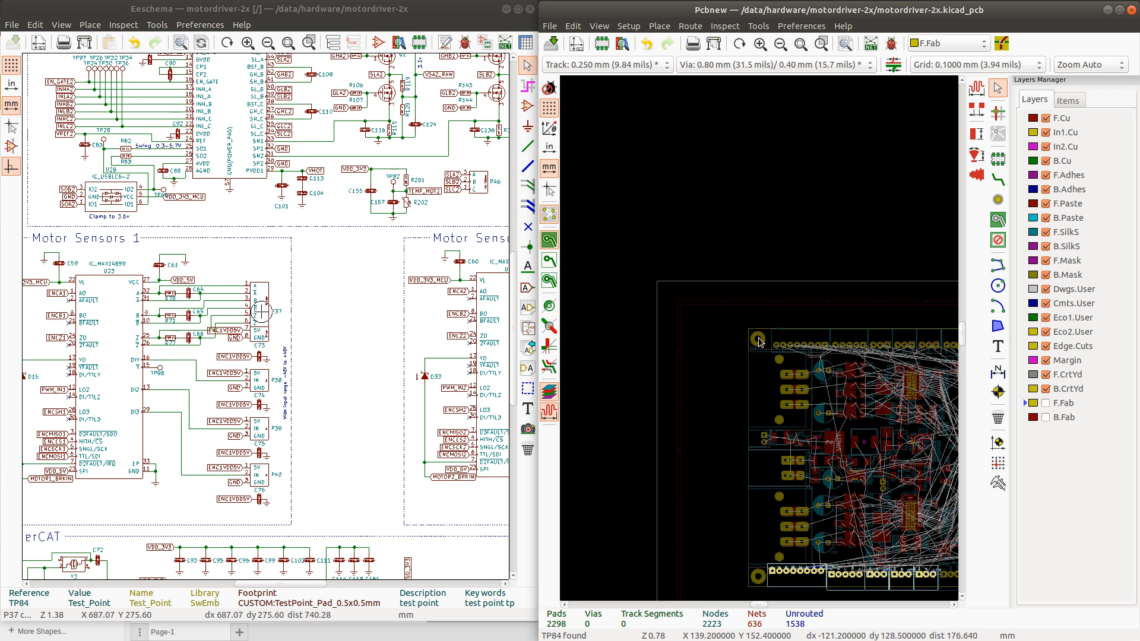
scroll(759, 338, down, 1)
shift+click(779, 337)
shift+click(794, 337)
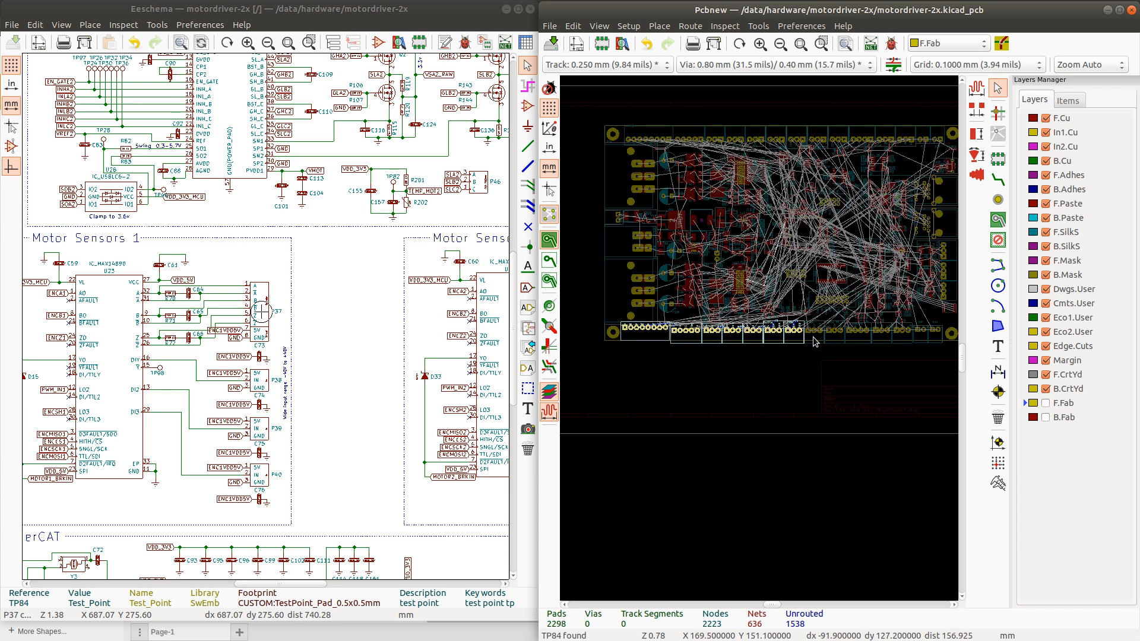
shift+click(814, 337)
shift+click(832, 336)
shift+click(857, 337)
shift+click(880, 337)
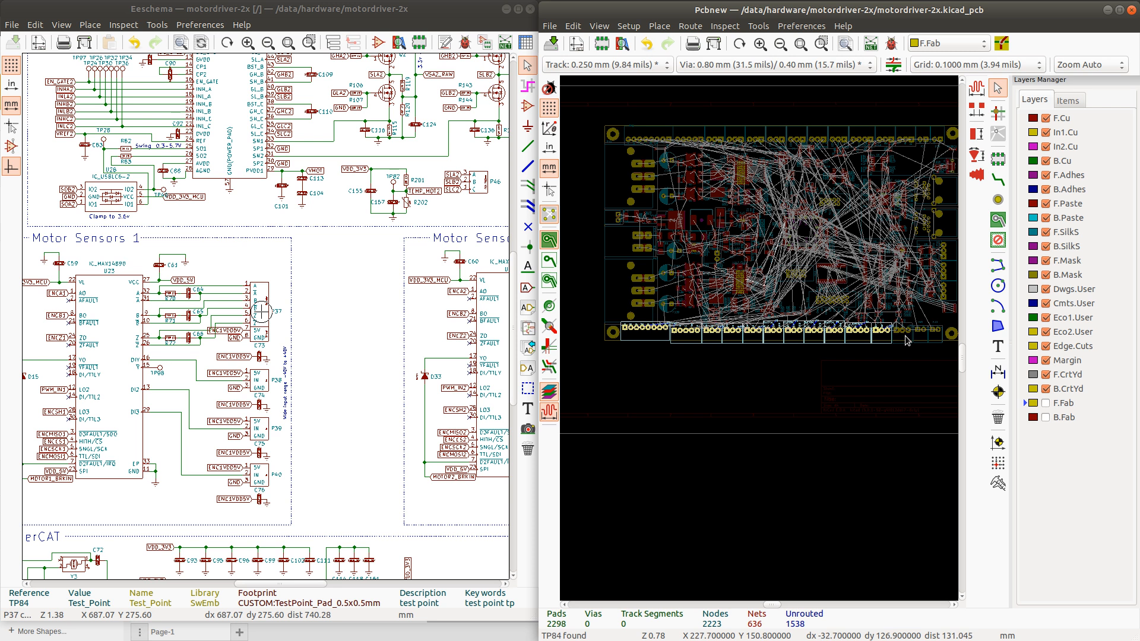
shift+click(907, 340)
shift+click(922, 340)
shift+click(938, 341)
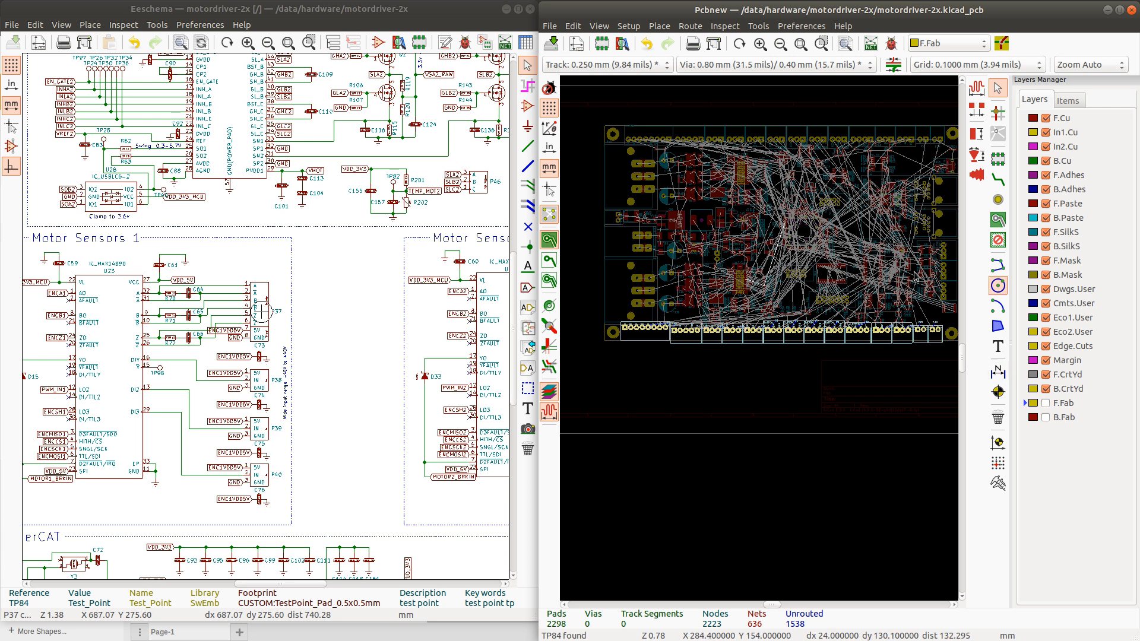
key(Escape)
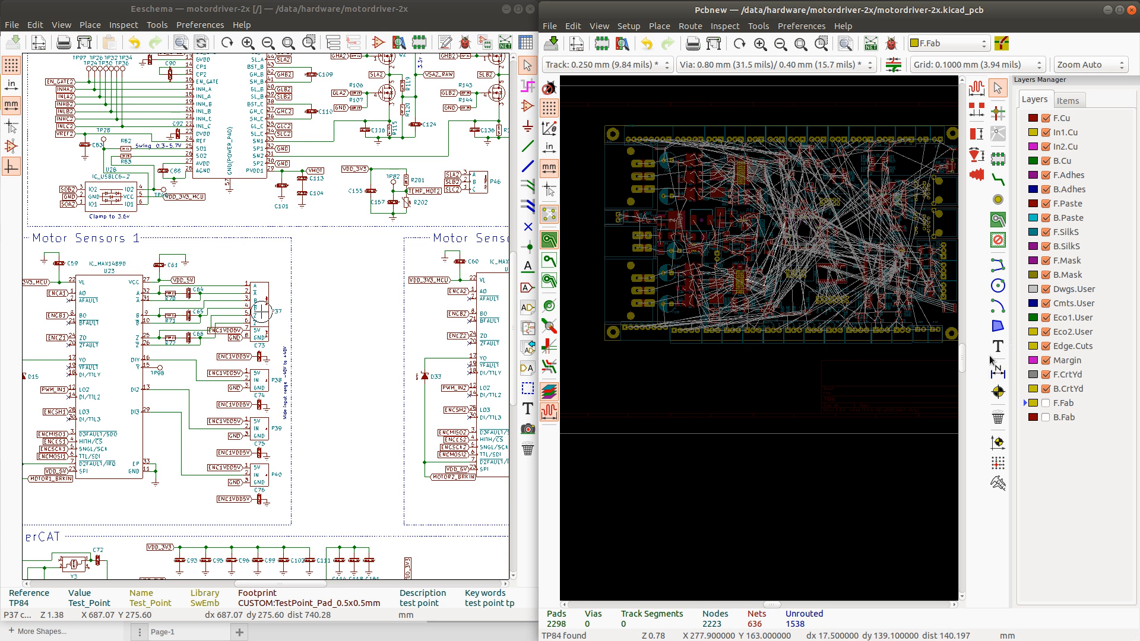
Move encoder connector P37 up beside P41 and line up its left outline edge with that of P41
click(657, 338)
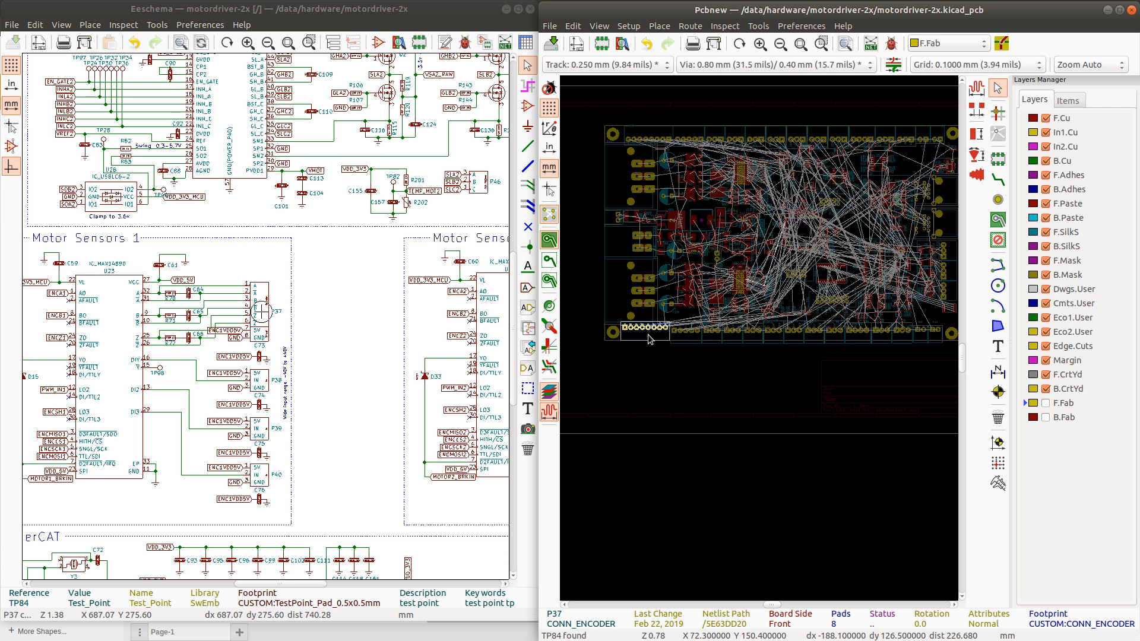
scroll(618, 146, up, 2)
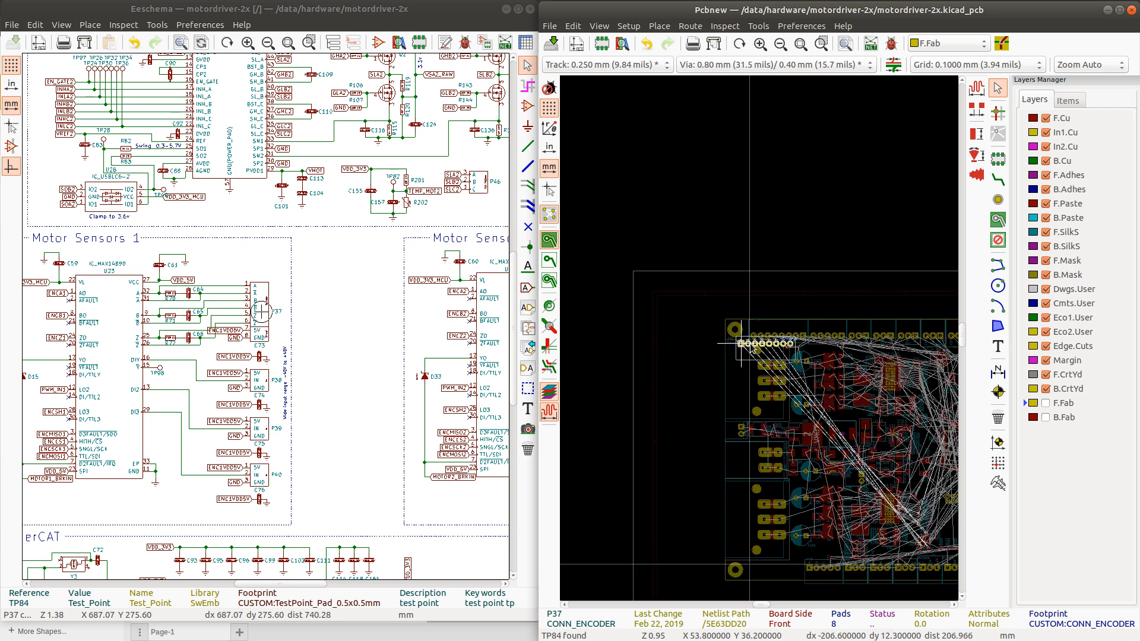
scroll(752, 347, up, 6)
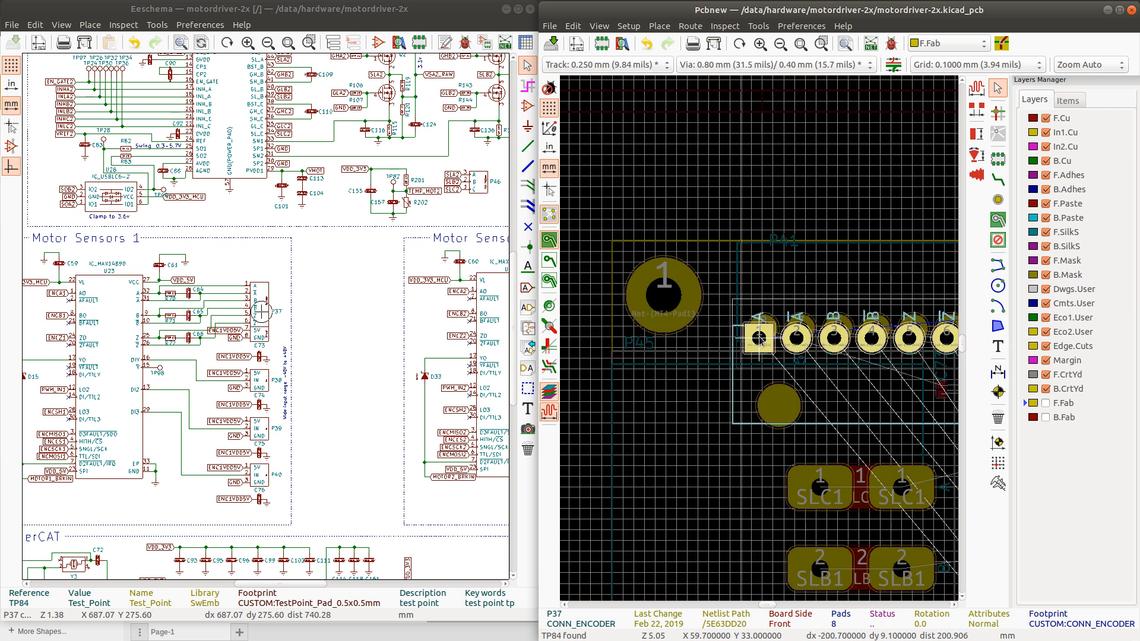
drag(759, 339, 762, 338)
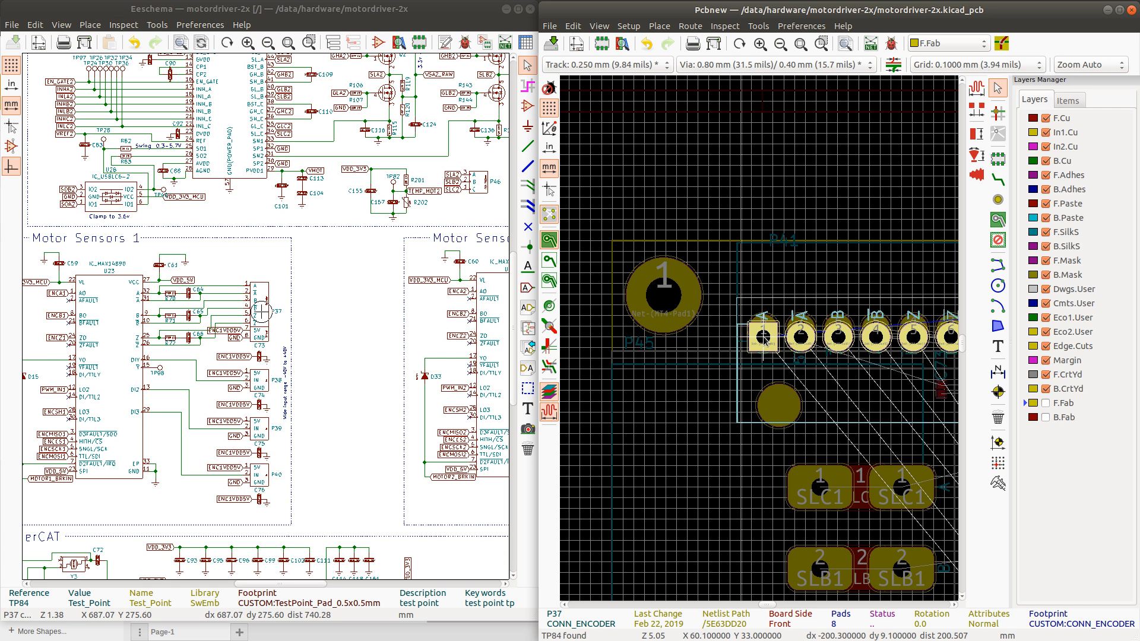
Move P37 straight back down so its outline sits just inside the board's lower edge line
scroll(764, 337, down, 6)
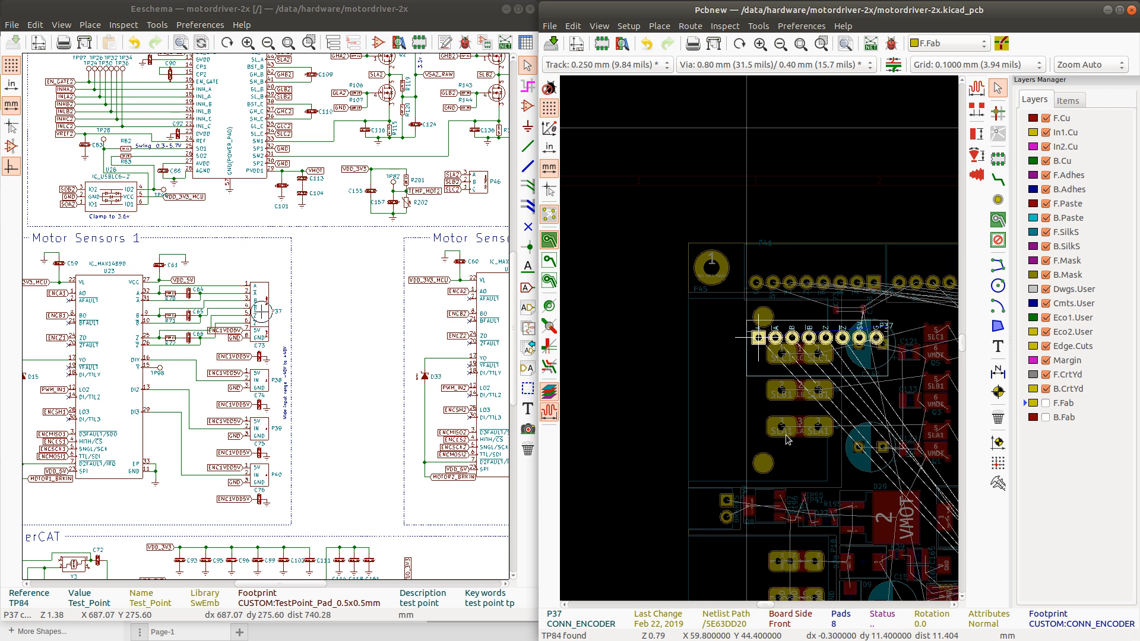
scroll(755, 350, up, 4)
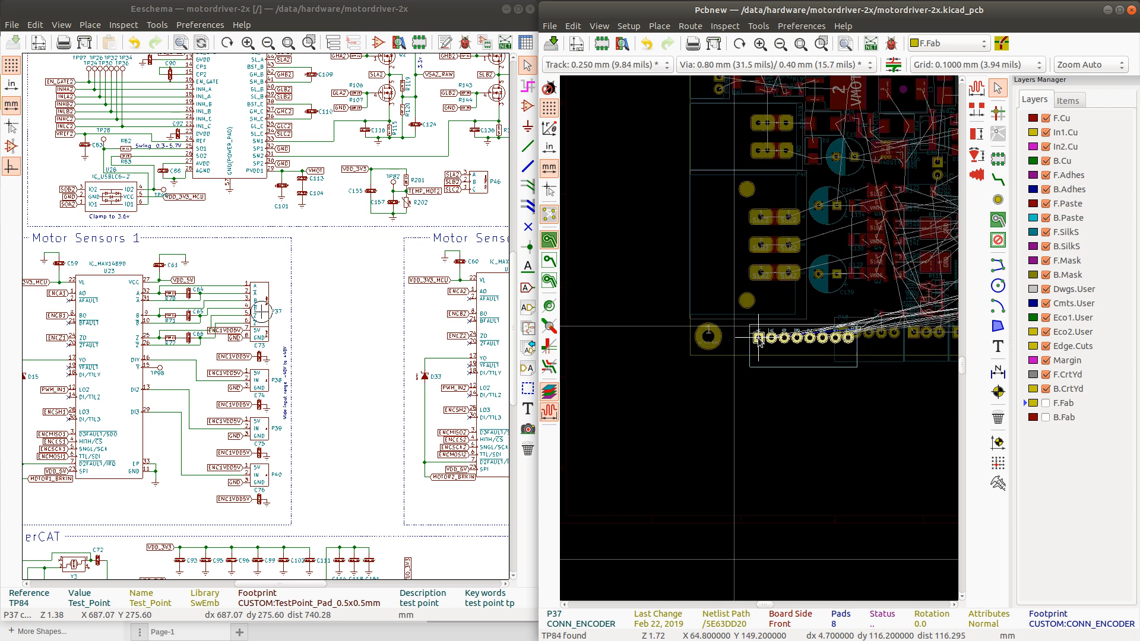
drag(749, 329, 732, 320)
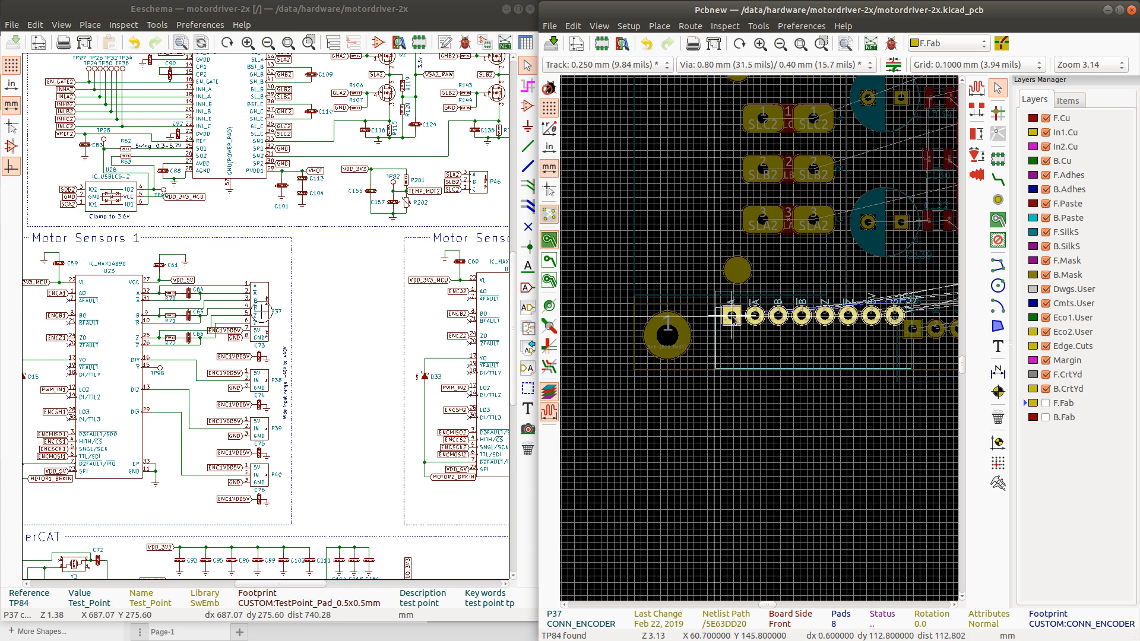
scroll(733, 317, up, 1)
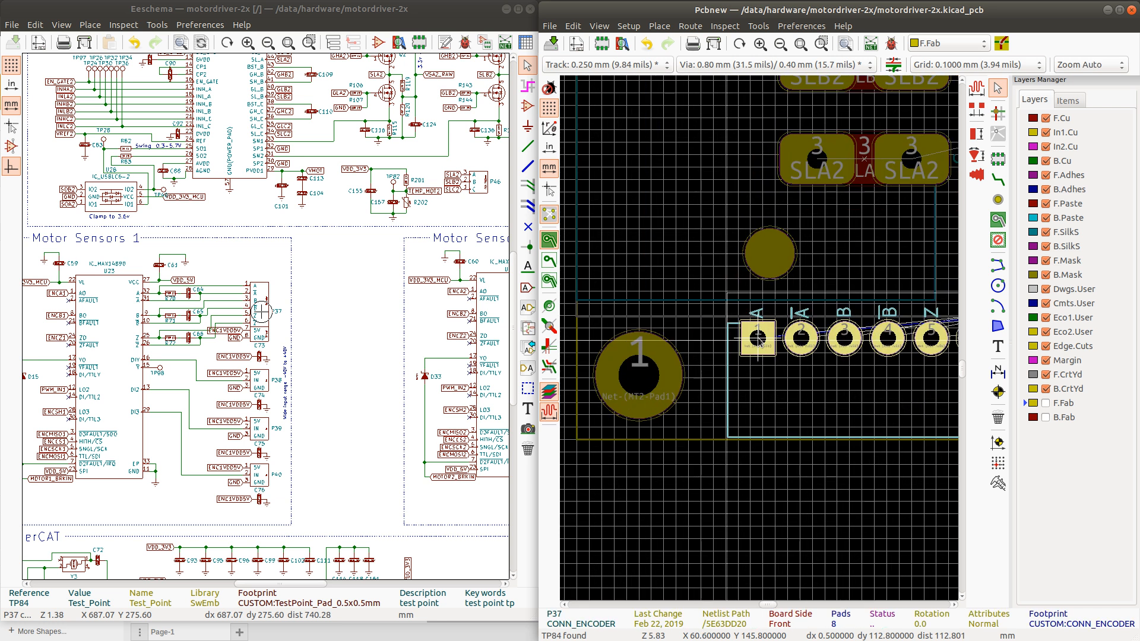
scroll(759, 339, down, 8)
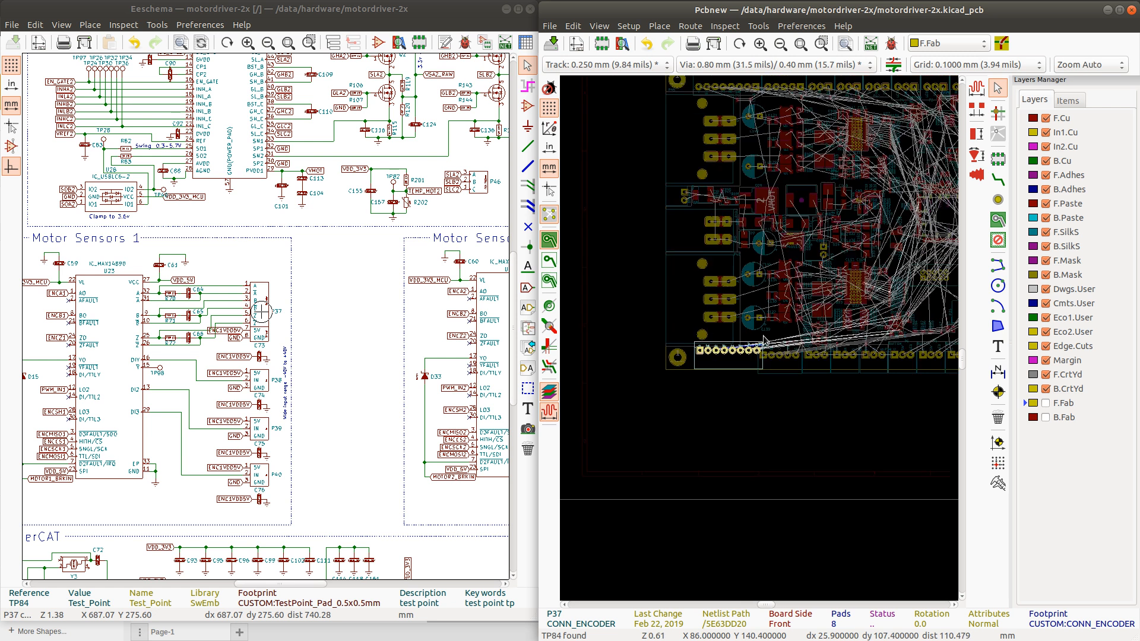
Try terminal block P22 at the board's upper-right corner beside the mounting hole
scroll(760, 339, up, 4)
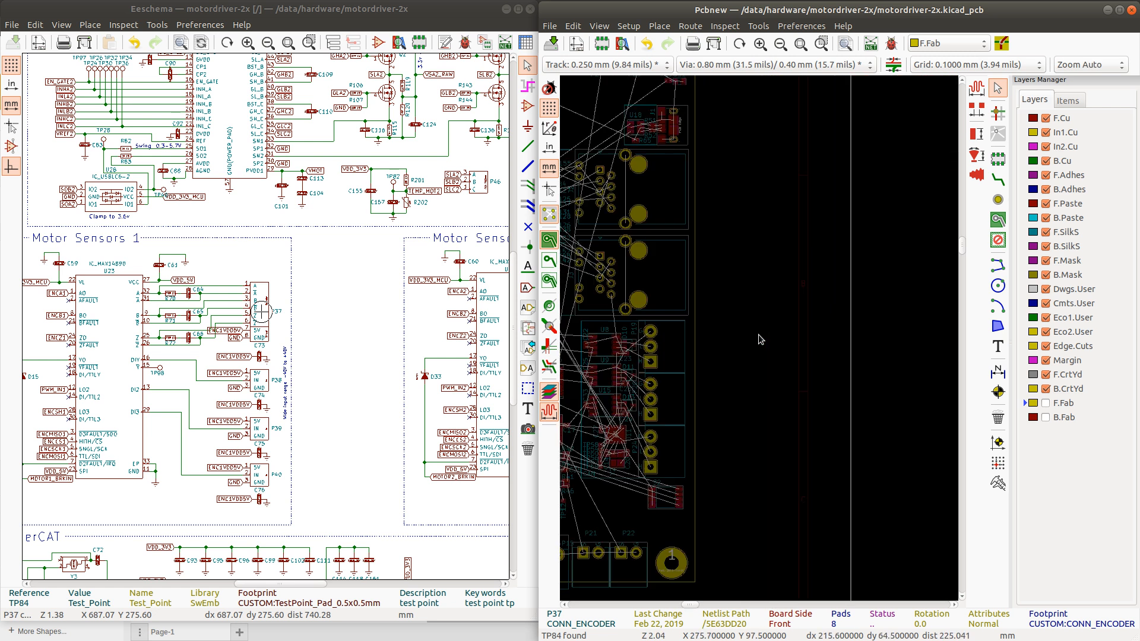
scroll(704, 456, down, 3)
click(715, 444)
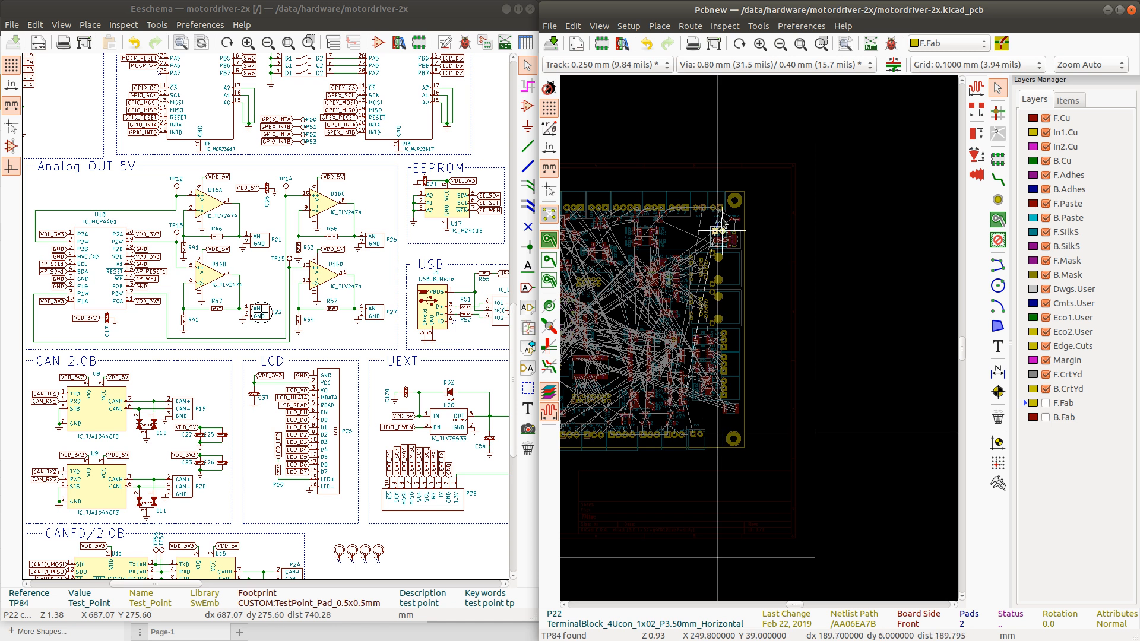
scroll(717, 439, up, 5)
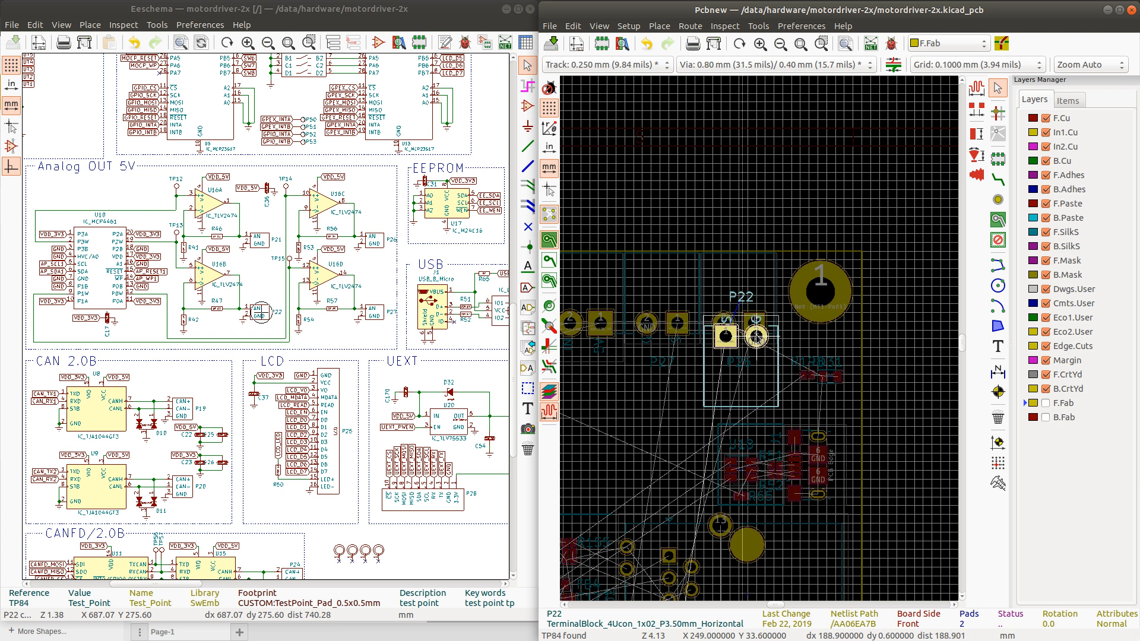
scroll(759, 340, up, 3)
Place terminal block P22 at the board's lower-right corner, just left of the mounting hole
drag(768, 345, 758, 445)
scroll(764, 443, down, 3)
scroll(760, 339, down, 3)
scroll(759, 428, down, 3)
scroll(761, 457, up, 1)
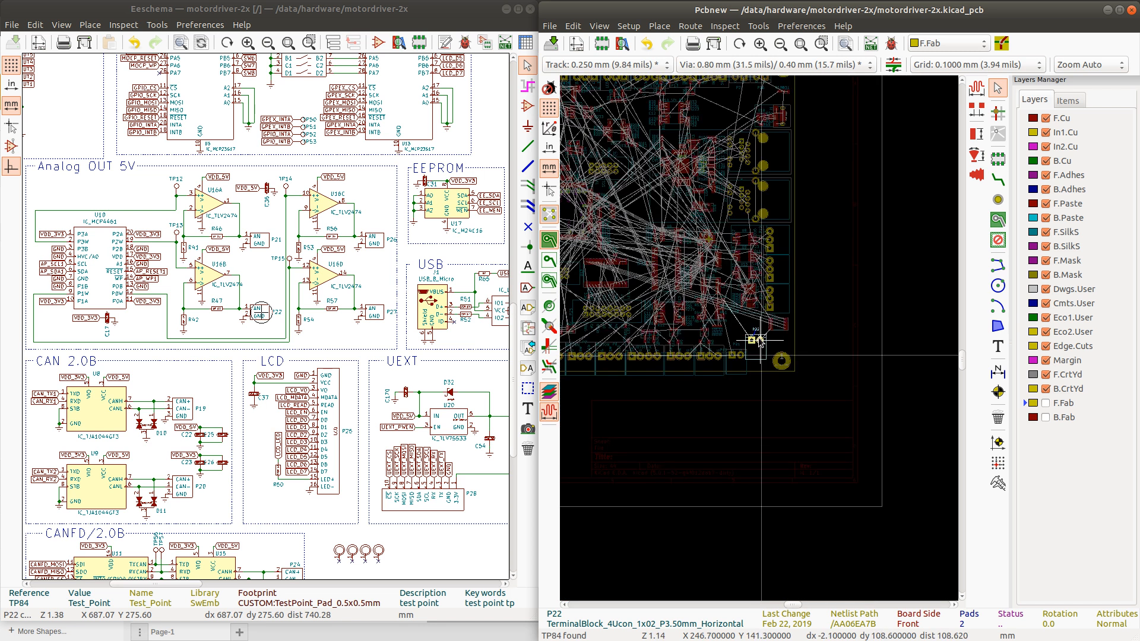
scroll(760, 346, up, 5)
drag(775, 404, 766, 385)
scroll(758, 339, down, 7)
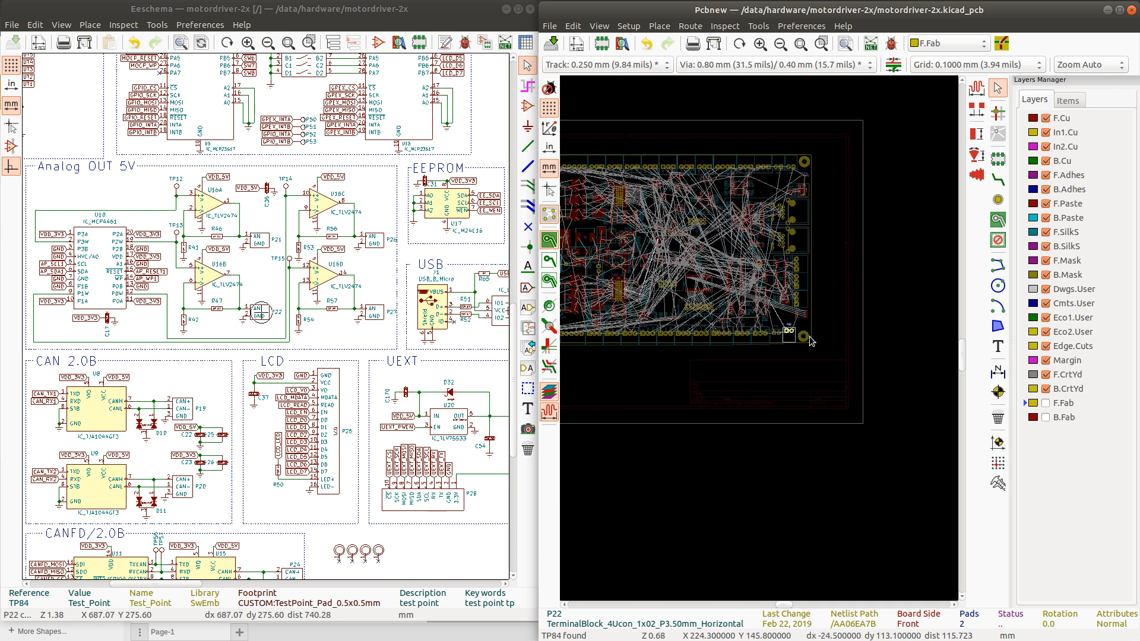
Select all the connectors along the board's lower edge and distribute them horizontally
scroll(707, 356, down, 1)
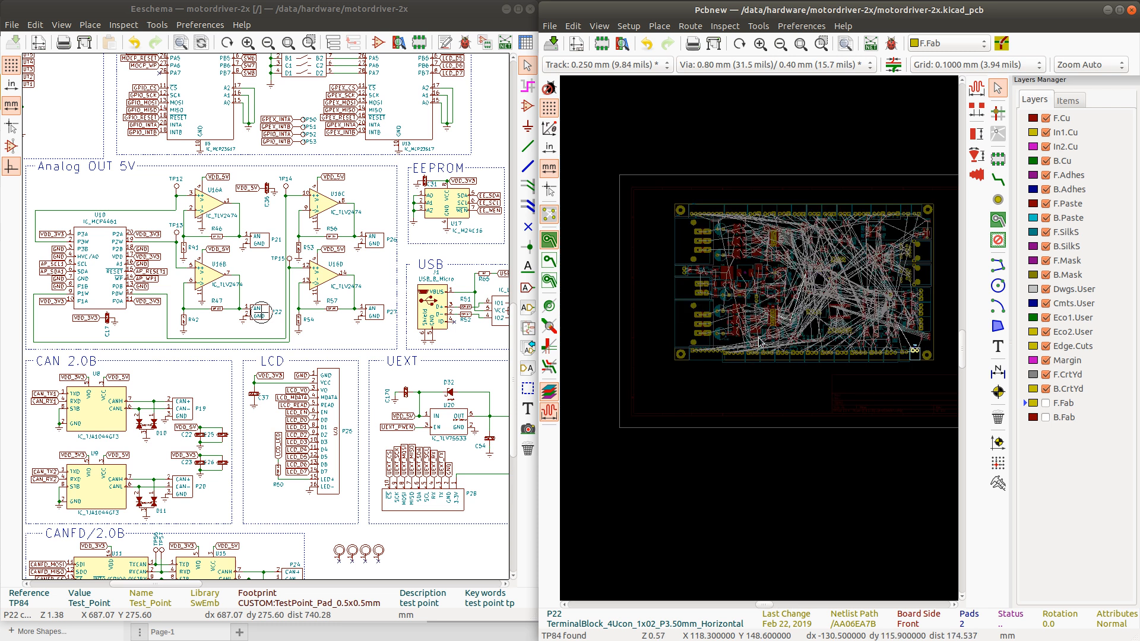
scroll(761, 342, up, 2)
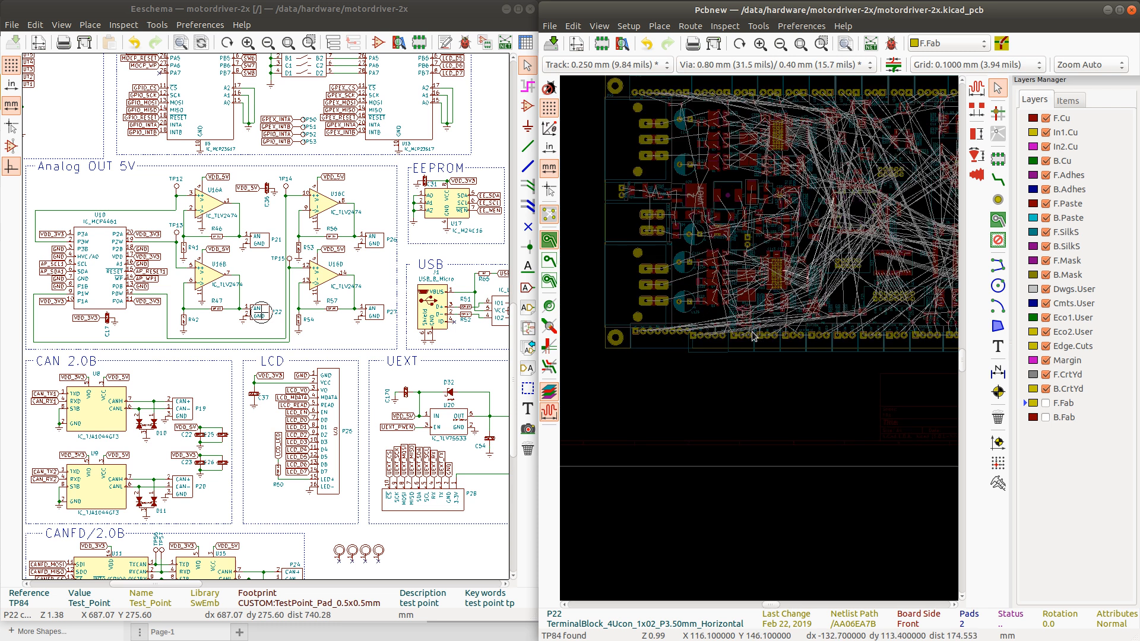
scroll(759, 342, down, 1)
scroll(772, 345, down, 1)
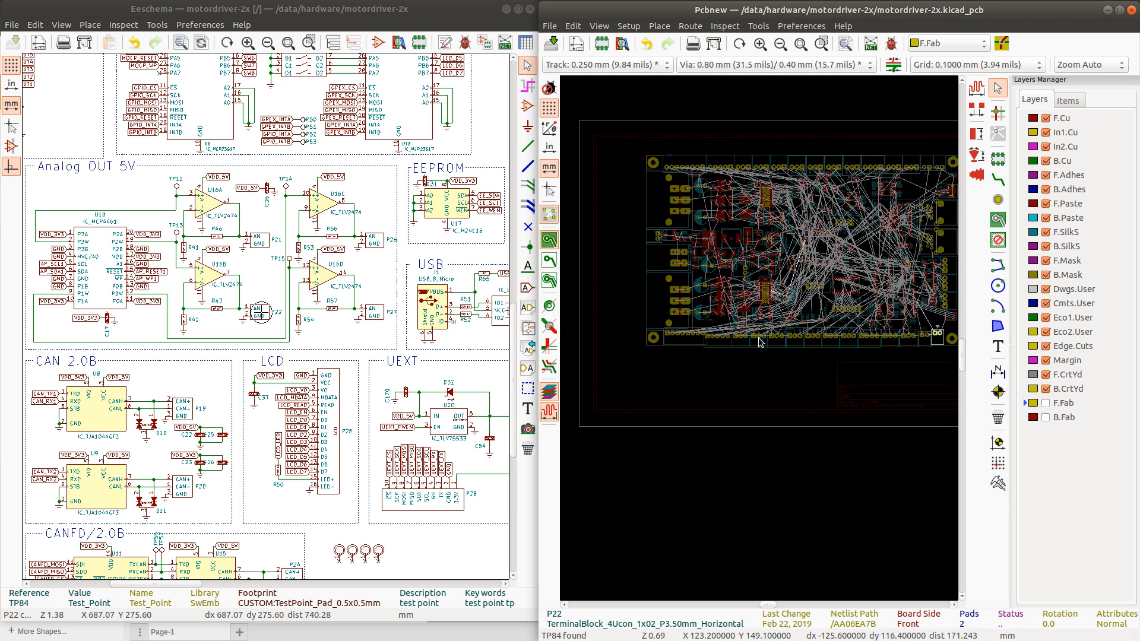
drag(922, 348, 706, 346)
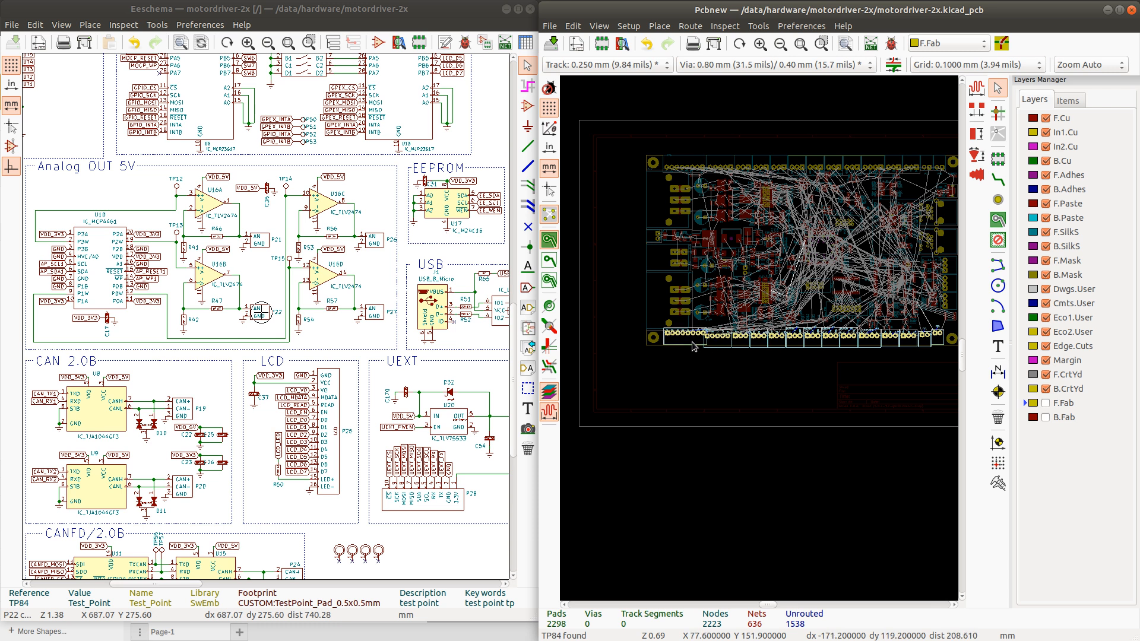
right_click(693, 341)
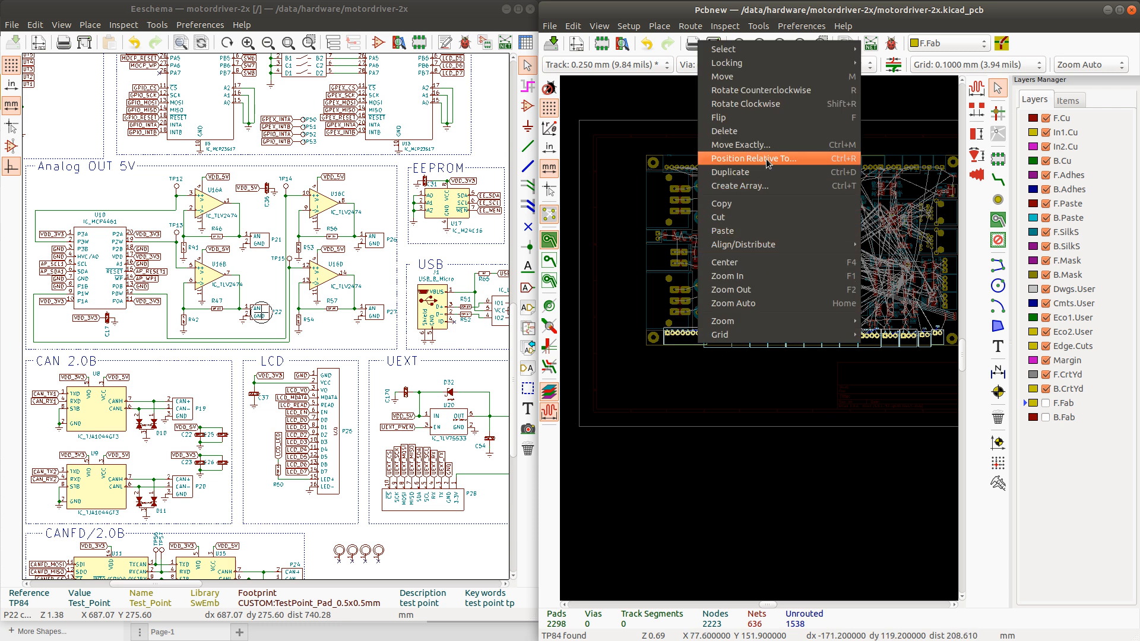
mouse_move(770, 246)
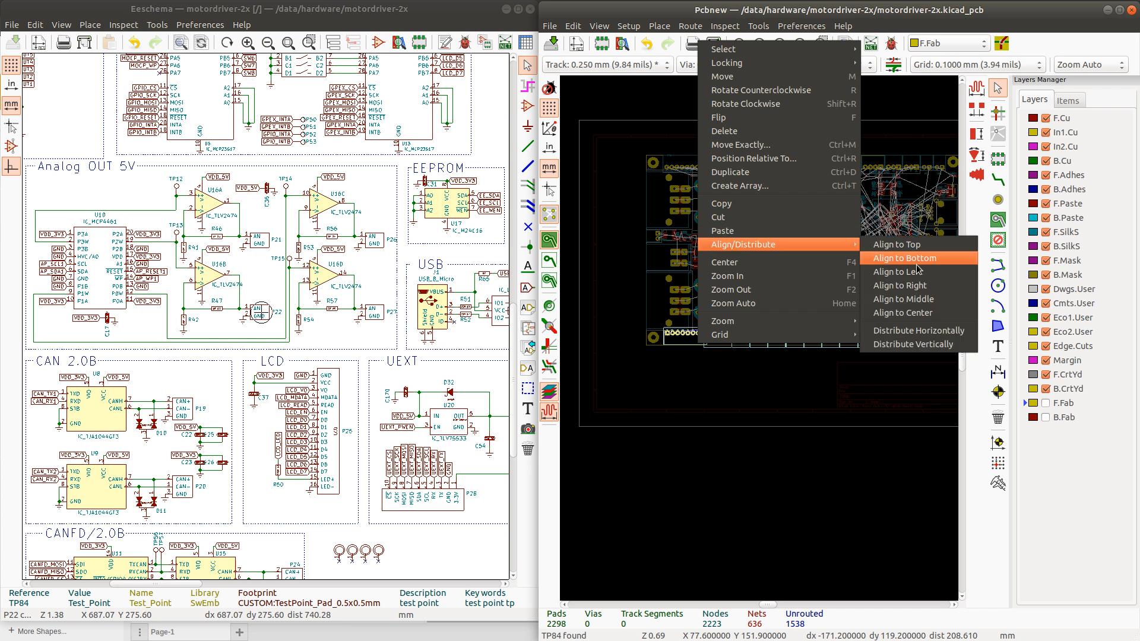
click(921, 332)
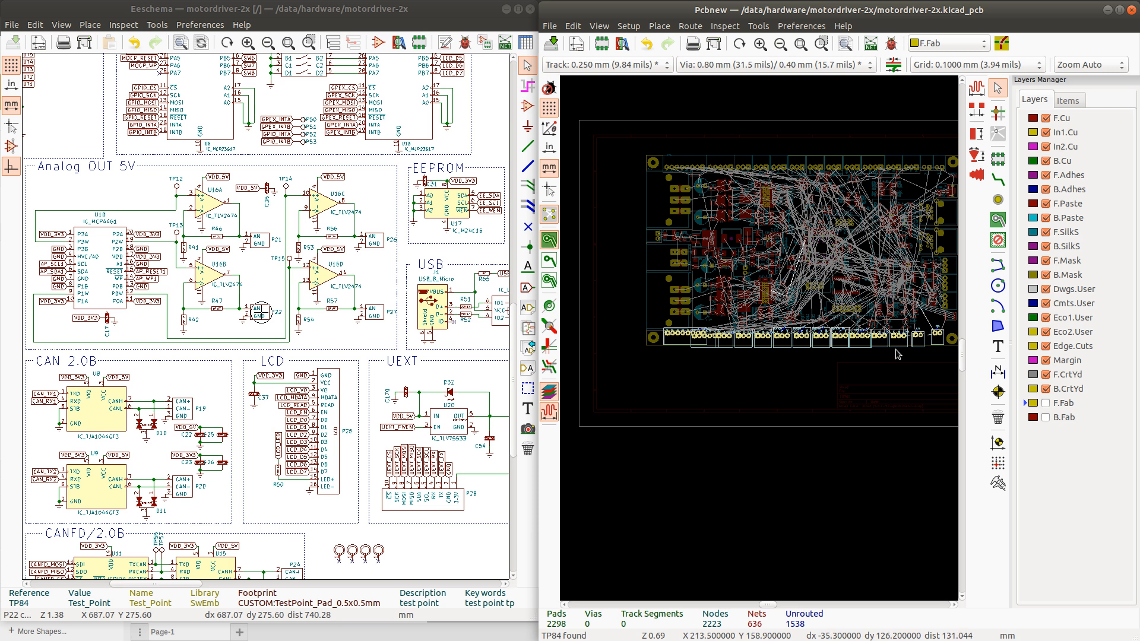
Move terminal block P21 directly against the left side of P22 on the lower board edge
scroll(760, 342, up, 8)
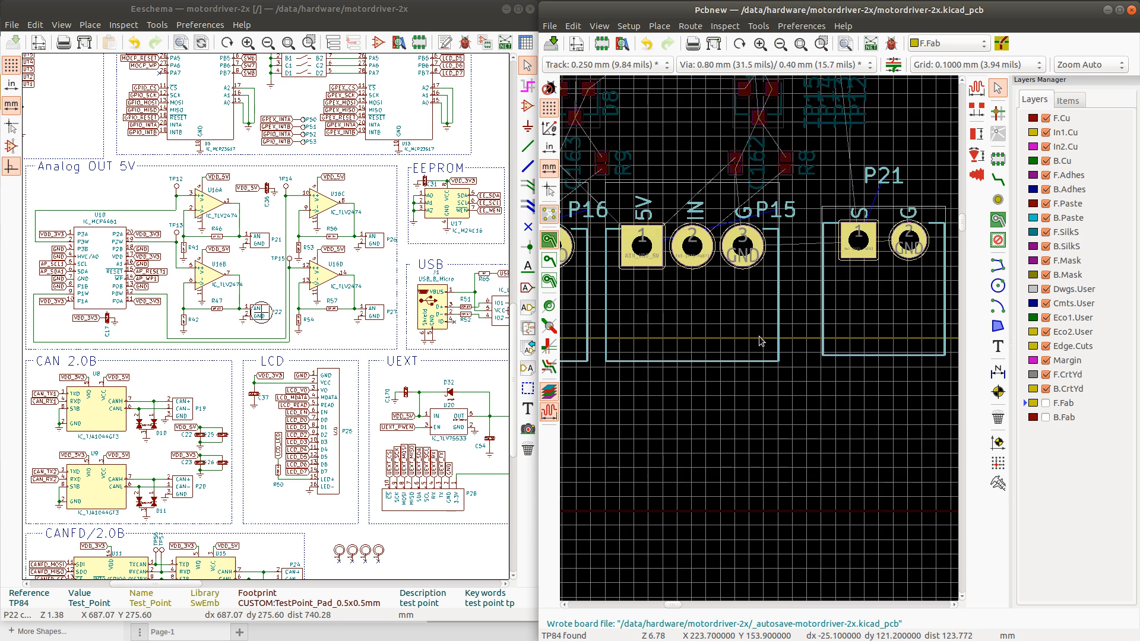
scroll(760, 342, down, 5)
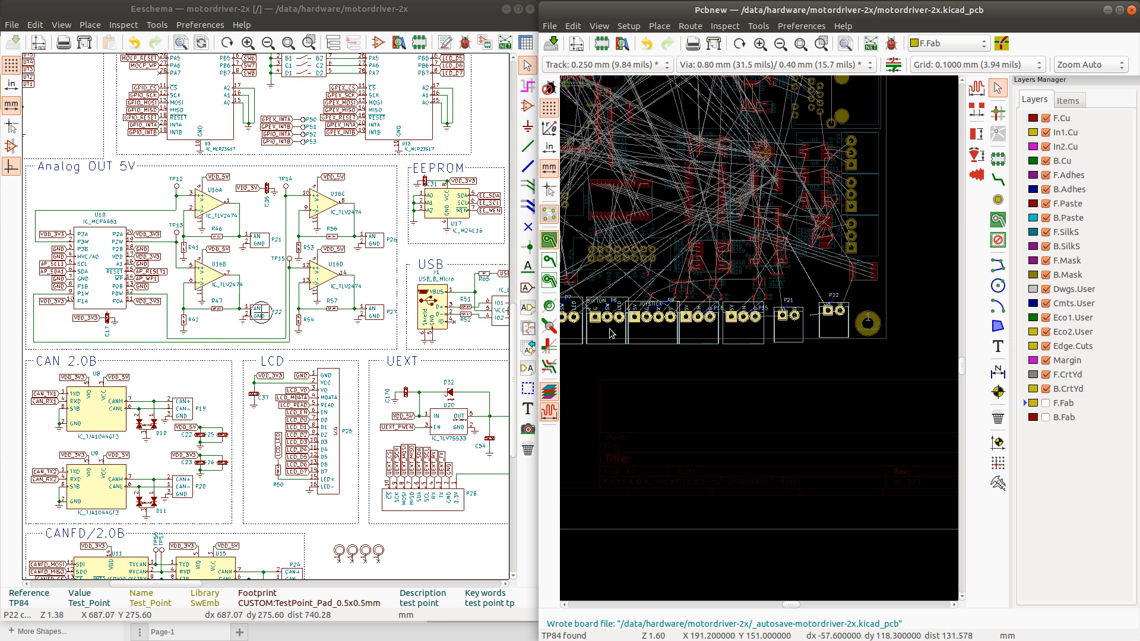
scroll(612, 334, down, 1)
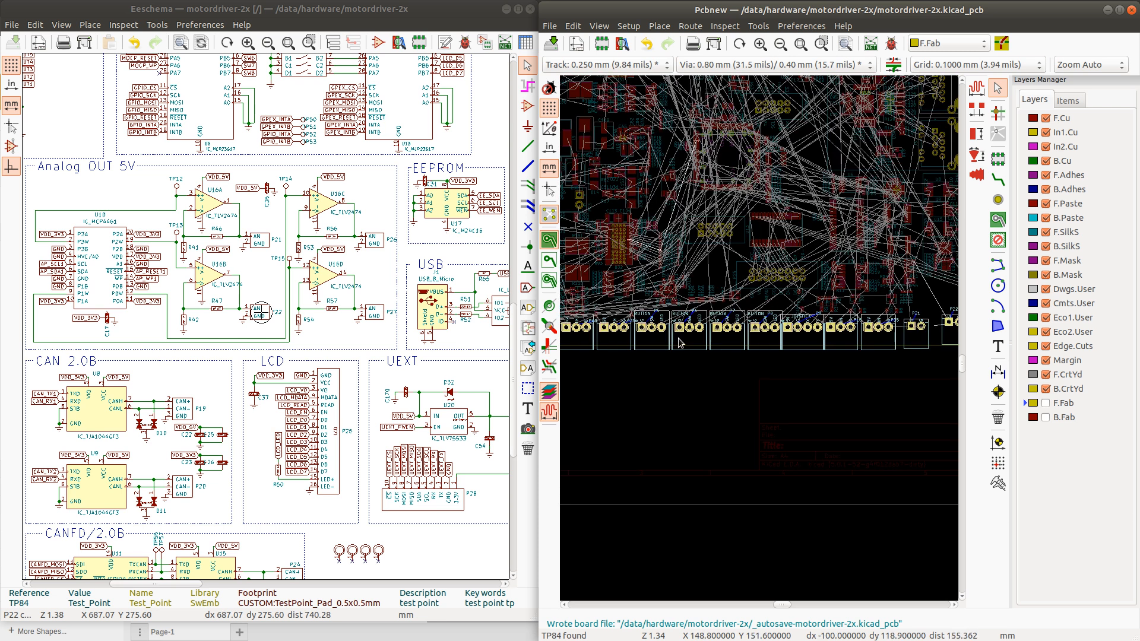
scroll(658, 343, down, 2)
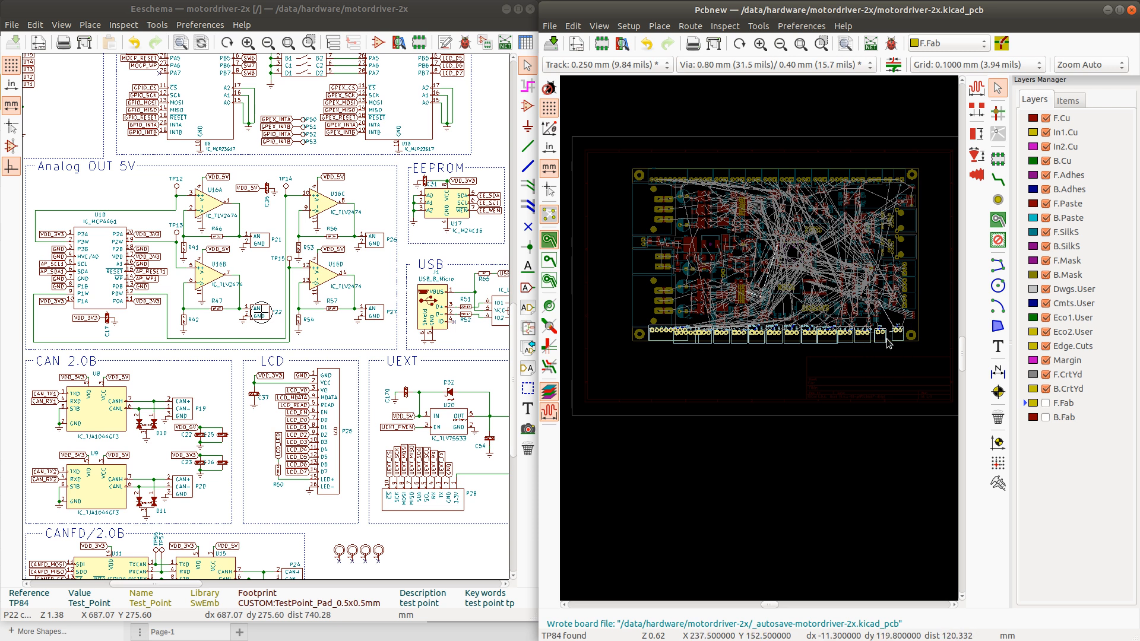
scroll(889, 344, up, 5)
click(743, 335)
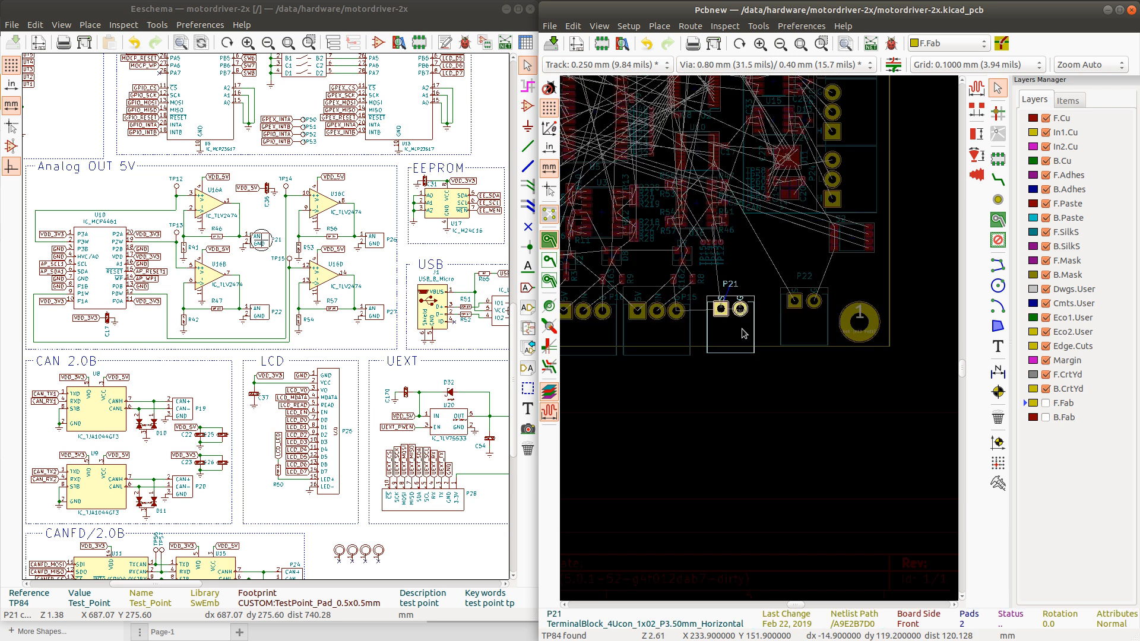
key(m)
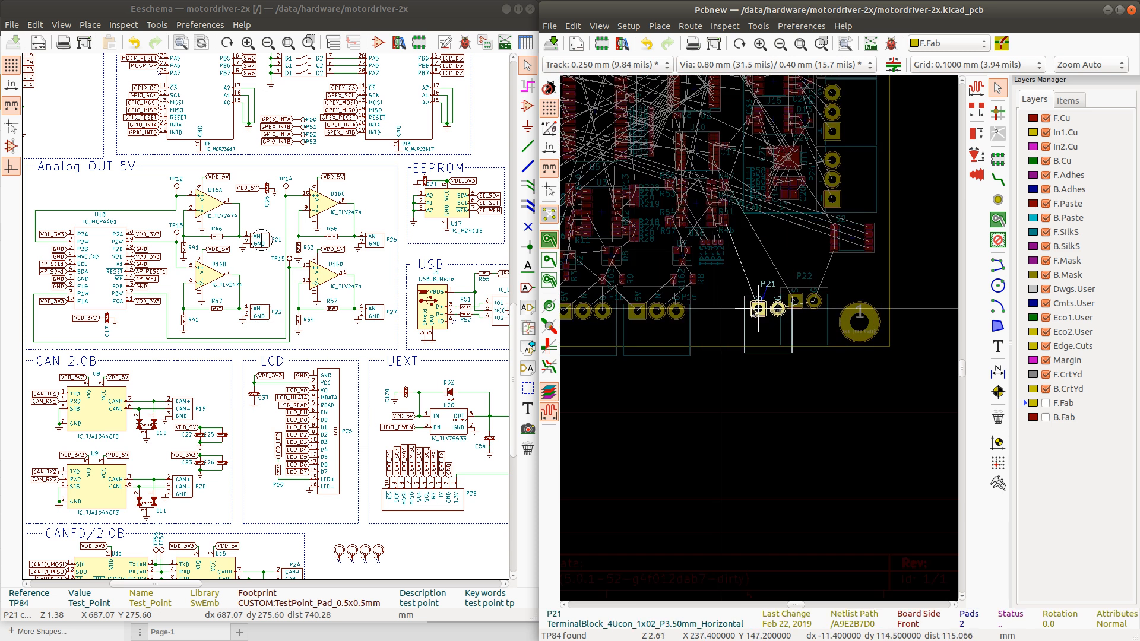
click(746, 307)
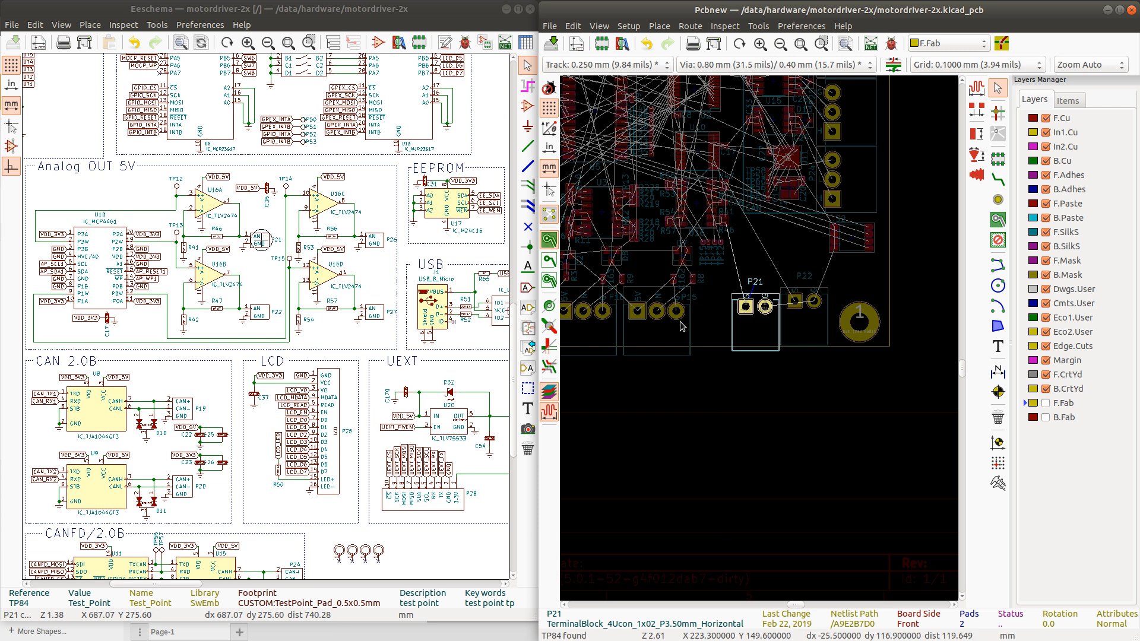
Move sensor connectors P15 and P16 side by side to the left of P21 along the lower board edge
click(671, 331)
key(m)
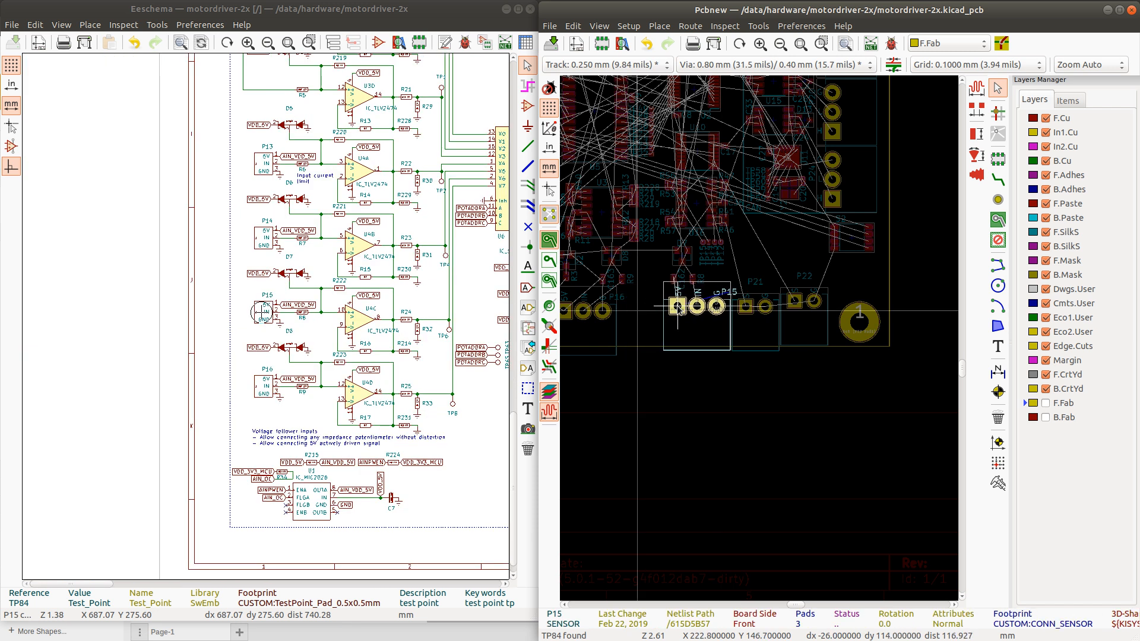
click(638, 329)
click(604, 328)
key(m)
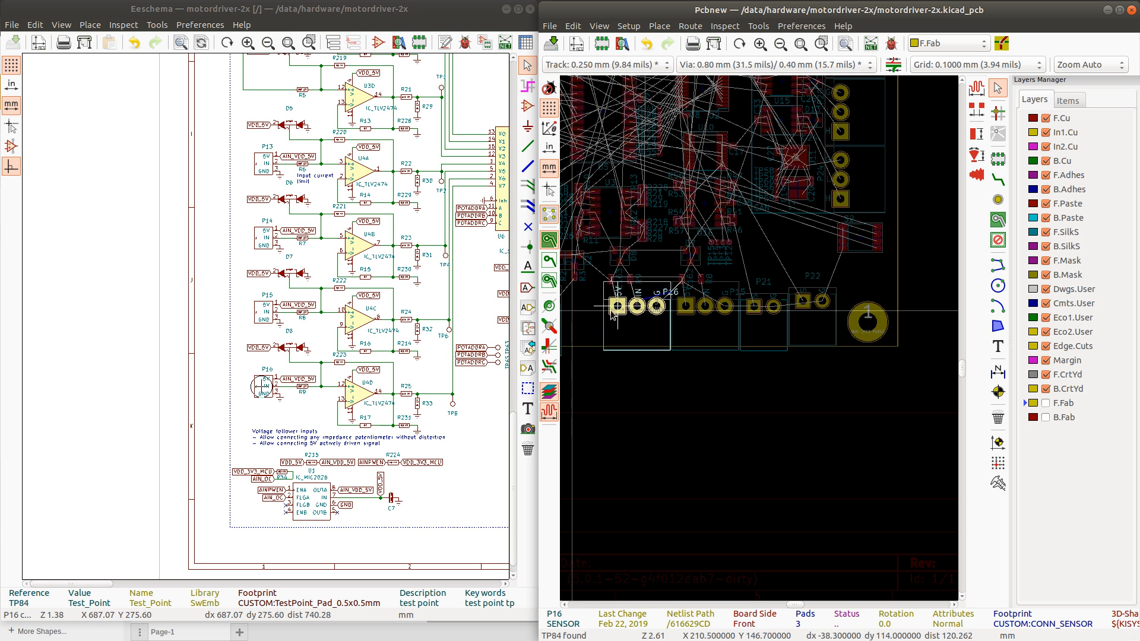
Move joystick connector P9 against the left side of sensor connector P16 on the lower board edge
scroll(613, 313, down, 3)
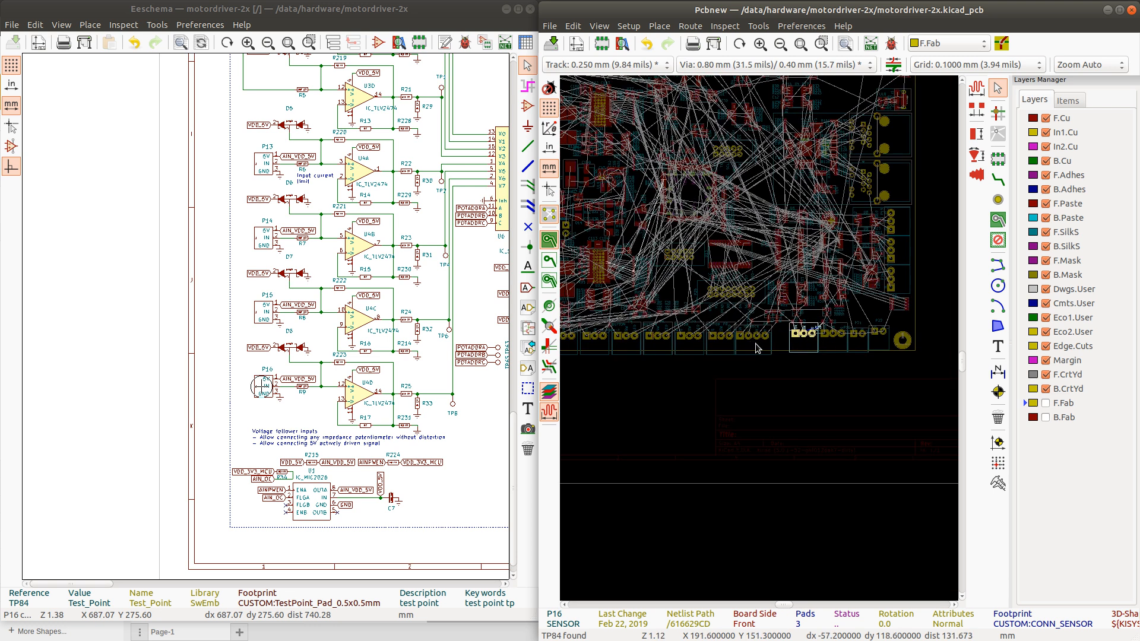
click(756, 343)
key(m)
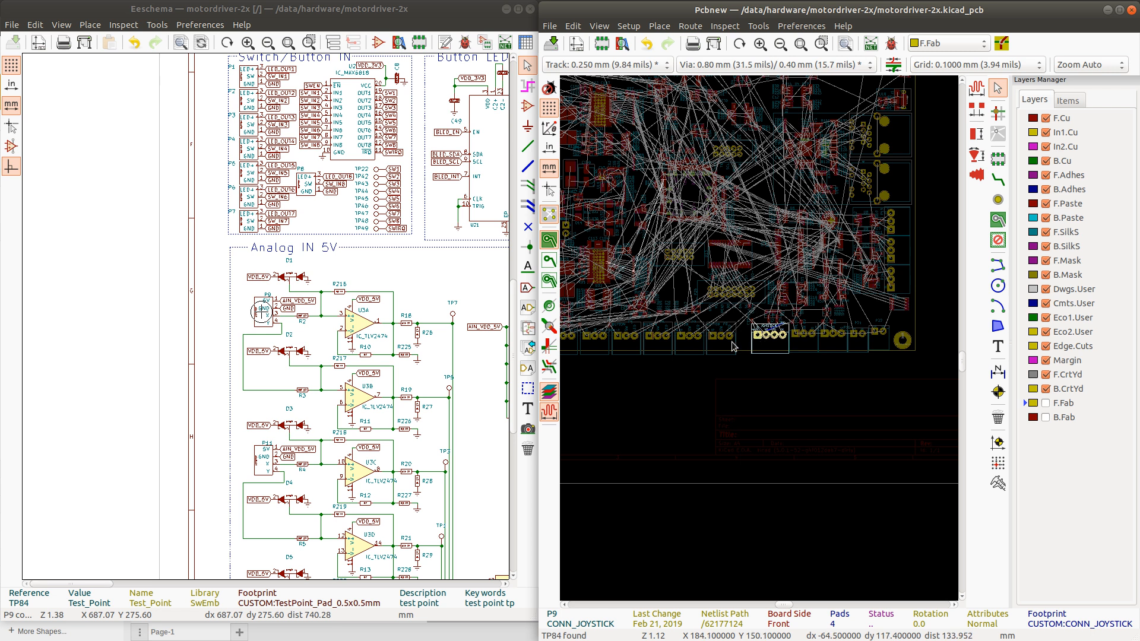
click(759, 337)
Place button connectors P8 and P7 edge to edge to the left of joystick connector P9
key(m)
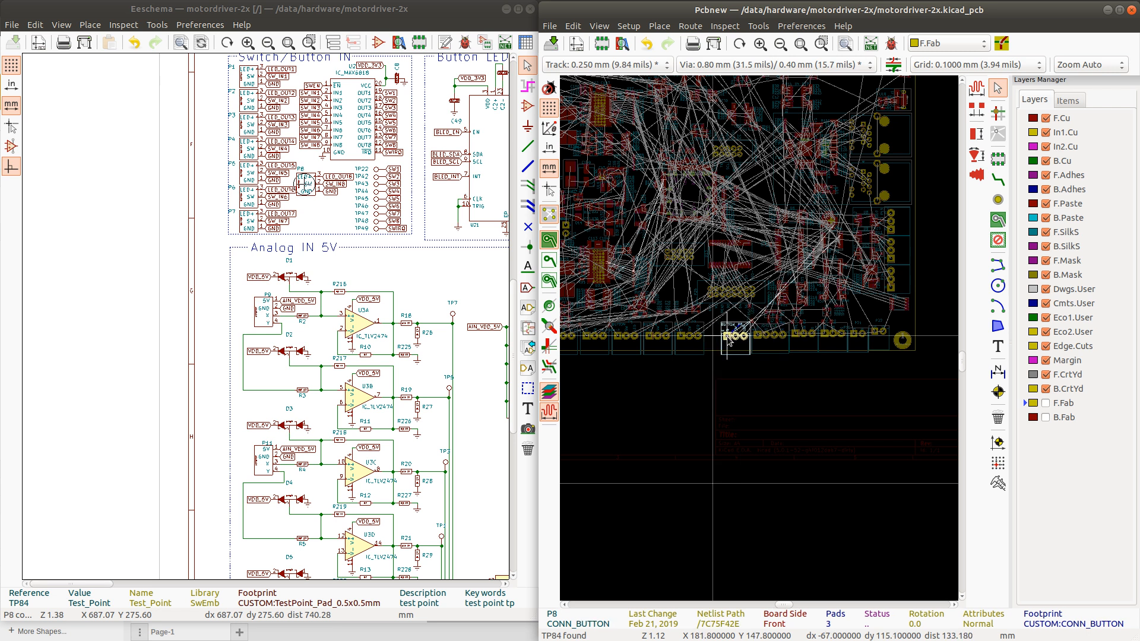
scroll(730, 338, up, 7)
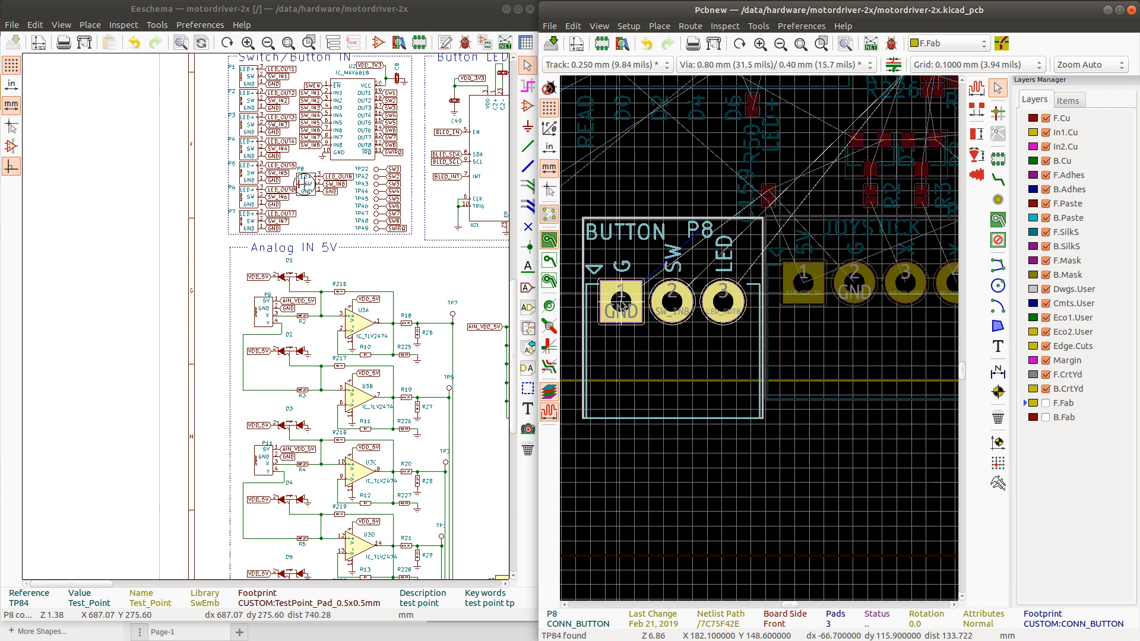
scroll(622, 303, down, 4)
click(705, 355)
key(m)
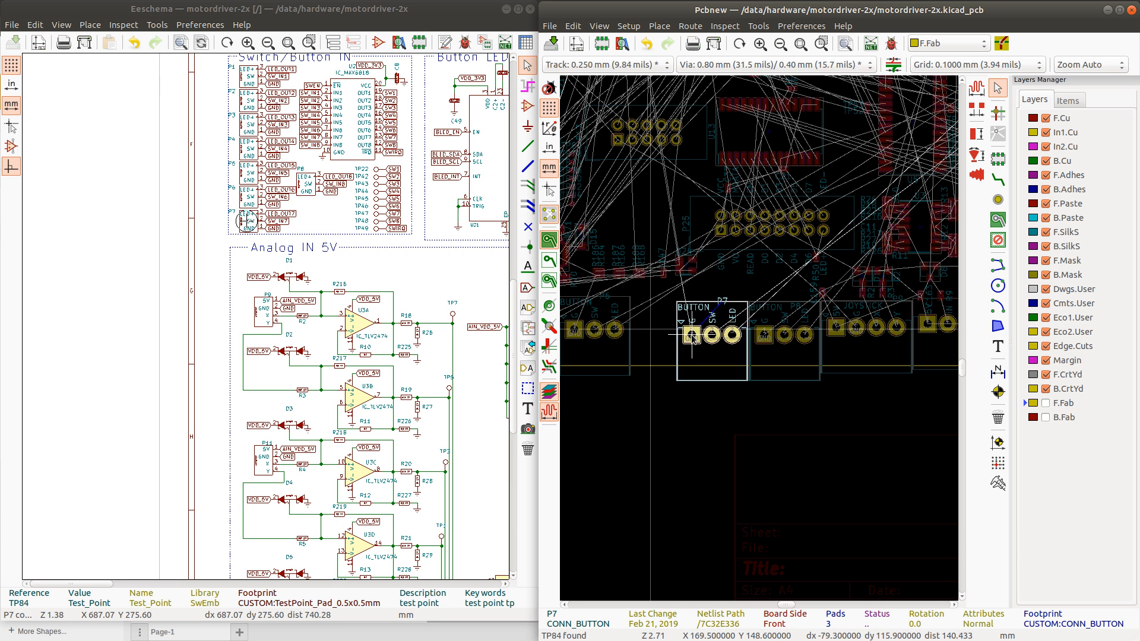
click(692, 336)
Place button connectors P6 and P5 edge to edge to the left of P7
key(m)
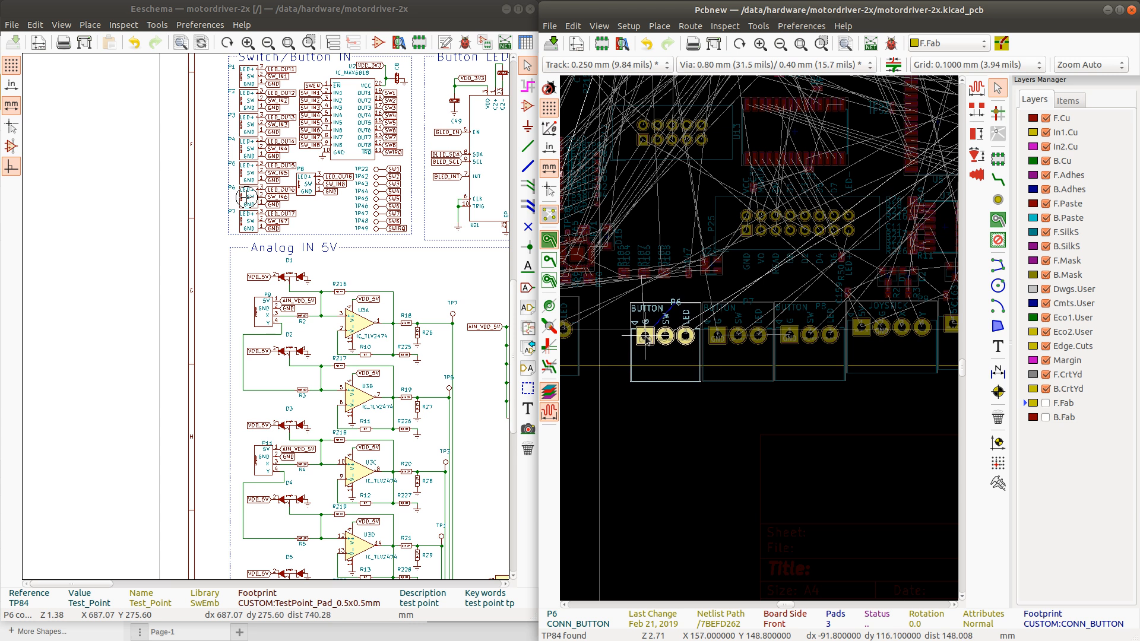
click(646, 337)
key(m)
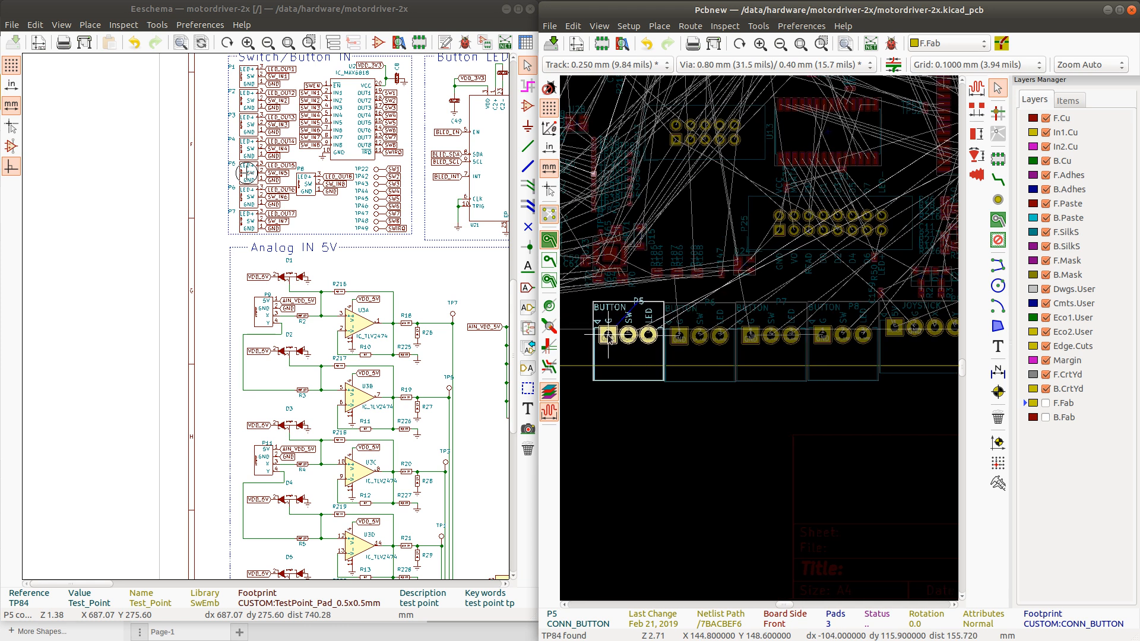
click(609, 336)
Pack sensor connectors P39, P40 and P38 edge to edge to the left of button connector P5
scroll(609, 337, down, 4)
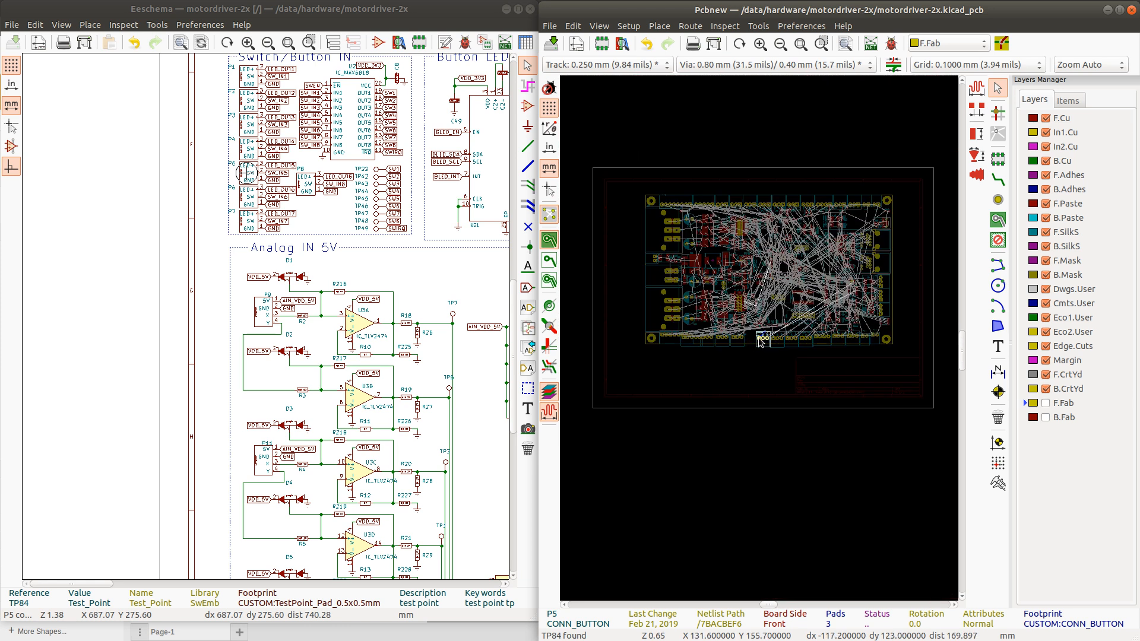
scroll(751, 342, up, 4)
key(m)
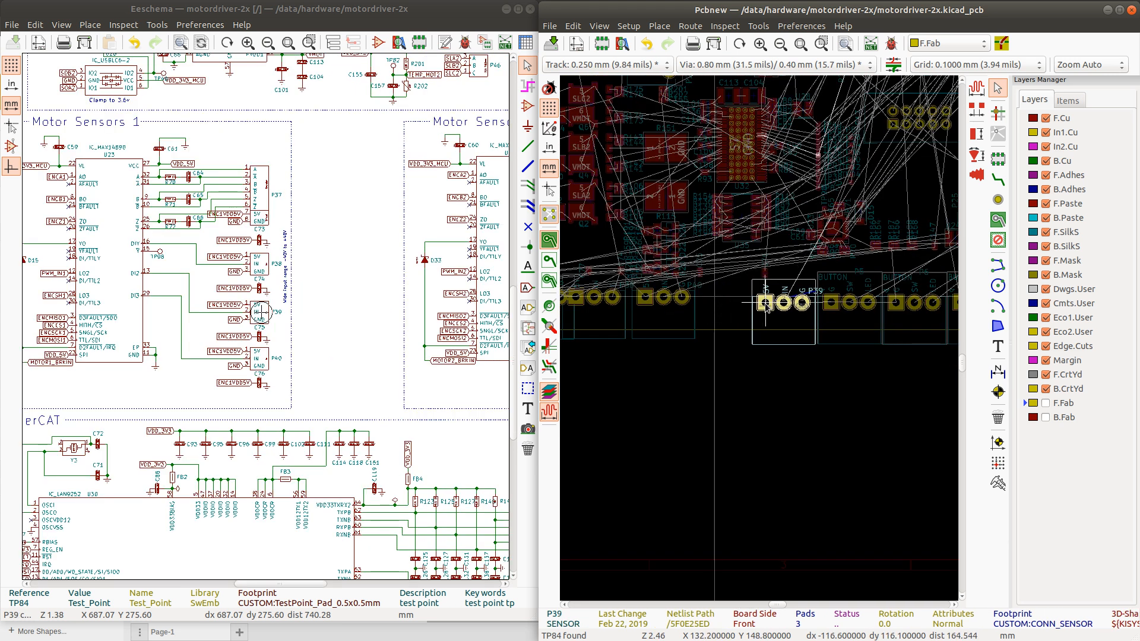
click(766, 305)
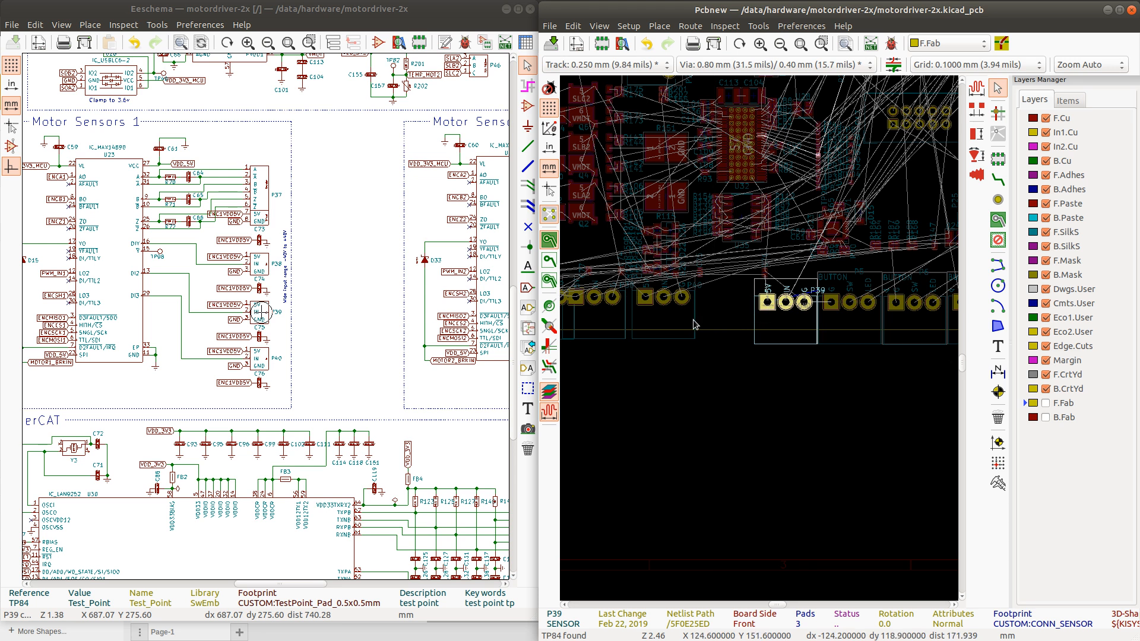
key(m)
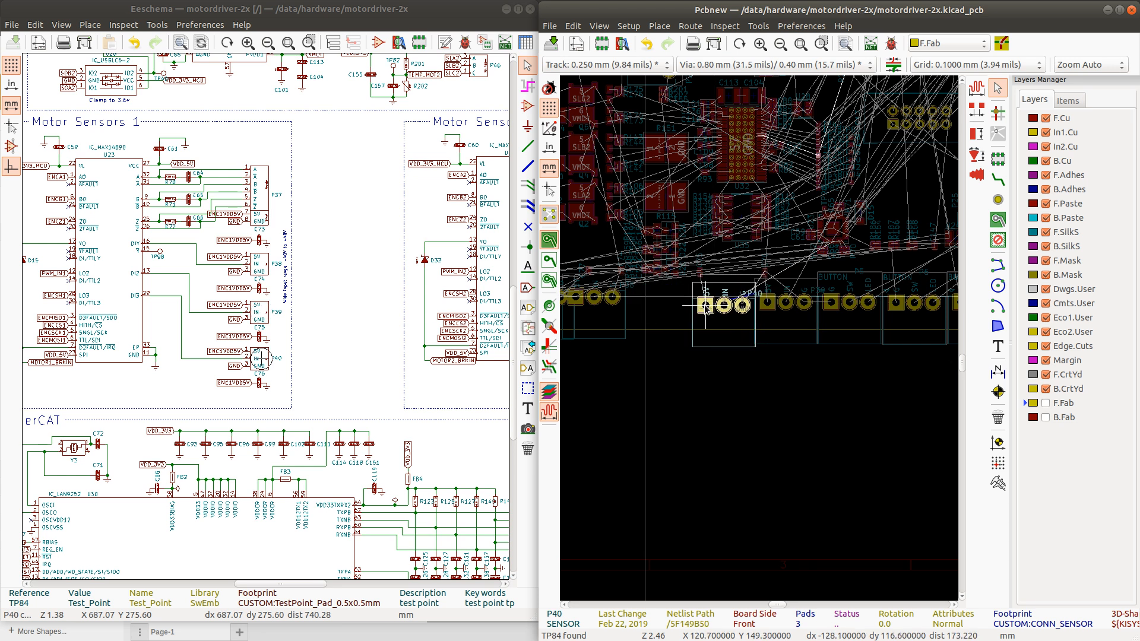
click(703, 303)
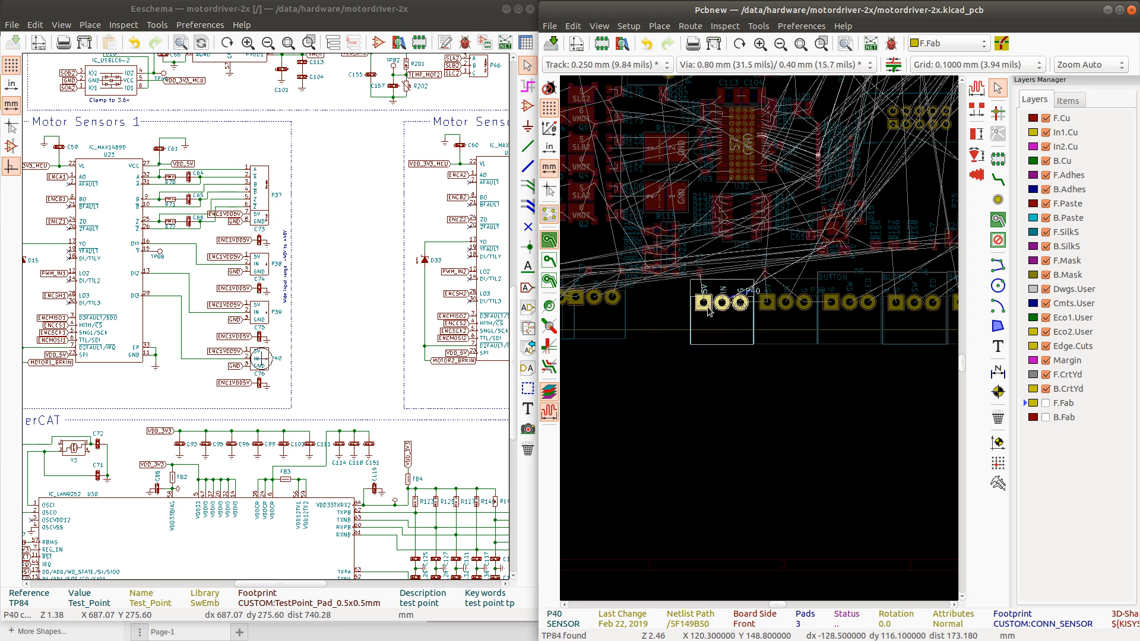
key(m)
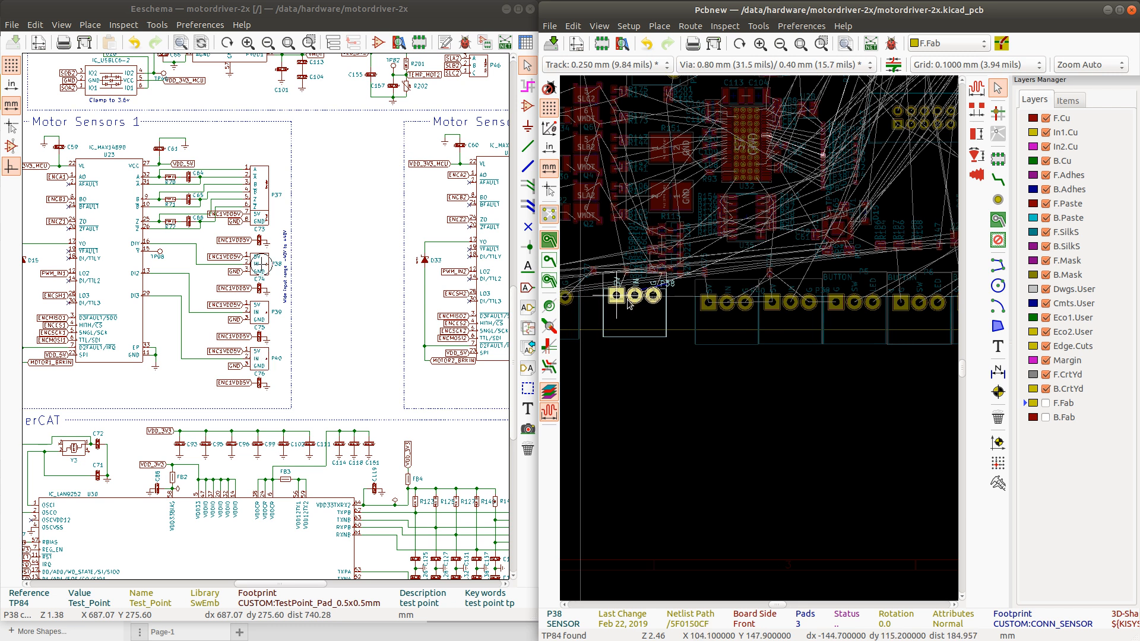
click(644, 304)
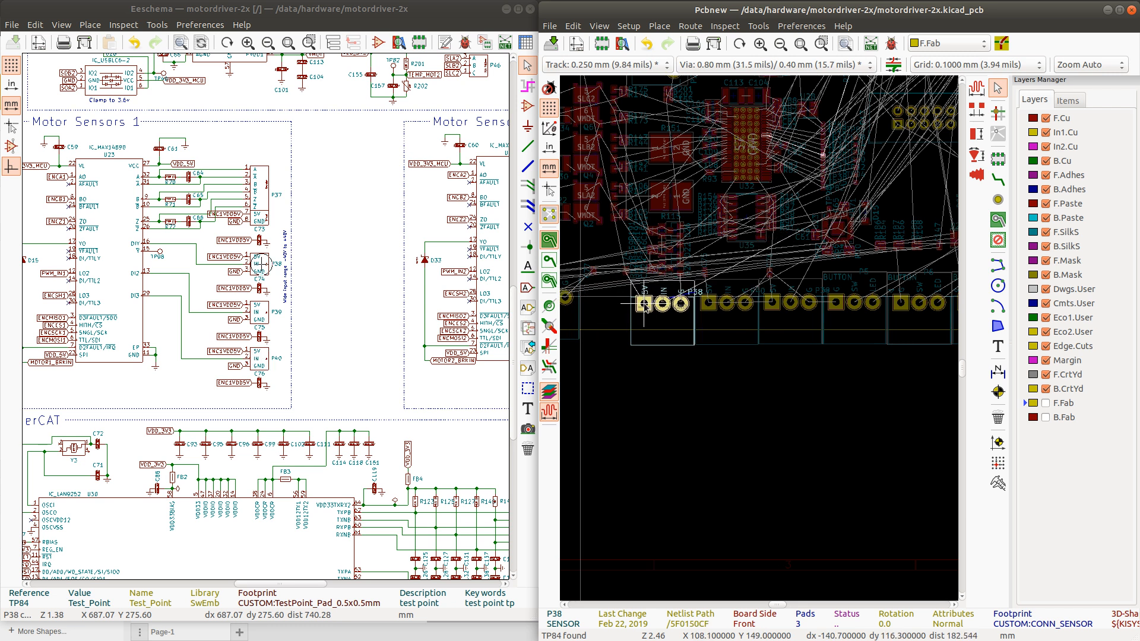
Move hall connector P48 against the left side of sensor connector P38 on the lower board edge
key(m)
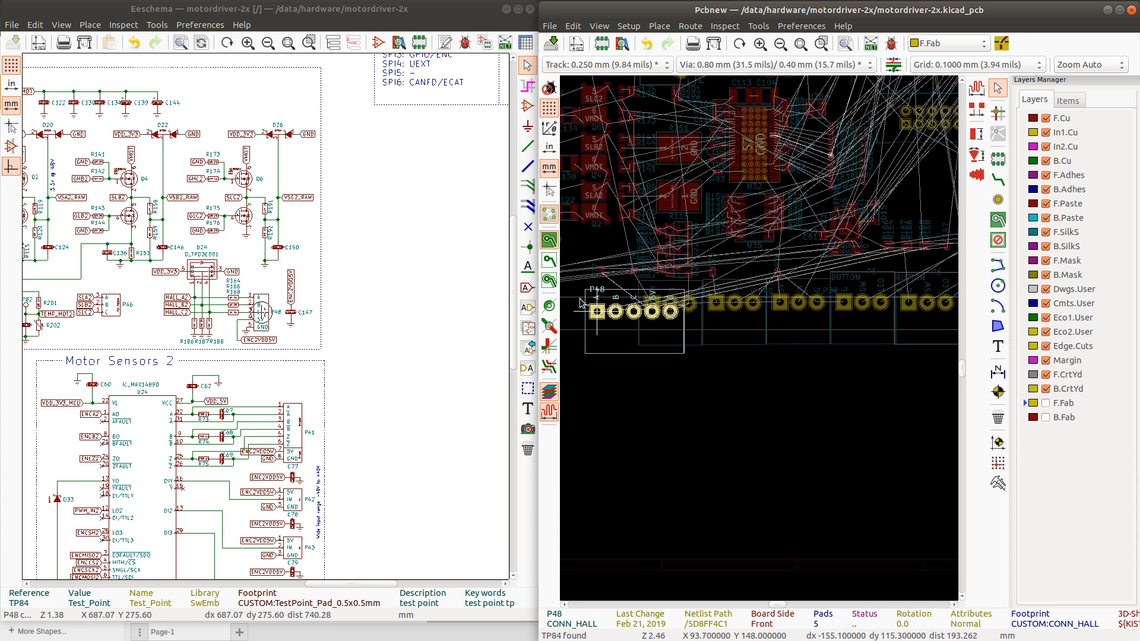
scroll(598, 312, down, 2)
scroll(748, 353, up, 4)
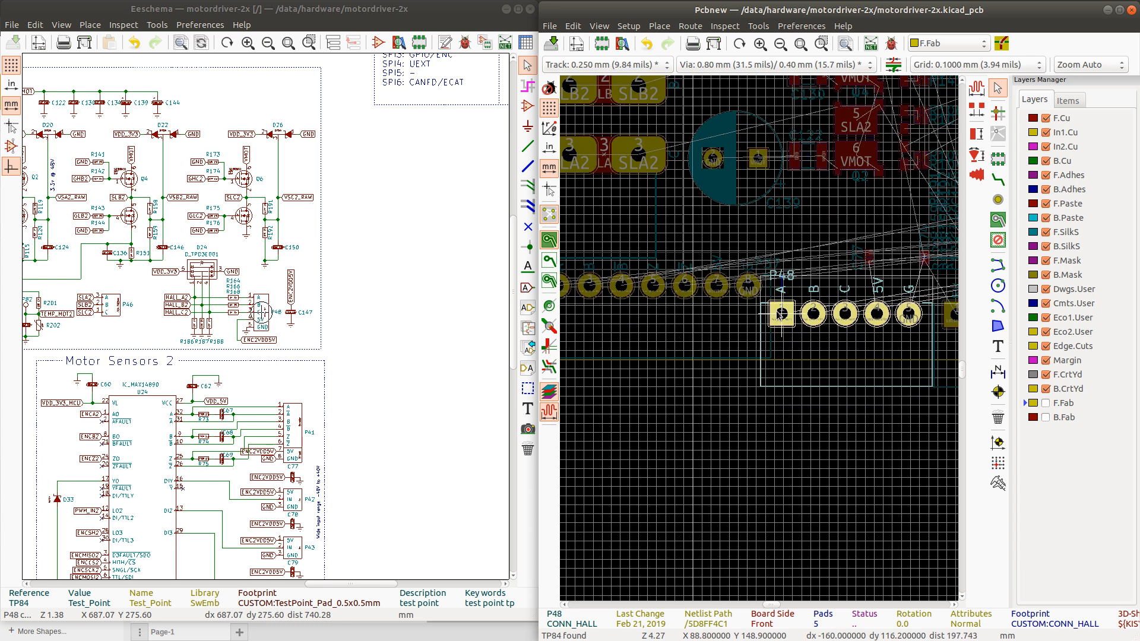
Align encoder connector P37 with the left outline of the leftmost upper-edge connector and zero the relative coordinates there
scroll(760, 342, down, 6)
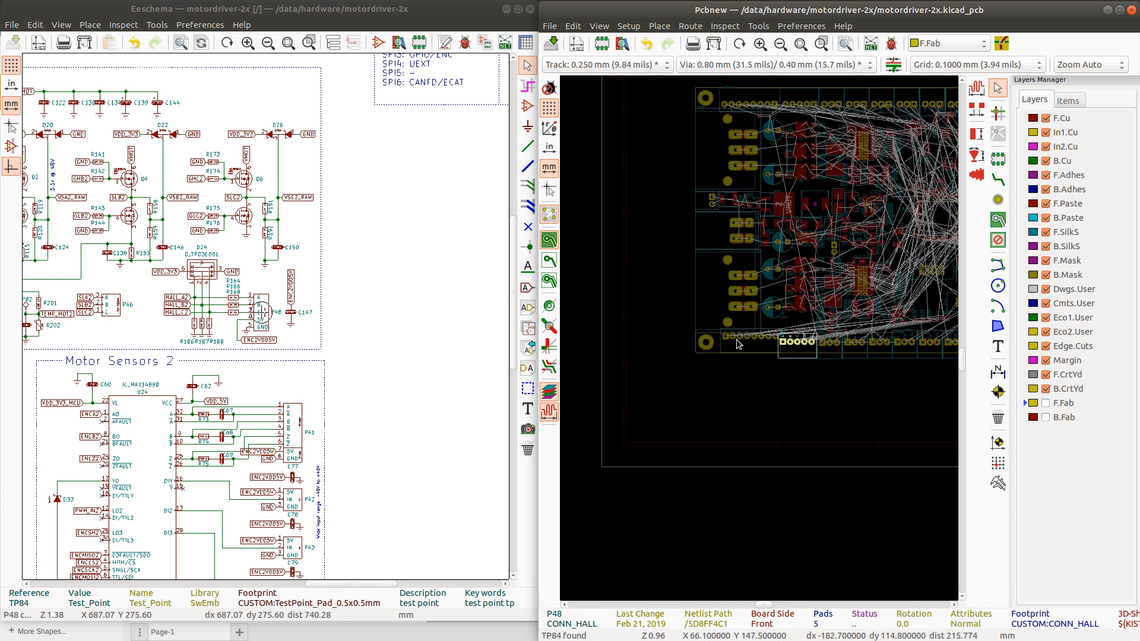
click(736, 347)
key(m)
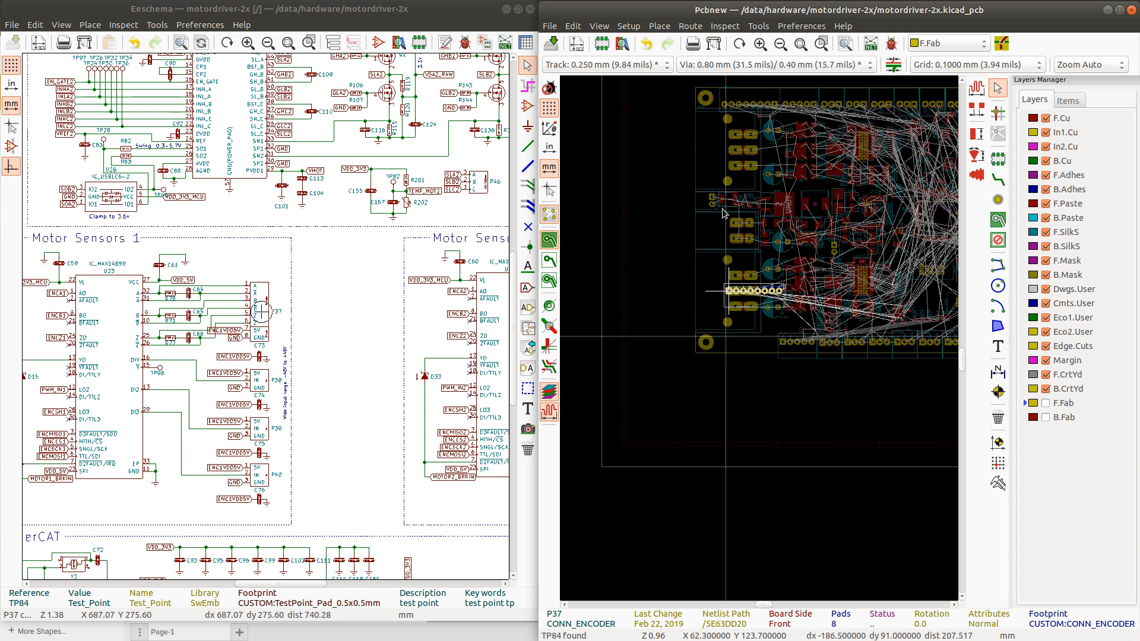
scroll(720, 128, up, 12)
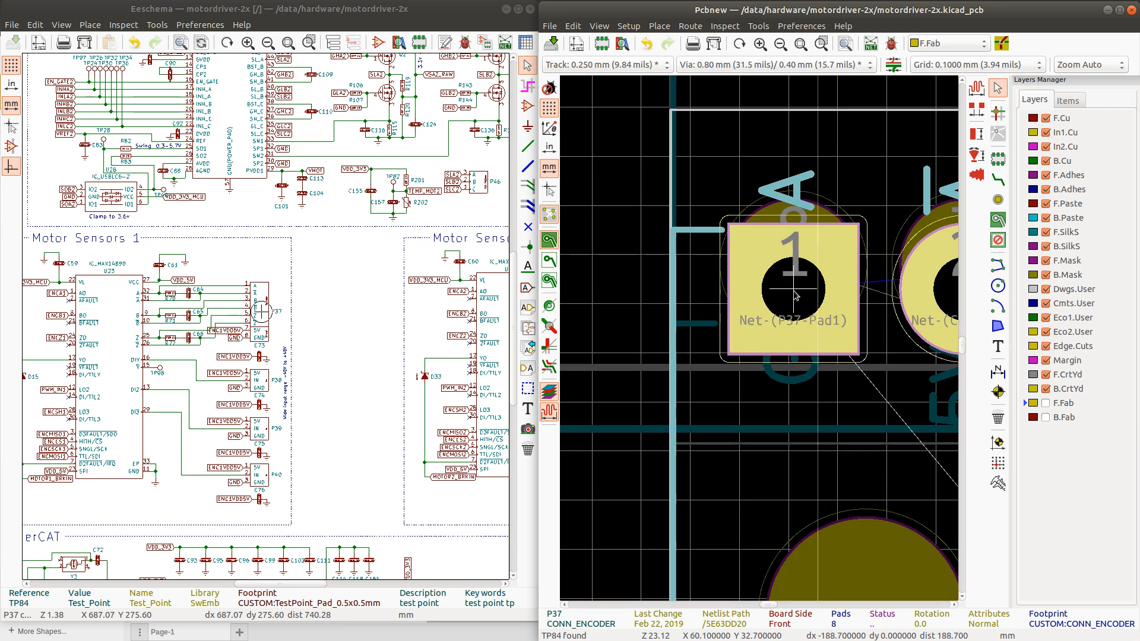
scroll(796, 295, down, 4)
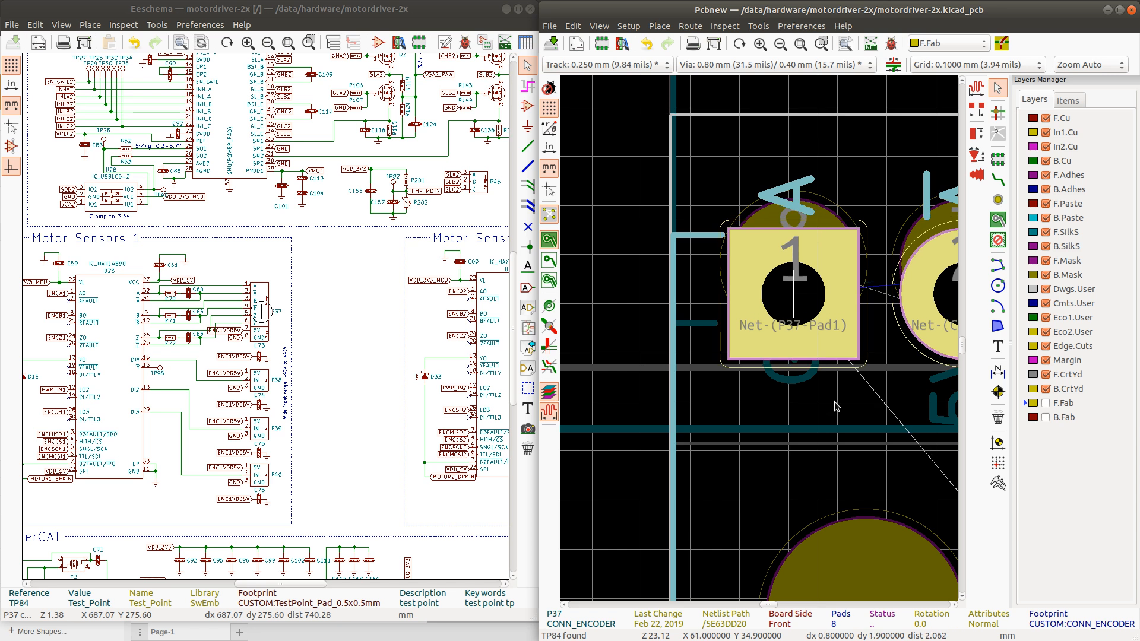
scroll(762, 341, down, 2)
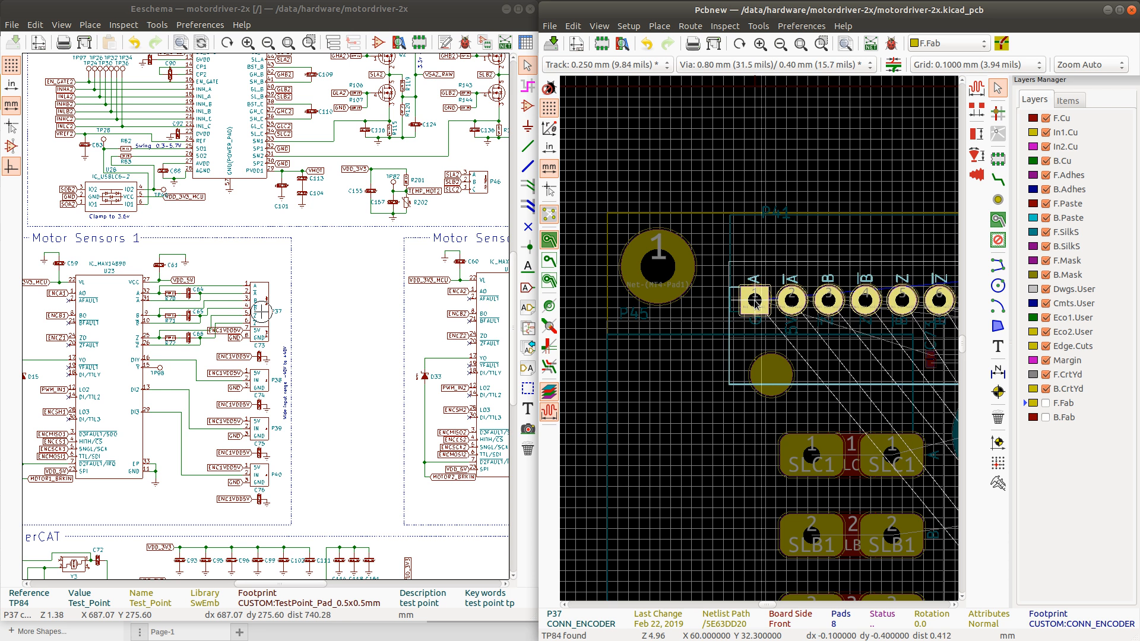
key(space)
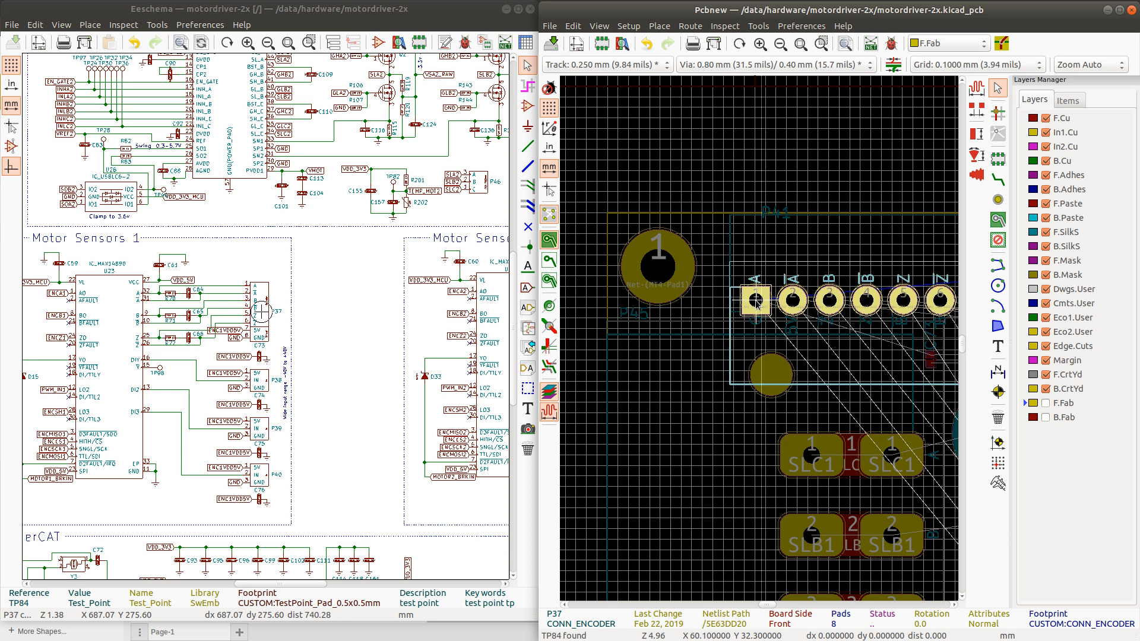
Place encoder connector P37 straight below on the lower board edge, at X 60.1 mm, Y 145.8 mm
scroll(756, 302, down, 7)
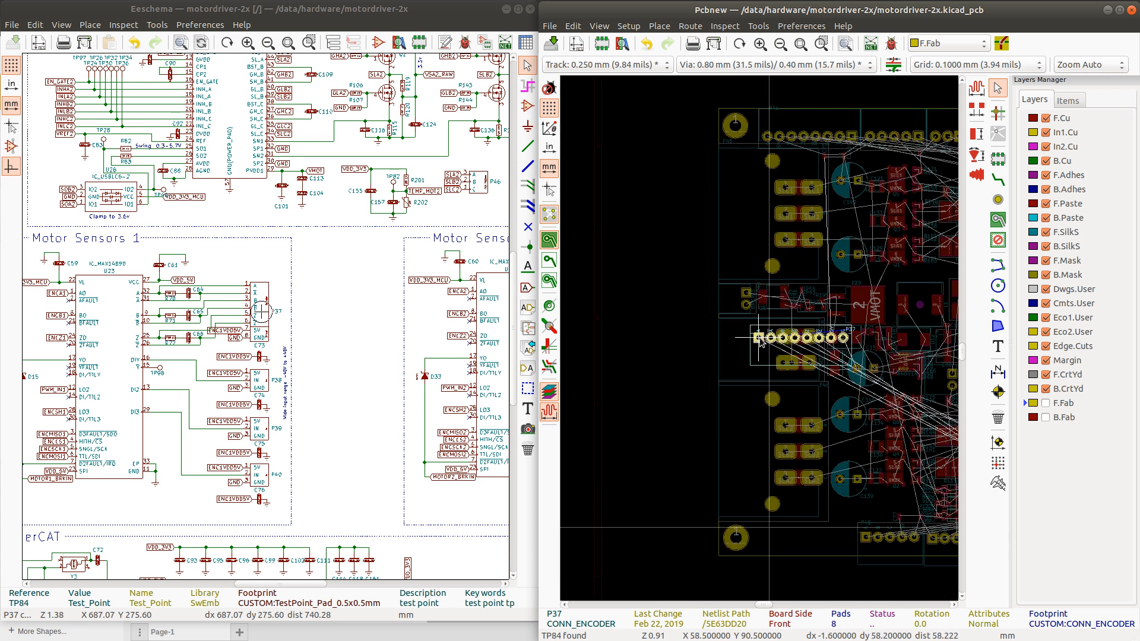
scroll(760, 341, up, 6)
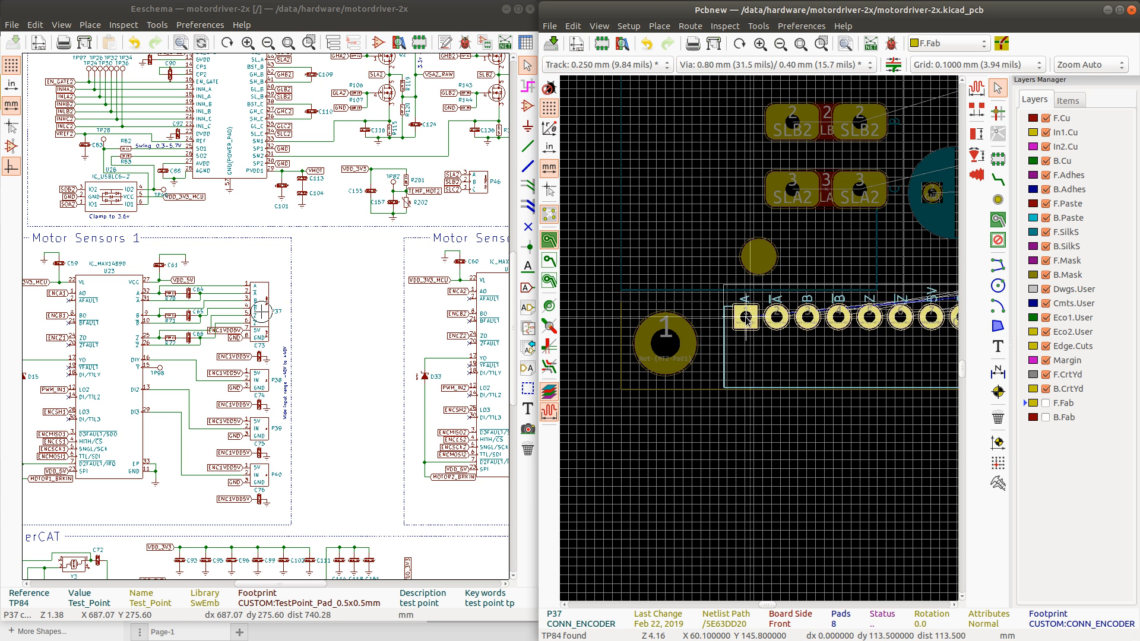
click(747, 316)
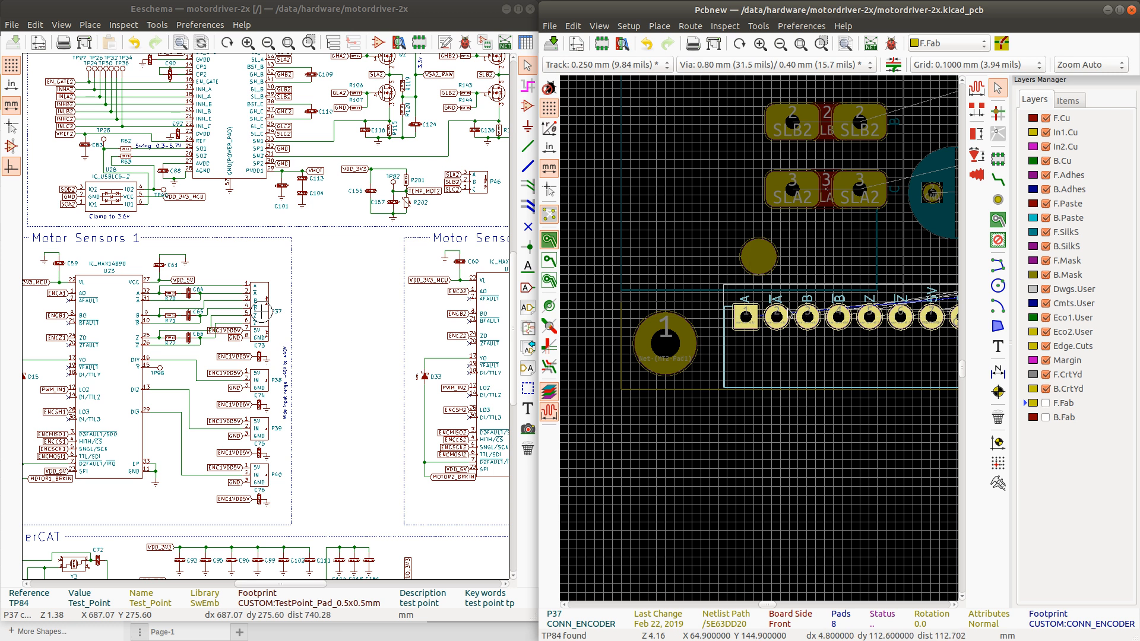
Move hall connector P48 out of the connector row to a spot below the board edge
scroll(926, 392, up, 3)
scroll(761, 342, down, 4)
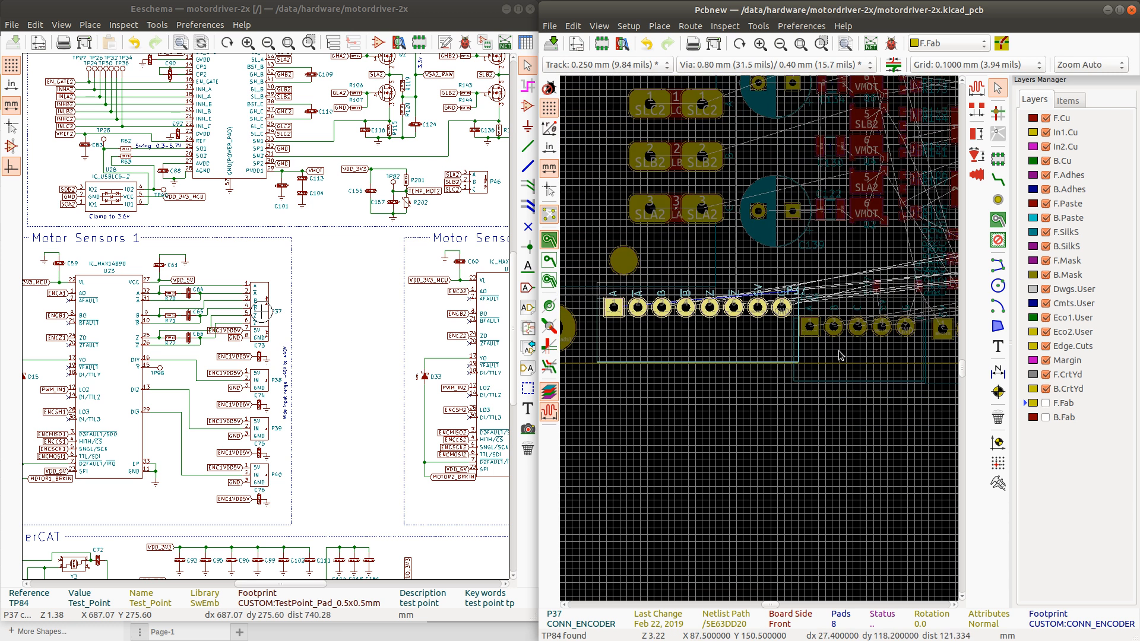
scroll(762, 342, down, 4)
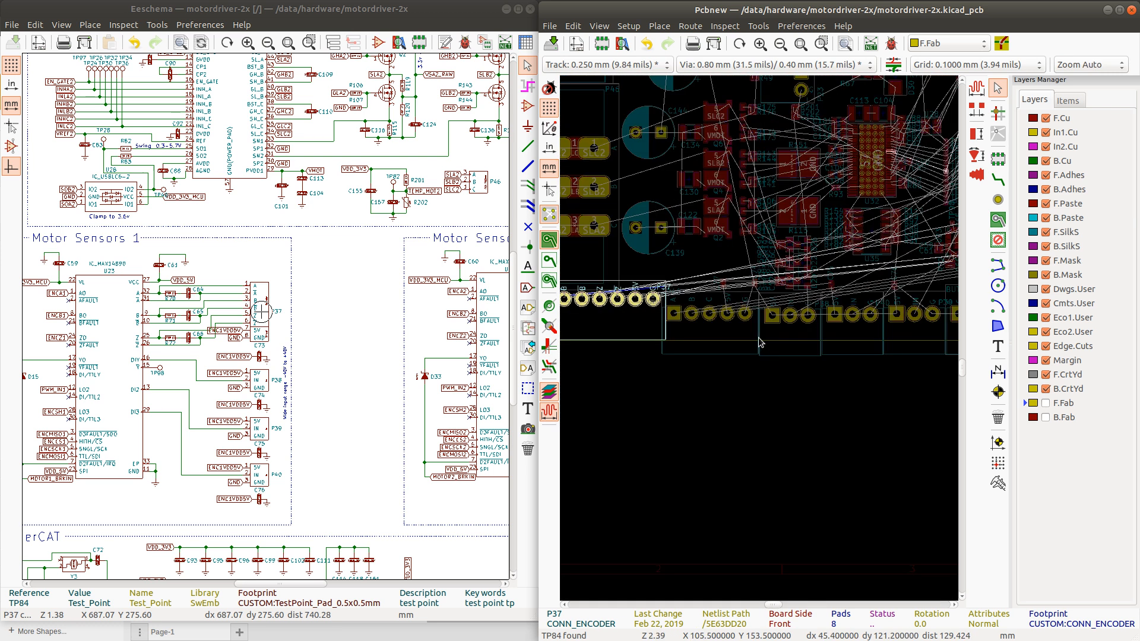
scroll(762, 342, down, 8)
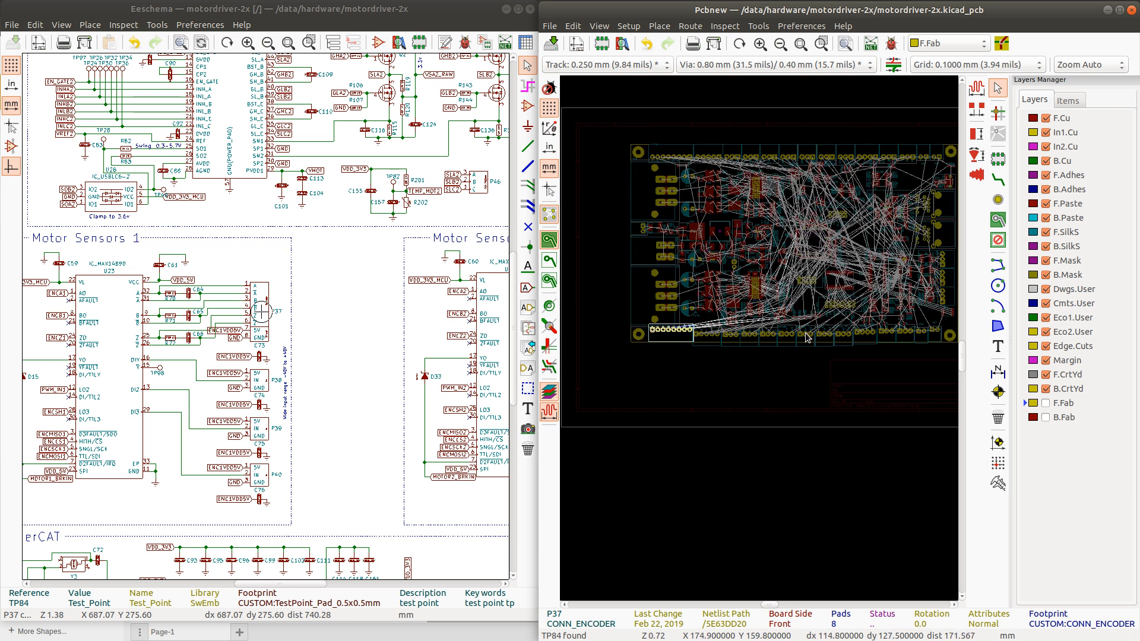
scroll(751, 350, up, 4)
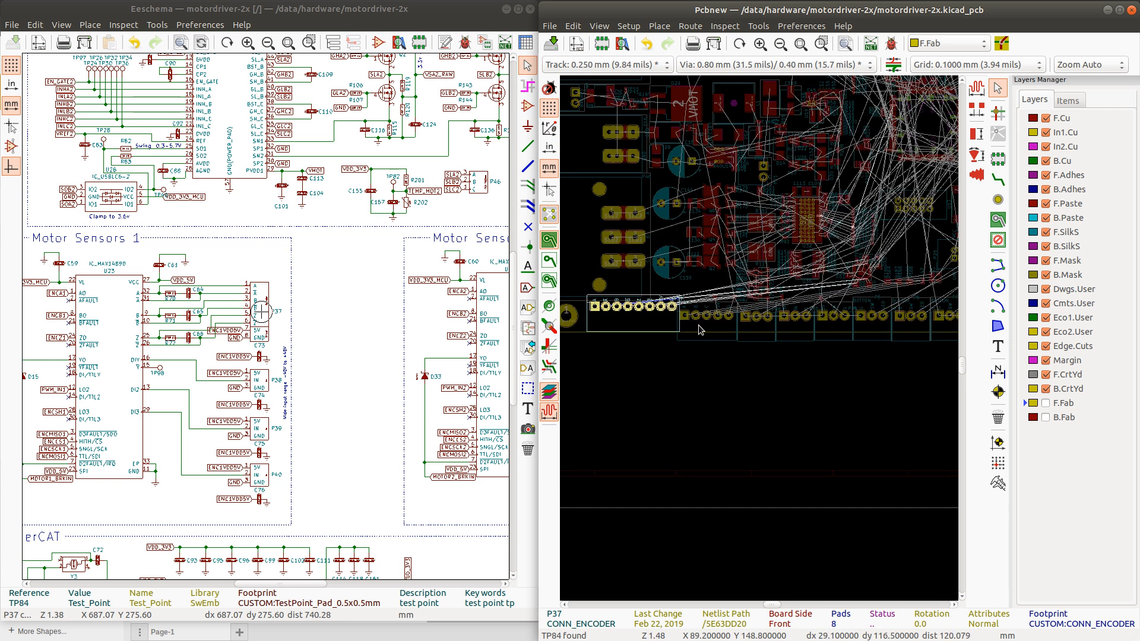
click(712, 331)
drag(712, 330, 720, 395)
Try to distribute the lower-edge connectors from P38 through P22 horizontally, then undo the distribution
click(742, 329)
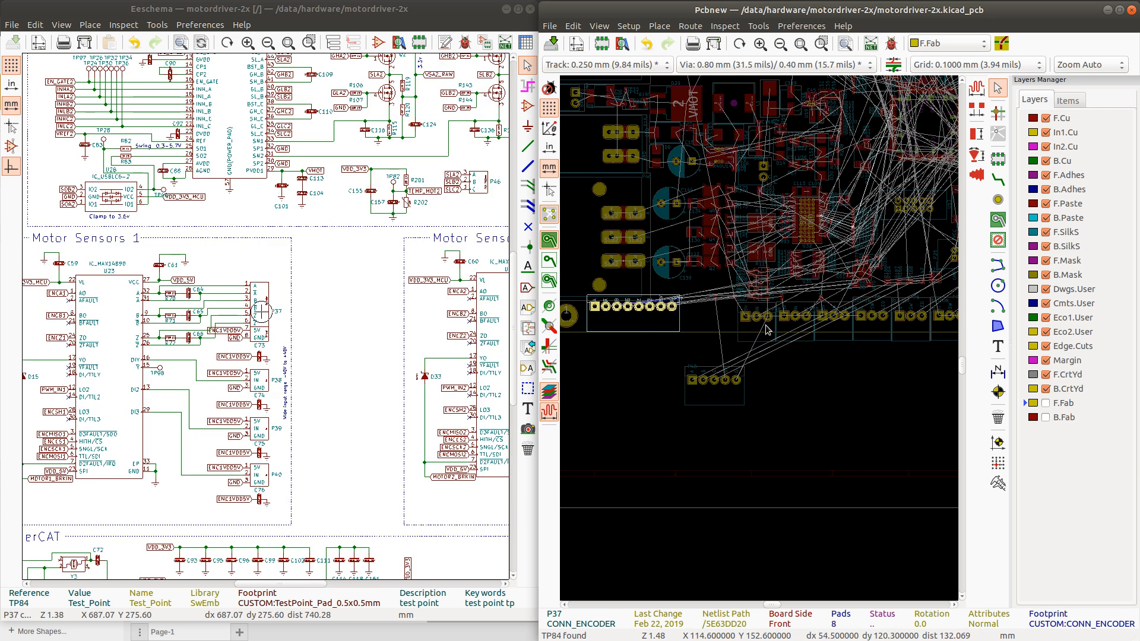
shift+click(766, 325)
shift+click(809, 325)
shift+click(837, 323)
shift+click(889, 333)
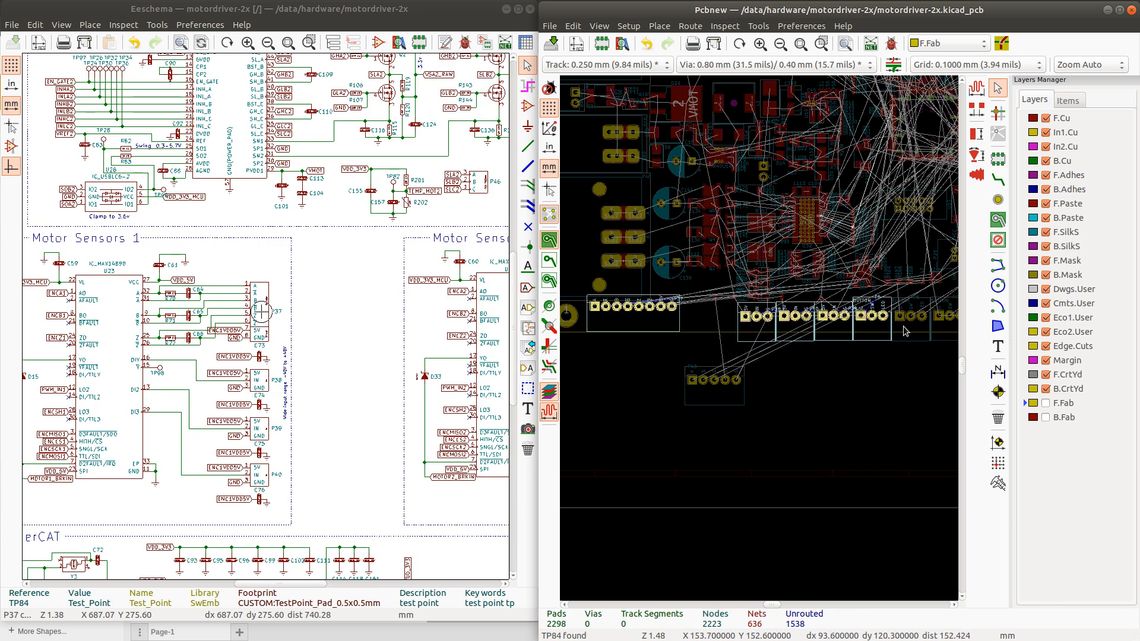
shift+click(915, 331)
shift+click(944, 330)
middle_drag(944, 330, 761, 342)
scroll(761, 342, down, 1)
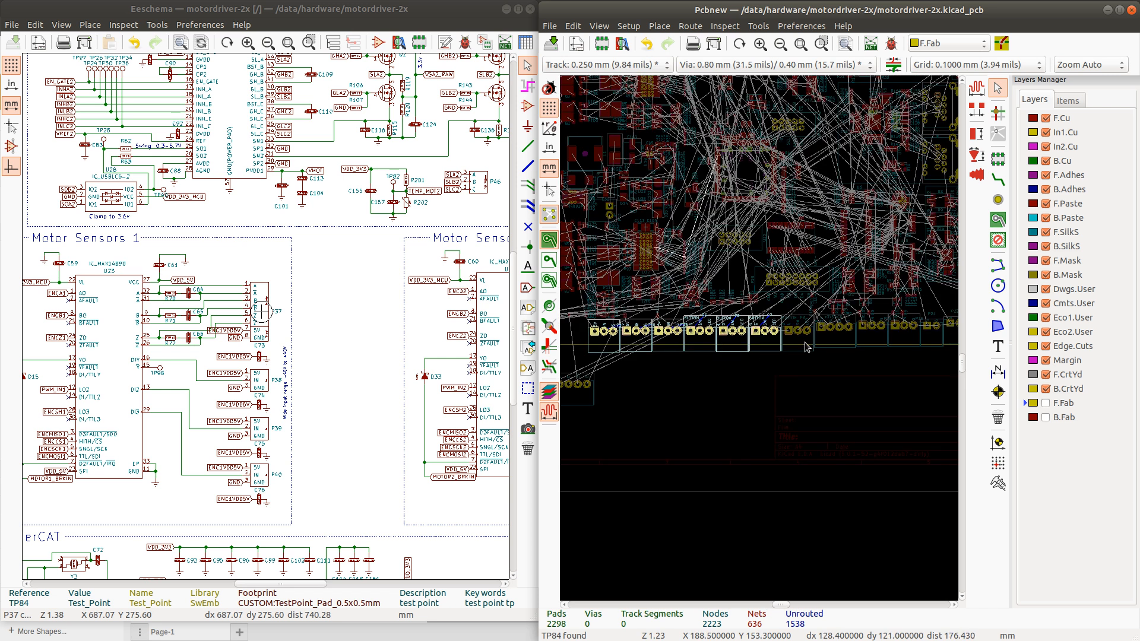
shift+click(806, 344)
shift+click(836, 341)
shift+click(881, 342)
shift+click(904, 338)
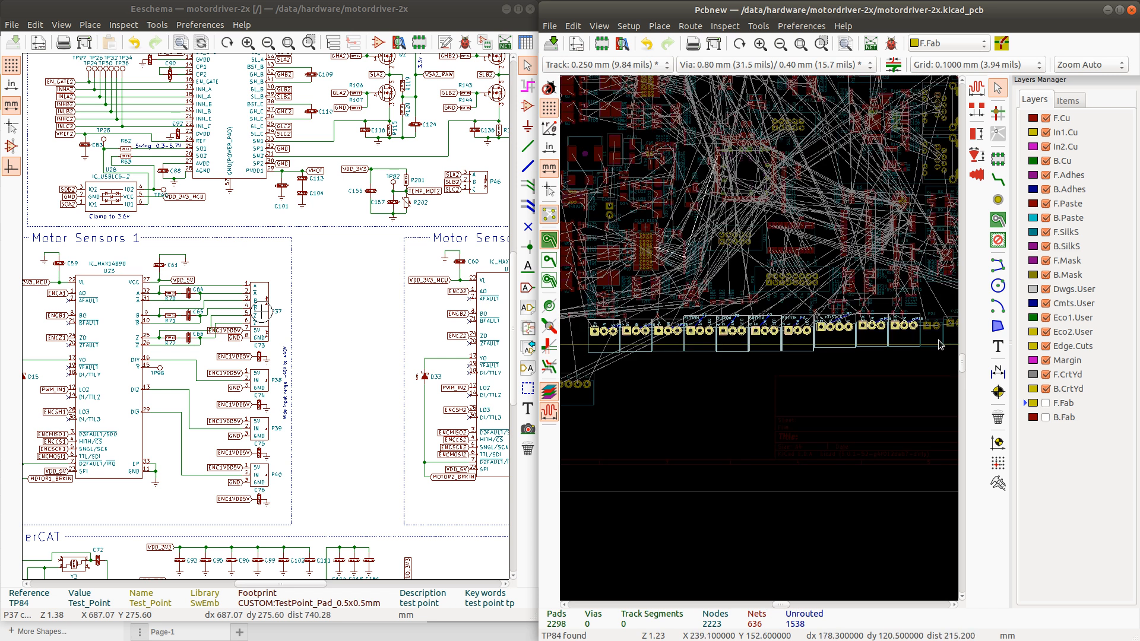
shift+click(938, 339)
shift+scroll(941, 340, up, 4)
scroll(758, 338, down, 5)
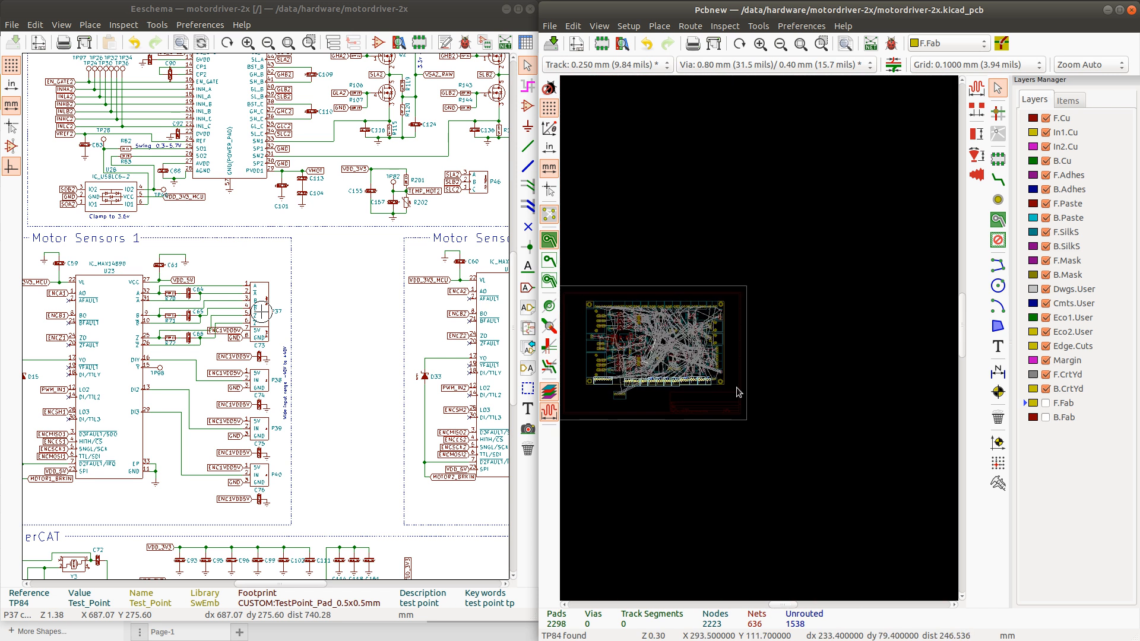
scroll(719, 306, up, 6)
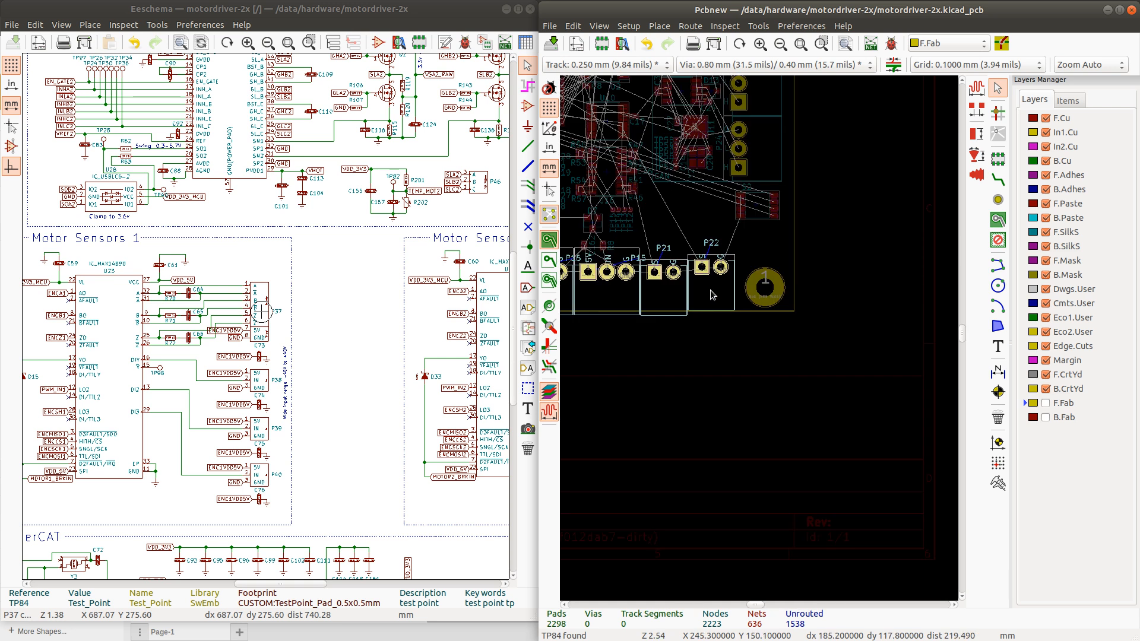
right_click(711, 291)
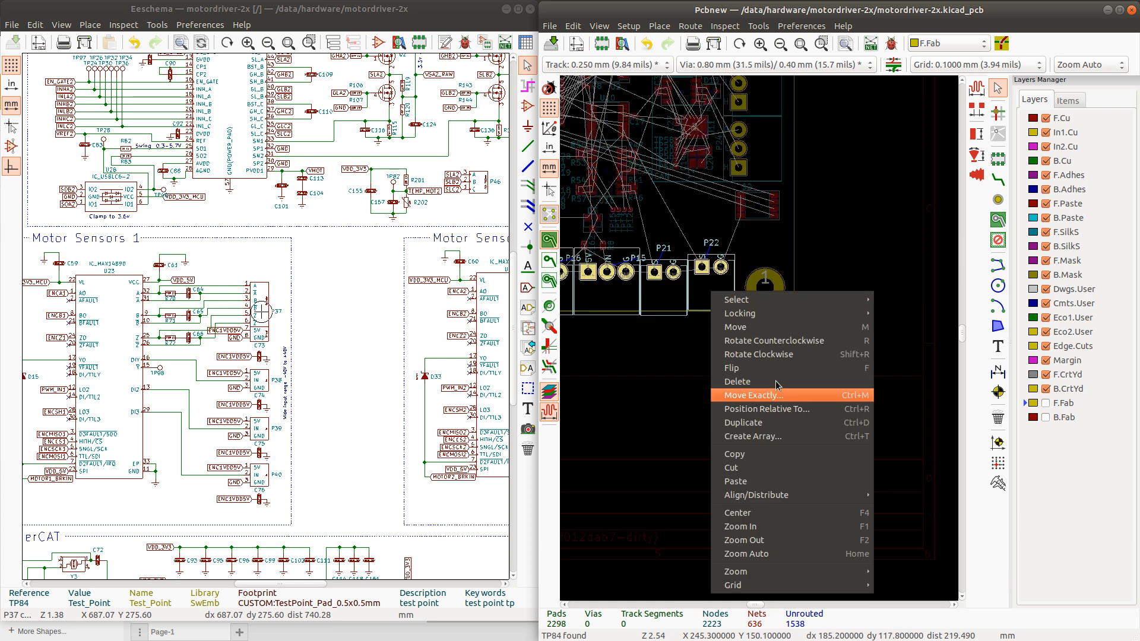
mouse_move(780, 496)
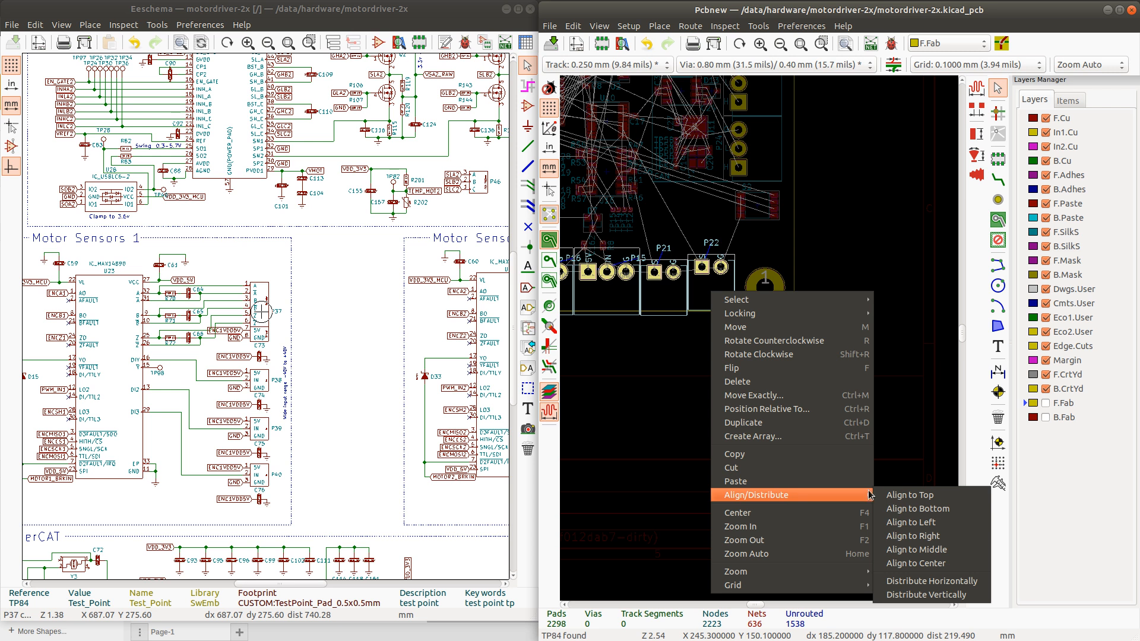
click(946, 584)
scroll(707, 350, down, 6)
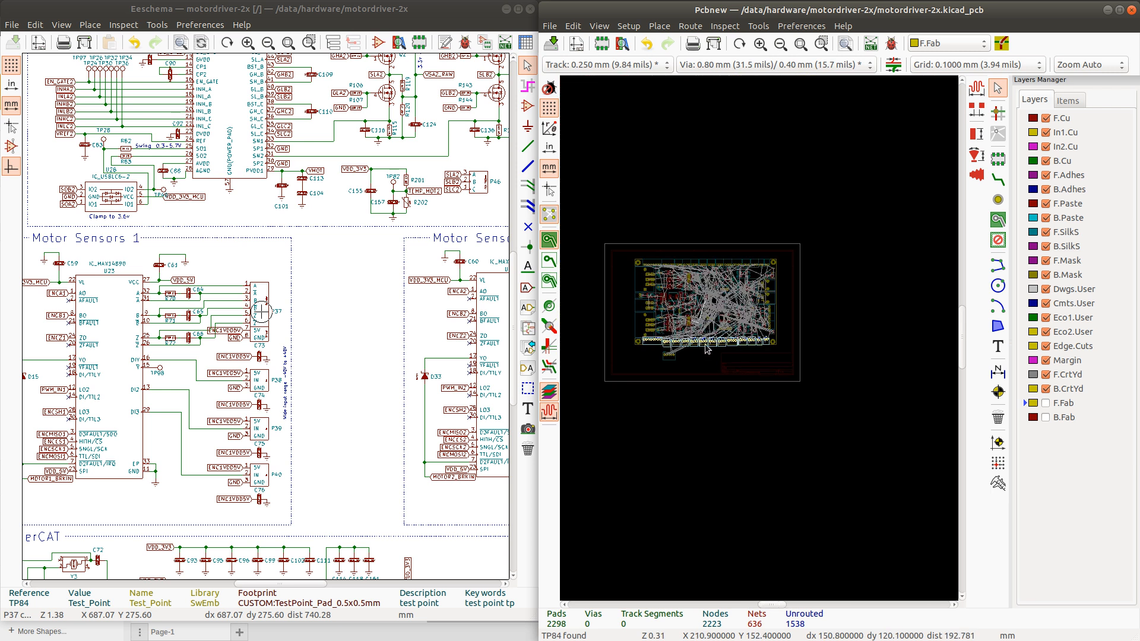
scroll(761, 342, up, 1)
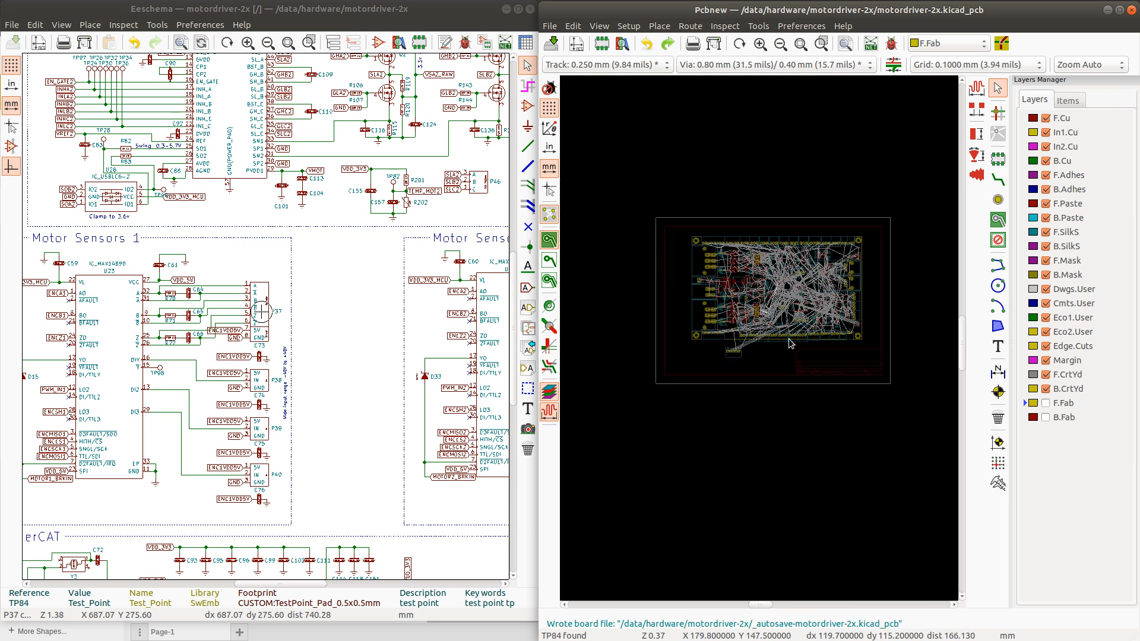
Compare the connector spacing along the lower board edge with the spacing of the connectors along the upper edge
scroll(731, 354, up, 4)
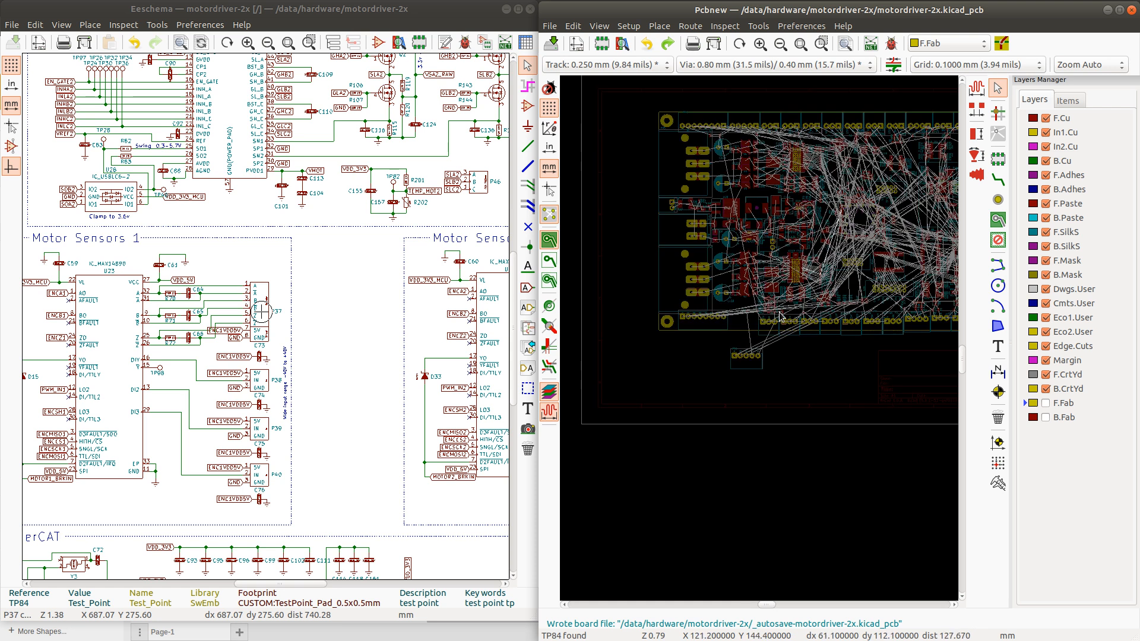
scroll(760, 339, up, 10)
scroll(755, 341, down, 5)
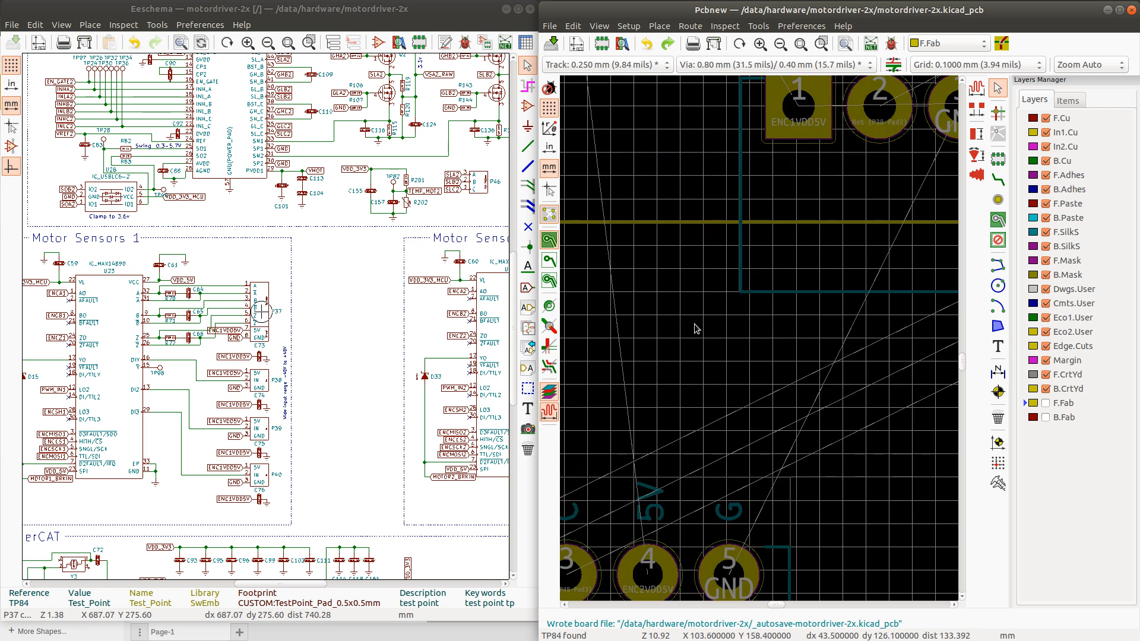
scroll(783, 197, down, 3)
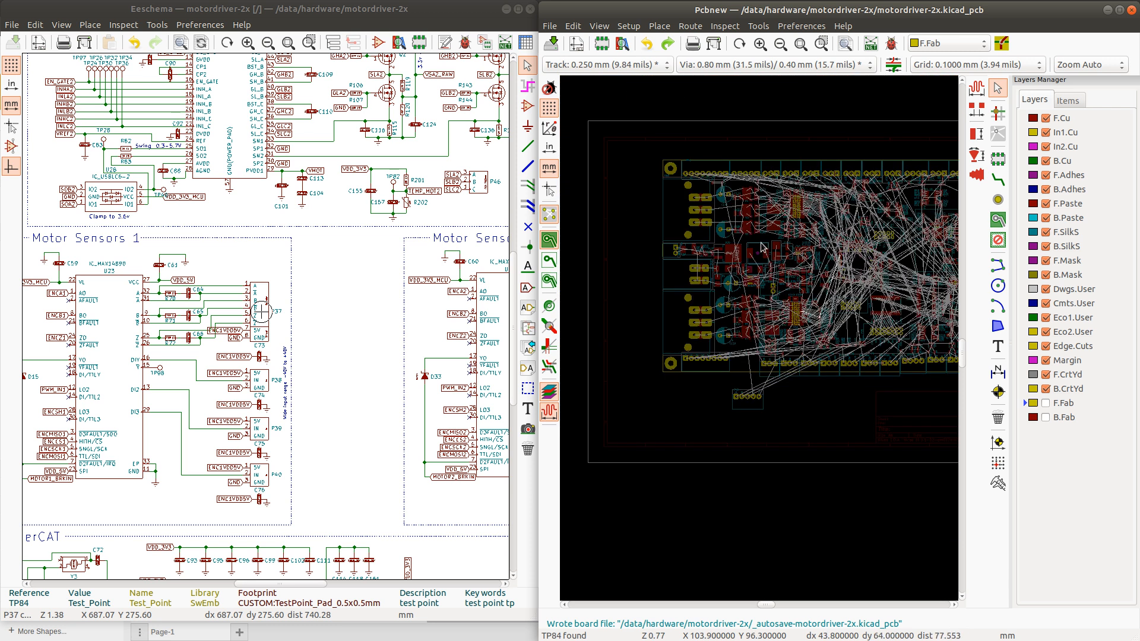
scroll(760, 342, up, 3)
scroll(760, 342, up, 3)
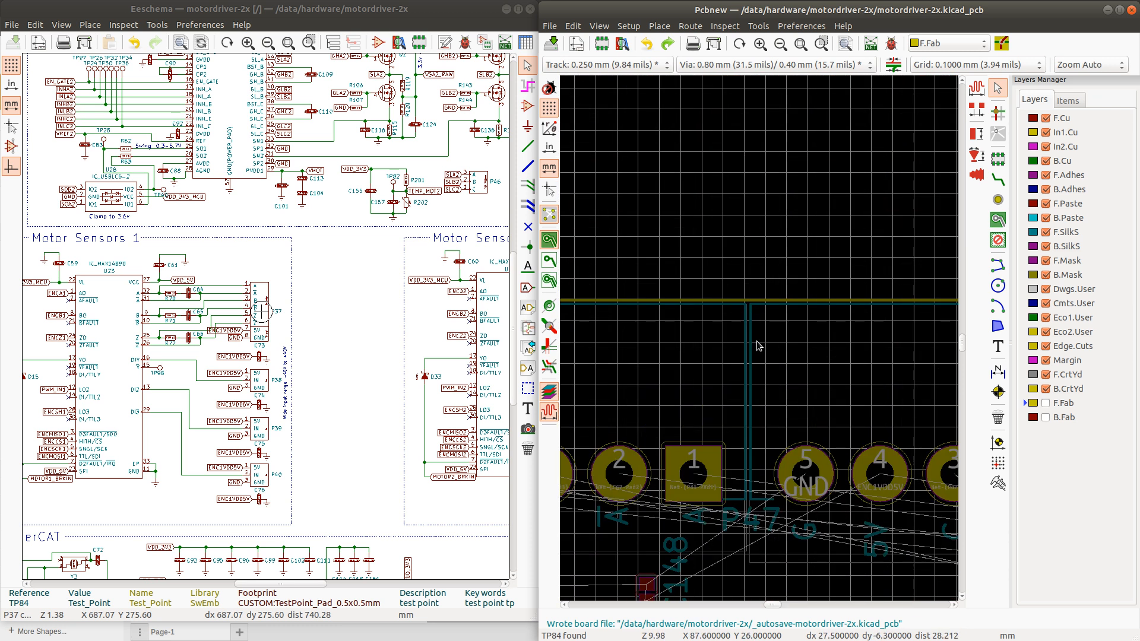
scroll(786, 351, down, 4)
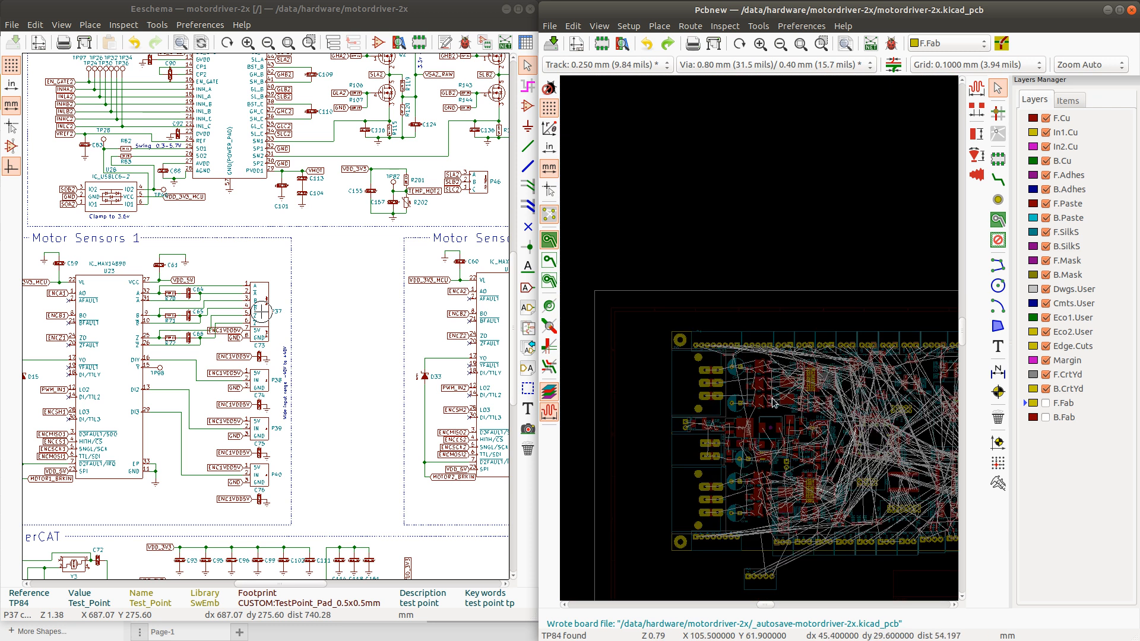
Move hall connector P48 closer to the lower board edge, below the gap between P37 and P38
scroll(751, 476, up, 4)
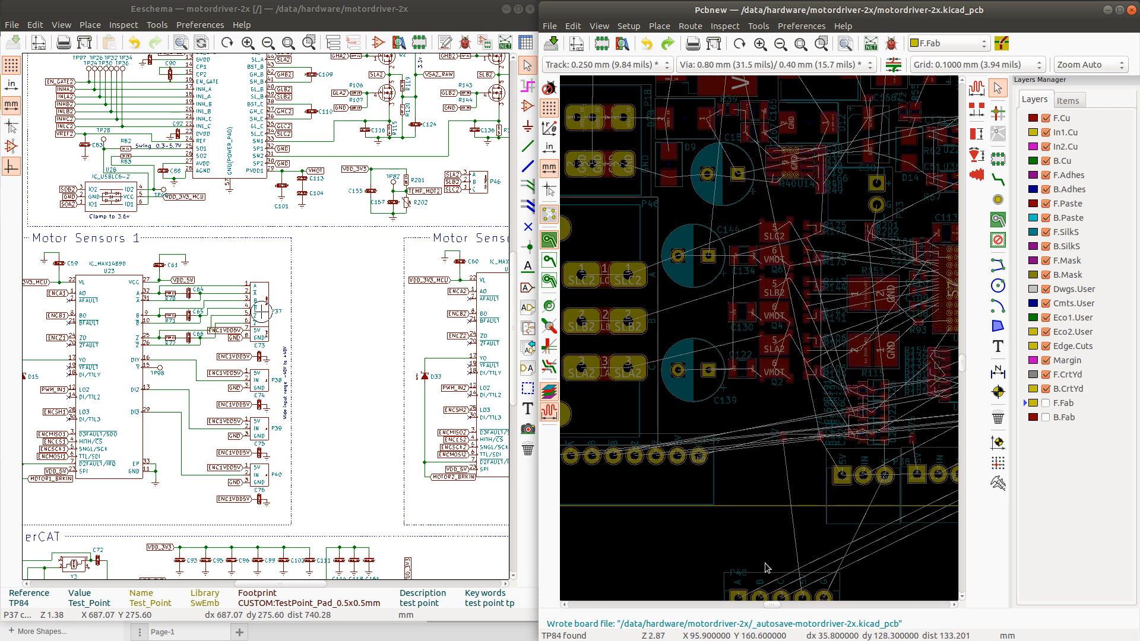
click(770, 580)
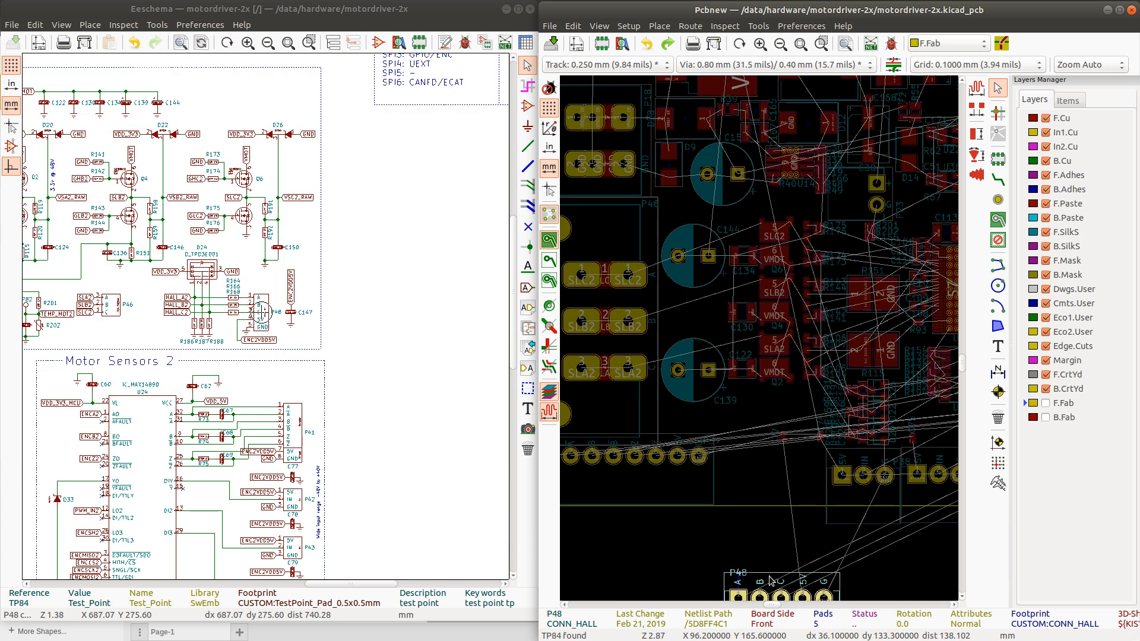
key(m)
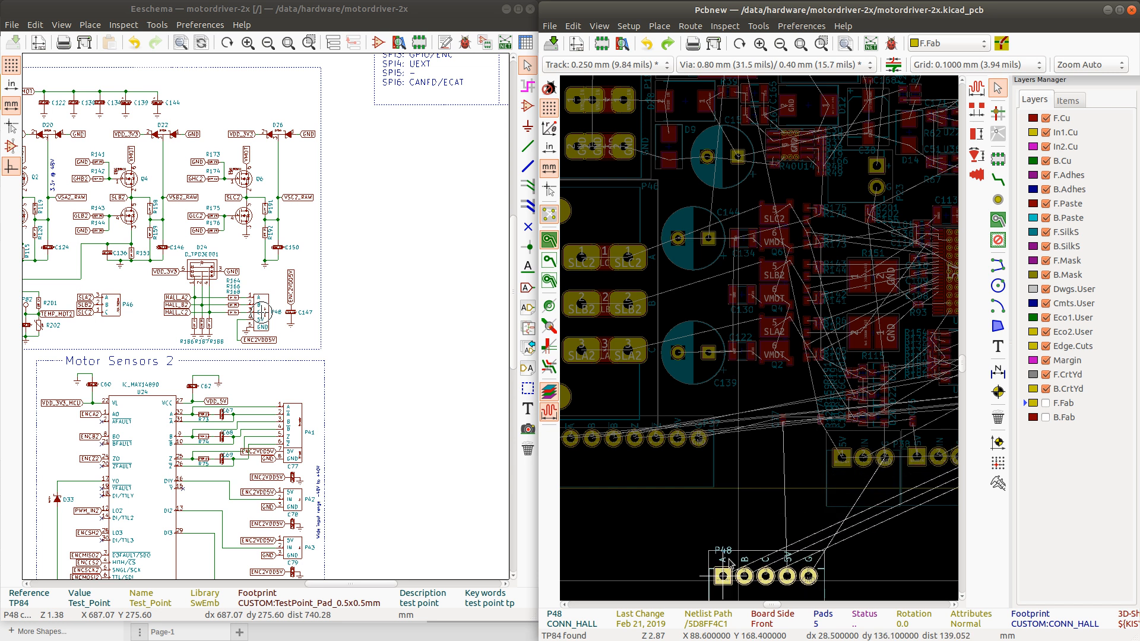
click(730, 534)
Try to distribute P37, P48 and the lower-edge connectors from P38 through P22 horizontally, then undo the distribution
click(686, 467)
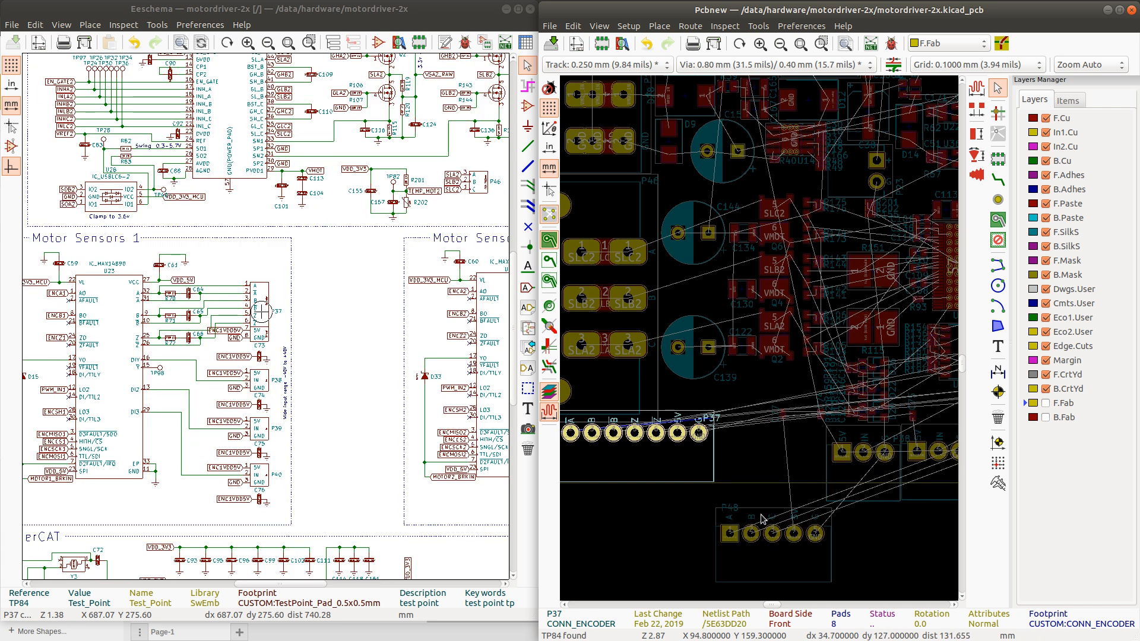
shift+click(749, 517)
shift+click(875, 466)
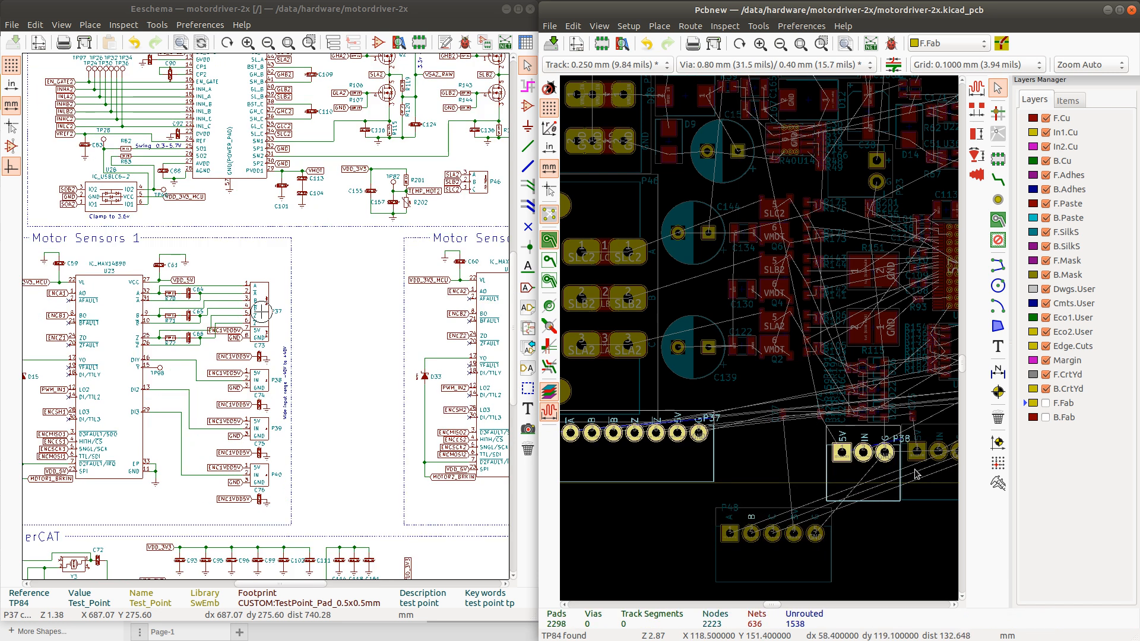
shift+click(799, 513)
shift+click(809, 518)
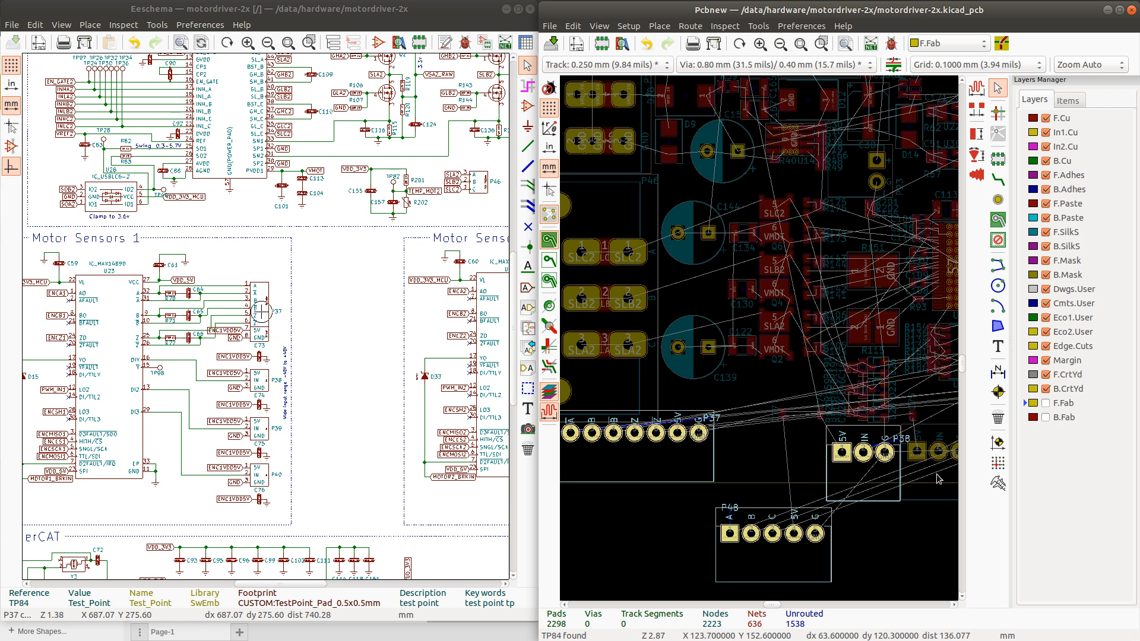
scroll(937, 479, down, 5)
shift+click(778, 338)
shift+click(791, 338)
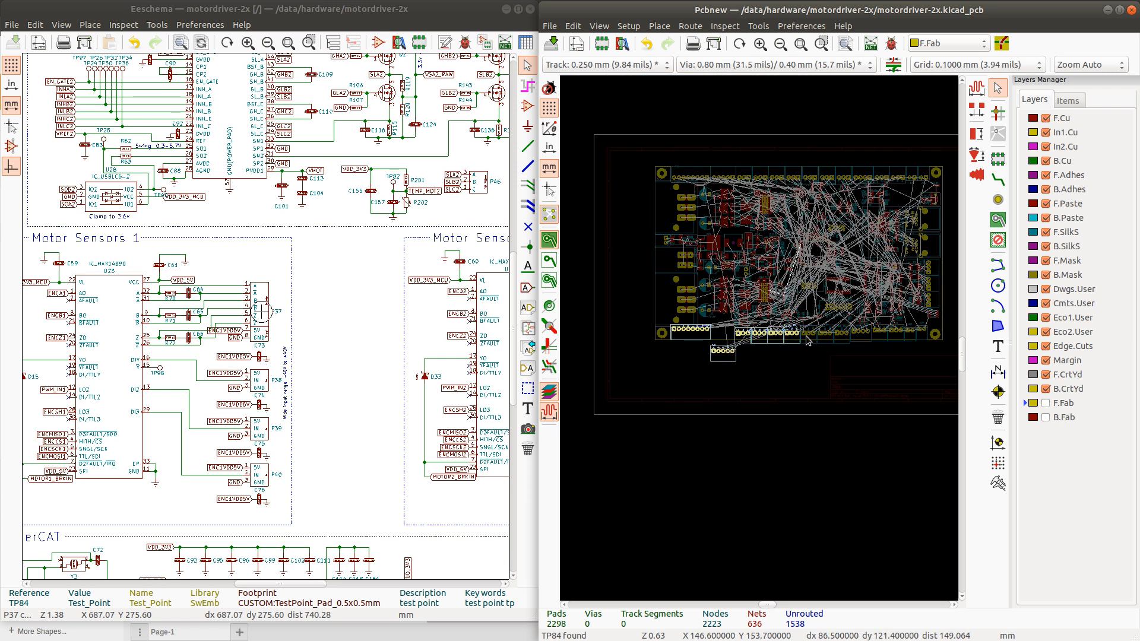
shift+click(807, 337)
shift+click(825, 337)
shift+click(841, 335)
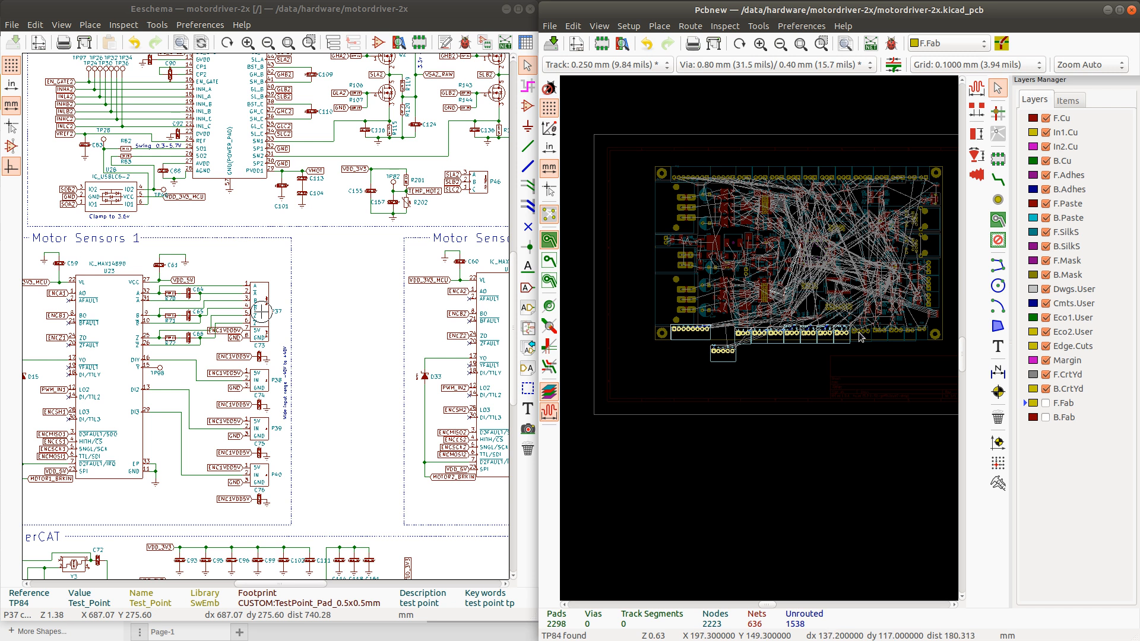
shift+click(863, 336)
shift+click(880, 335)
shift+click(896, 335)
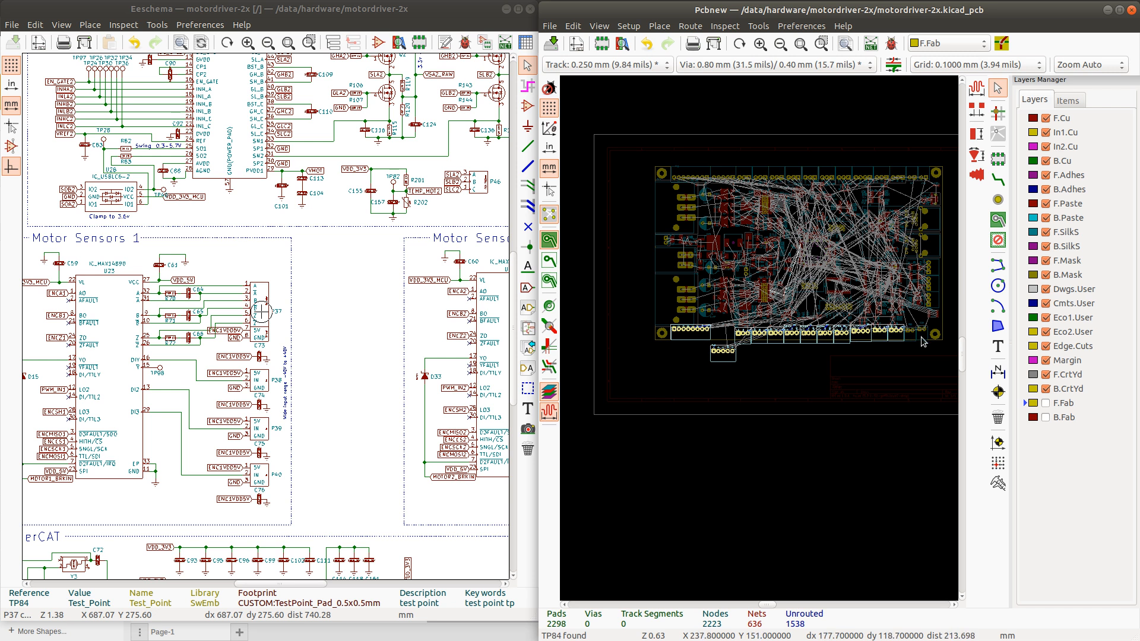
shift+click(911, 337)
shift+click(919, 335)
right_click(896, 337)
mouse_move(950, 525)
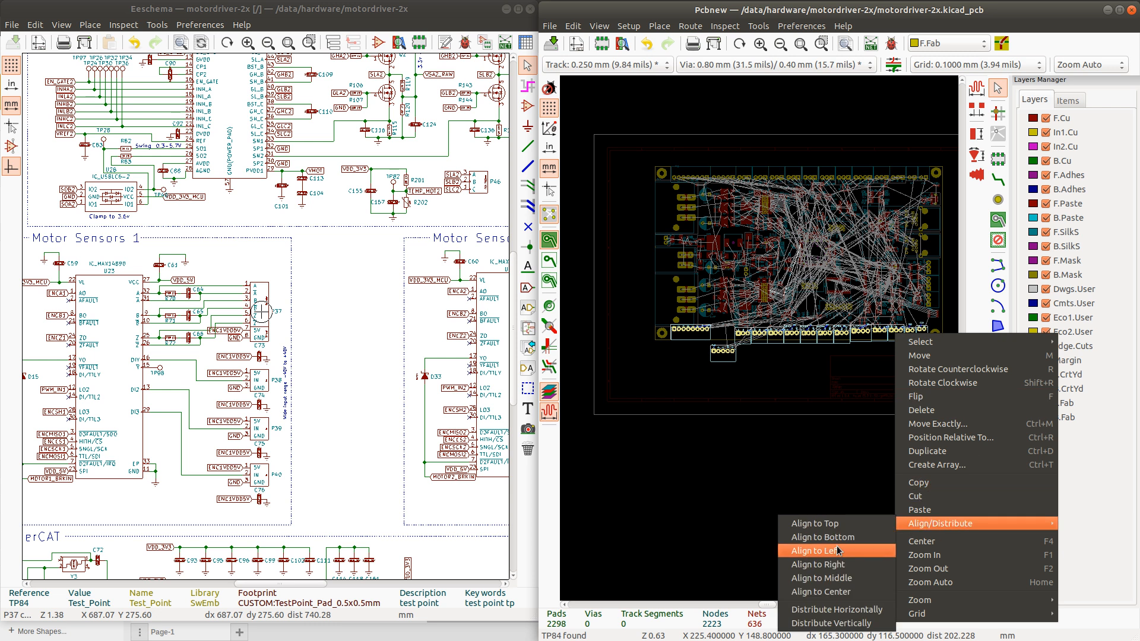
click(832, 610)
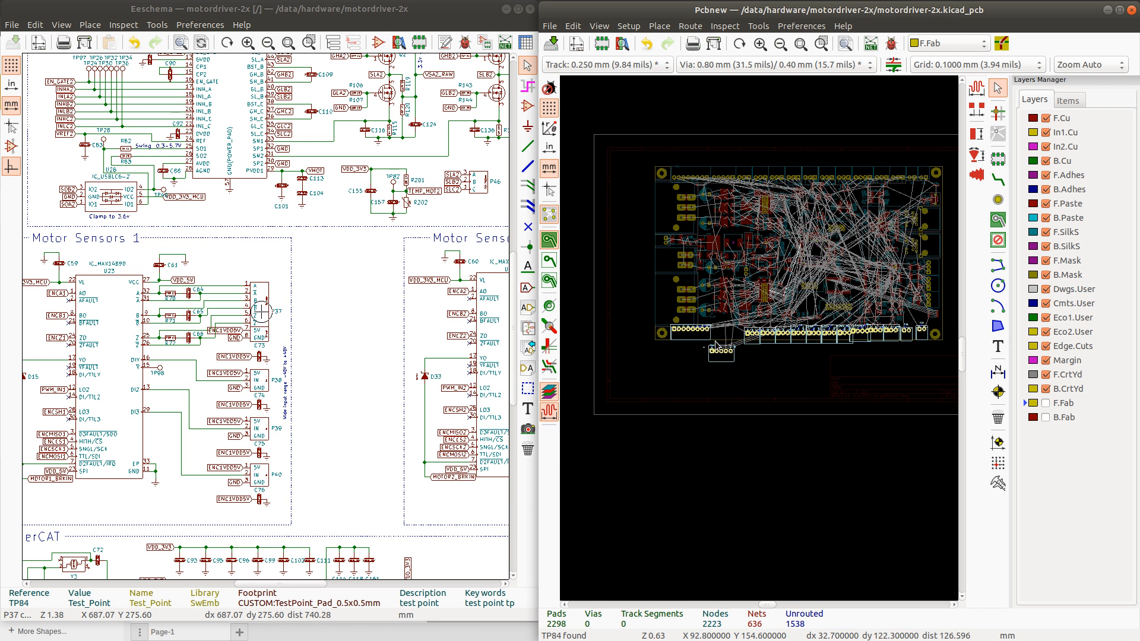
scroll(760, 342, up, 1)
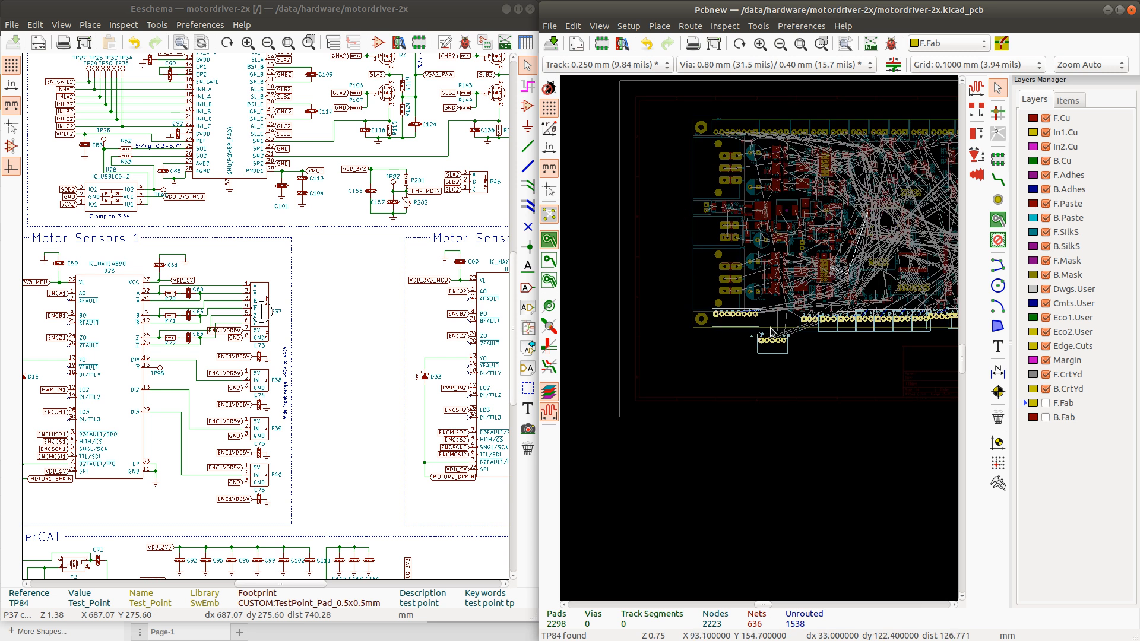
scroll(761, 342, up, 3)
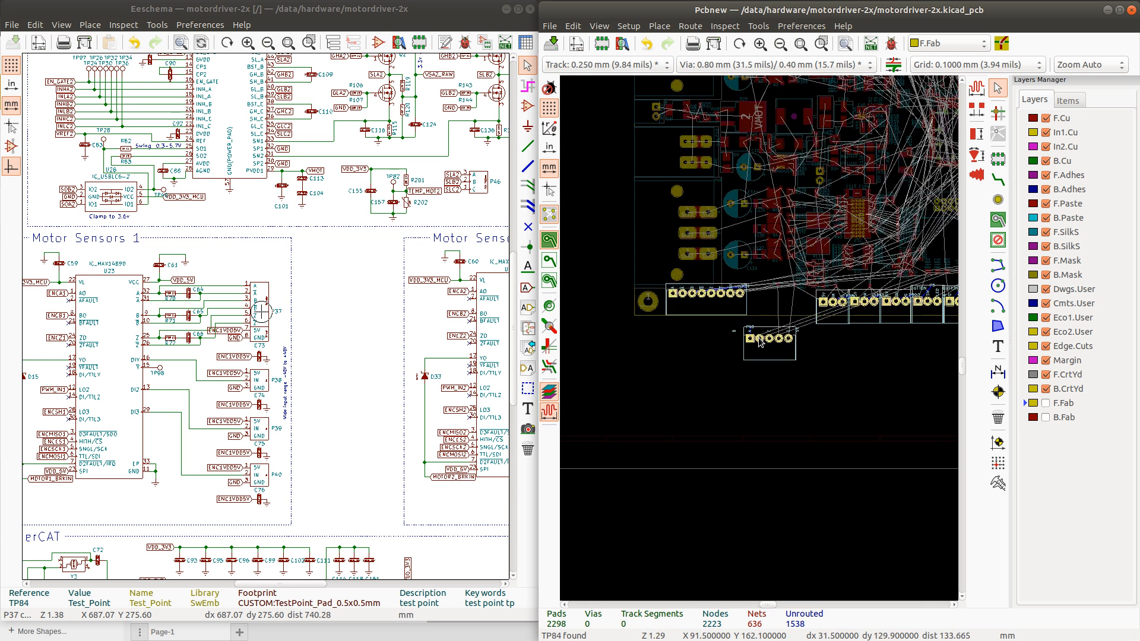
scroll(761, 342, up, 3)
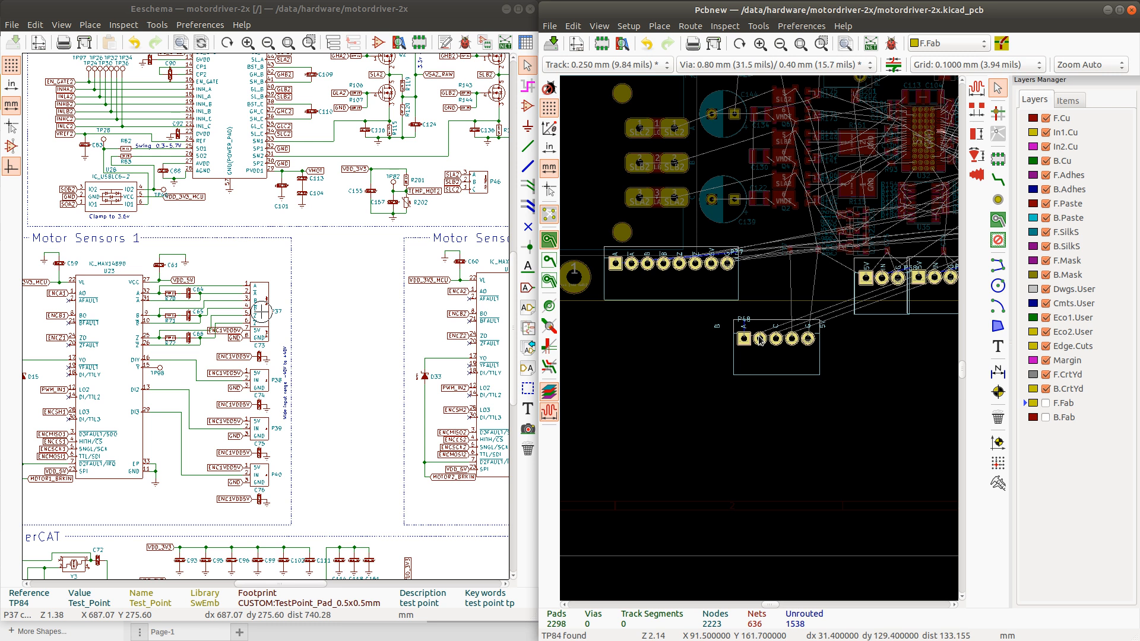
key(ctrl+z)
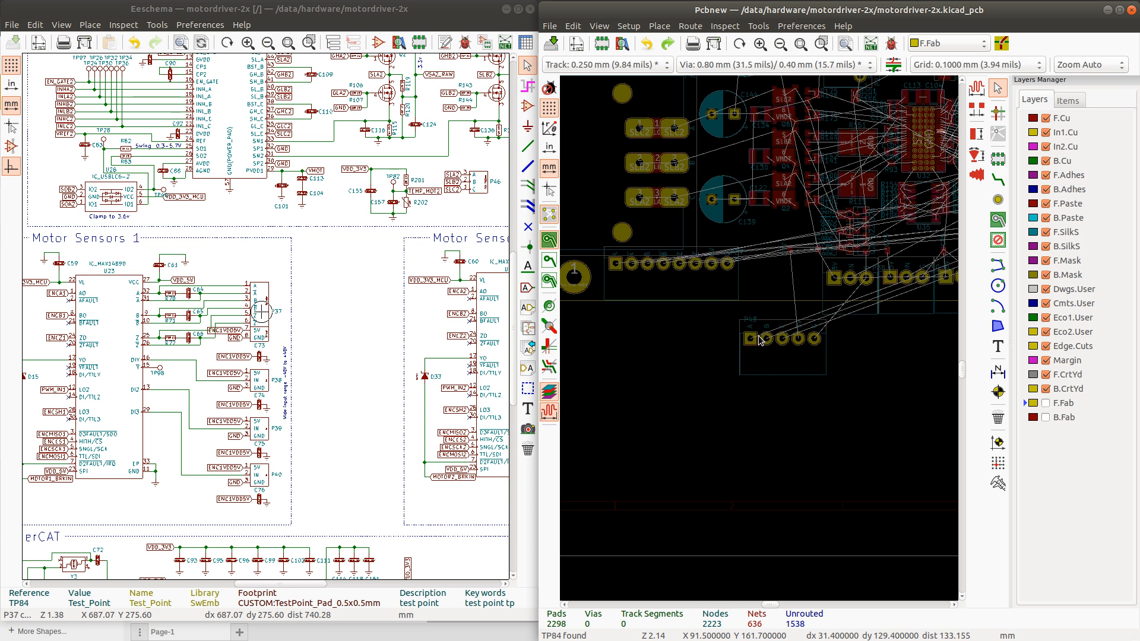
Examine the gaps between the connectors along the lower board edge, from P37 across to P22
scroll(766, 309, up, 3)
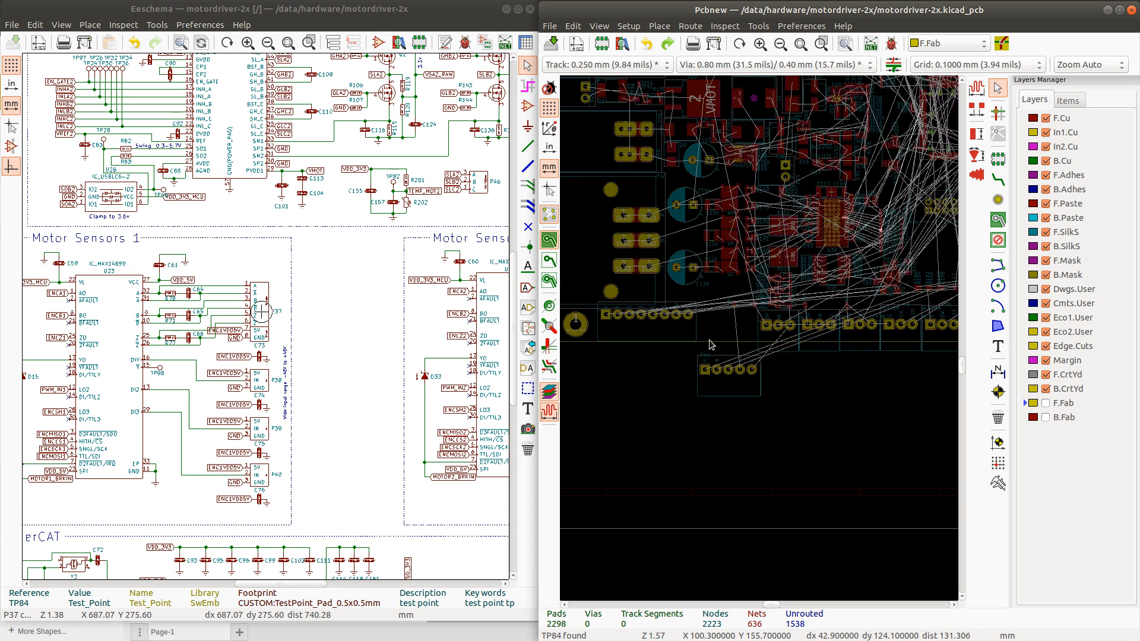
scroll(796, 285, up, 5)
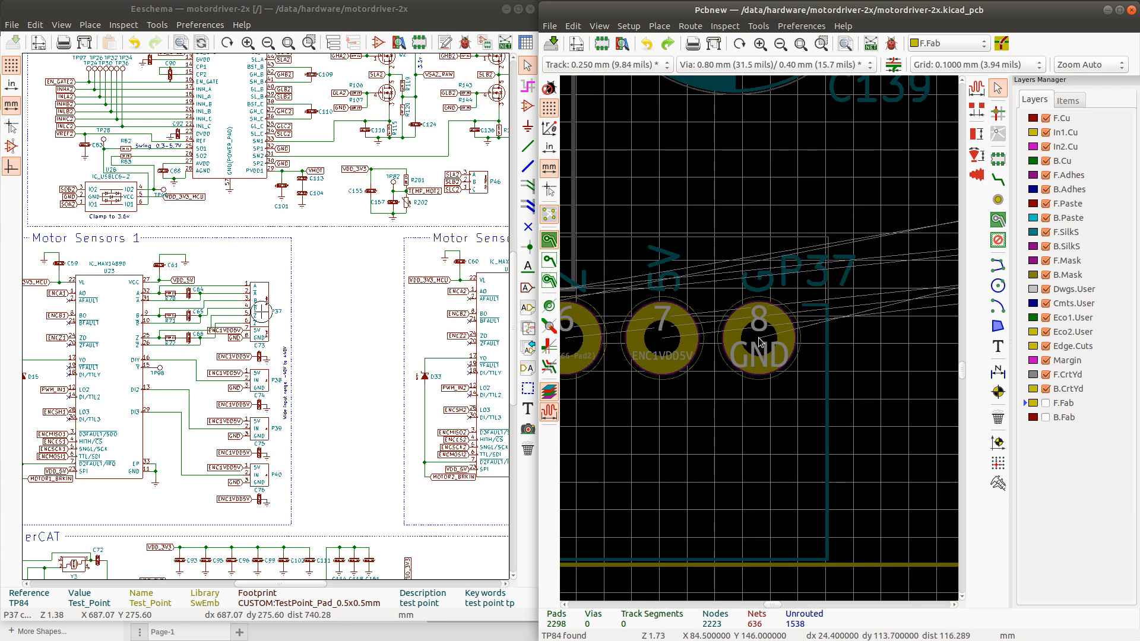
scroll(778, 333, down, 9)
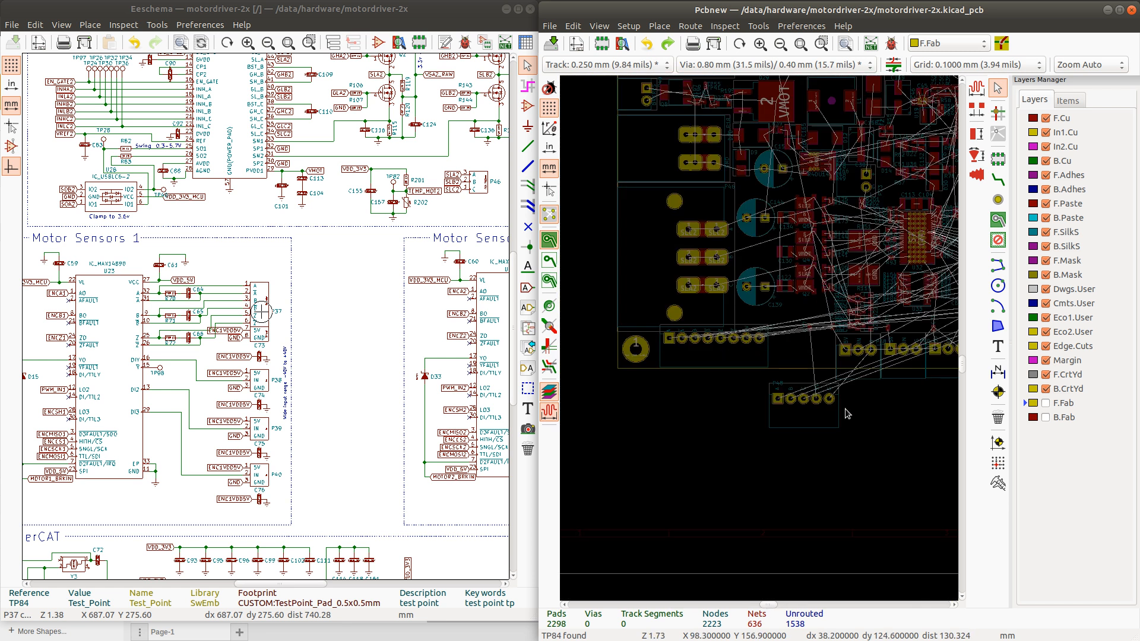
scroll(898, 347, down, 2)
scroll(863, 349, down, 2)
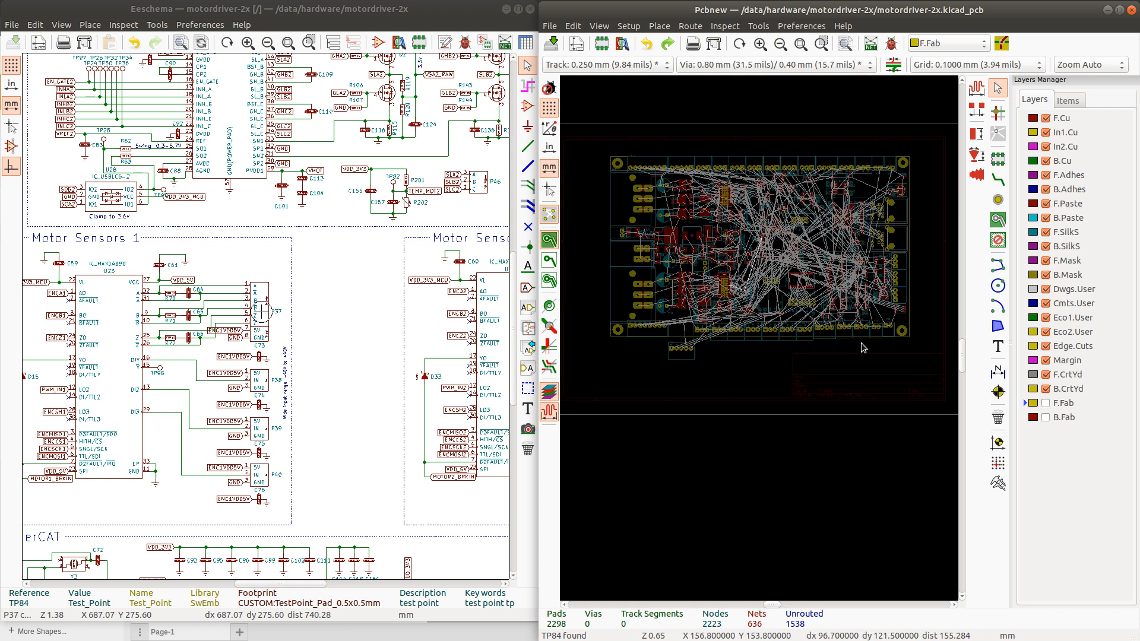
scroll(863, 349, up, 9)
scroll(761, 342, down, 3)
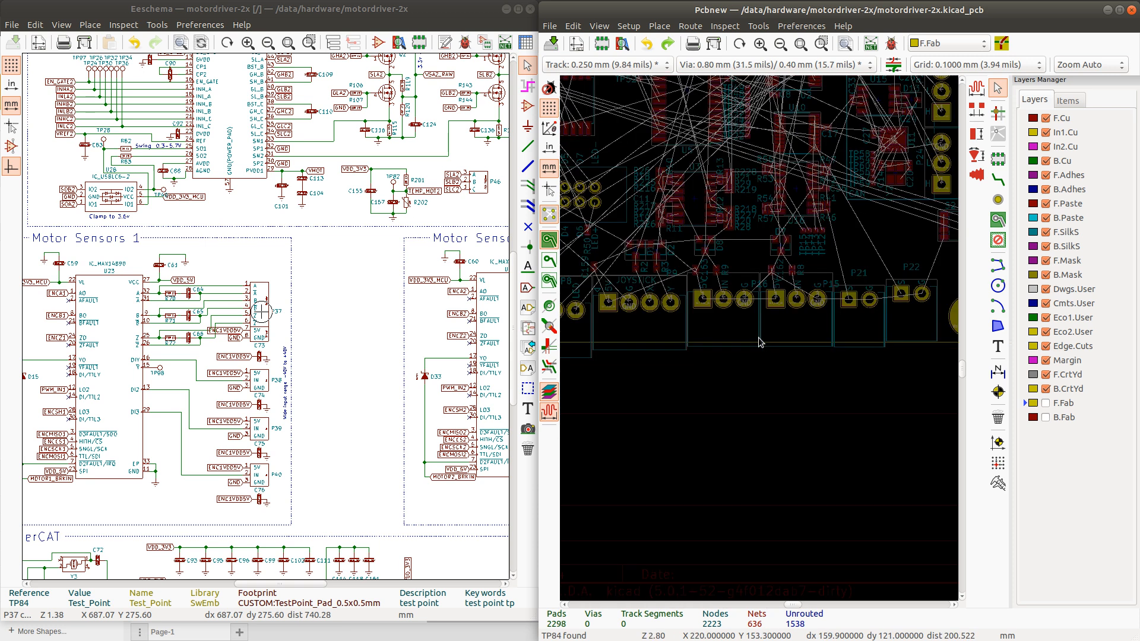
scroll(648, 326, down, 6)
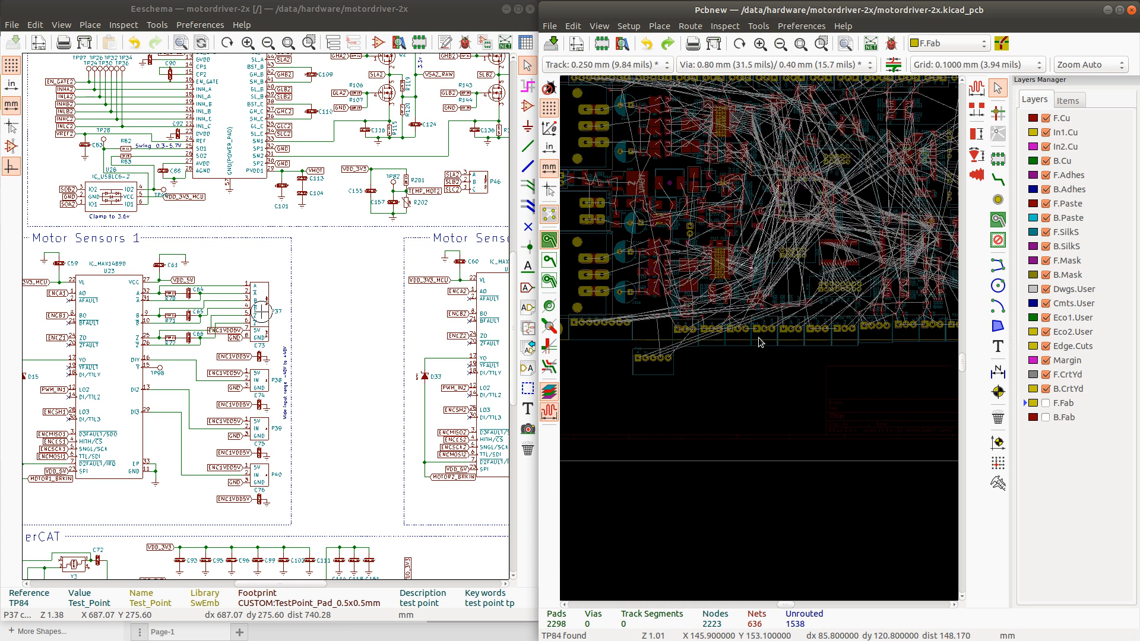
Move hall connector P48 into the row between P37 and P38, pads level with P37's and its outline against P37's
scroll(729, 359, up, 4)
scroll(760, 342, up, 4)
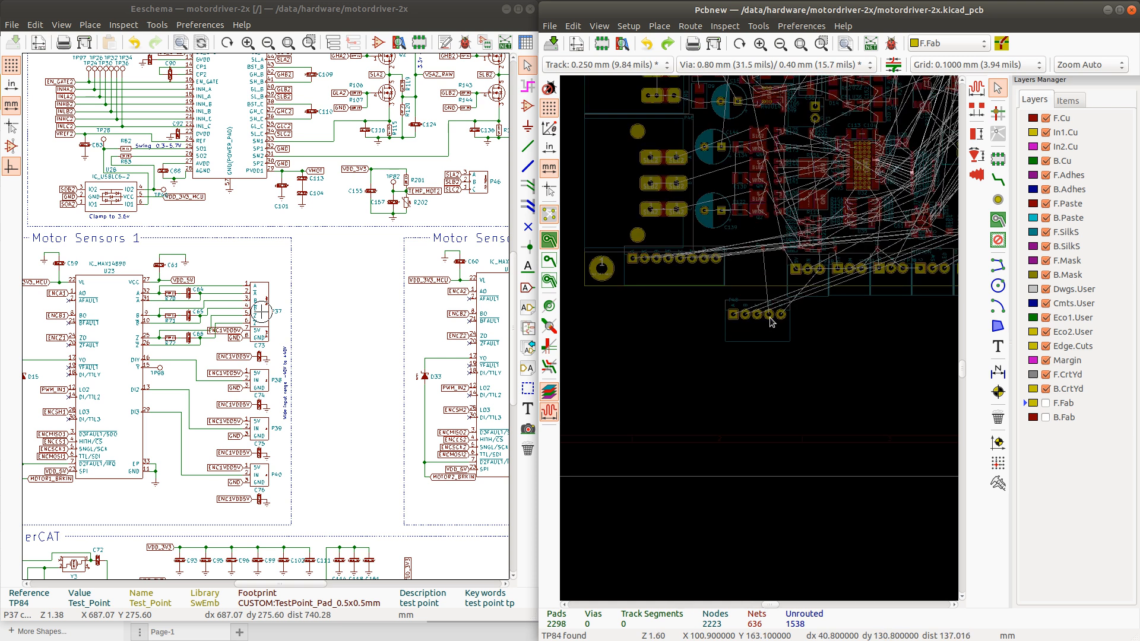
click(794, 339)
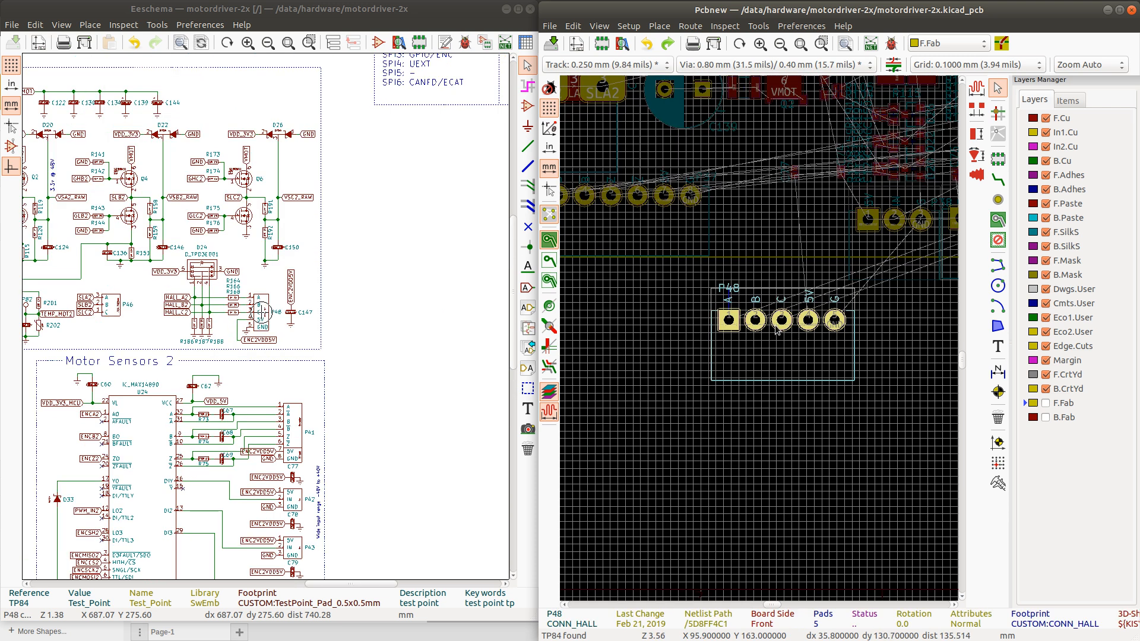
key(m)
scroll(784, 232, up, 1)
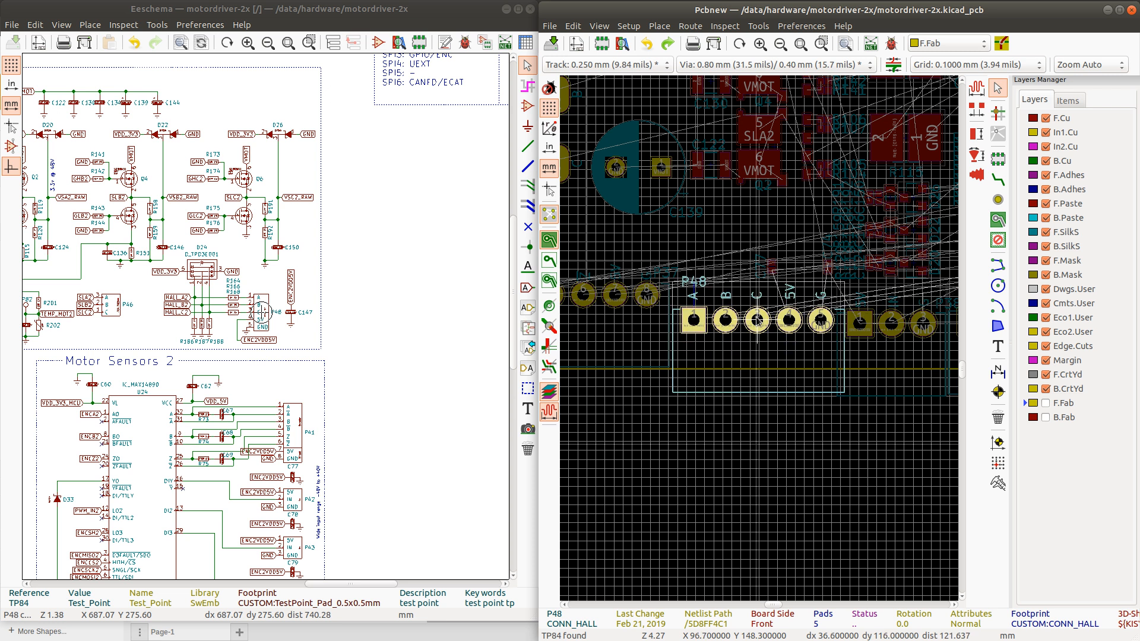
scroll(759, 338, up, 5)
scroll(761, 340, down, 5)
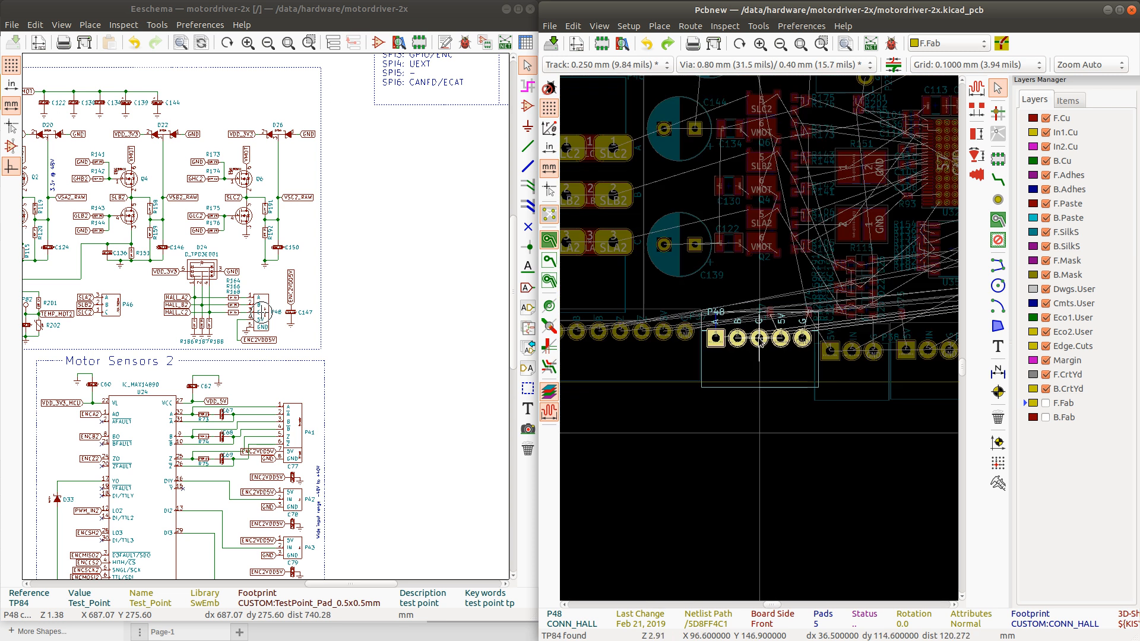
click(760, 338)
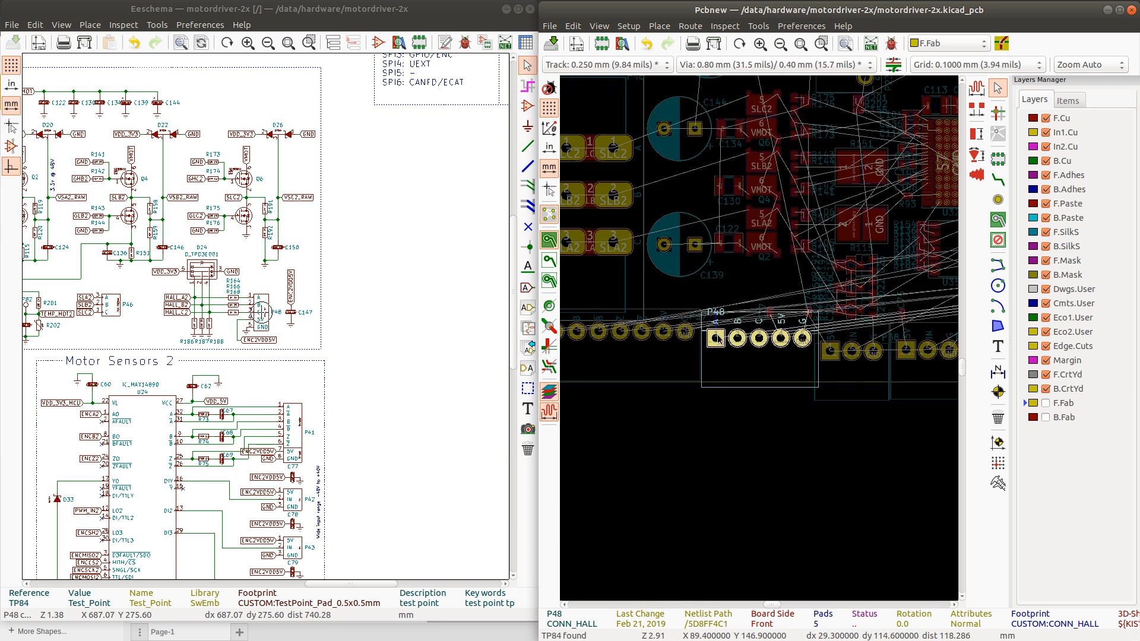
scroll(716, 339, up, 4)
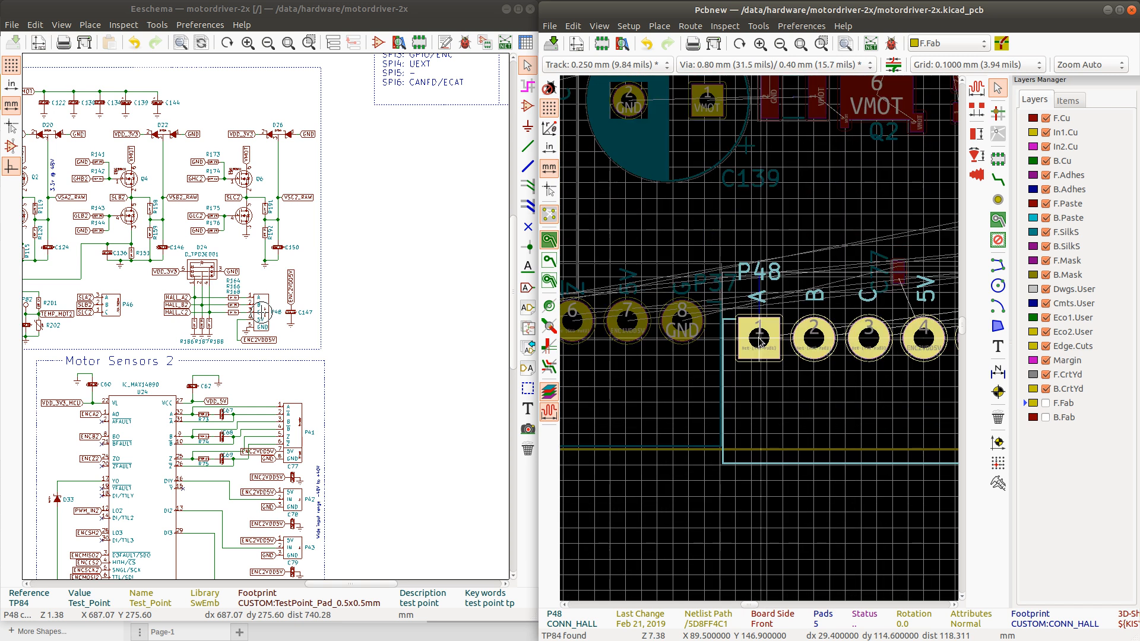
drag(761, 341, 763, 320)
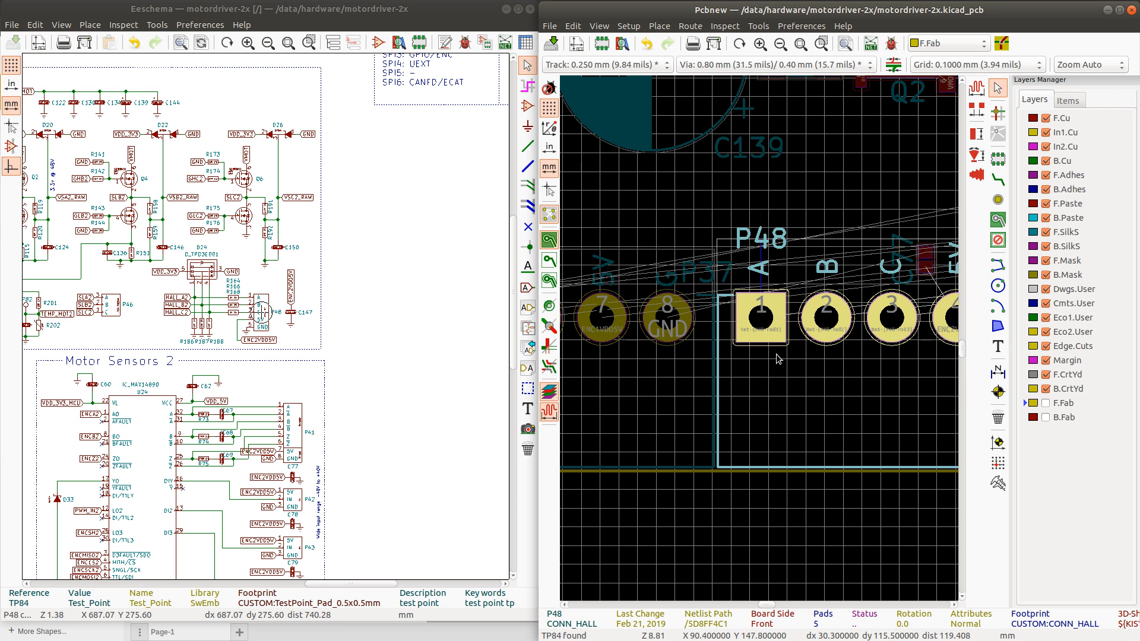
Move sensor connector P38 directly beside P48, with its pads level with P48's and the outlines adjoining
scroll(763, 321, down, 3)
scroll(761, 341, down, 3)
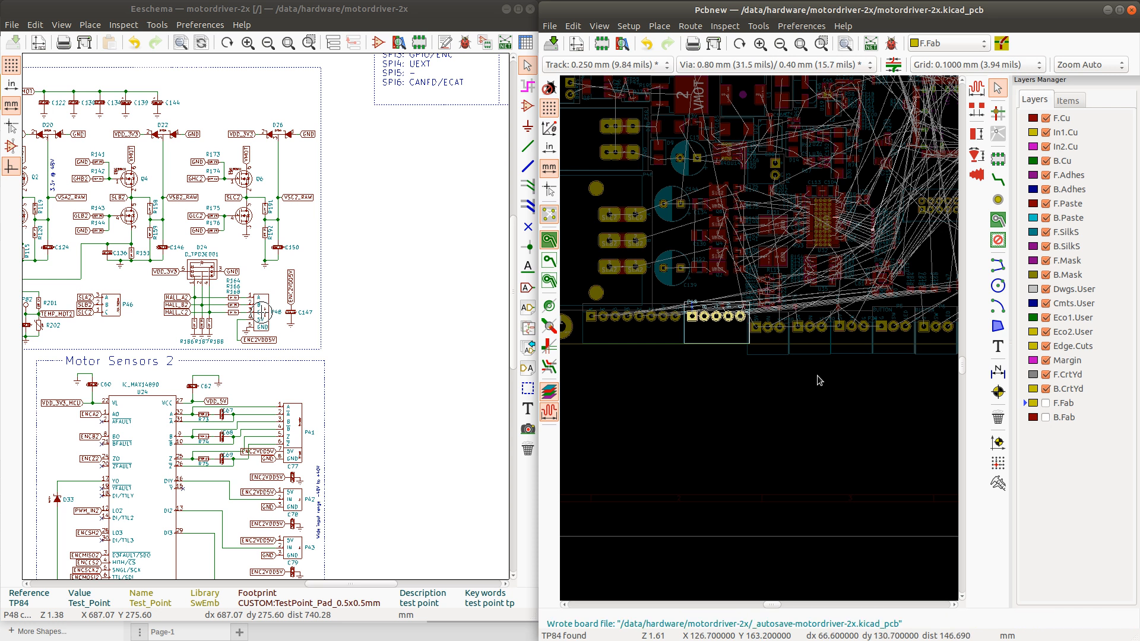
scroll(817, 376, up, 3)
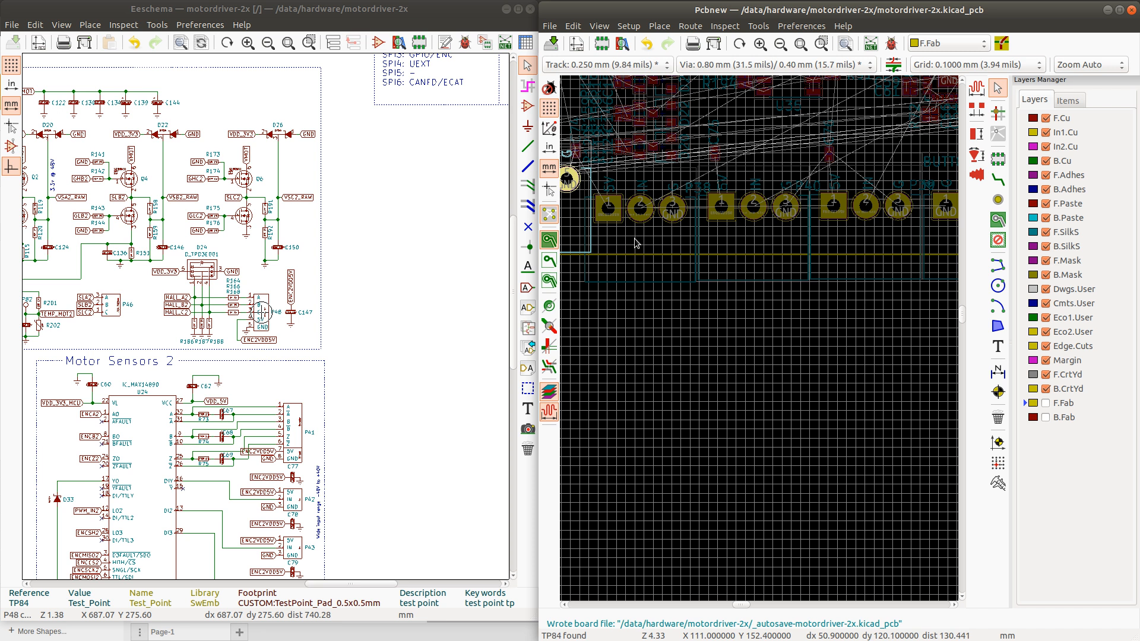
click(627, 279)
scroll(628, 279, up, 5)
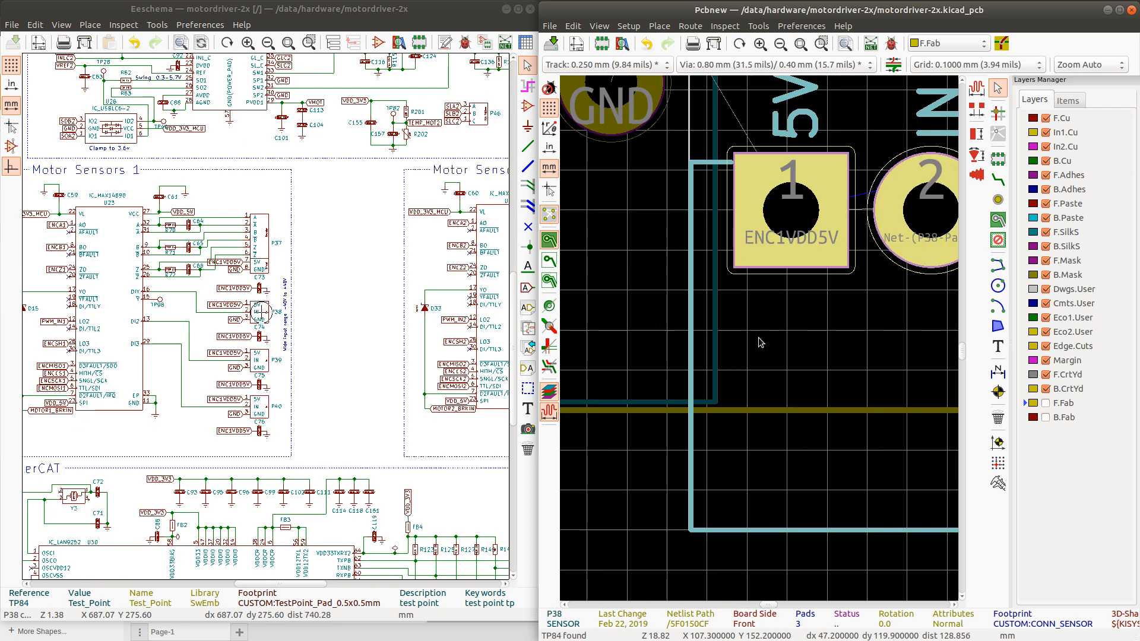
key(m)
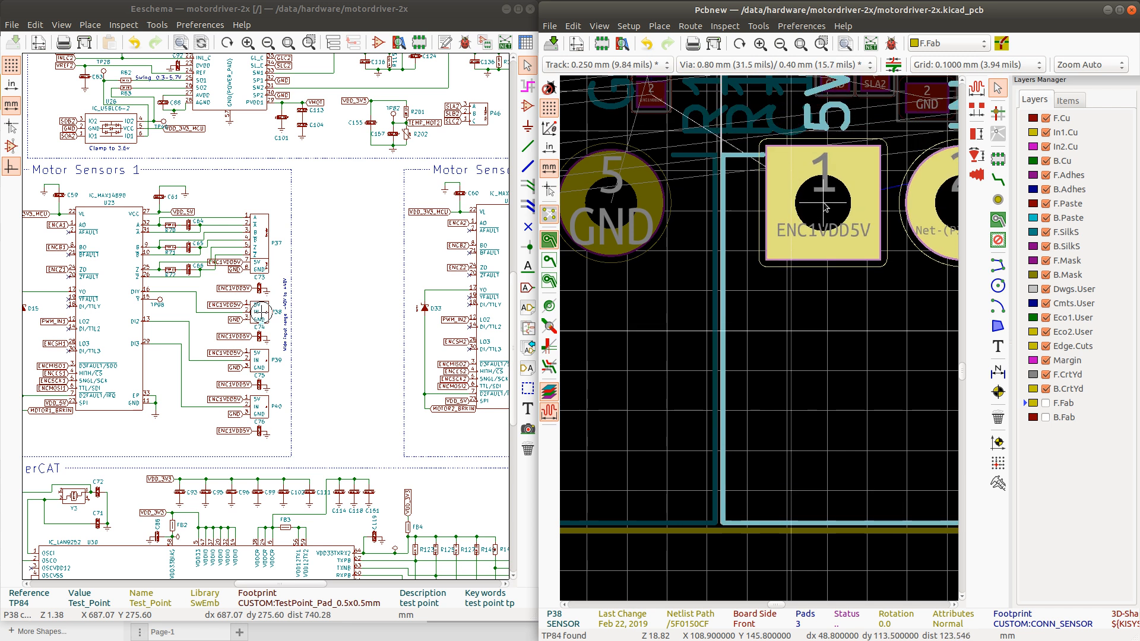
scroll(824, 207, down, 6)
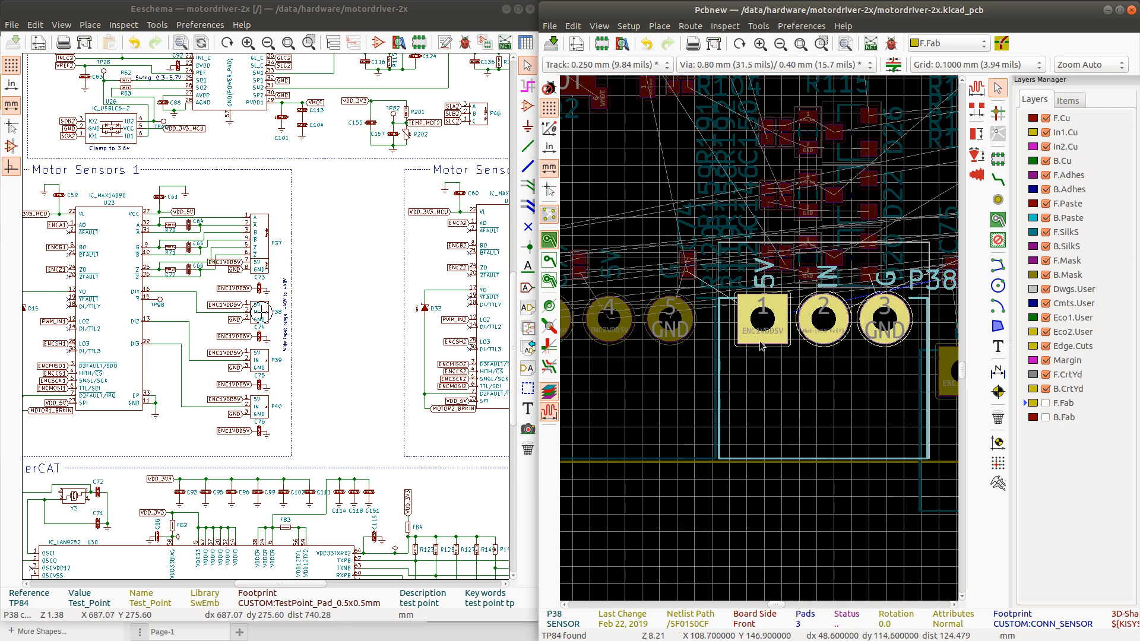
Move sensor connector P40 directly beside P38, with its pads in line with P38's and the outlines adjoining
click(851, 366)
scroll(848, 352, up, 3)
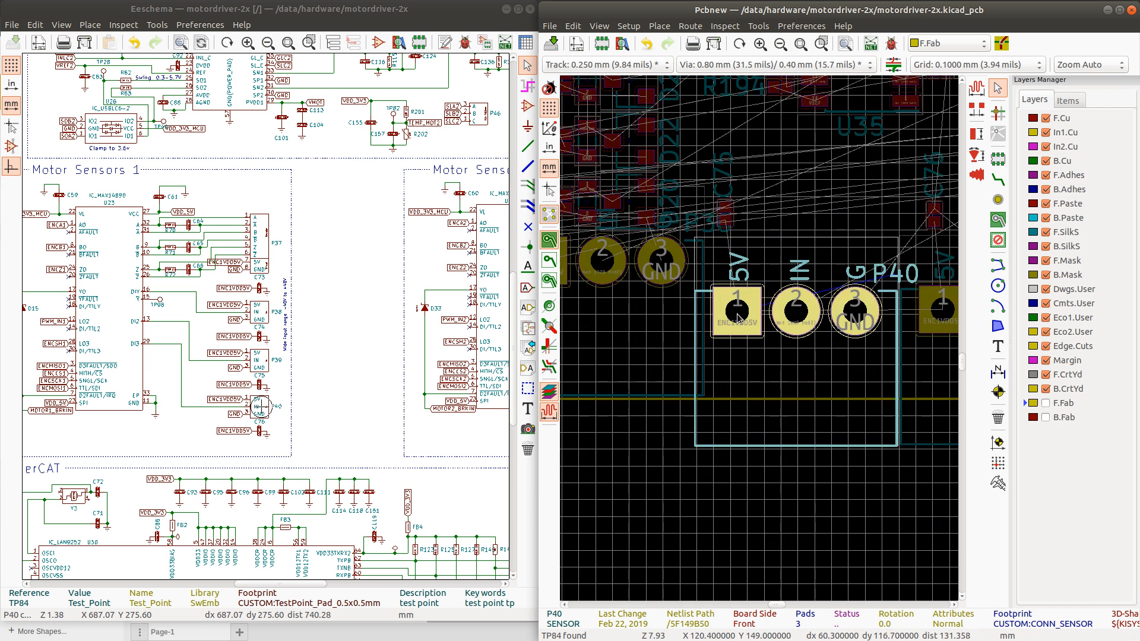
key(m)
scroll(752, 272, up, 5)
scroll(761, 344, down, 3)
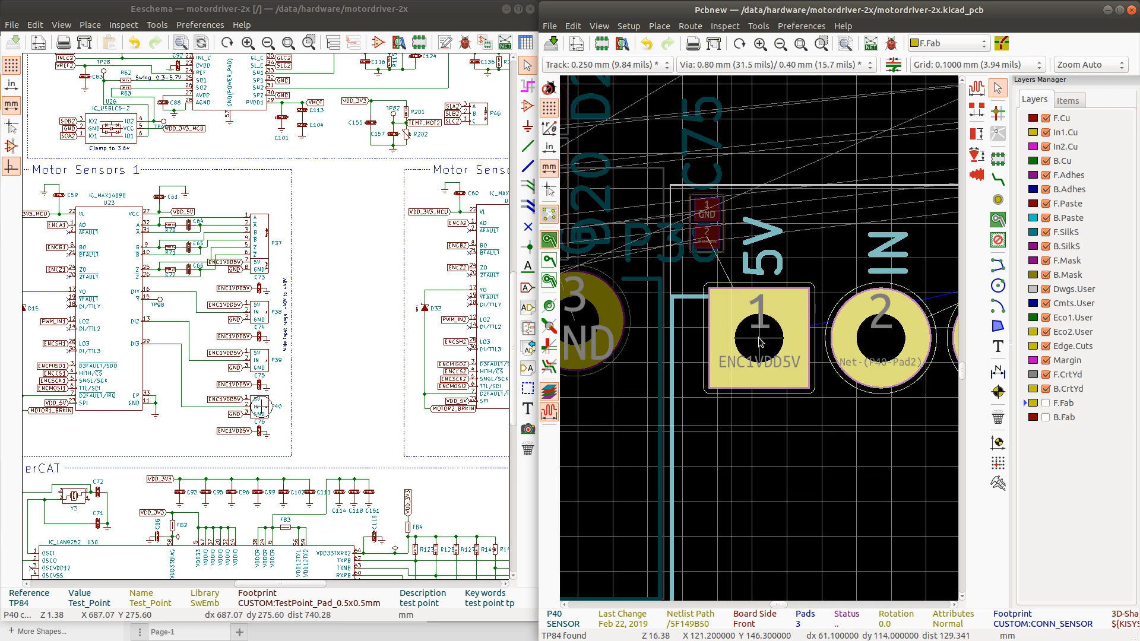
scroll(761, 343, up, 1)
scroll(761, 343, down, 4)
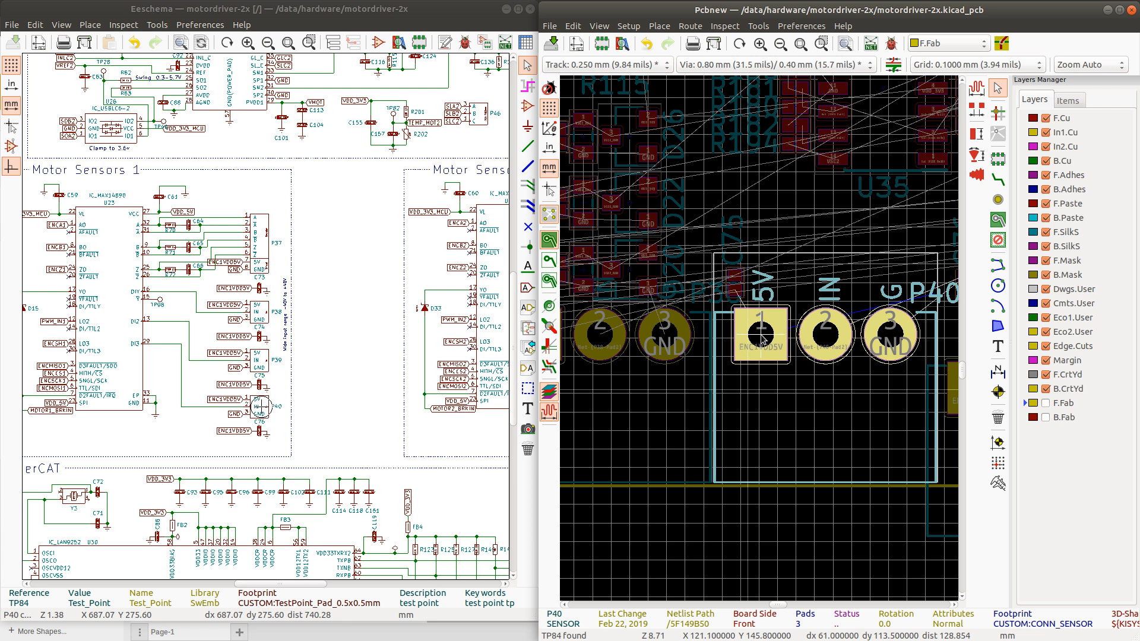
click(763, 339)
Move sensor connector P39 directly beside P40, with its pads level with P40's and the outlines adjoining
scroll(792, 346, down, 1)
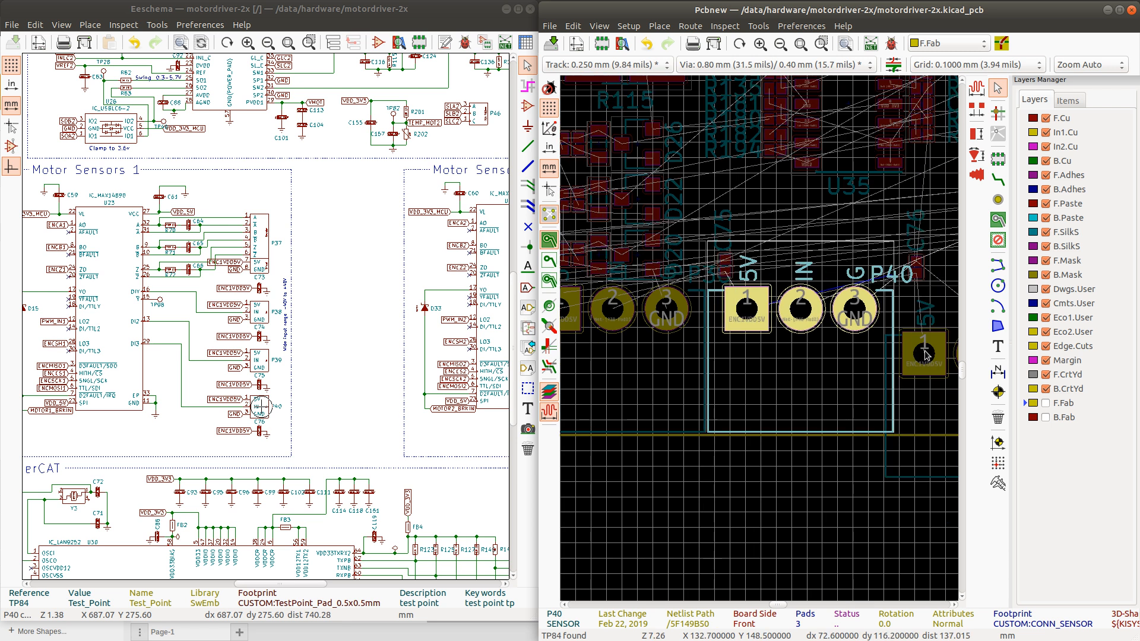
key(m)
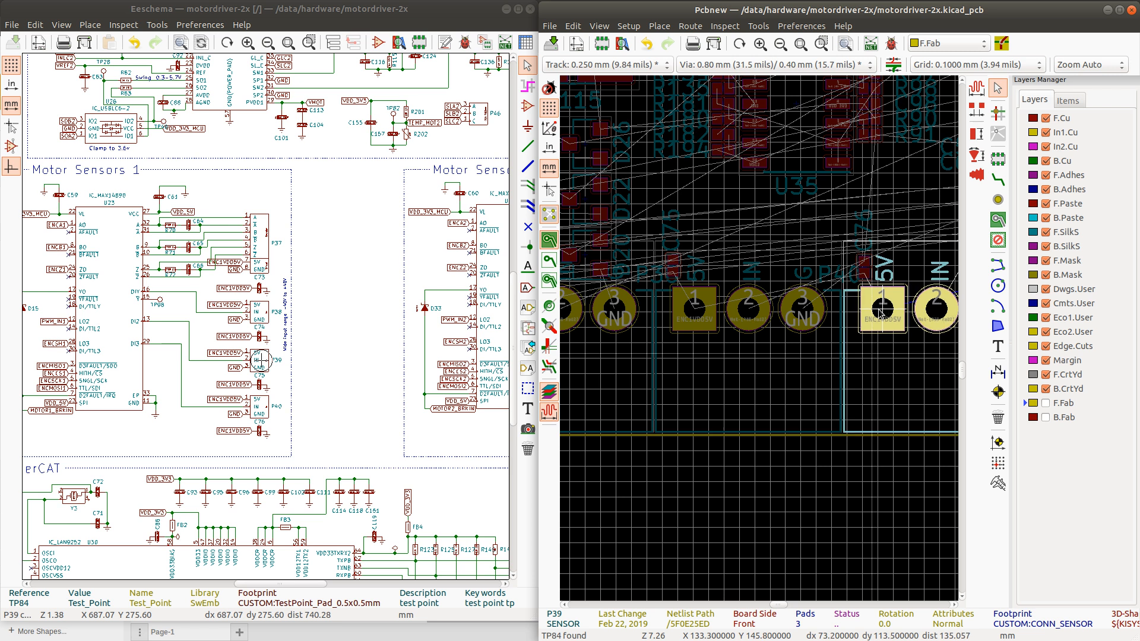
click(880, 310)
Move button connector P5 directly beside P39, with its pads level with P39's and the outlines adjoining
scroll(880, 310, down, 2)
scroll(843, 372, up, 3)
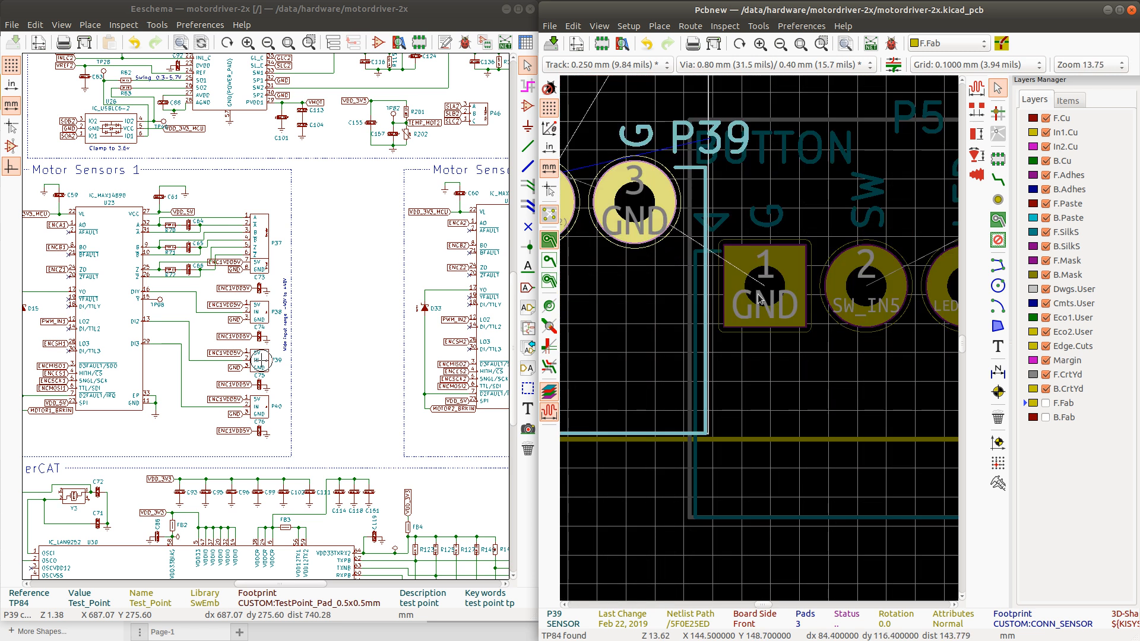
click(759, 299)
key(m)
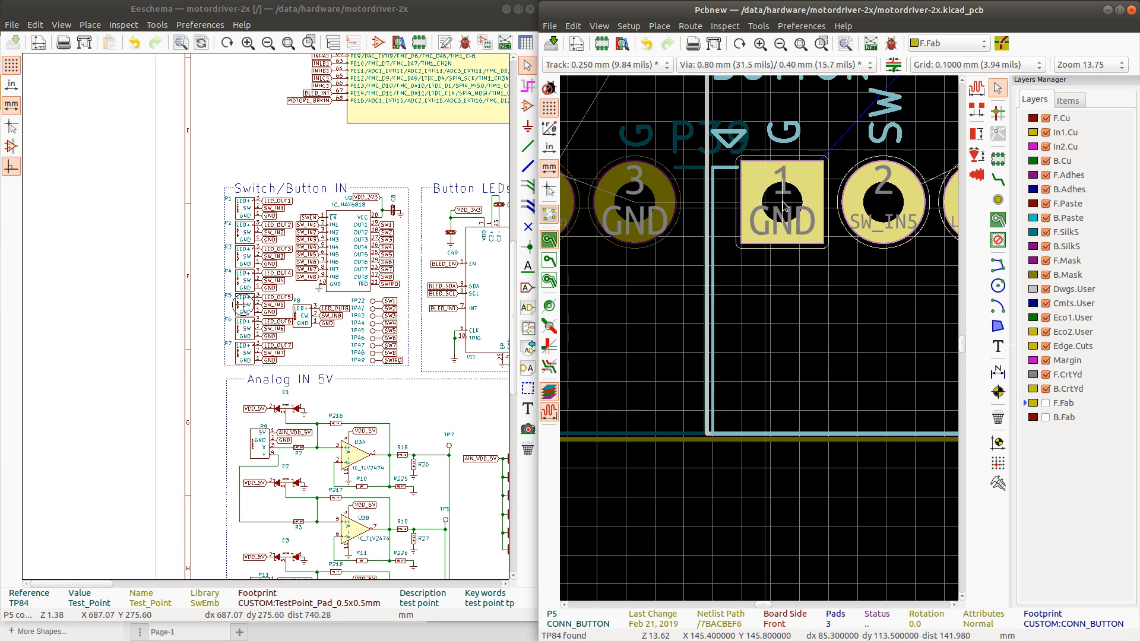
click(784, 205)
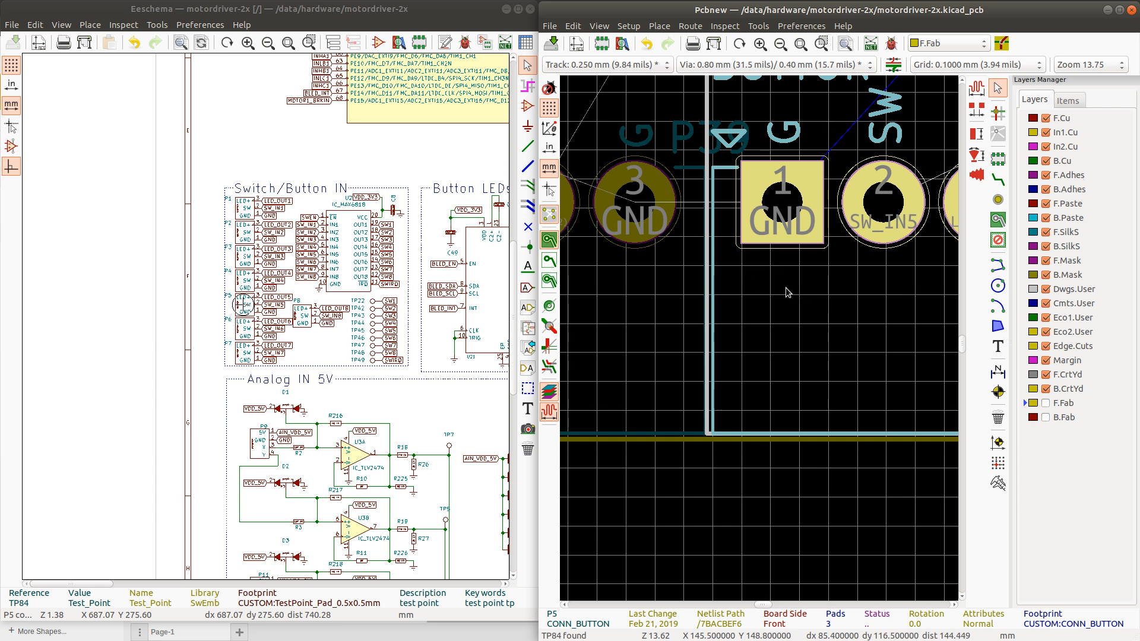
Open button connector P5's footprint for editing in the Footprint Editor
right_click(788, 292)
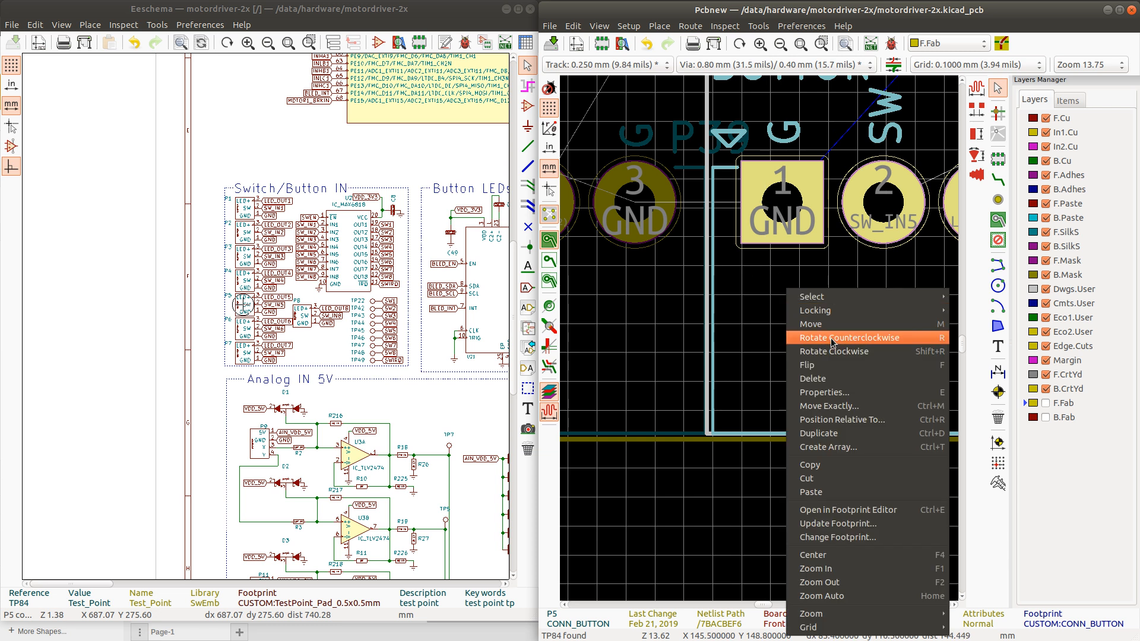
click(838, 511)
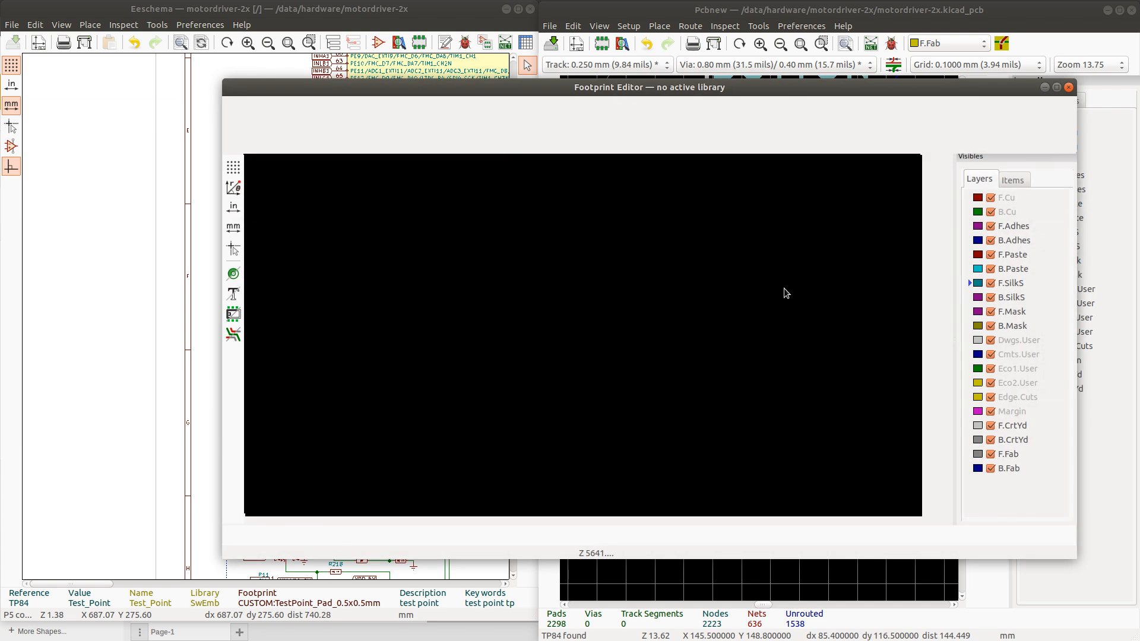
scroll(585, 339, up, 4)
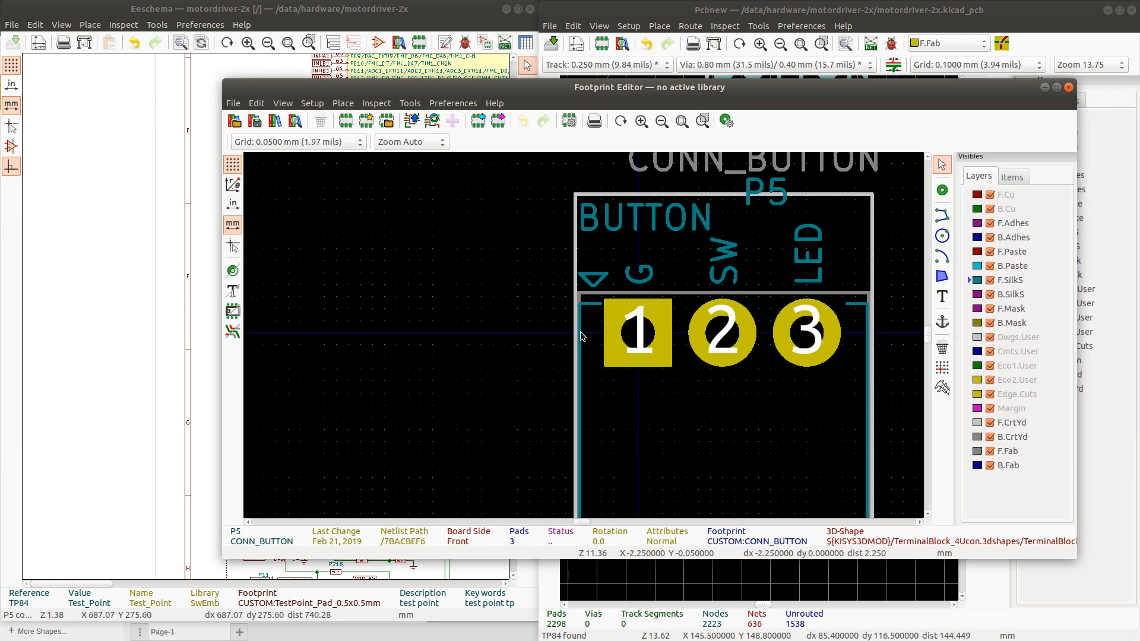
Move the footprint's left F.CrtYd line inward to x -2.5 mm, with its upper end at the top courtyard line
click(574, 265)
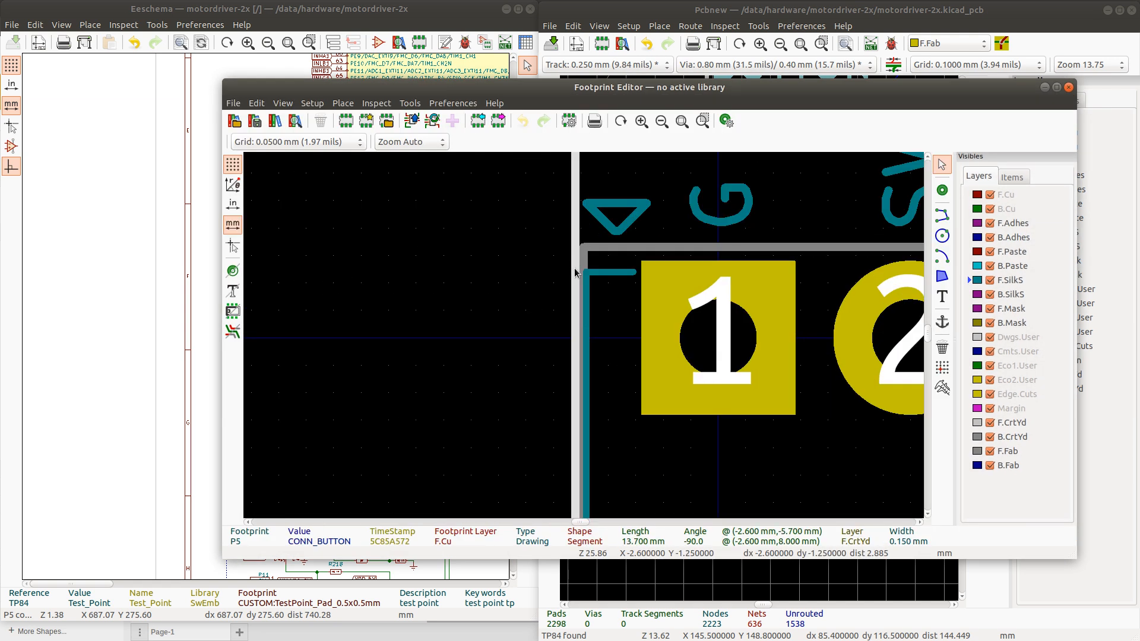
key(m)
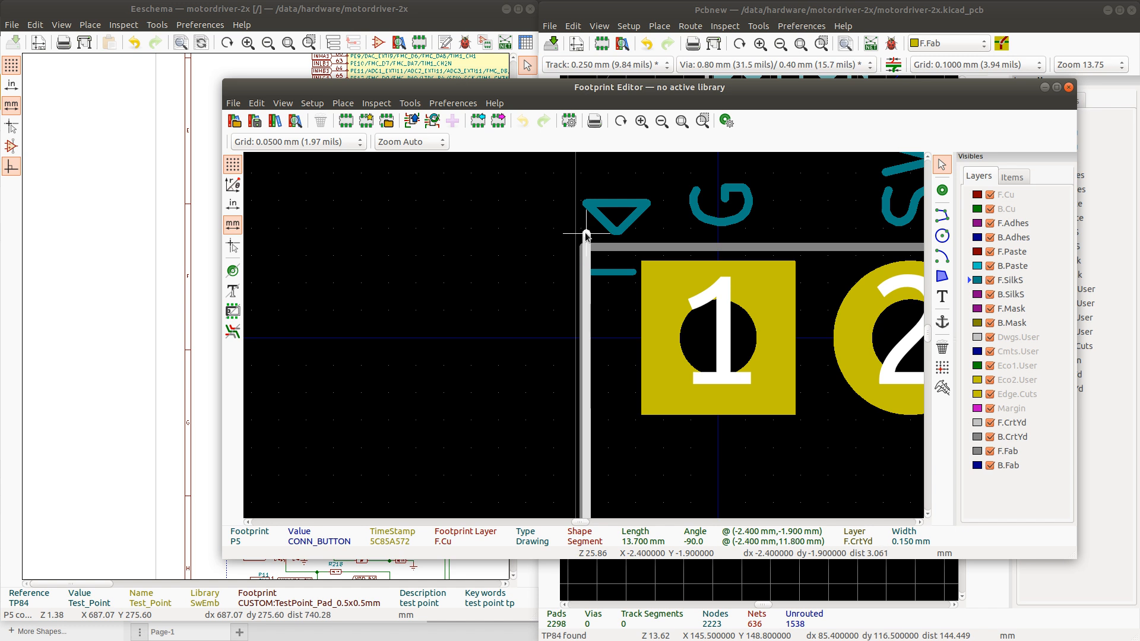
scroll(586, 243, up, 3)
scroll(584, 336, down, 2)
scroll(583, 337, down, 5)
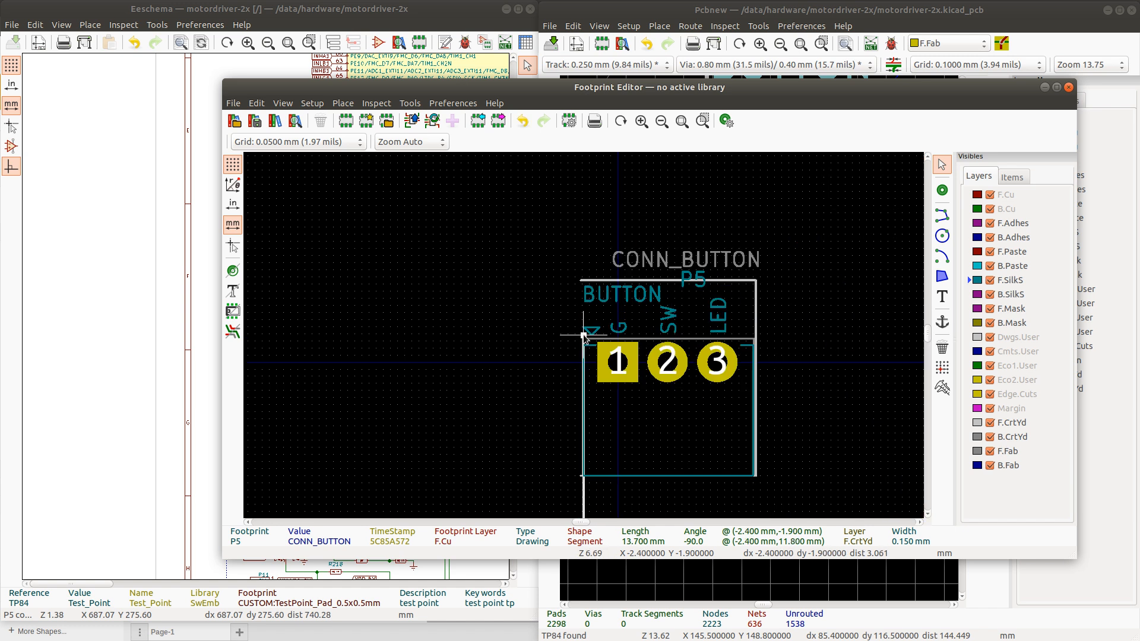
scroll(583, 337, up, 3)
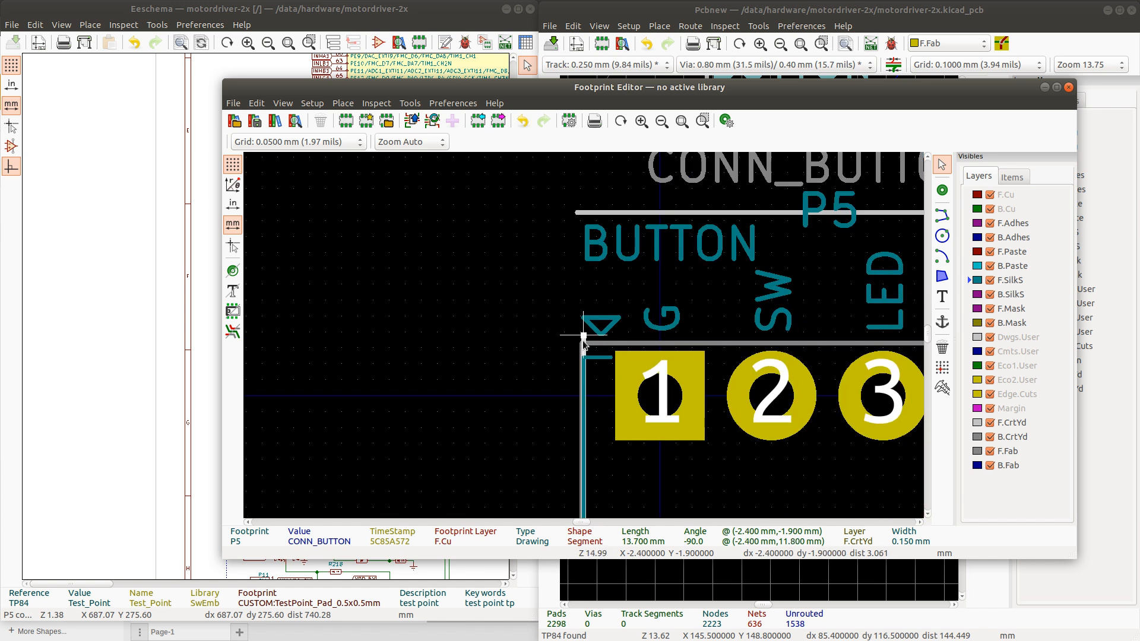
drag(584, 336, 581, 214)
key(ctrl+z)
click(584, 338)
drag(583, 338, 581, 213)
Shorten the top F.CrtYd line so its left end sits at x -2.5 mm, y -5.75 mm
click(581, 212)
scroll(581, 212, down, 2)
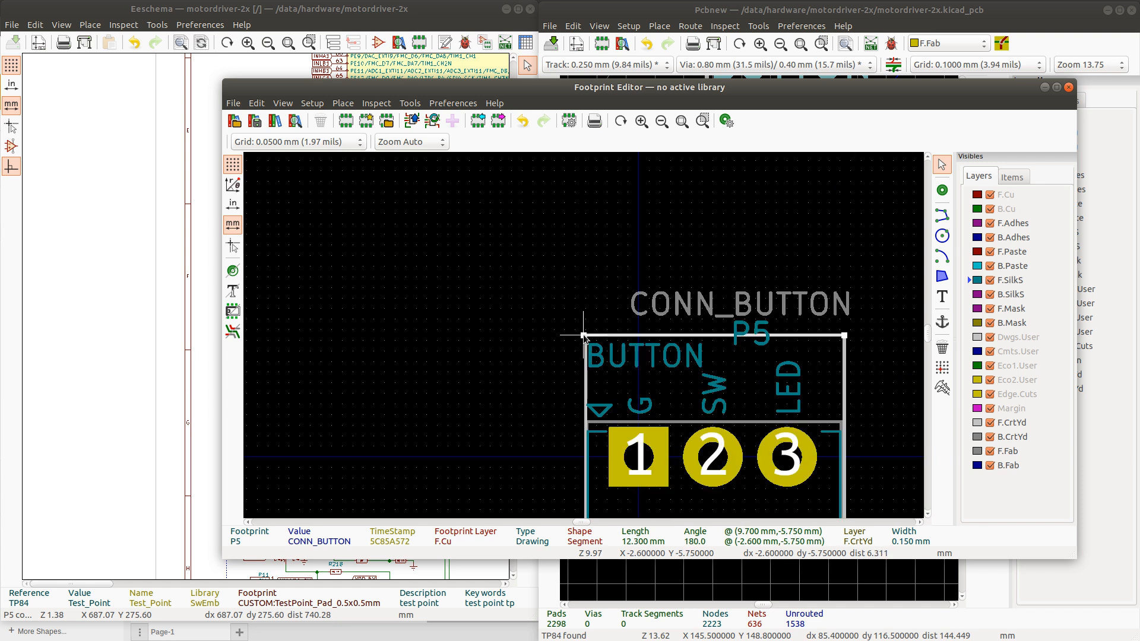
scroll(580, 337, up, 7)
drag(583, 338, 599, 338)
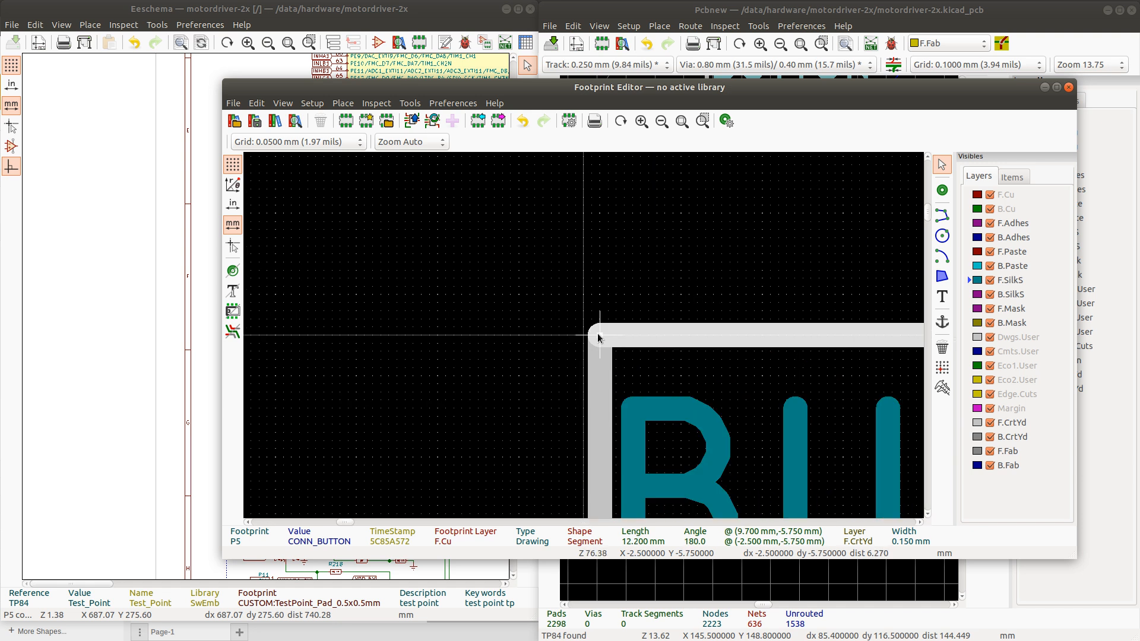
Shorten the bottom F.CrtYd line so its left end meets the left courtyard line at x -2.5 mm, y 8 mm
scroll(585, 338, down, 8)
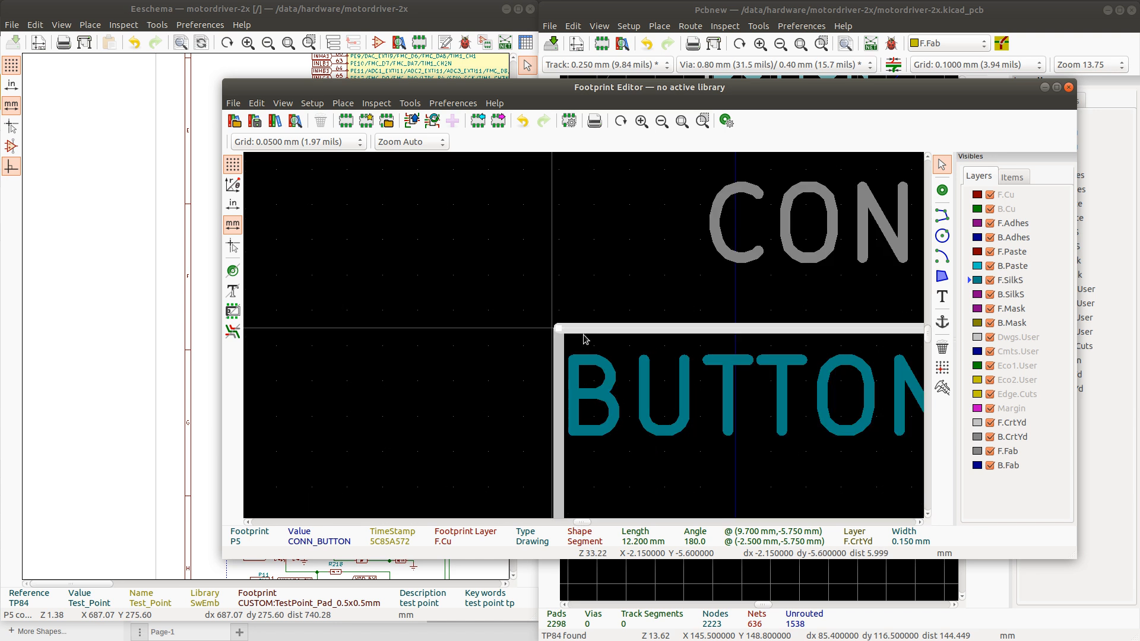
scroll(581, 343, up, 3)
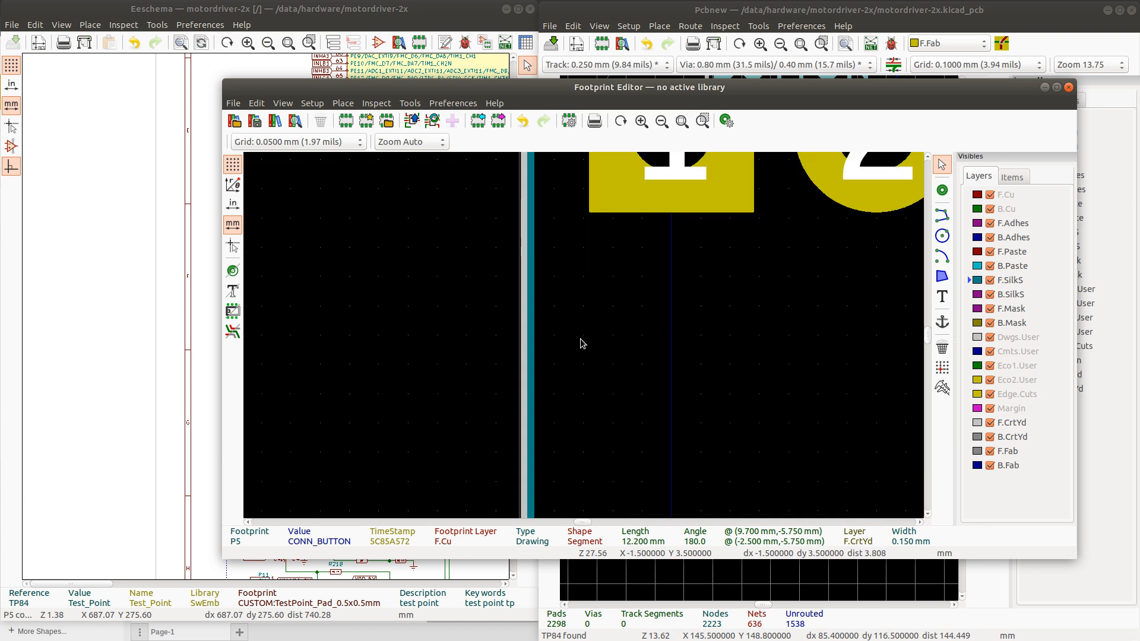
scroll(581, 344, down, 3)
scroll(586, 332, up, 8)
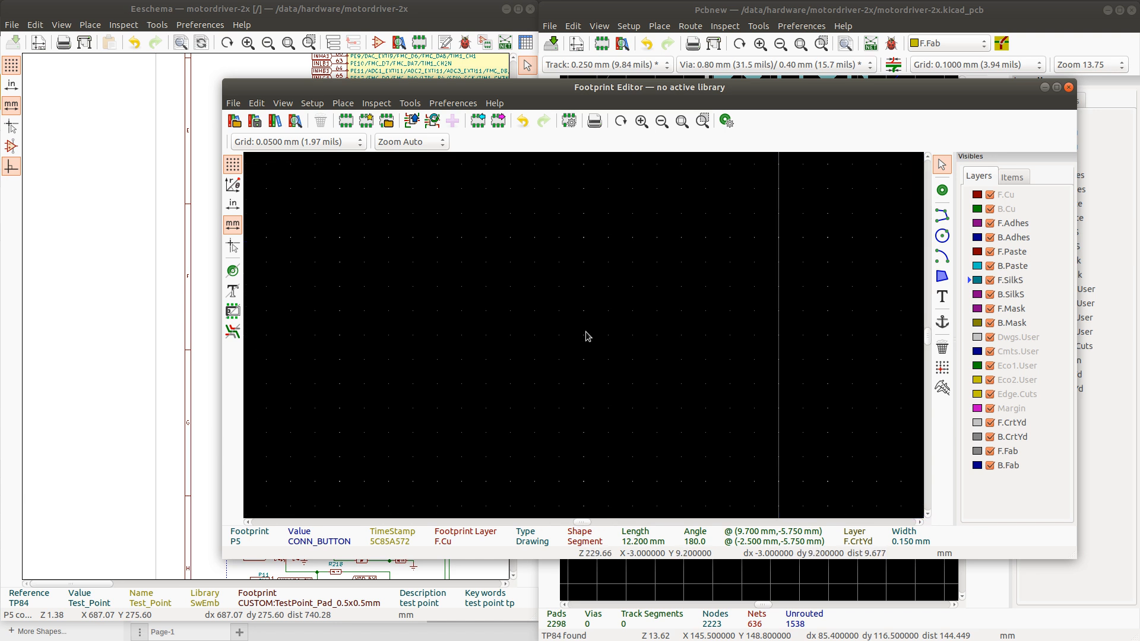
scroll(583, 337, down, 6)
click(621, 230)
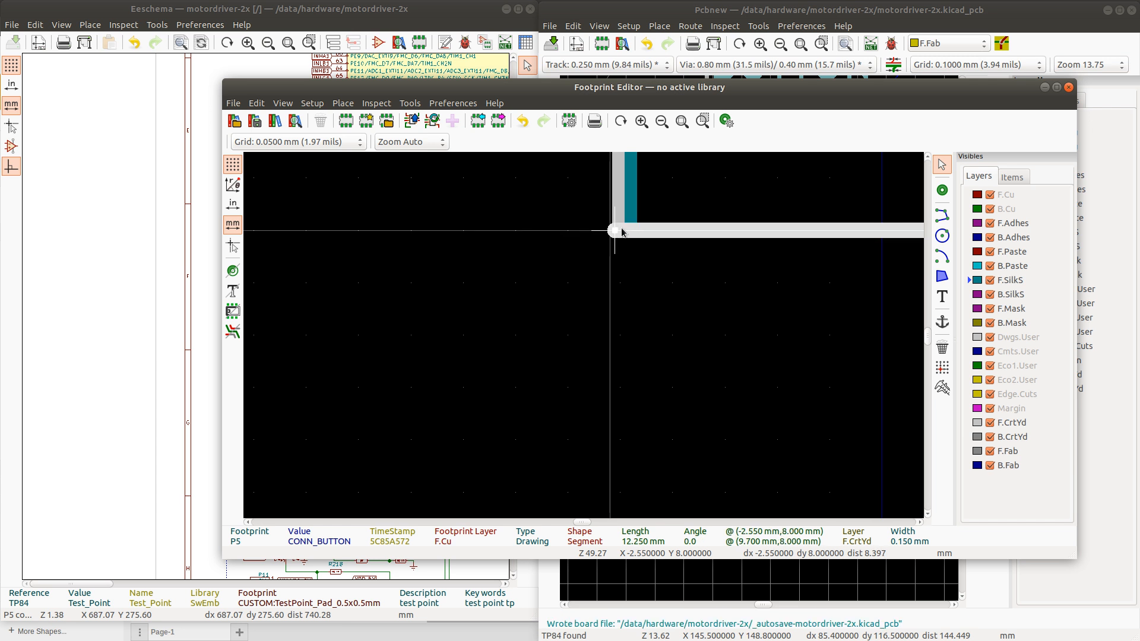
drag(621, 229, 621, 224)
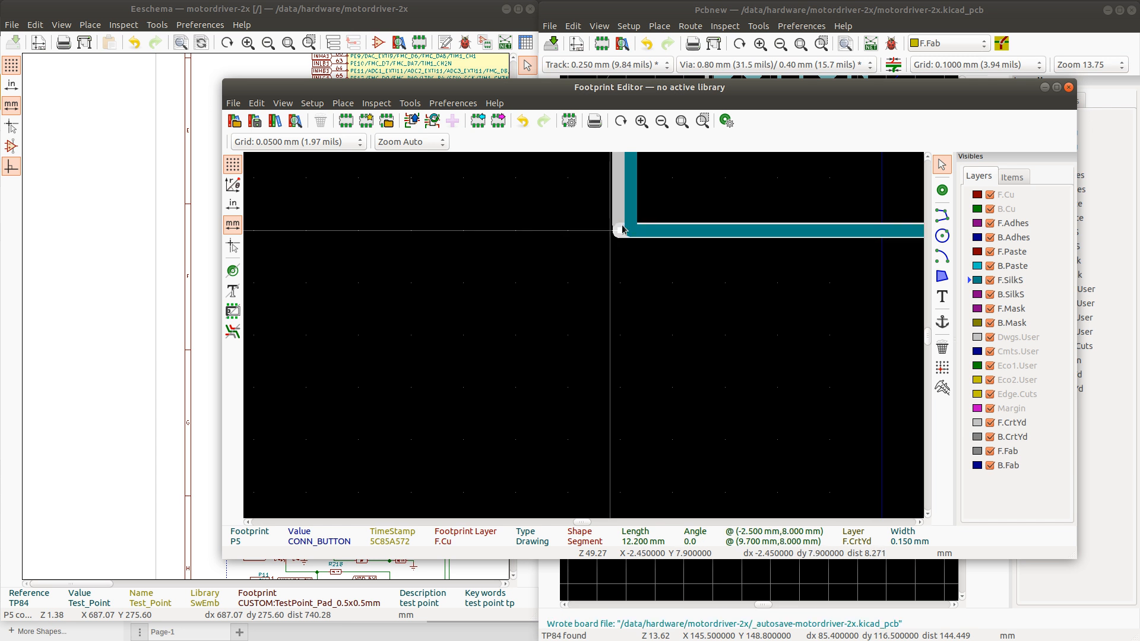
Examine the left F.SilkS line's position against the courtyard and fabrication outlines along the connector's left side
scroll(662, 219, down, 1)
click(556, 270)
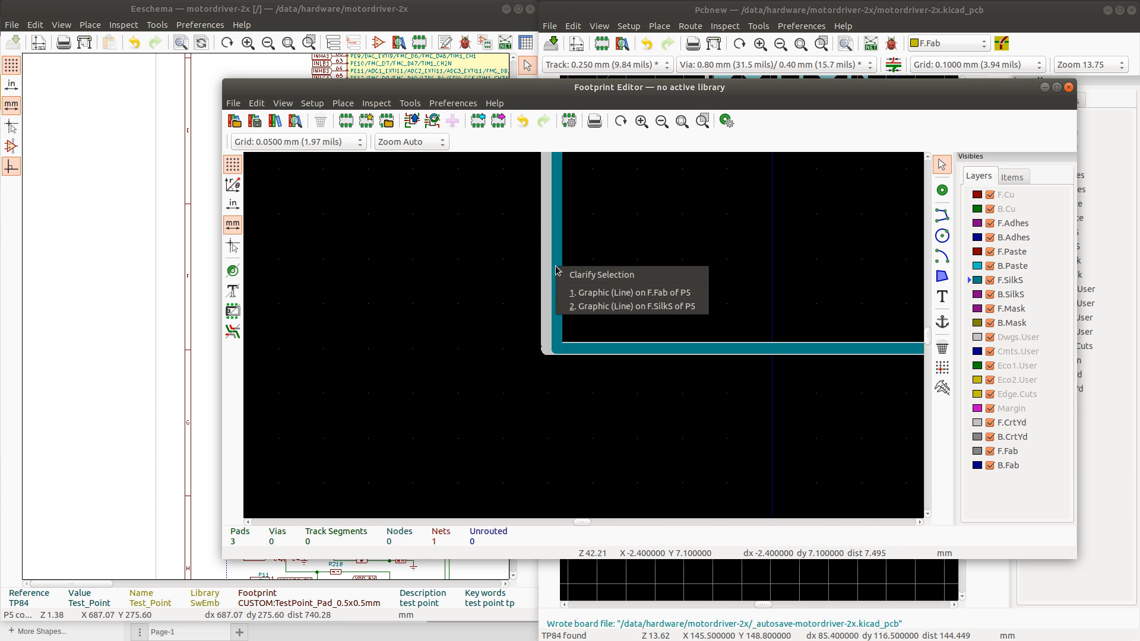
click(595, 306)
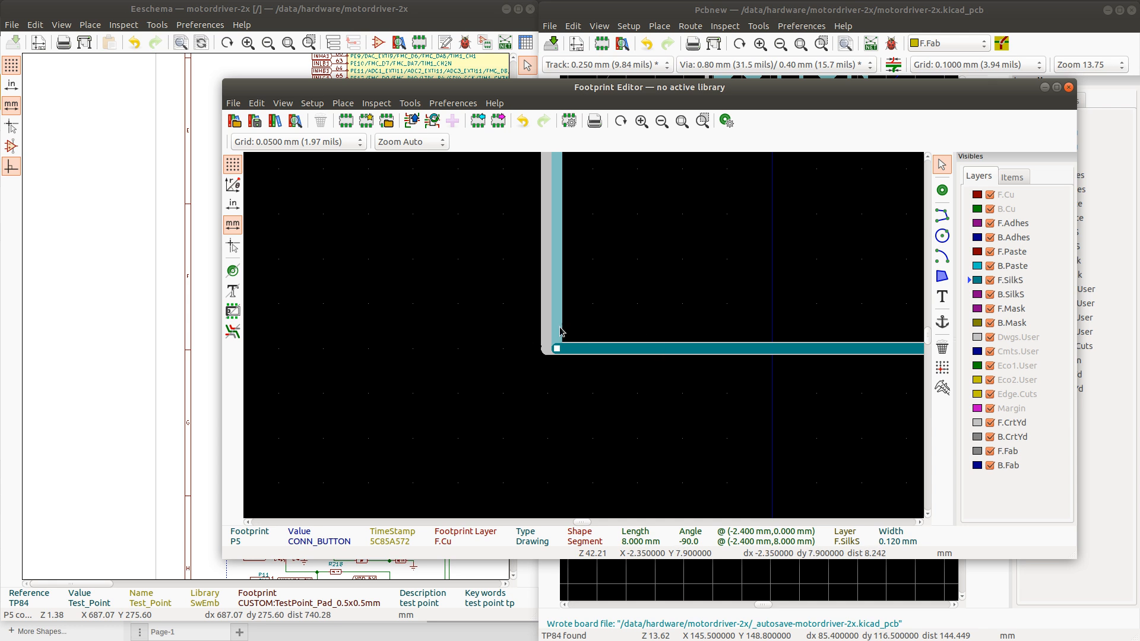
scroll(585, 340, down, 1)
scroll(585, 340, down, 10)
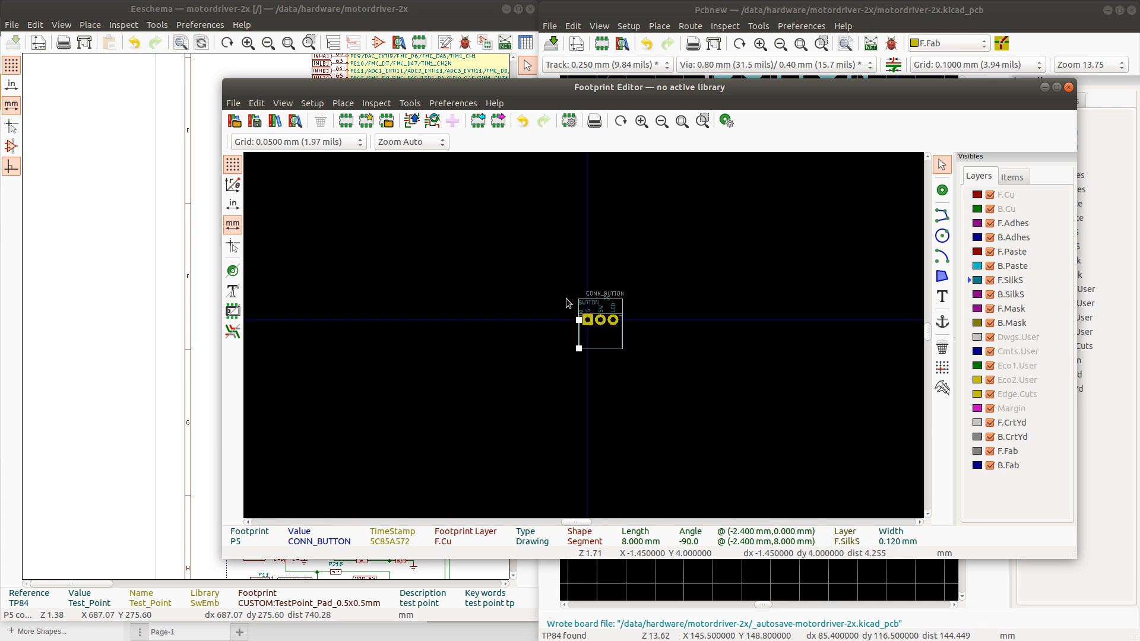
scroll(583, 337, up, 12)
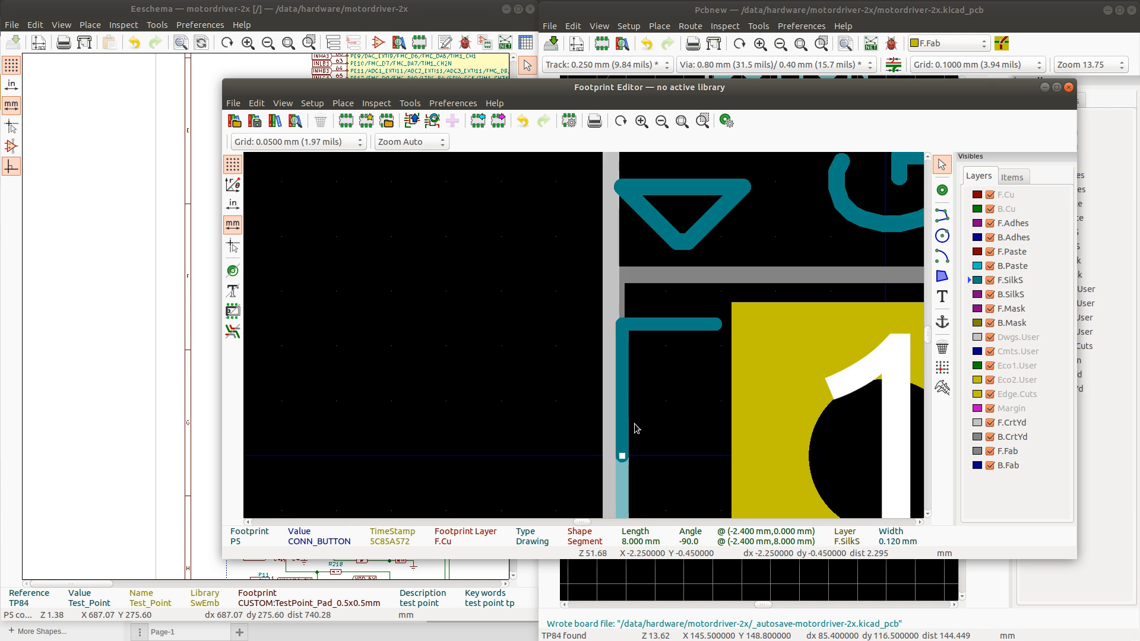
scroll(654, 440, down, 12)
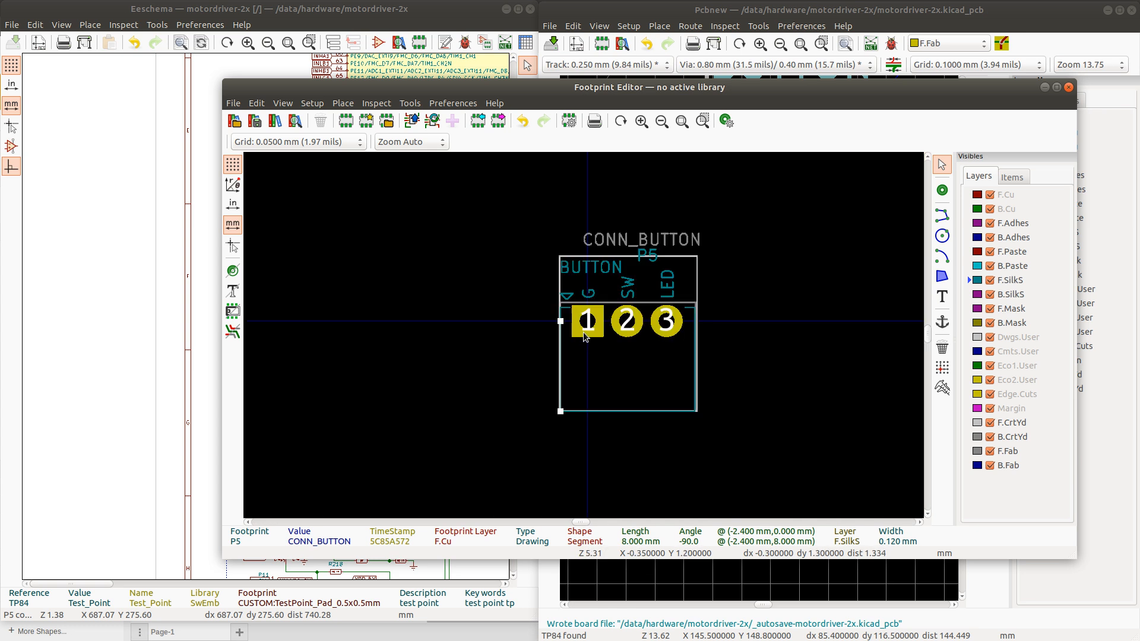
scroll(655, 367, up, 4)
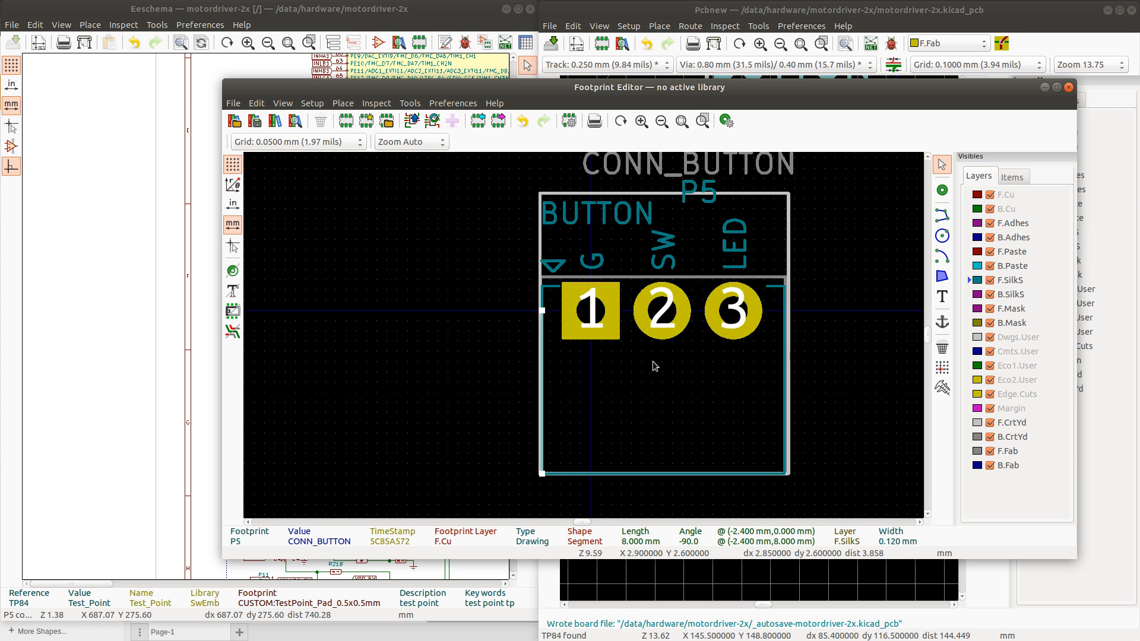
Move the right F.CrtYd line inward to x 9.6 mm and end the bottom courtyard line on it at y 8 mm
click(784, 425)
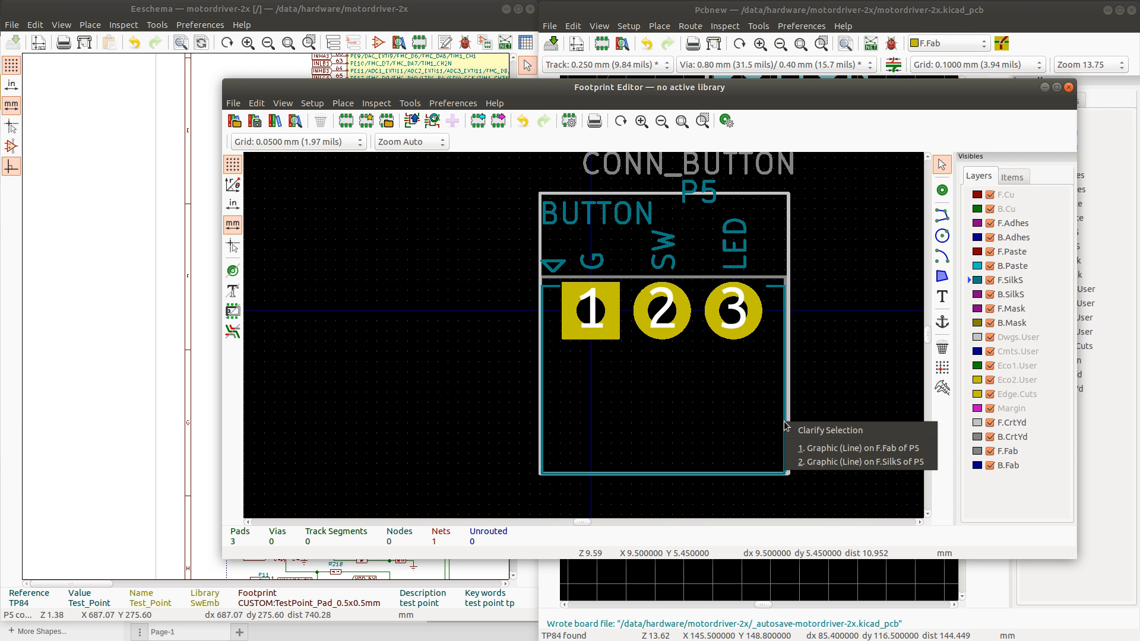
click(810, 462)
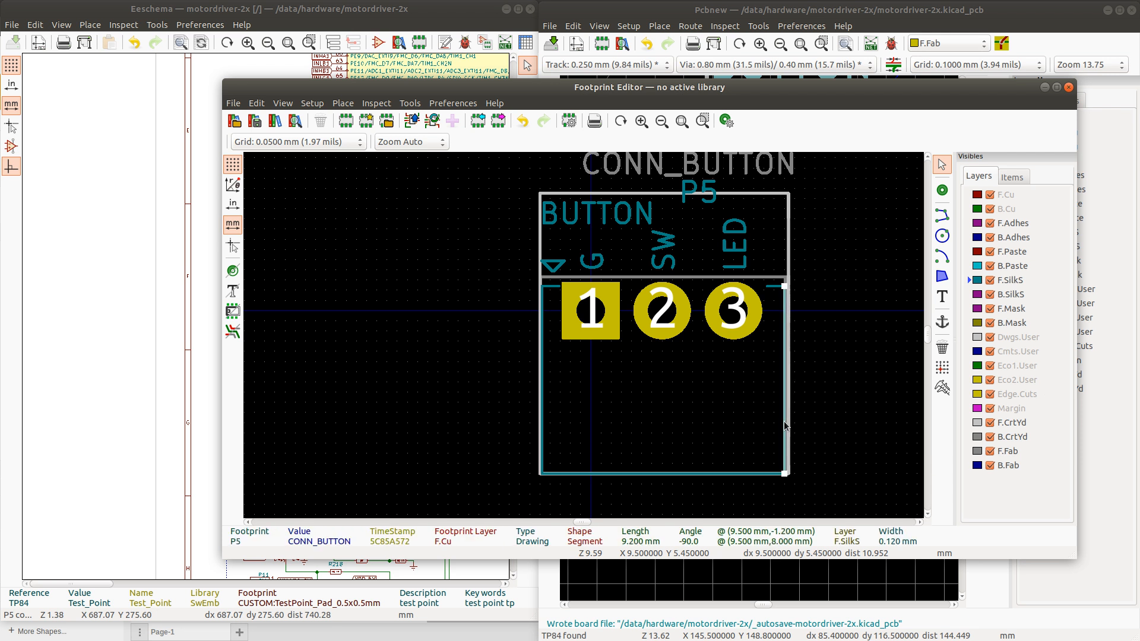
click(789, 424)
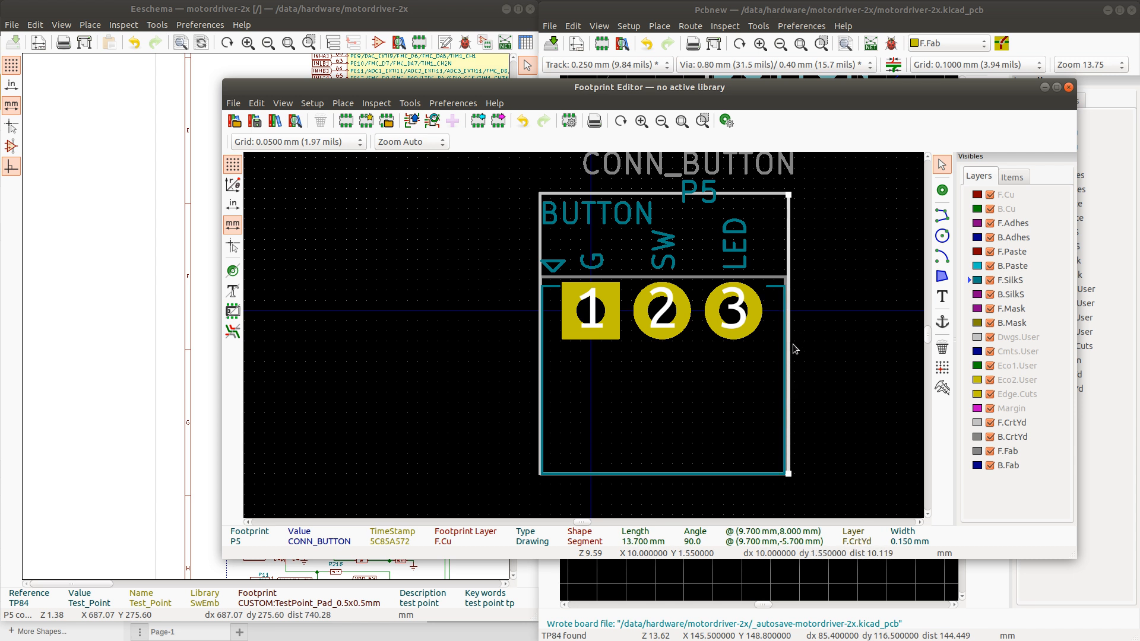
drag(787, 473, 785, 476)
scroll(785, 476, up, 4)
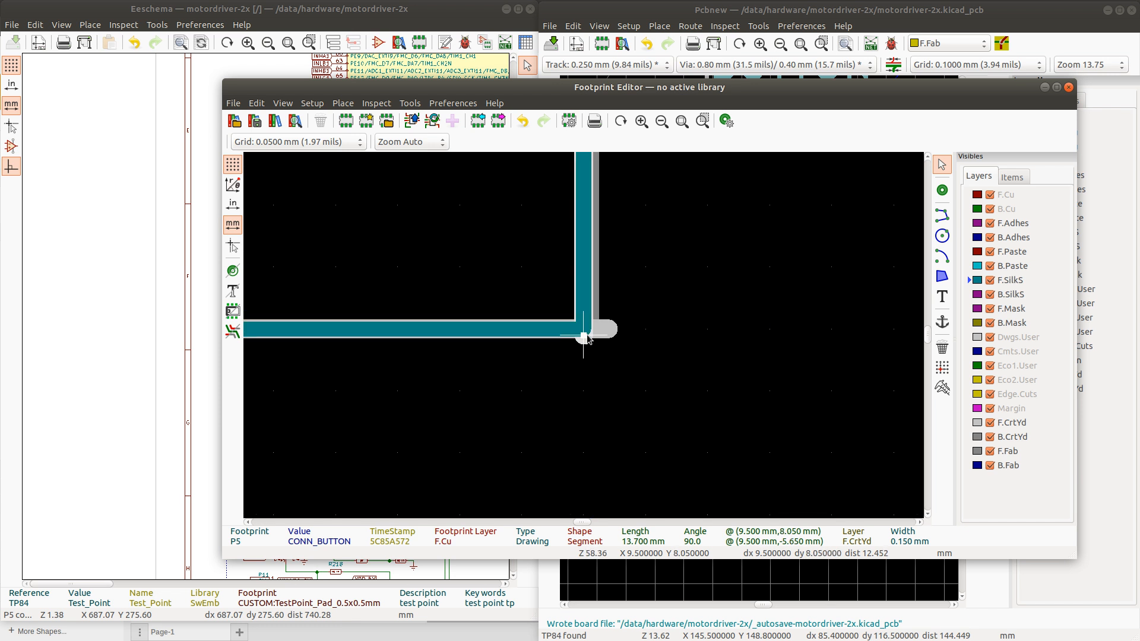
drag(587, 333, 597, 326)
click(615, 332)
Shorten the horizontal F.Fab line above the pads so its right end sits at x 9.55 mm, y -1.65 mm
scroll(593, 276, down, 4)
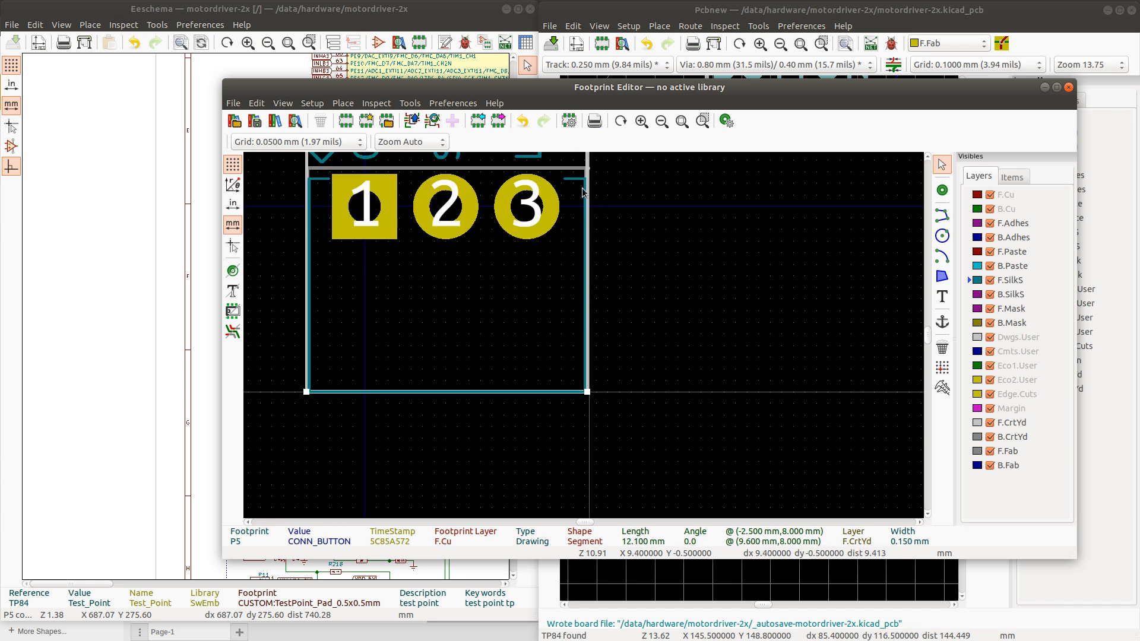
middle_drag(583, 192, 591, 310)
scroll(582, 302, up, 2)
click(596, 359)
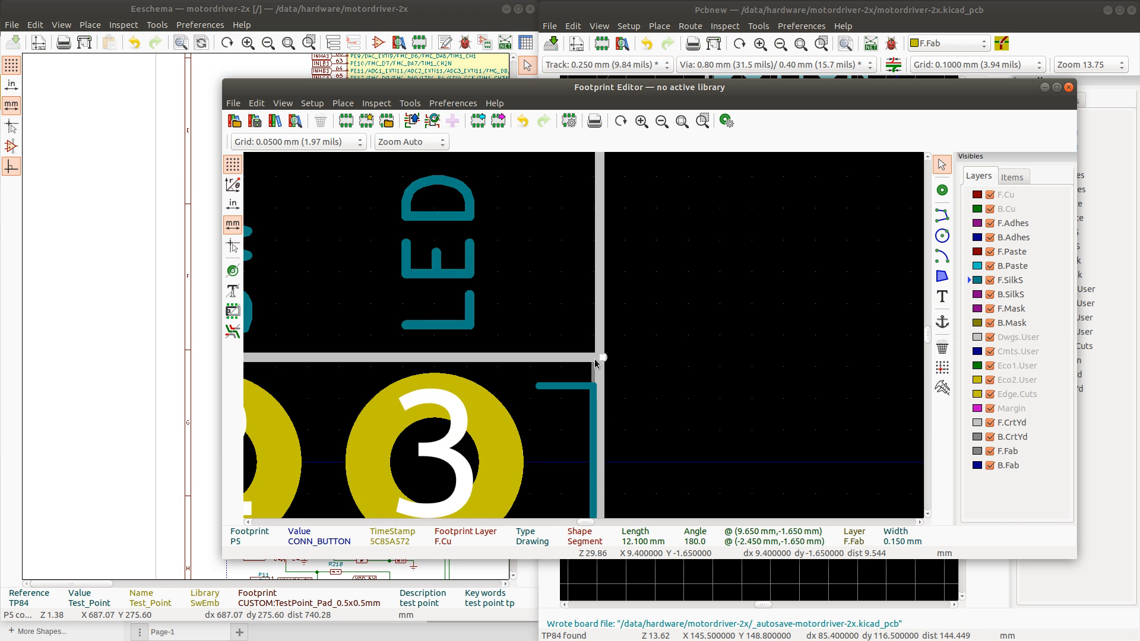
drag(603, 358, 599, 359)
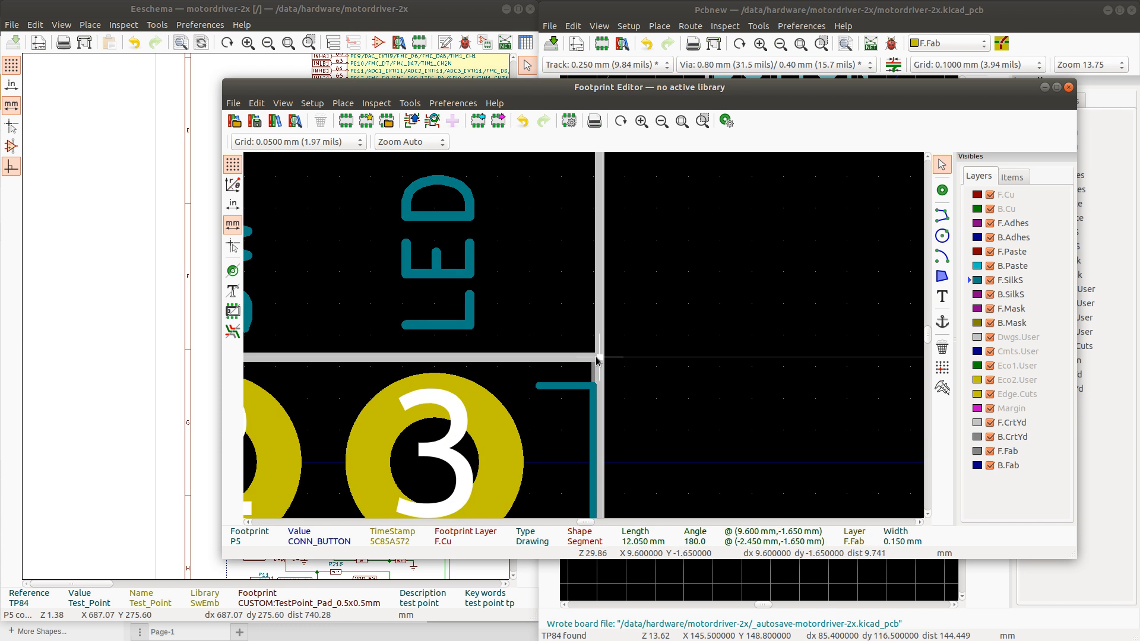
drag(597, 360, 595, 361)
drag(598, 357, 598, 358)
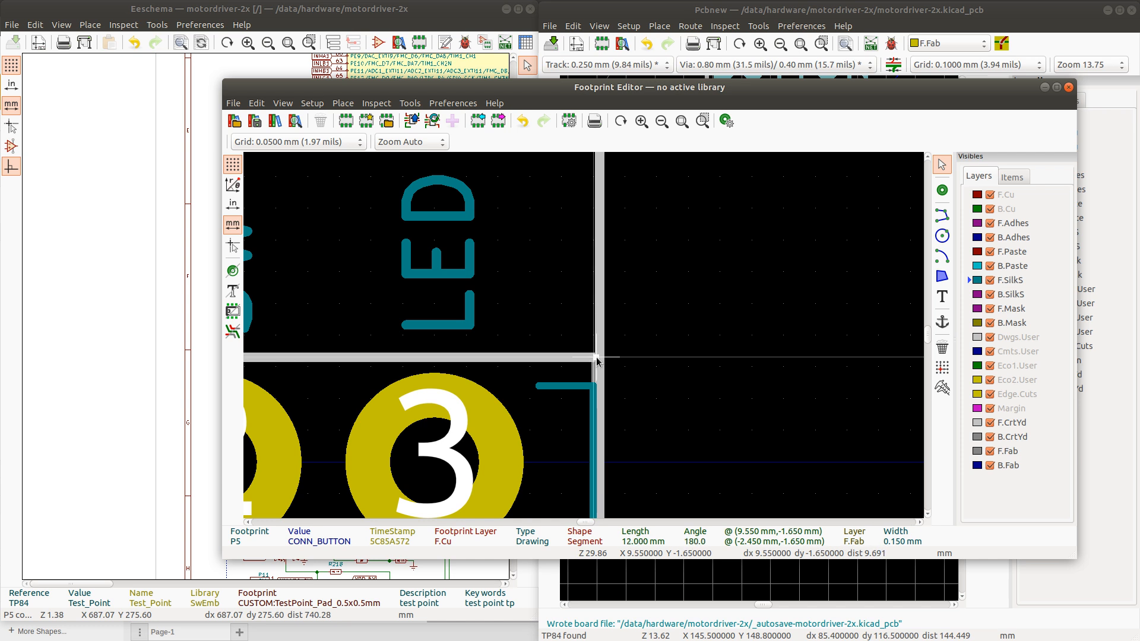
Shift the top F.CrtYd line so its right end meets the right courtyard line at x 9.6 mm, y -5.75 mm
scroll(591, 332, down, 4)
scroll(585, 196, up, 9)
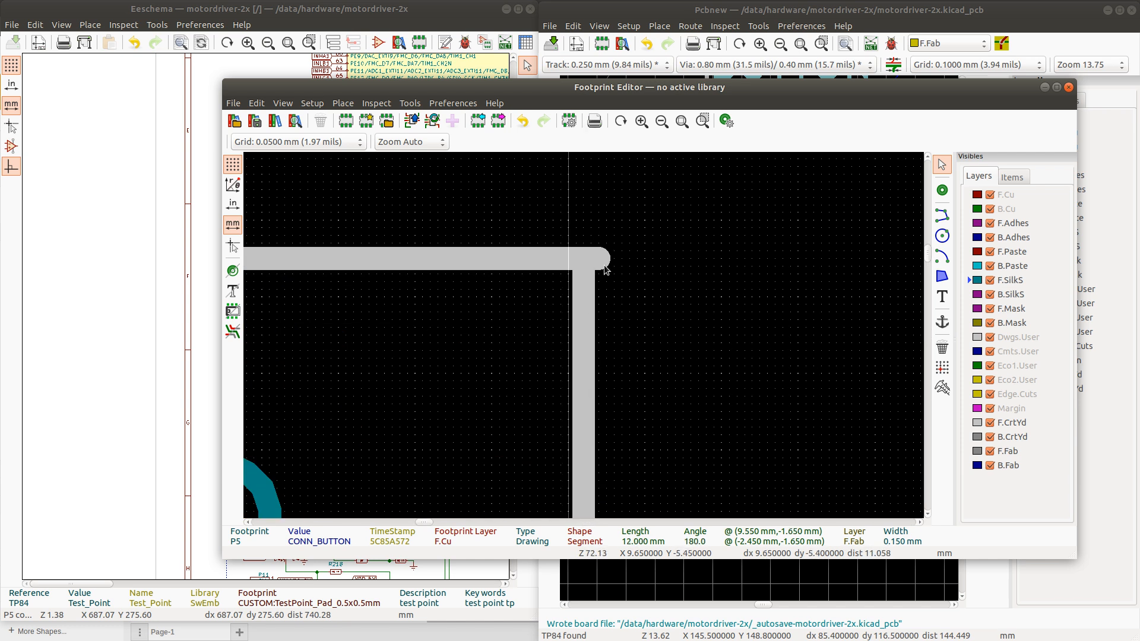
click(602, 260)
drag(602, 260, 591, 260)
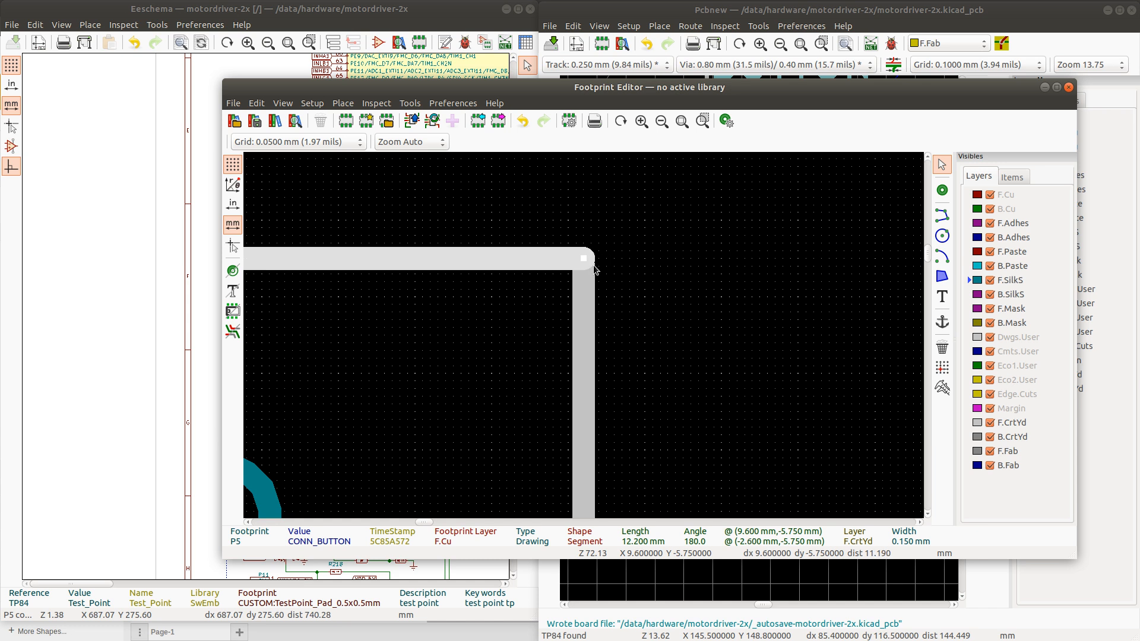
Save the edited CONN_BUTTON footprint to the CUSTOM library and close the Footprint Editor
scroll(590, 262, down, 5)
key(ctrl+s)
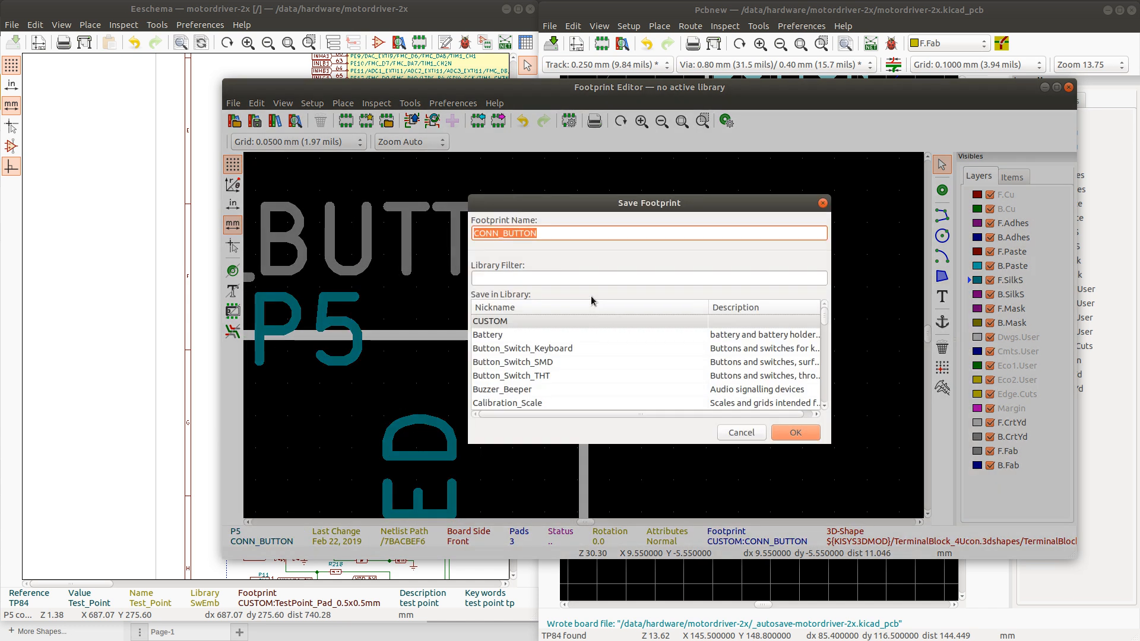
click(796, 433)
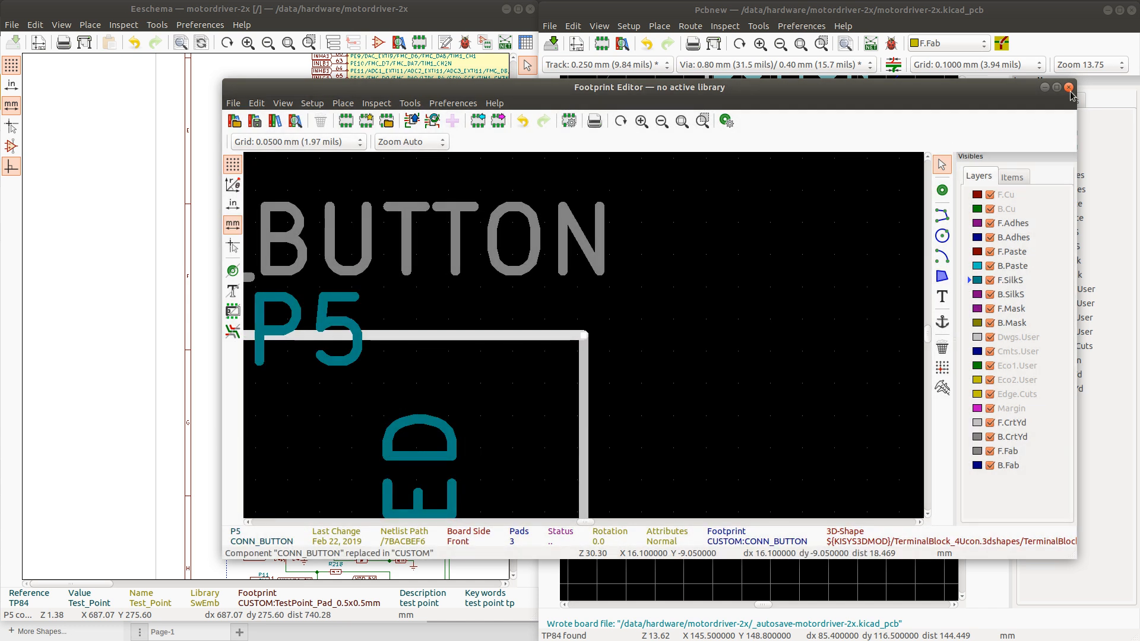
click(1069, 88)
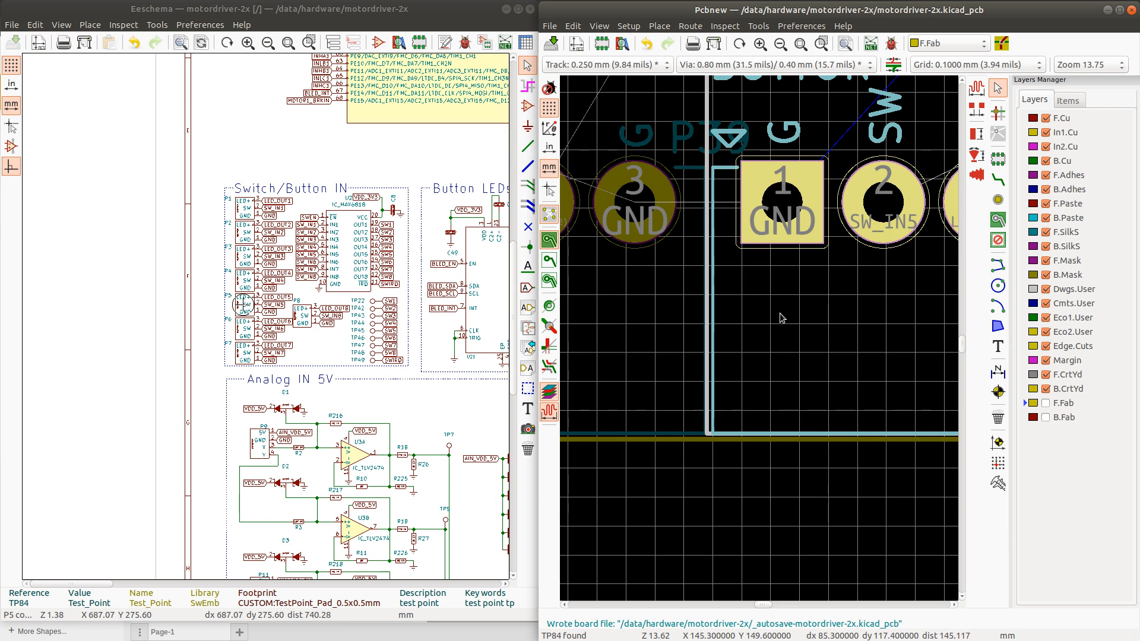
Update all board footprints with identifier CUSTOM:CONN_BUTTON from the library, starting from connector P5
right_click(852, 300)
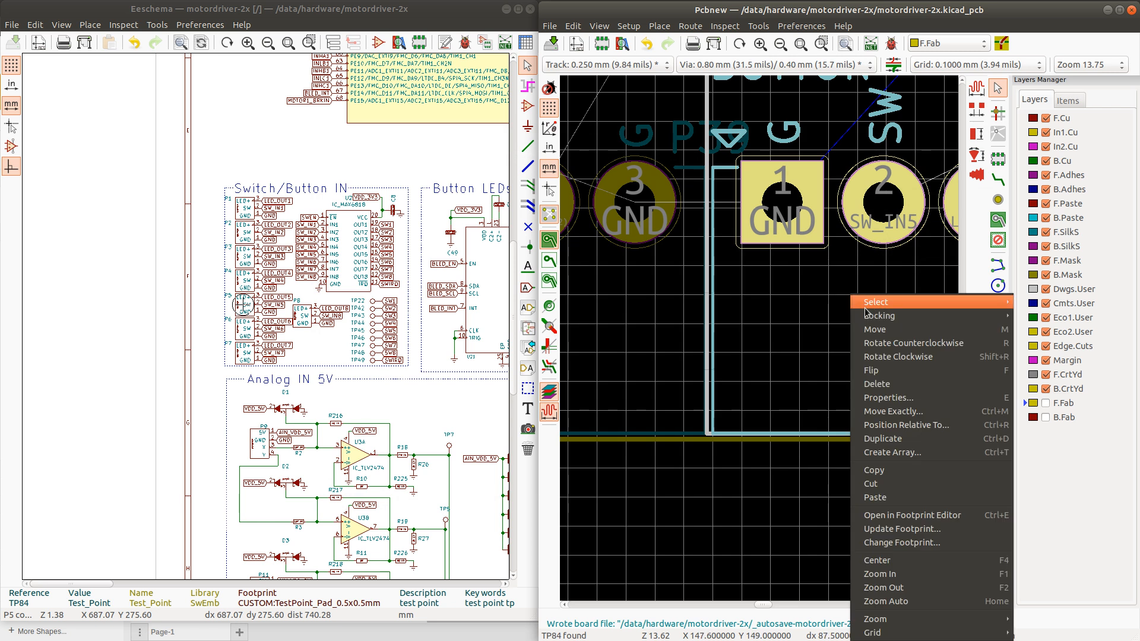
click(919, 530)
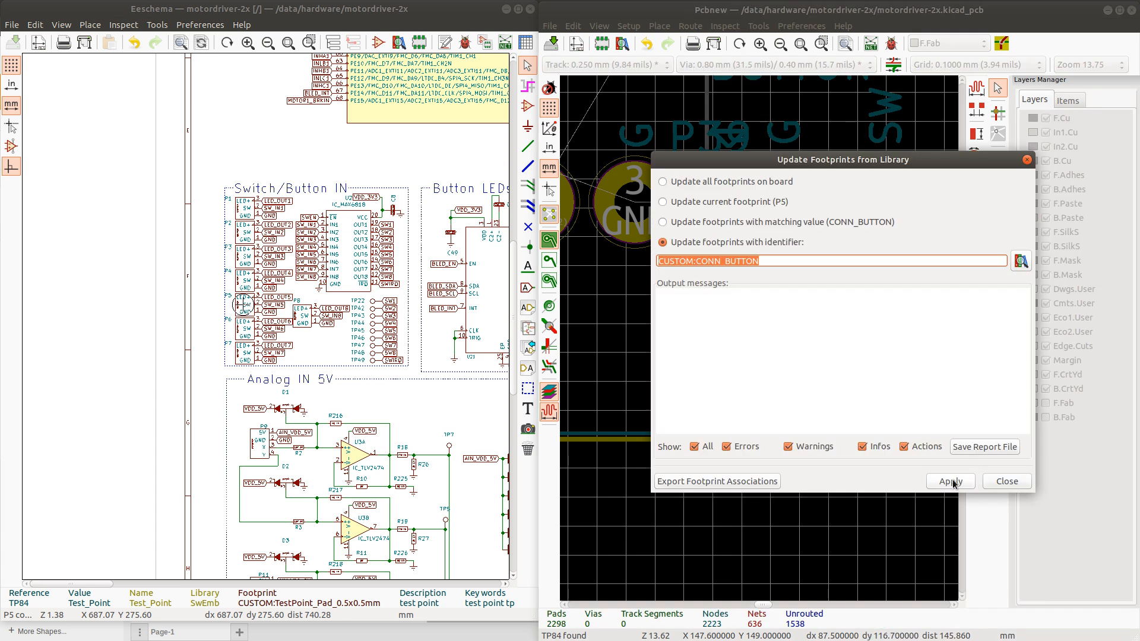
click(951, 482)
click(1007, 482)
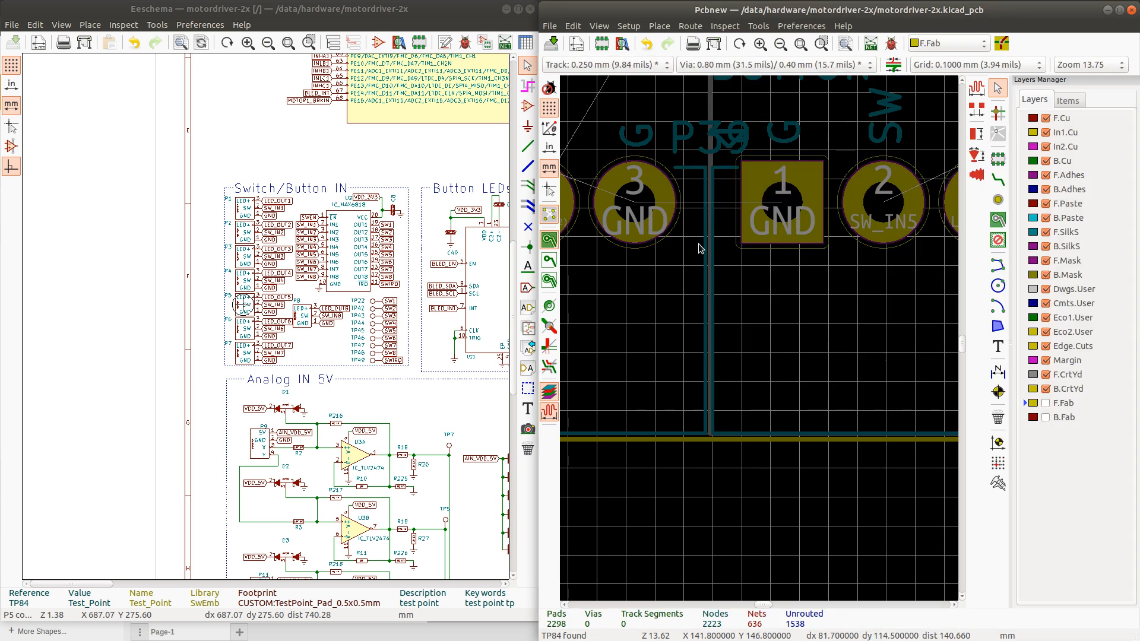
Move button connector P6 up to the board's lower edge so it adjoins P5 with their pads level
scroll(762, 342, down, 4)
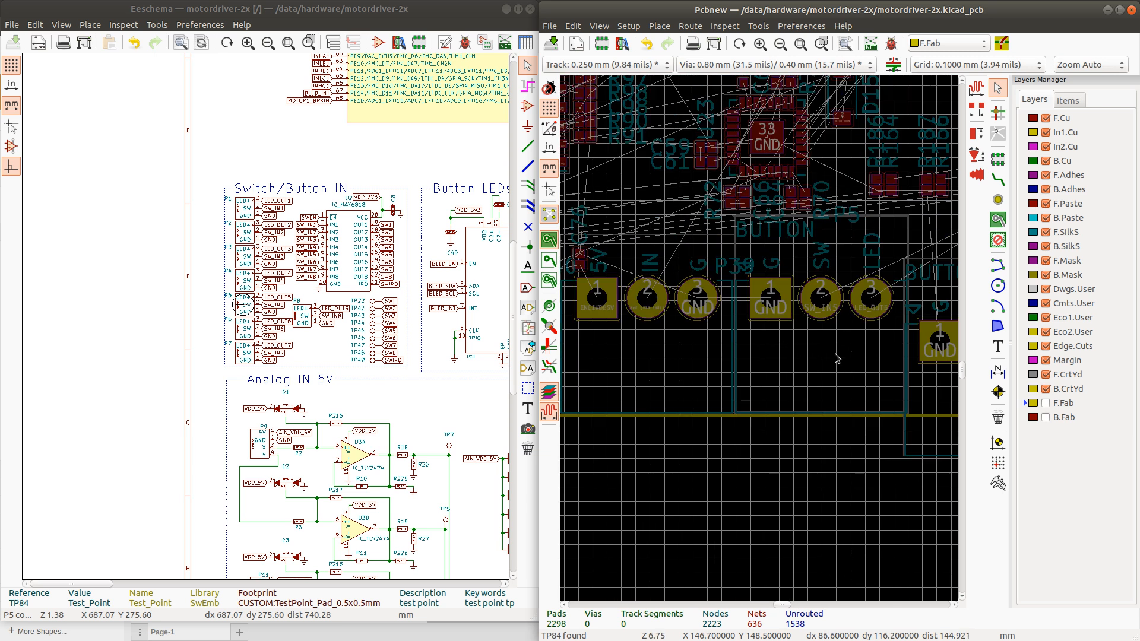
scroll(762, 342, up, 5)
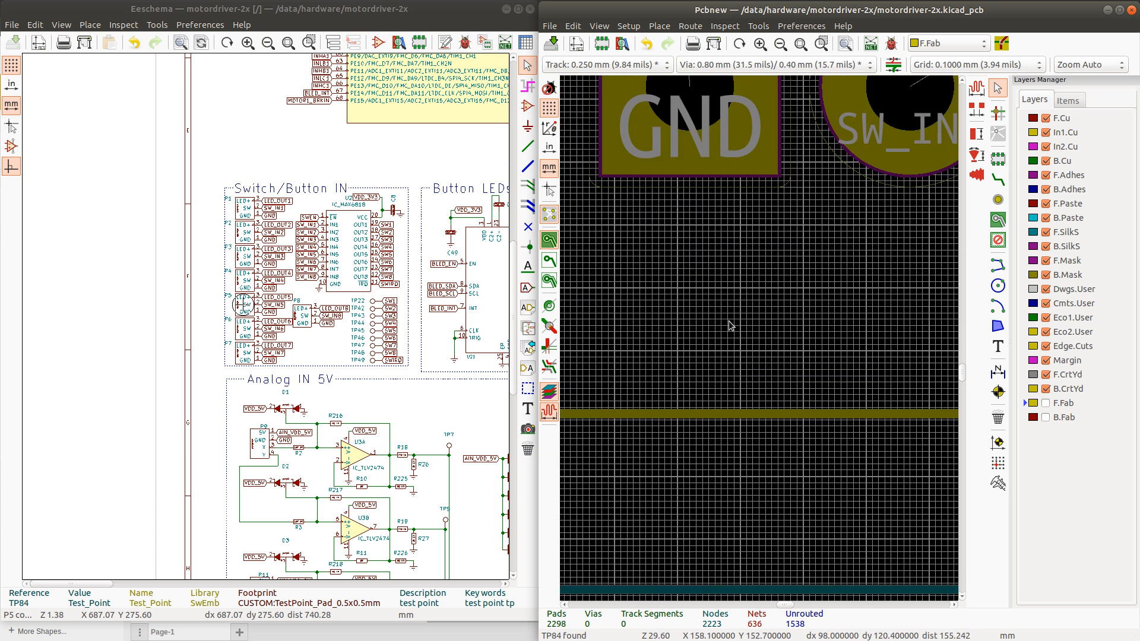
click(697, 377)
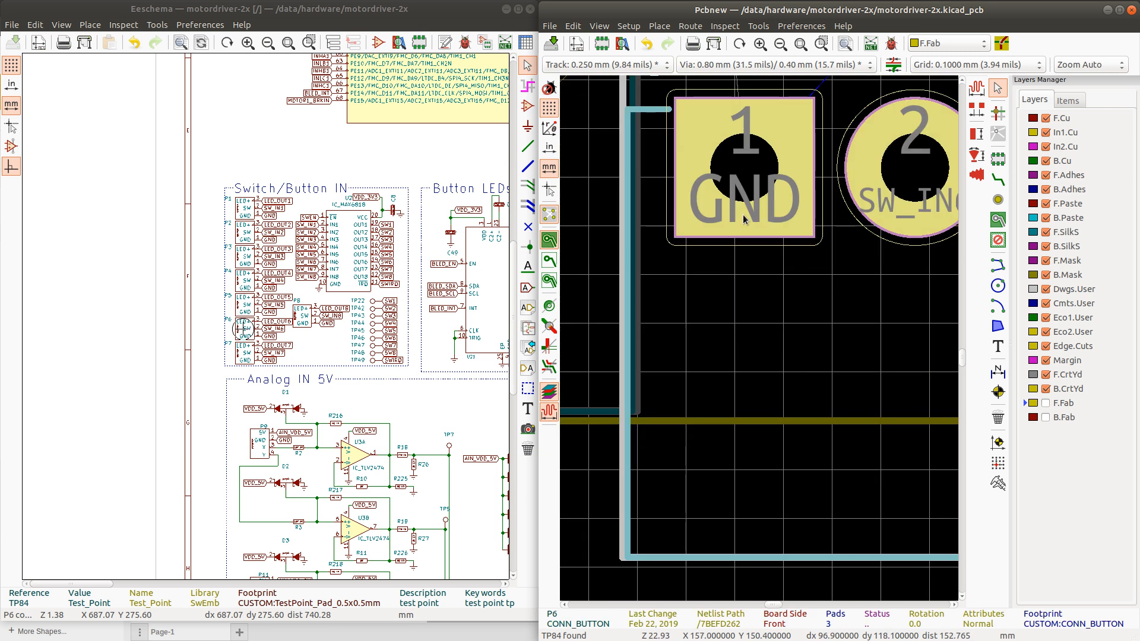
scroll(700, 163, up, 1)
scroll(757, 337, down, 3)
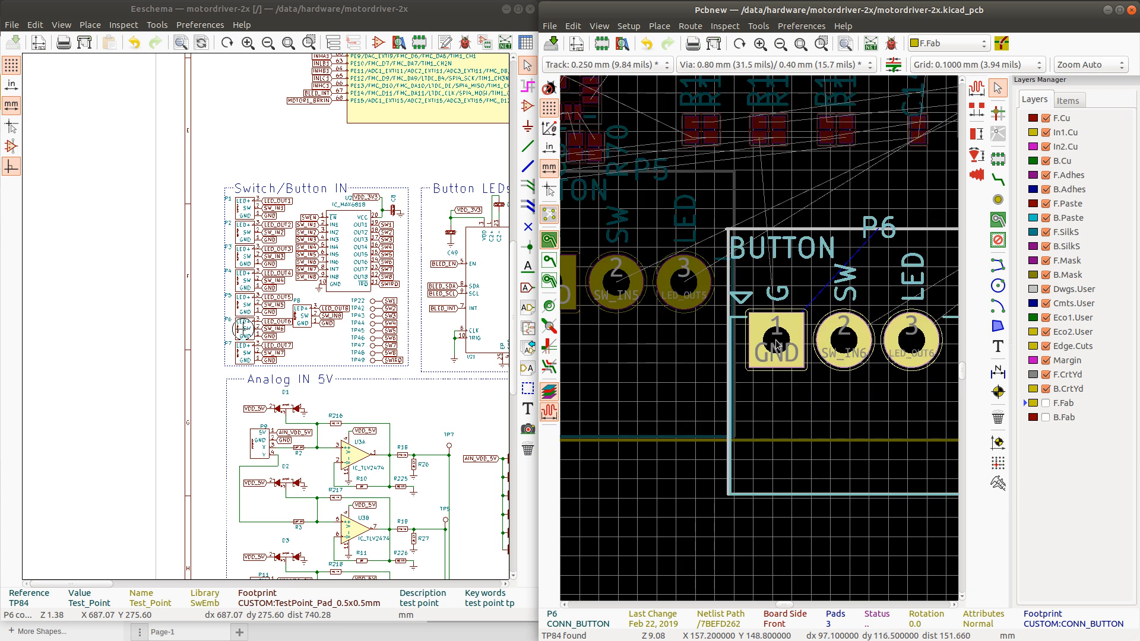
key(Up)
key(Up)
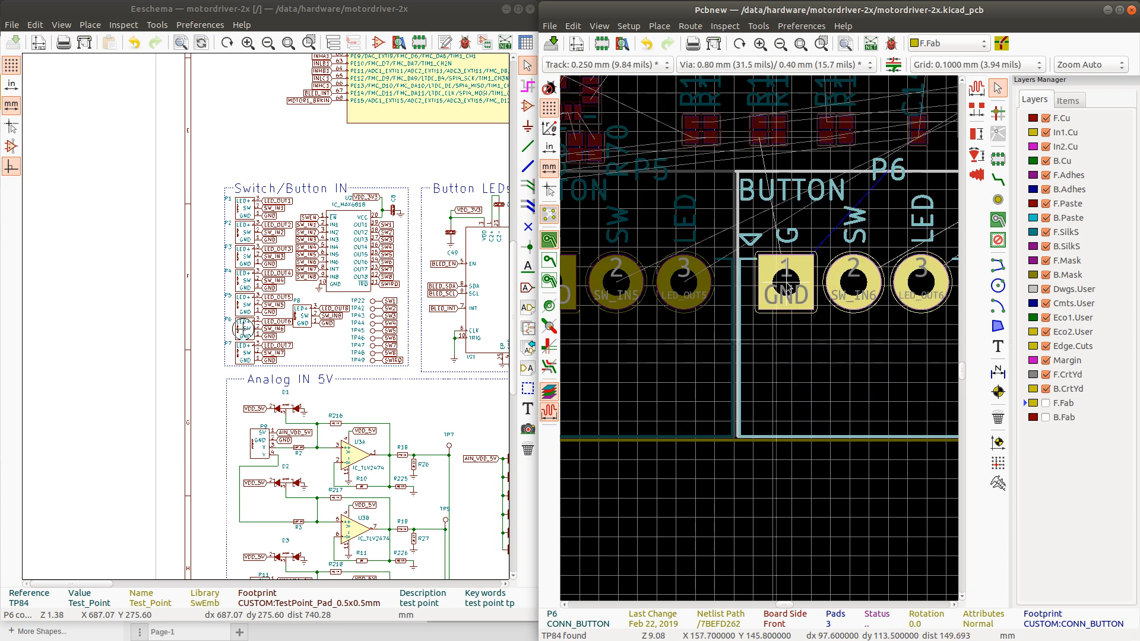
key(Left)
Move button connector P7 directly beside P6, with its outline adjoining and its pads in the same row
scroll(785, 288, down, 1)
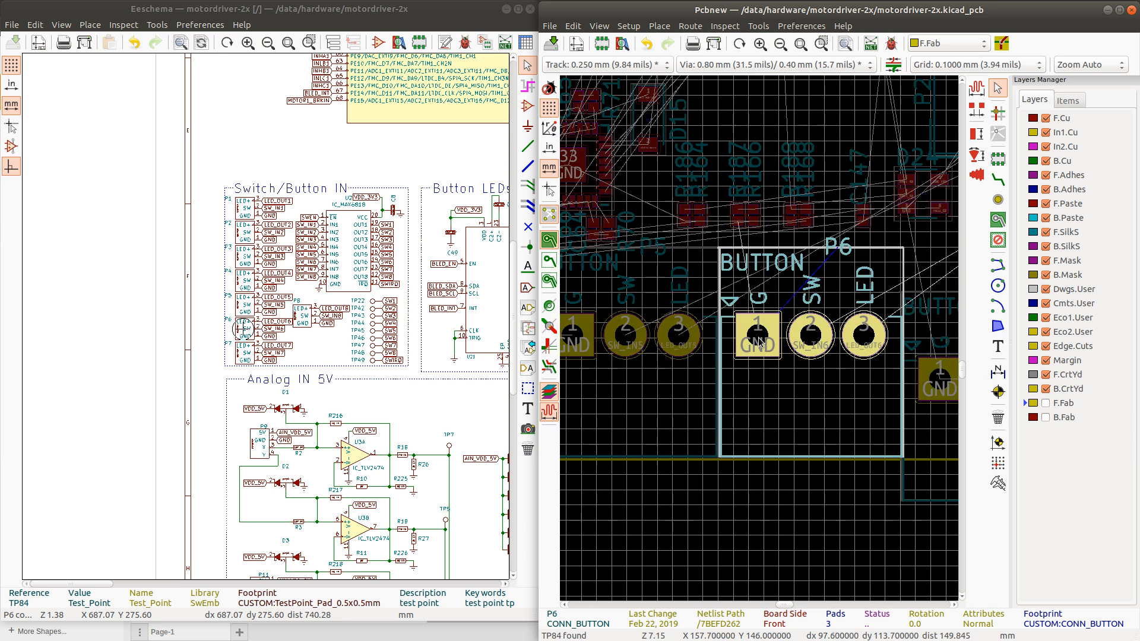
click(921, 377)
key(m)
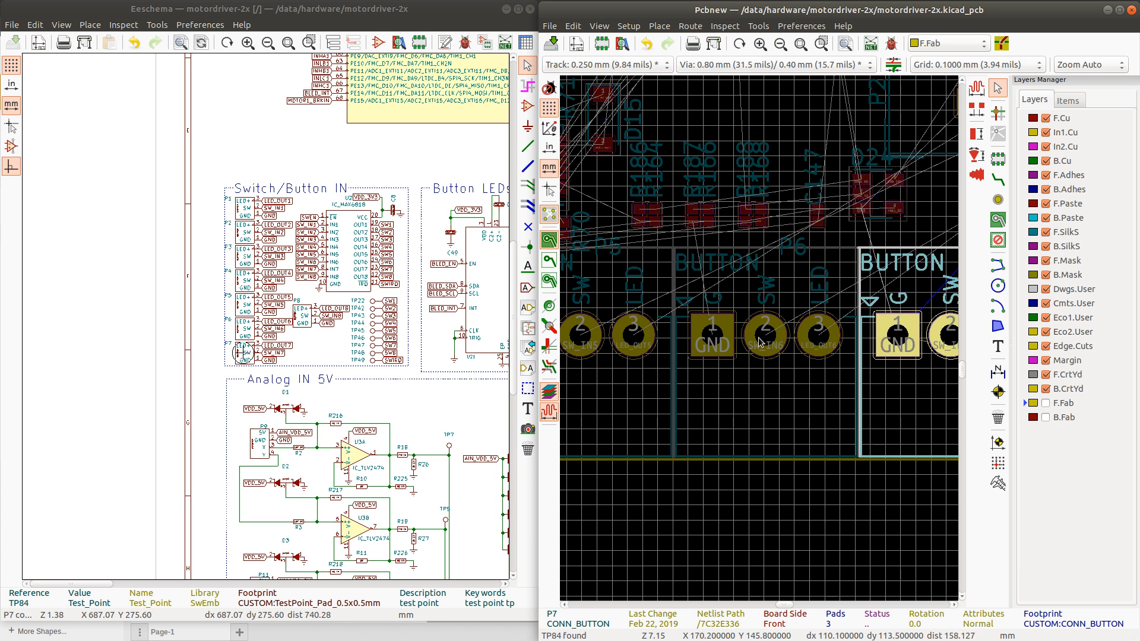
scroll(898, 338, down, 3)
scroll(759, 340, up, 6)
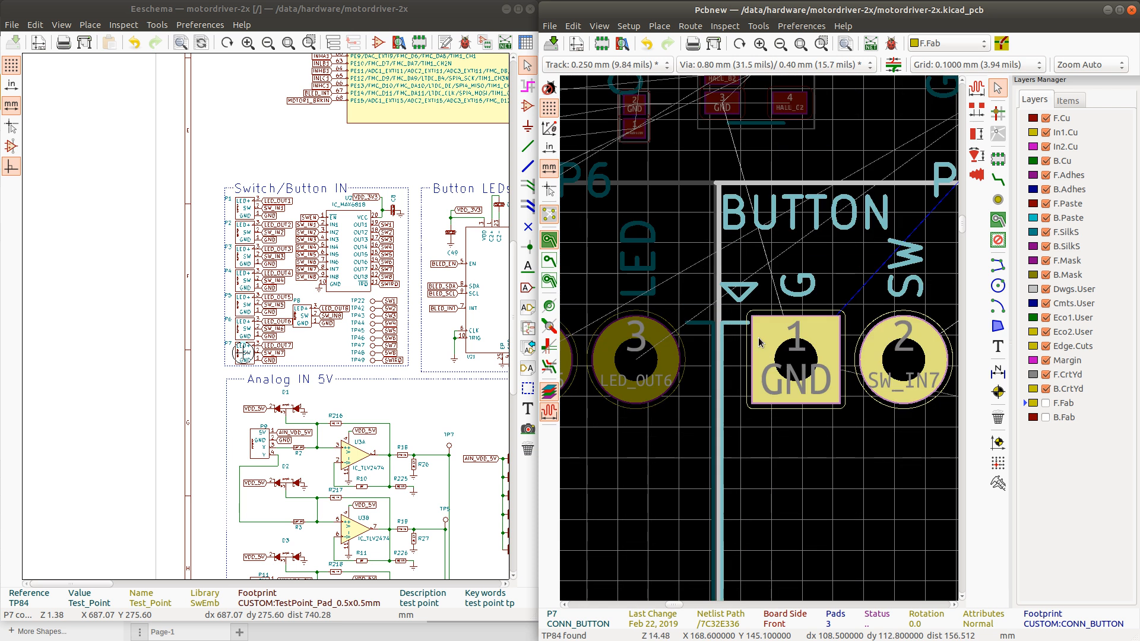
Open P7's footprint in the Footprint Editor and shorten the top F.CrtYd line so its left end sits at x -2.5 mm, y -5.75 mm
right_click(765, 236)
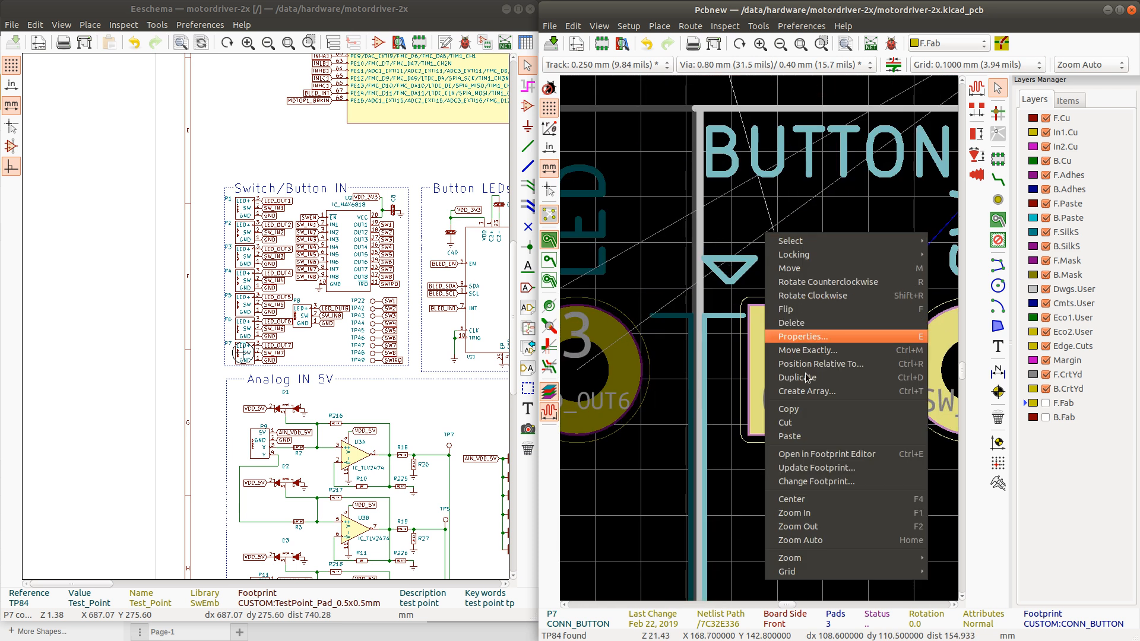
click(821, 463)
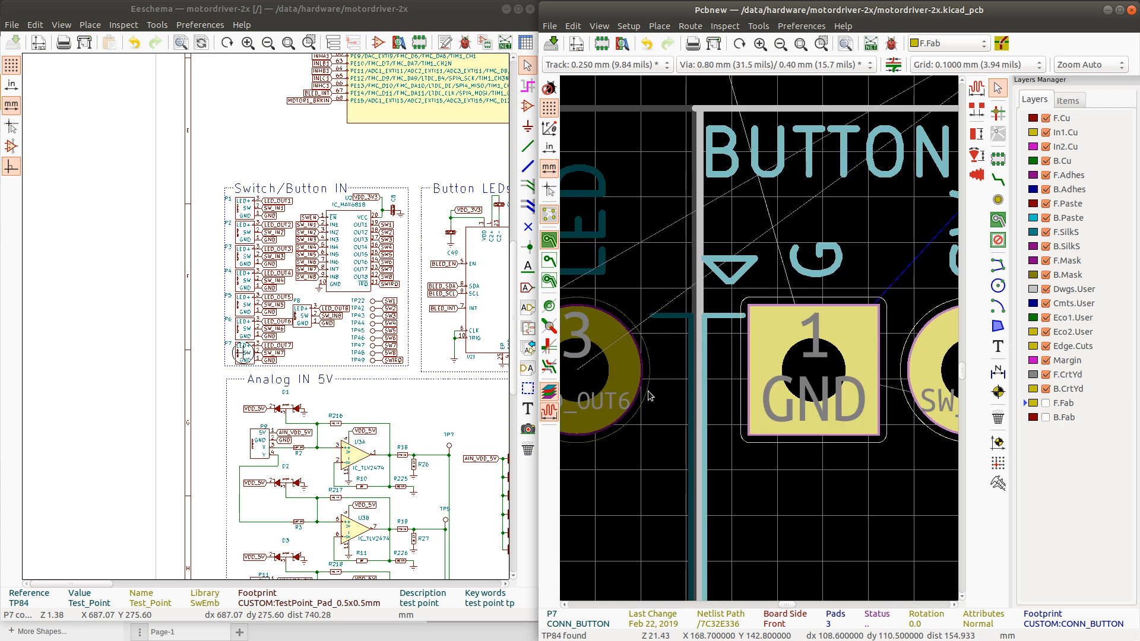
scroll(455, 193, up, 3)
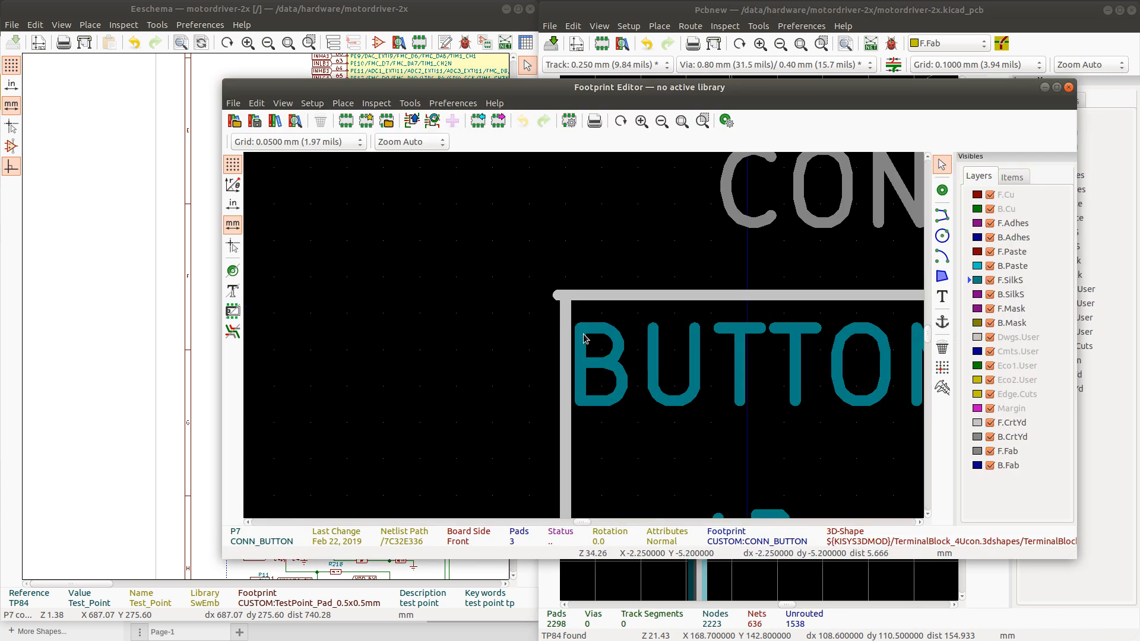
scroll(584, 338, up, 2)
click(545, 270)
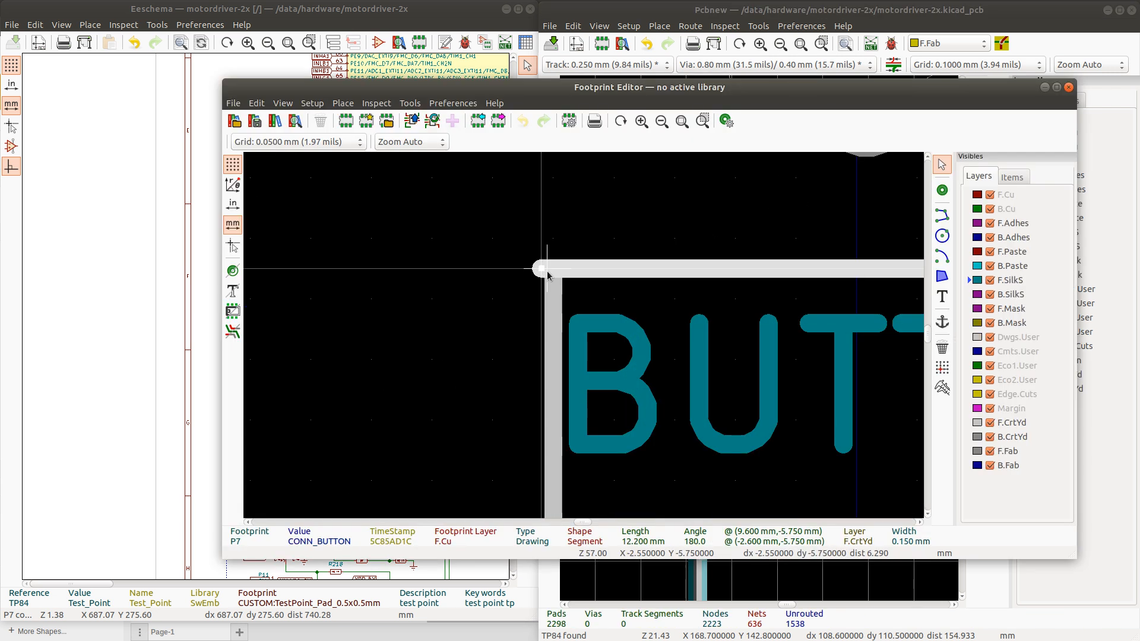
drag(547, 271, 554, 268)
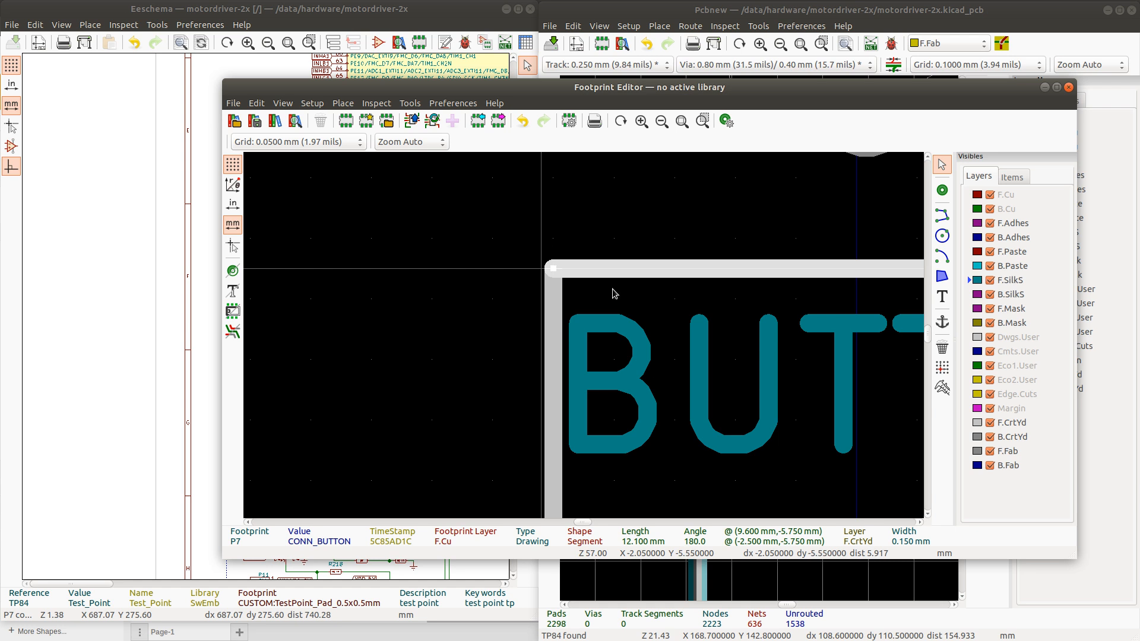
Save the CONN_BUTTON footprint with its corrected top courtyard line to the CUSTOM library and close the Footprint Editor
key(ctrl+s)
click(794, 436)
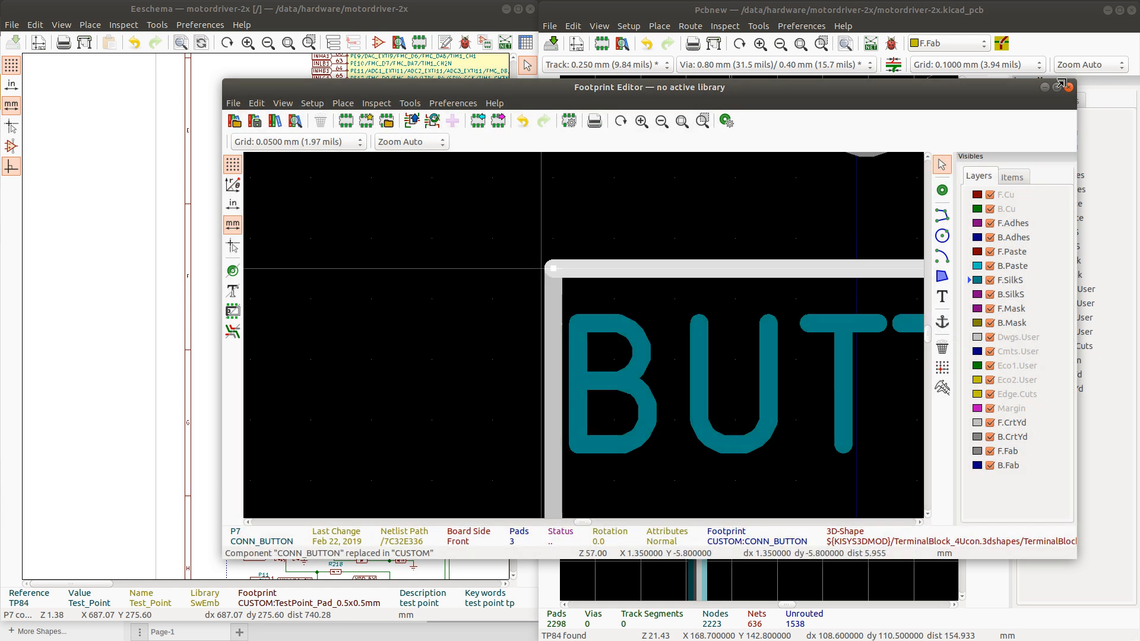
click(1068, 87)
Refresh every CUSTOM:CONN_BUTTON footprint on the board from the library, starting from connector P7
right_click(863, 277)
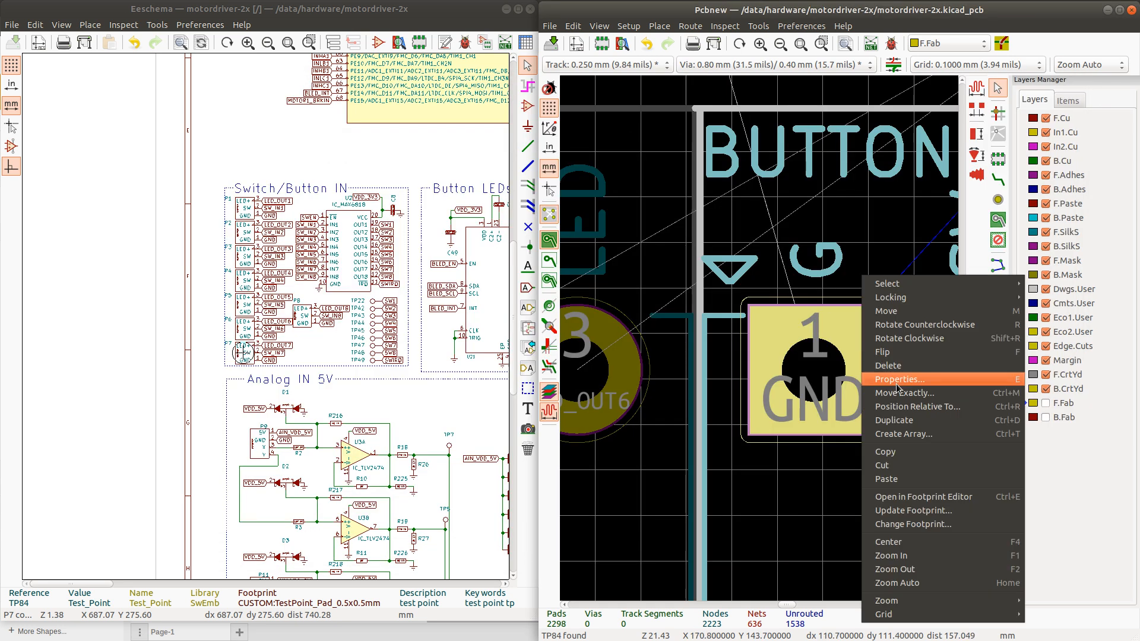
click(913, 512)
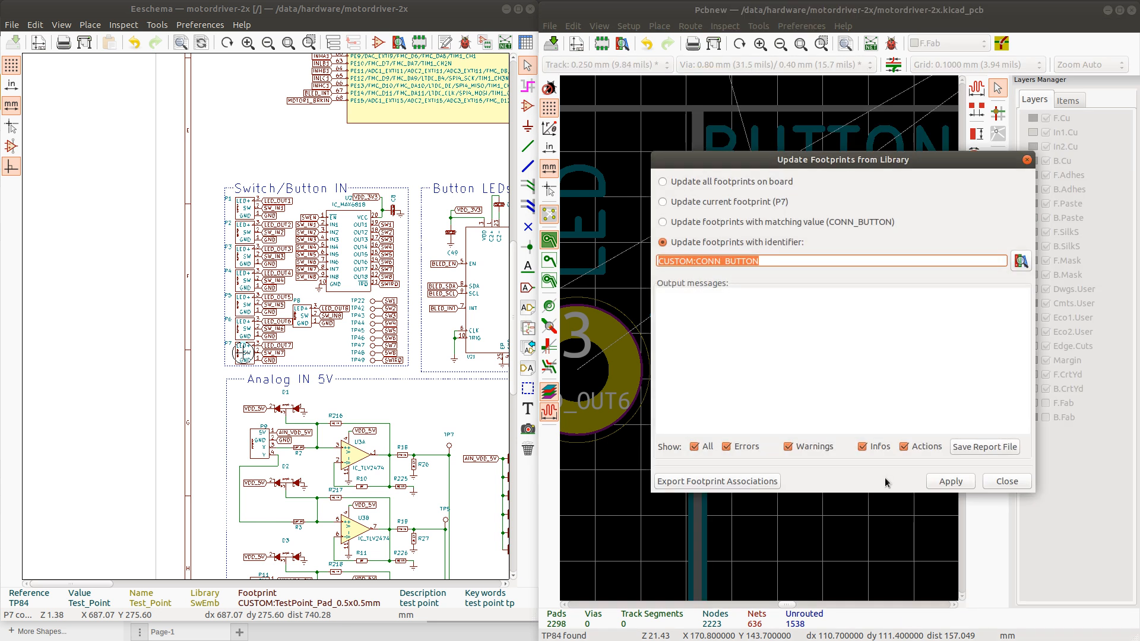
click(972, 482)
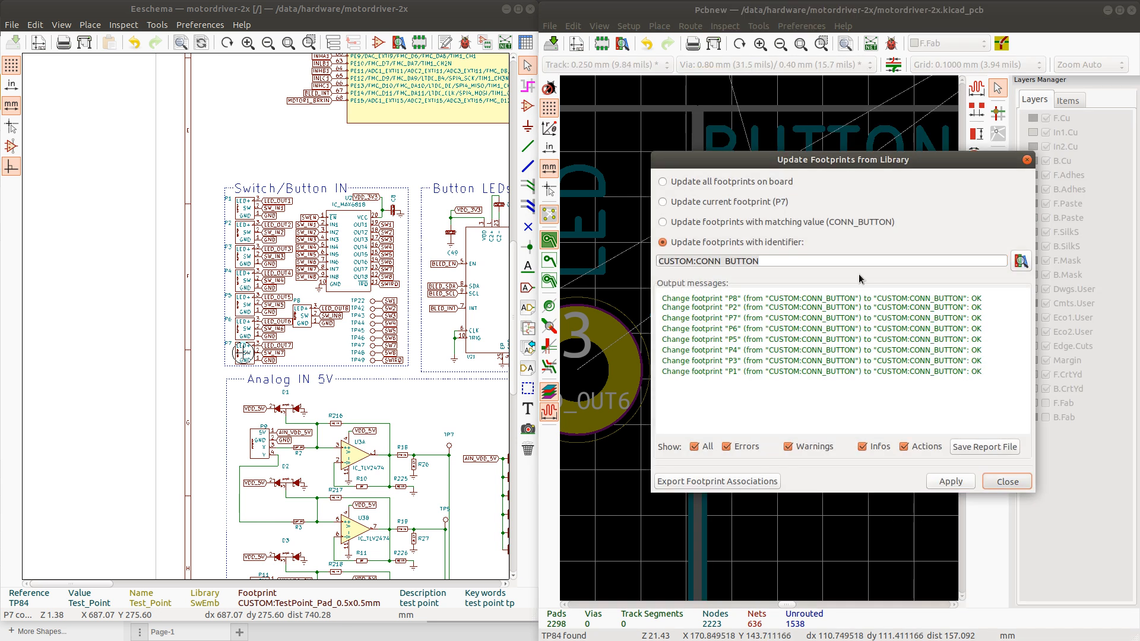
click(1007, 482)
Move button connector P8 up against P7 so their outlines adjoin and their pads line up
scroll(758, 337, down, 5)
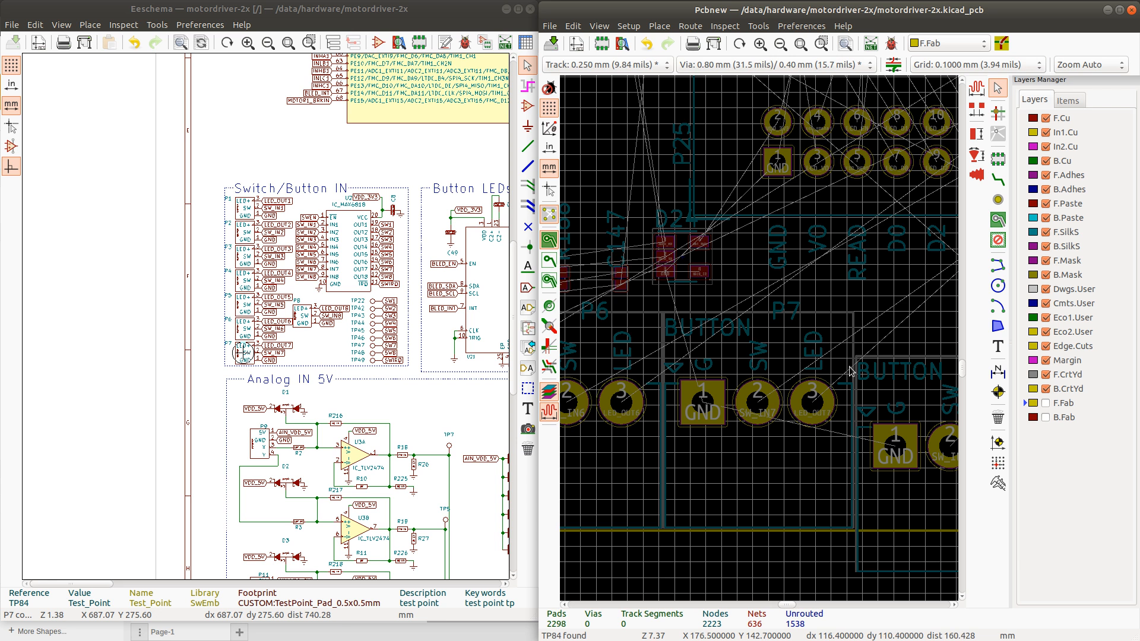
scroll(762, 348, up, 2)
click(792, 408)
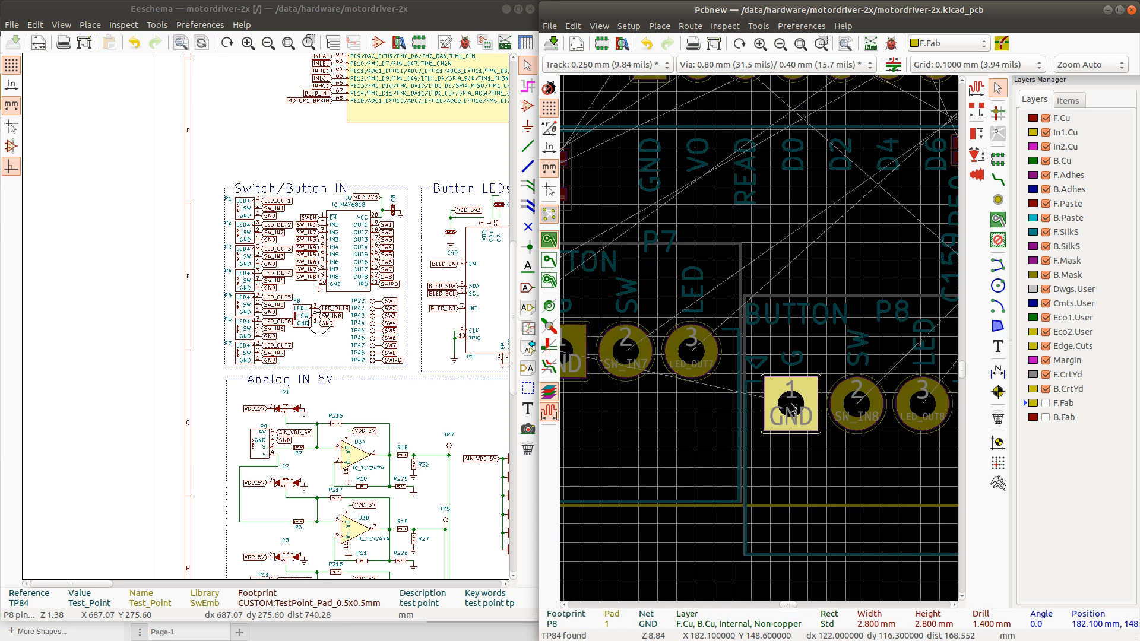
drag(792, 407, 790, 357)
scroll(790, 352, down, 5)
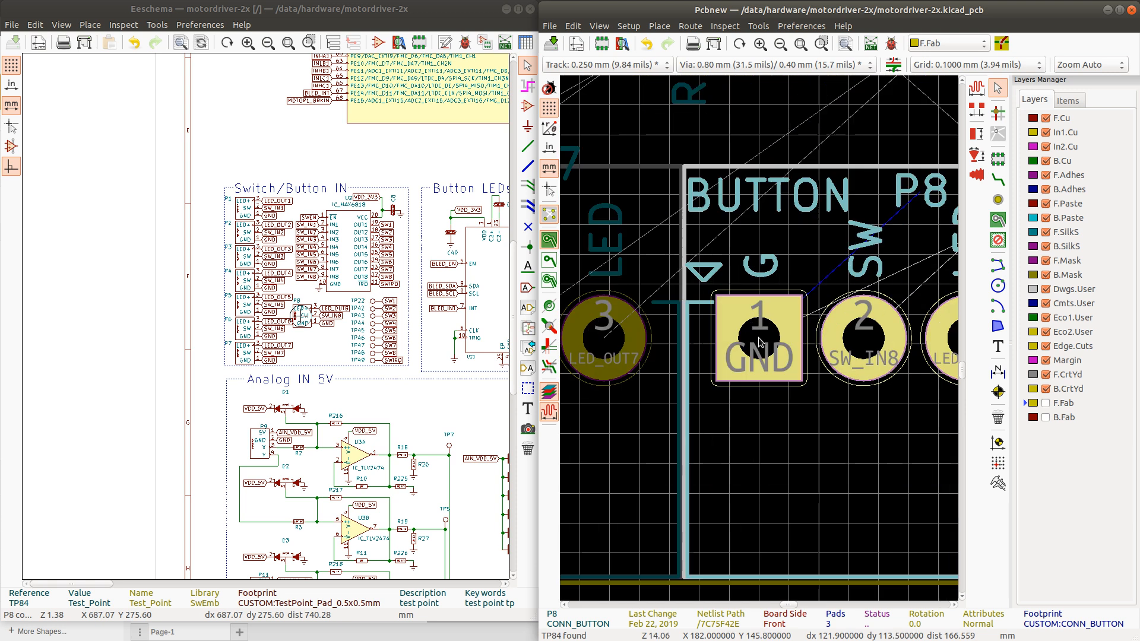
Place joystick connector P9 directly beside P8, with its lower outline along the board edge
scroll(791, 351, up, 5)
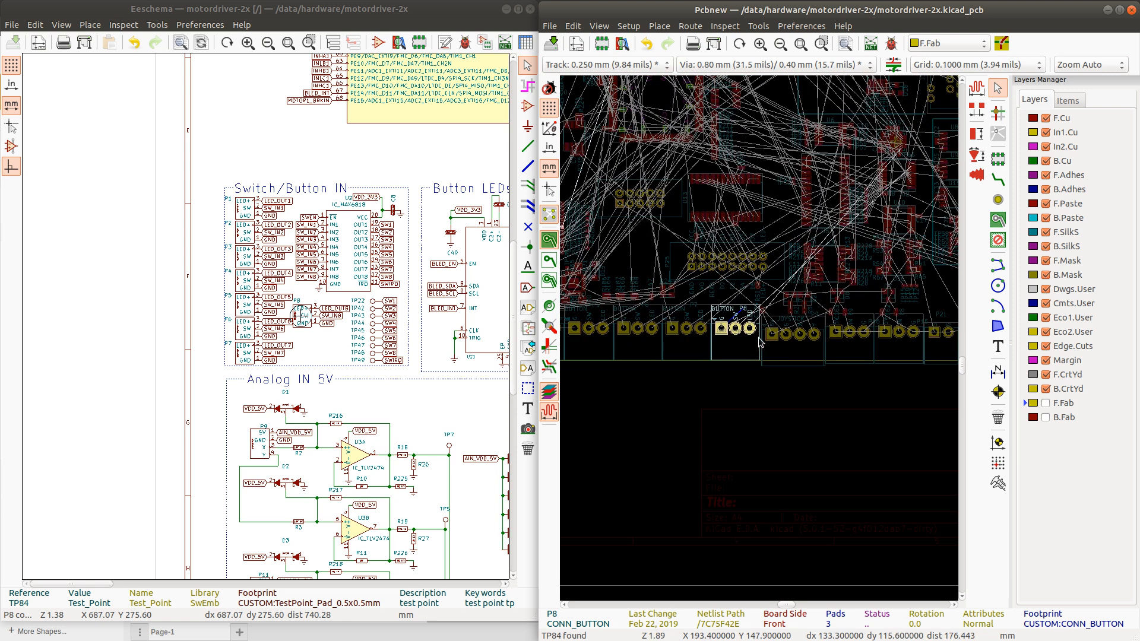
click(790, 326)
drag(787, 332, 785, 296)
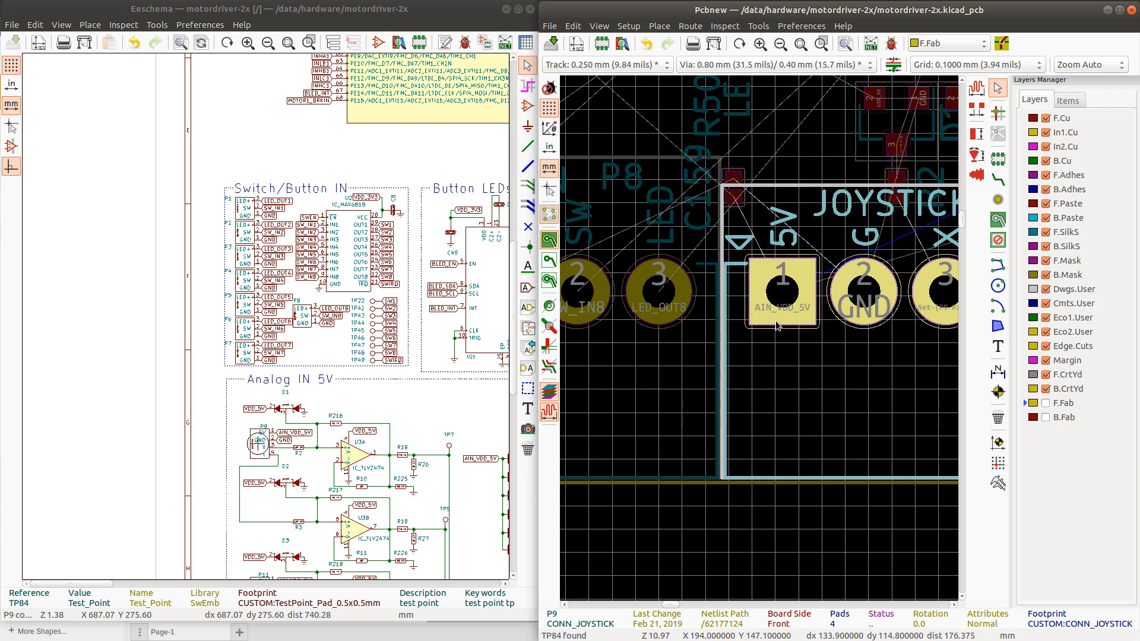
Place sensor connector P16 next to joystick connector P9, with its lower outline along the board edge
scroll(759, 340, down, 1)
scroll(797, 391, down, 4)
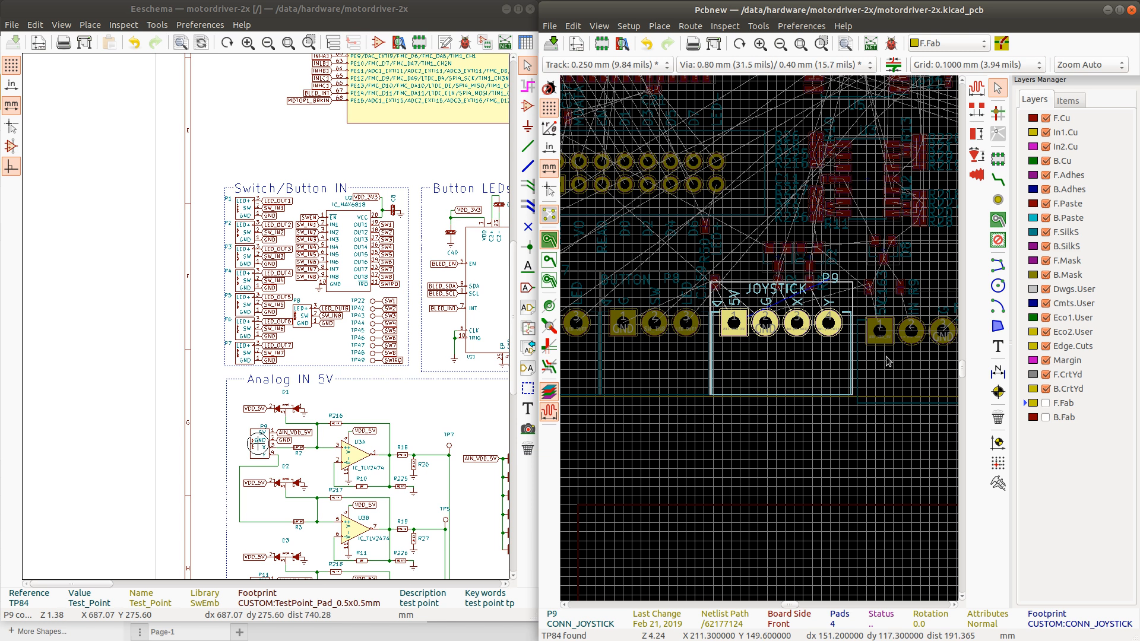
click(879, 331)
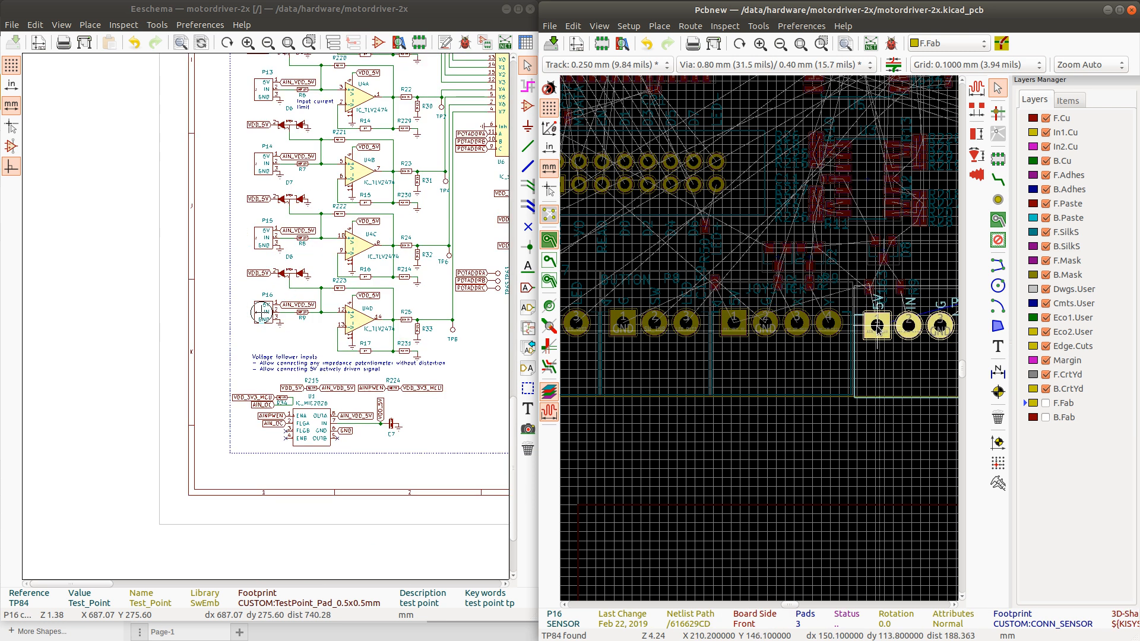
scroll(882, 339, up, 5)
drag(762, 343, 762, 335)
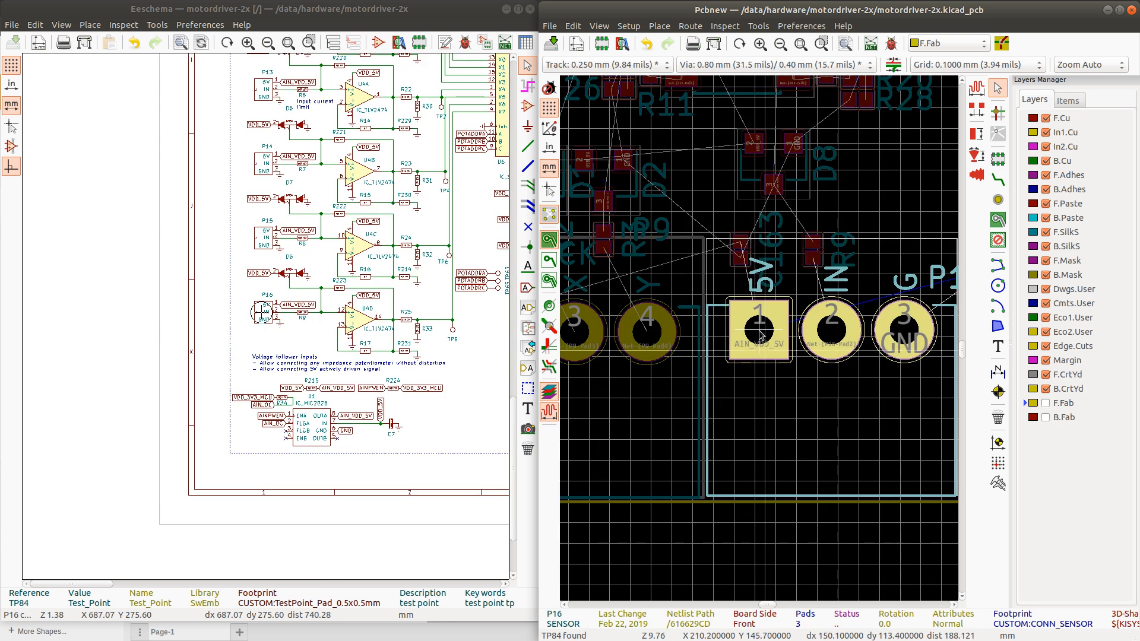
Open joystick connector P9's footprint for editing
click(656, 373)
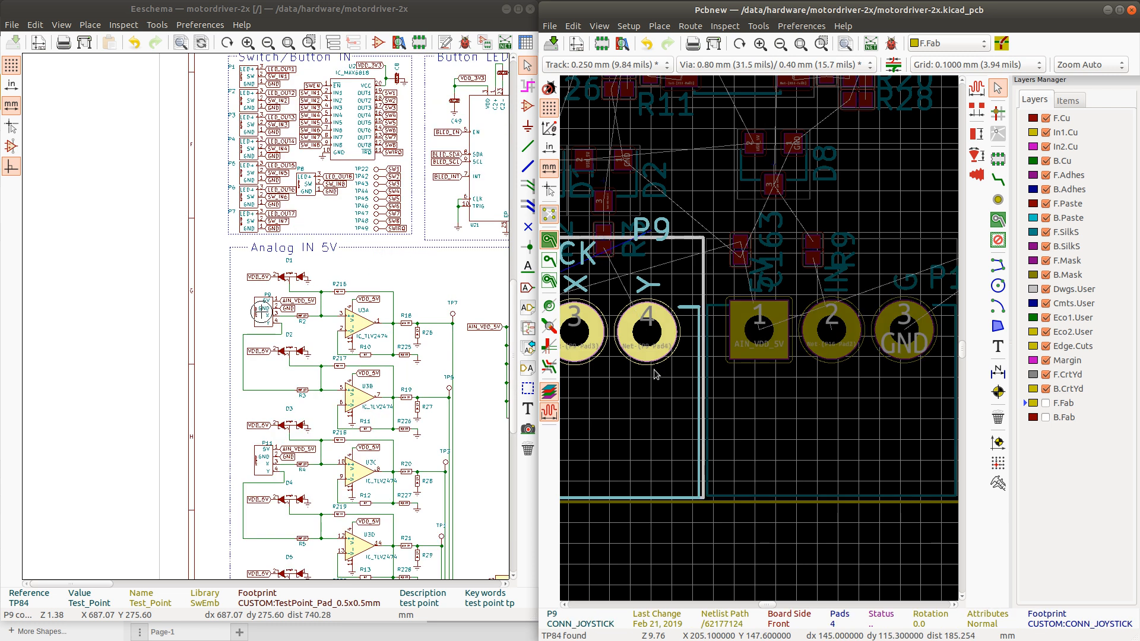
right_click(633, 389)
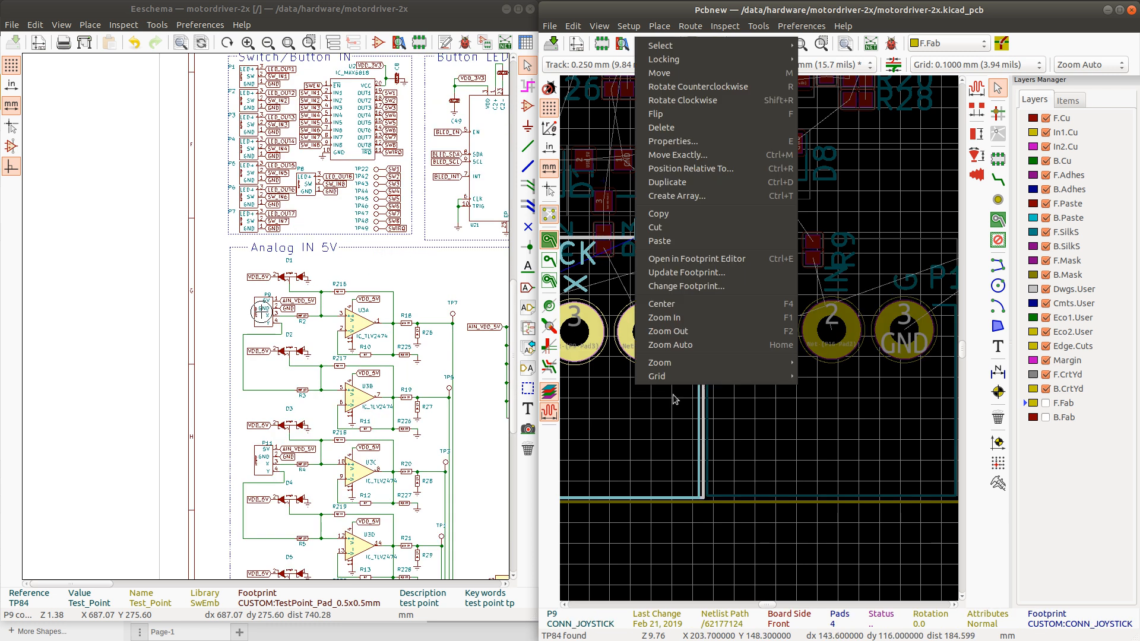
click(689, 260)
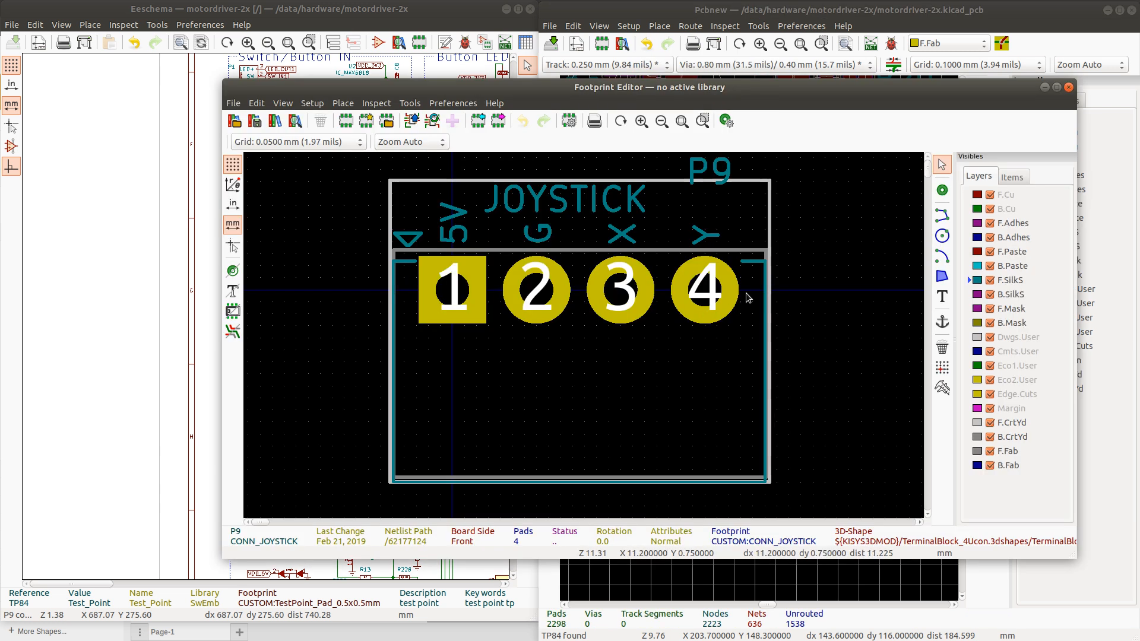
scroll(392, 276, up, 2)
scroll(583, 334, up, 4)
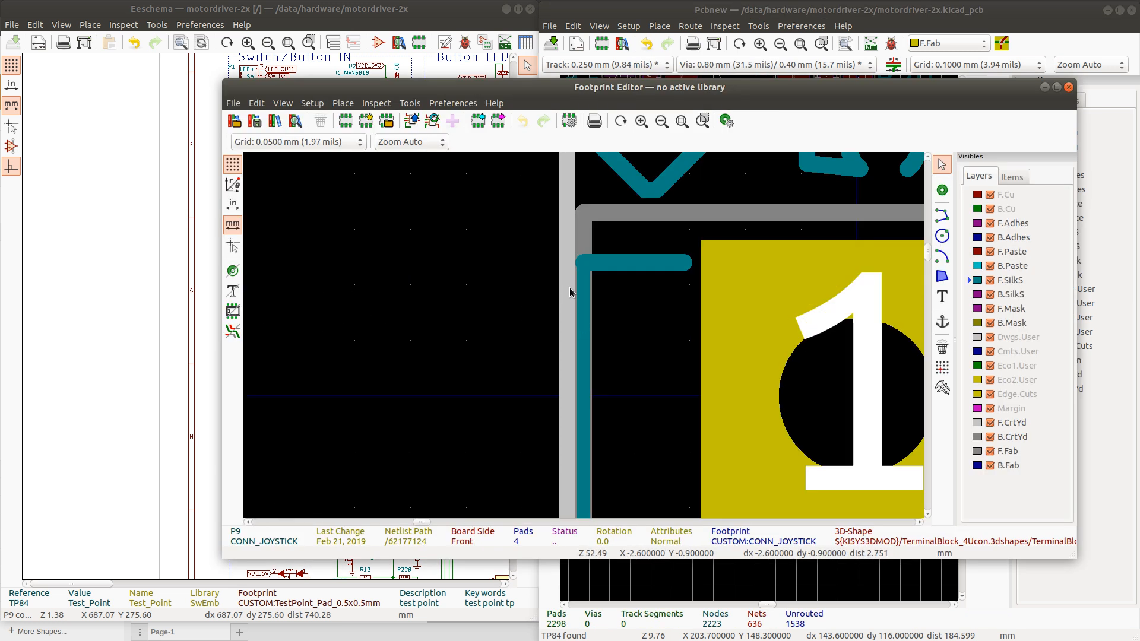
Set the thickness of the short silkscreen segment beside pad 1 to 0.12 mm and inspect the adjoining vertical silkscreen lines
click(566, 255)
click(626, 265)
key(e)
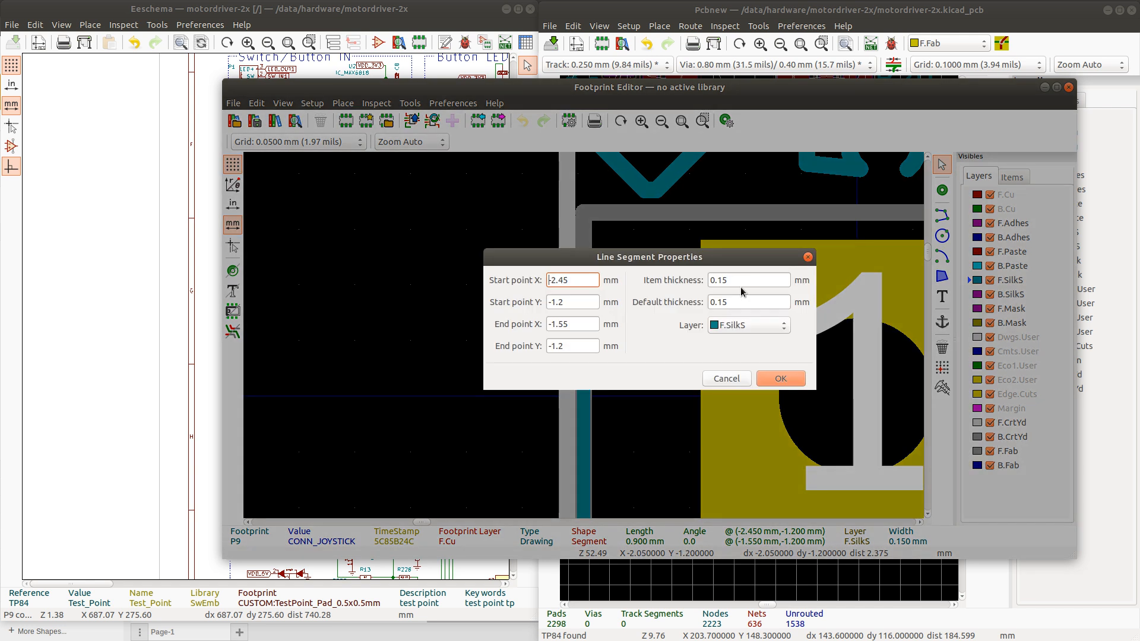
click(748, 280)
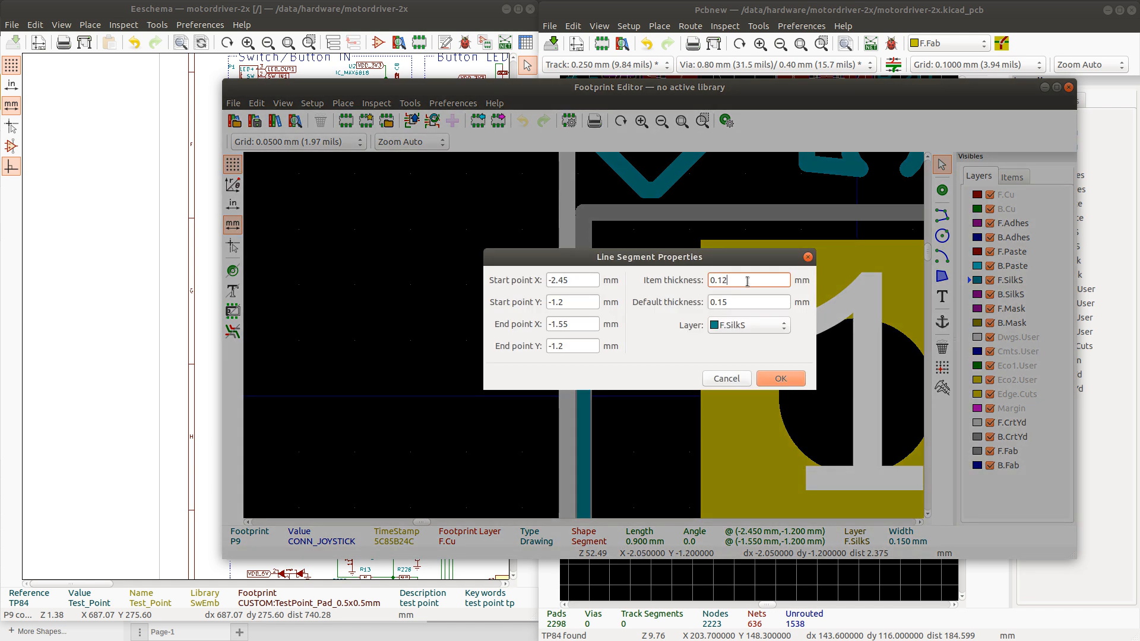
key(Return)
click(583, 246)
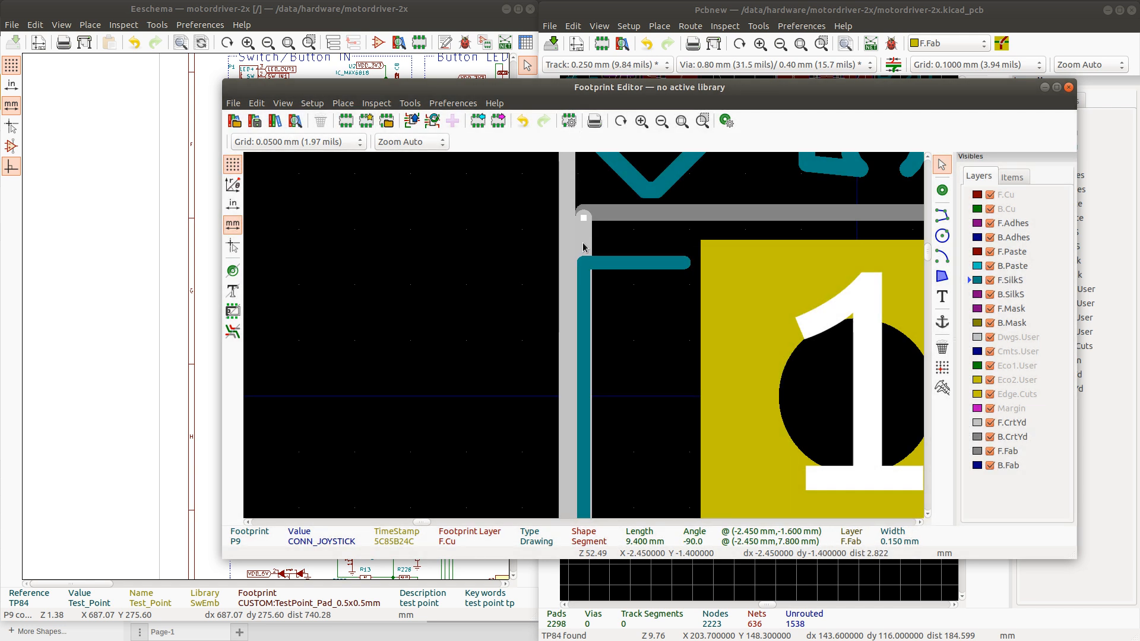
click(587, 313)
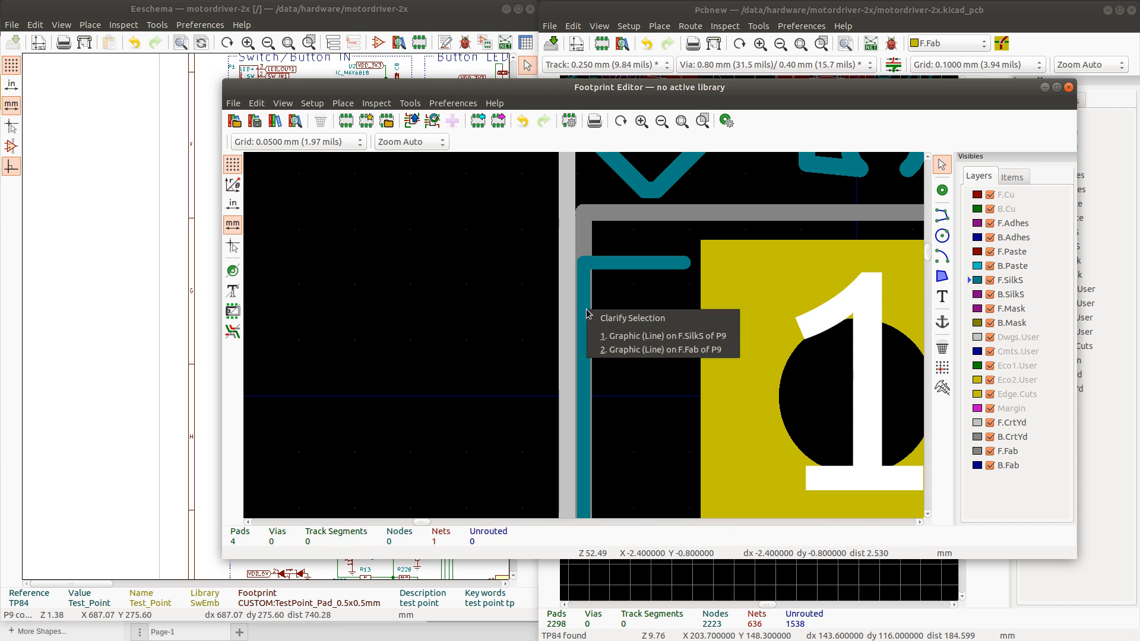
click(612, 337)
click(585, 429)
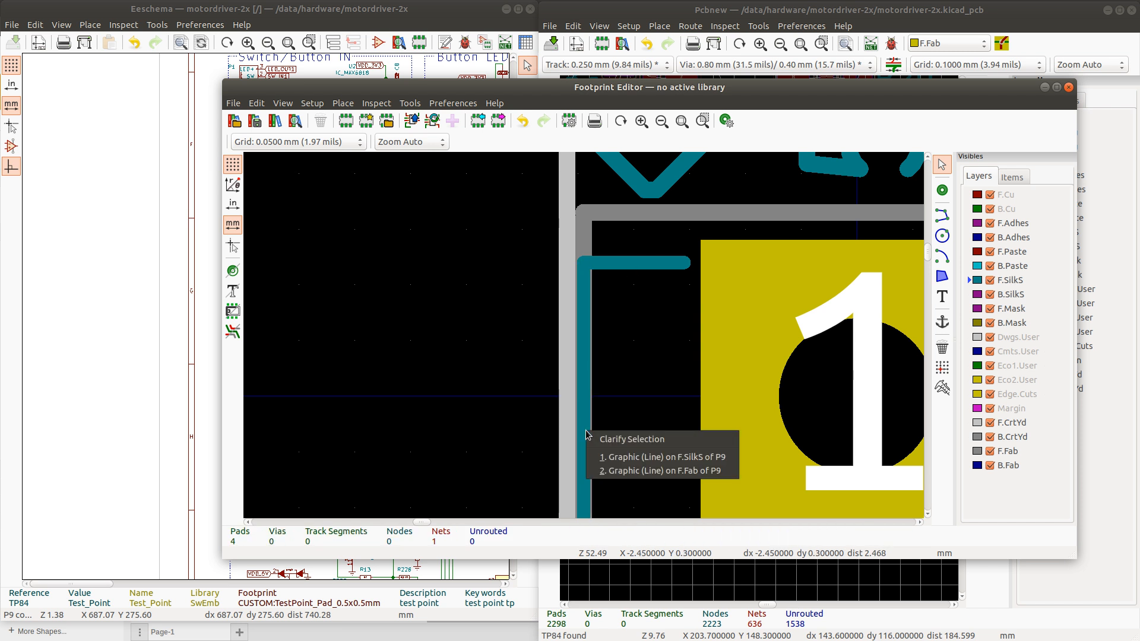
key(Return)
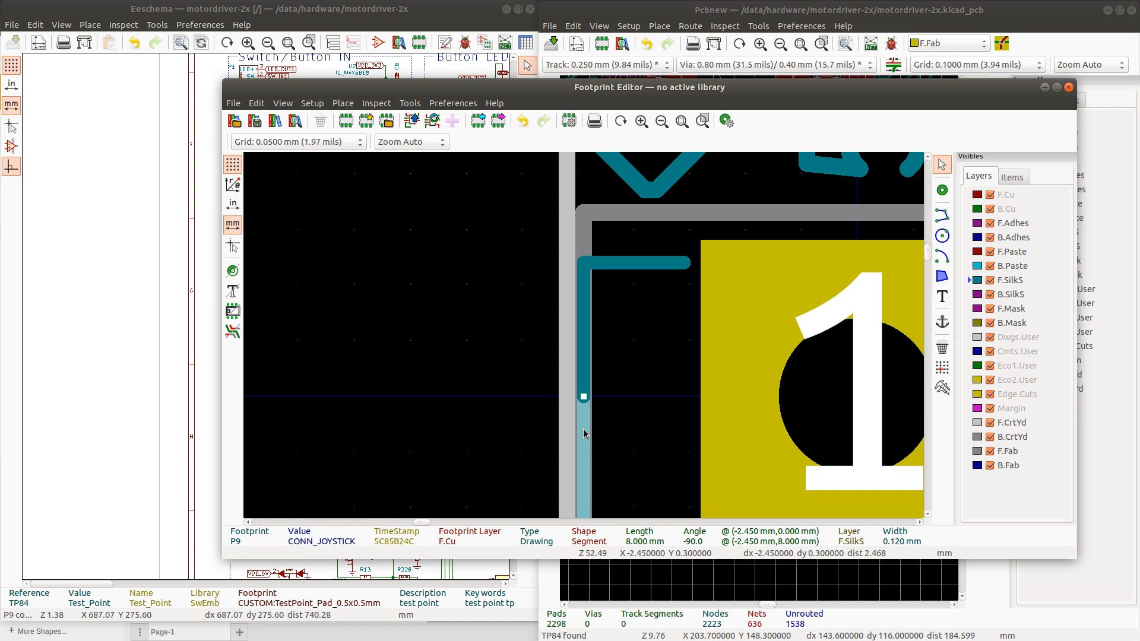
Move the footprint's left courtyard line to X -2.5 mm and end the upper courtyard line at X -2.5, Y -4.55 mm
click(561, 297)
key(m)
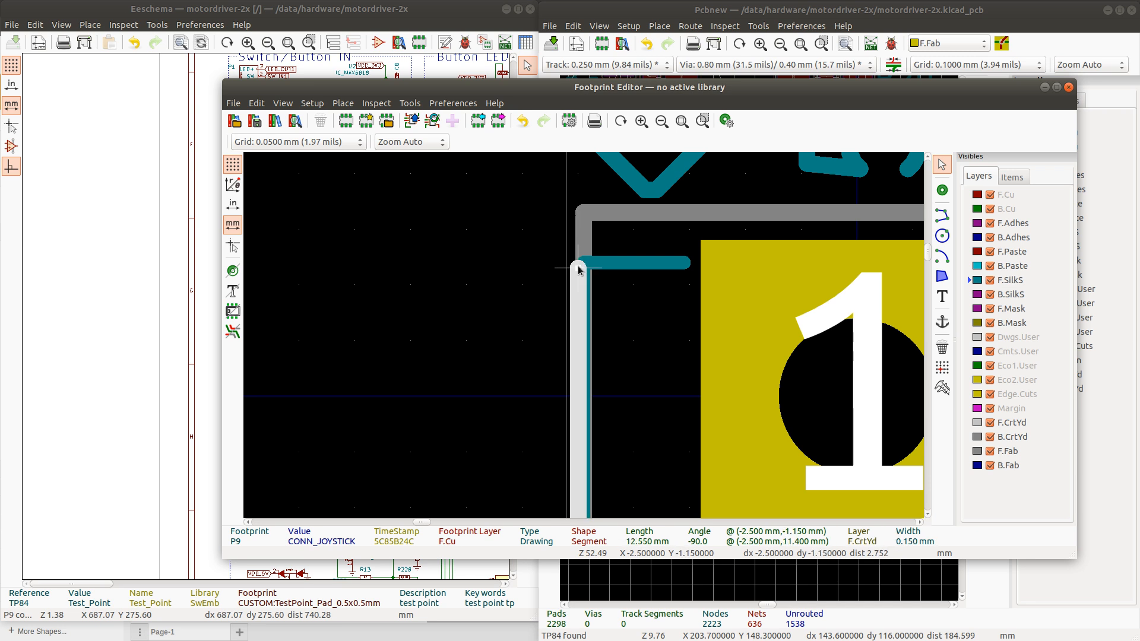
scroll(581, 230, down, 5)
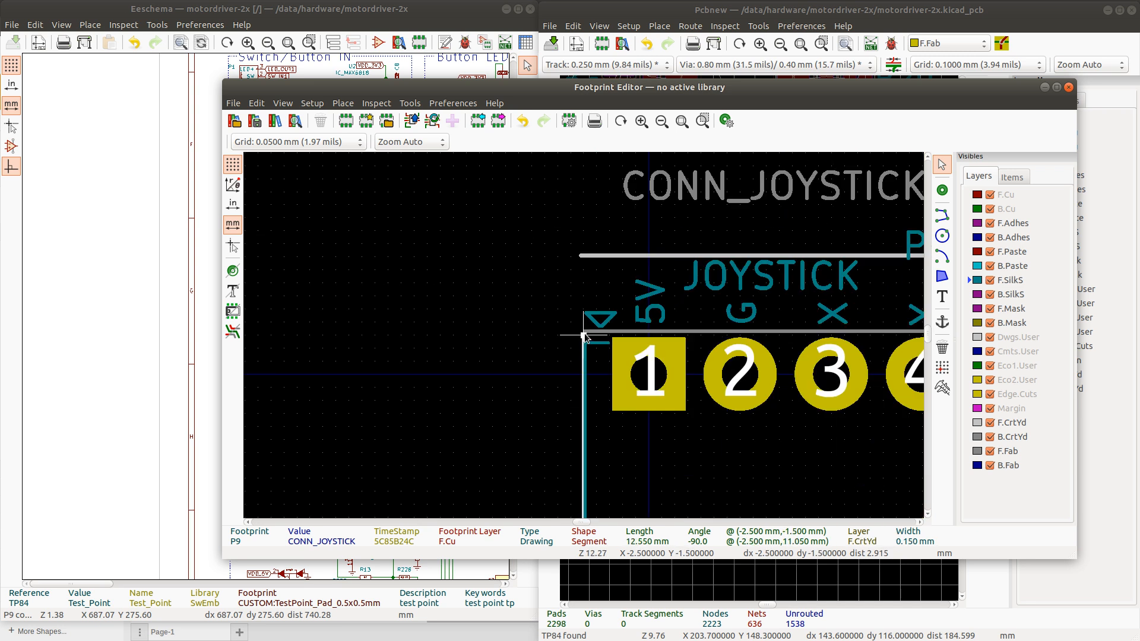
drag(584, 256, 584, 255)
click(589, 256)
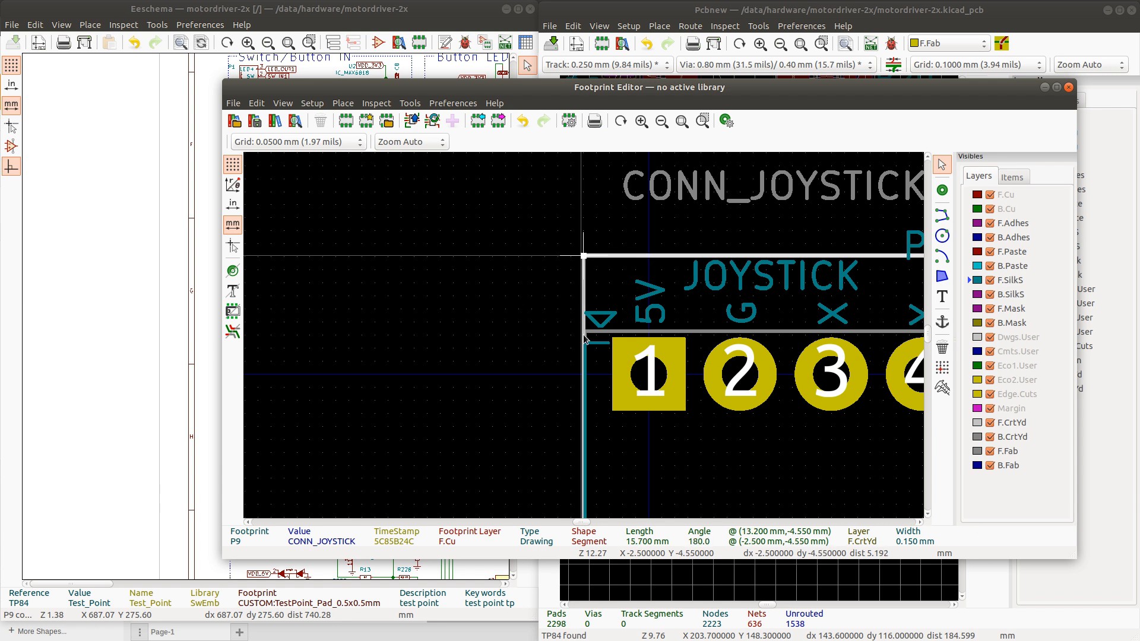
Bring the left end of the lower courtyard line to X -2.5 mm and that of the lower fabrication line to X -2.45 mm
scroll(584, 334, up, 5)
scroll(583, 348, down, 8)
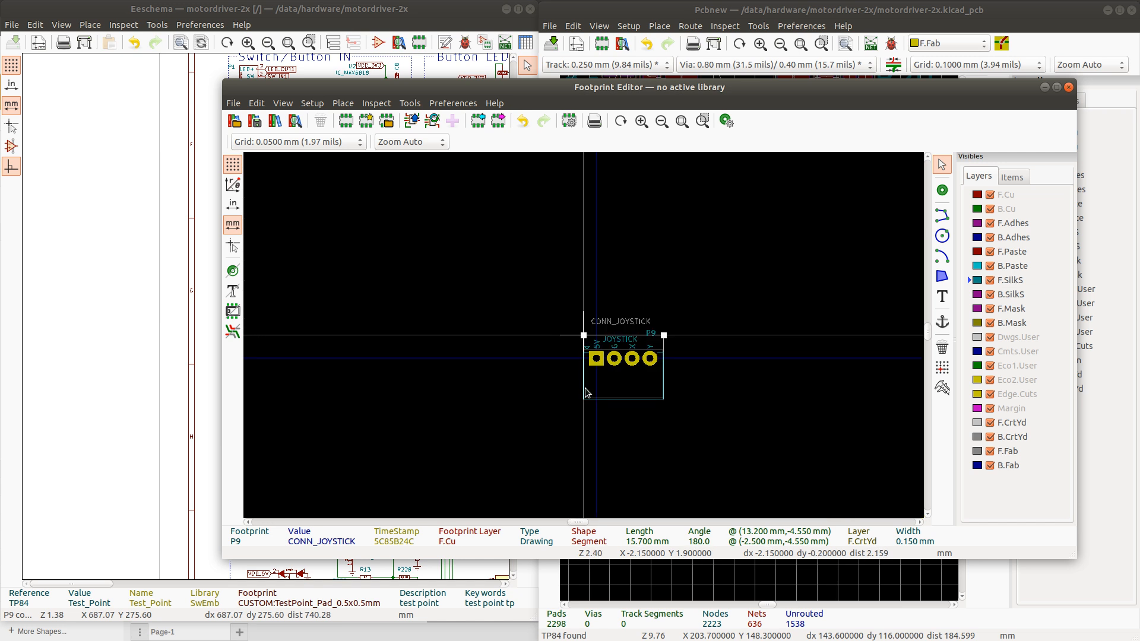
scroll(583, 333, up, 8)
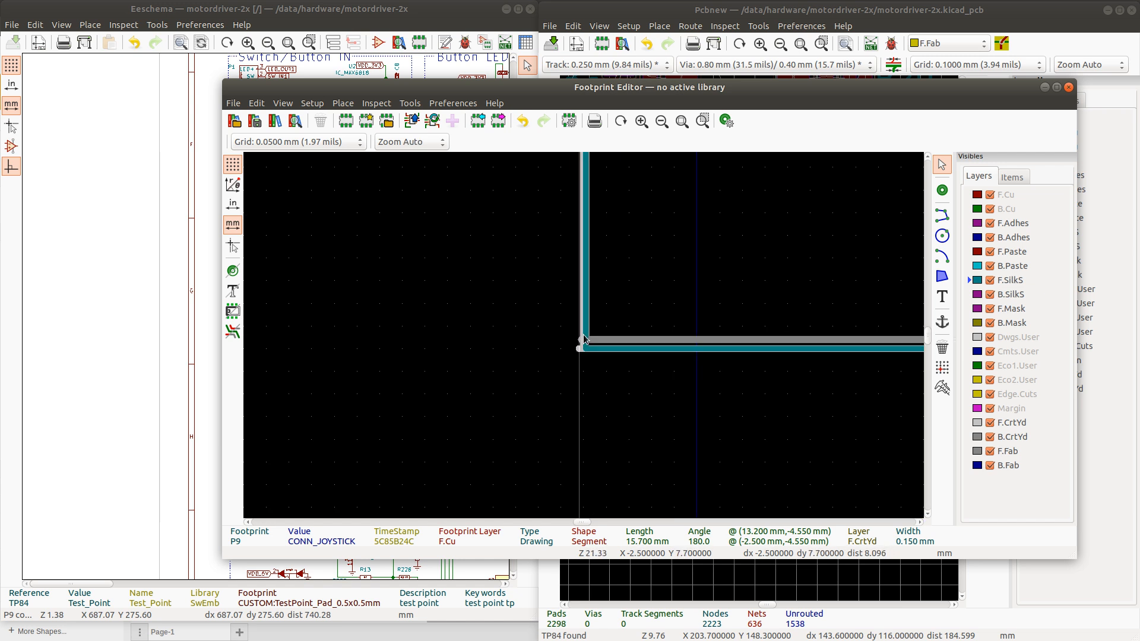
scroll(584, 339, up, 4)
click(581, 387)
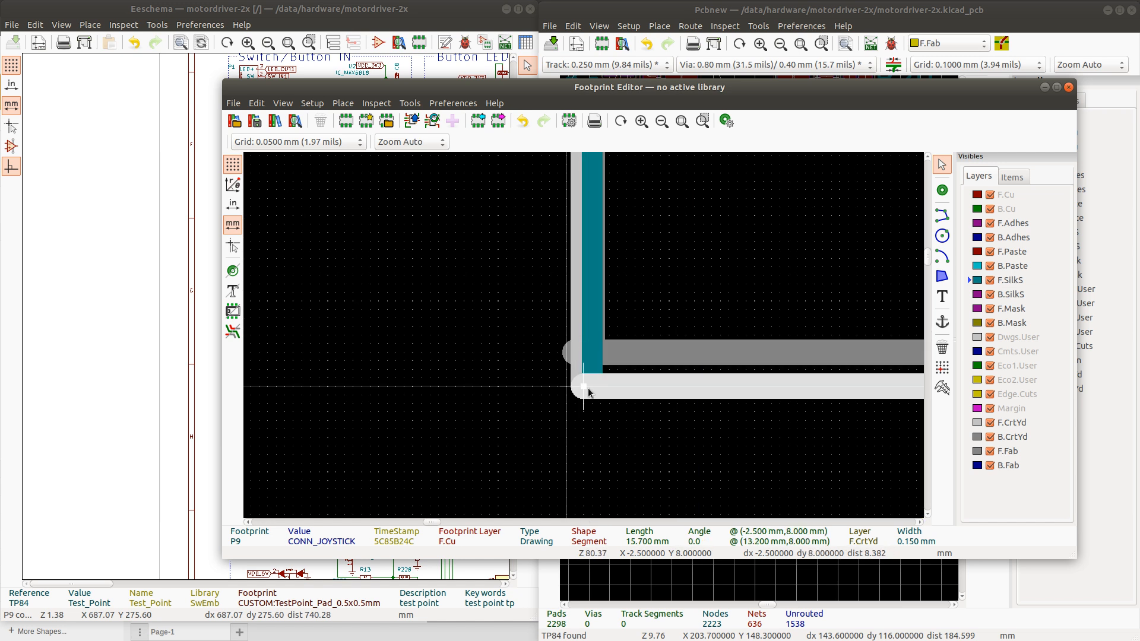
click(570, 354)
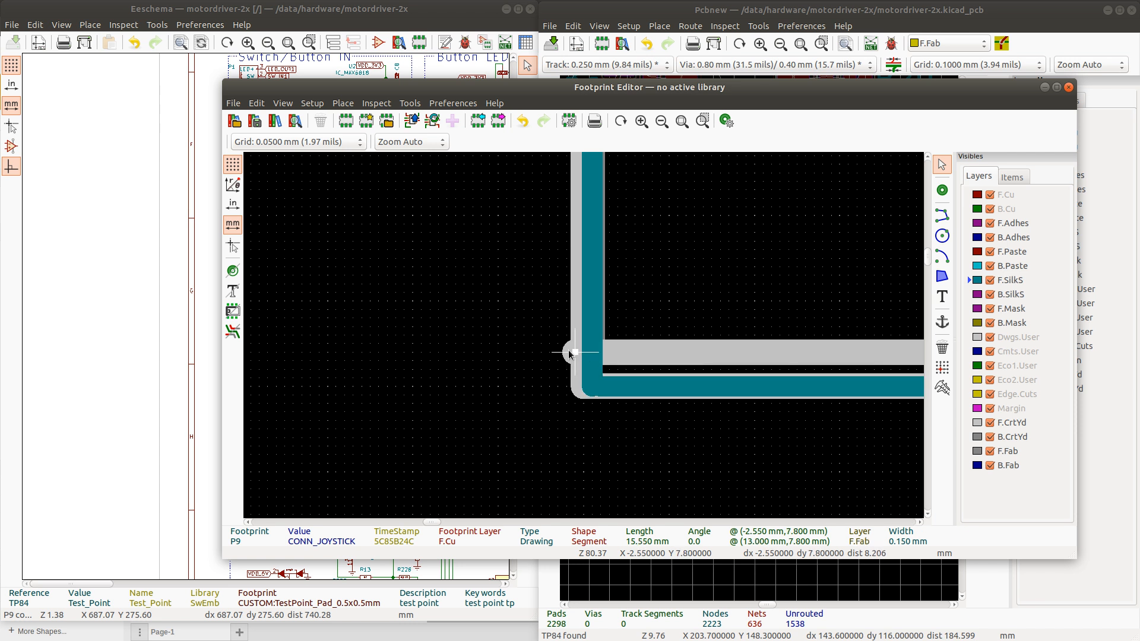
drag(588, 355, 593, 357)
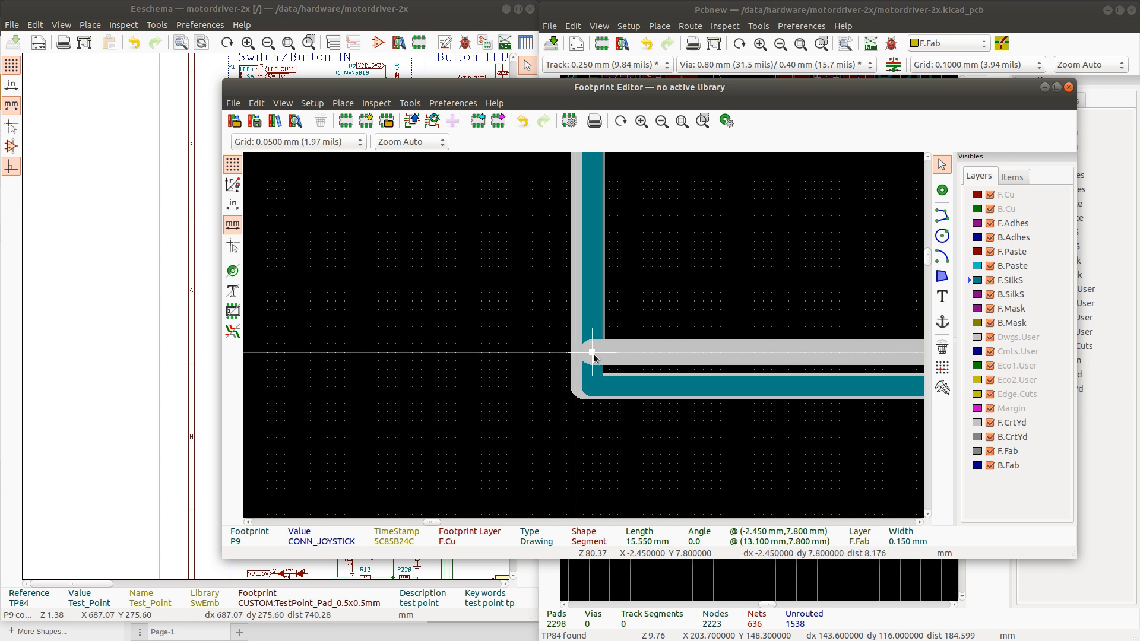
Extend the lower silkscreen line's left end to X -2.45, Y 8 mm so it meets the vertical silkscreen line
scroll(584, 339, down, 3)
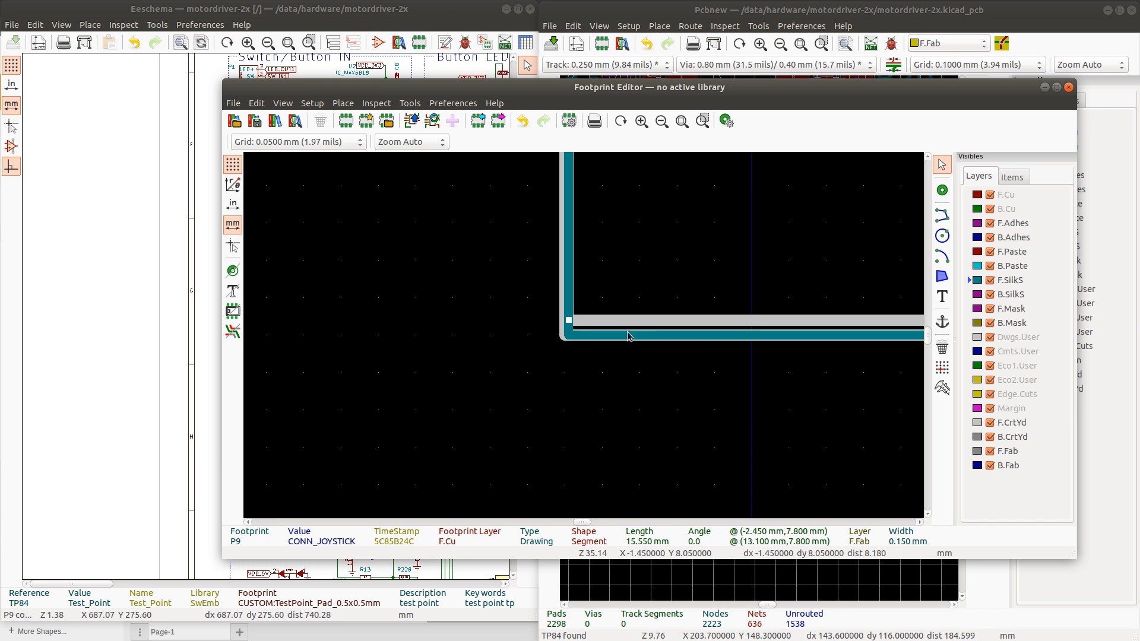
scroll(627, 332, down, 1)
click(584, 335)
click(560, 339)
click(562, 339)
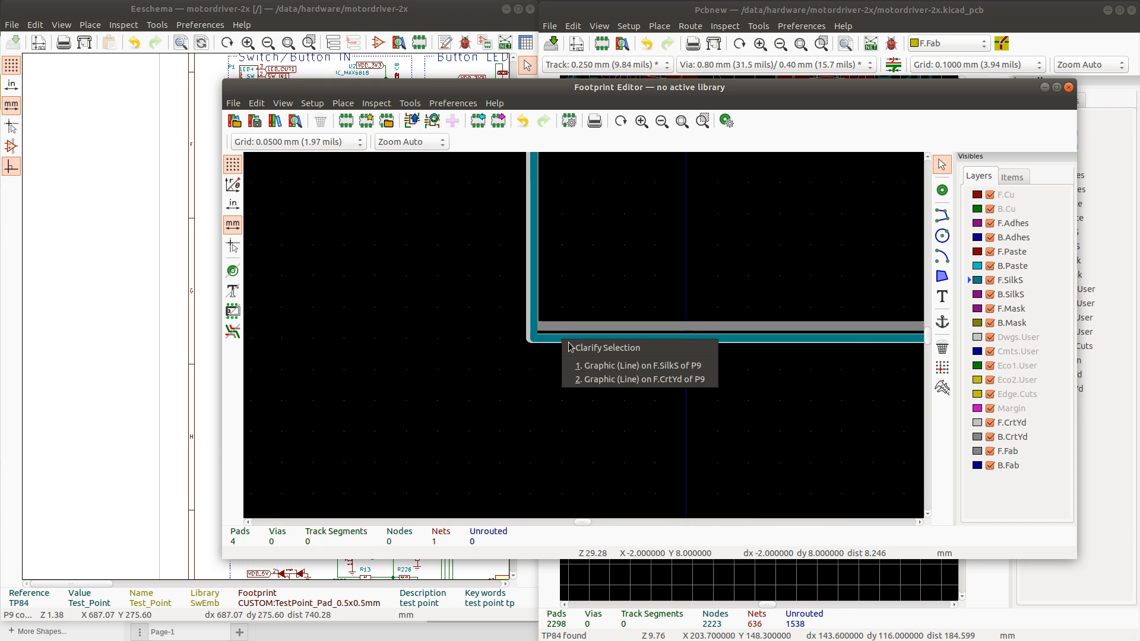
click(592, 366)
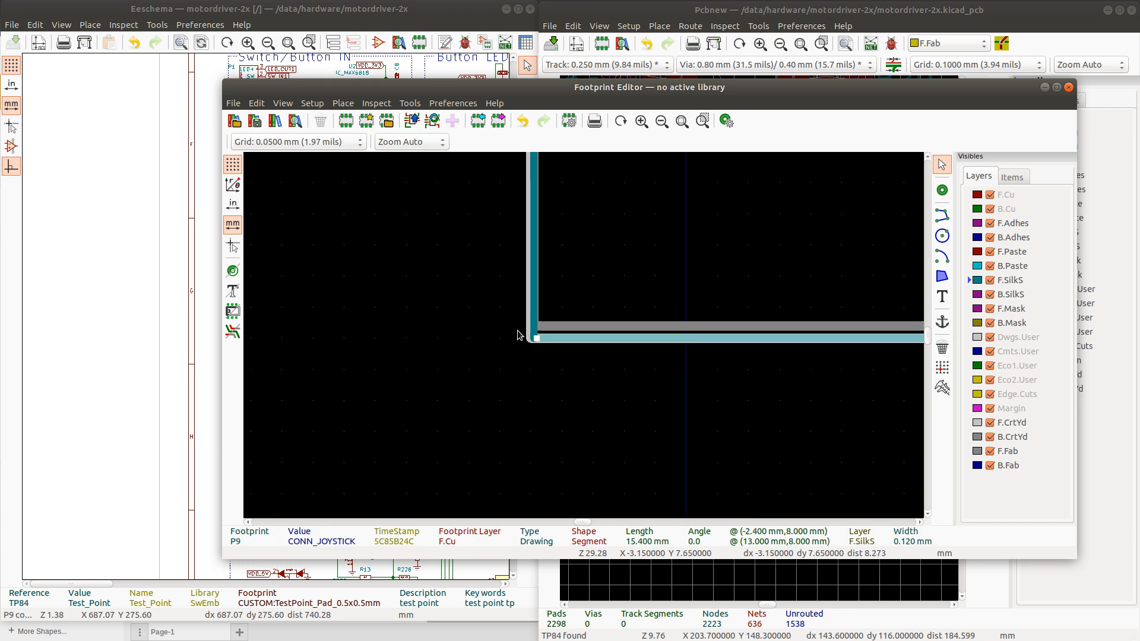
drag(536, 341, 533, 341)
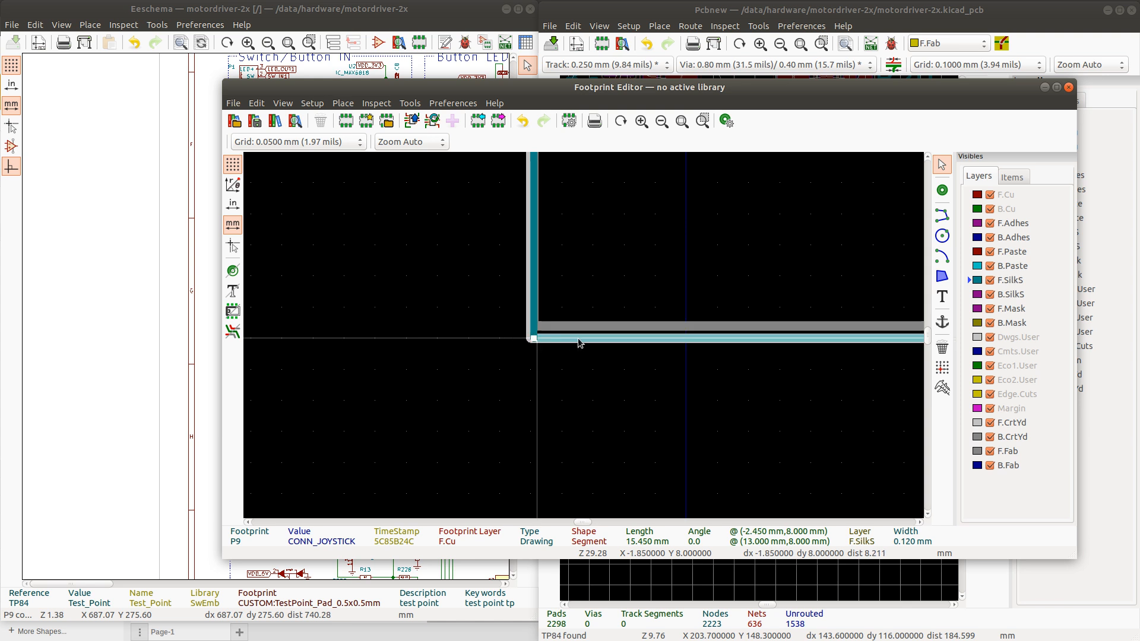
Pull the right courtyard line in to X 13.05 mm and end the lower courtyard and fabrication lines at the same X
scroll(581, 338, down, 2)
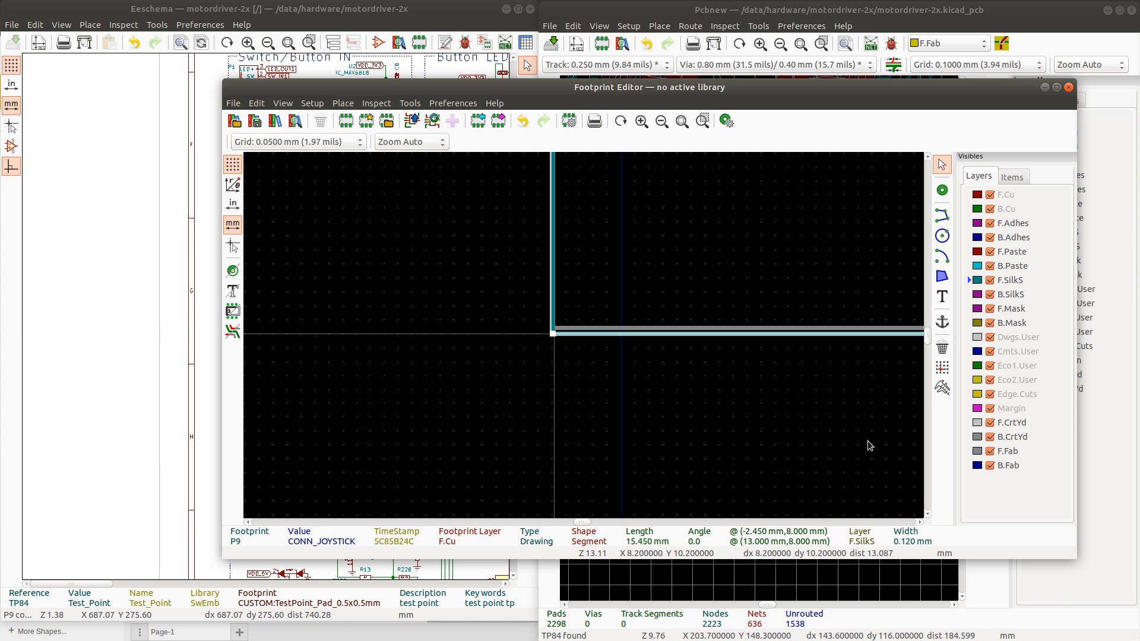
scroll(845, 412, down, 1)
scroll(584, 333, down, 1)
scroll(642, 312, up, 4)
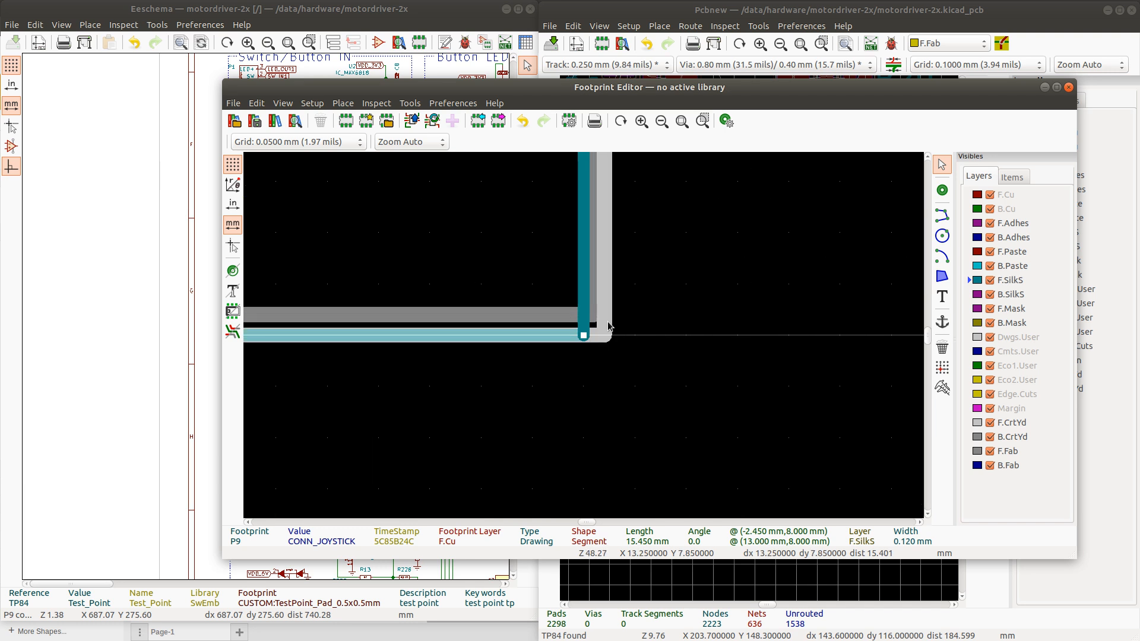
click(606, 298)
drag(604, 336, 588, 316)
click(606, 336)
click(599, 316)
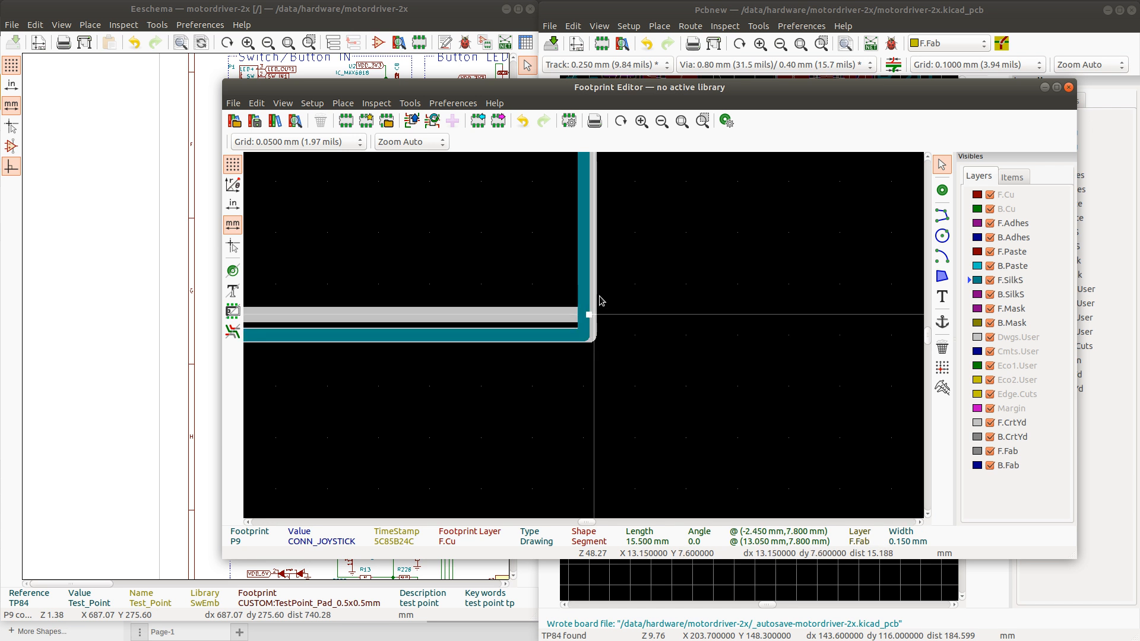
Shorten the fabrication line above the pads and the upper courtyard line so their right ends sit at X 13.05 mm
scroll(598, 293, down, 5)
scroll(583, 359, up, 6)
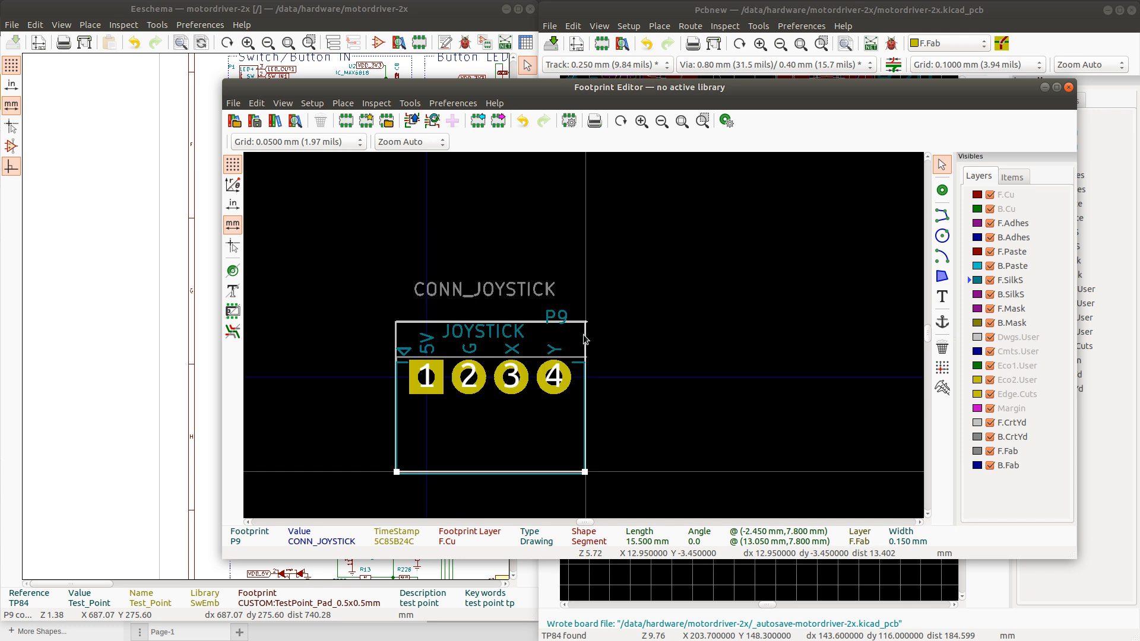
click(594, 422)
scroll(594, 422, up, 5)
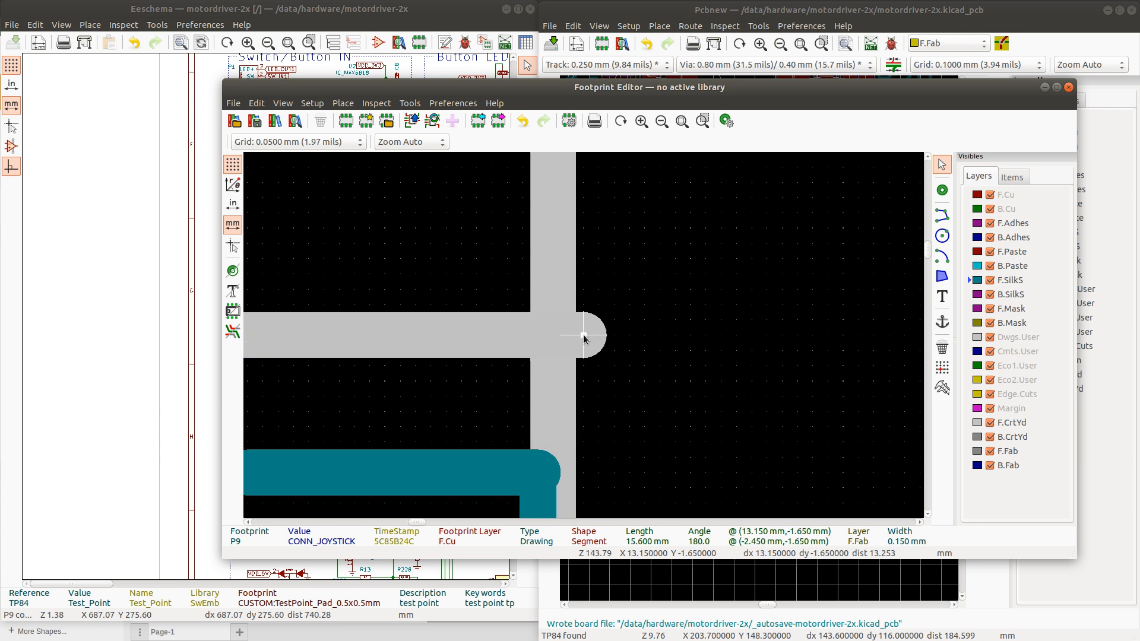
drag(585, 336, 555, 334)
scroll(583, 334, down, 4)
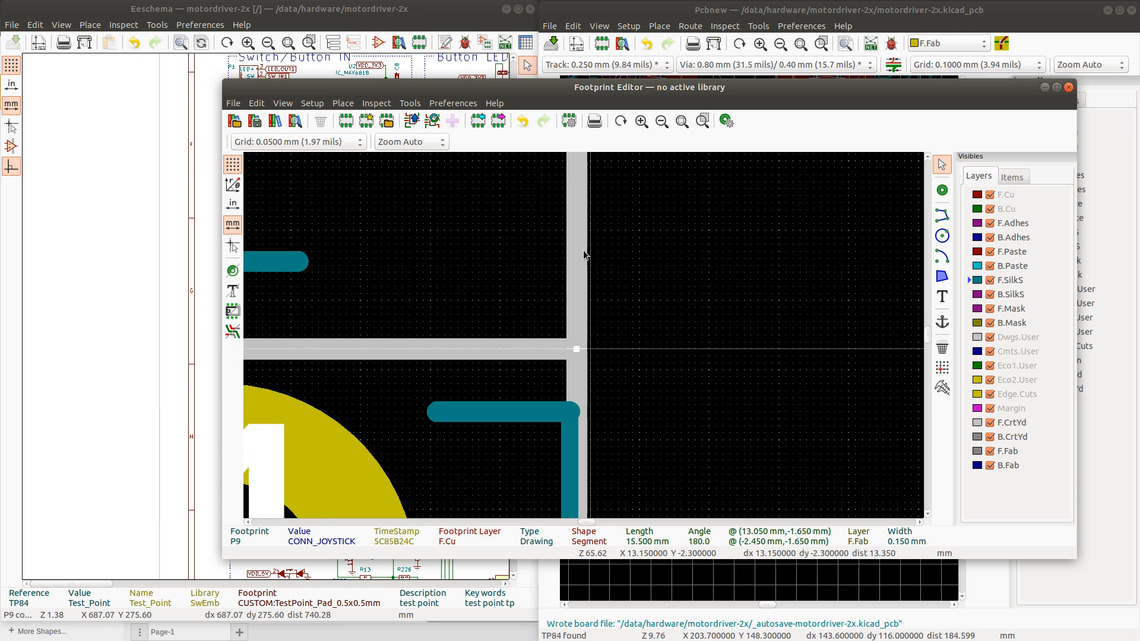
click(586, 200)
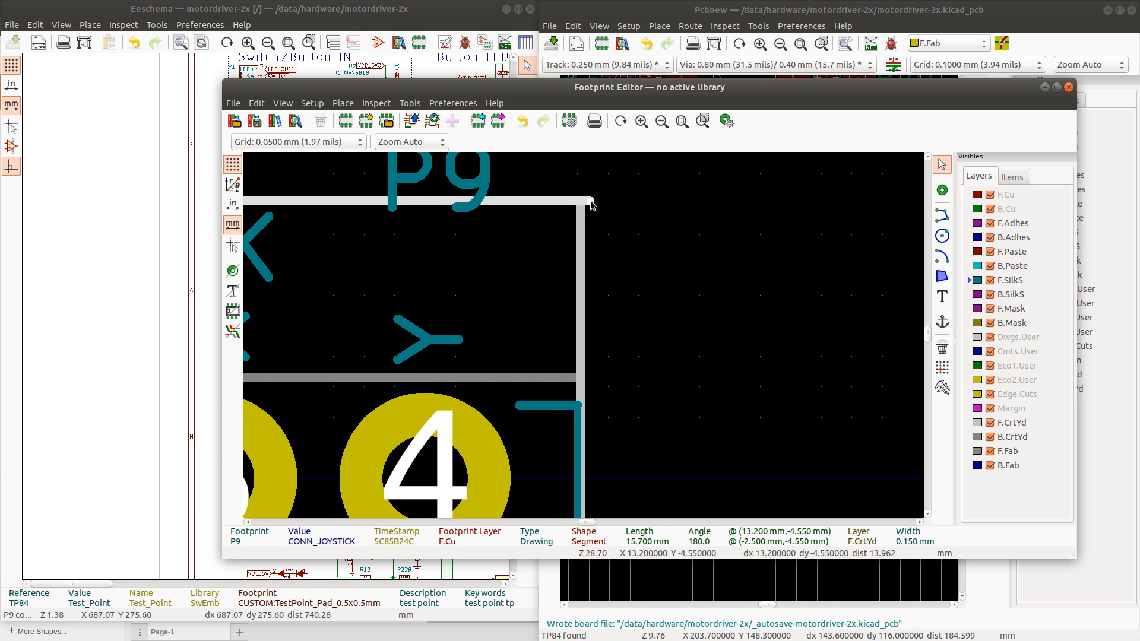
drag(582, 201, 581, 200)
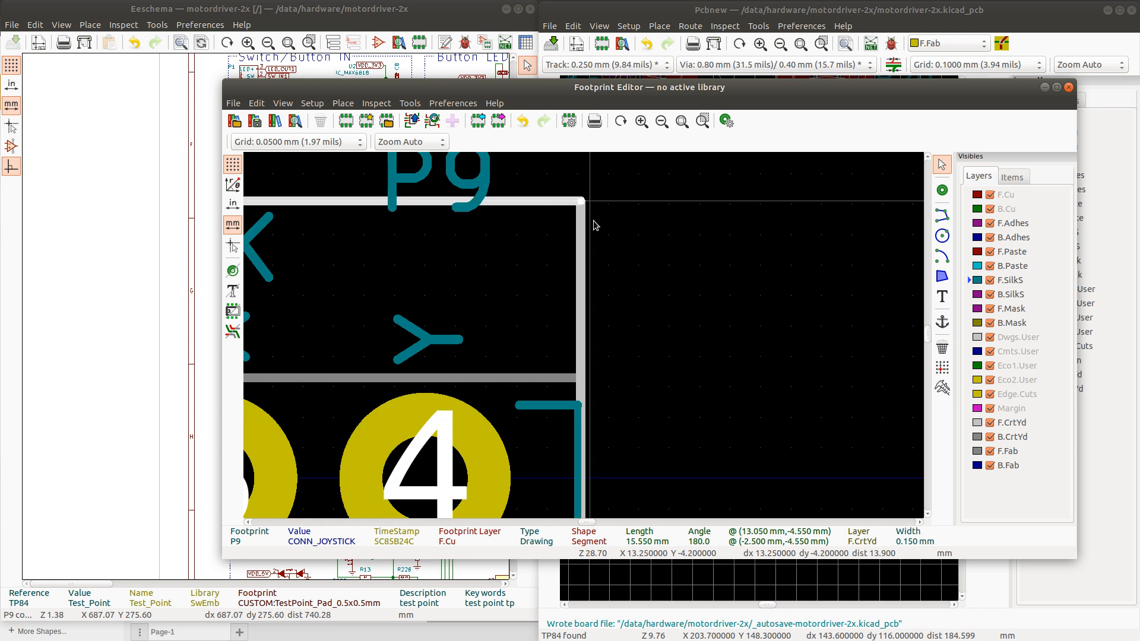
Save the CONN_JOYSTICK footprint to the CUSTOM library and close the Footprint Editor
click(644, 262)
scroll(583, 334, down, 3)
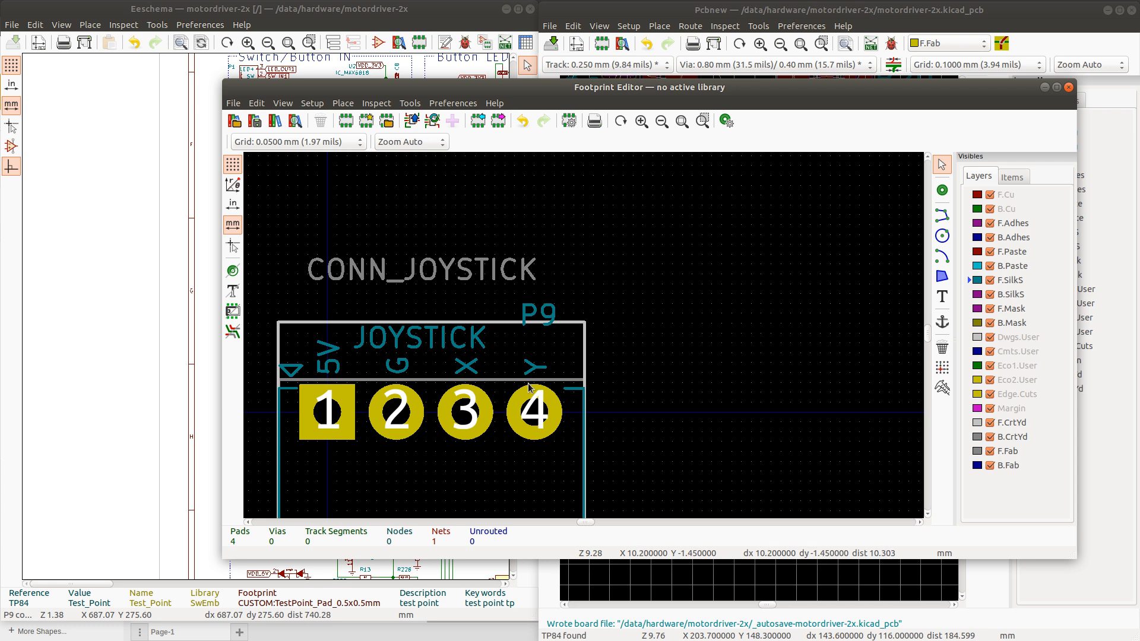
click(529, 383)
key(ctrl+s)
click(799, 433)
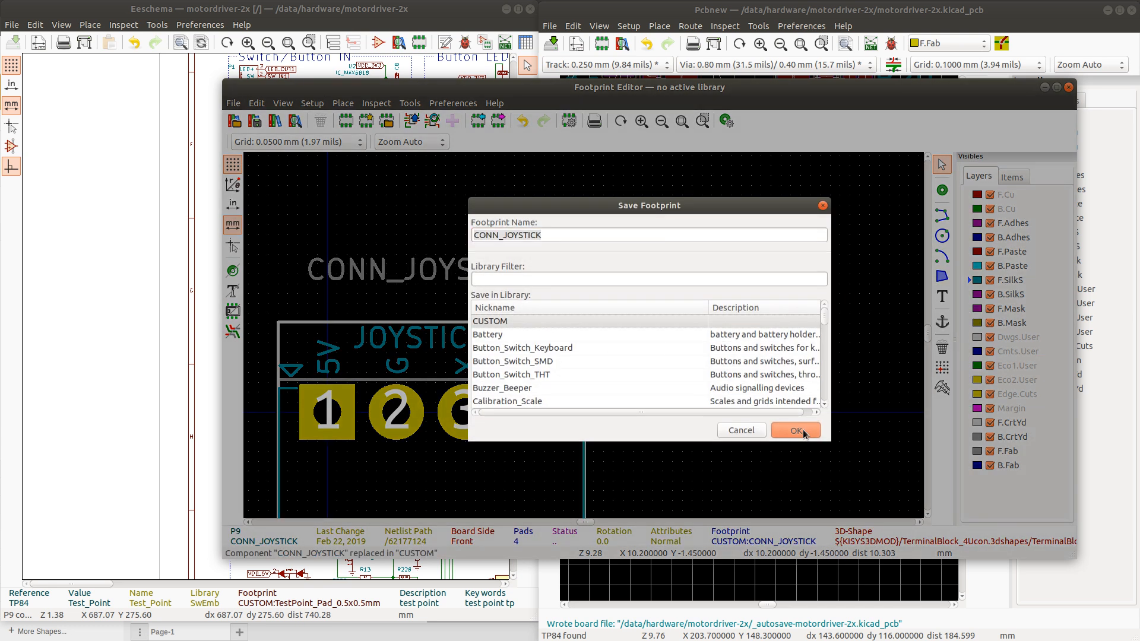
click(1069, 88)
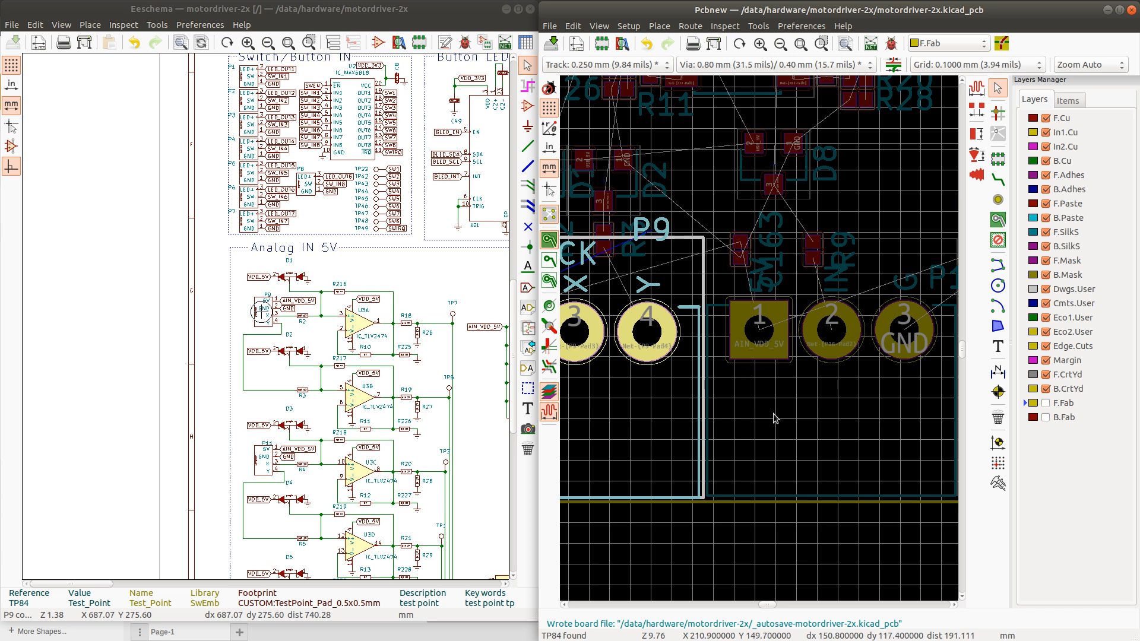
Update all CUSTOM:CONN_JOYSTICK footprints on the board from the library
right_click(685, 416)
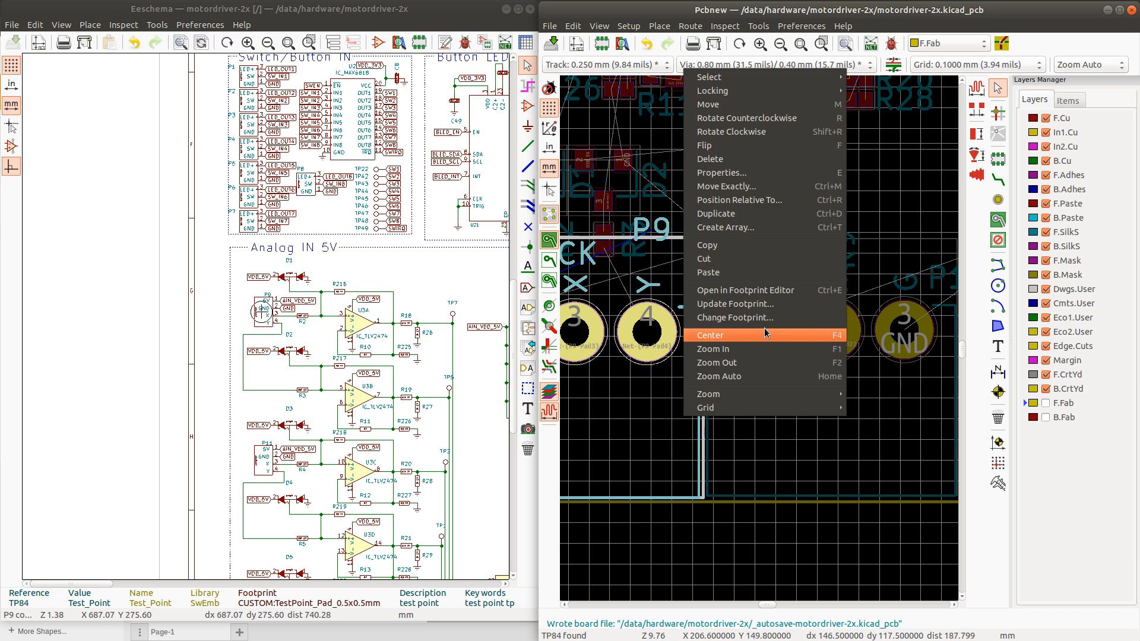
click(764, 309)
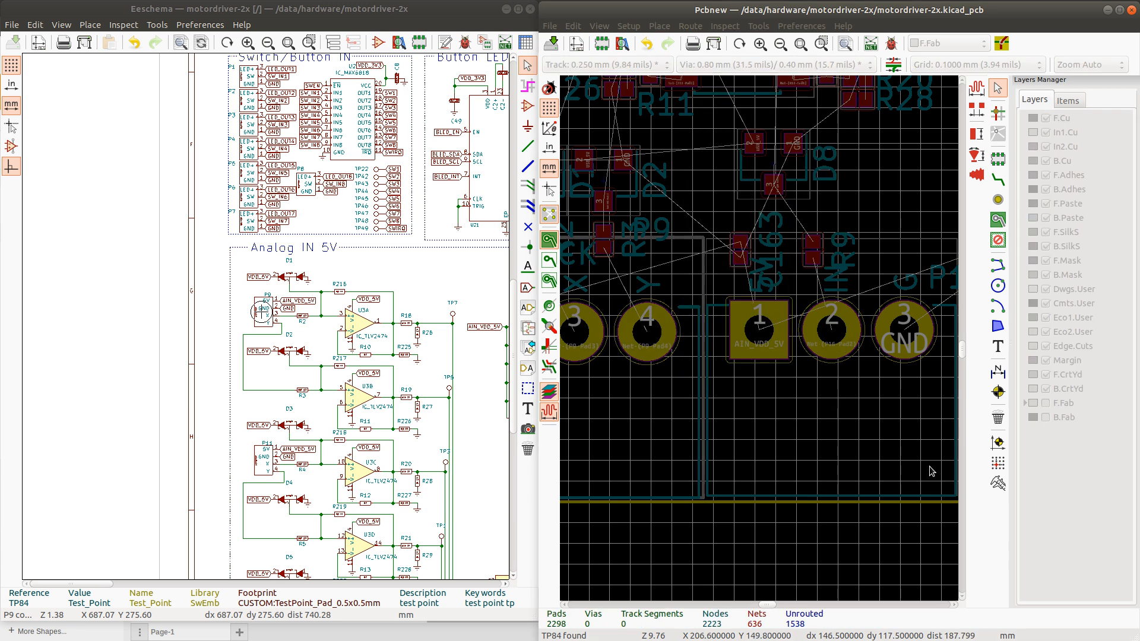
click(951, 482)
click(1007, 482)
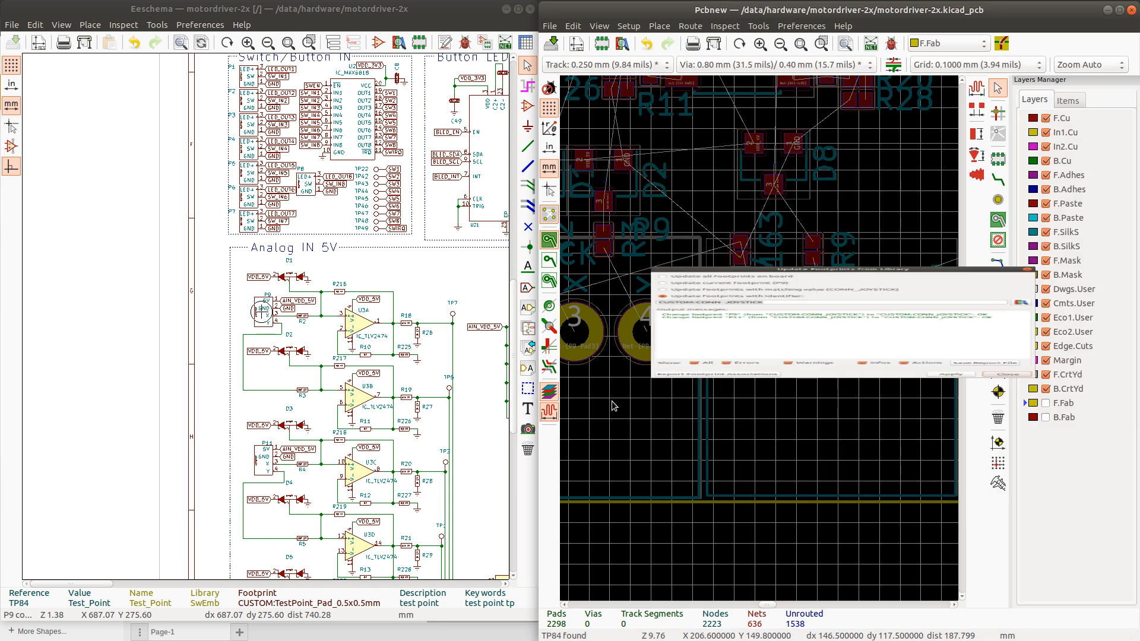
Move the sensor connector P16 against the right side of joystick connector P9, keeping it flush with the lower board edge
click(761, 344)
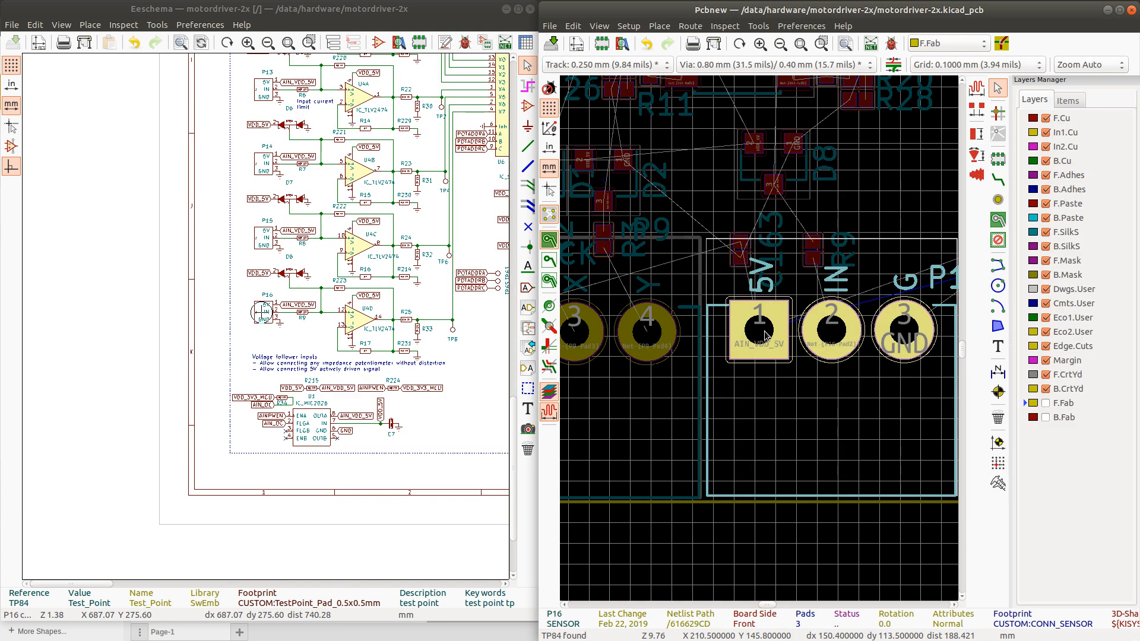
drag(762, 337, 759, 336)
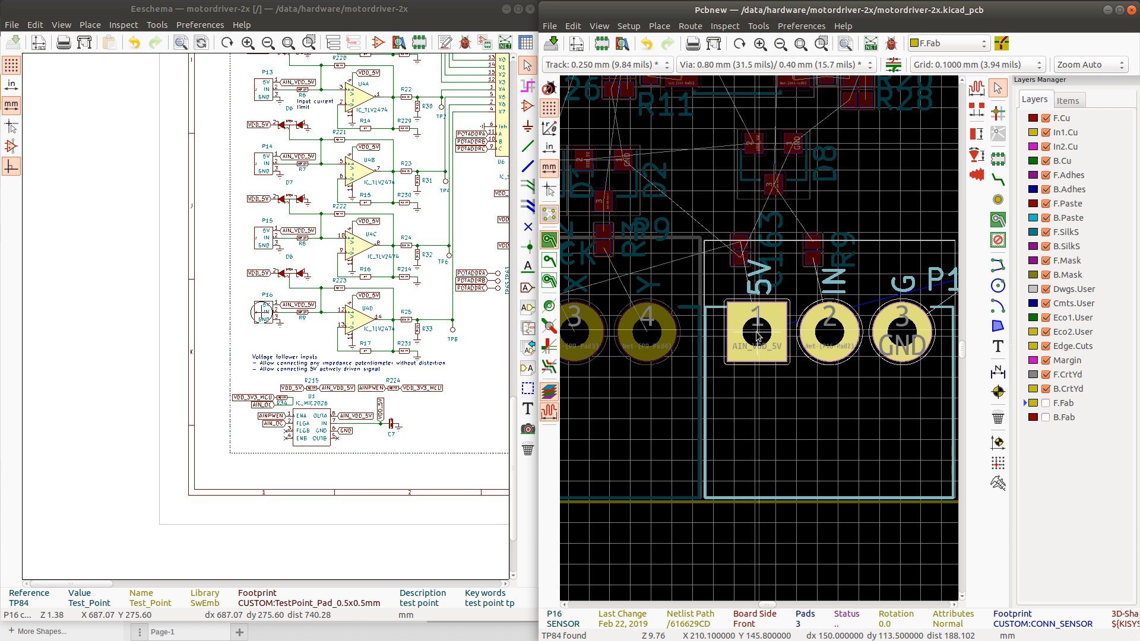
scroll(759, 336, down, 4)
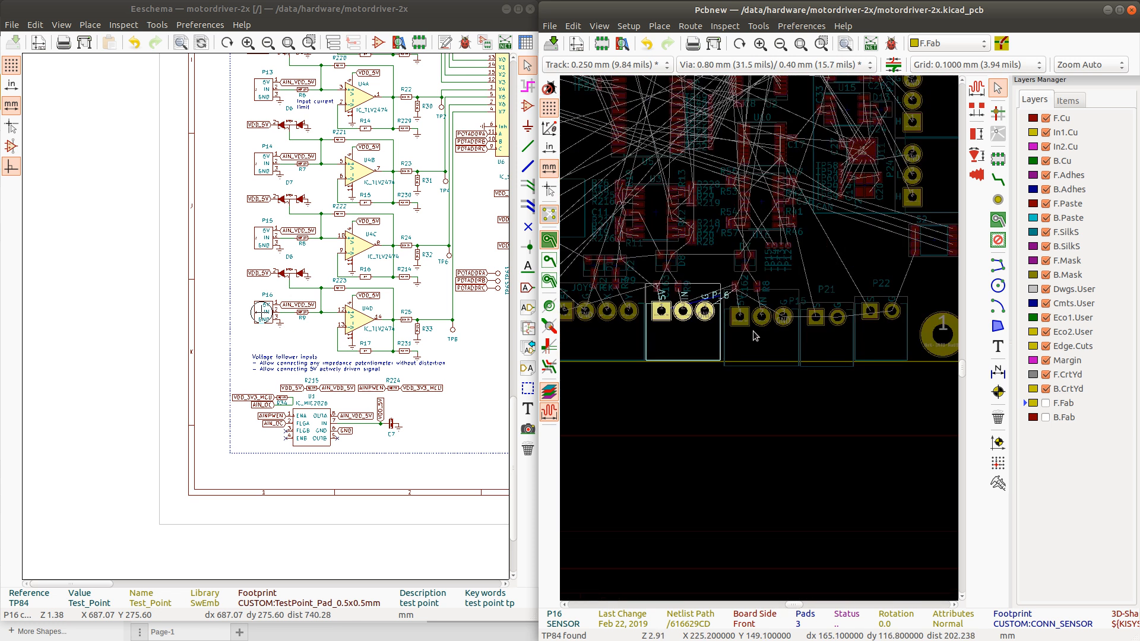
Move the sensor connector P15 directly beside P16, with its pads level with P16's pads at Y 145.8 mm
click(755, 336)
click(756, 336)
scroll(752, 330, up, 1)
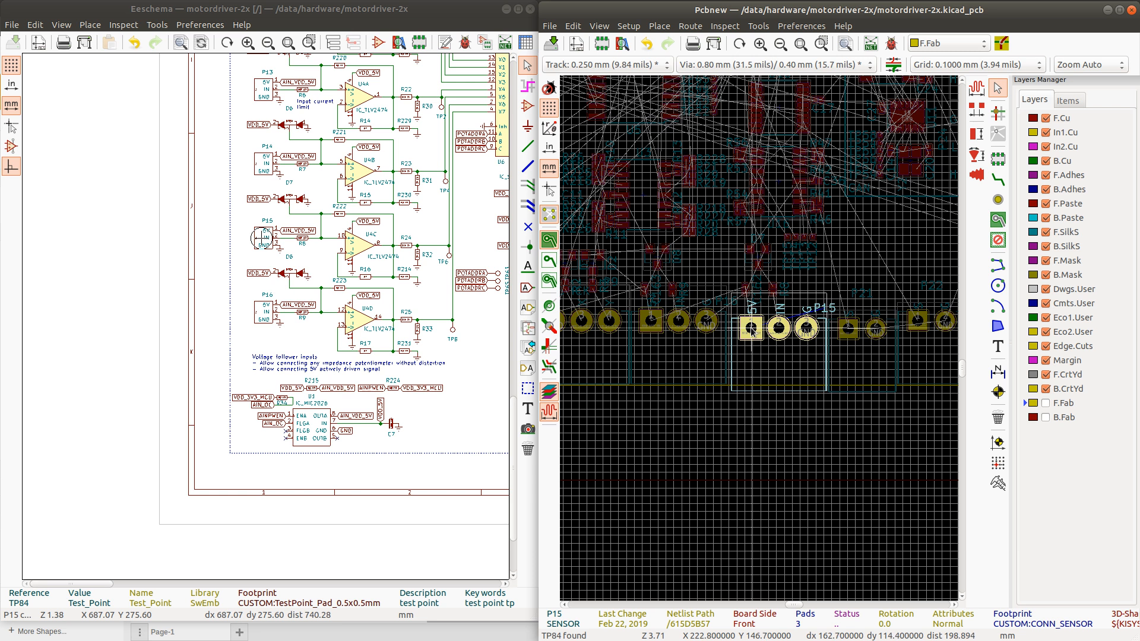
scroll(752, 329, up, 8)
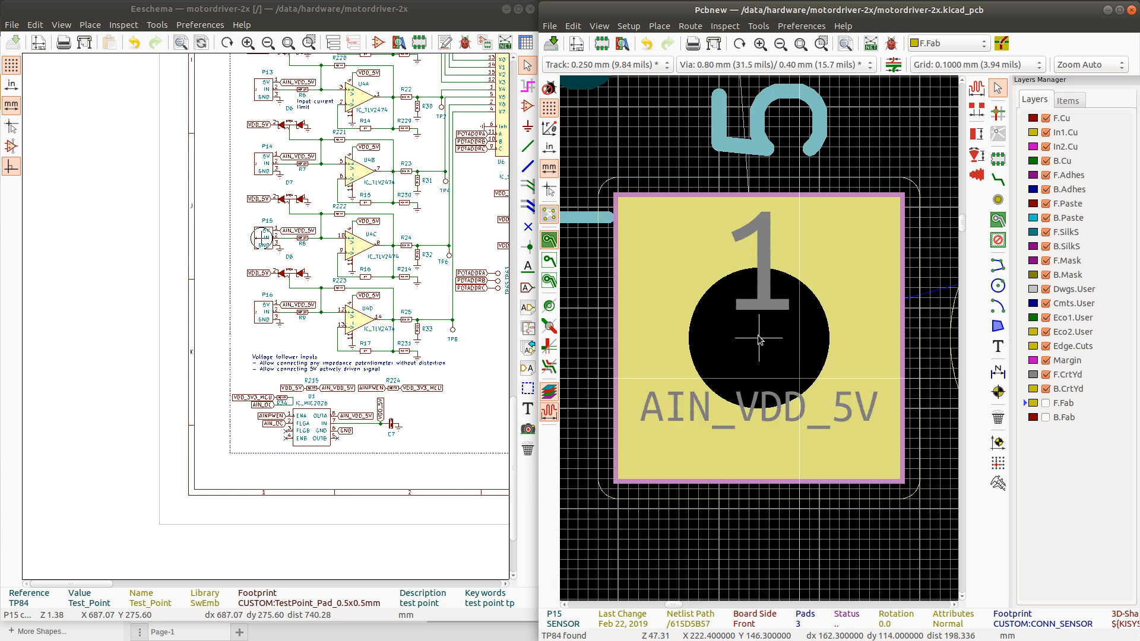
scroll(759, 338, down, 4)
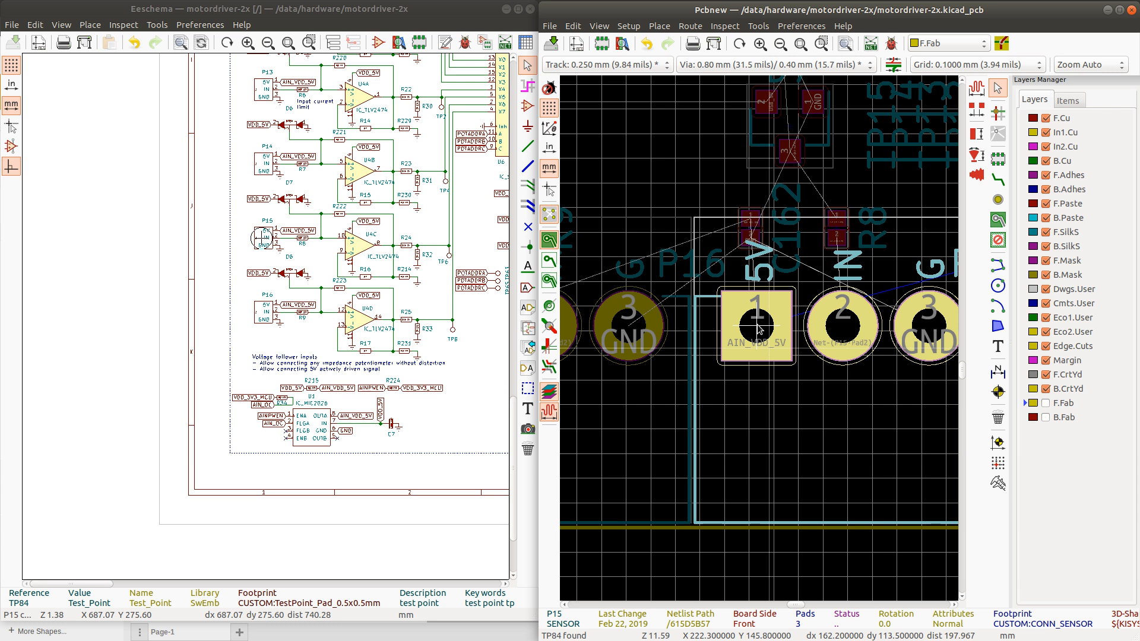
scroll(760, 329, down, 2)
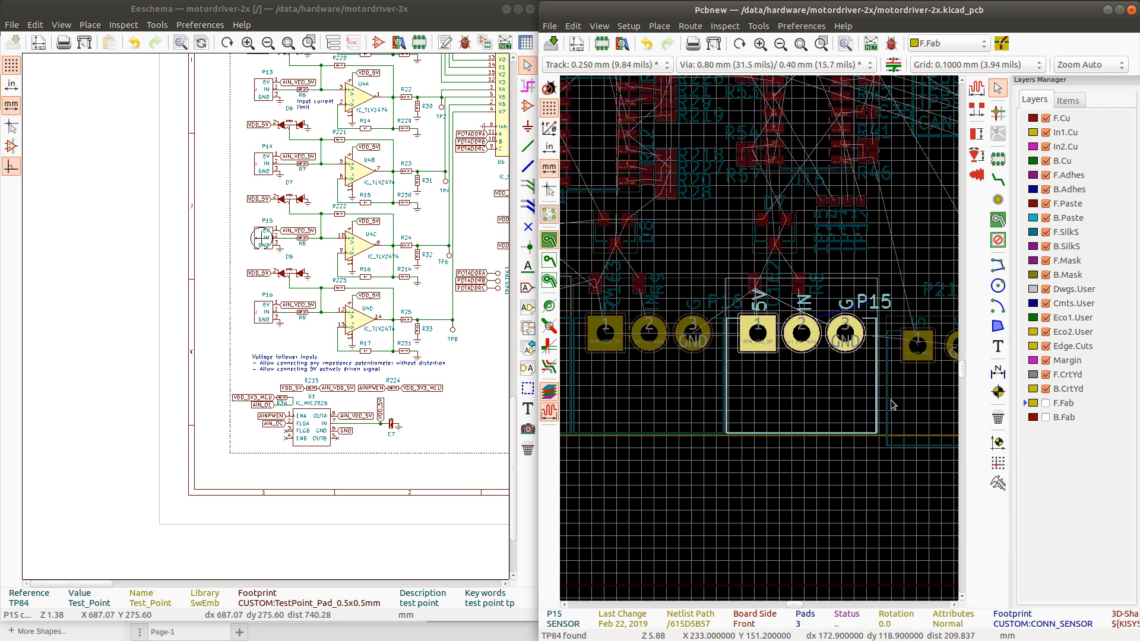
Move the two-pin terminal block P21 directly beside P15 so pad 1 sits at X 234.5, Y 145.8 mm
click(917, 357)
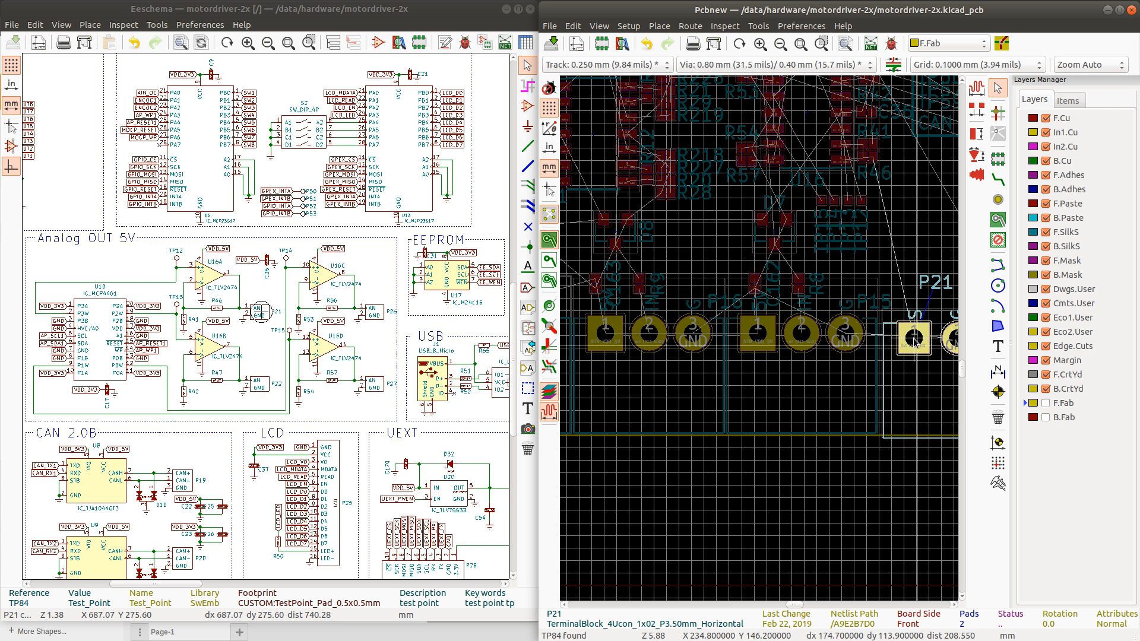
drag(915, 339, 911, 334)
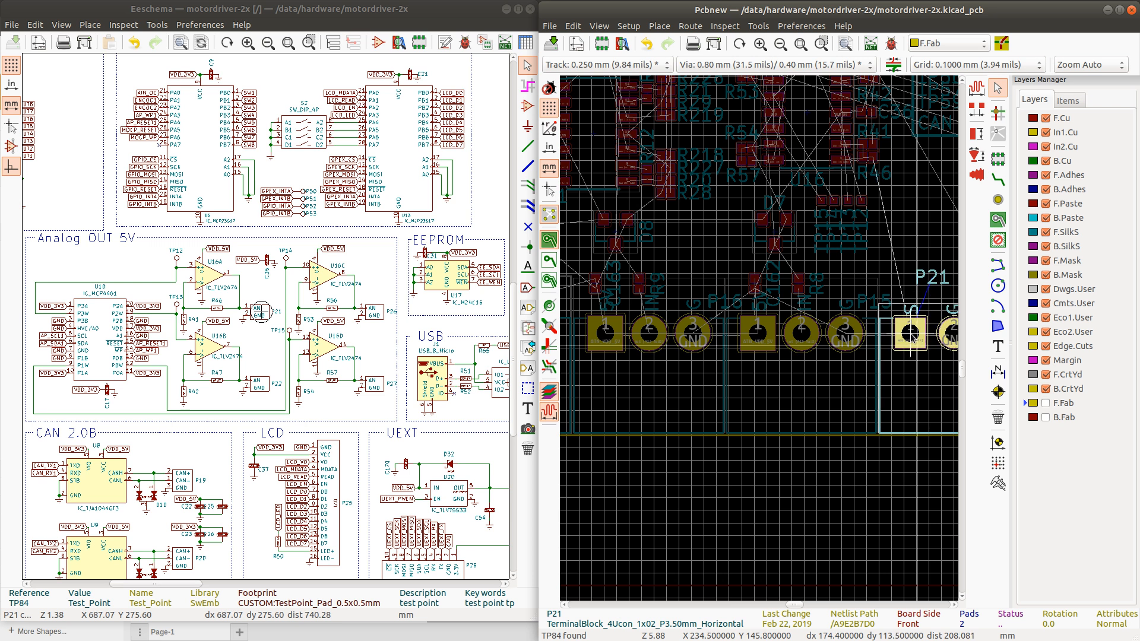
scroll(911, 337, down, 3)
scroll(790, 346, up, 2)
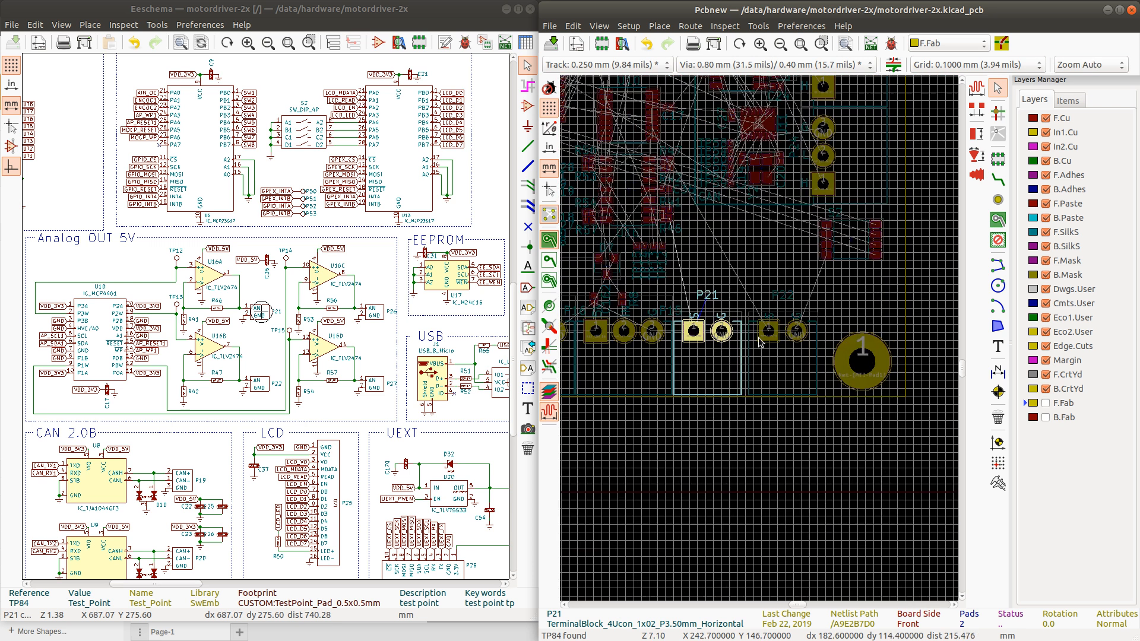
Move the two-pin terminal block P22 against the right side of P21, keeping it flush with the lower board edge
scroll(761, 342, up, 2)
click(796, 312)
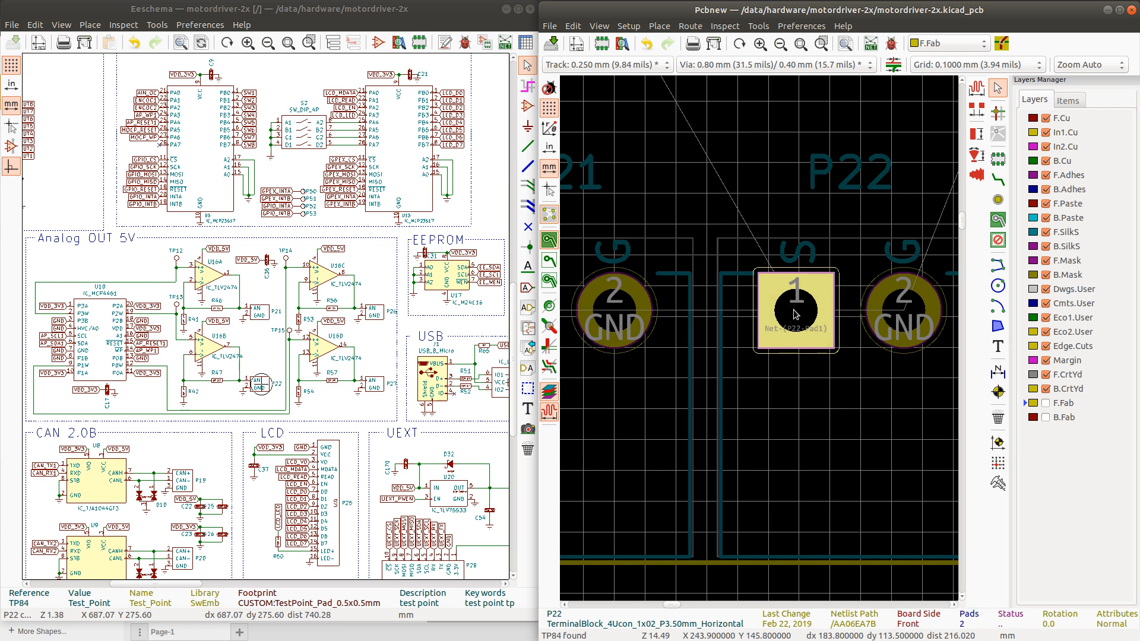
drag(795, 315, 775, 317)
scroll(776, 316, down, 7)
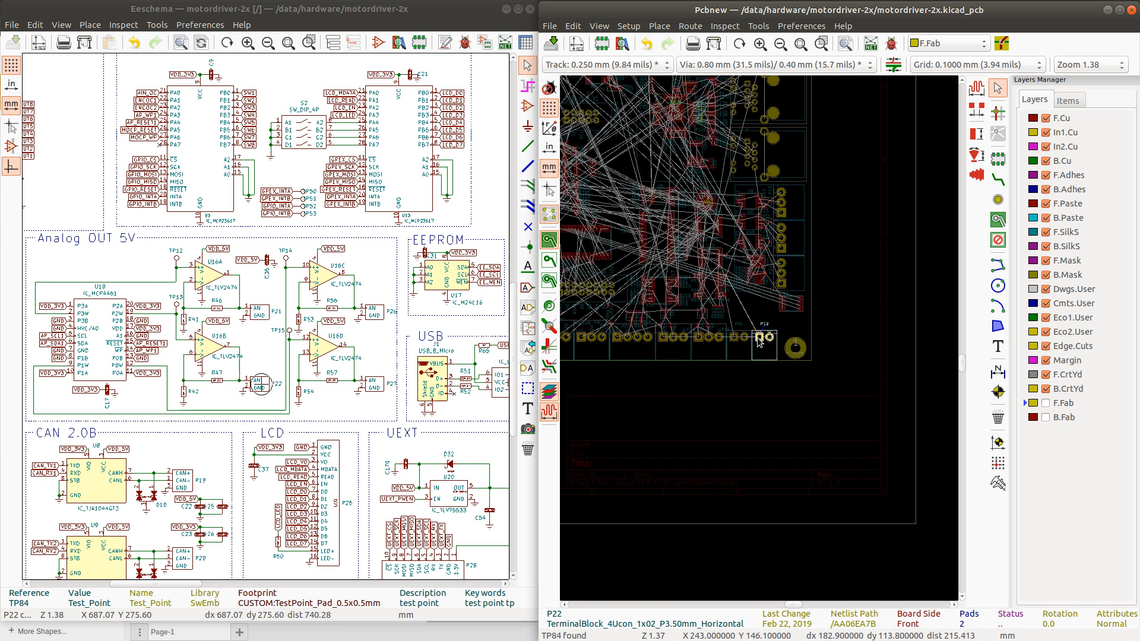
Examine the spacing of the connectors along the board's upper edge and the layout at its left side
key(Home)
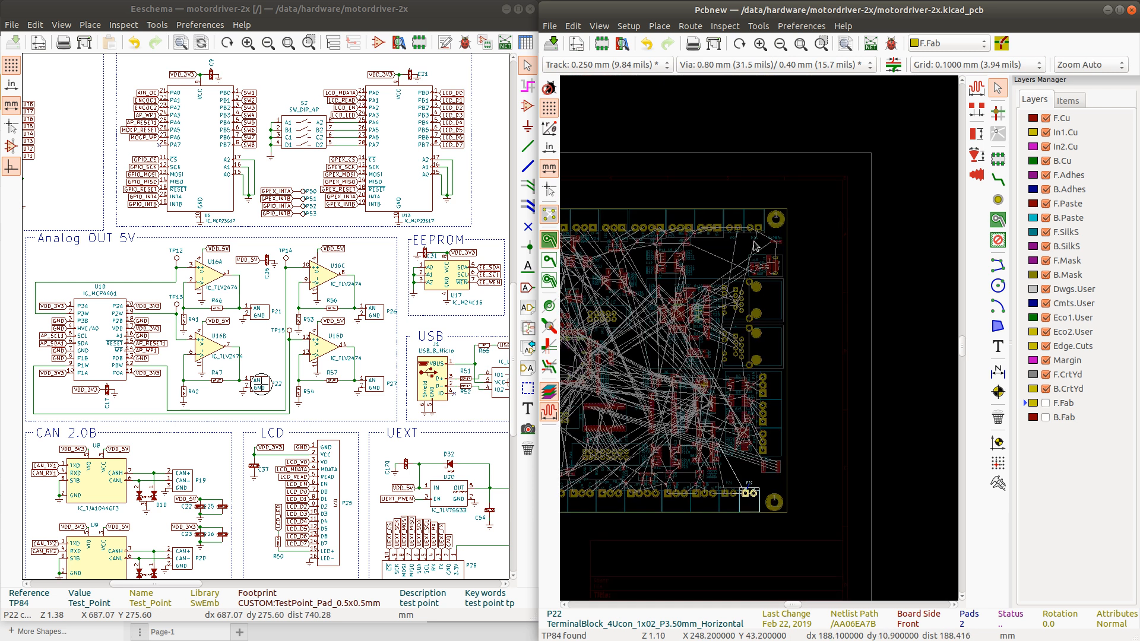
scroll(754, 245, up, 10)
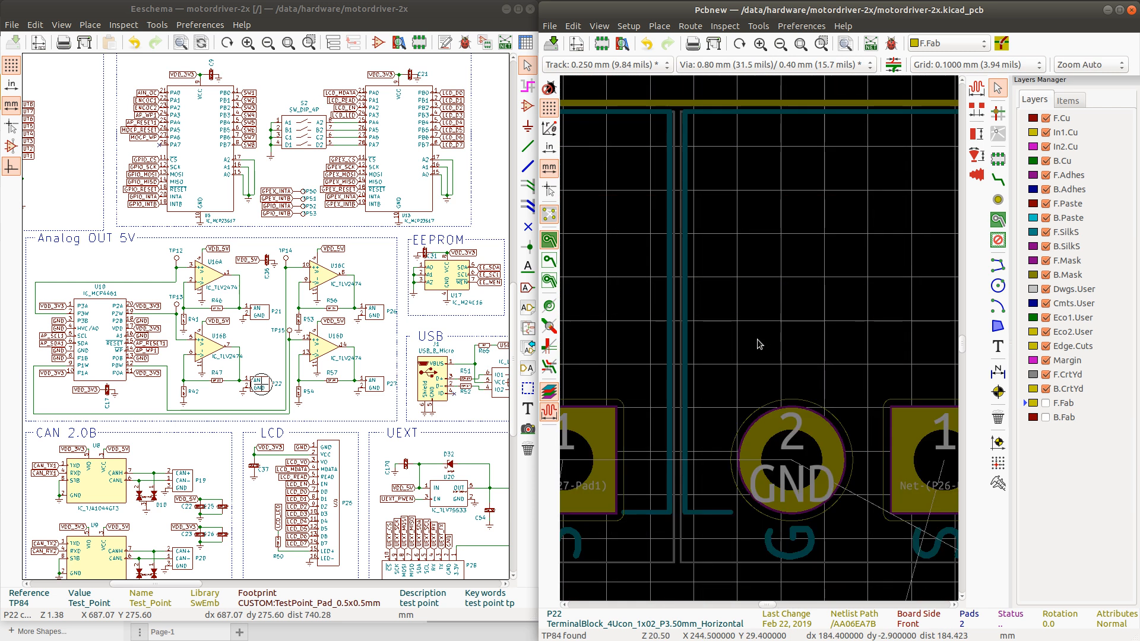
scroll(758, 340, down, 4)
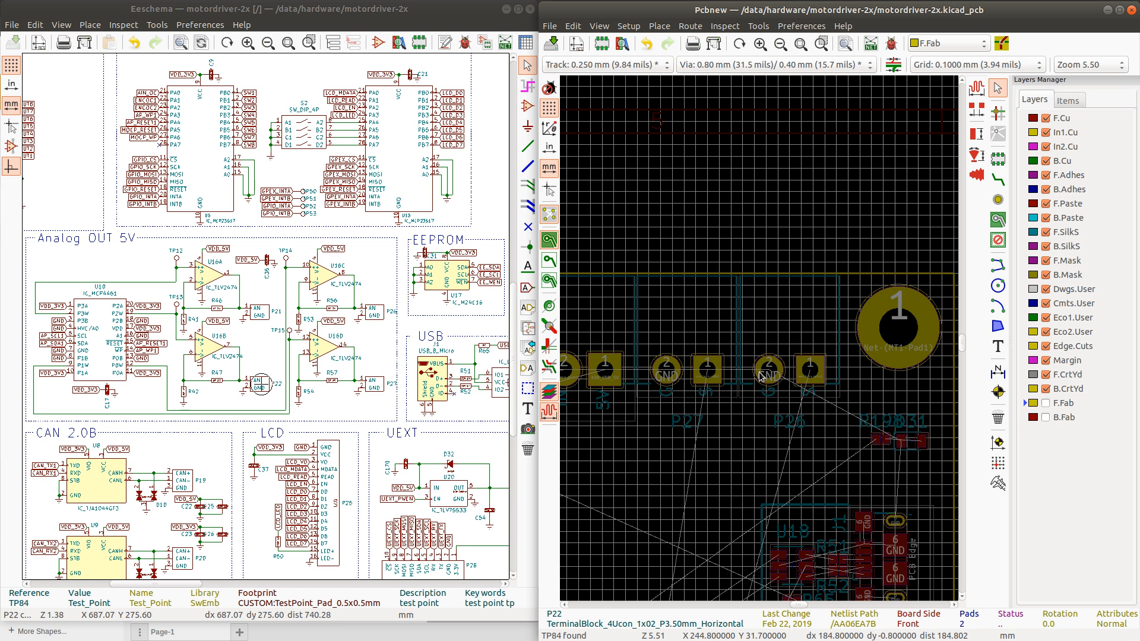
scroll(760, 376, down, 5)
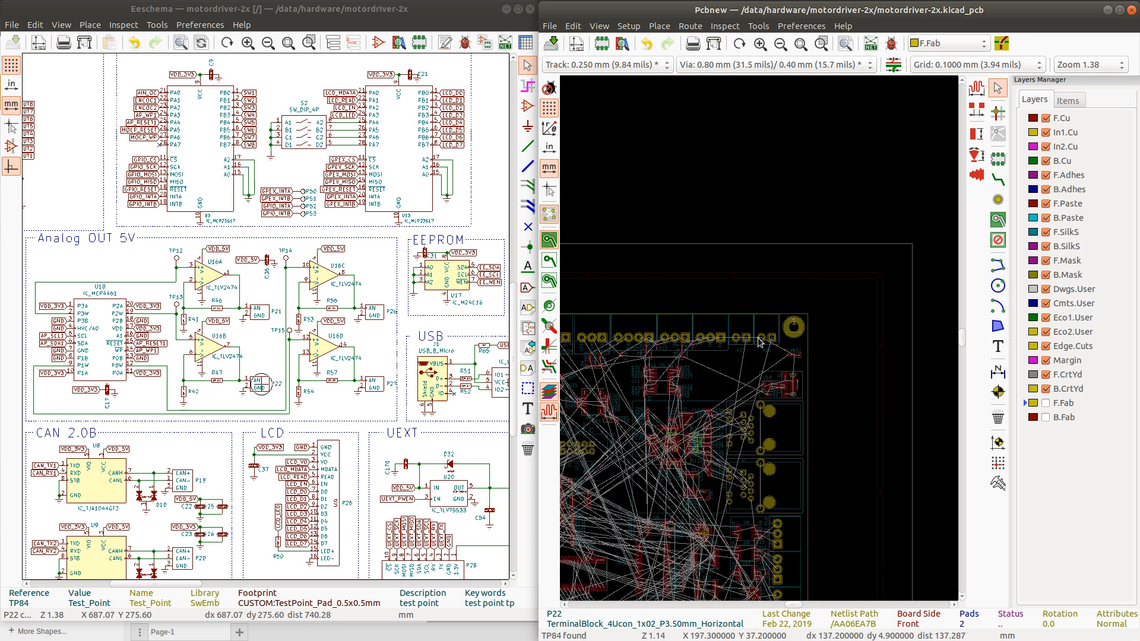
scroll(758, 337, down, 3)
scroll(657, 404, up, 3)
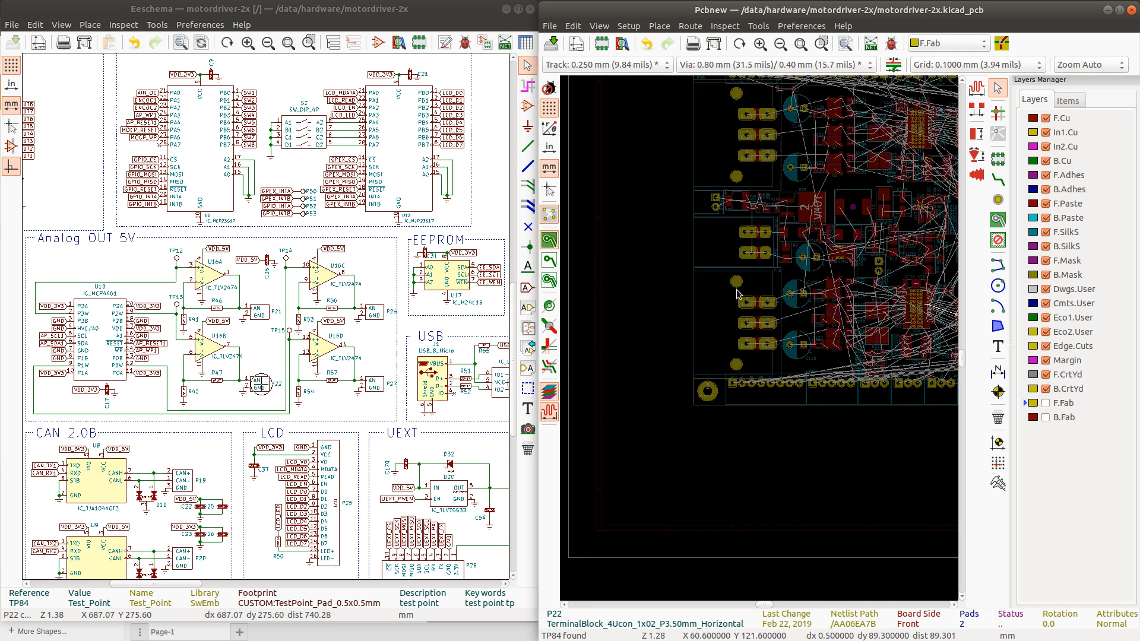
scroll(746, 318, down, 1)
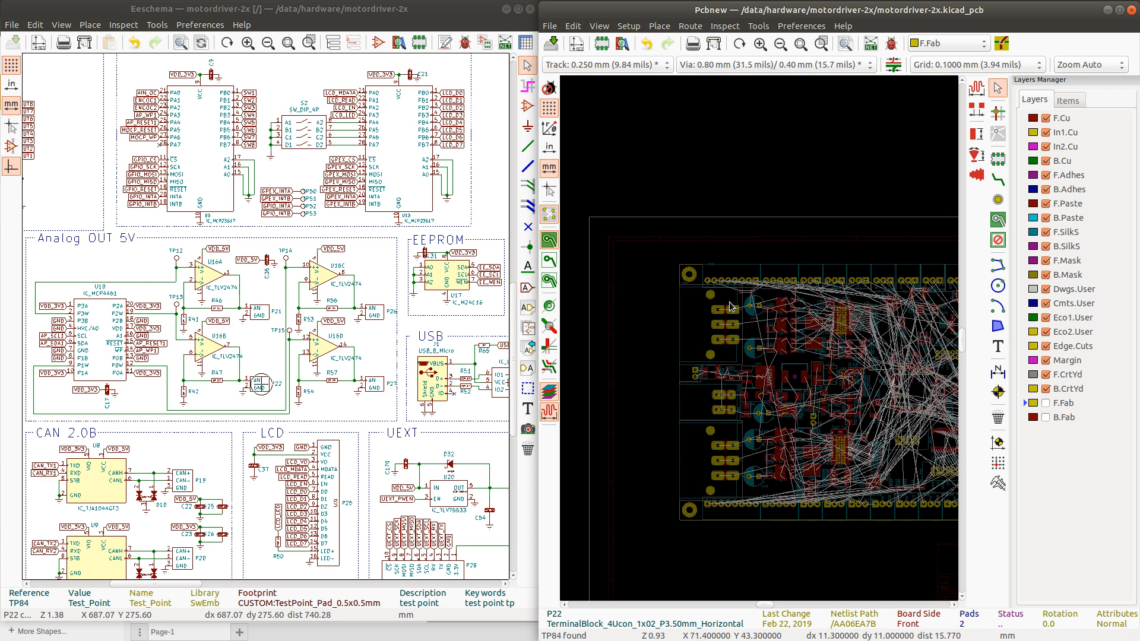
Set the X position of encoder connector P37 to 60 mm in its footprint properties
click(711, 510)
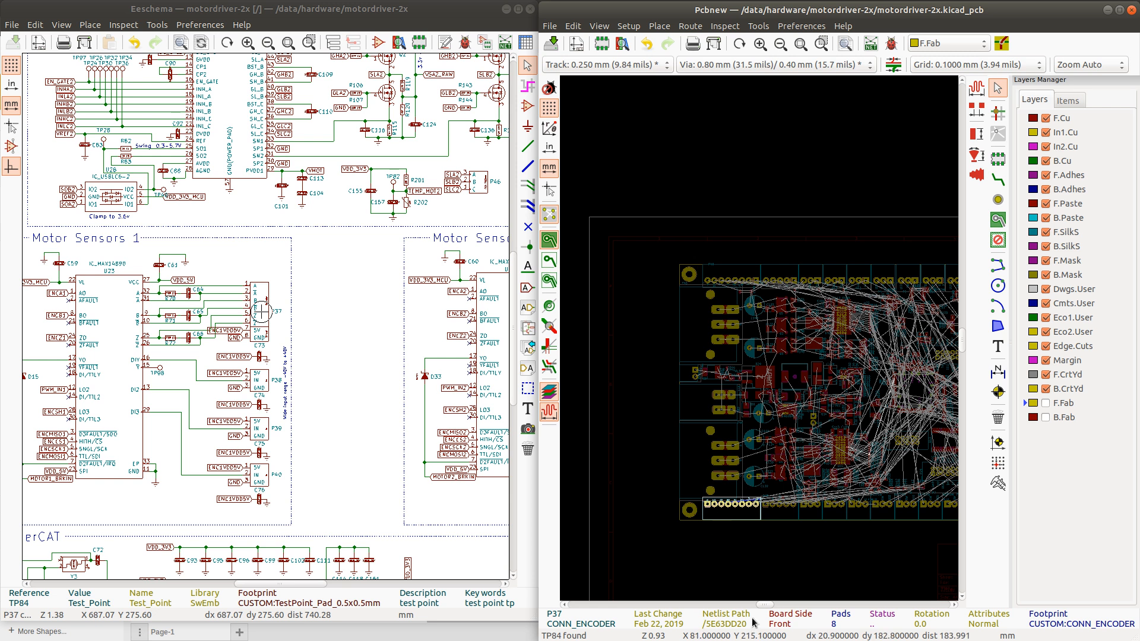
double_click(726, 516)
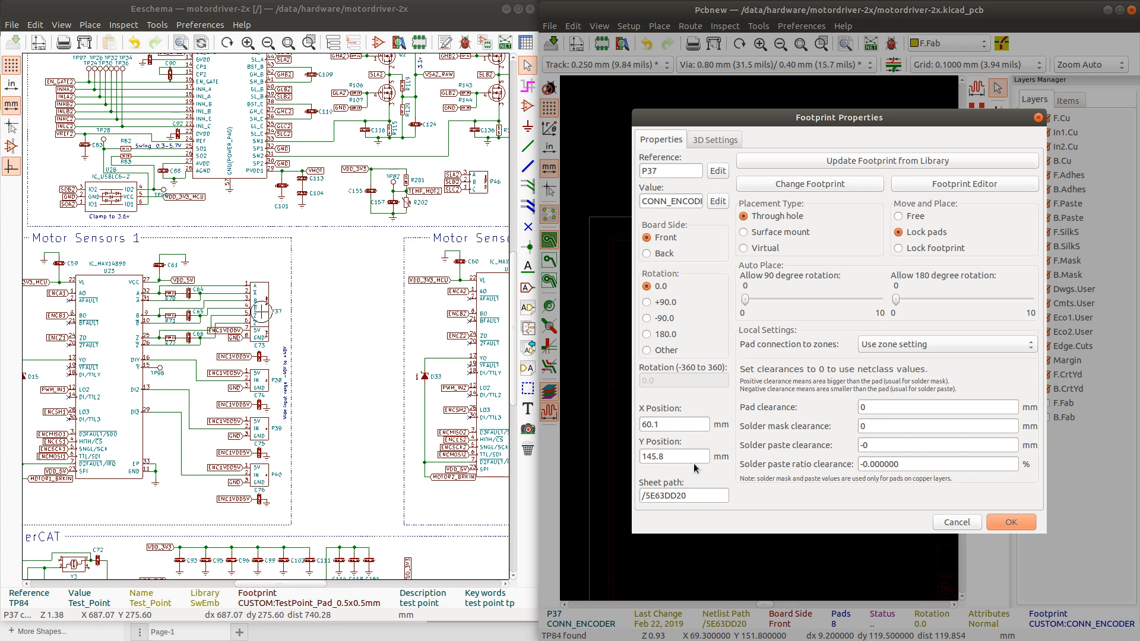
click(667, 424)
text(0)
key(Return)
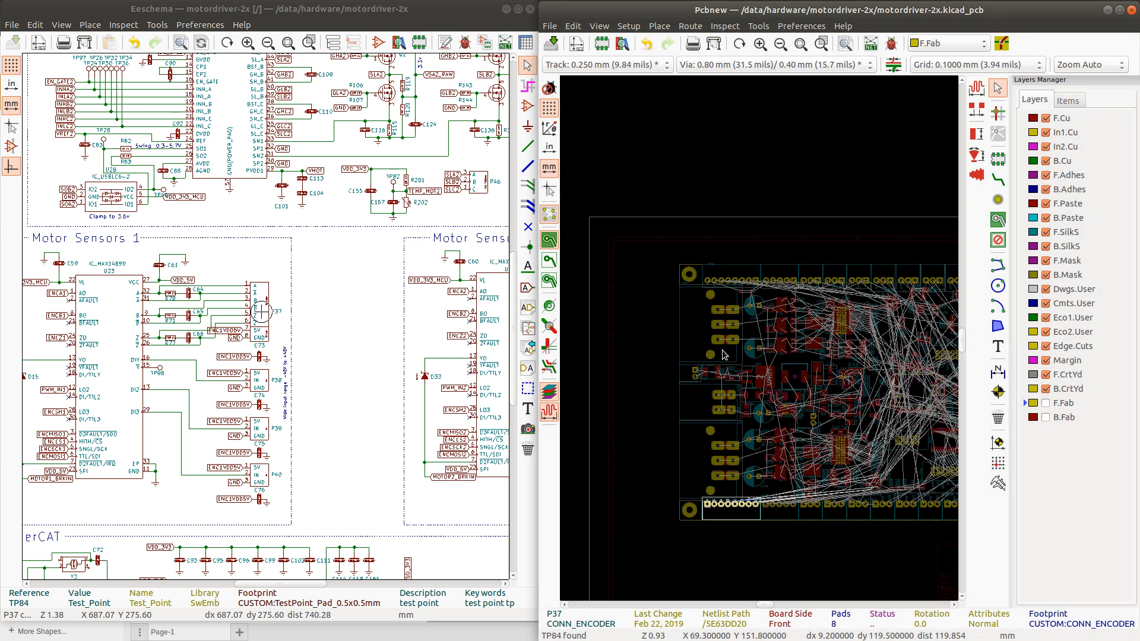
Try setting the X position of encoder connector P41 on the upper edge to 60 mm and undo the change
click(734, 277)
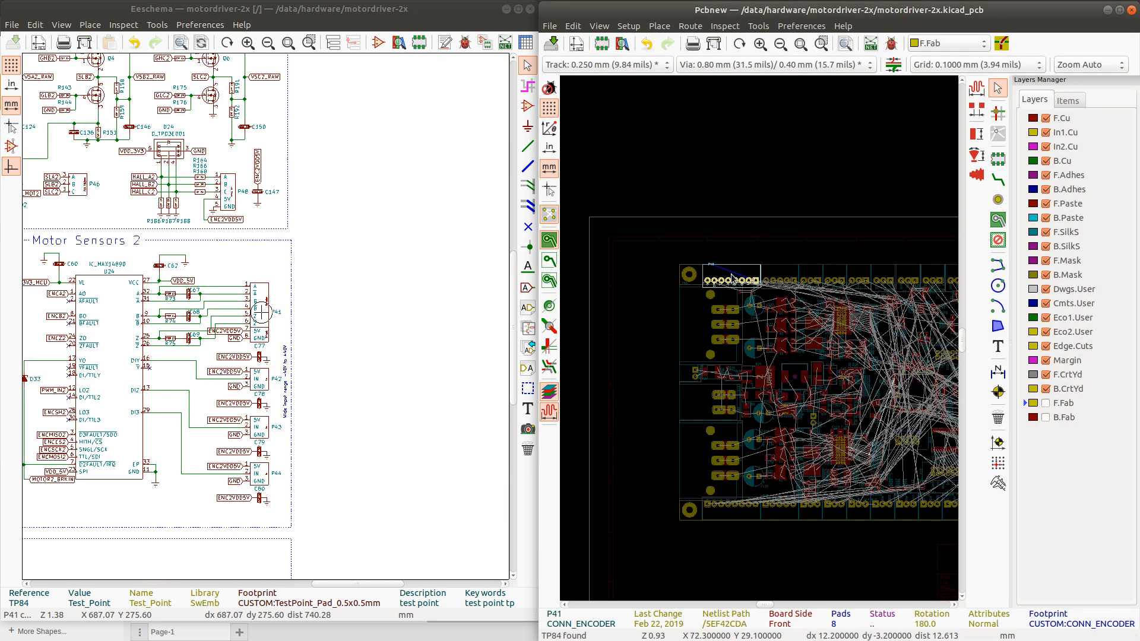
double_click(729, 284)
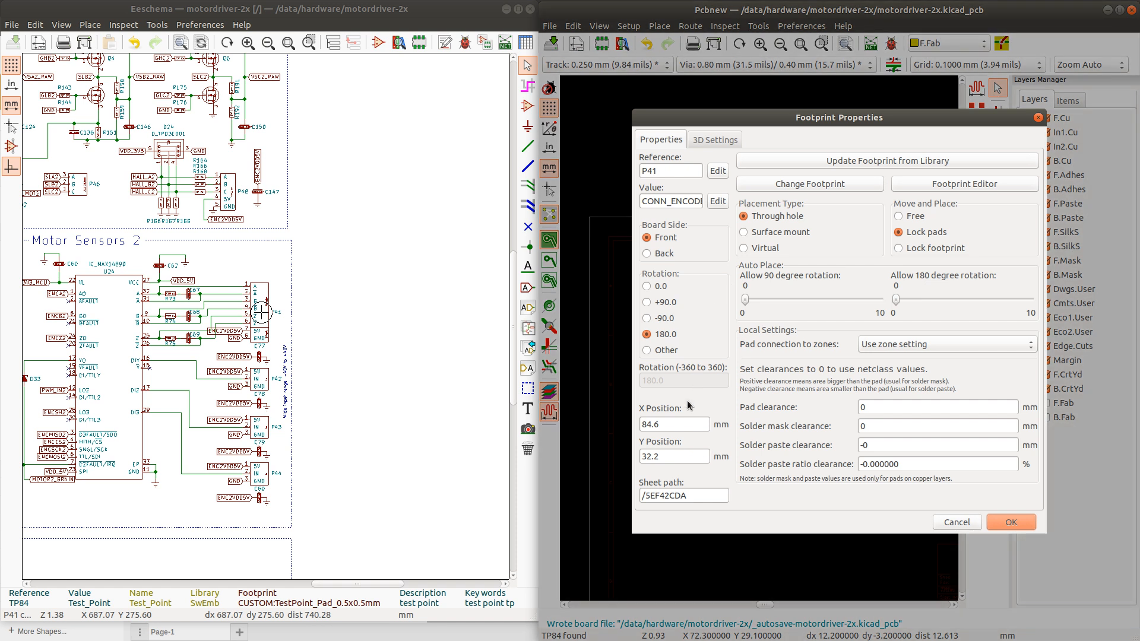
click(665, 425)
drag(664, 426, 637, 431)
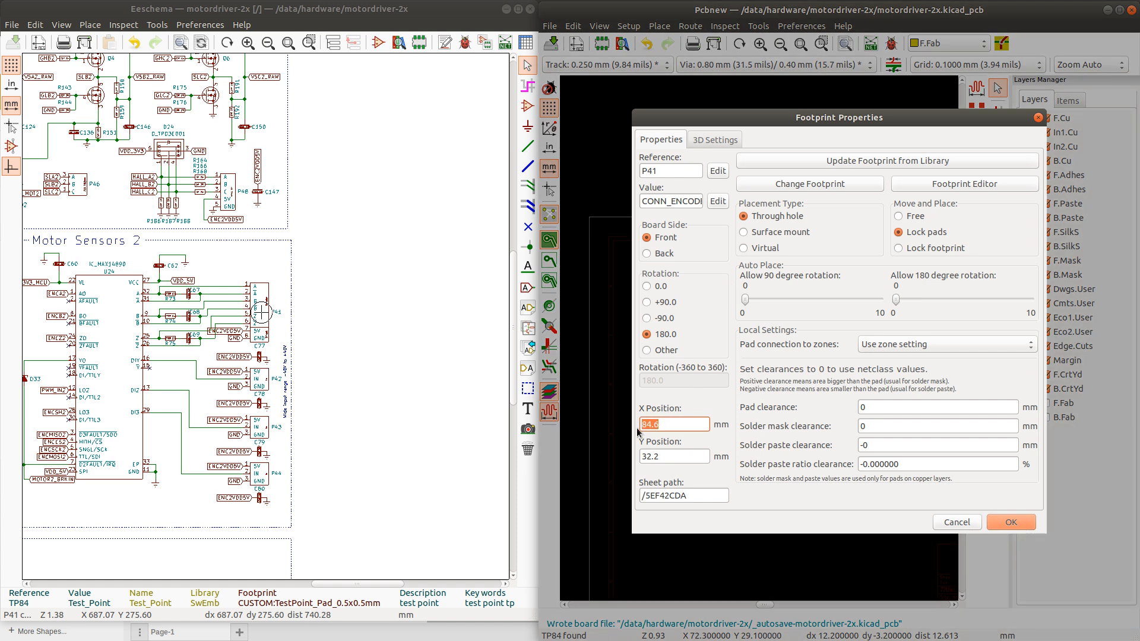
text(60)
key(Return)
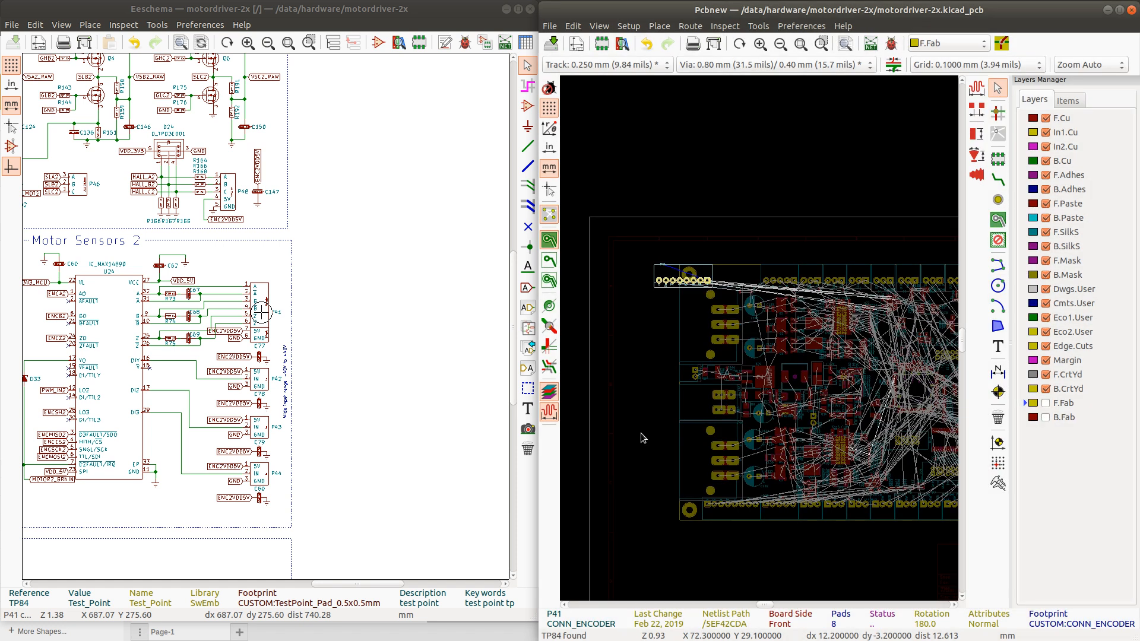
key(ctrl+z)
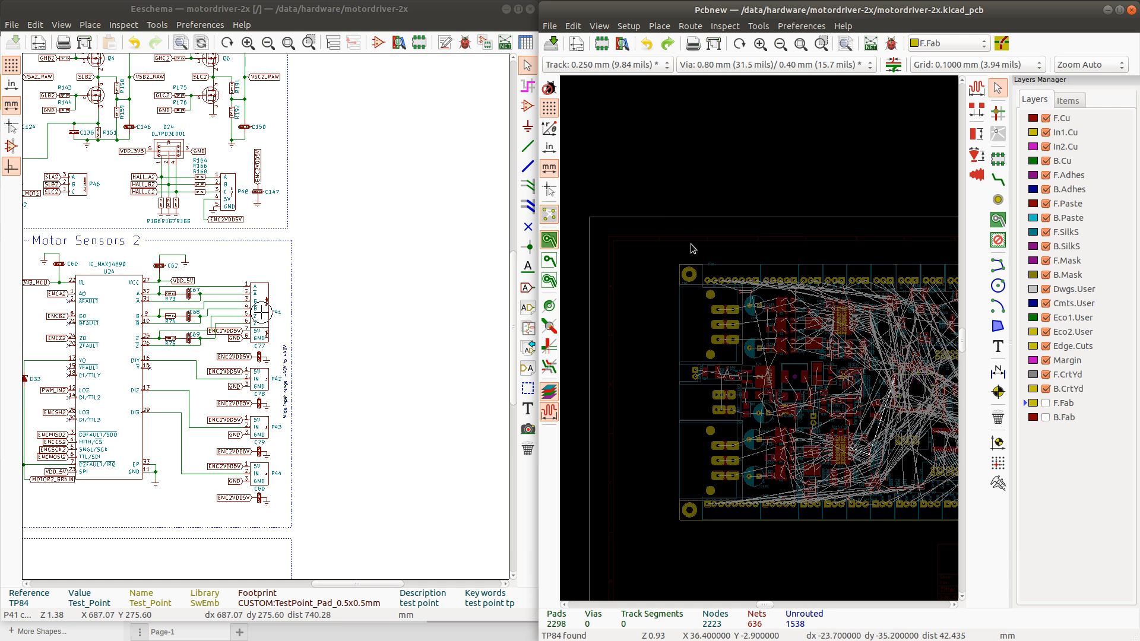
Move encoder connector P37 on the lower board edge so its pad 1 sits at X 60.1 mm, Y 145.8 mm
scroll(736, 291, up, 7)
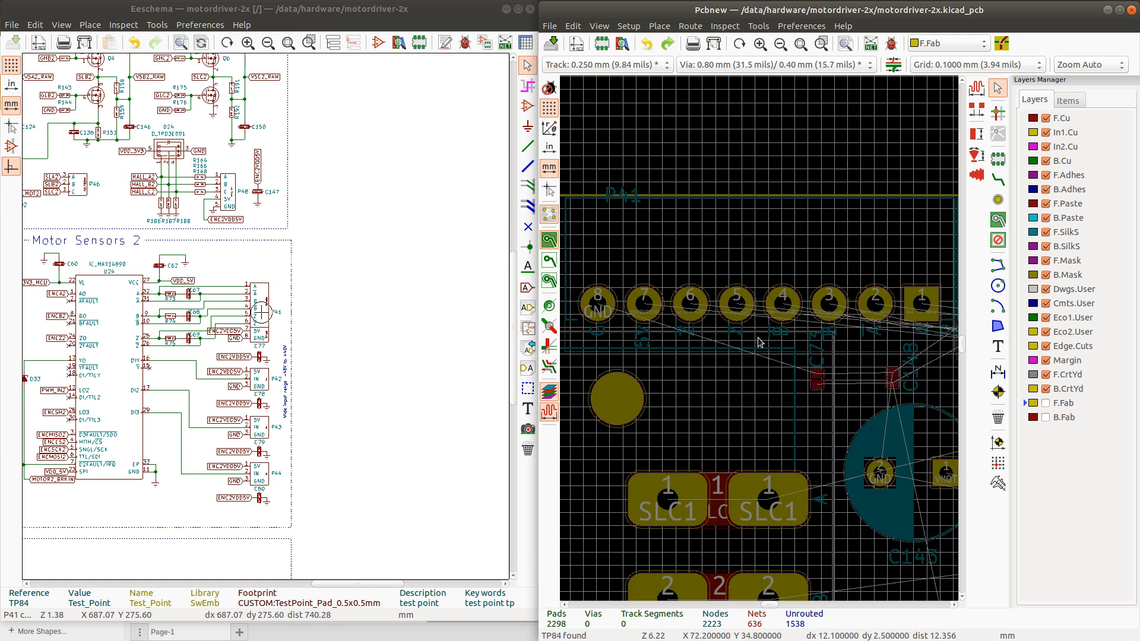
scroll(760, 342, down, 3)
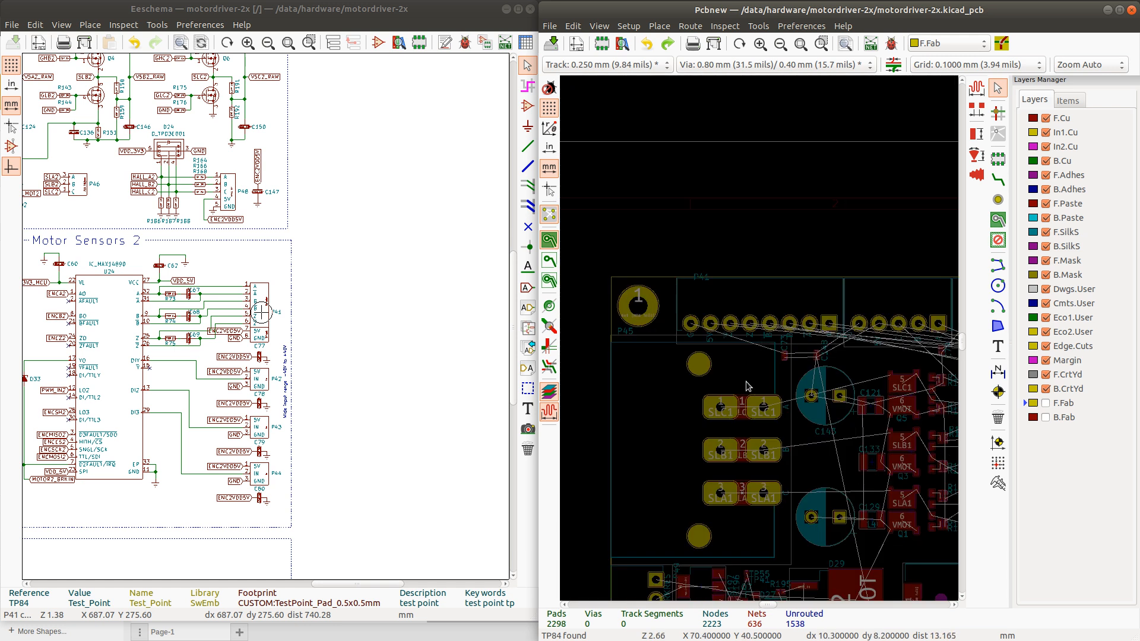
scroll(737, 421, down, 1)
scroll(760, 522, down, 2)
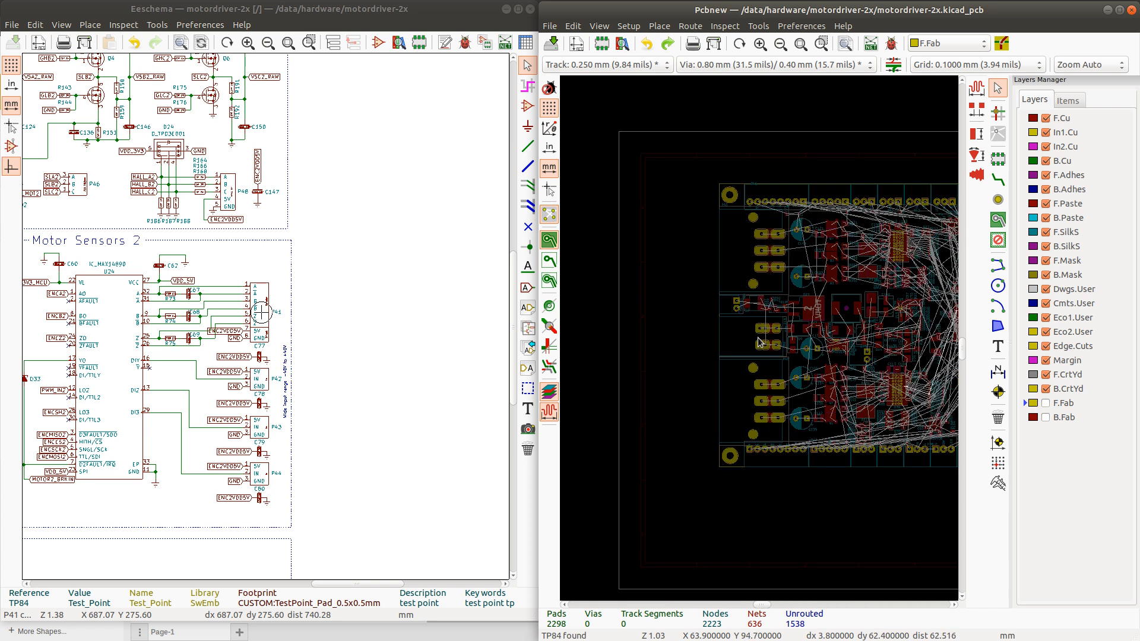
scroll(760, 493, up, 3)
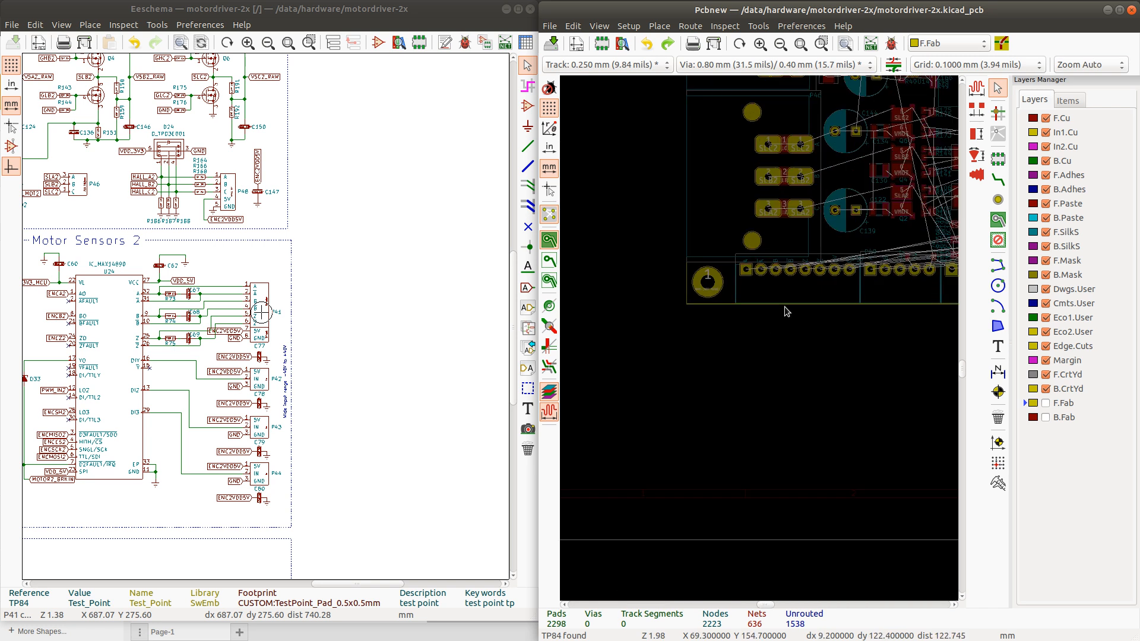
click(746, 272)
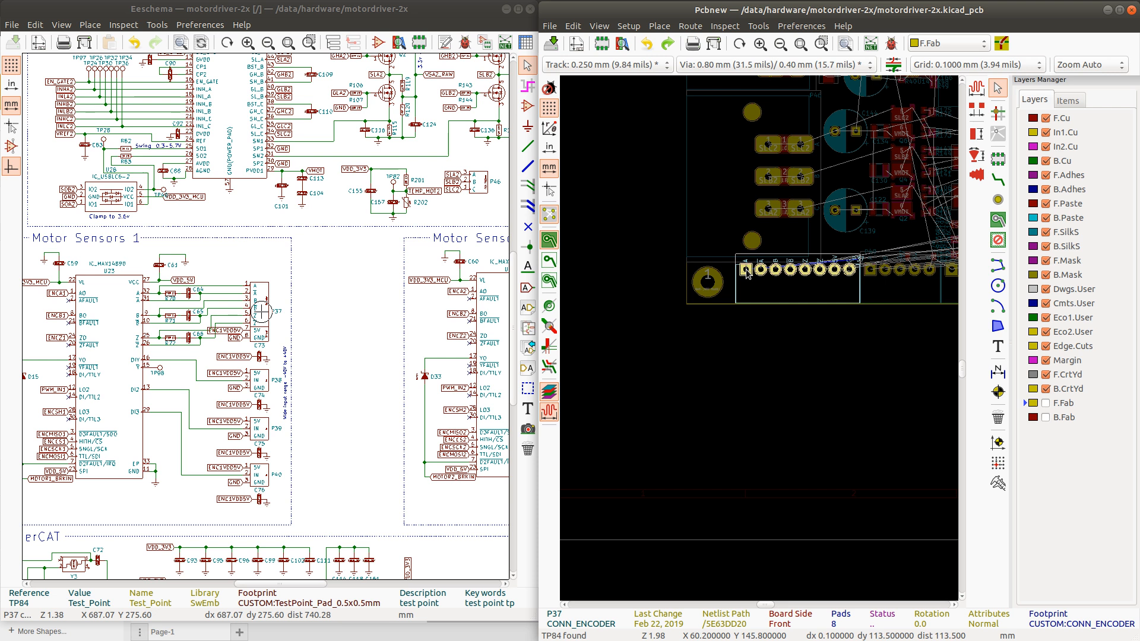
key(m)
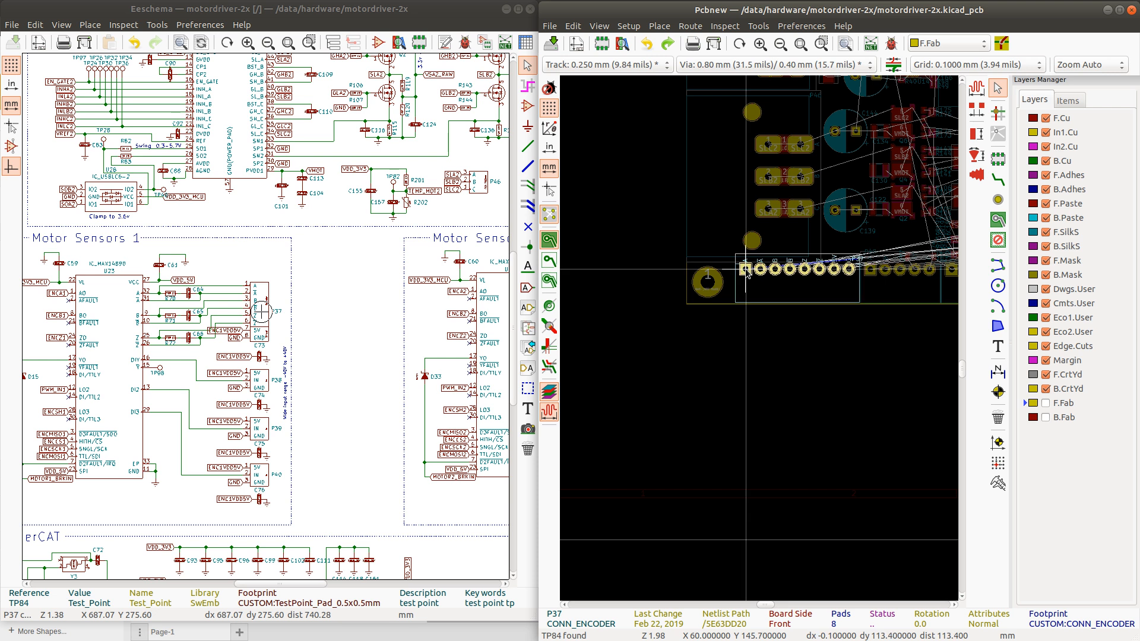
scroll(747, 273, up, 3)
click(761, 339)
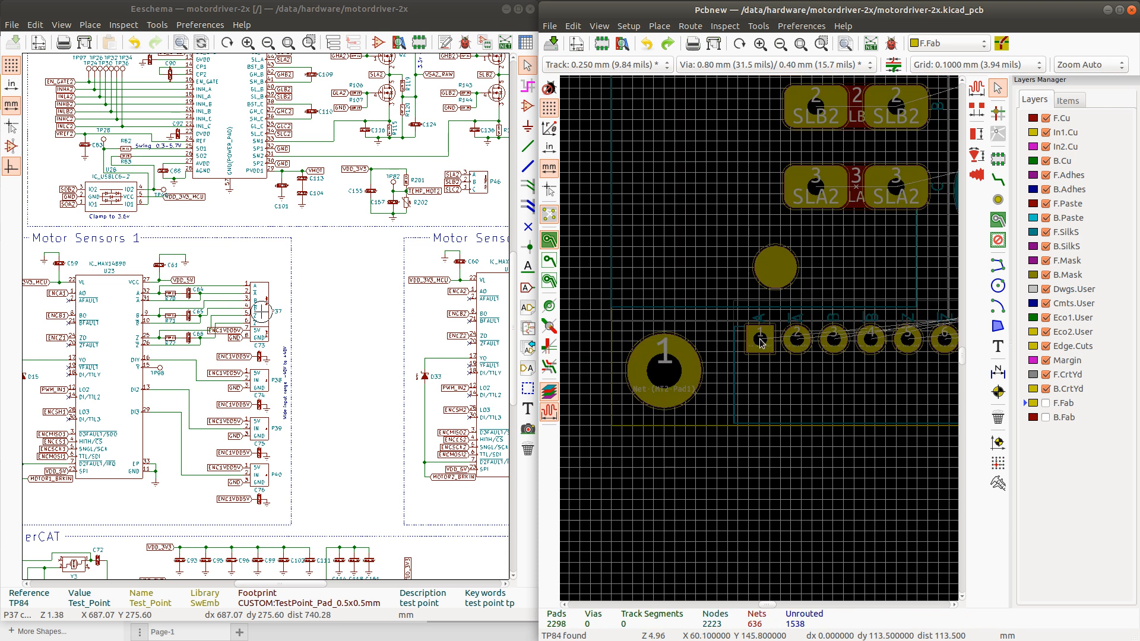
Zero the relative coordinates at the centre of P37's pad 1
click(761, 340)
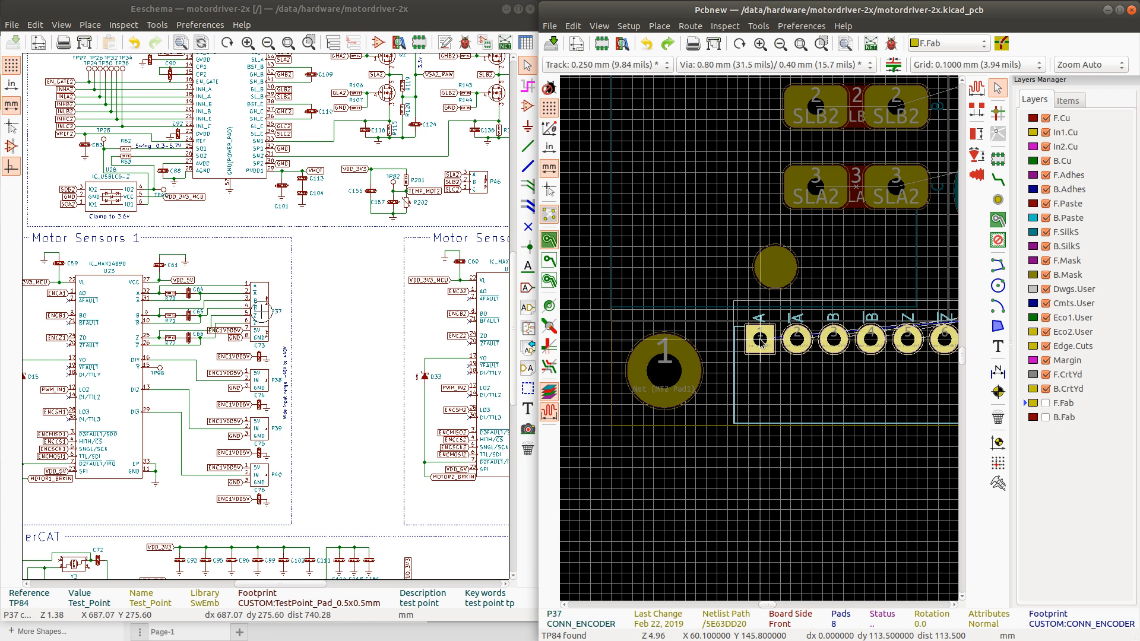
click(760, 340)
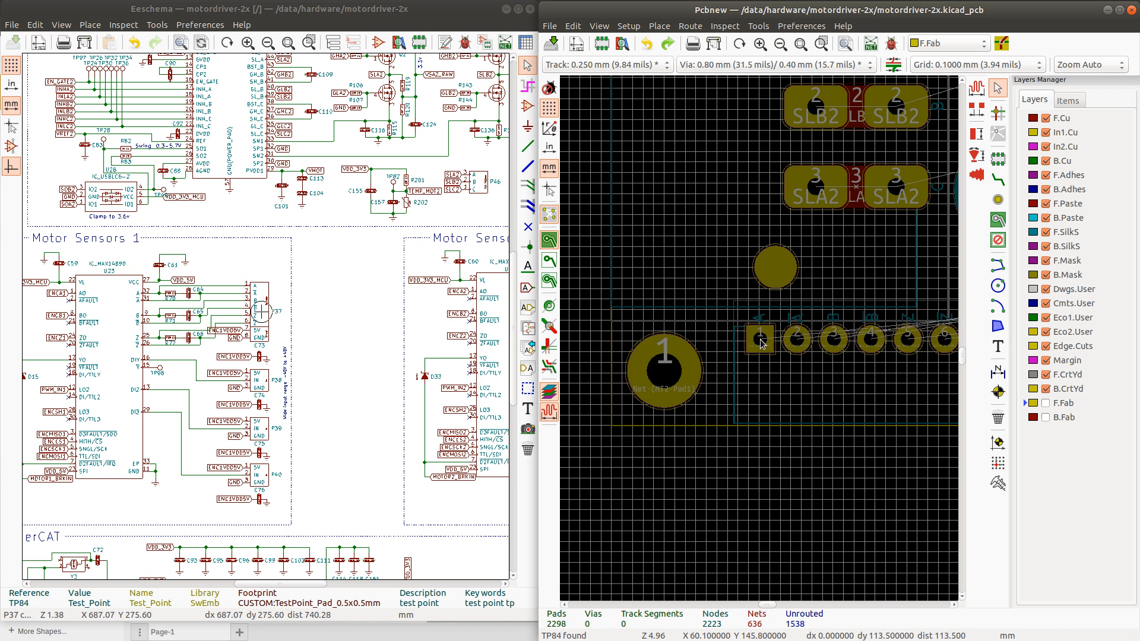
click(761, 341)
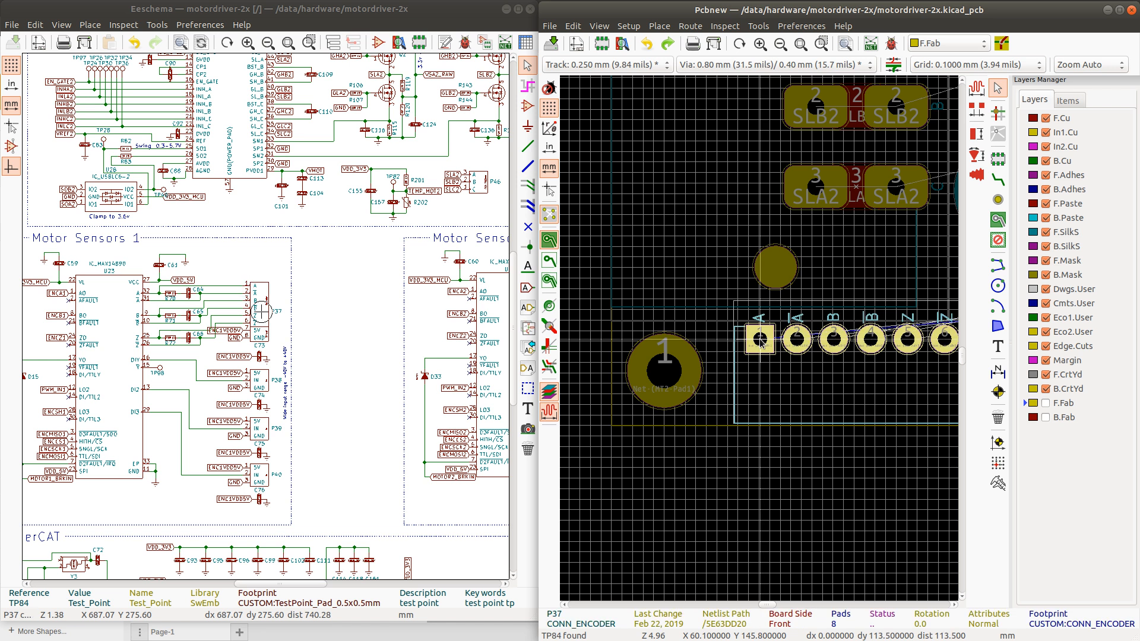
key(space)
key(Escape)
Move encoder connector P41 so its pad 8 sits at X 60.1 mm, Y 32.2 mm, vertically aligned with P37's pad 1
scroll(767, 297, down, 6)
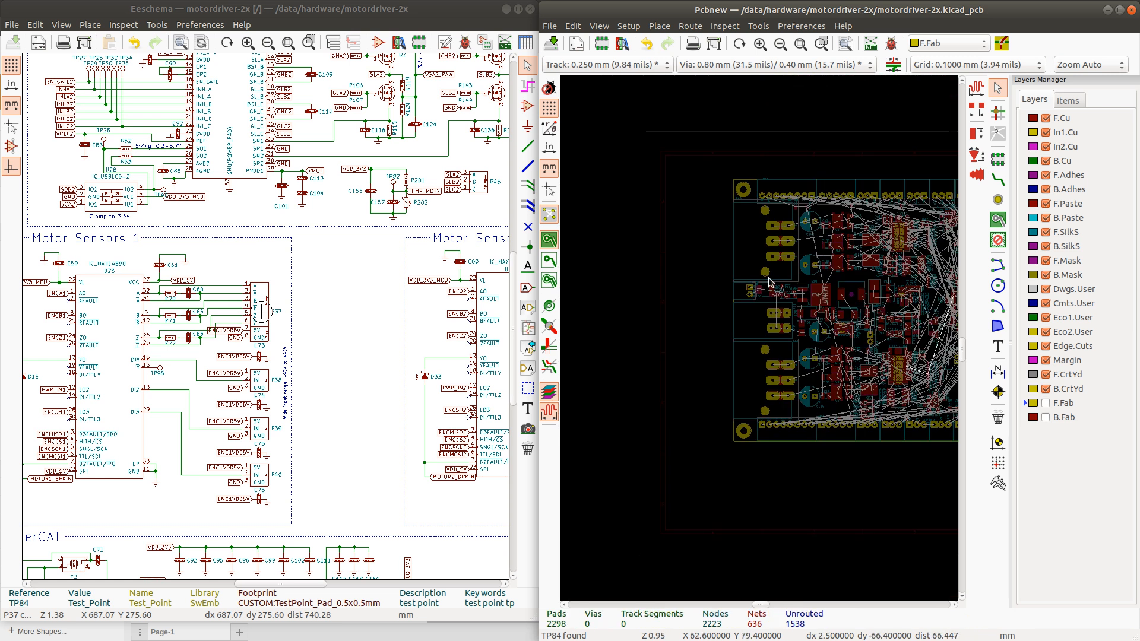
scroll(769, 281, up, 6)
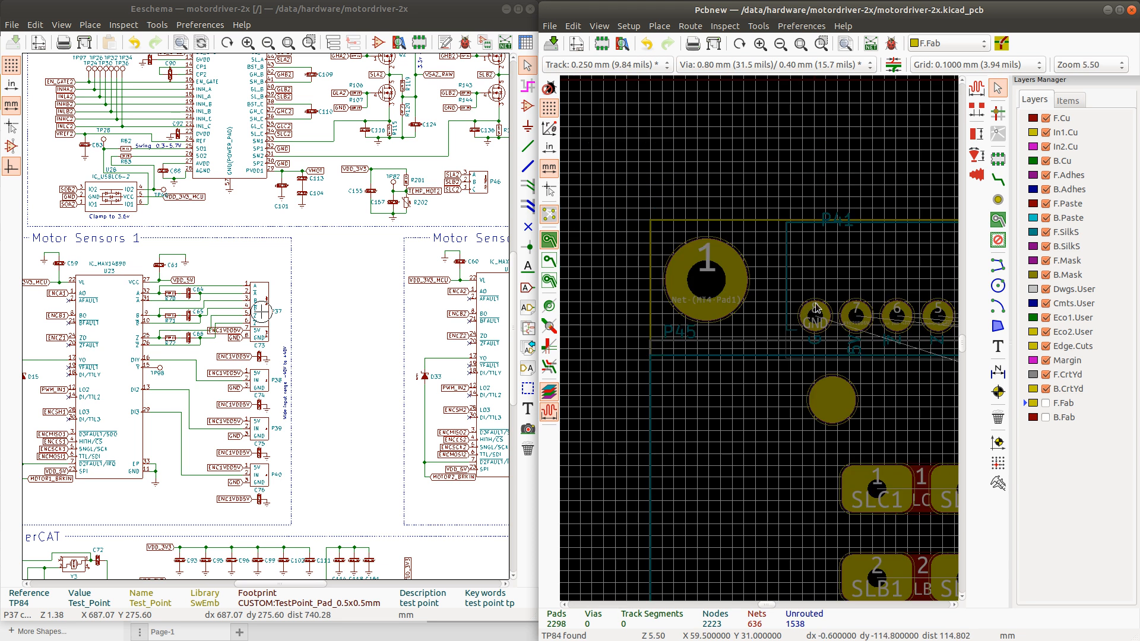
scroll(816, 307, up, 2)
click(760, 360)
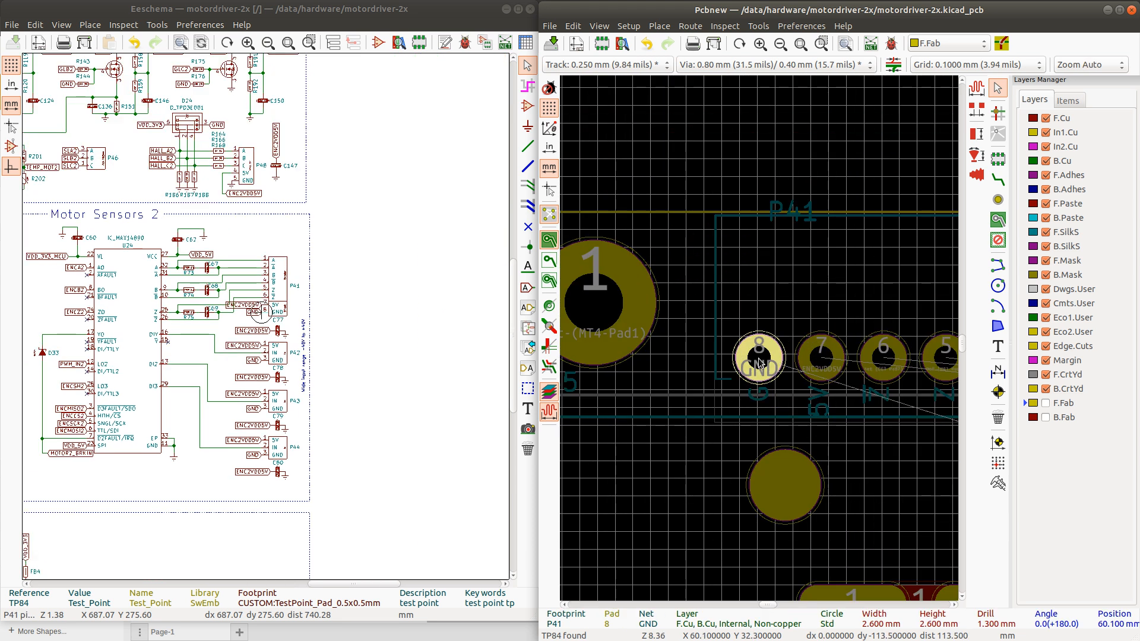
click(760, 361)
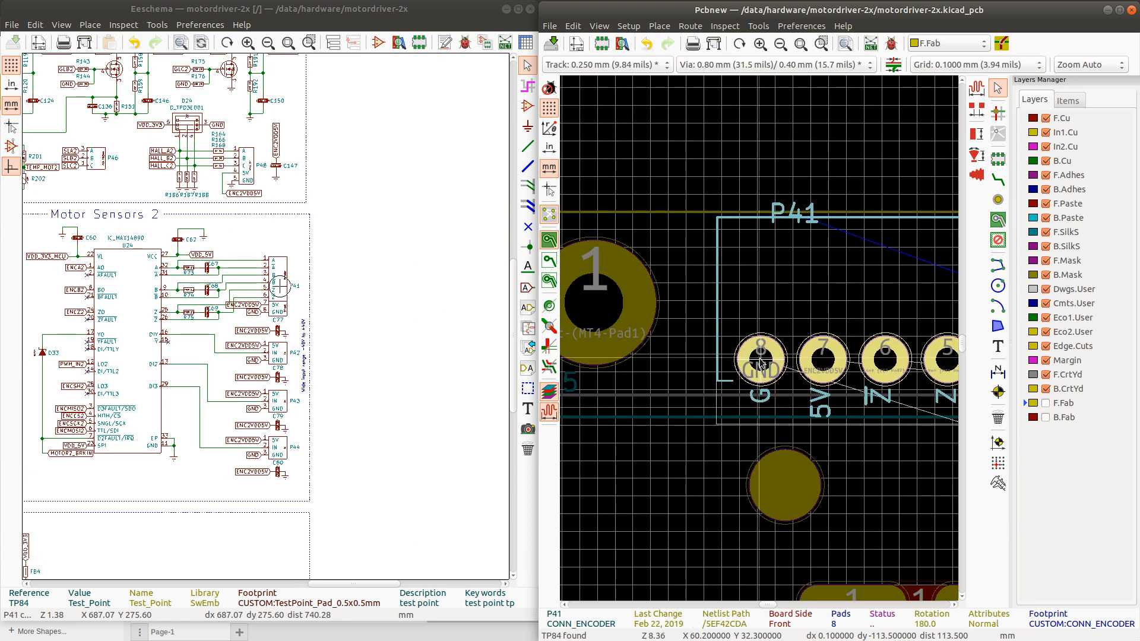
drag(761, 361, 759, 359)
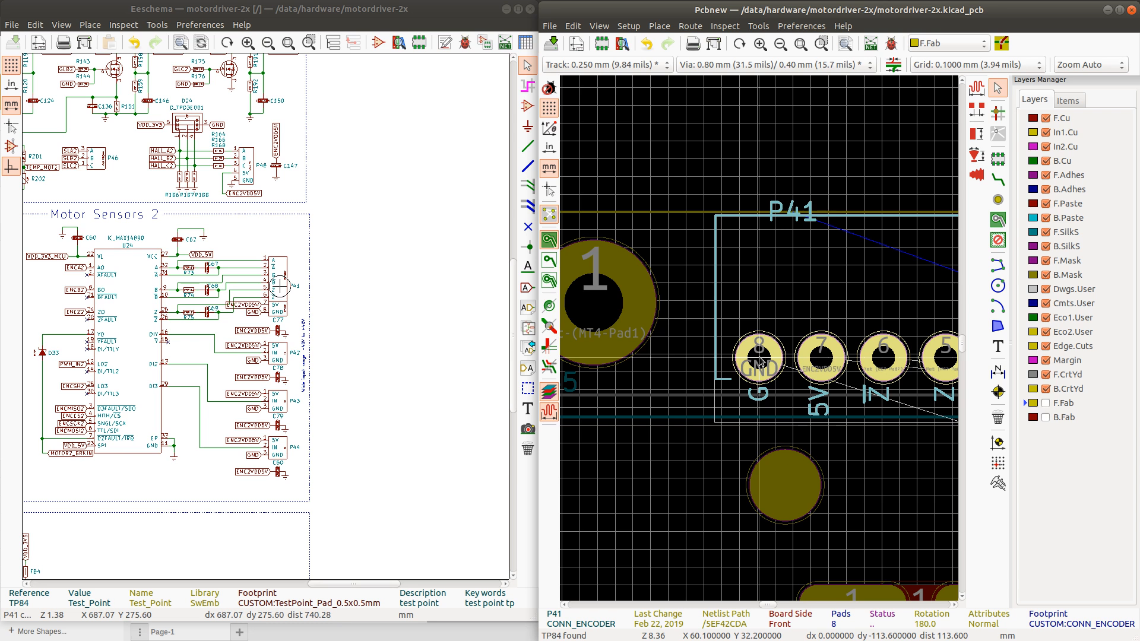
drag(761, 361, 761, 362)
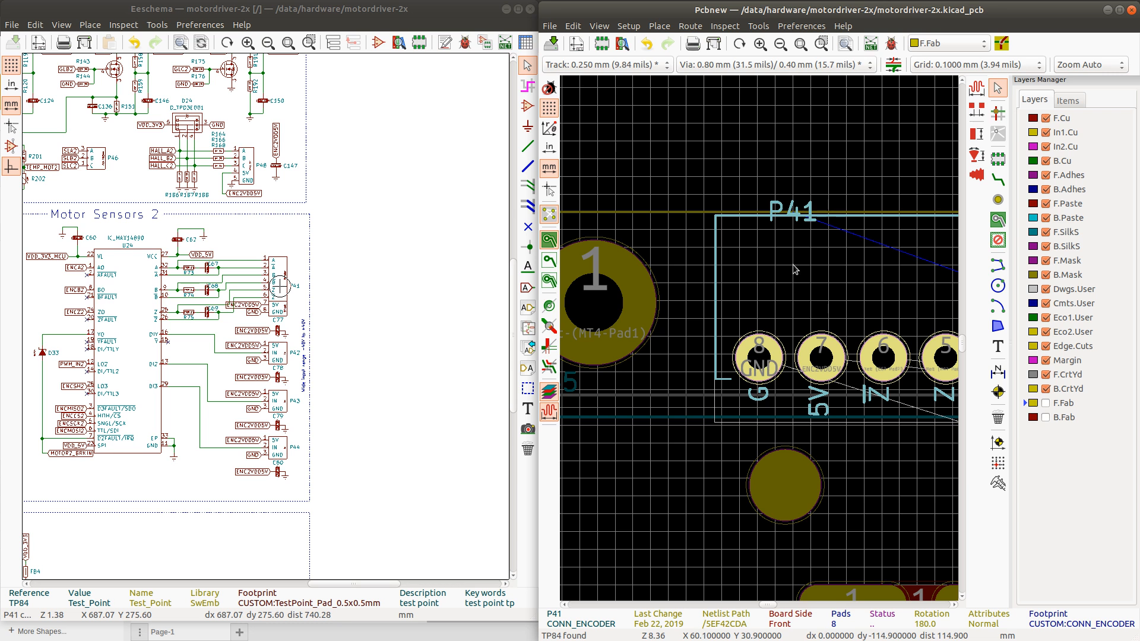
Move P41's reference text below the connector near its pad 1 and rotate it to 180 degrees
click(793, 208)
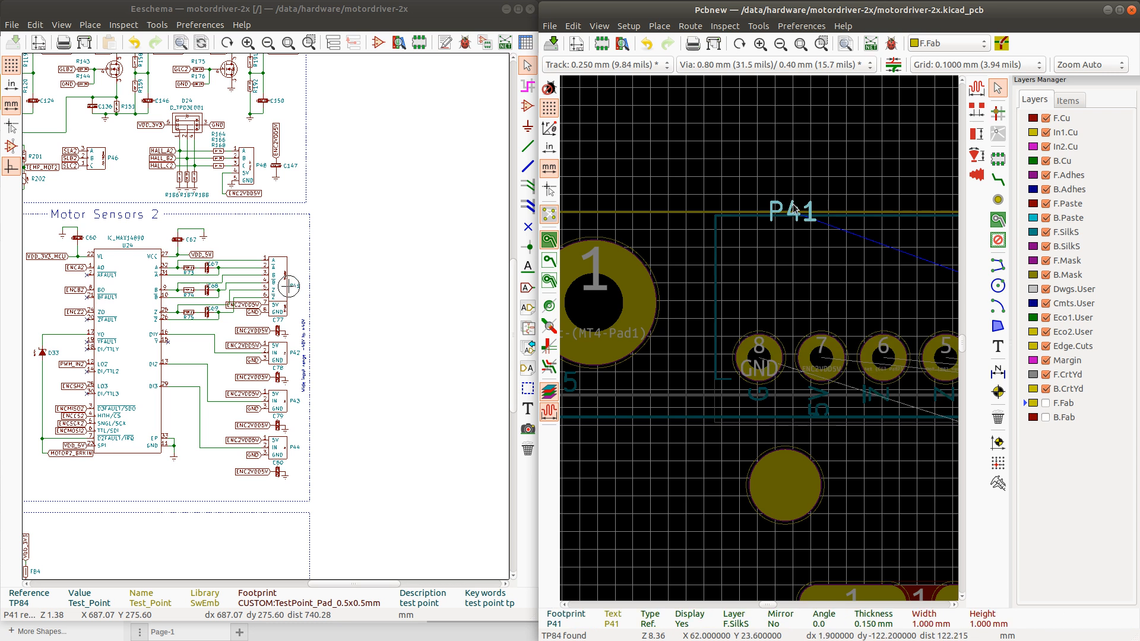
drag(794, 208, 702, 264)
key(r)
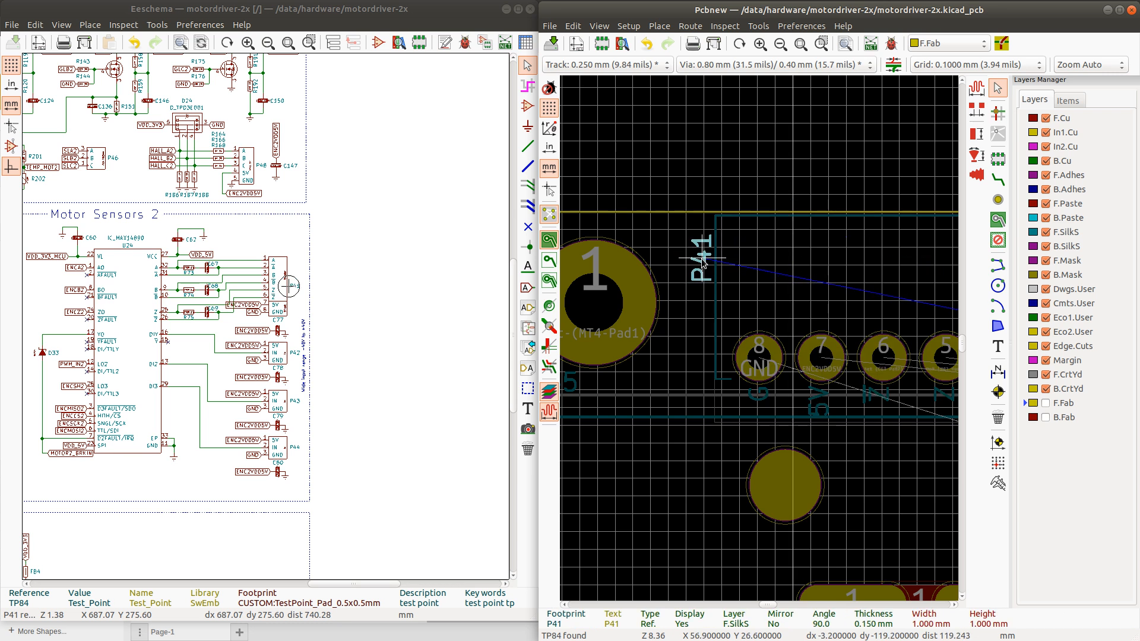
scroll(702, 264, down, 2)
scroll(766, 346, down, 1)
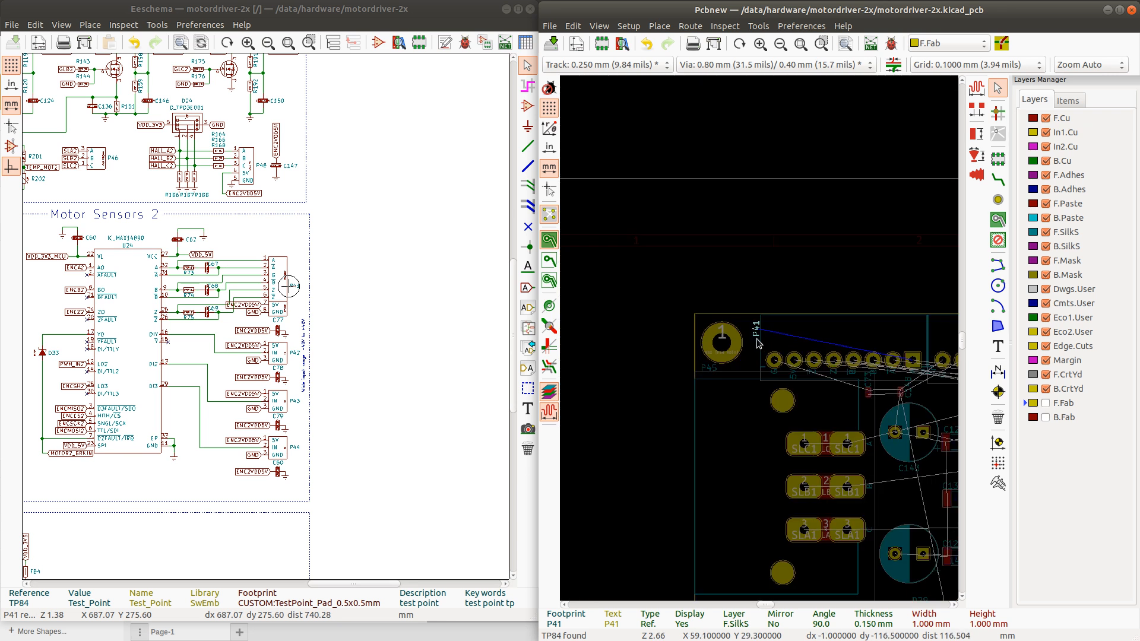
scroll(758, 331, up, 3)
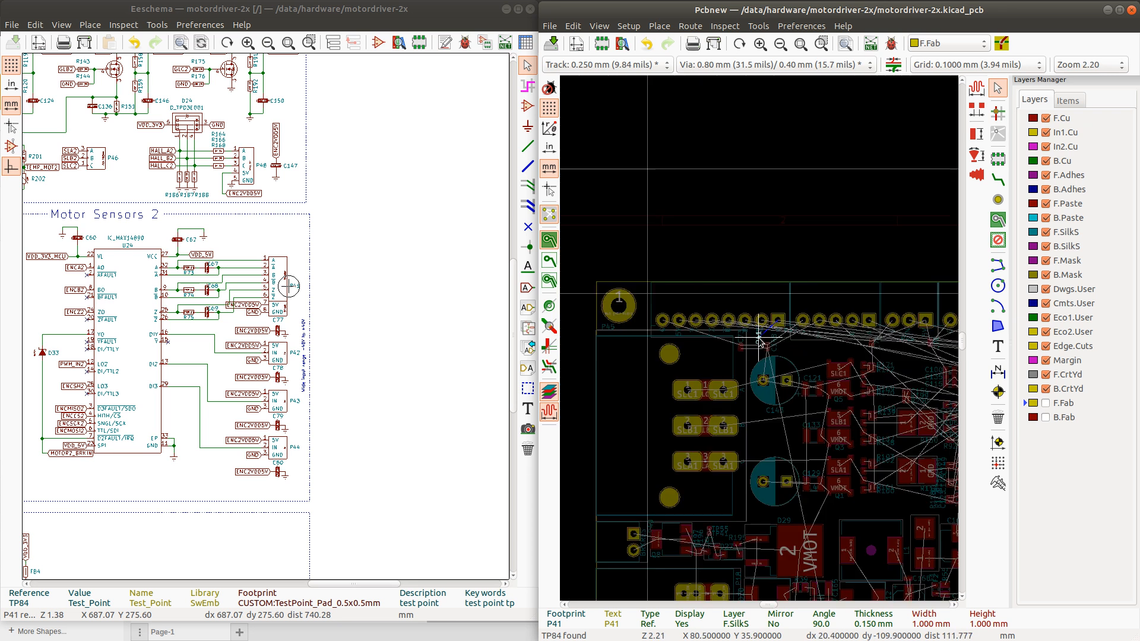
key(r)
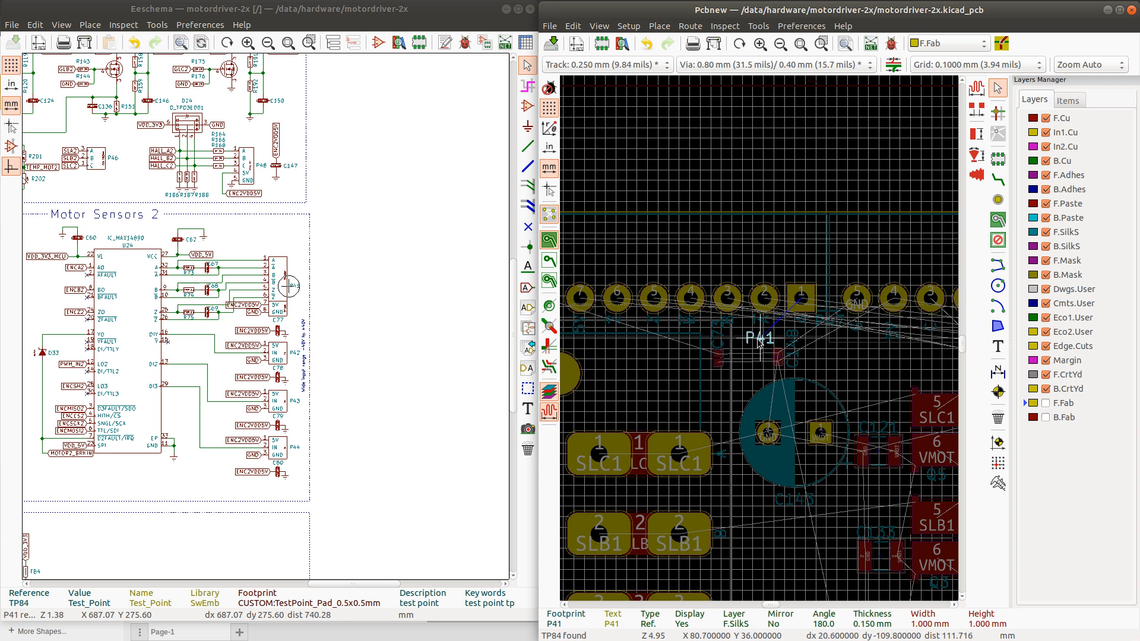
scroll(766, 338, down, 3)
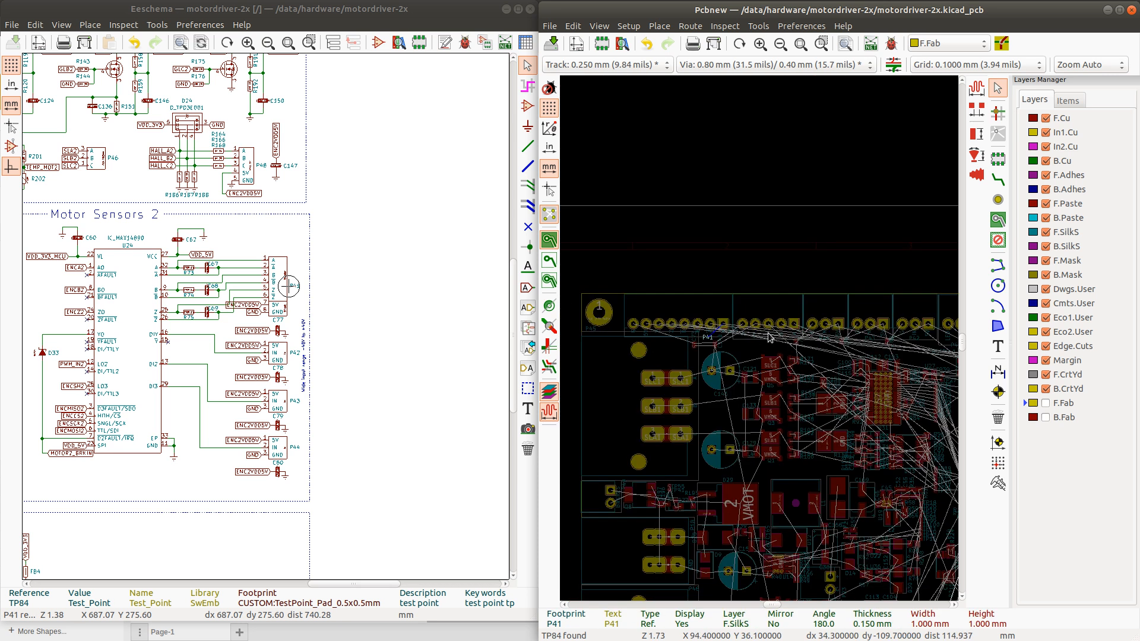
Move P47's reference text to the free area below its pin labels, to the right of C148's text
scroll(770, 337, up, 4)
scroll(760, 343, up, 4)
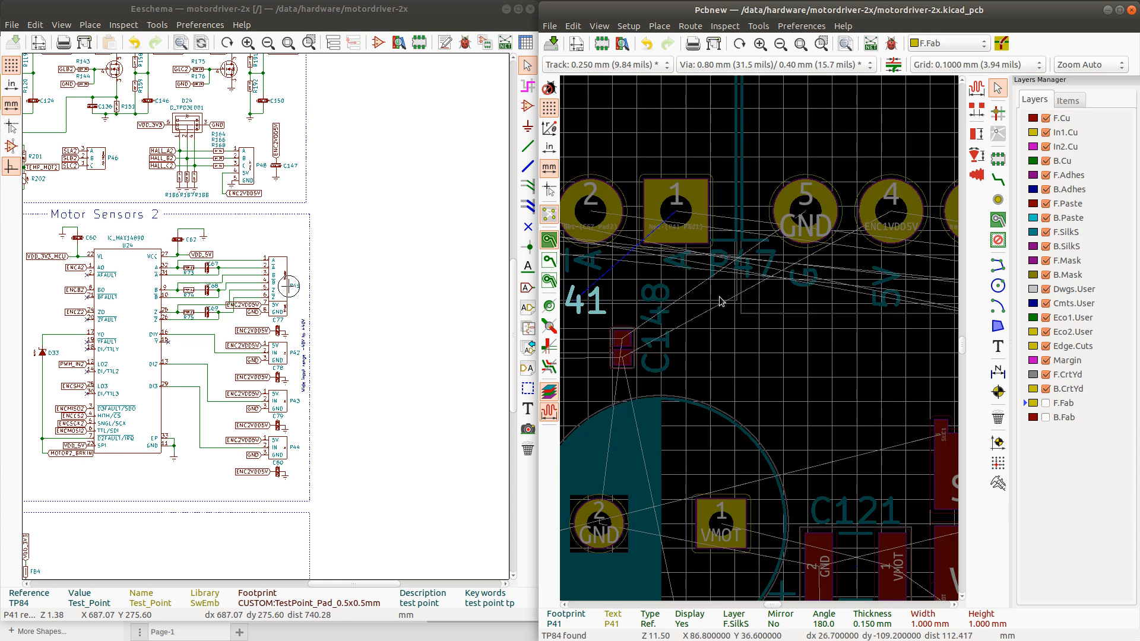
click(753, 274)
key(m)
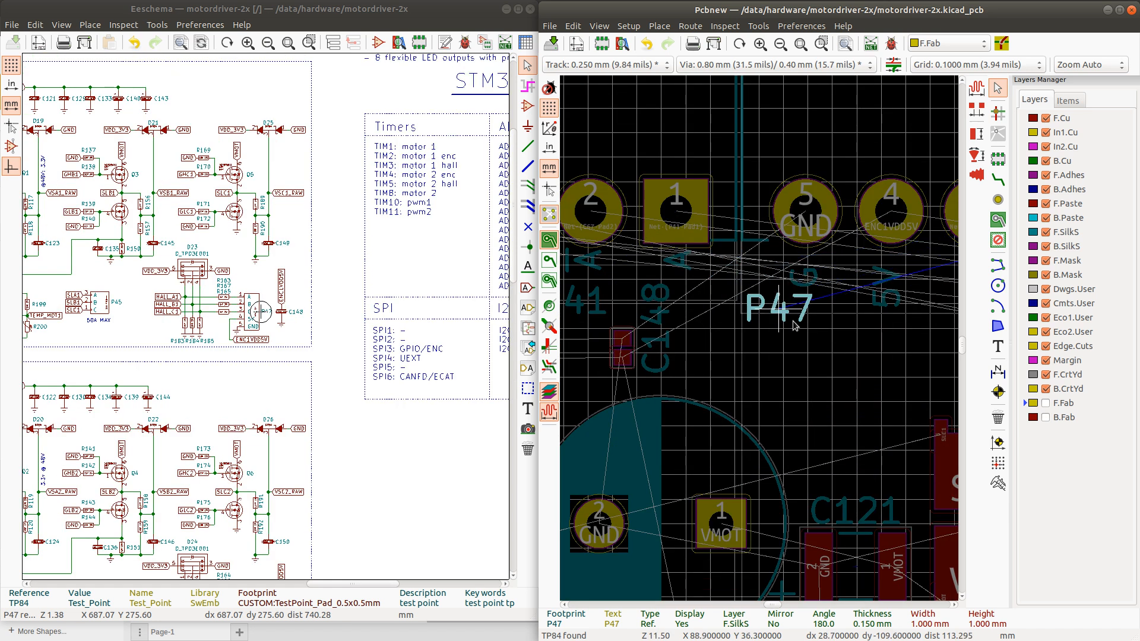
click(789, 318)
scroll(790, 318, down, 1)
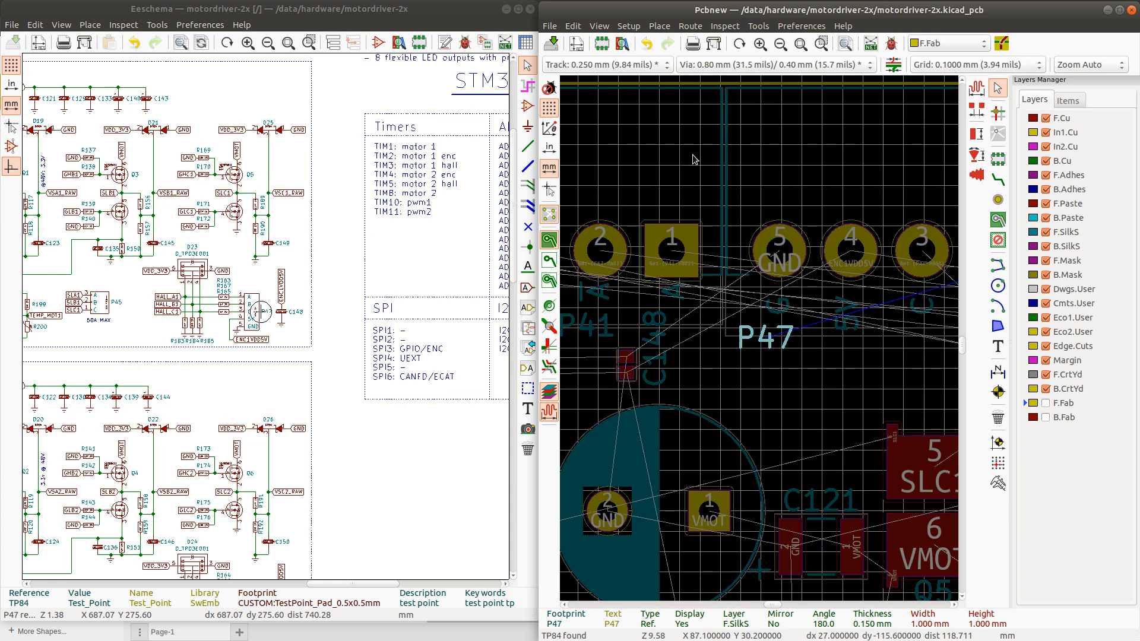
Save the board and examine the connector arrangement from several angles in the 3D viewer
key(ctrl+s)
click(599, 26)
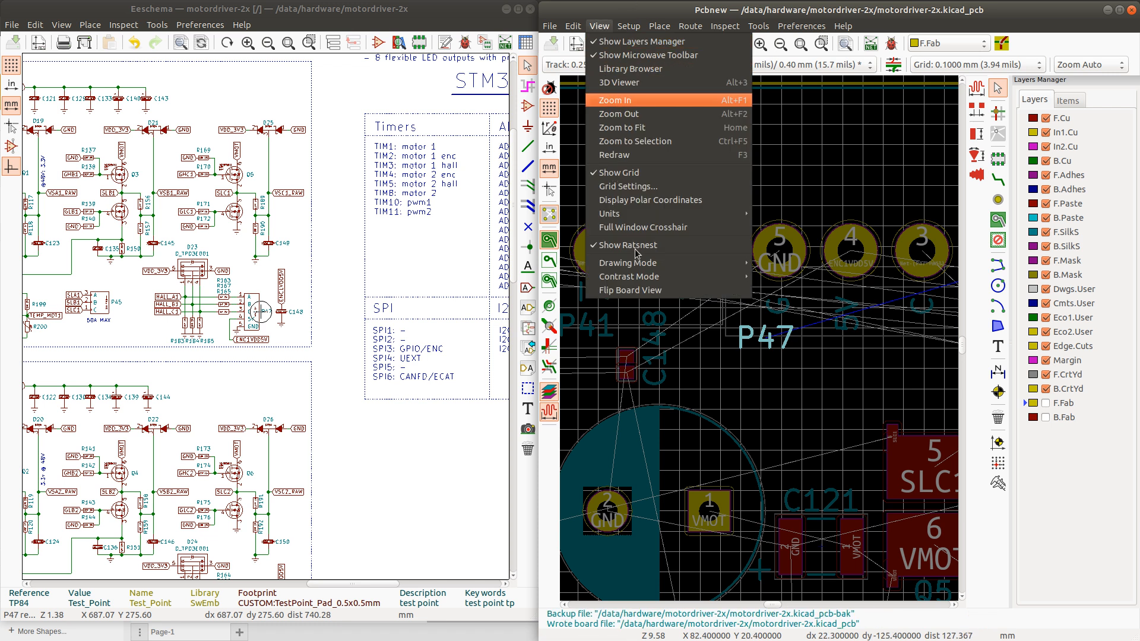
click(630, 84)
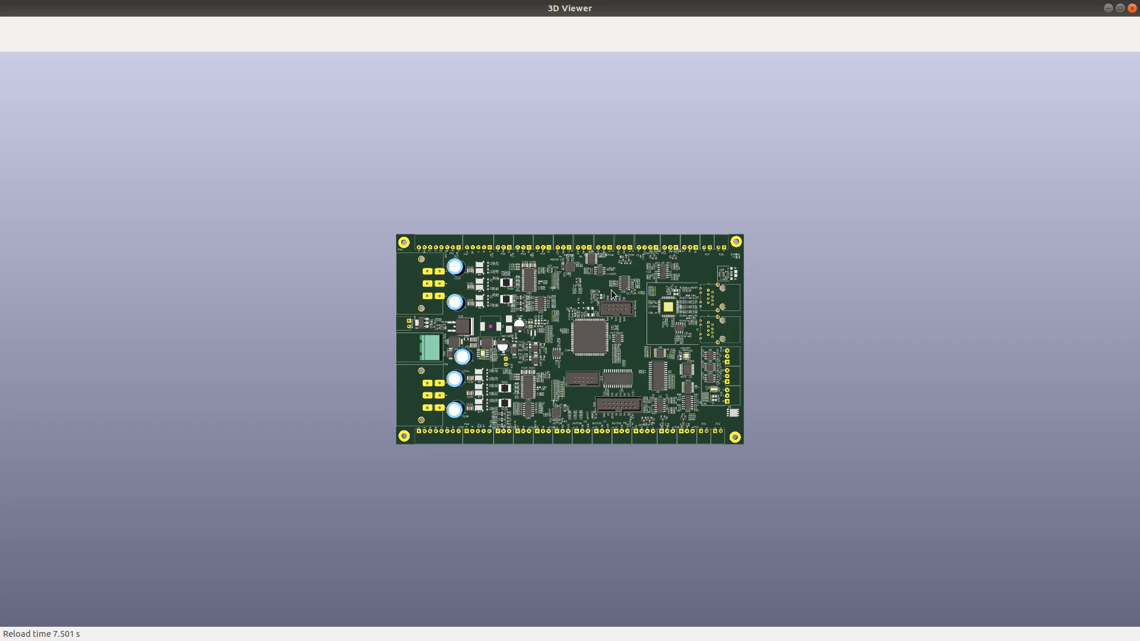
drag(597, 355, 638, 349)
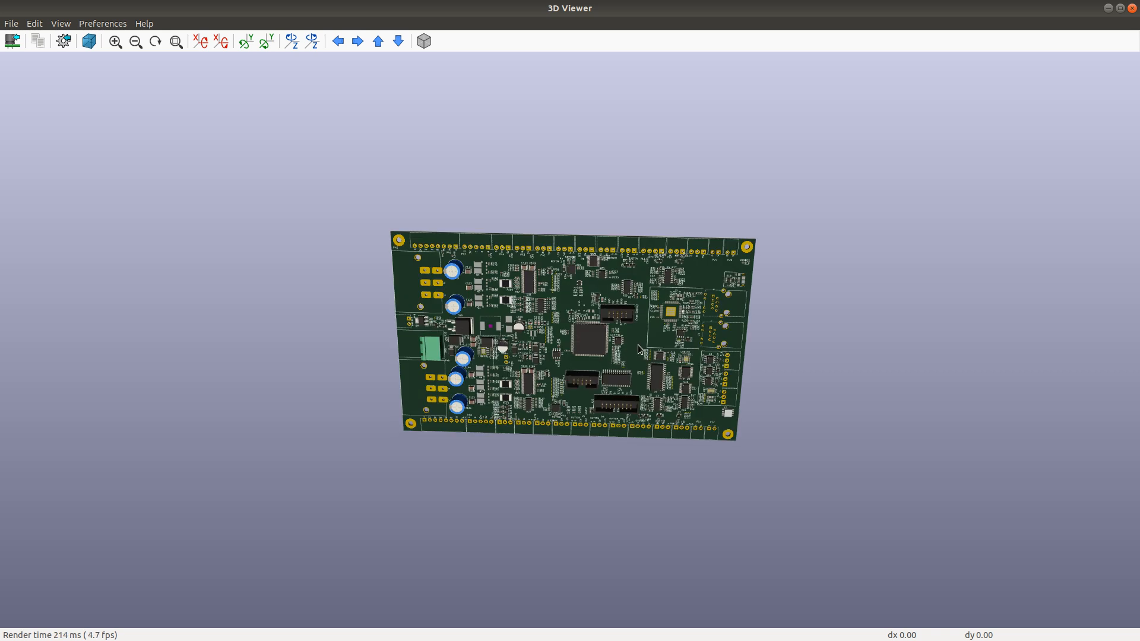
drag(569, 400, 742, 445)
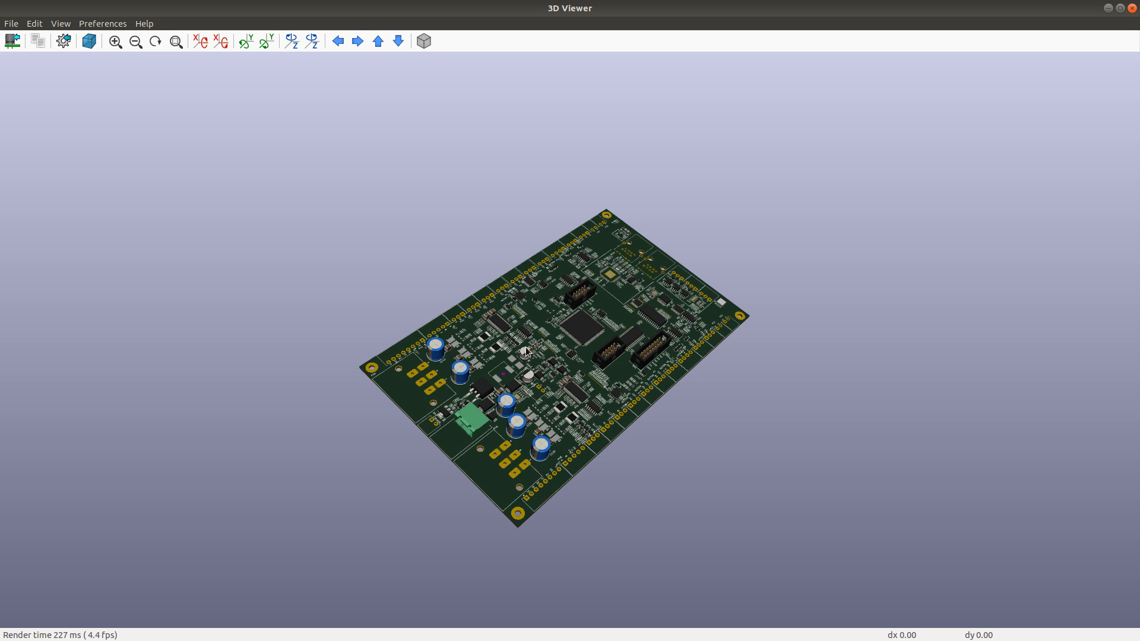
drag(526, 430, 545, 328)
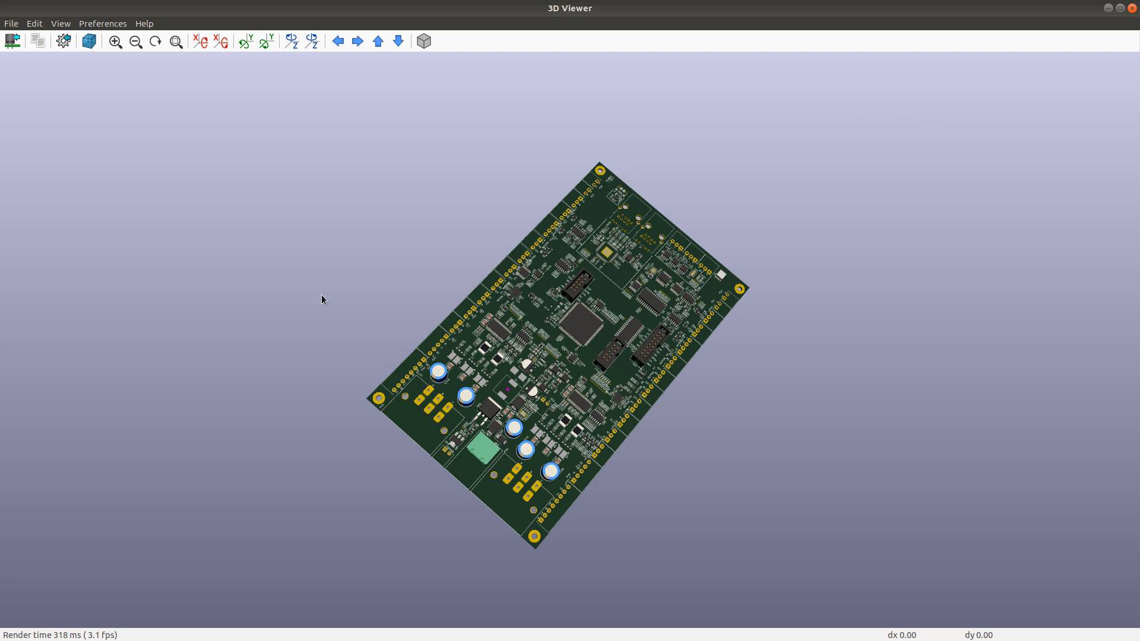
click(1133, 8)
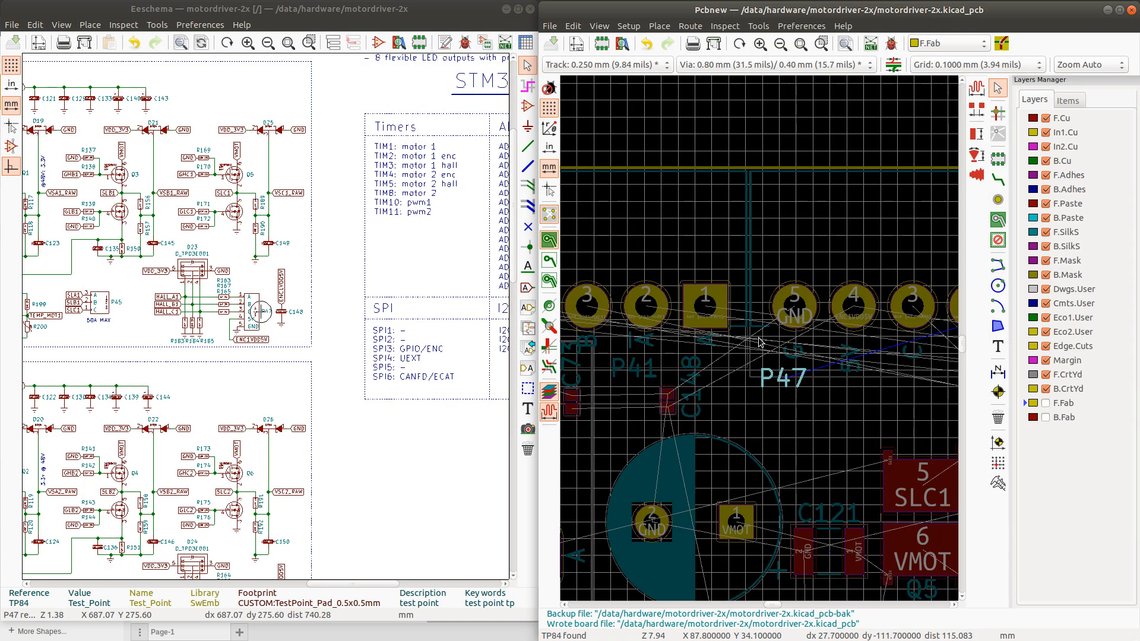
Move the block with the two RJ45 jacks and their controller circuitry outward to the board's right edge
scroll(759, 341, down, 10)
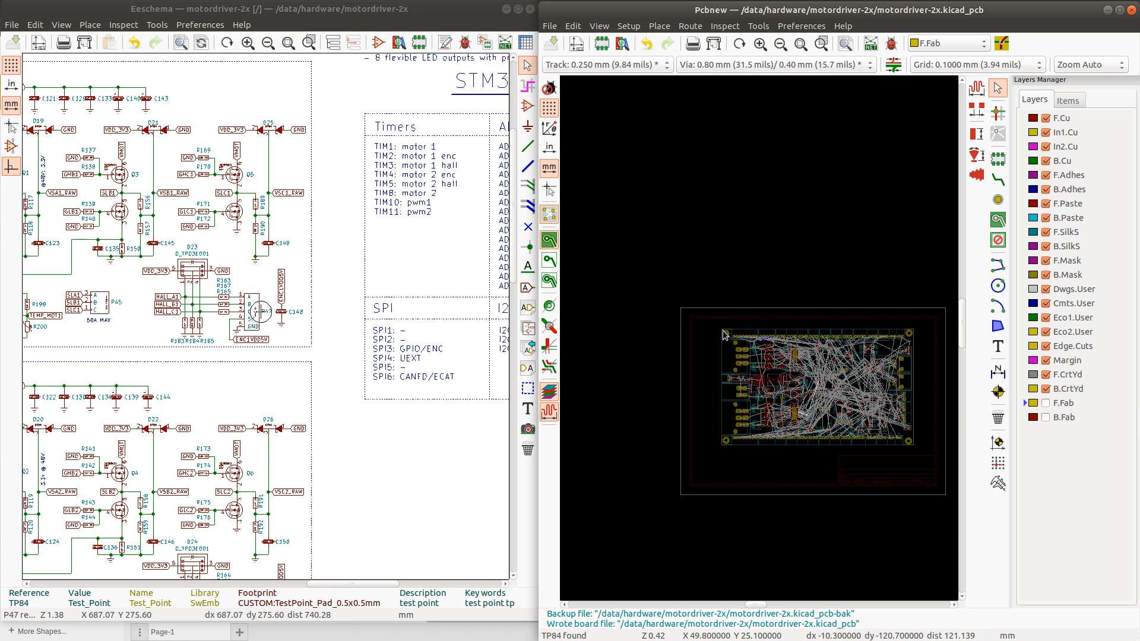
scroll(911, 410, up, 5)
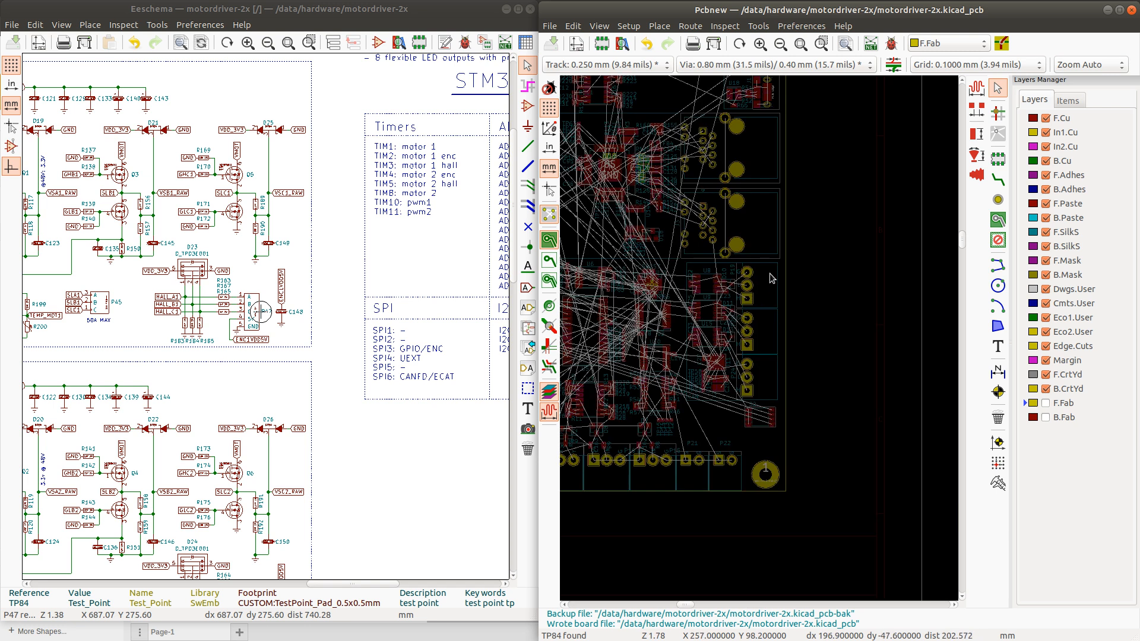
scroll(771, 279, down, 1)
click(585, 212)
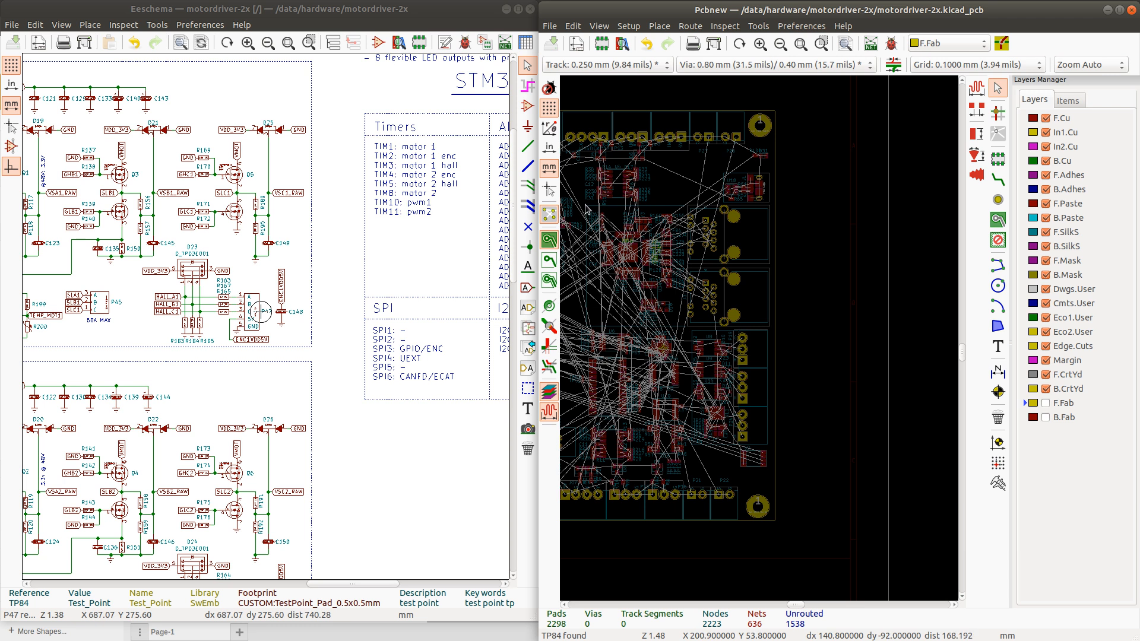
mouse_move(588, 205)
mouse_down()
mouse_move(663, 269)
mouse_move(777, 331)
mouse_up()
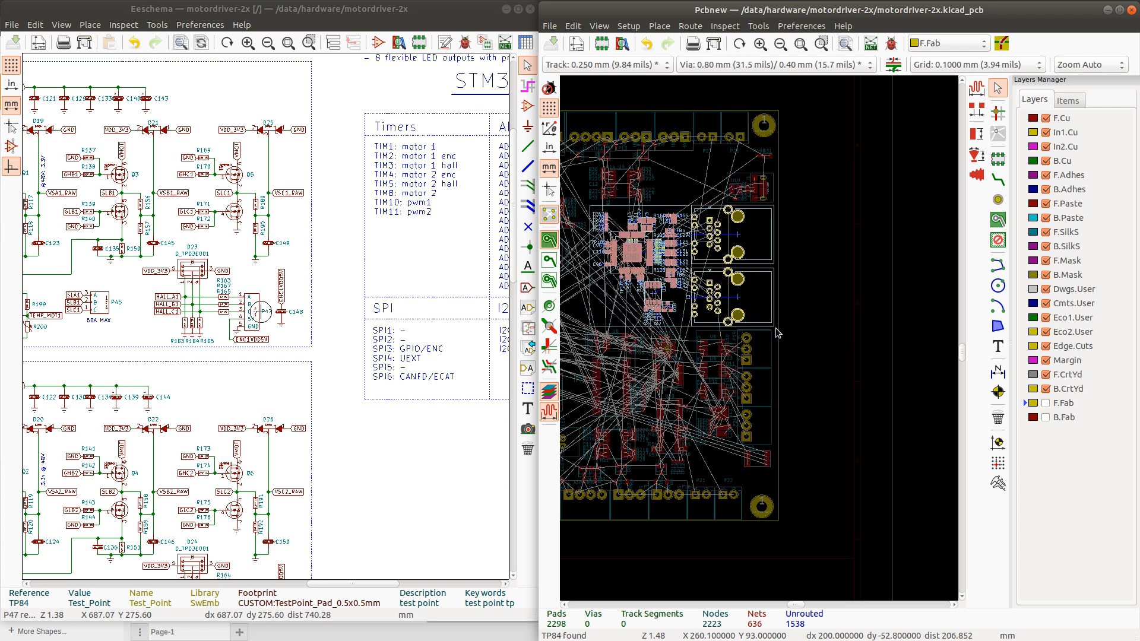
key(m)
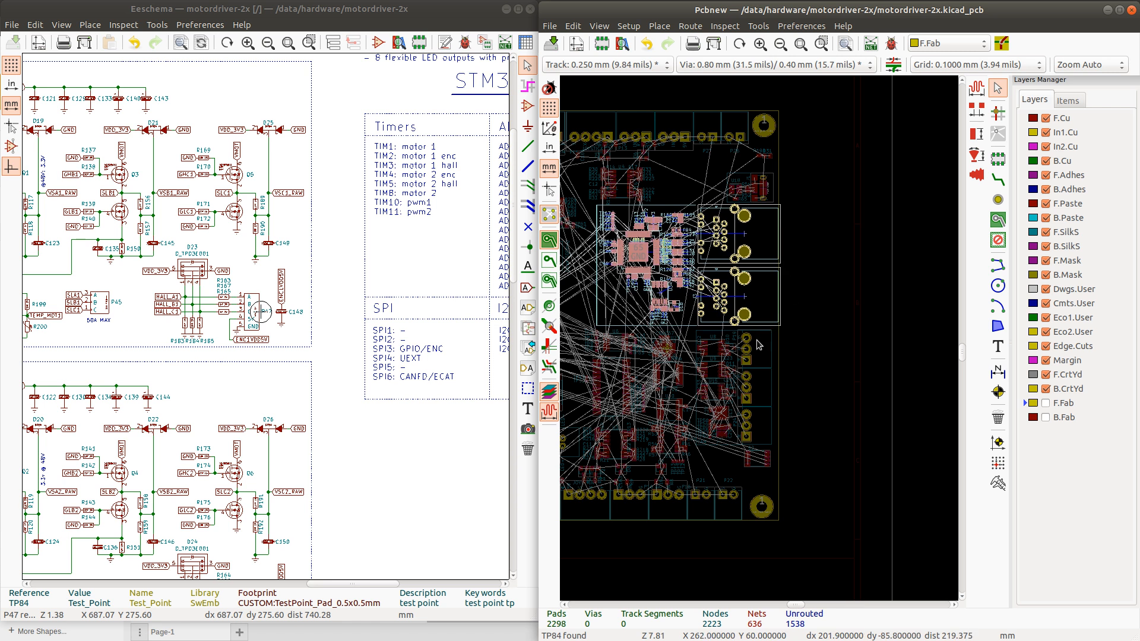
Move the USB block with J1, U18, R51, R52 and R65 outward to the board's right edge above the RJ45 jacks
scroll(789, 270, up, 5)
scroll(641, 196, down, 1)
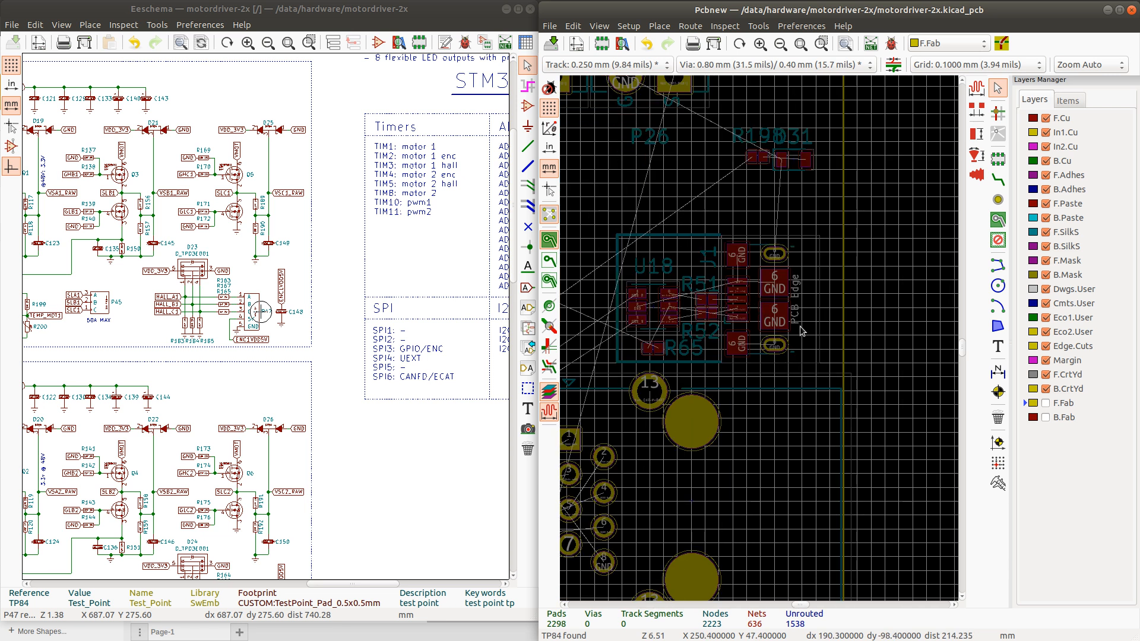
drag(606, 215, 833, 370)
drag(766, 339, 820, 341)
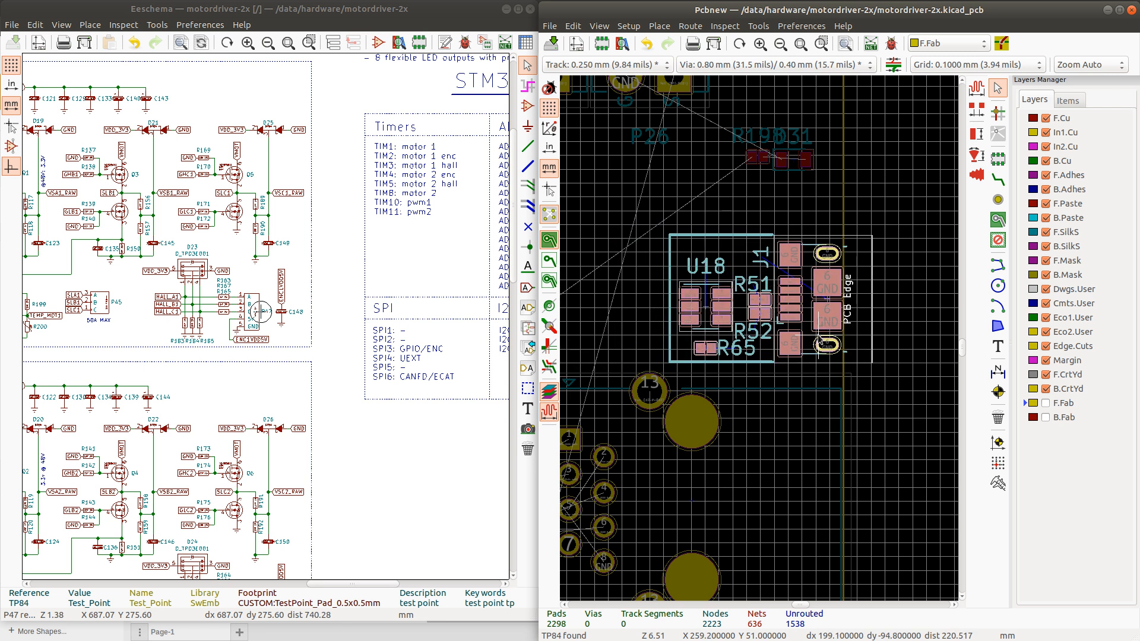
scroll(822, 341, down, 2)
scroll(825, 342, up, 4)
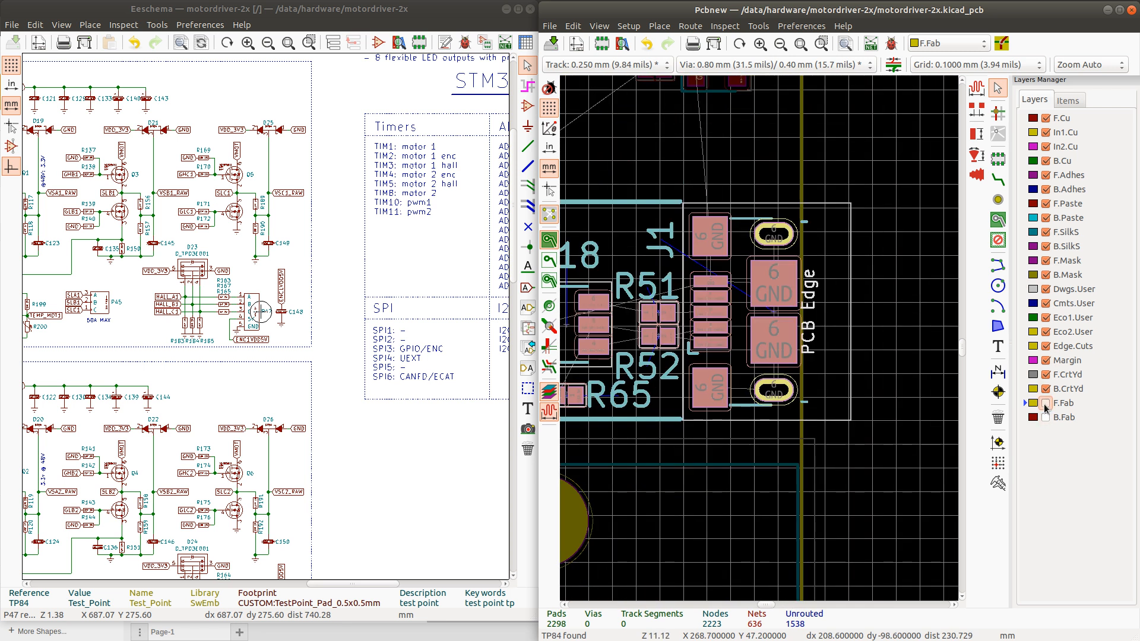
Align J1's PCB Edge mark with the board outline, showing the F.Fab layer as a guide and hiding it again
click(1045, 403)
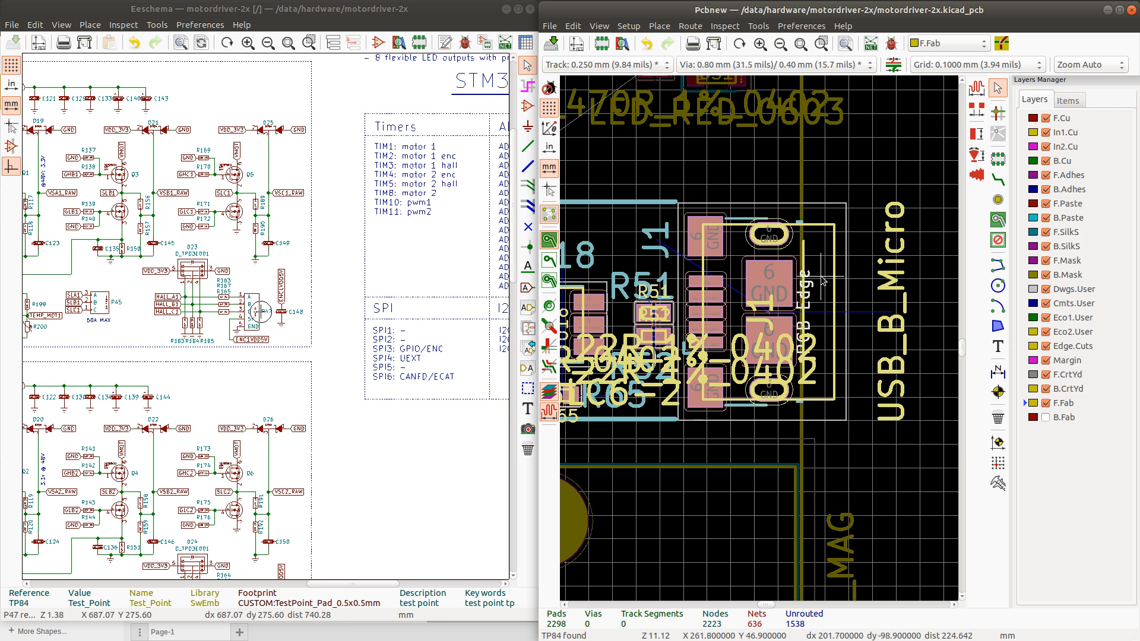
drag(823, 280, 818, 272)
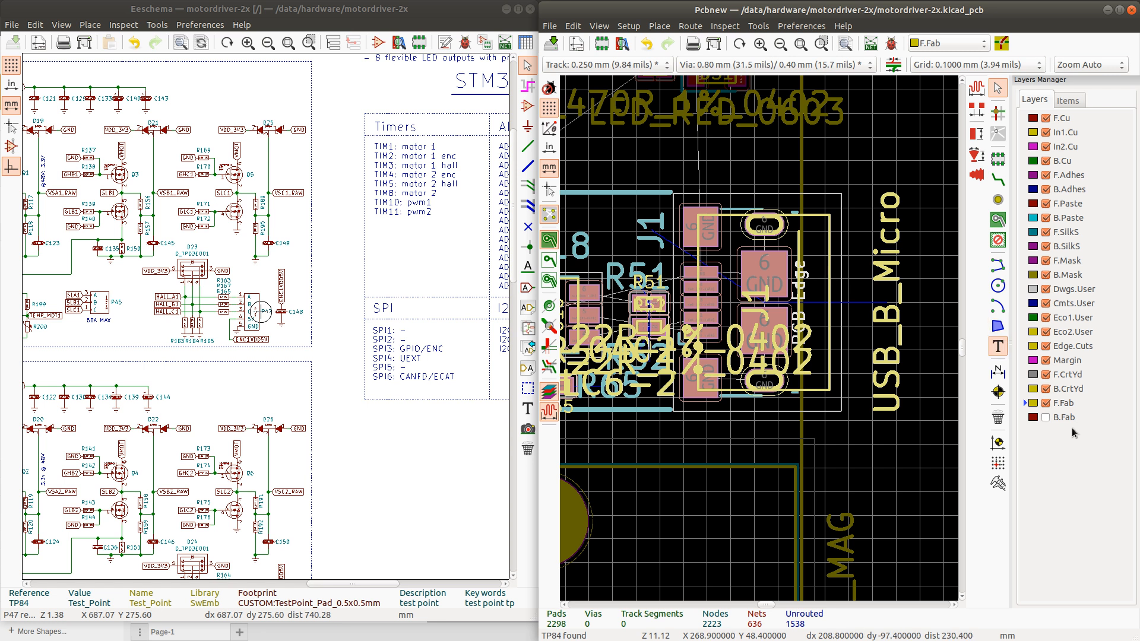
click(1046, 403)
scroll(760, 342, down, 8)
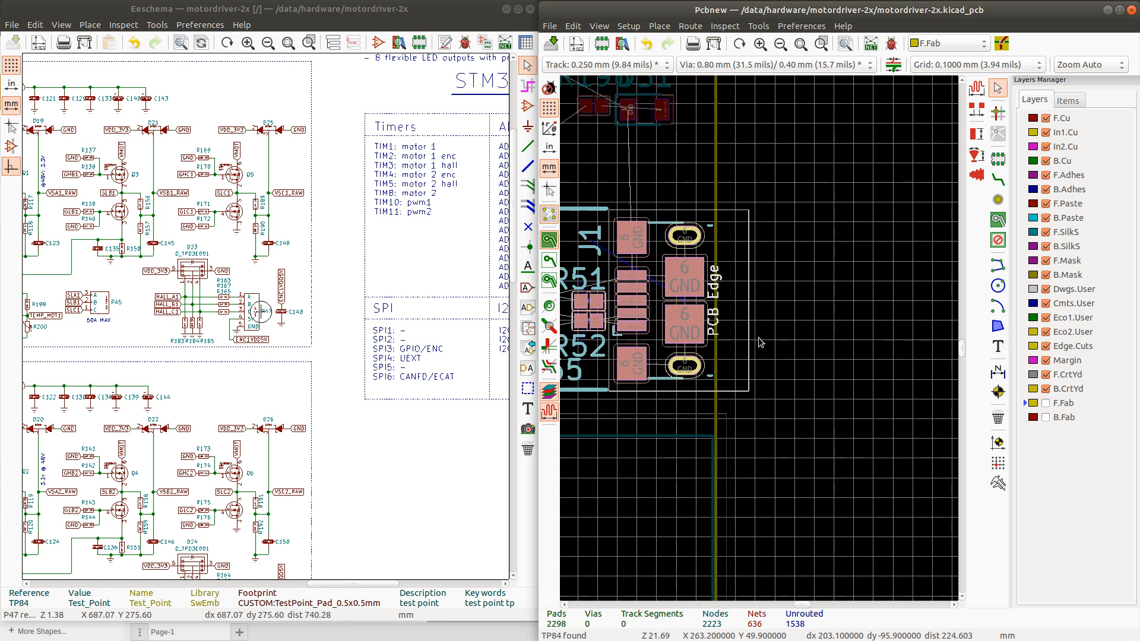
Move LED D31 close to the board's right edge above the USB block and rotate it by 180 degrees
scroll(759, 342, up, 6)
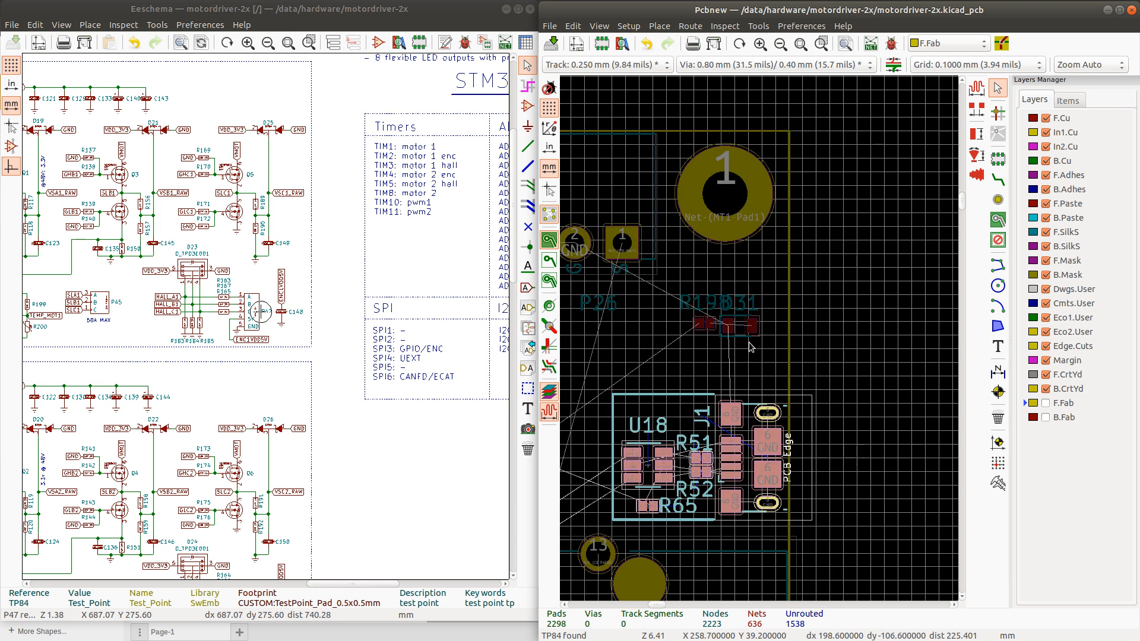
click(744, 329)
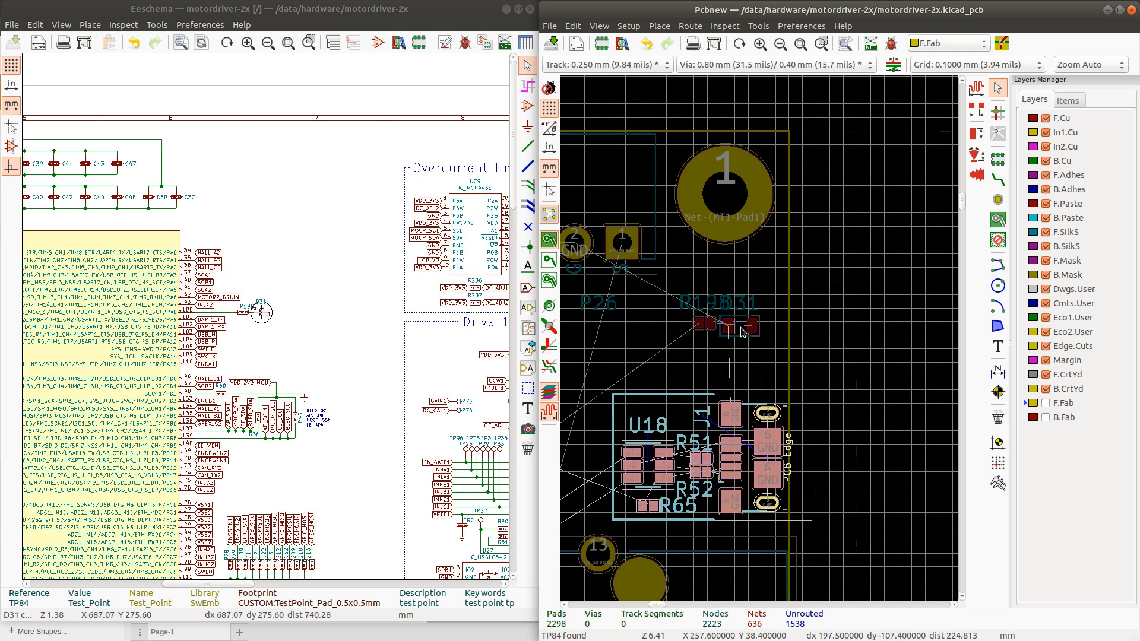
drag(743, 330, 763, 362)
key(r)
key(r)
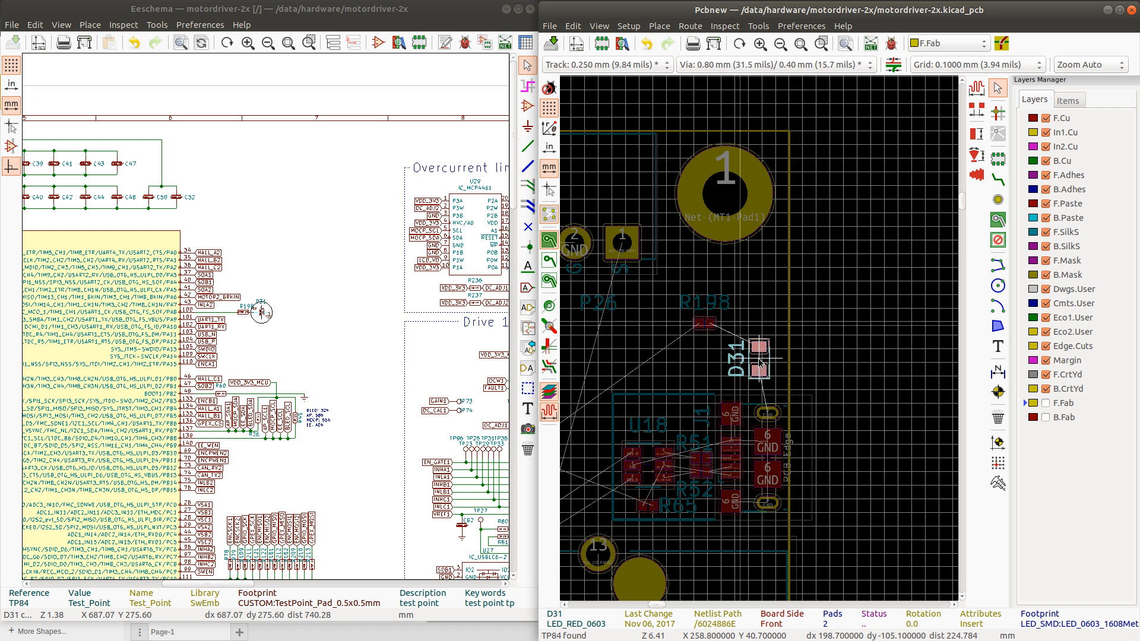
drag(759, 353, 758, 351)
Move resistor R198 beside LED D31 and place D31's reference text above the LED
click(706, 326)
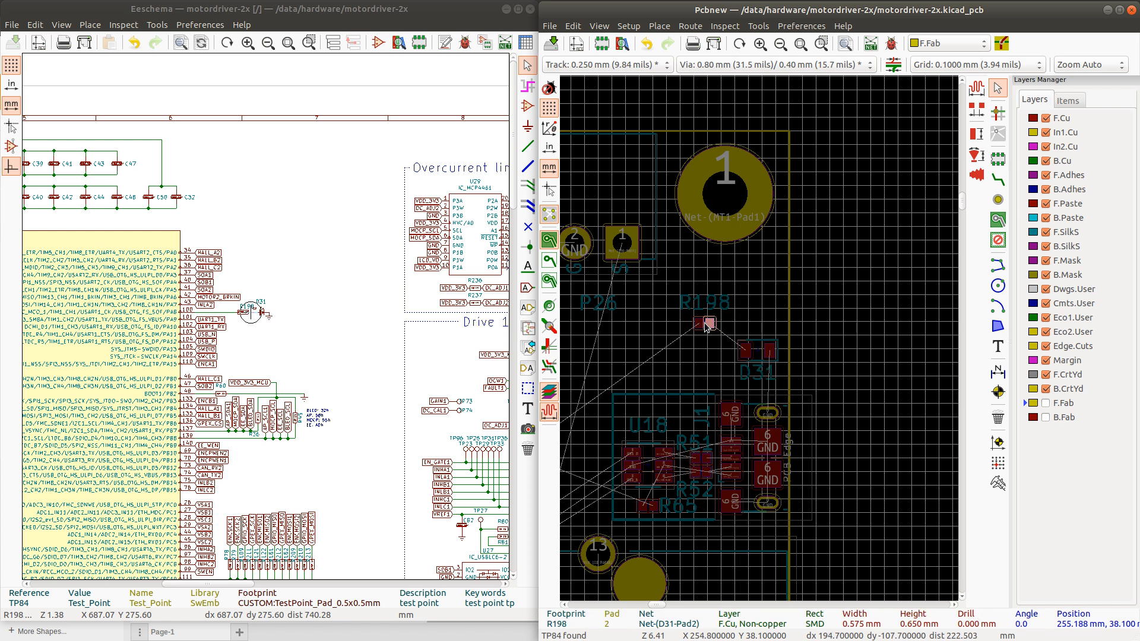
mouse_move(707, 326)
mouse_down()
mouse_move(719, 352)
mouse_move(684, 343)
mouse_move(706, 337)
mouse_up()
drag(763, 375, 757, 334)
Move the CAN block with connectors P19, P20 and P24 outward until its silkscreen outline meets the board's right edge
scroll(755, 350, down, 8)
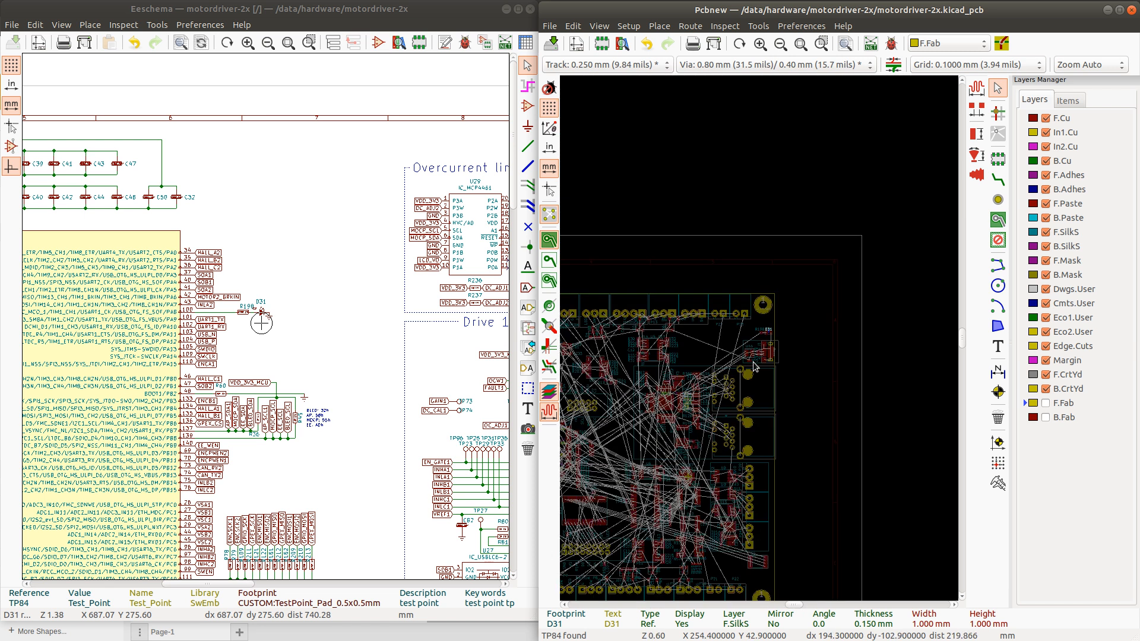
scroll(768, 312, up, 4)
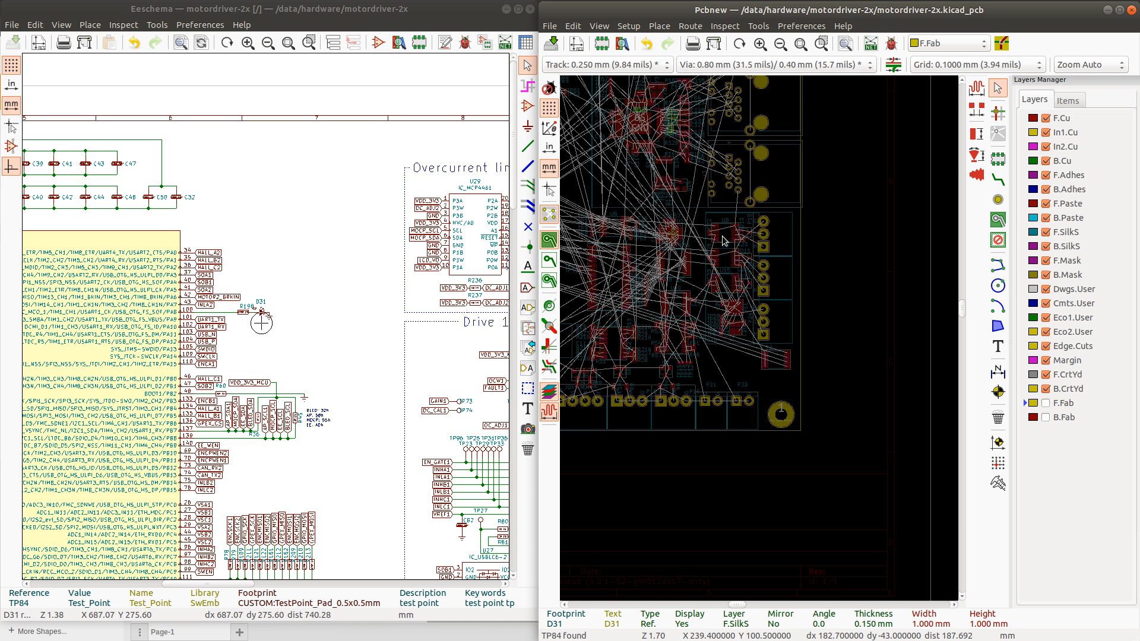
click(704, 221)
drag(702, 214, 797, 350)
scroll(778, 284, up, 3)
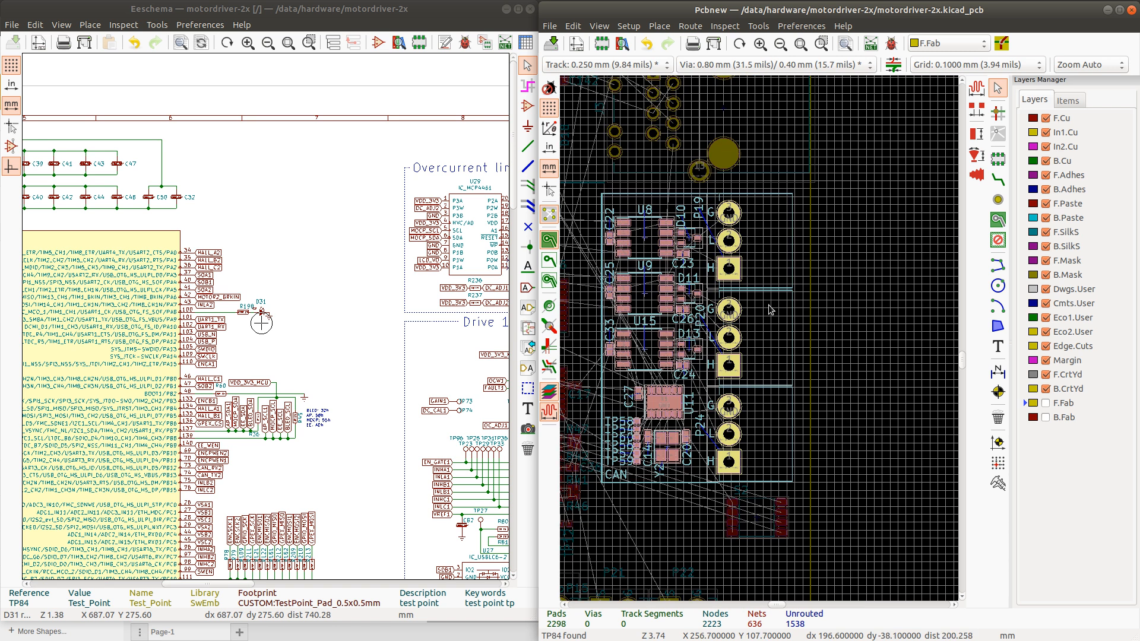
key(m)
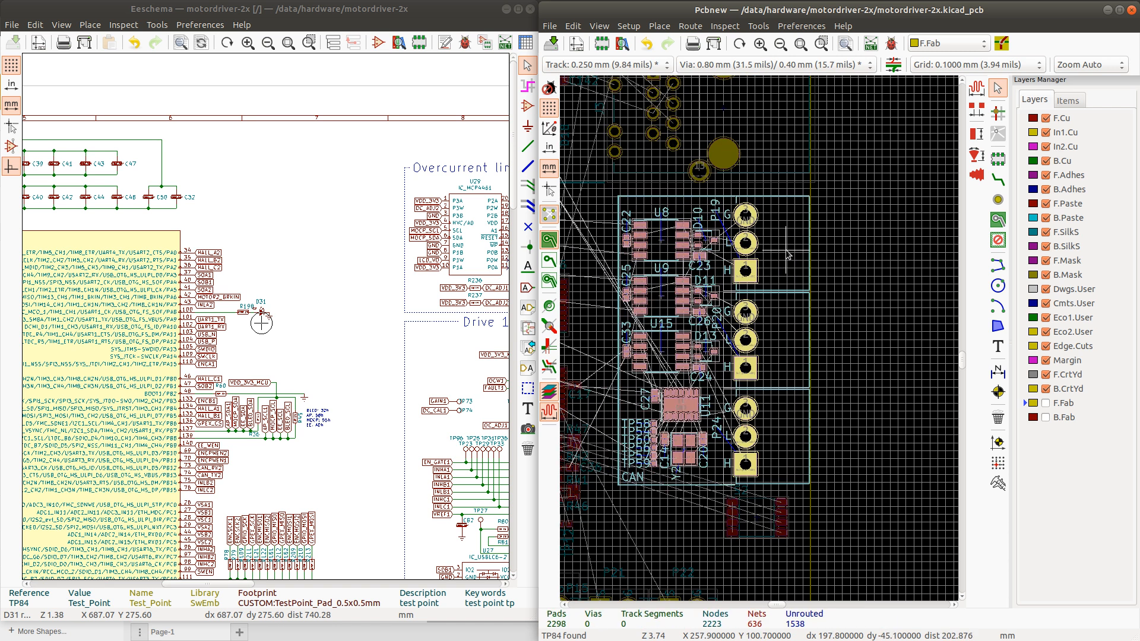
scroll(789, 254, up, 1)
scroll(761, 343, up, 3)
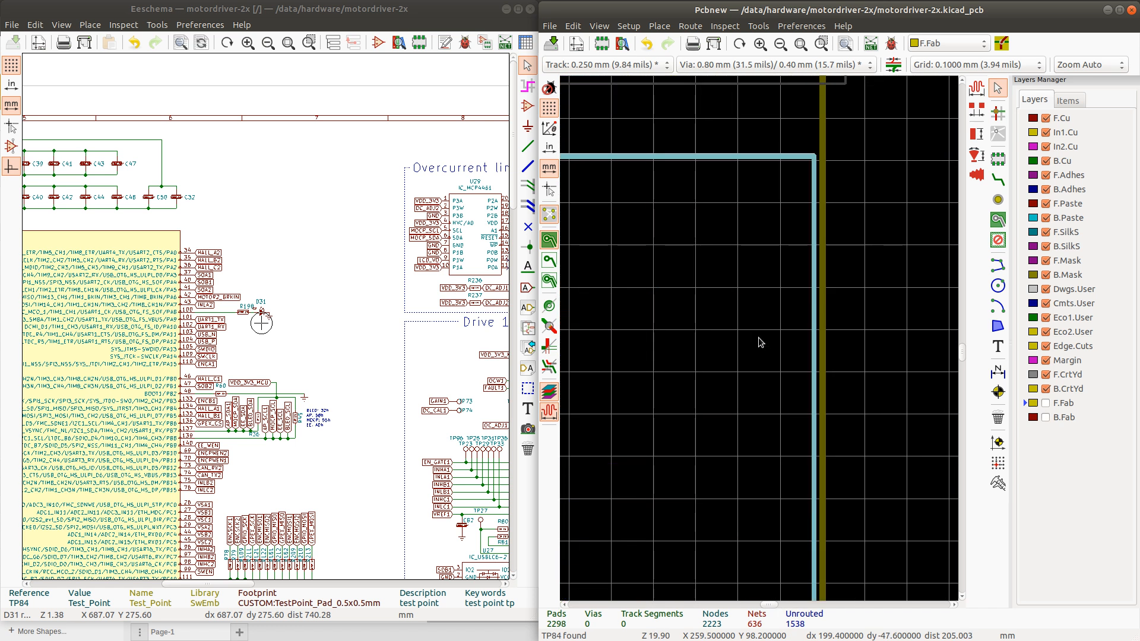
scroll(761, 343, down, 3)
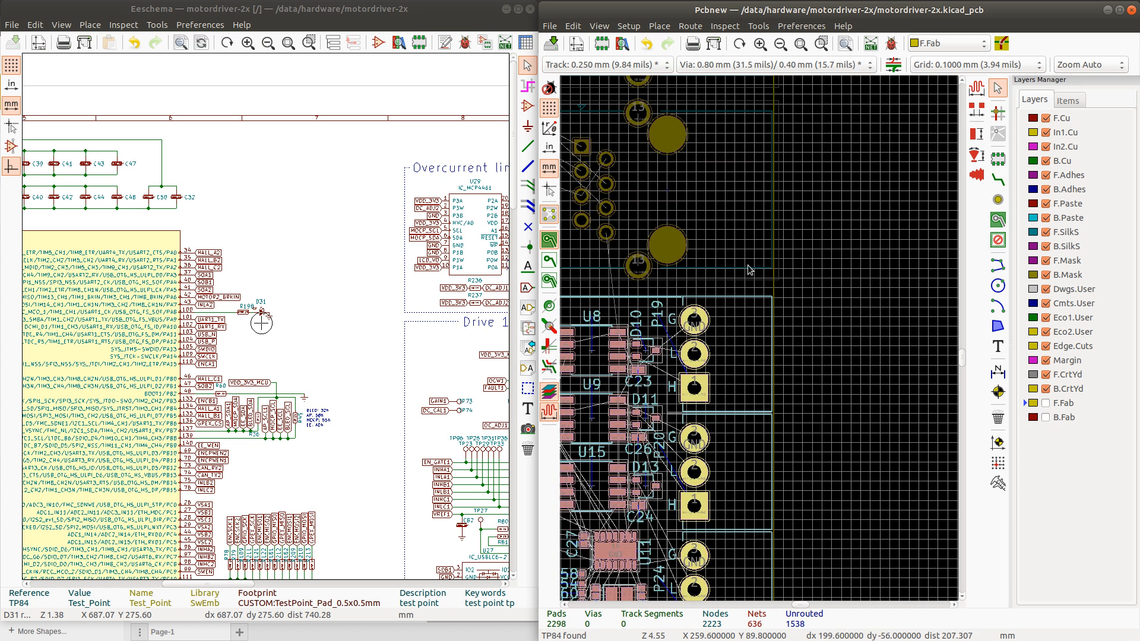
scroll(749, 271, down, 4)
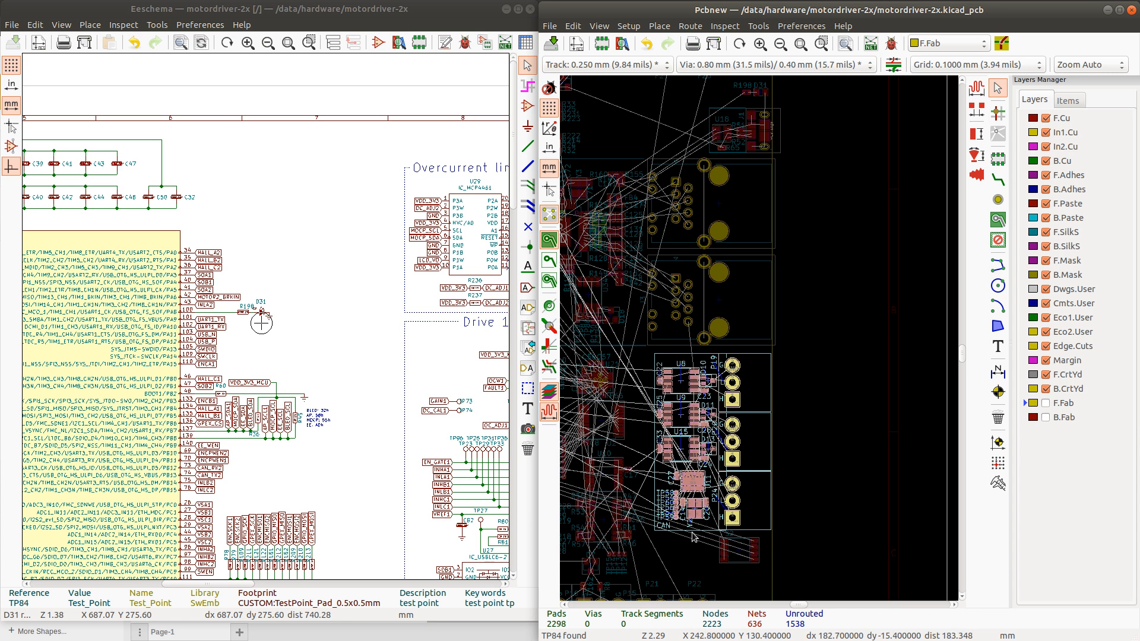
Move DIP switch S2 slightly closer to the board's right edge below the CAN block
click(735, 556)
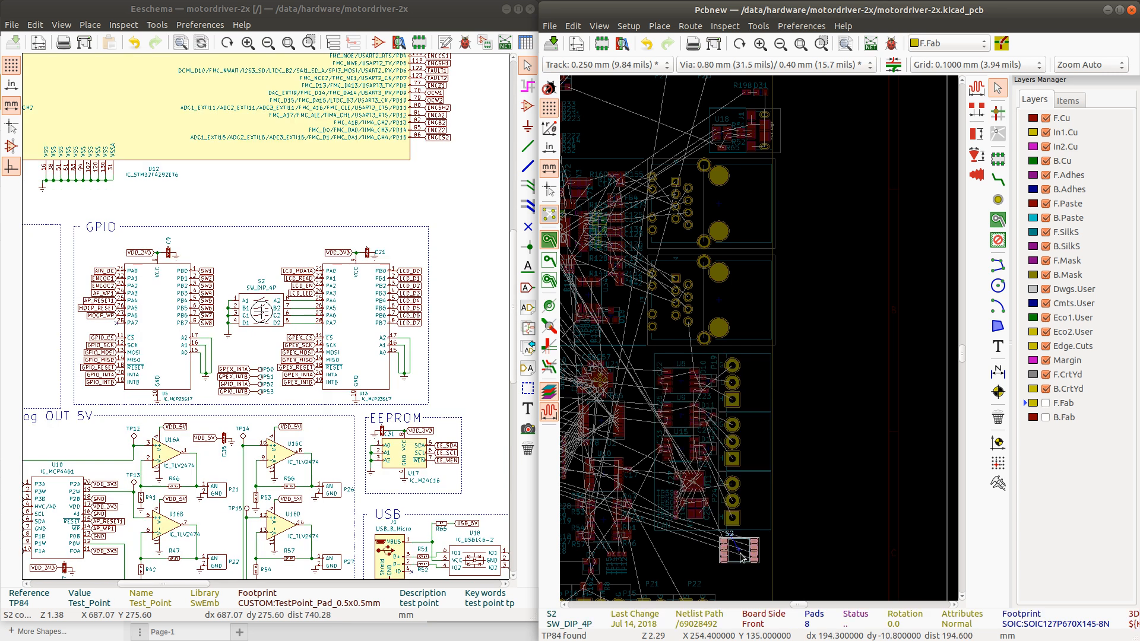
drag(741, 557, 742, 555)
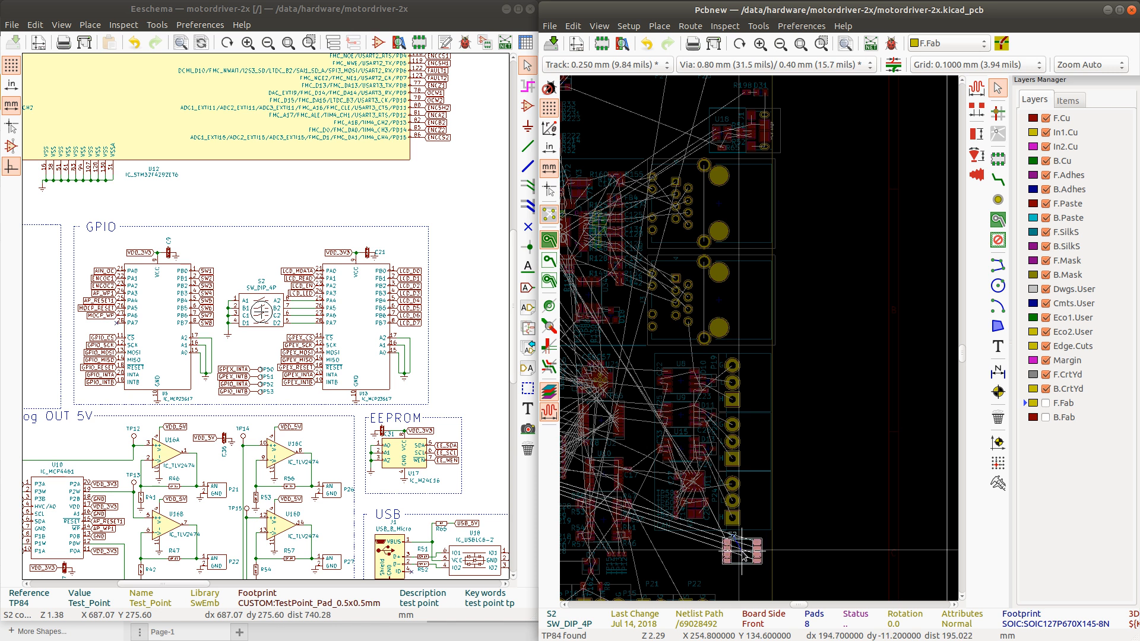
scroll(742, 554, down, 1)
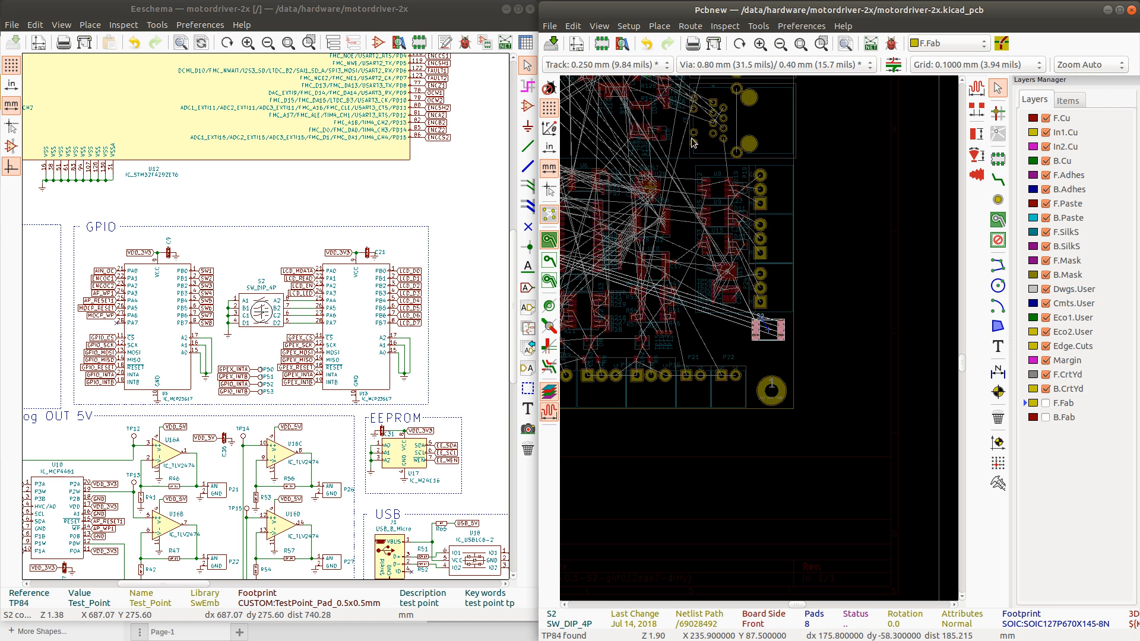
Examine the overall board placement and the area around GPIO expander U13 near the lower connector row
scroll(689, 226, up, 1)
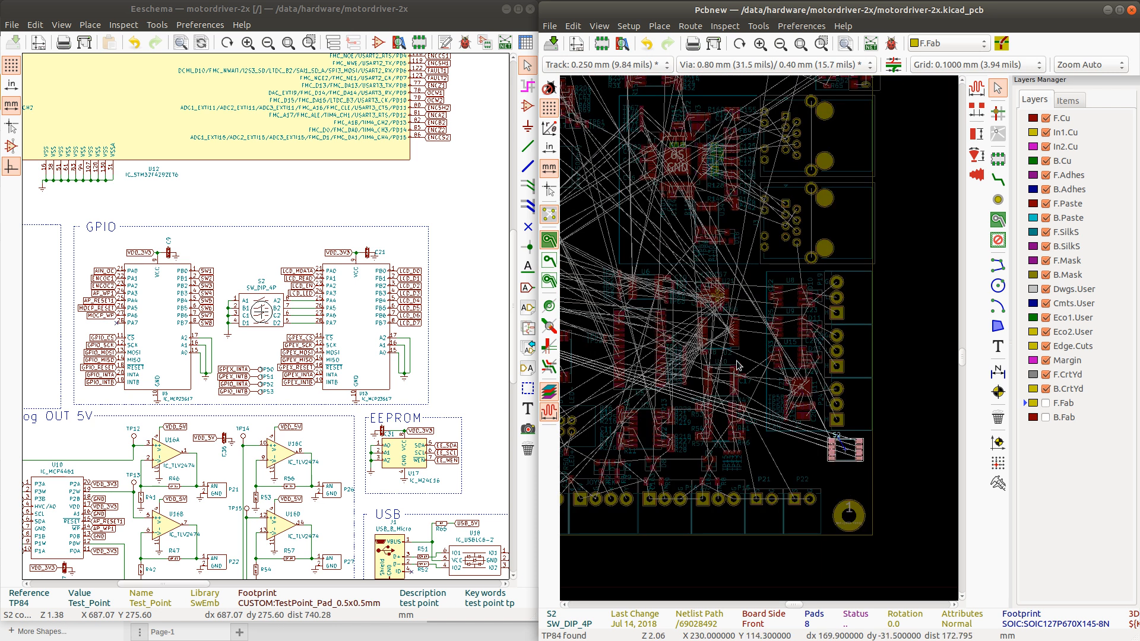
scroll(761, 343, down, 2)
scroll(744, 340, down, 4)
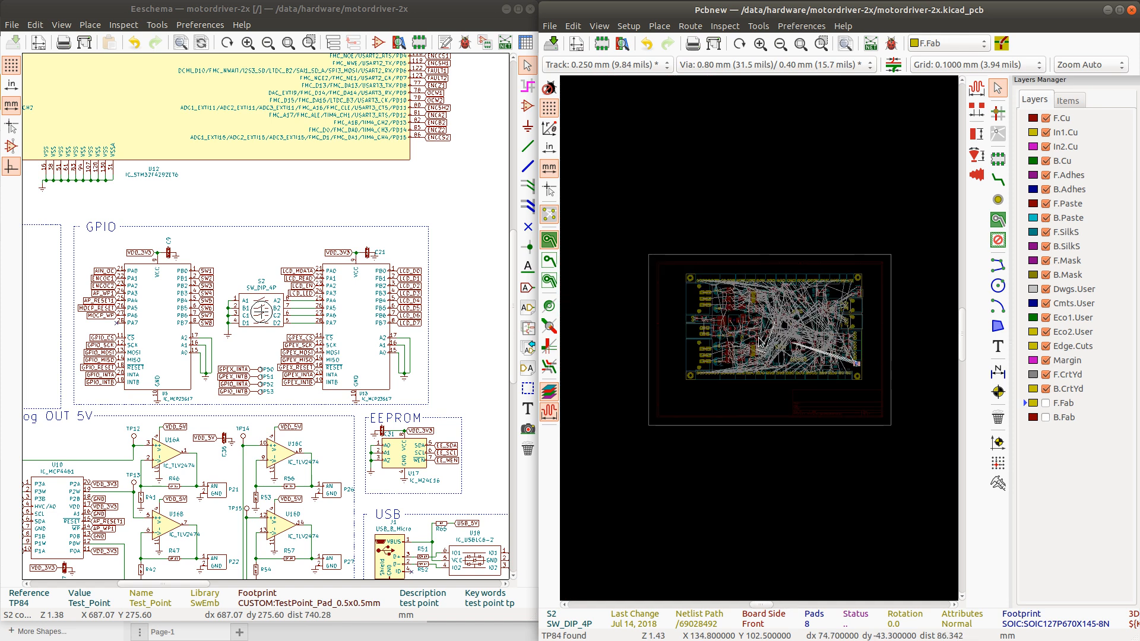
scroll(745, 341, up, 4)
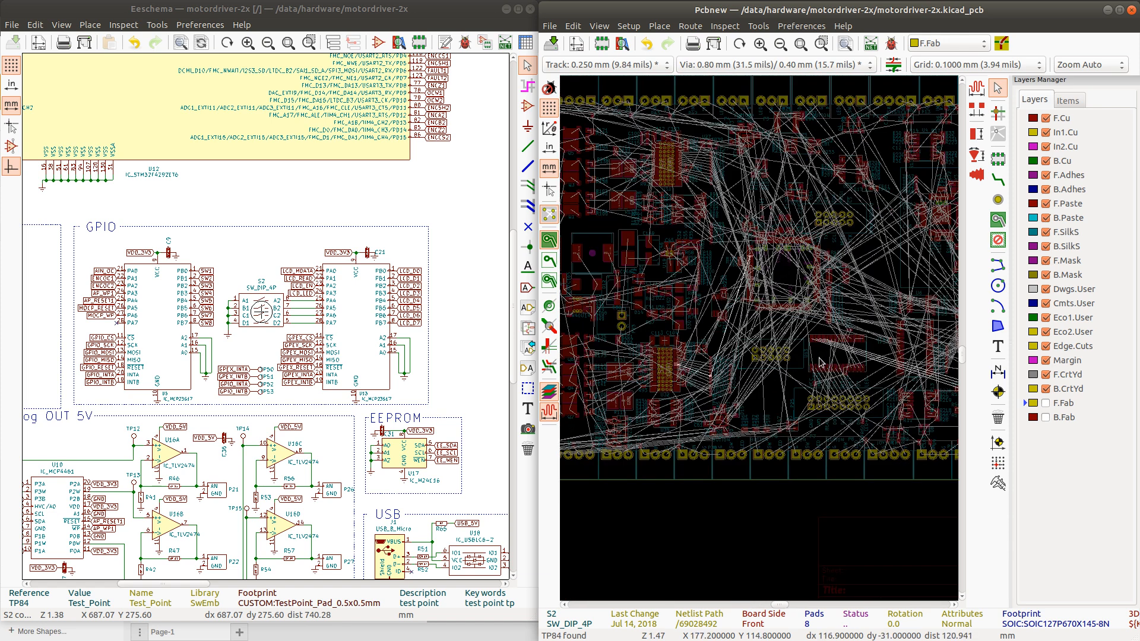
scroll(816, 358, down, 2)
scroll(736, 342, up, 3)
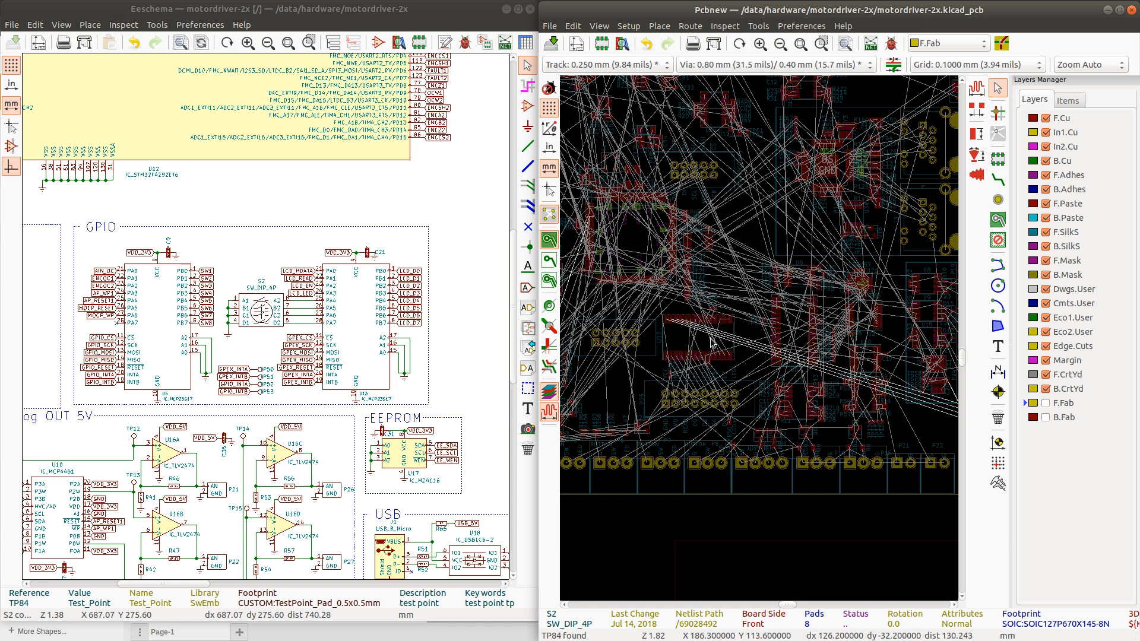
click(713, 342)
scroll(713, 341, up, 3)
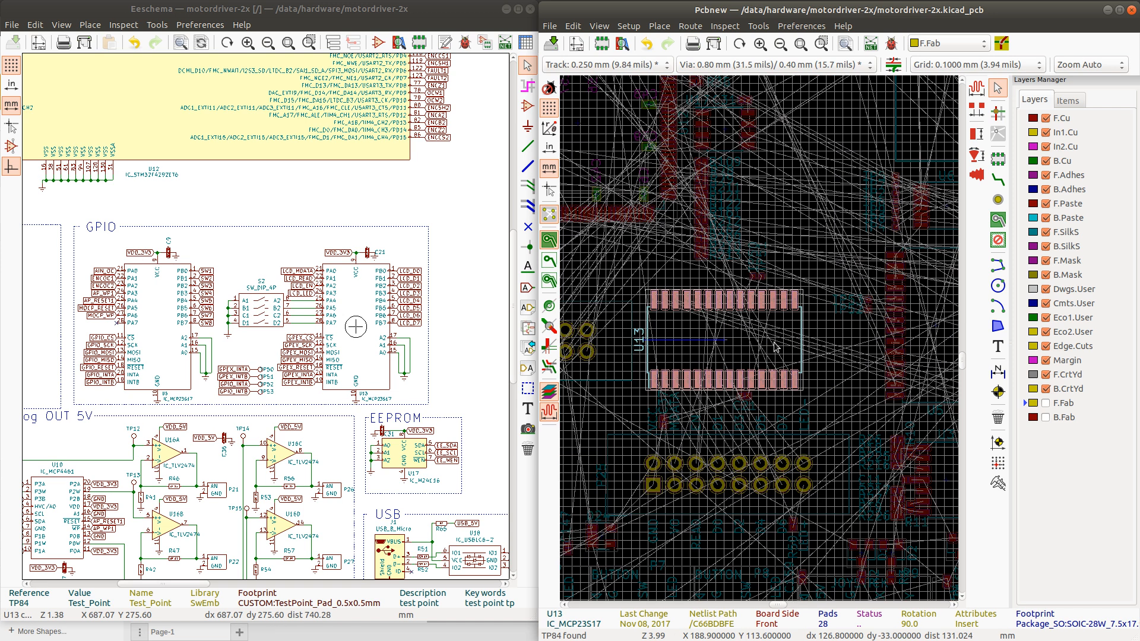
scroll(746, 340, down, 1)
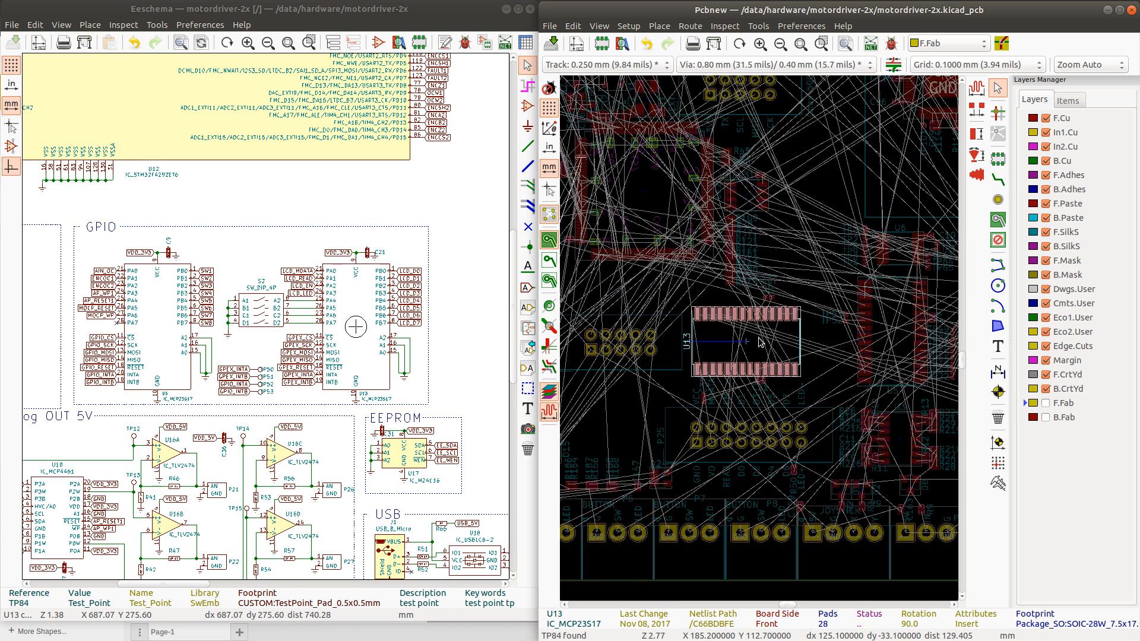
Move debug header P17 to the area between the microcontroller and the RJ45 controller block, and rotate it to 180 degrees
click(677, 343)
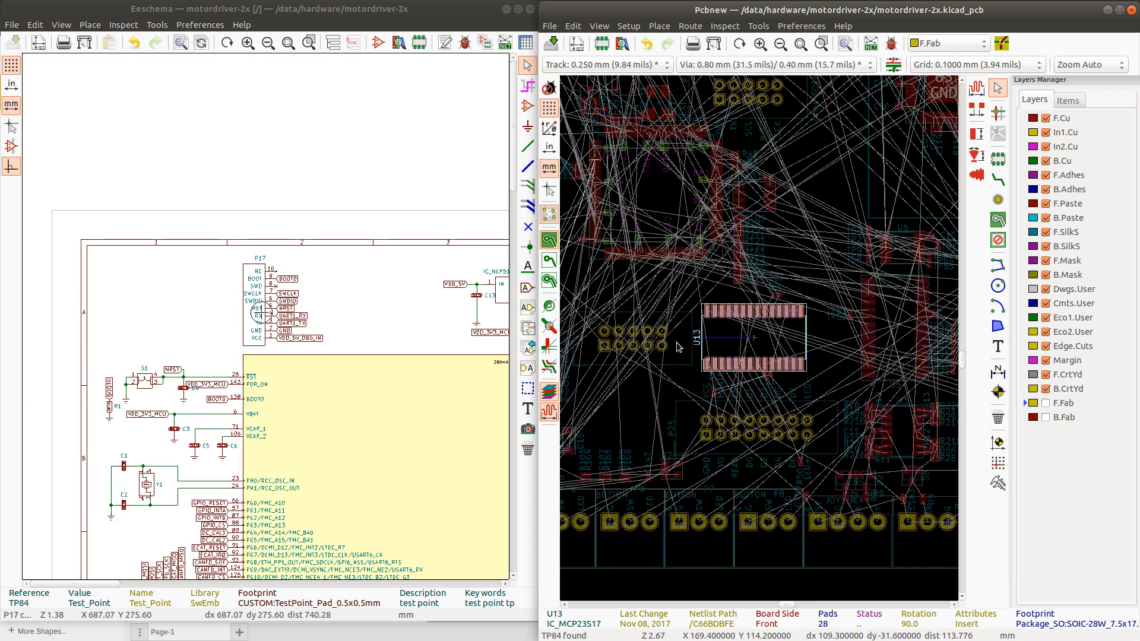
scroll(676, 343, down, 1)
key(m)
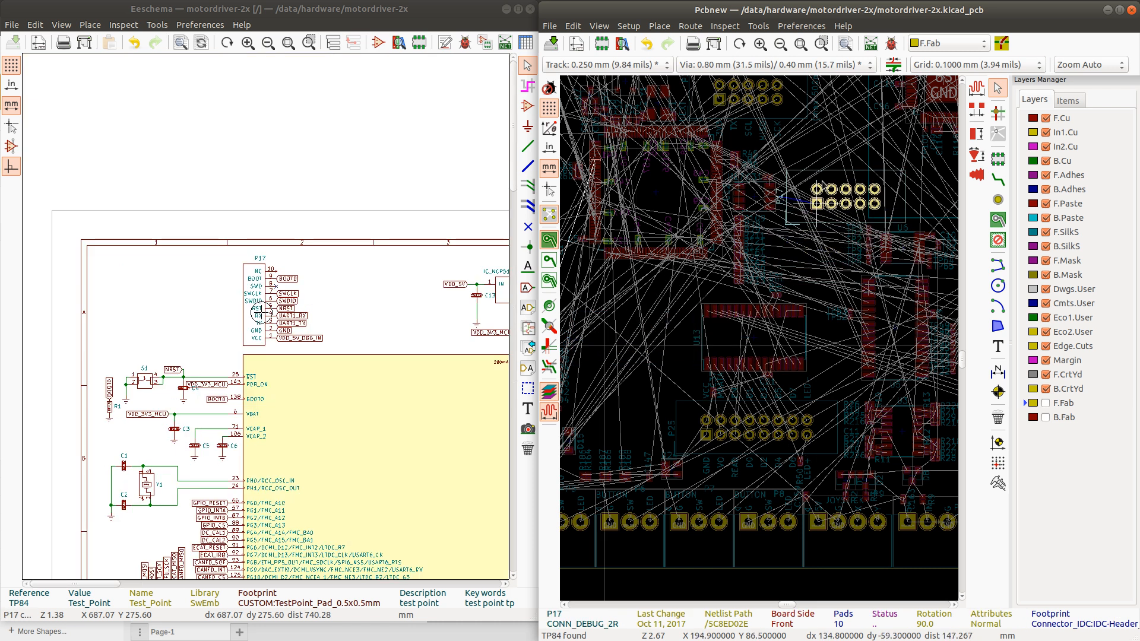
key(r)
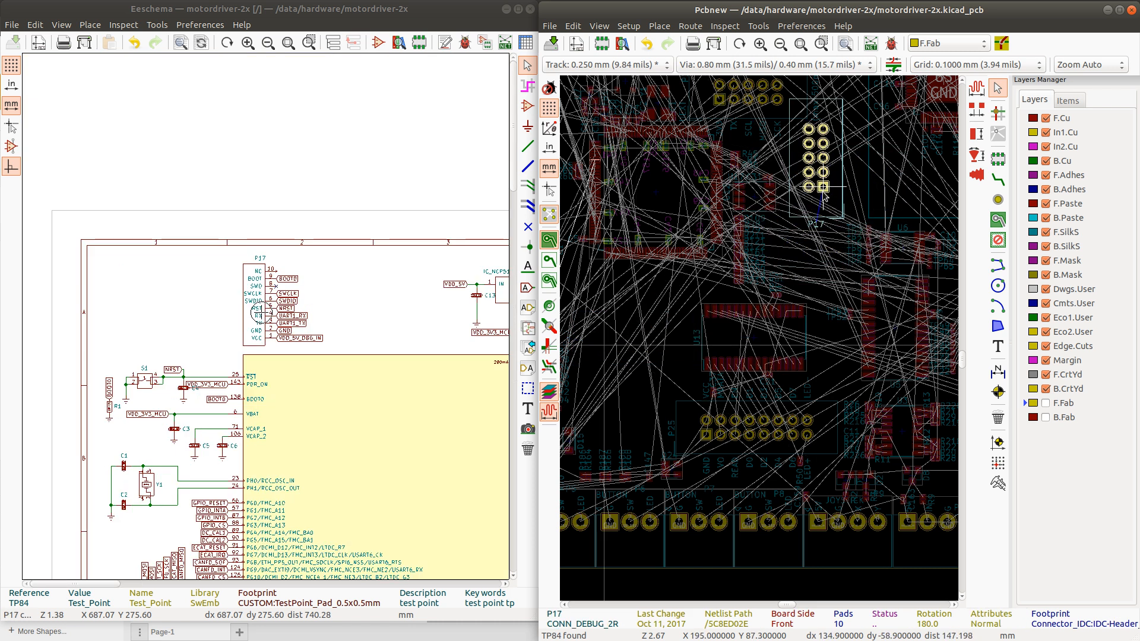
click(820, 218)
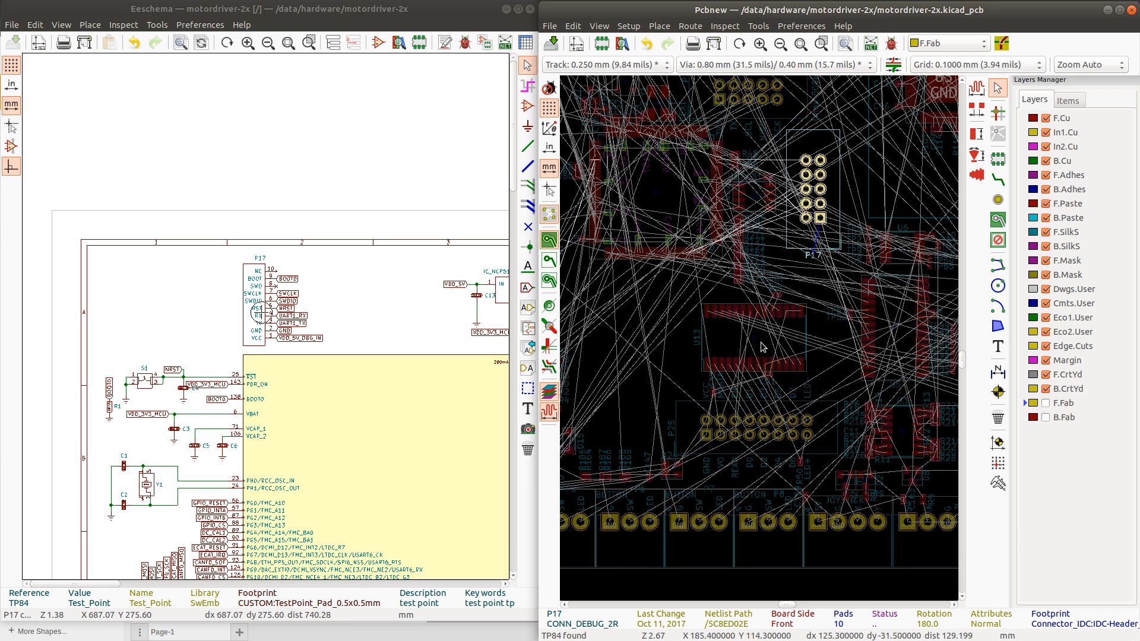
Rotate GPIO expander U13, its surrounding small parts and header P25 together 90 degrees counterclockwise and place the group just above the lower connector row
click(761, 342)
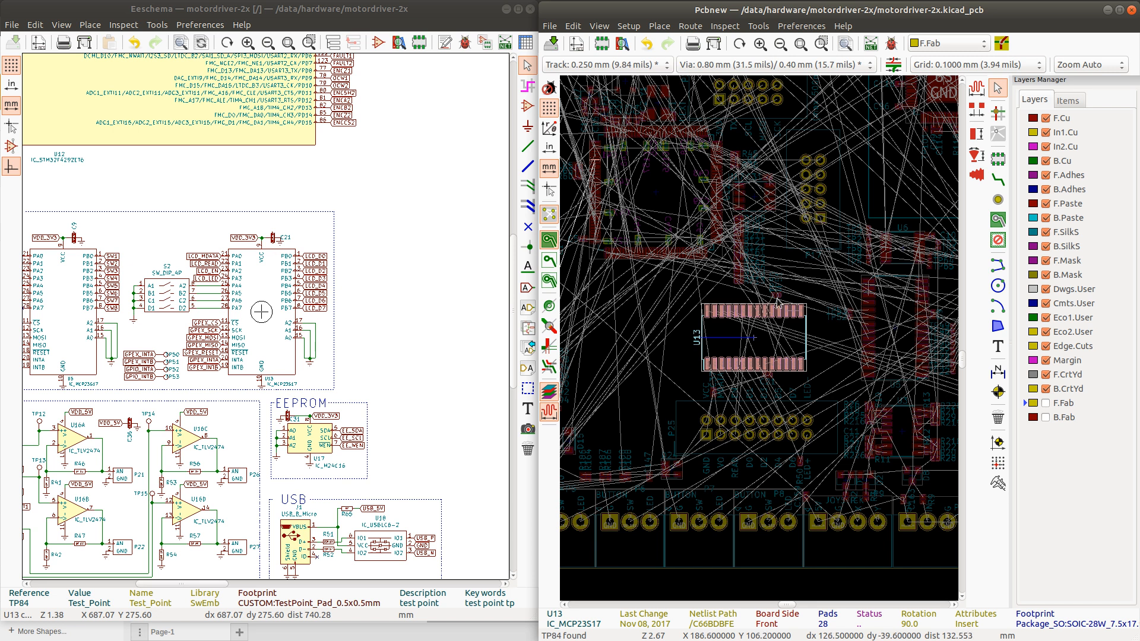
shift+drag(764, 292, 792, 305)
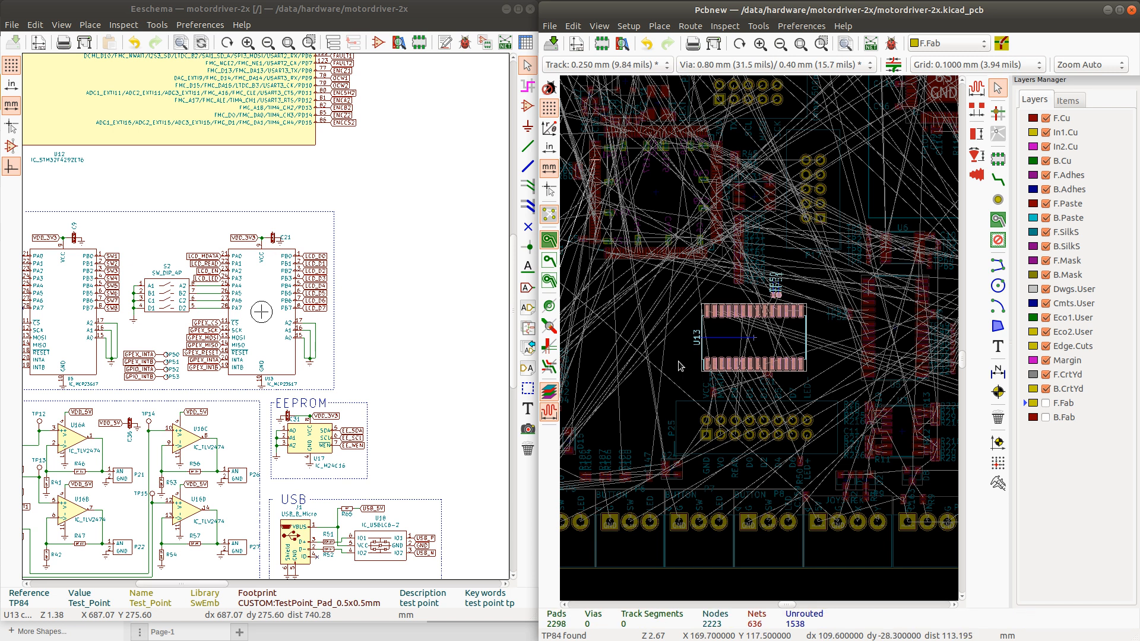
shift+drag(679, 363, 834, 446)
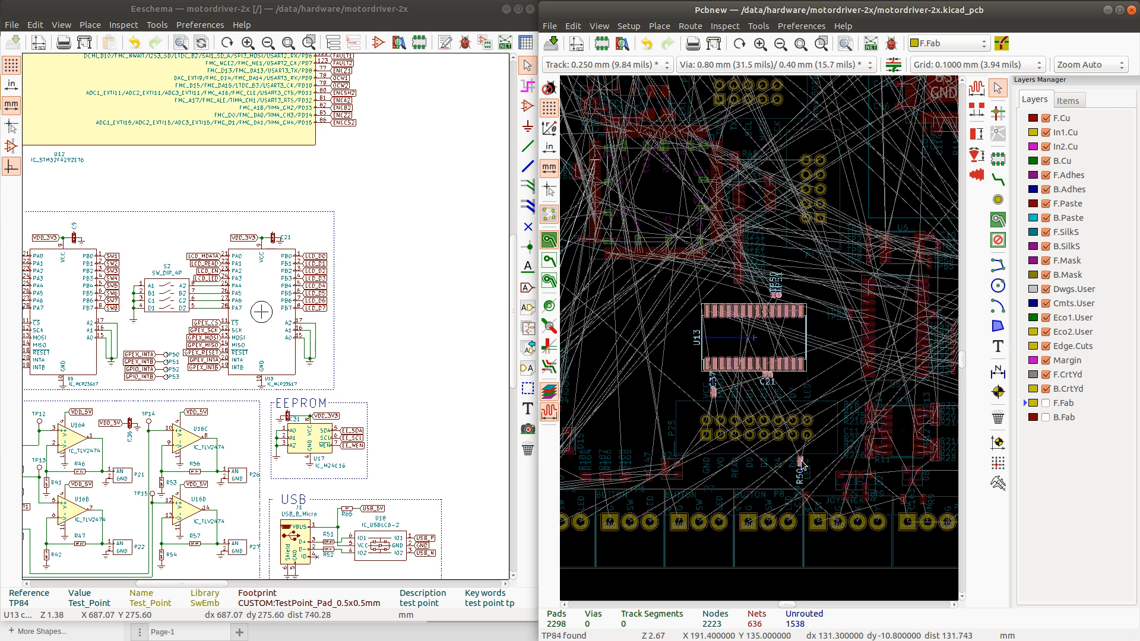
shift+click(820, 446)
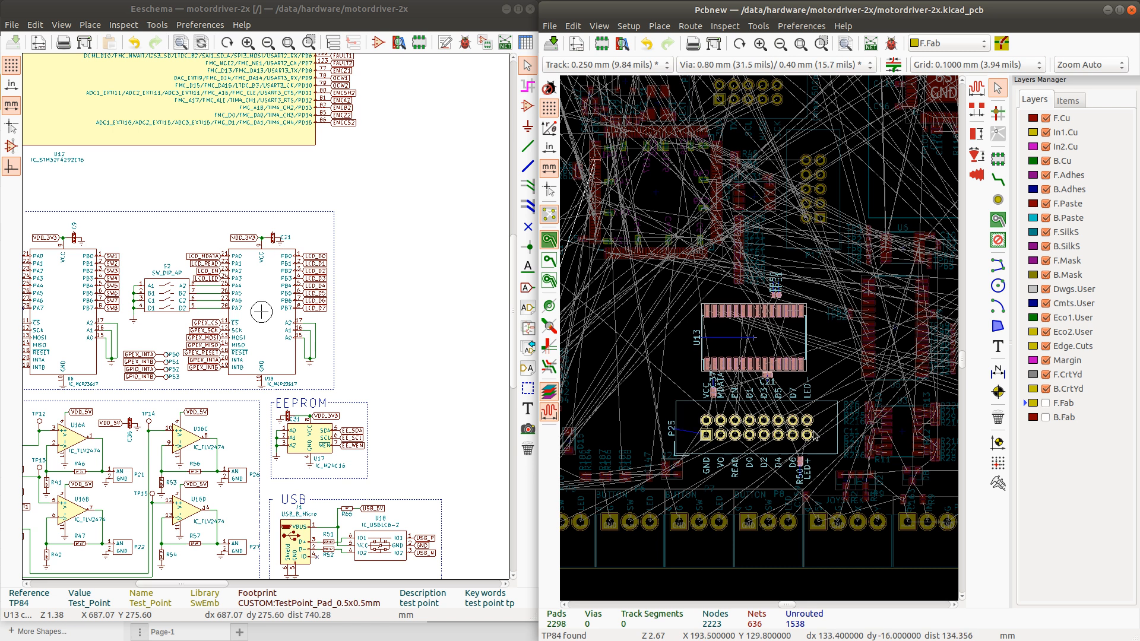
key(m)
key(r)
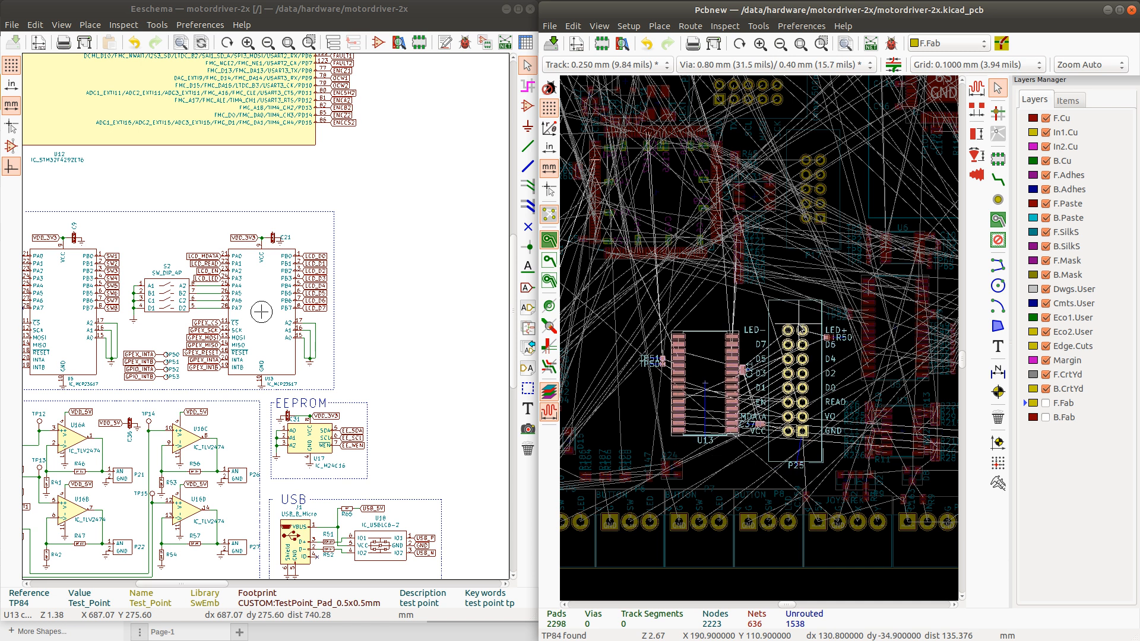
scroll(815, 324, down, 1)
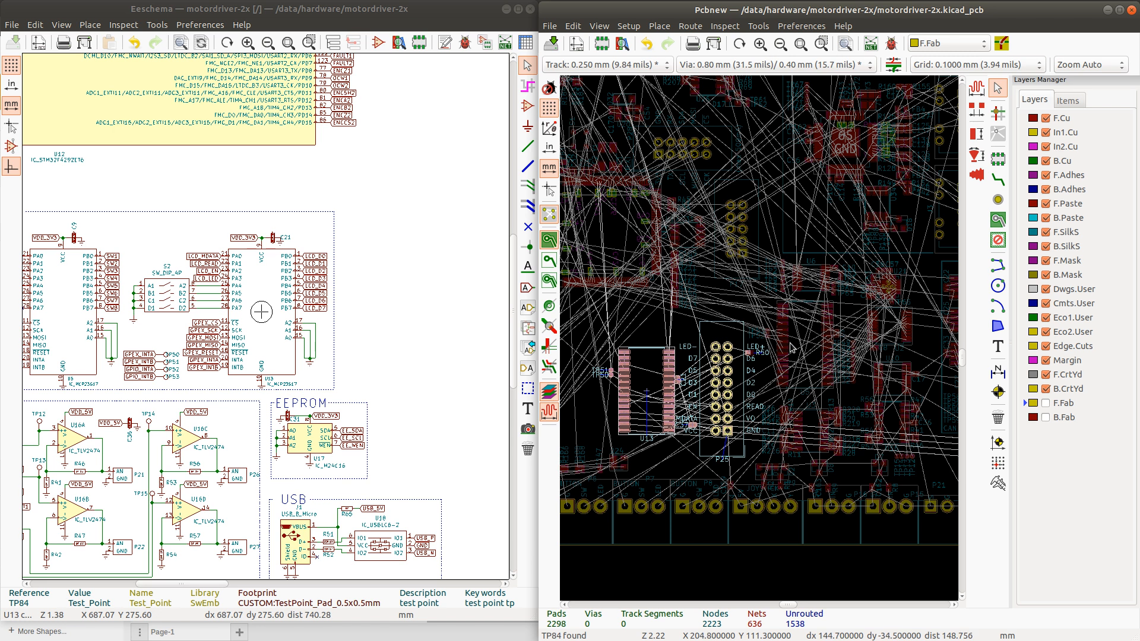
scroll(758, 347, up, 8)
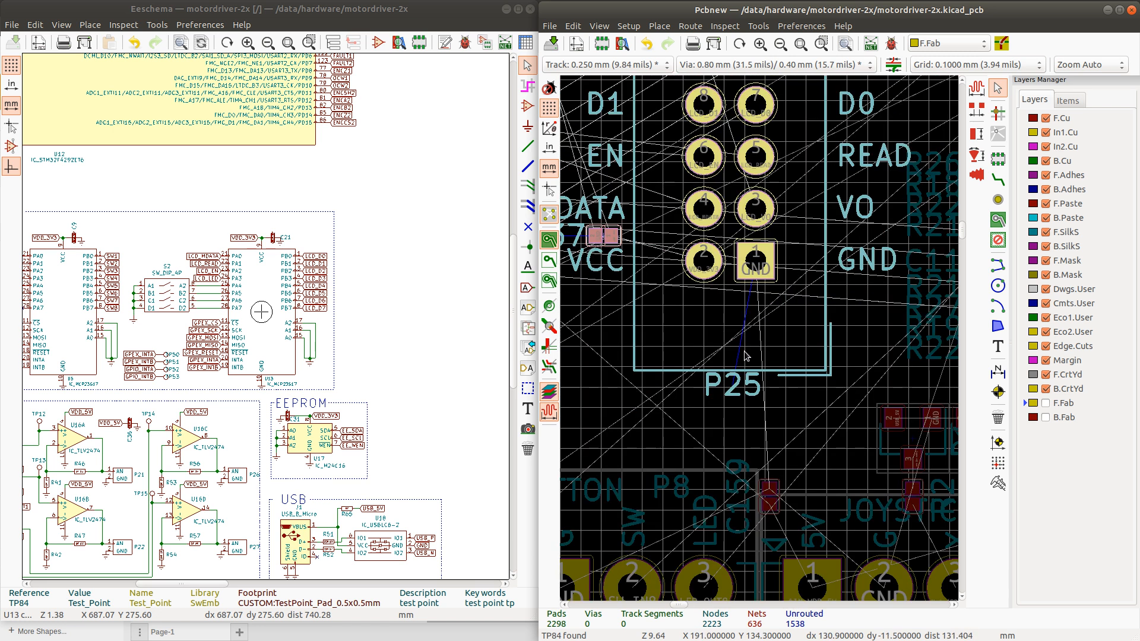
scroll(752, 314, down, 4)
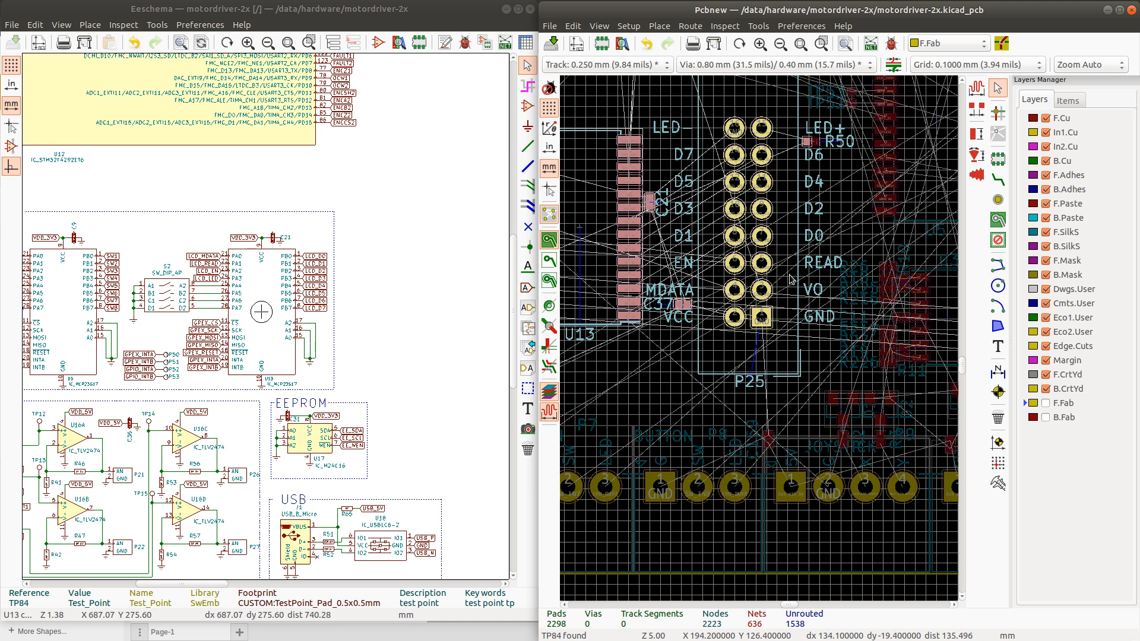
scroll(770, 253, down, 7)
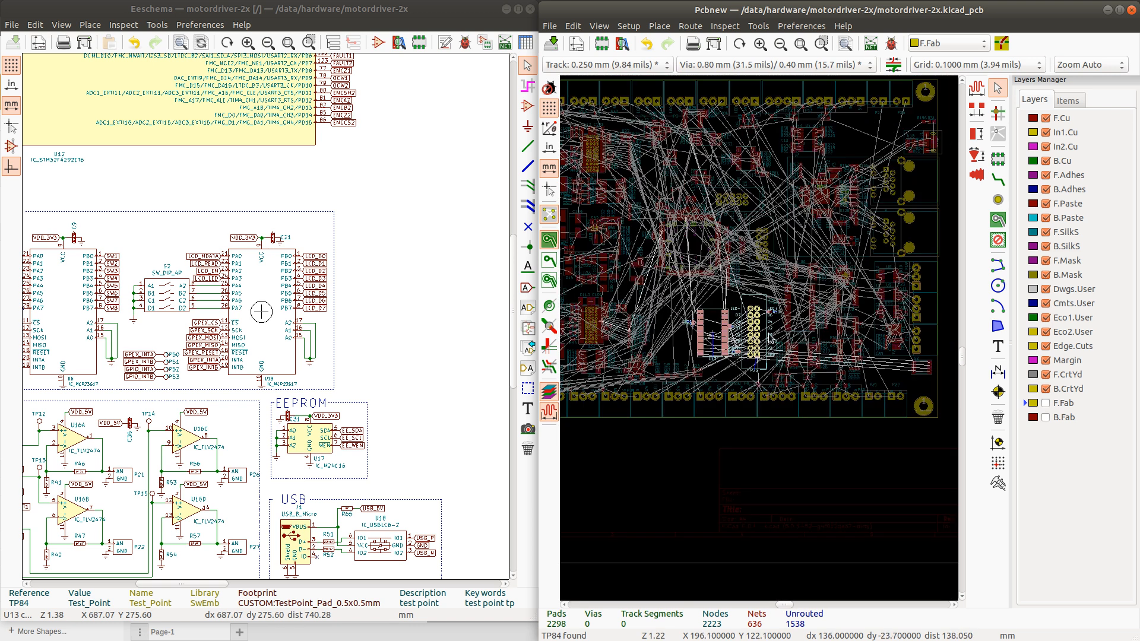
Open the P17 debug connector's footprint from the board in the Footprint Editor, keeping its schematic symbol in view
scroll(769, 337, up, 12)
scroll(761, 342, down, 8)
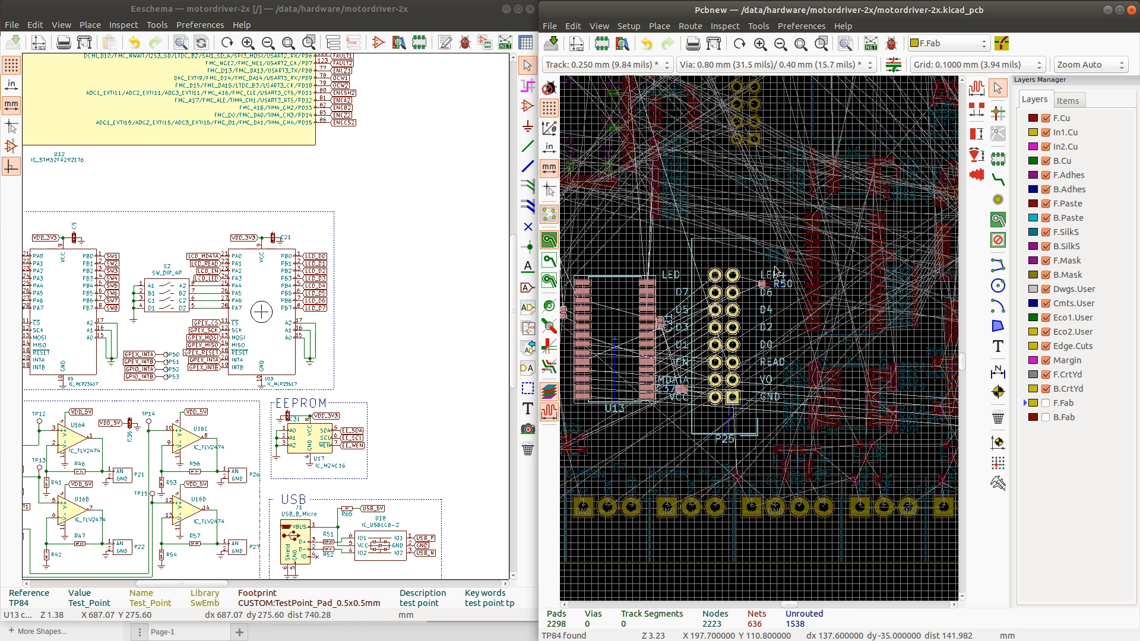
scroll(766, 333, down, 1)
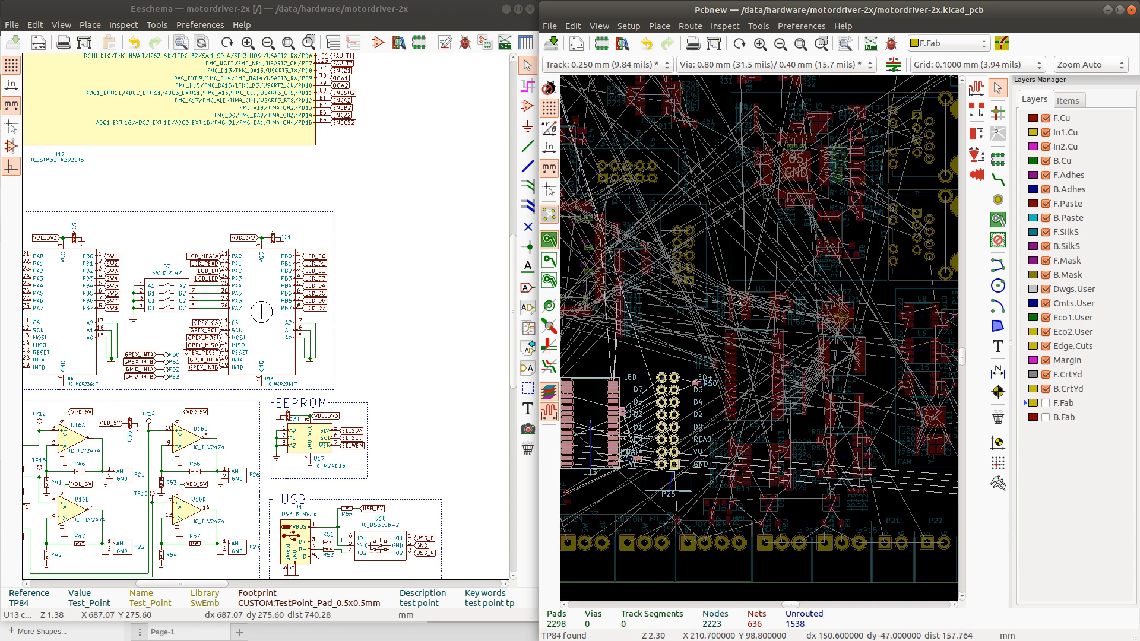
click(701, 266)
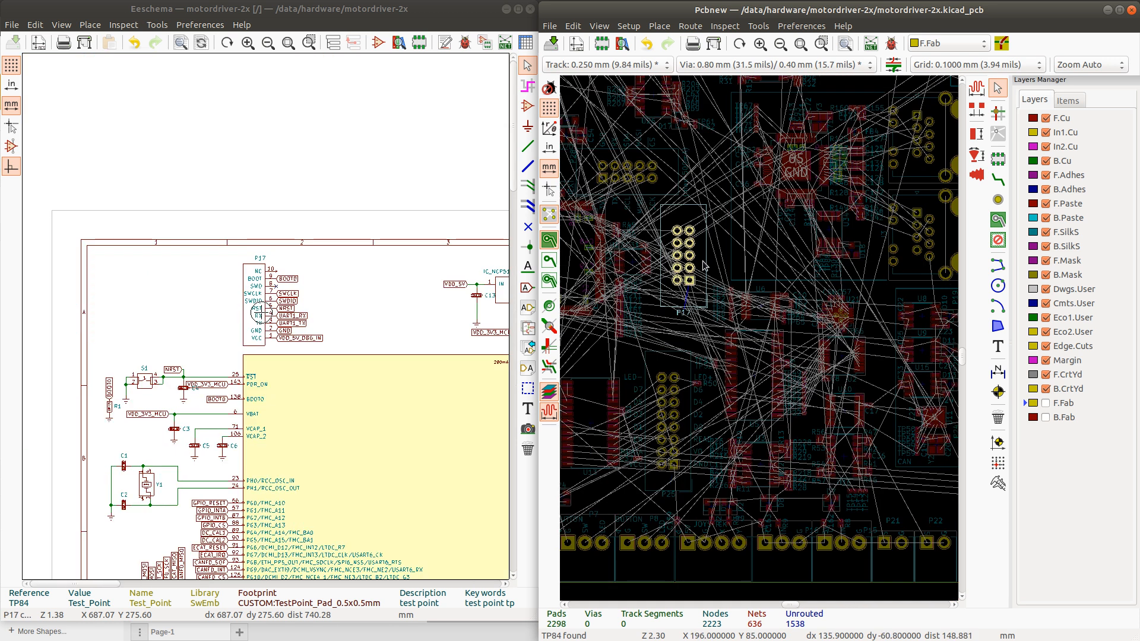
right_click(701, 267)
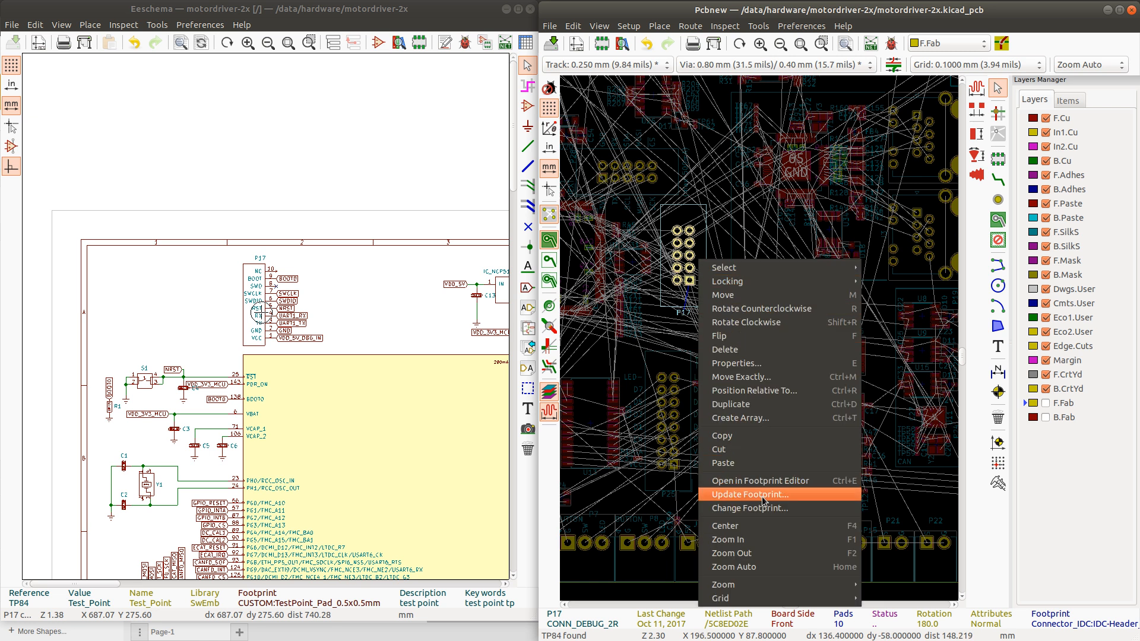
click(778, 482)
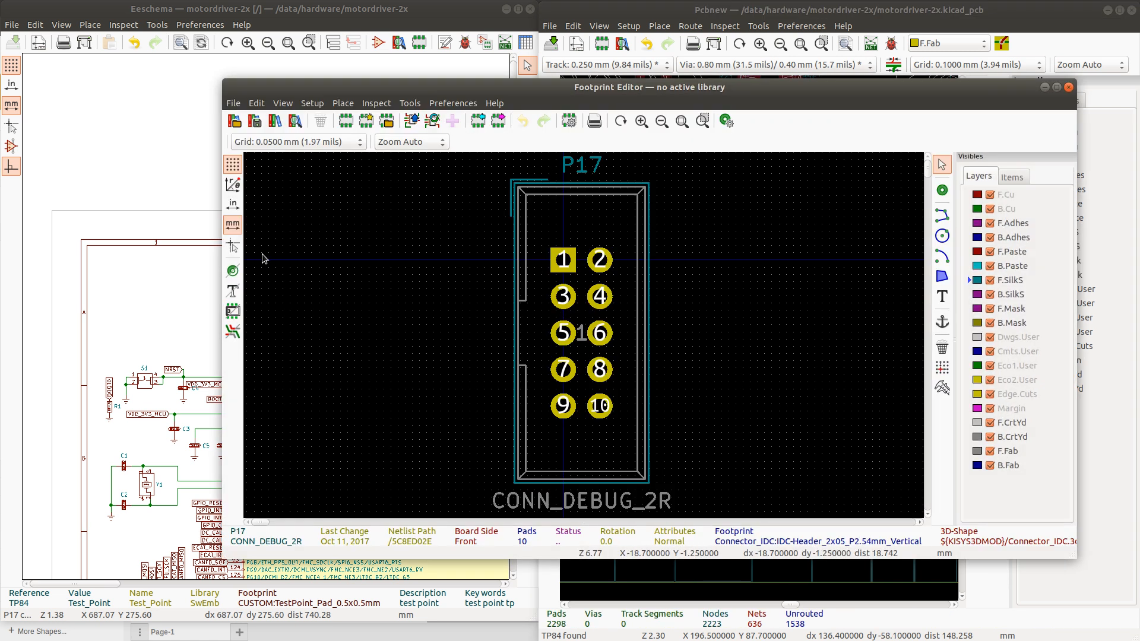
drag(265, 88, 404, 120)
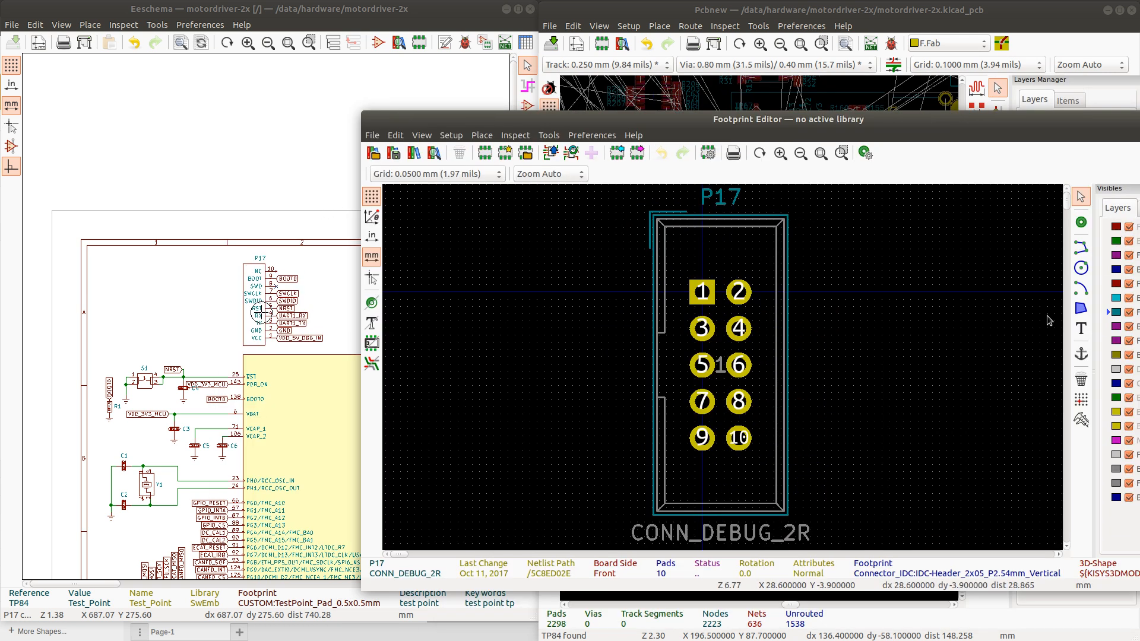
Add the silkscreen text "VCC" to the P17 footprint, outside the outline beside pad 1
click(1081, 331)
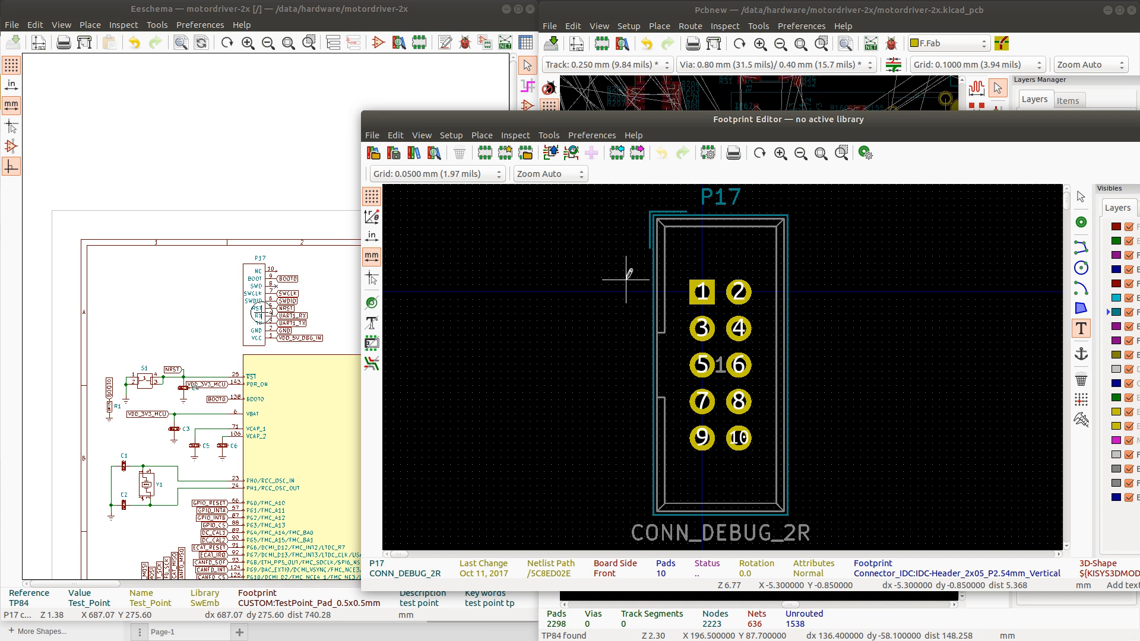
click(632, 286)
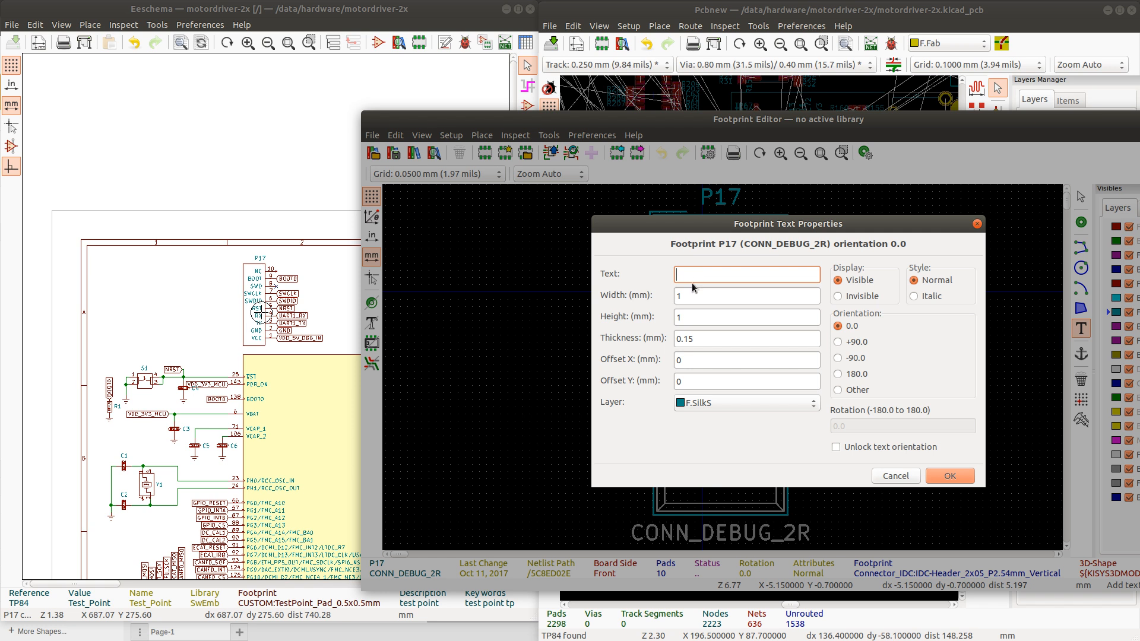
click(947, 476)
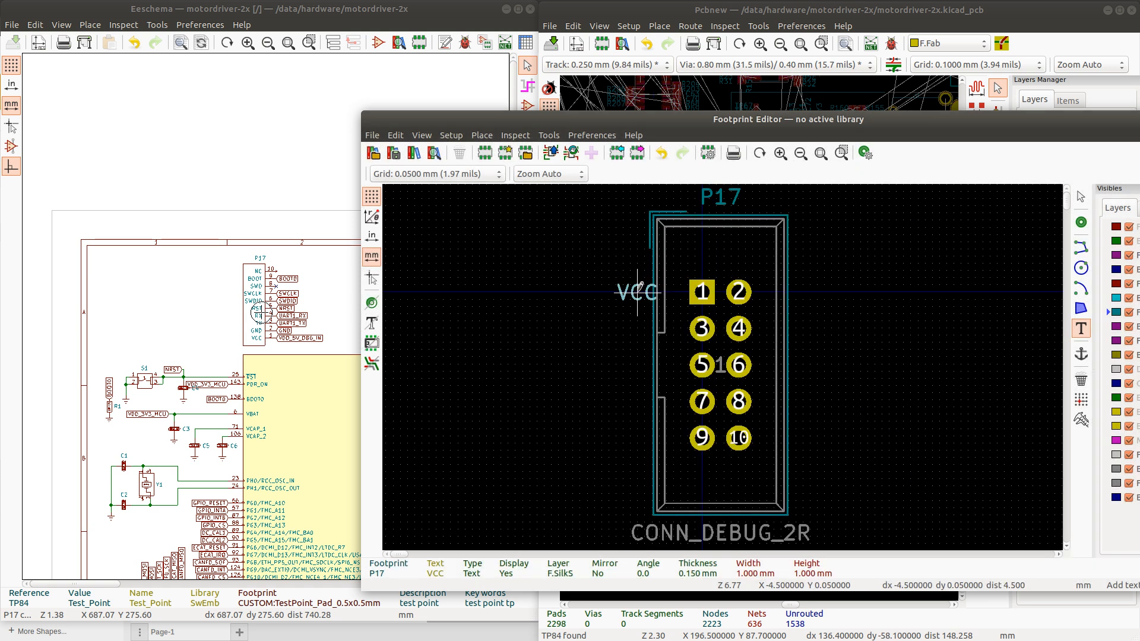
click(623, 291)
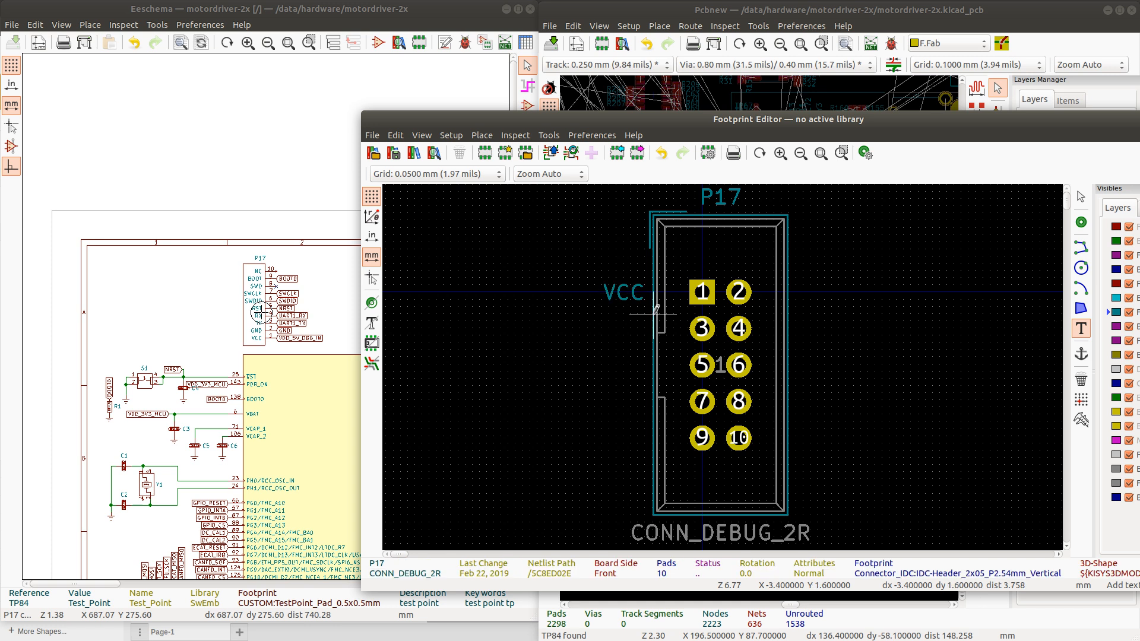
Add the silkscreen text "GND" just below the VCC label
click(607, 308)
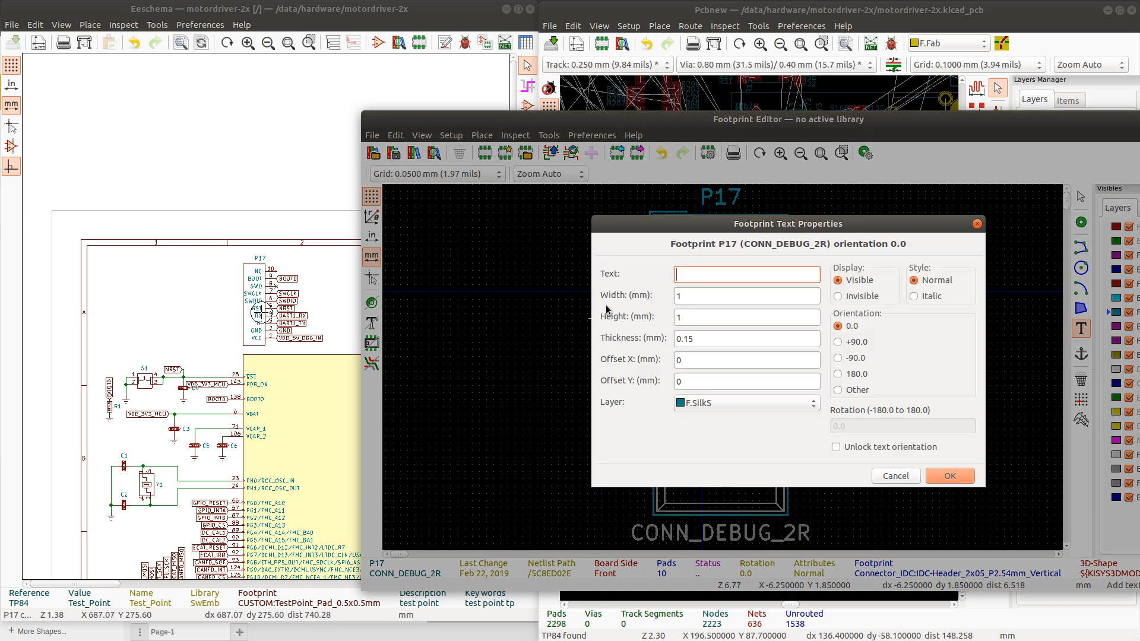
text(GNF)
key(BackSpace)
text(D)
key(Return)
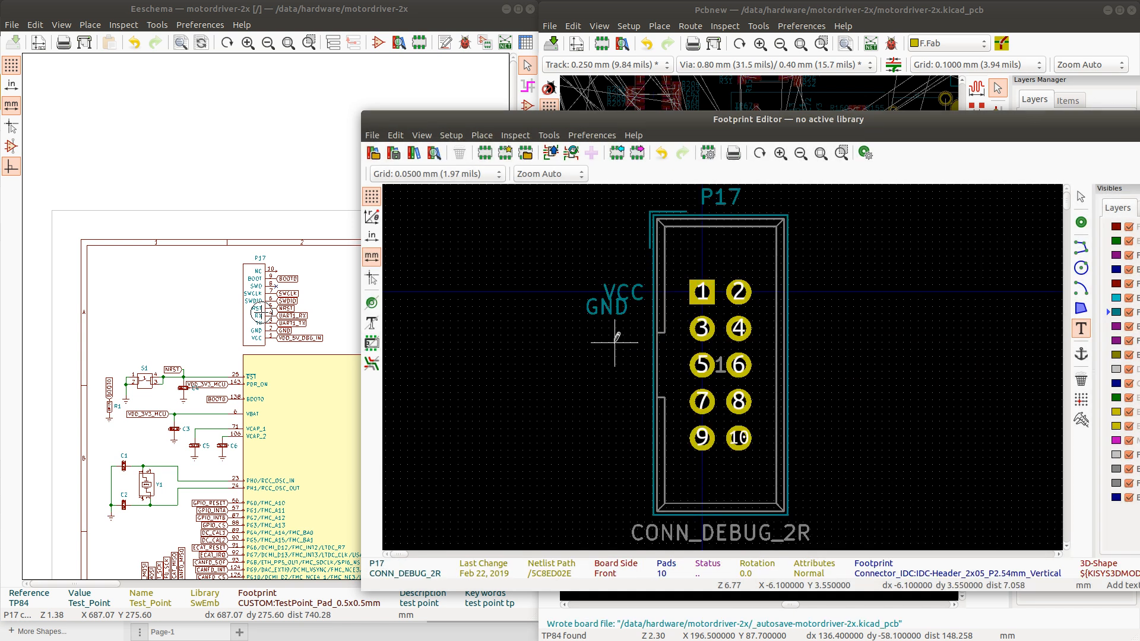
Add the silkscreen text "TX" outside the outline near pad 3
click(615, 348)
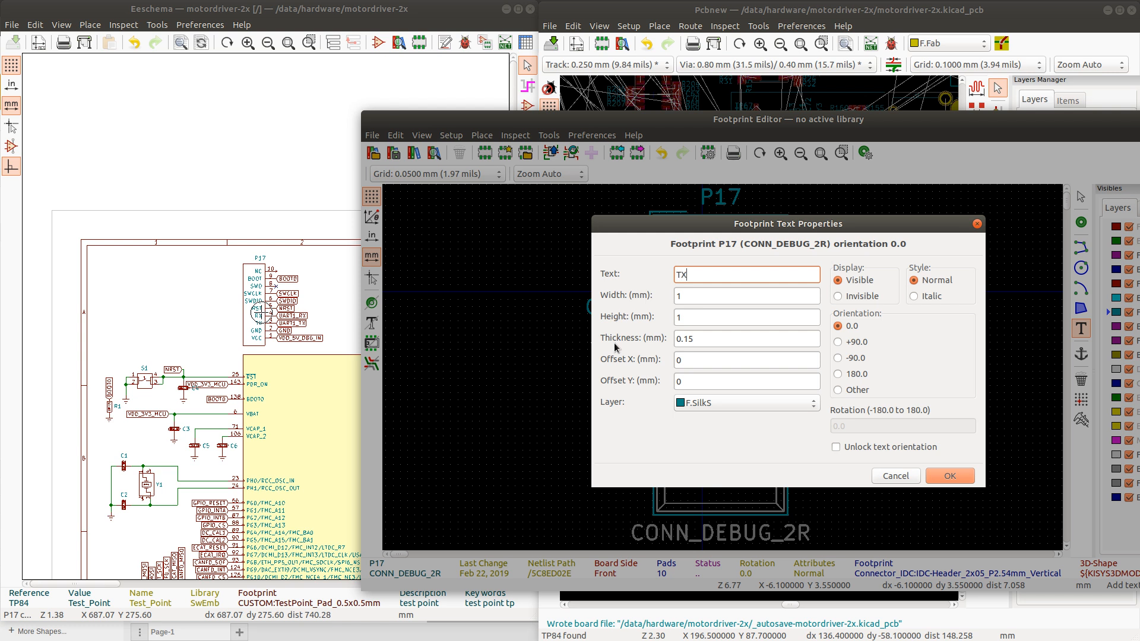
key(Return)
click(616, 342)
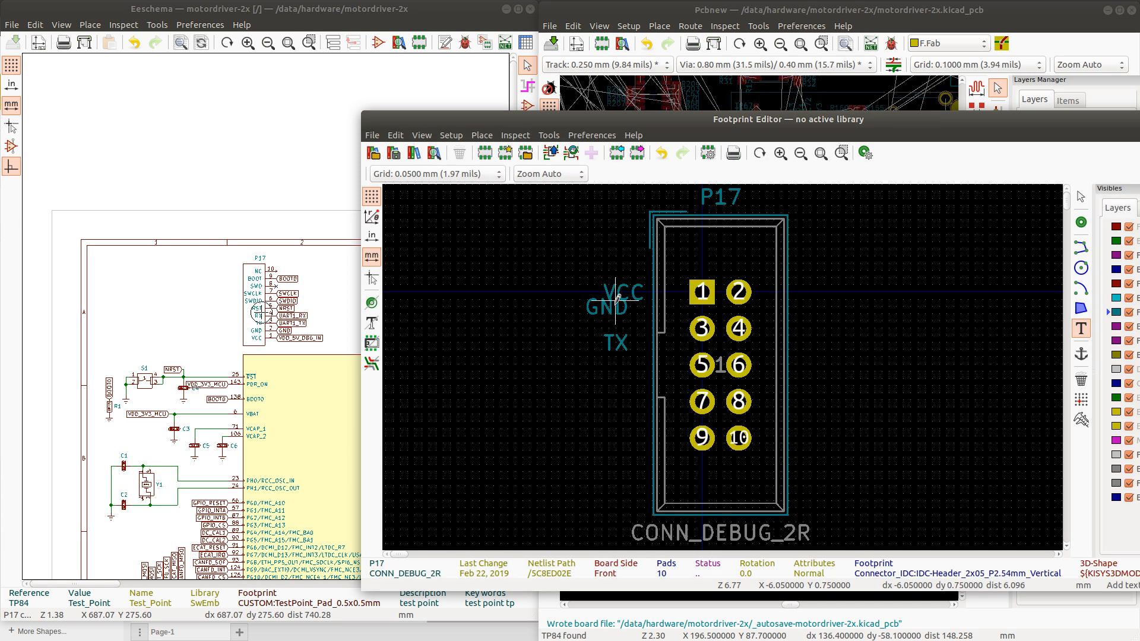
Move the GND label across to the pad 2 side of the connector and align the TX label with pad 3
key(m)
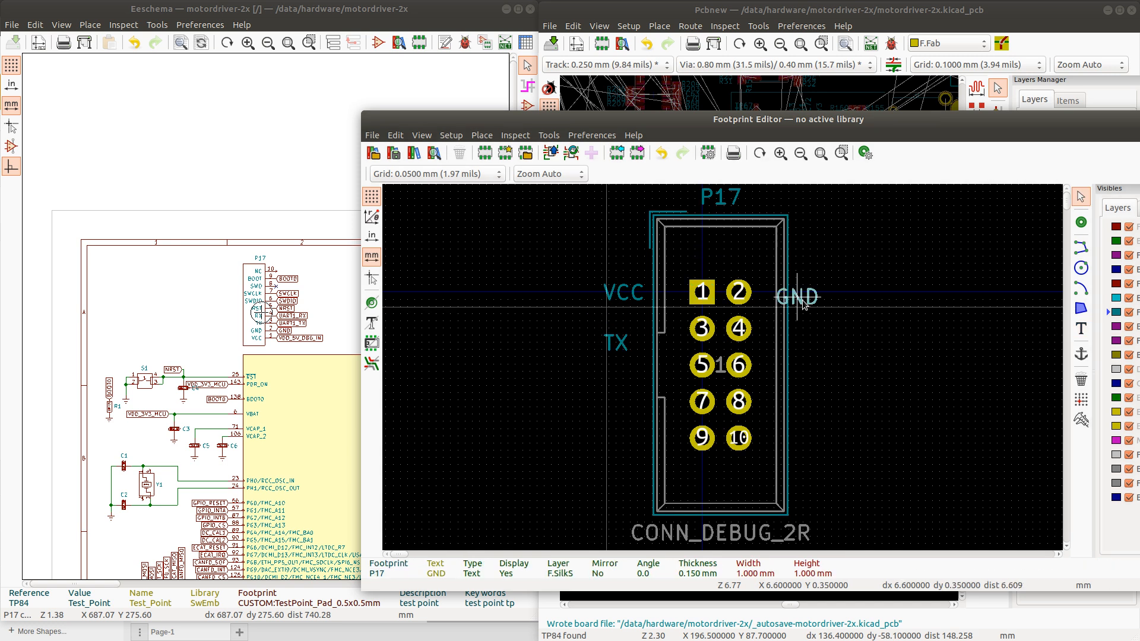
click(828, 277)
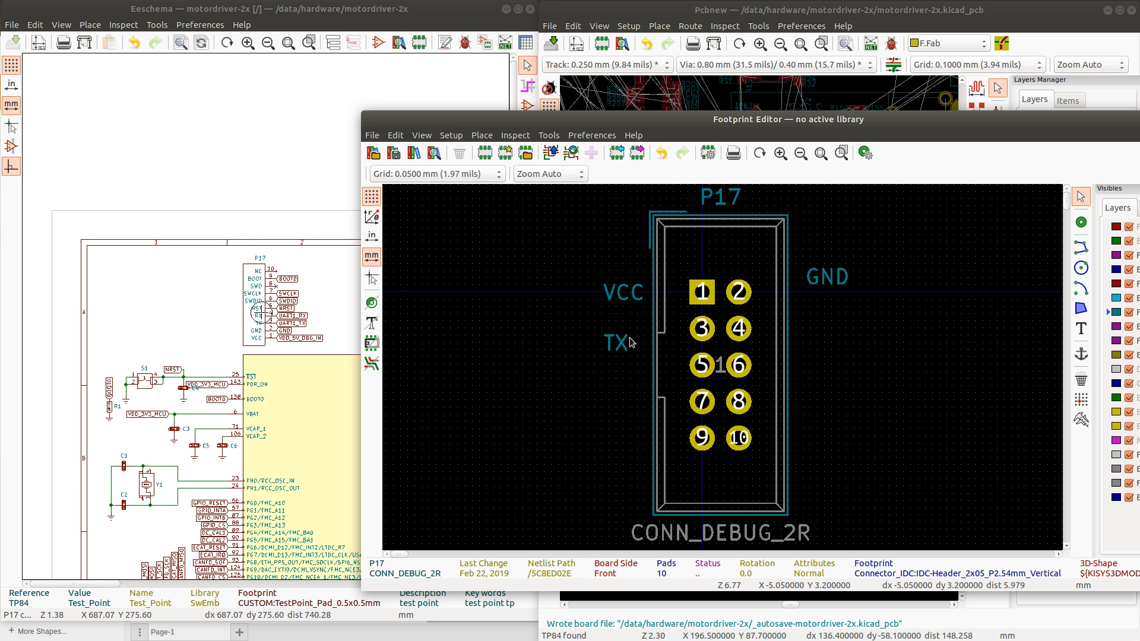
click(618, 343)
key(m)
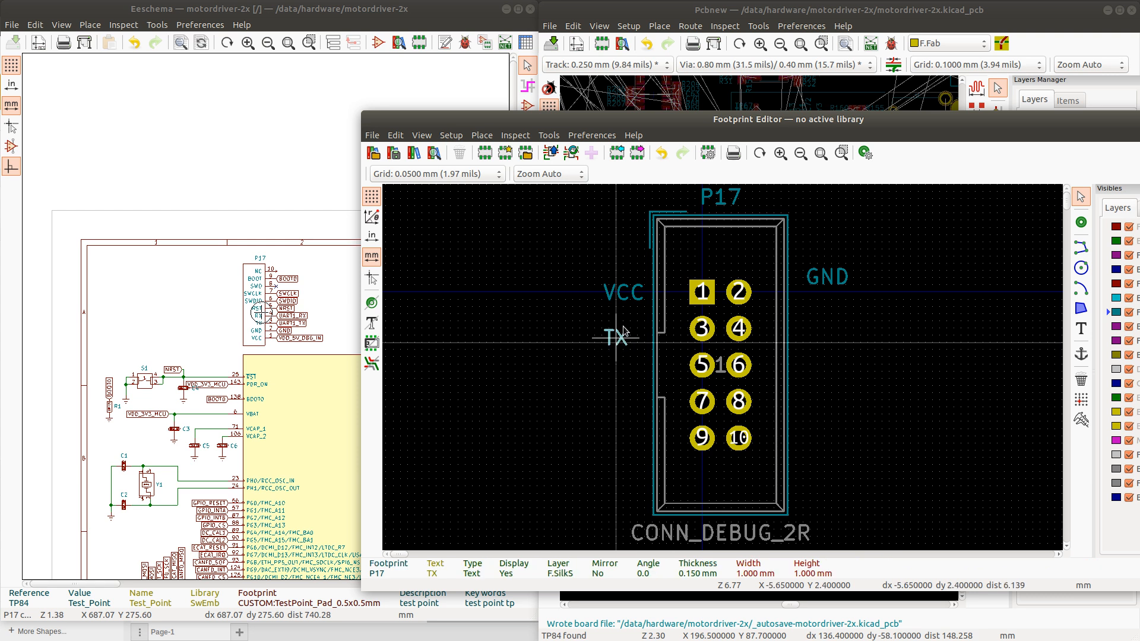
click(616, 330)
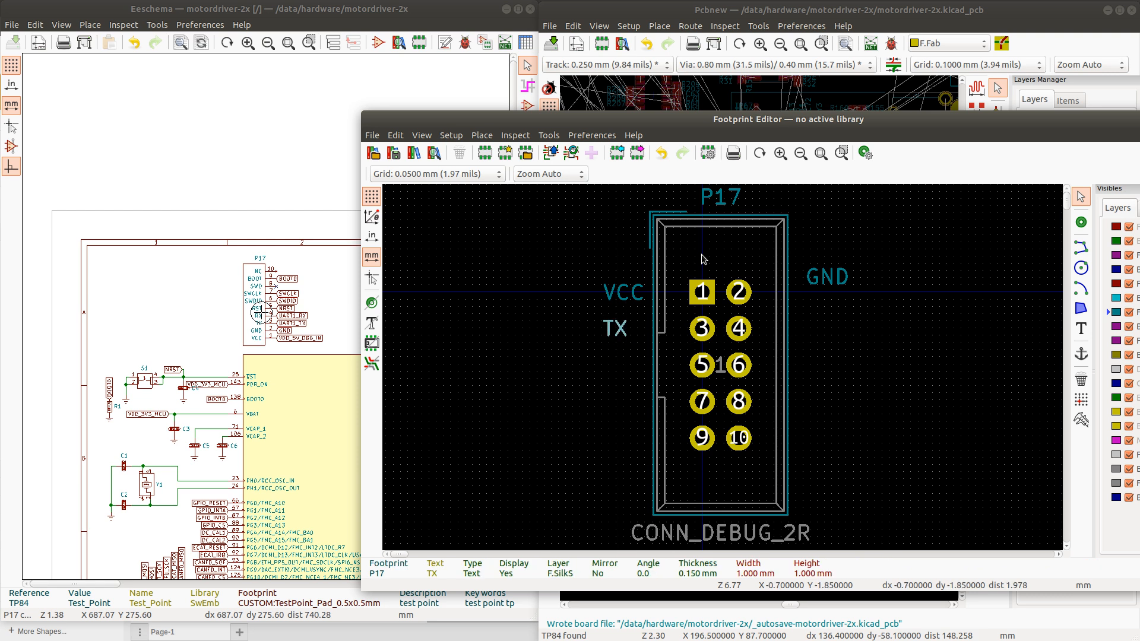
Add the silkscreen text "RX" outside the outline beside pad 4
click(1081, 329)
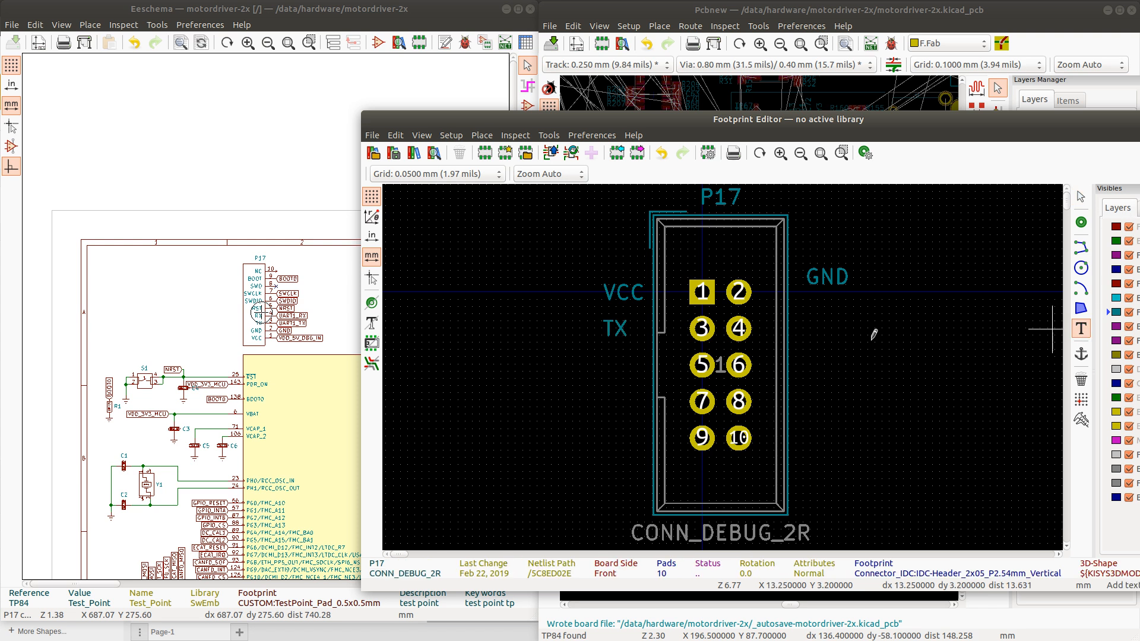
click(614, 356)
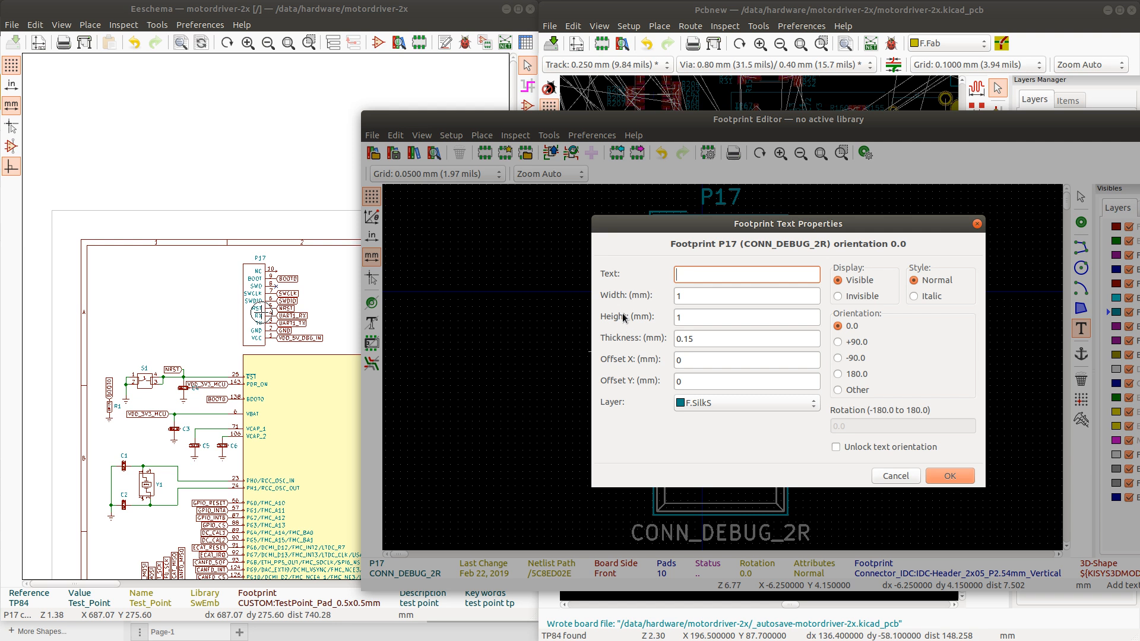
text(RX)
key(Return)
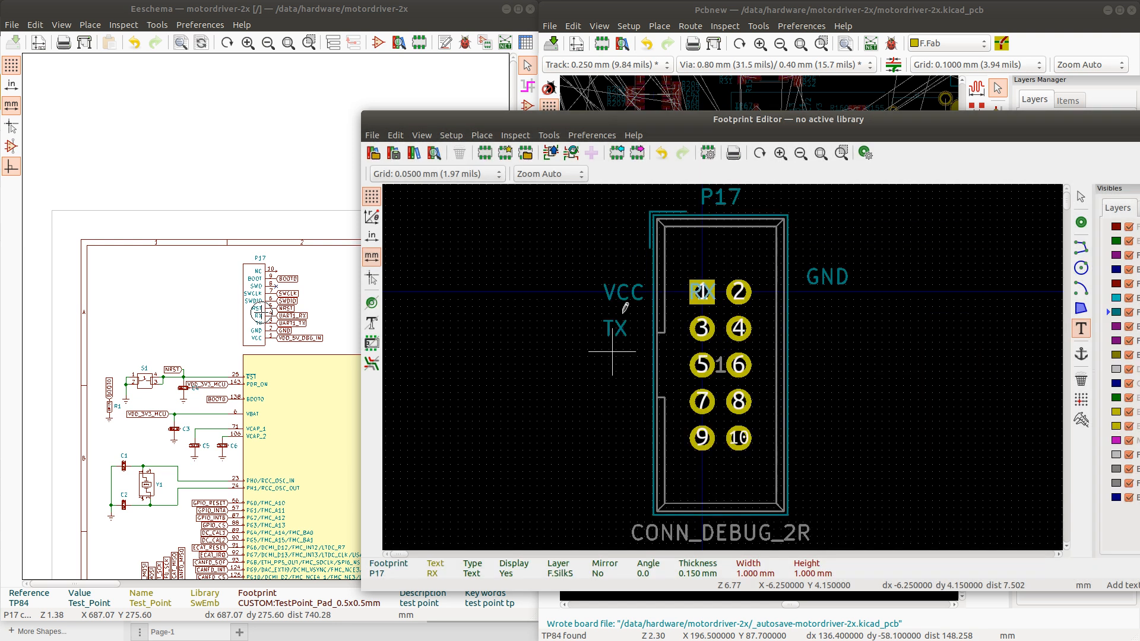
click(813, 325)
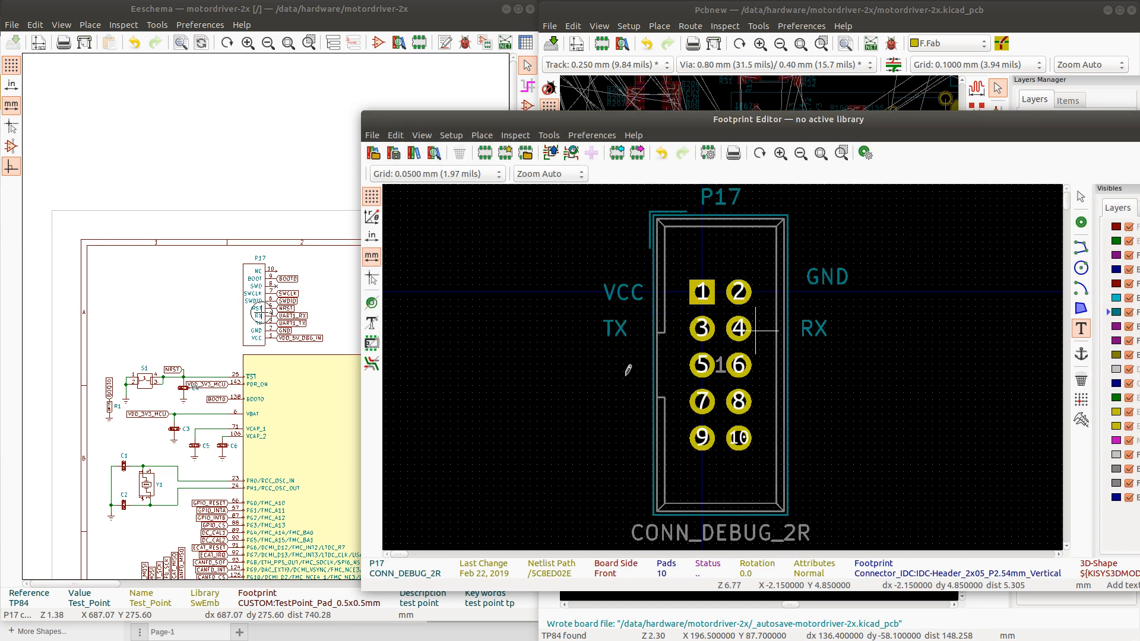
Add the overlined silkscreen text "~RST" outside the outline beside pad 5
click(618, 364)
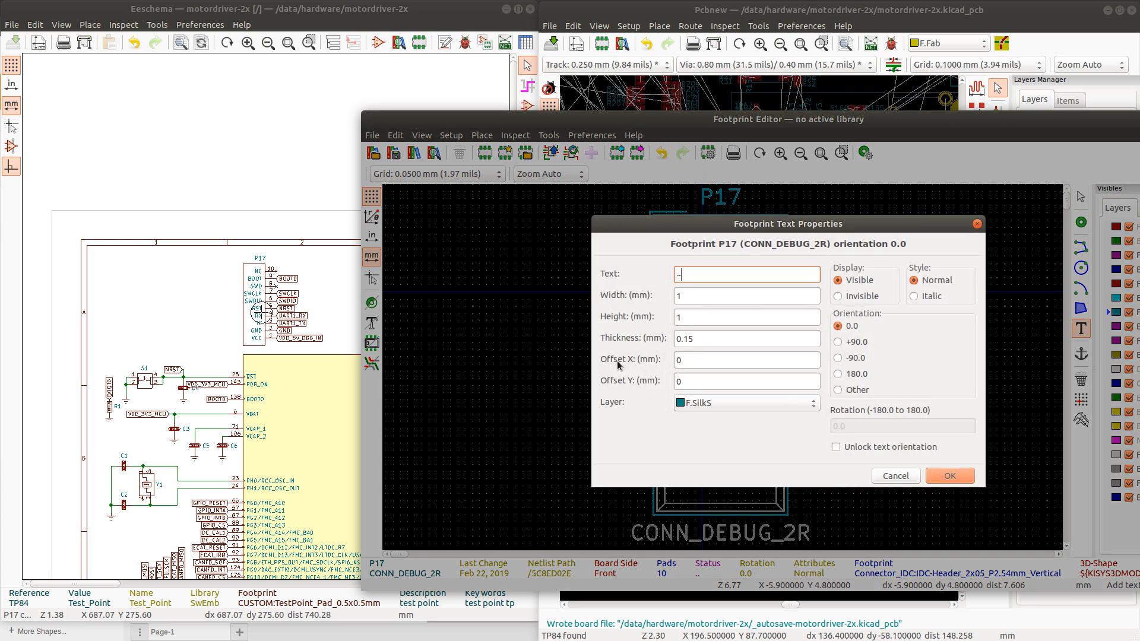
text(~RST)
click(952, 477)
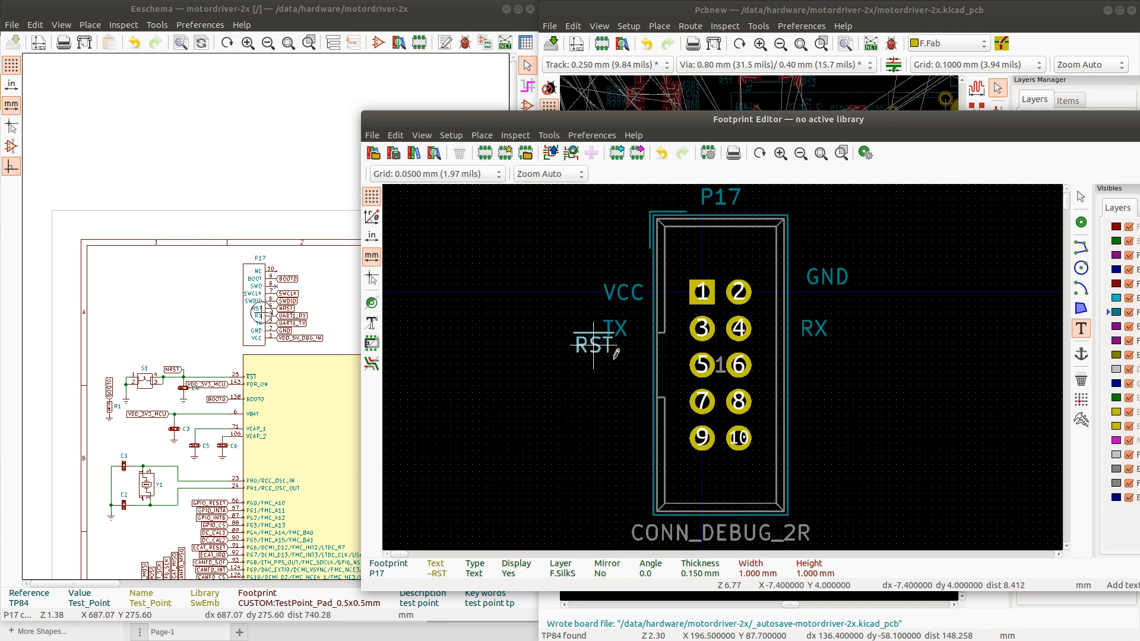
click(621, 365)
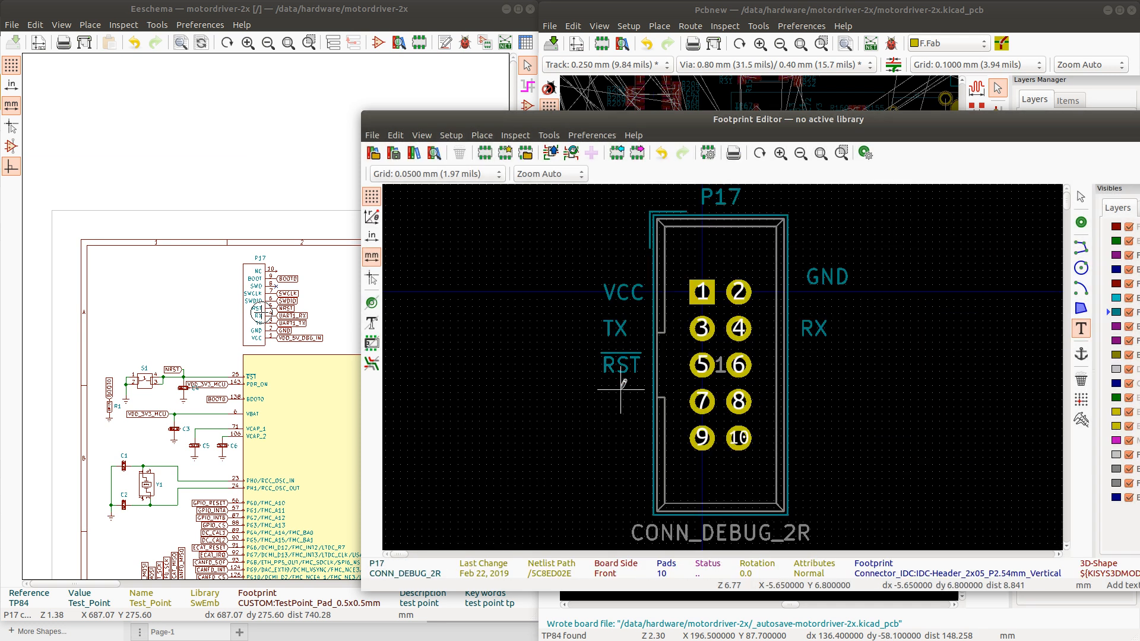
Add the silkscreen text "IO" outside the outline beside pad 6
click(605, 403)
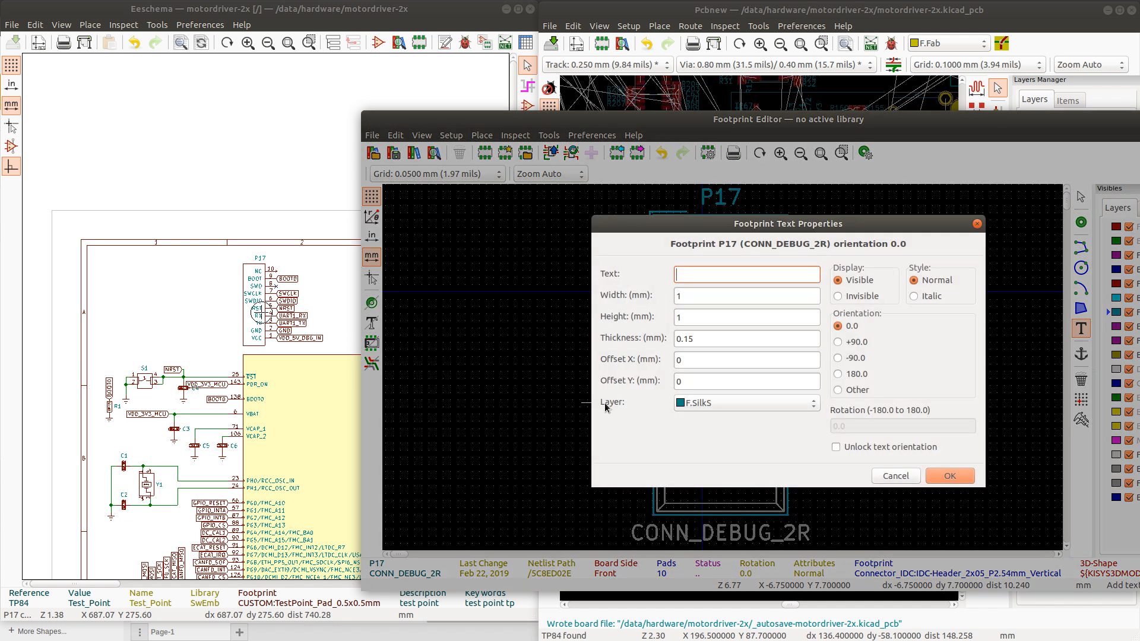
text(SWD)
key(BackSpace)
text(IO)
click(950, 476)
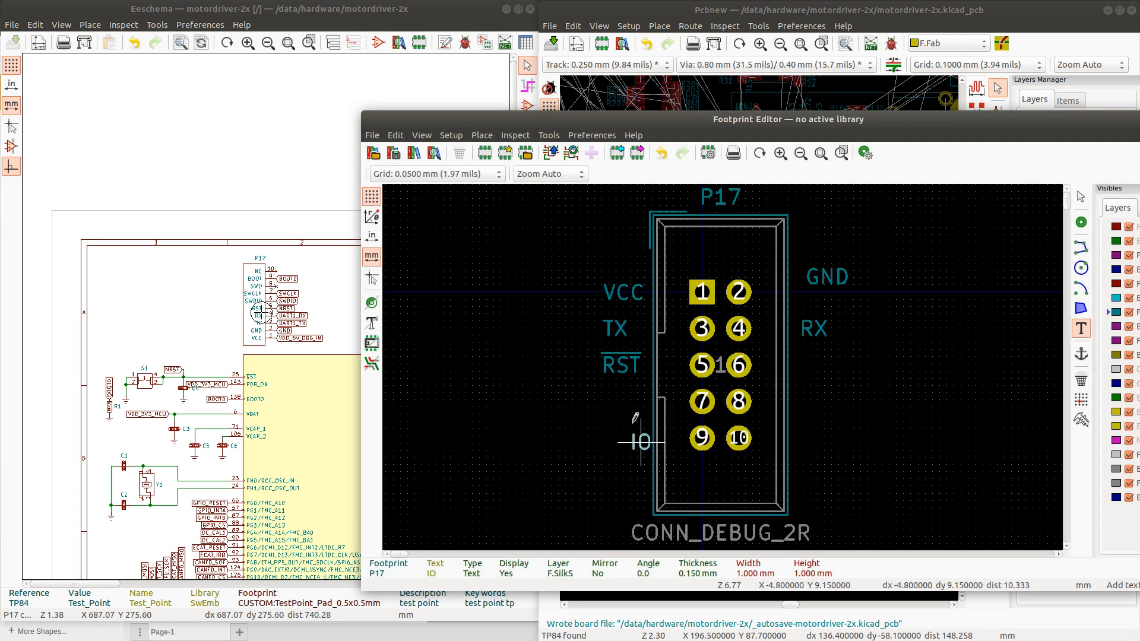
click(809, 357)
Add the silkscreen text "CLK" outside the outline beside pad 7
click(624, 402)
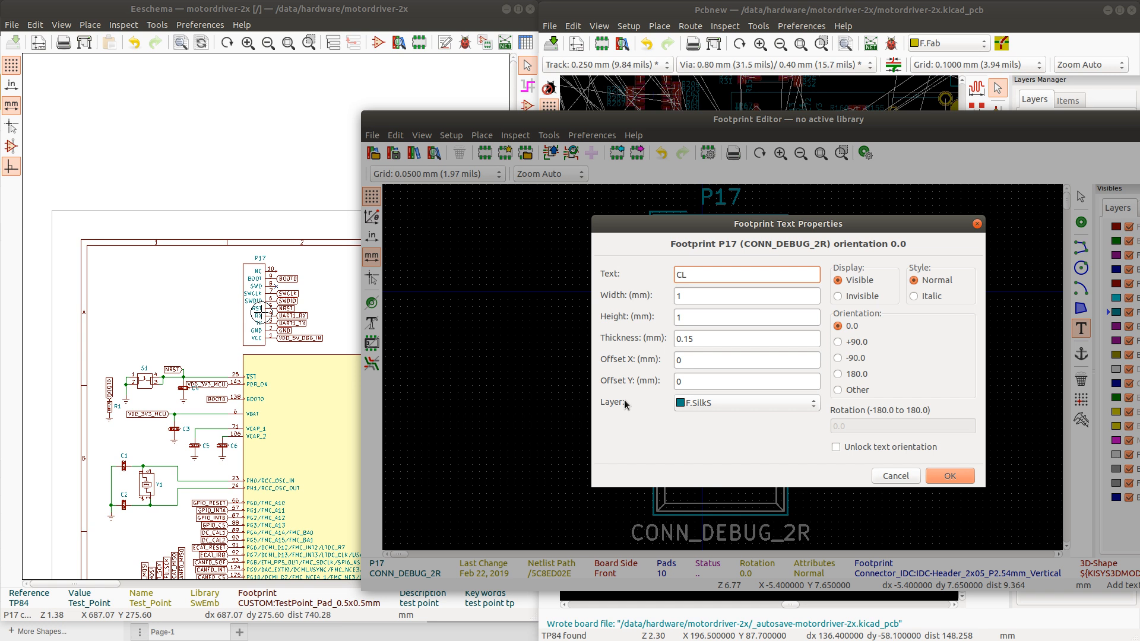
click(949, 478)
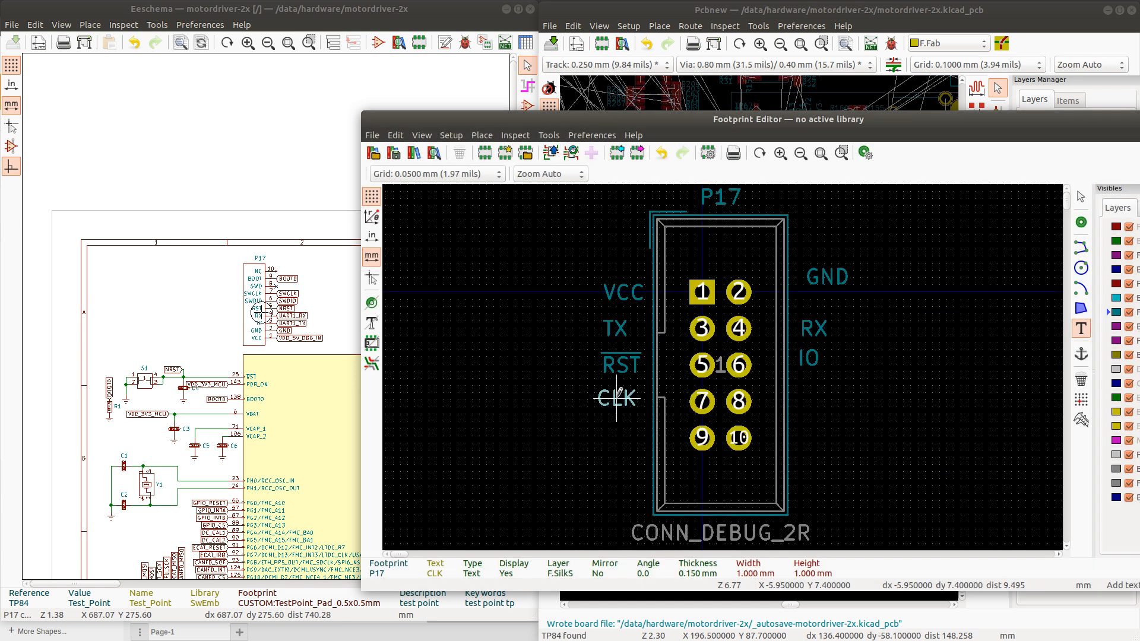
click(604, 394)
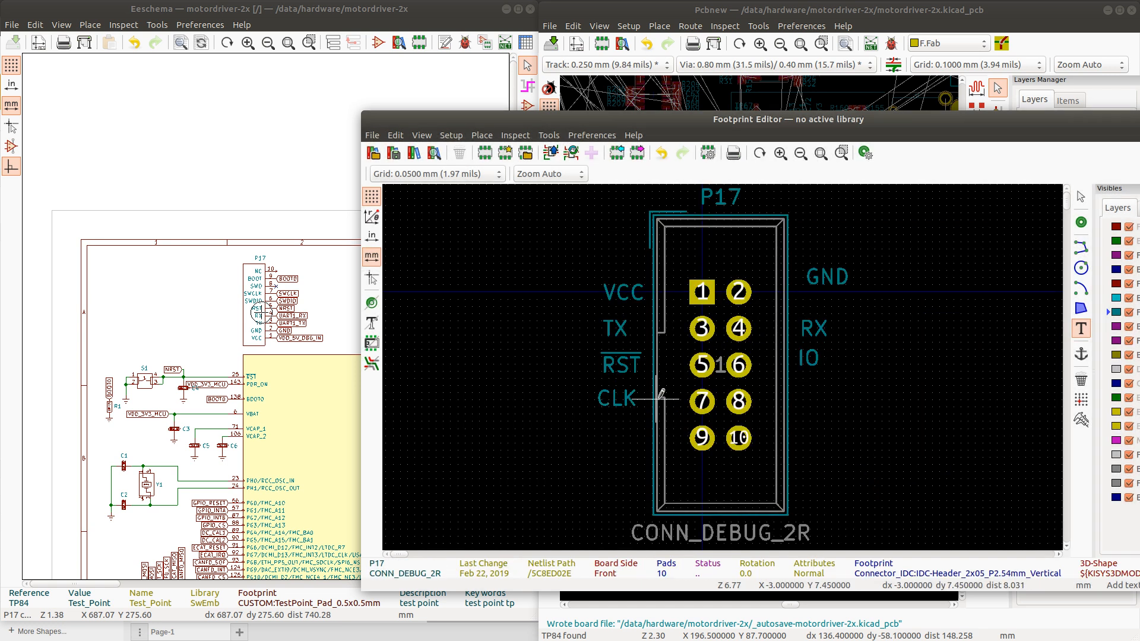
Add the silkscreen text "SWO" outside the outline beside pad 8
click(806, 397)
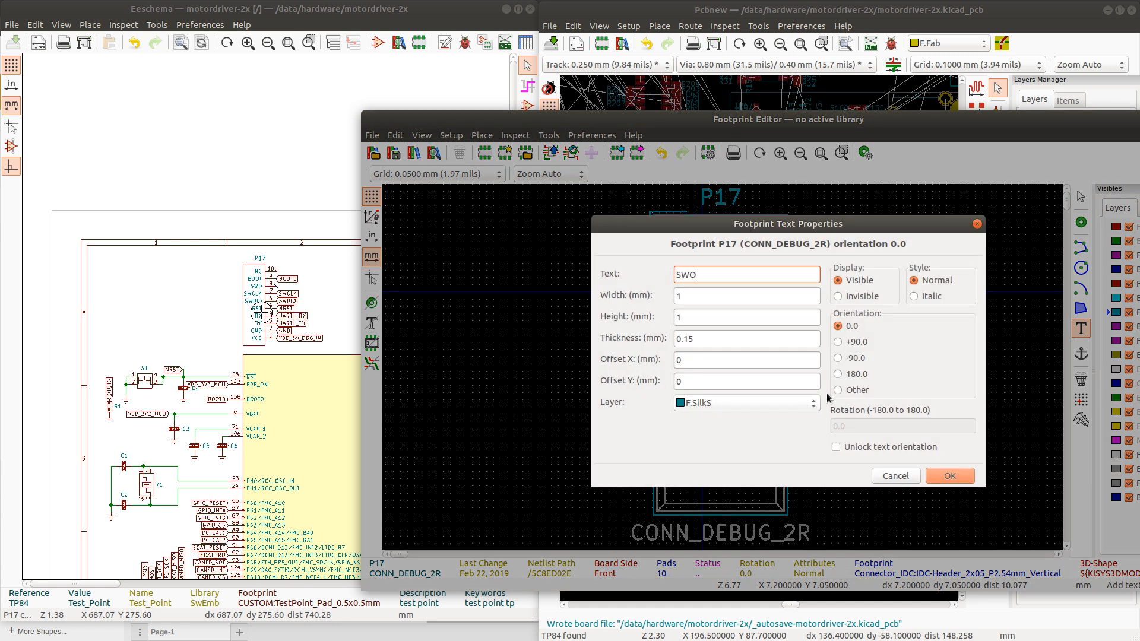
click(935, 477)
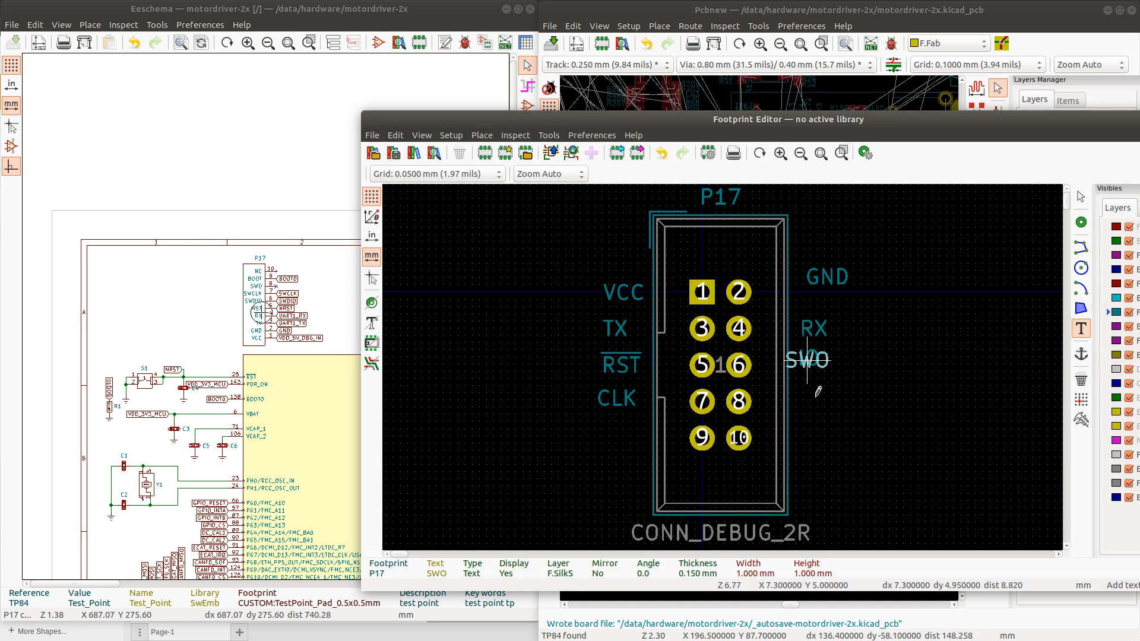
click(807, 396)
Change the text of the label beside pad 6 to "SIO"
double_click(808, 358)
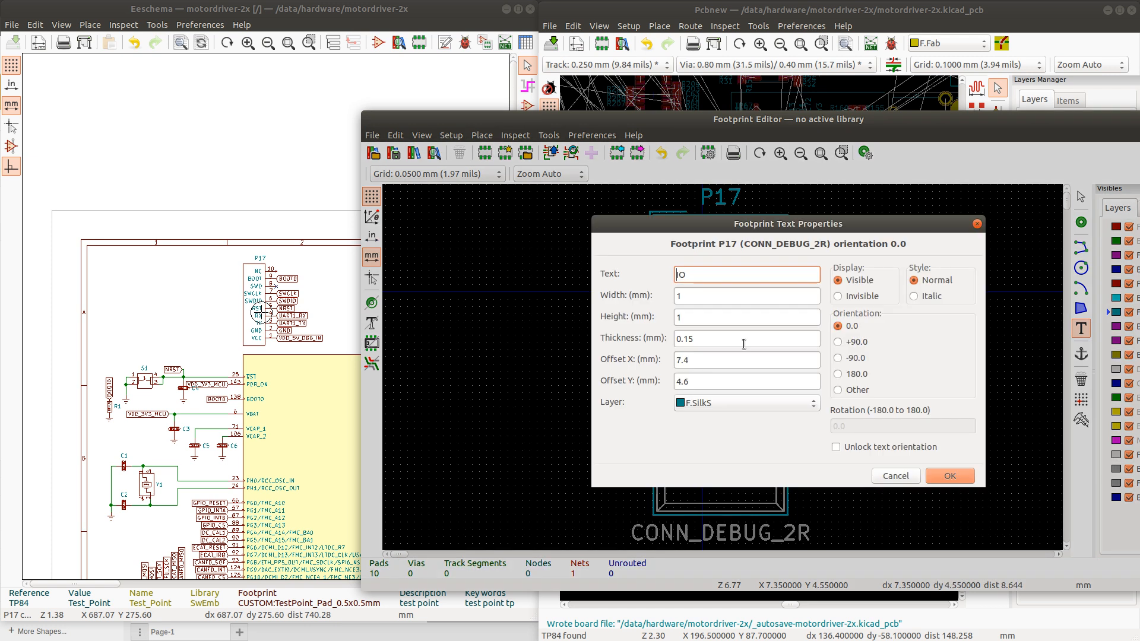
text(S)
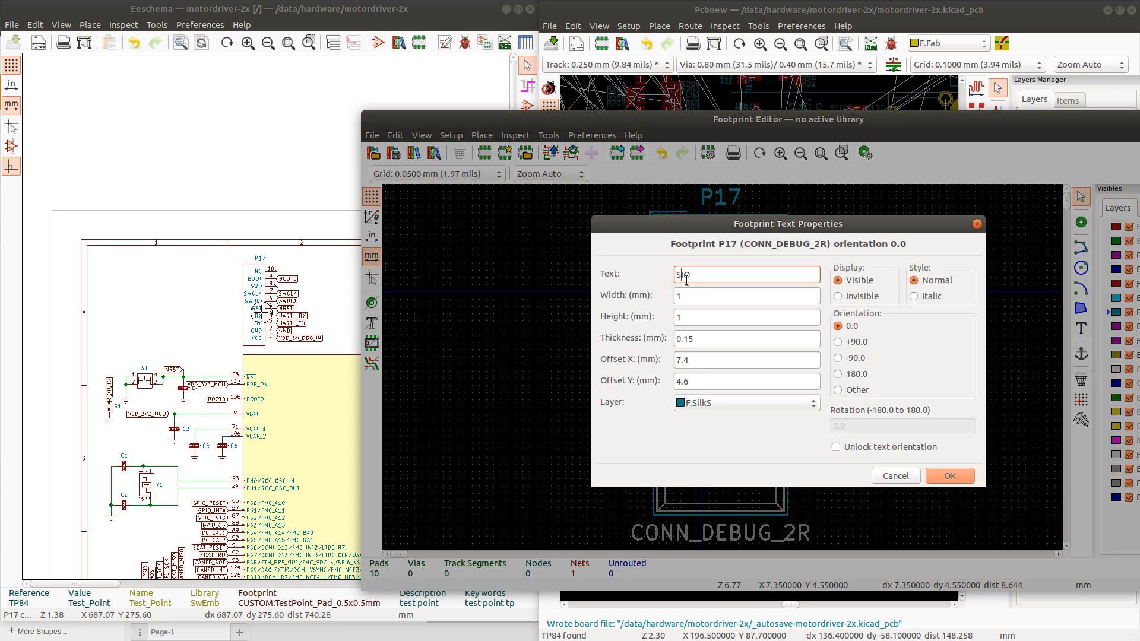
click(949, 477)
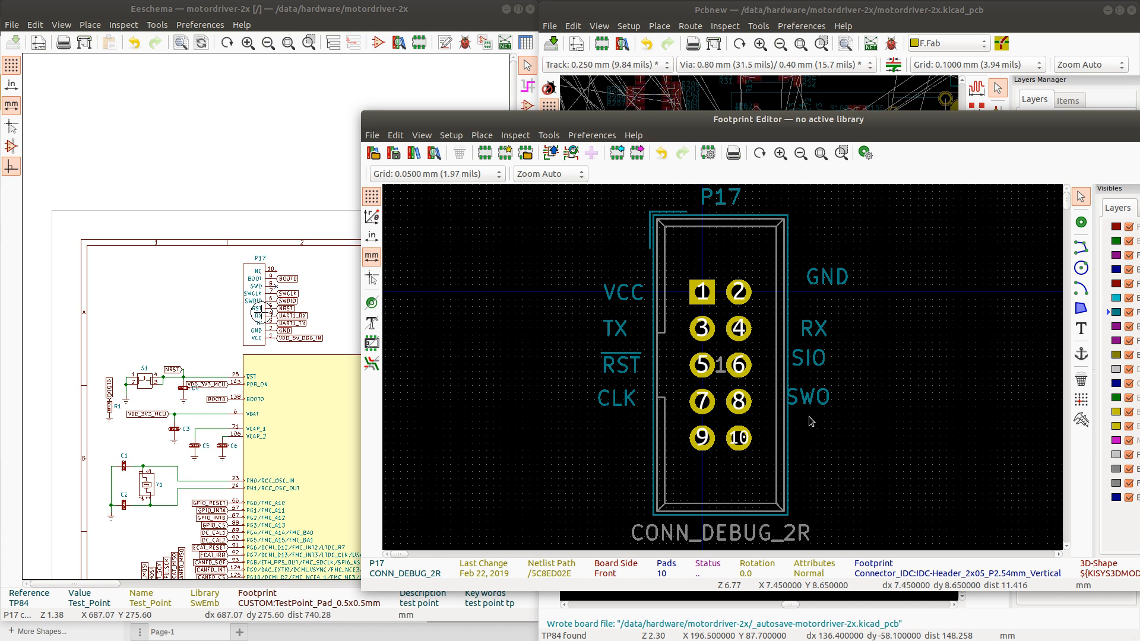
Copy the "CLK" silkscreen label, place the copy outside the outline beside pad 9, and set its text to "BOOT"
click(617, 404)
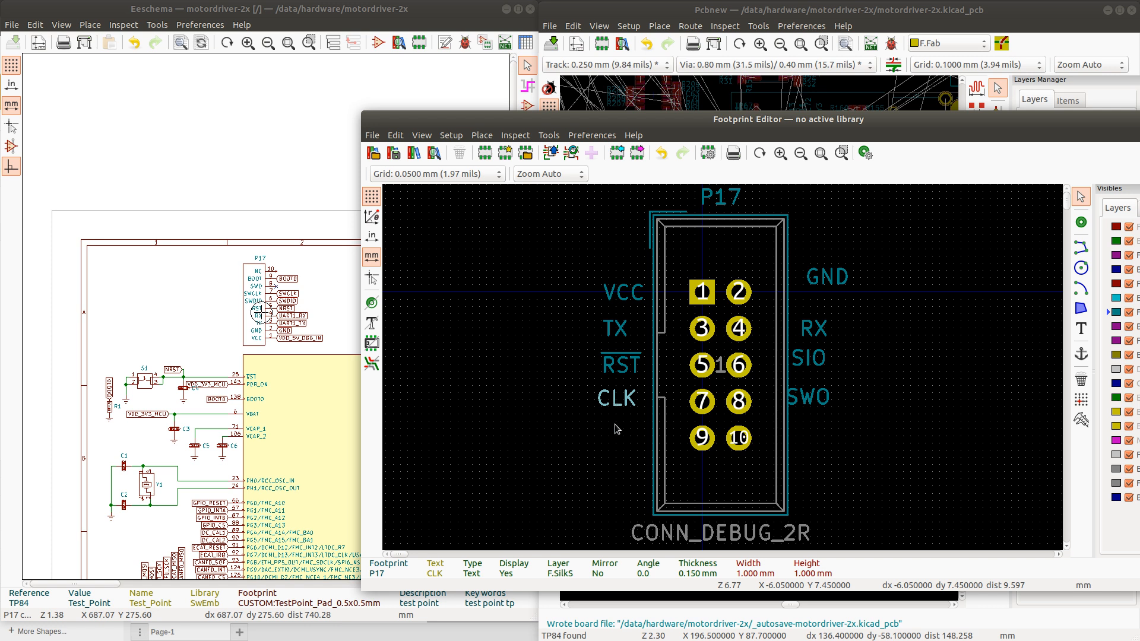
key(ctrl+c)
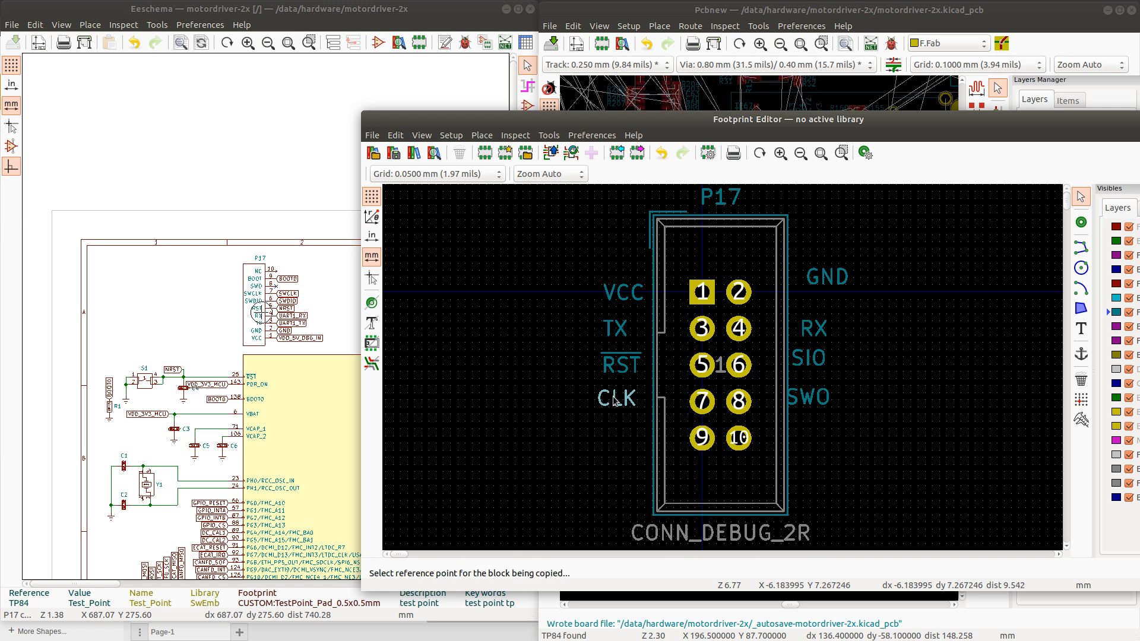
click(616, 402)
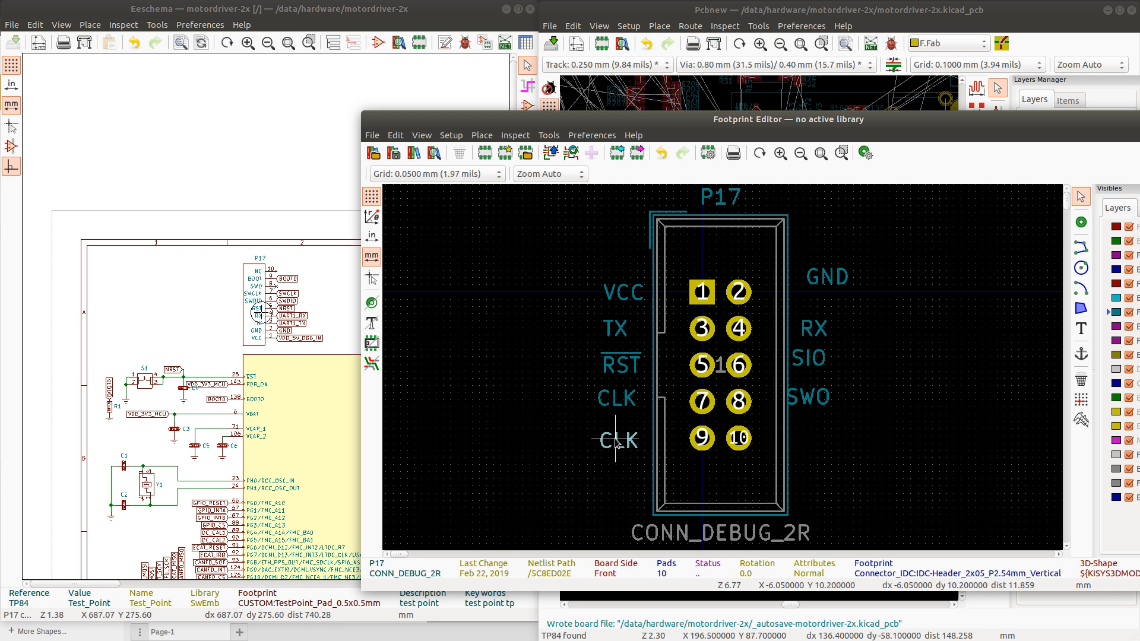
double_click(632, 444)
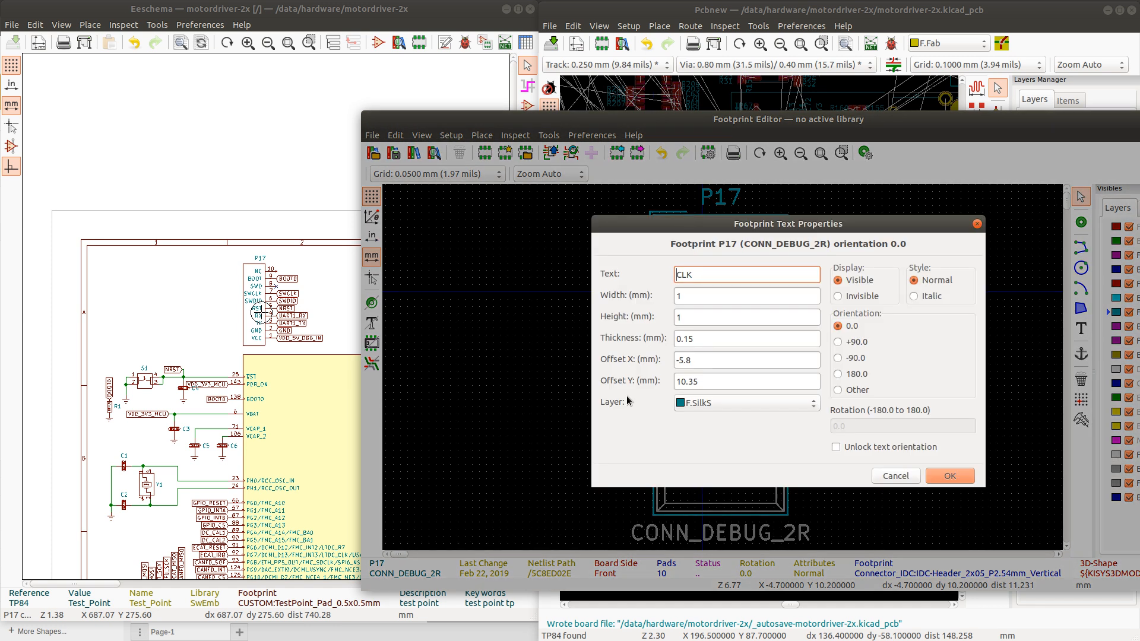
double_click(695, 274)
text(BOOT)
click(955, 483)
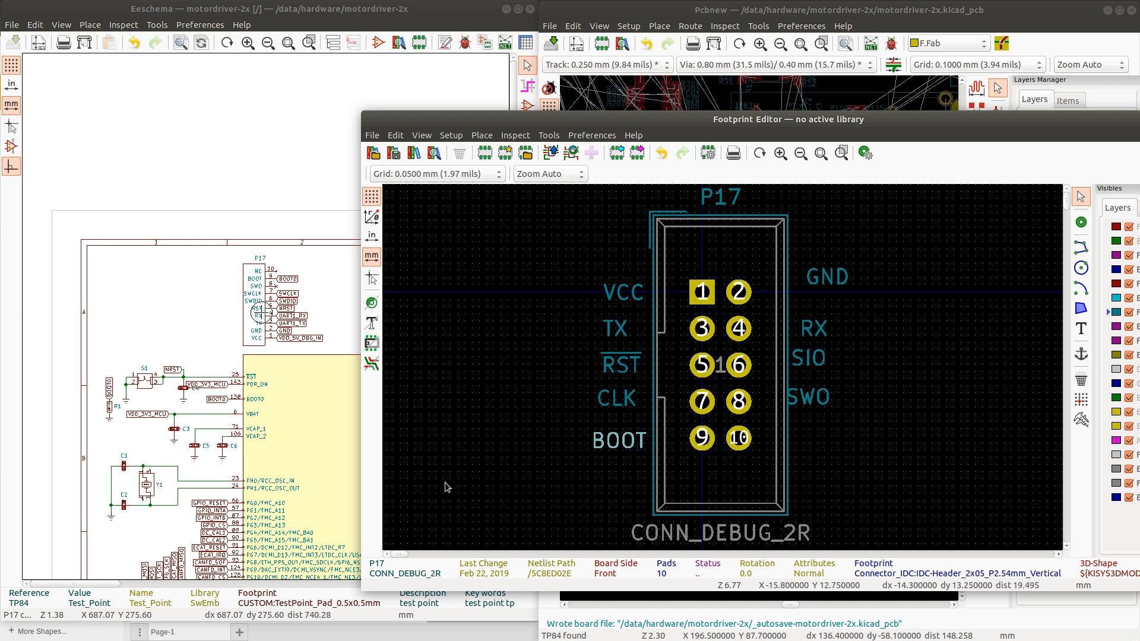
Shorten the text of the silkscreen label beside pad 9 to "B0"
double_click(626, 446)
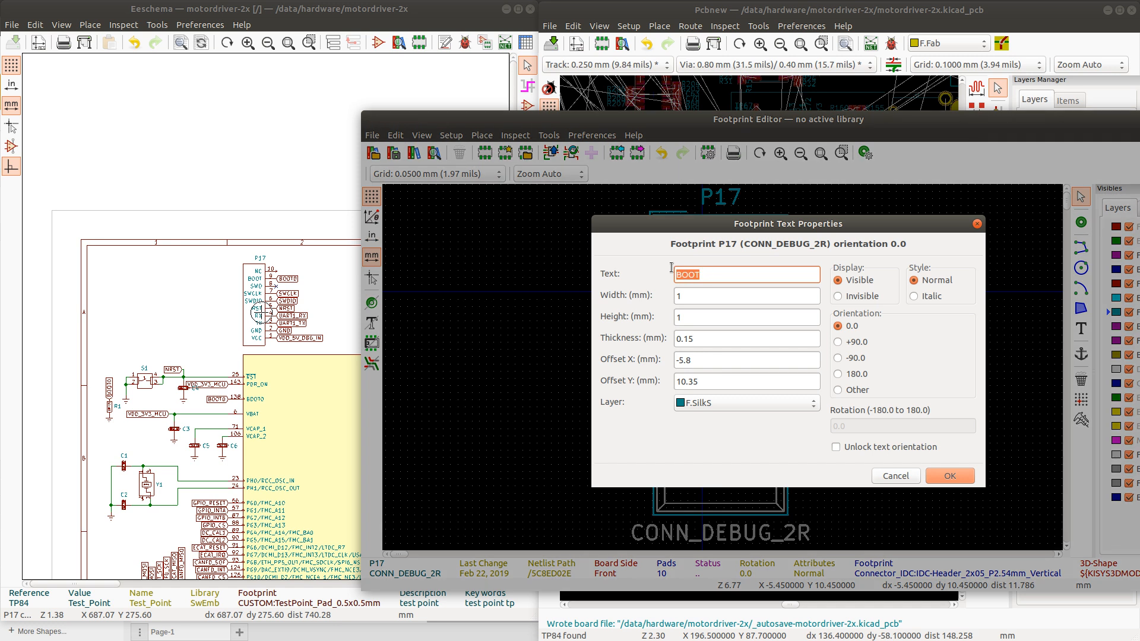
key(BackSpace)
click(970, 479)
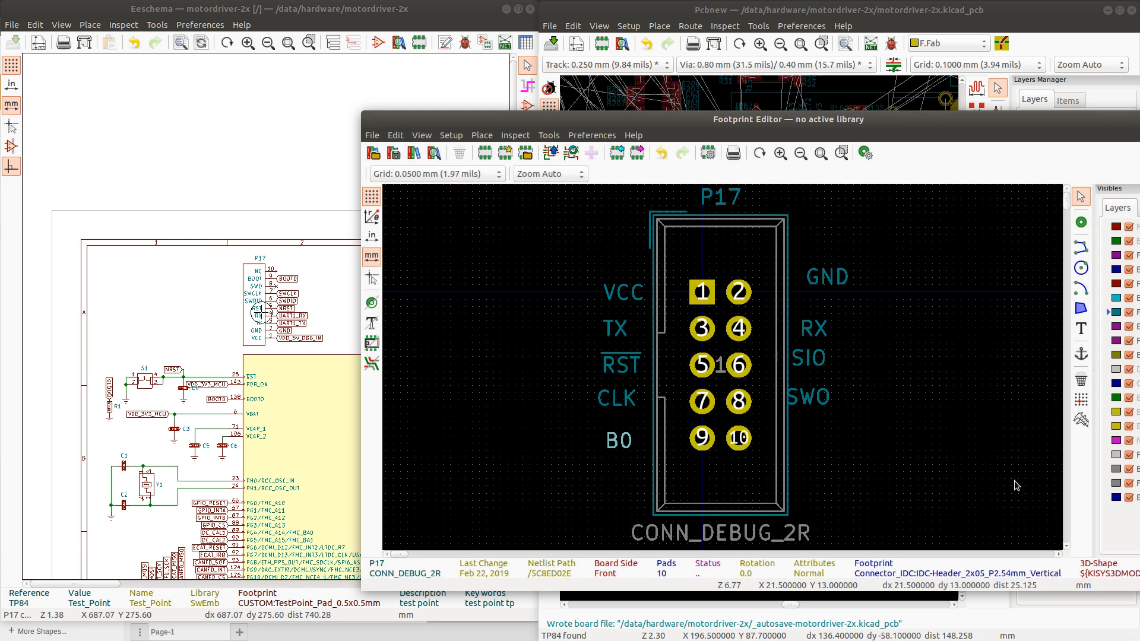
Paste another copy of the label outside the outline beside pad 10 and set its text to "NC"
key(ctrl+v)
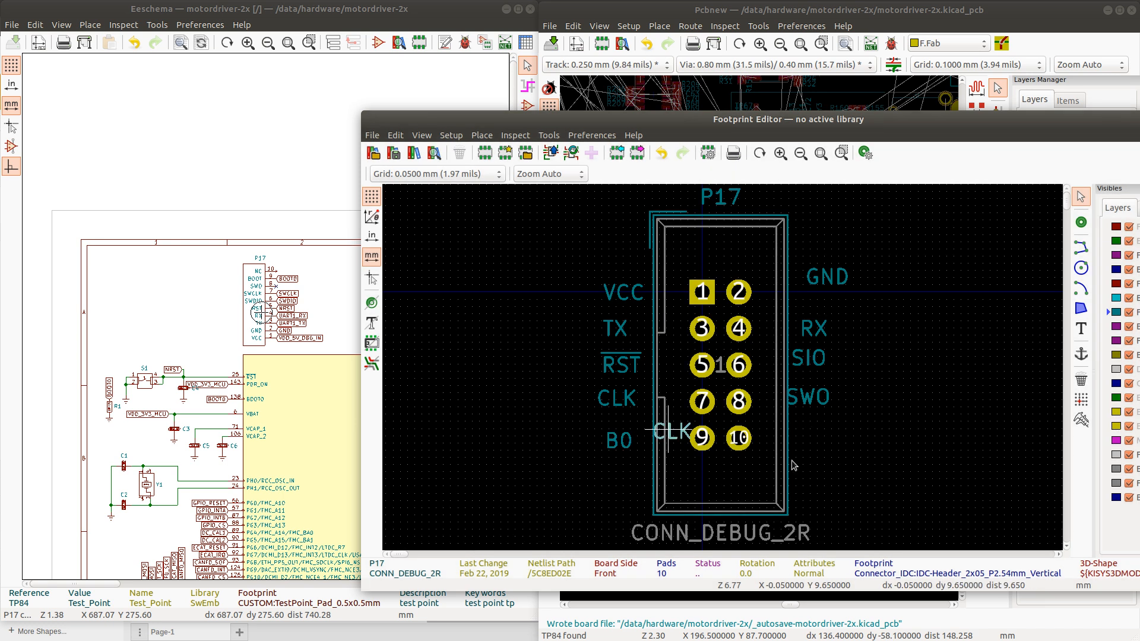
double_click(816, 439)
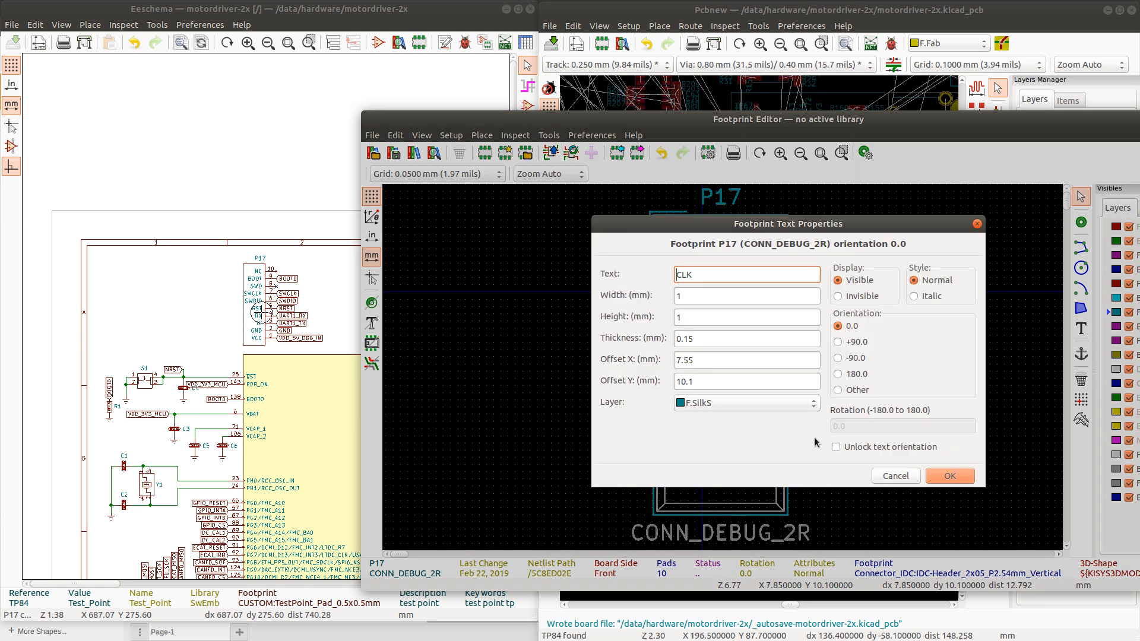
double_click(721, 277)
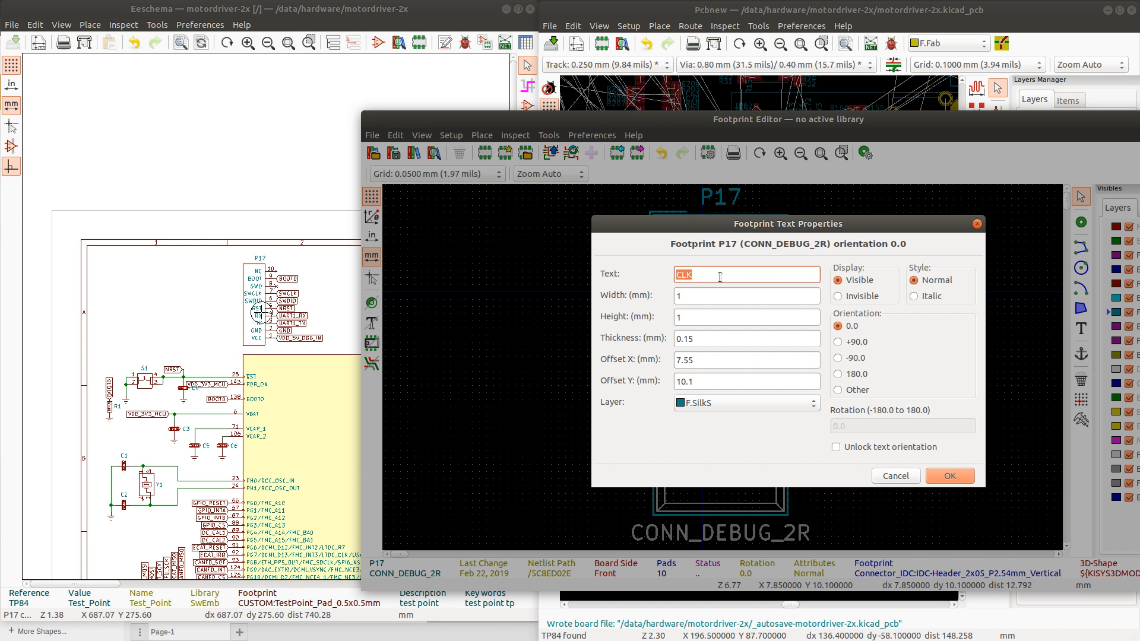
key(Return)
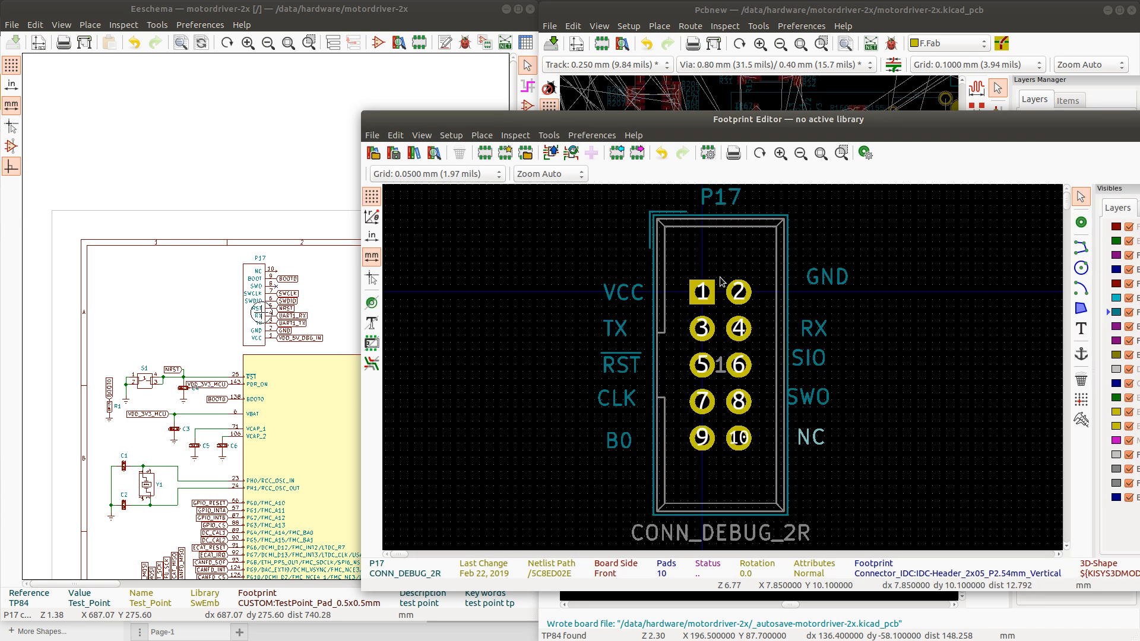
Move the "B0" label slightly so it lines up with pad 9
scroll(725, 373, up, 1)
scroll(724, 373, up, 1)
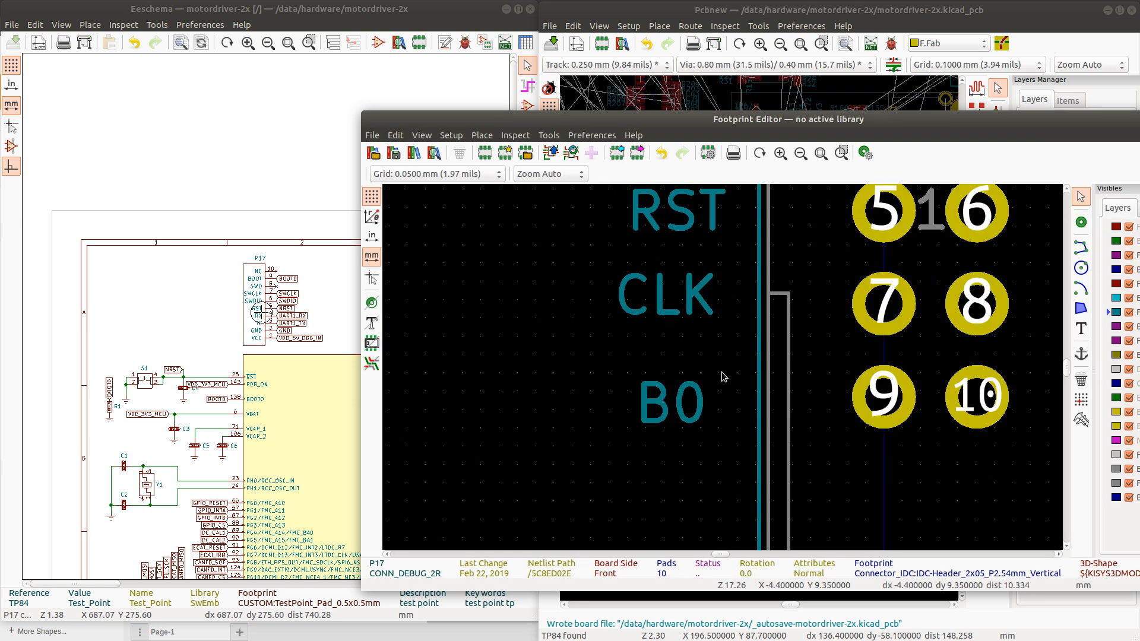
click(674, 395)
scroll(673, 397, up, 1)
drag(672, 392, 680, 399)
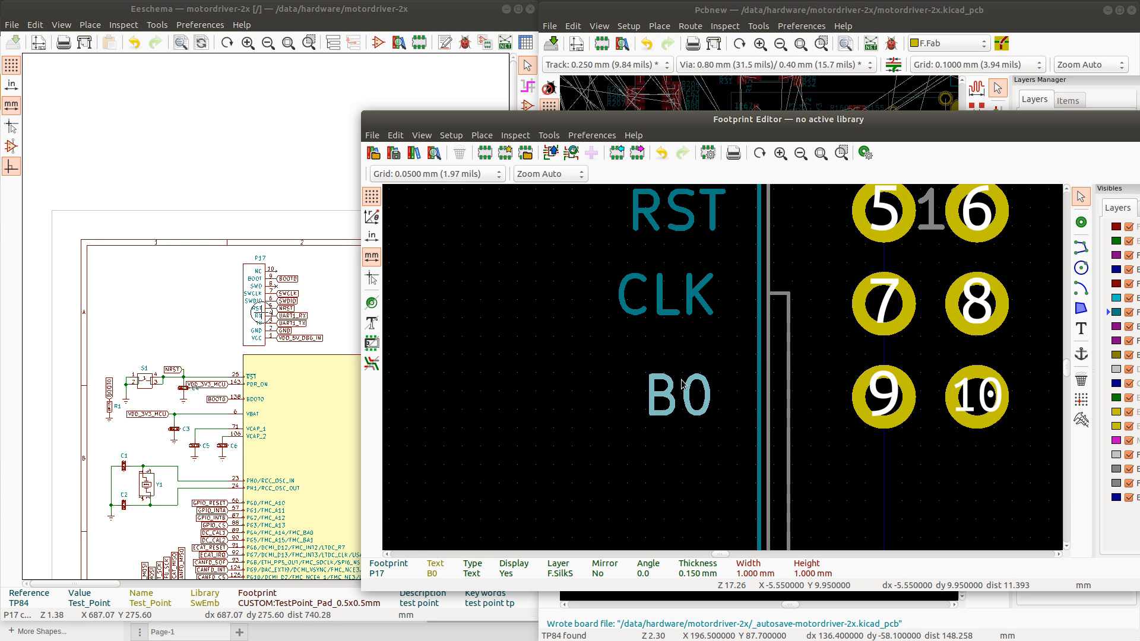
Align the VCC, TX, RST, CLK and B0 labels by their left edges
scroll(680, 399, down, 1)
scroll(726, 360, down, 2)
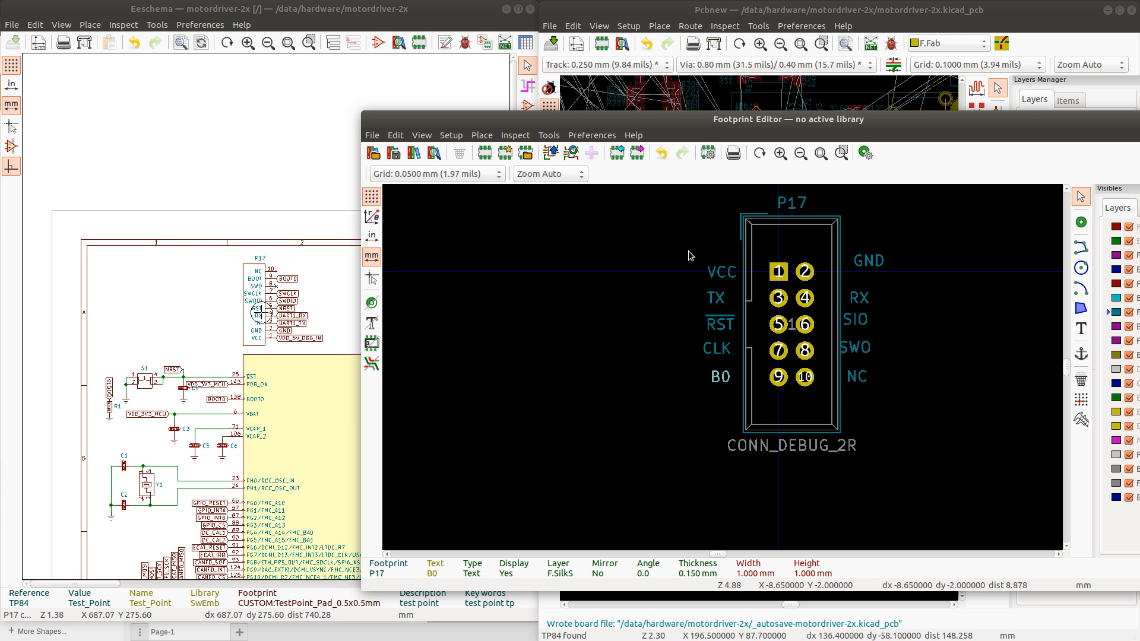
drag(687, 252, 745, 411)
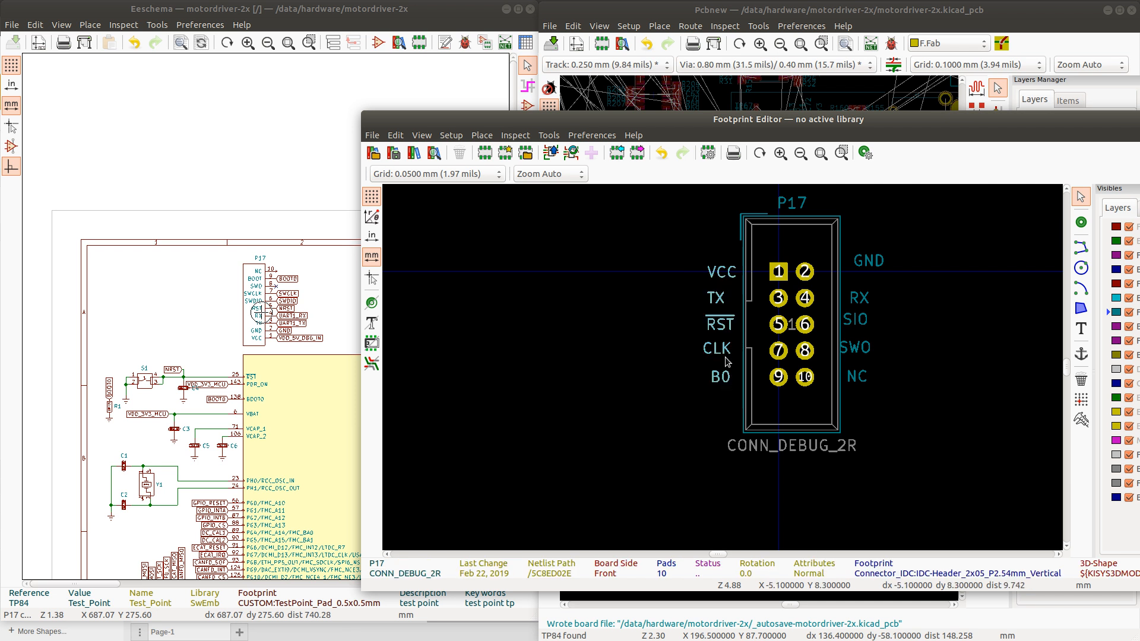
right_click(728, 366)
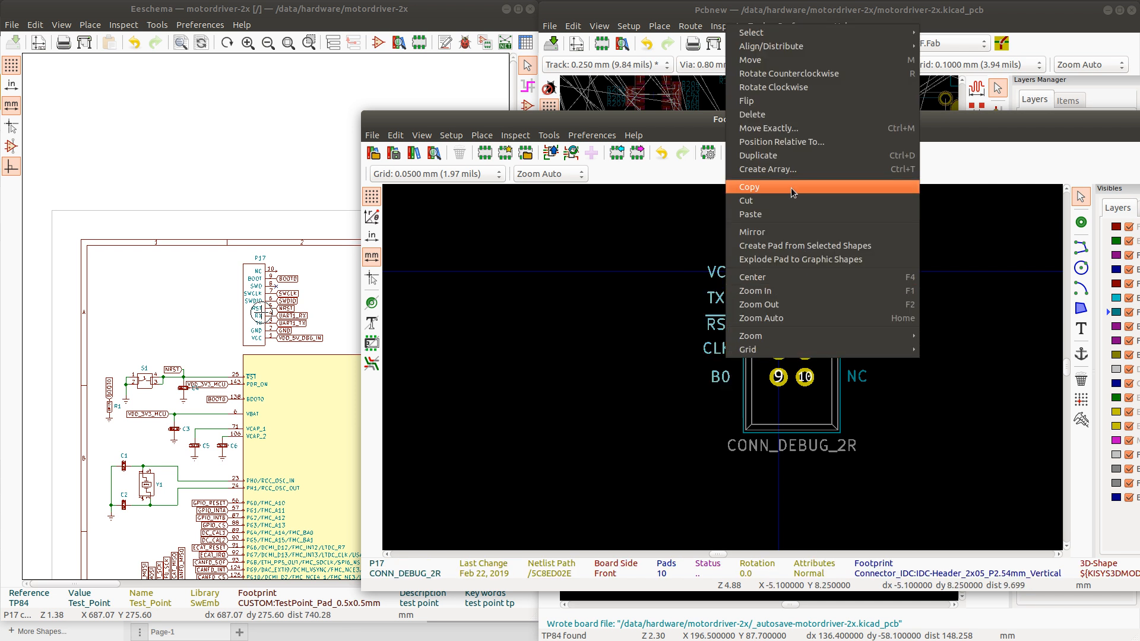
mouse_move(799, 46)
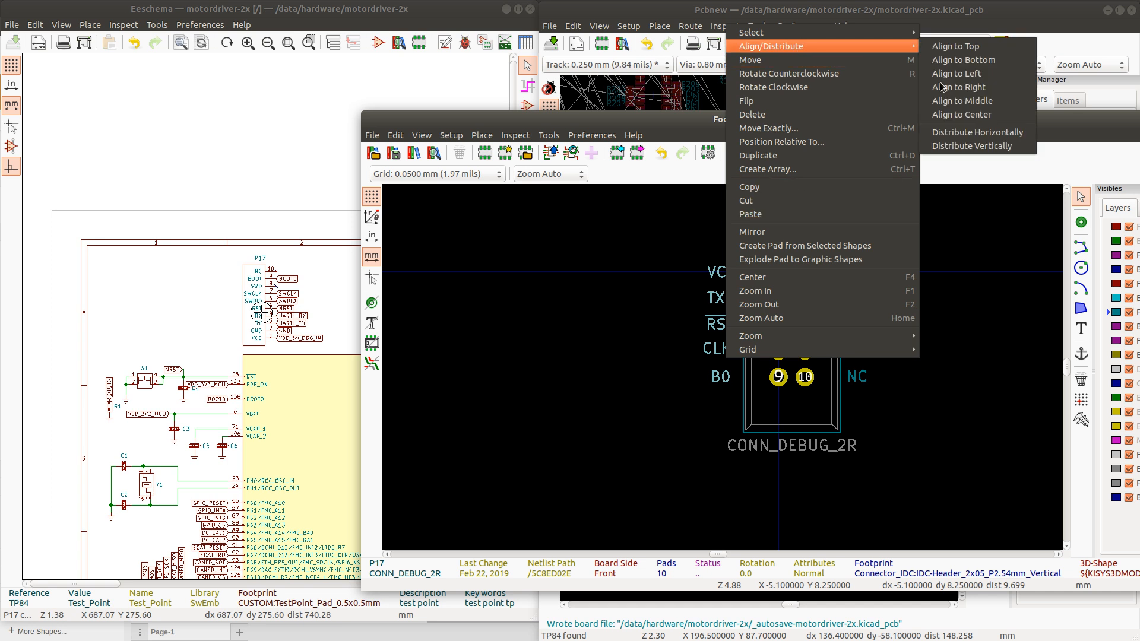
click(956, 73)
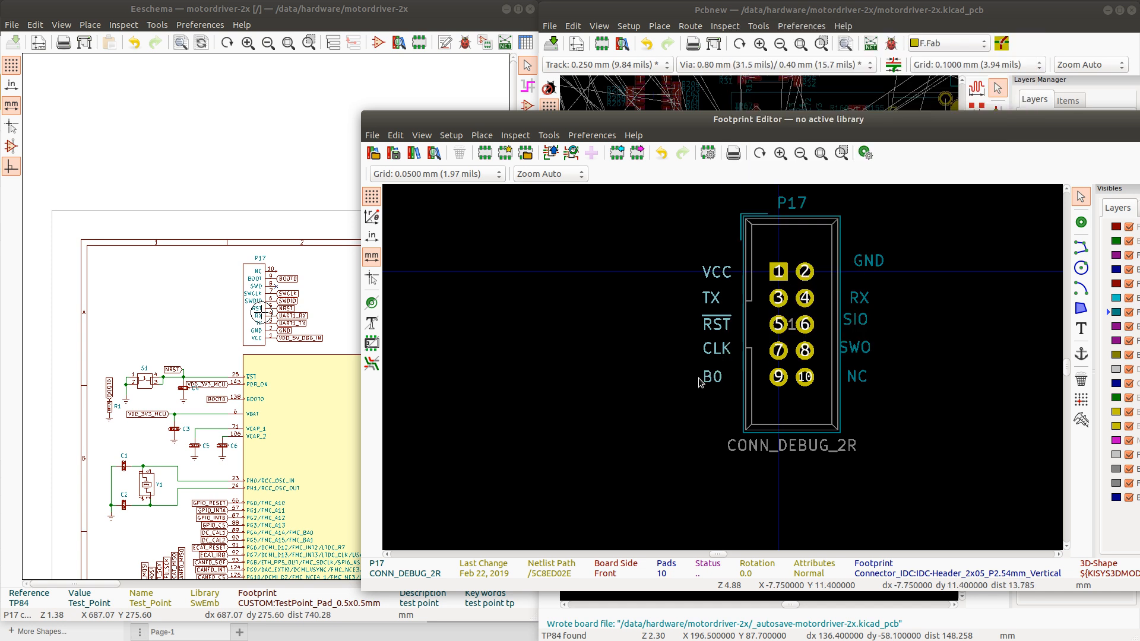
Distribute the VCC, TX, RST, CLK and B0 labels evenly in the vertical direction
right_click(709, 358)
mouse_move(867, 43)
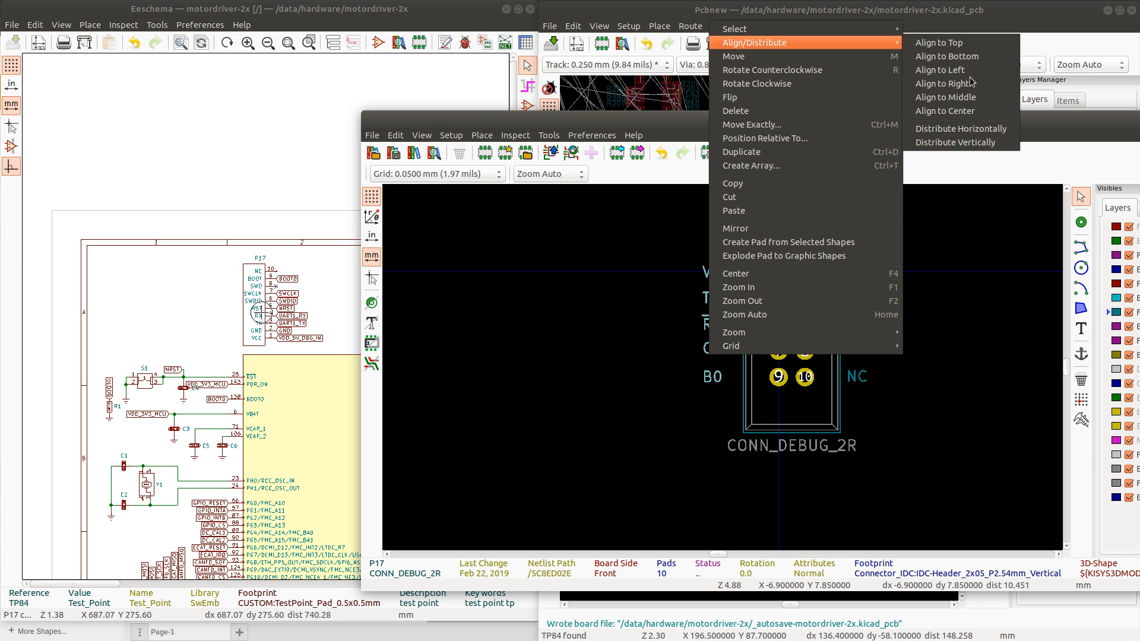
click(956, 142)
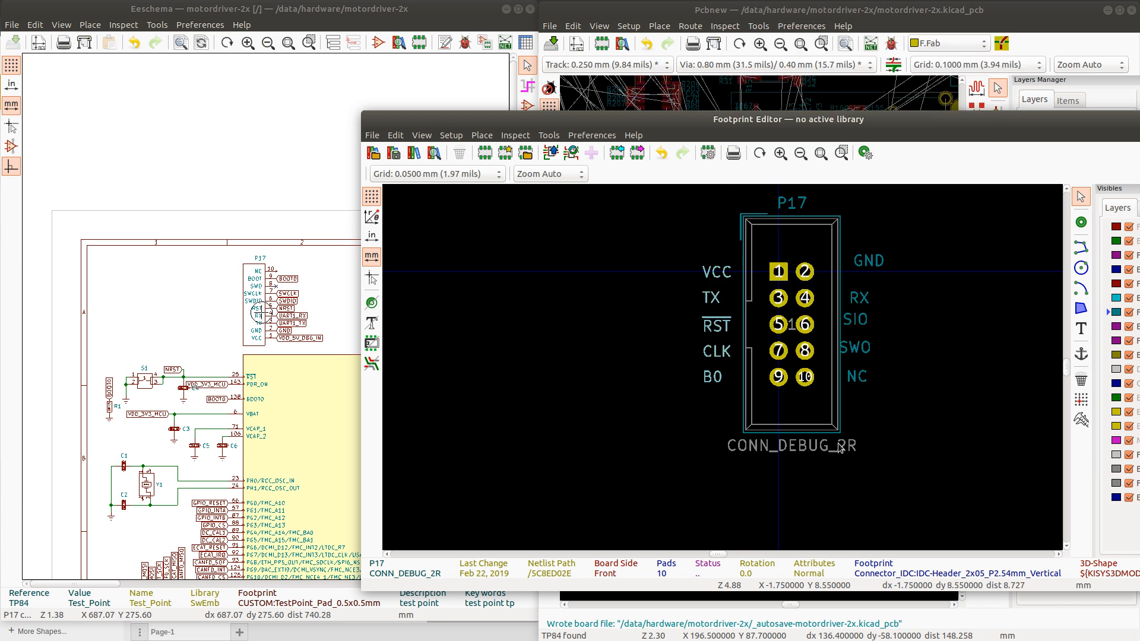
Move the "GND" label level with pad 2 and nudge the "NC" label slightly to the right beside pad 10
click(867, 263)
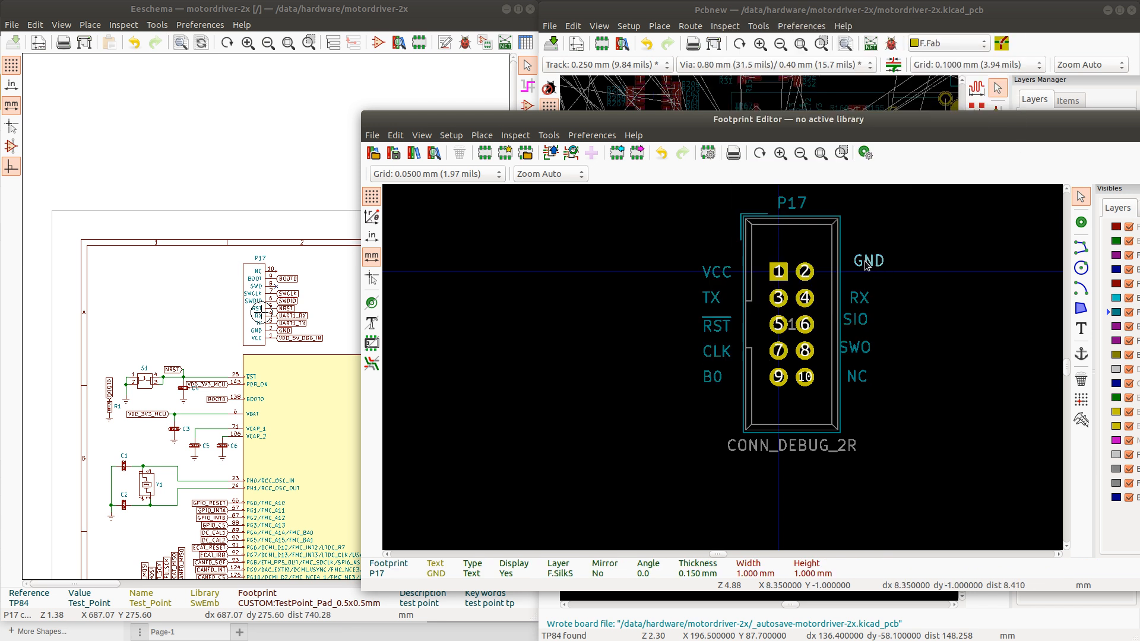
drag(867, 265, 862, 271)
click(858, 380)
key(m)
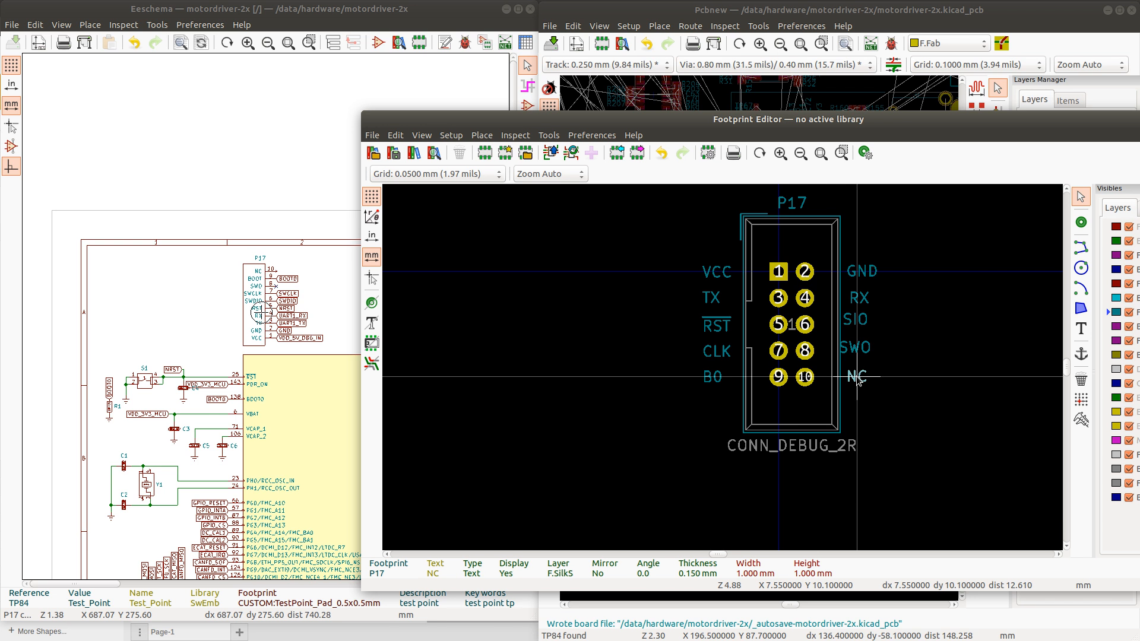
click(860, 381)
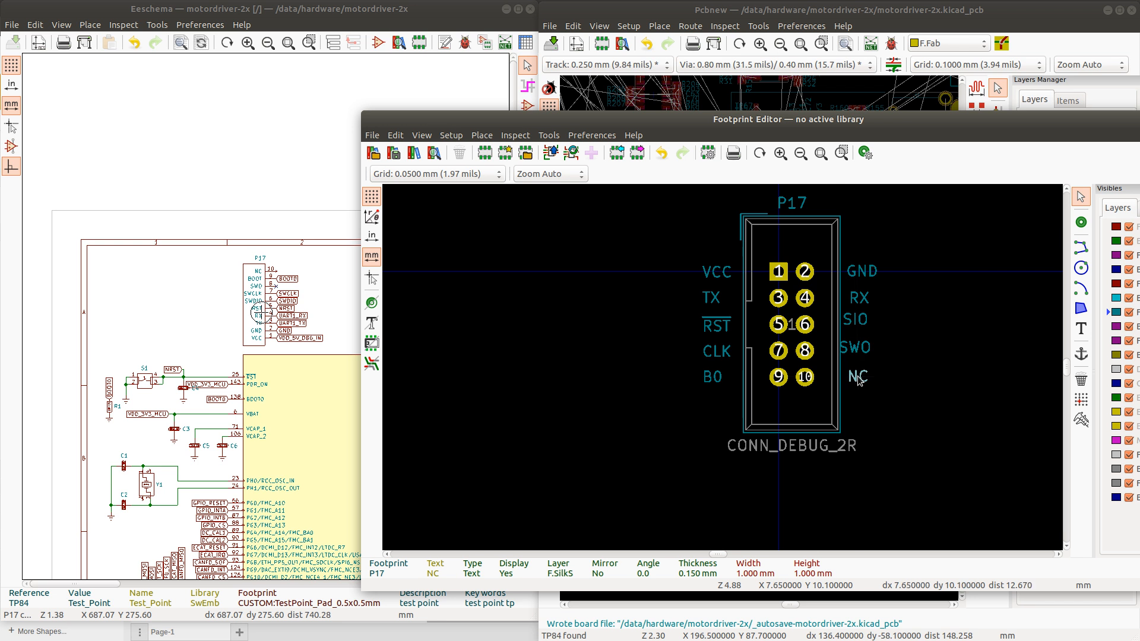
Align the GND, RX, SIO, SWO and NC labels by their right edges
drag(897, 254, 841, 409)
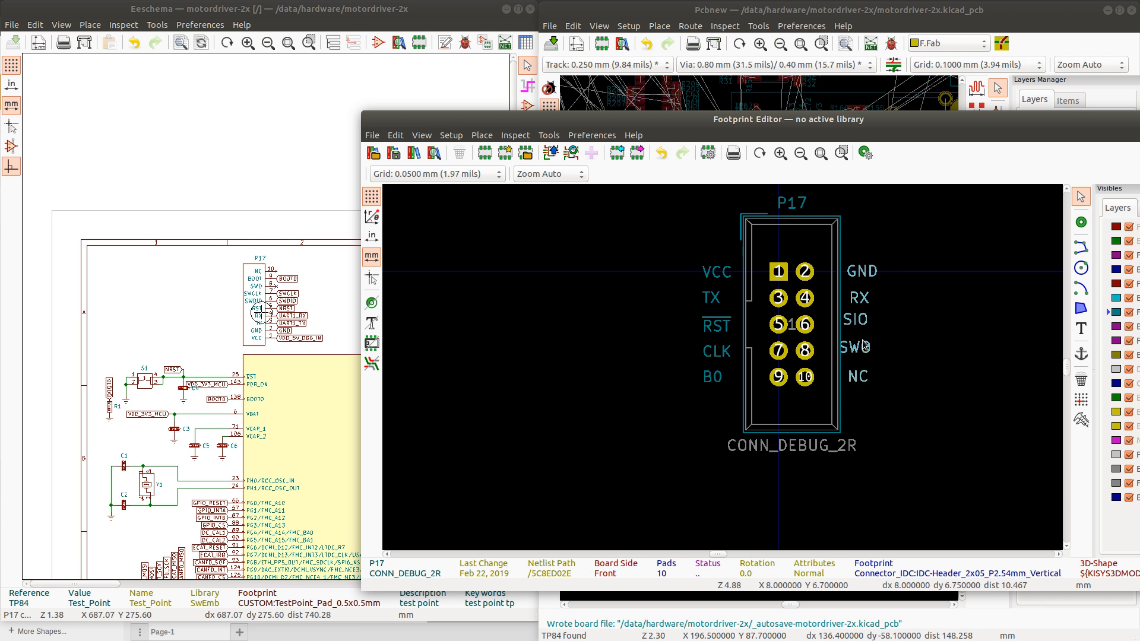
right_click(874, 333)
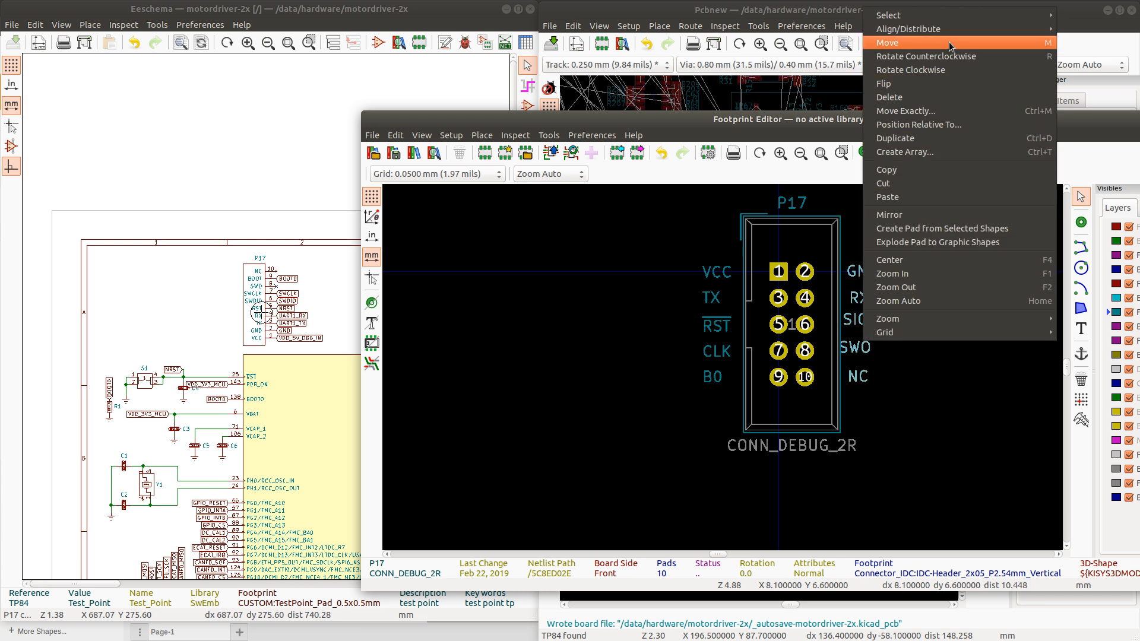
mouse_move(949, 33)
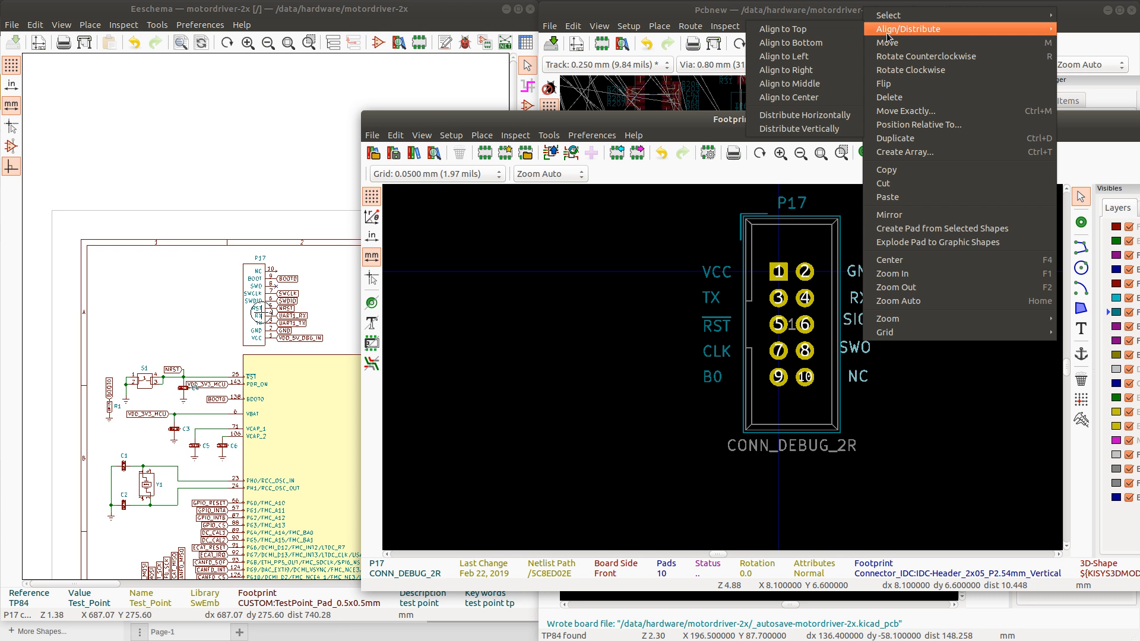
click(796, 70)
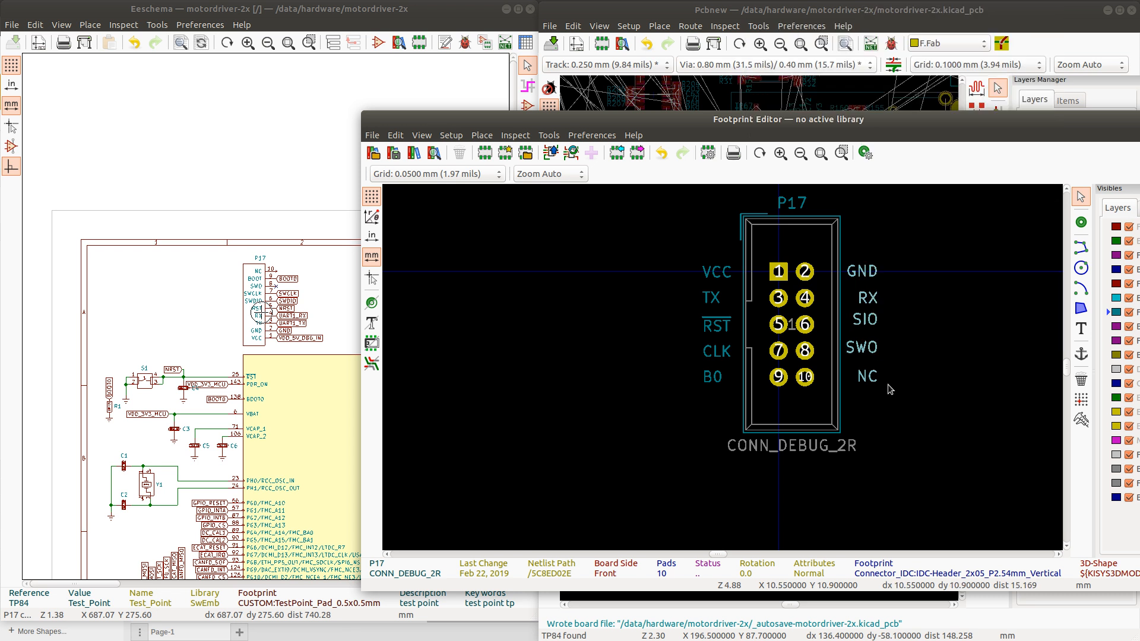
Align the GND, RX, SIO, SWO and NC labels by their left edges
right_click(872, 325)
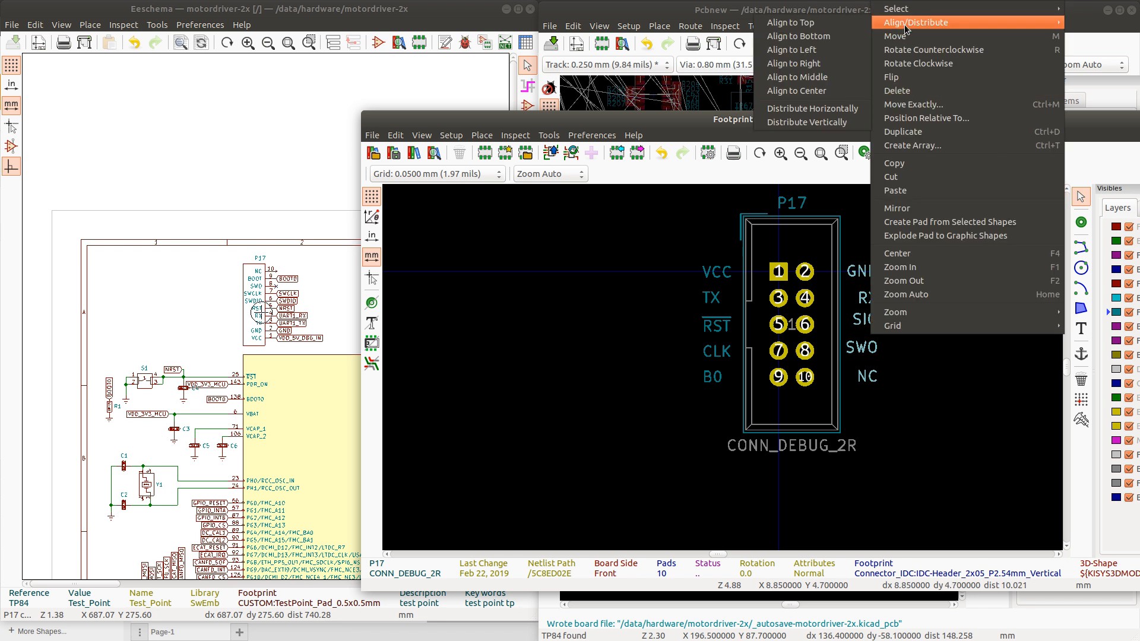
mouse_move(888, 23)
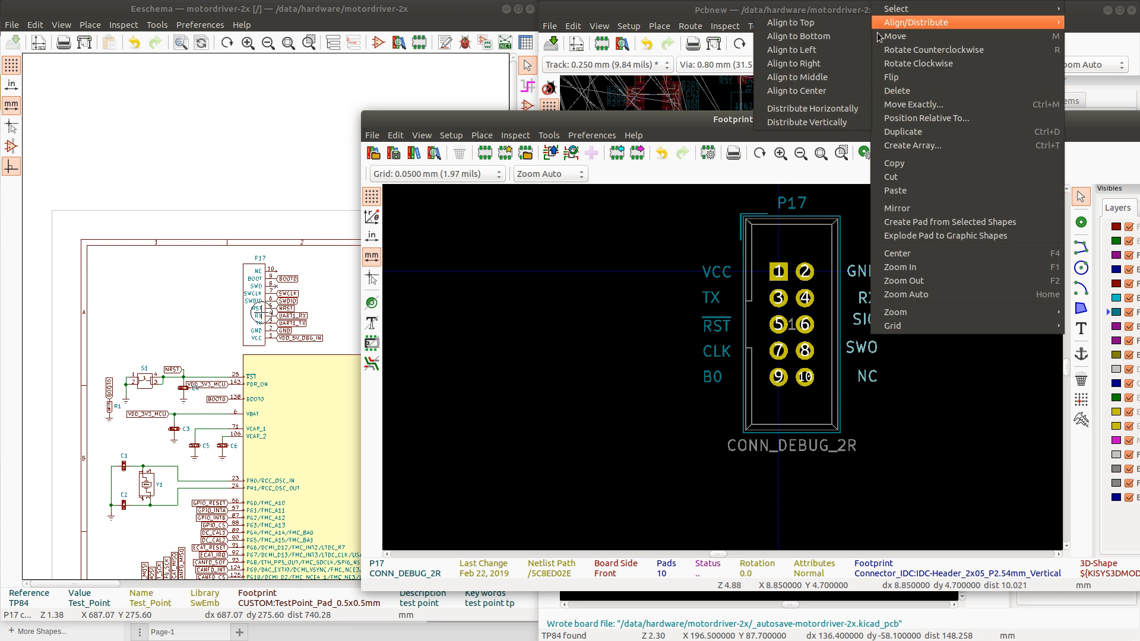
click(830, 50)
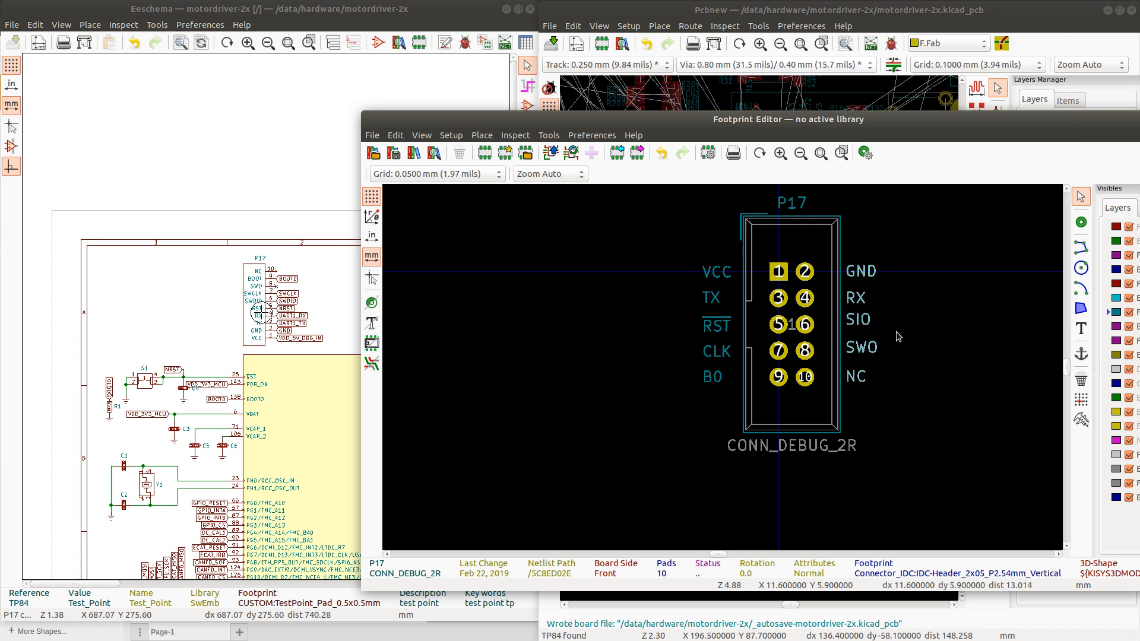
Distribute the GND, RX, SIO, SWO and NC labels evenly in the vertical direction
right_click(881, 322)
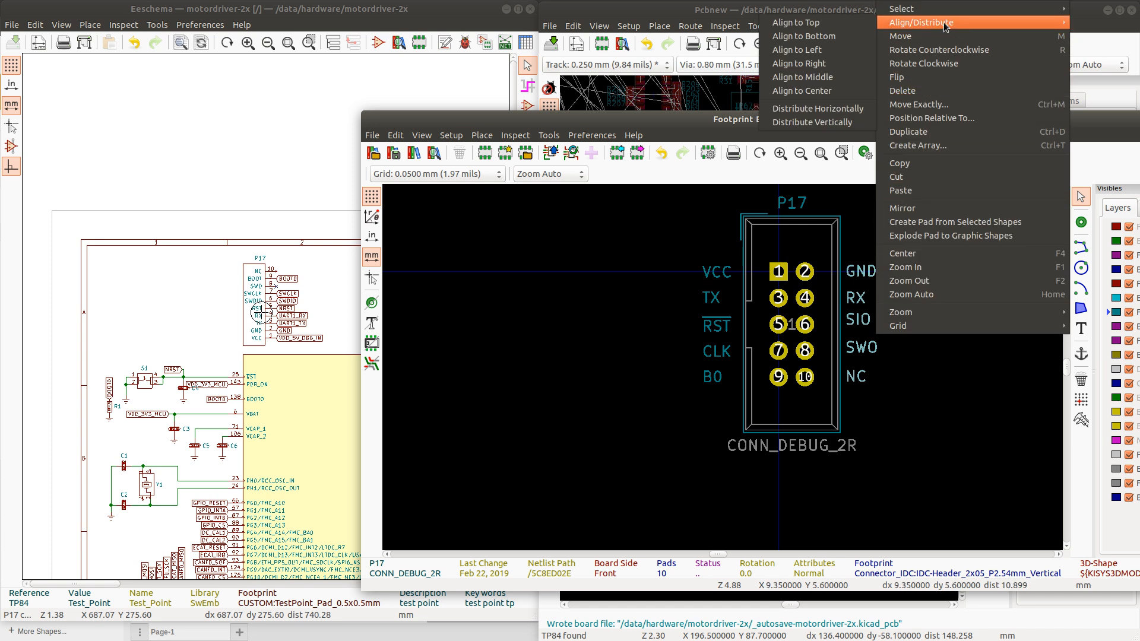
mouse_move(943, 23)
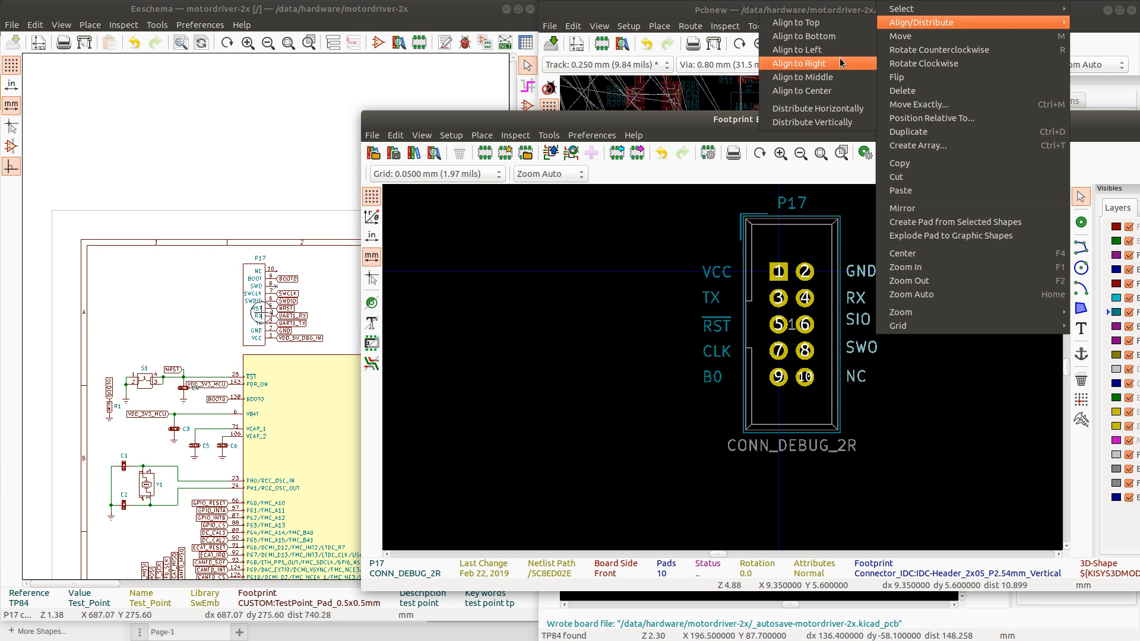
click(830, 122)
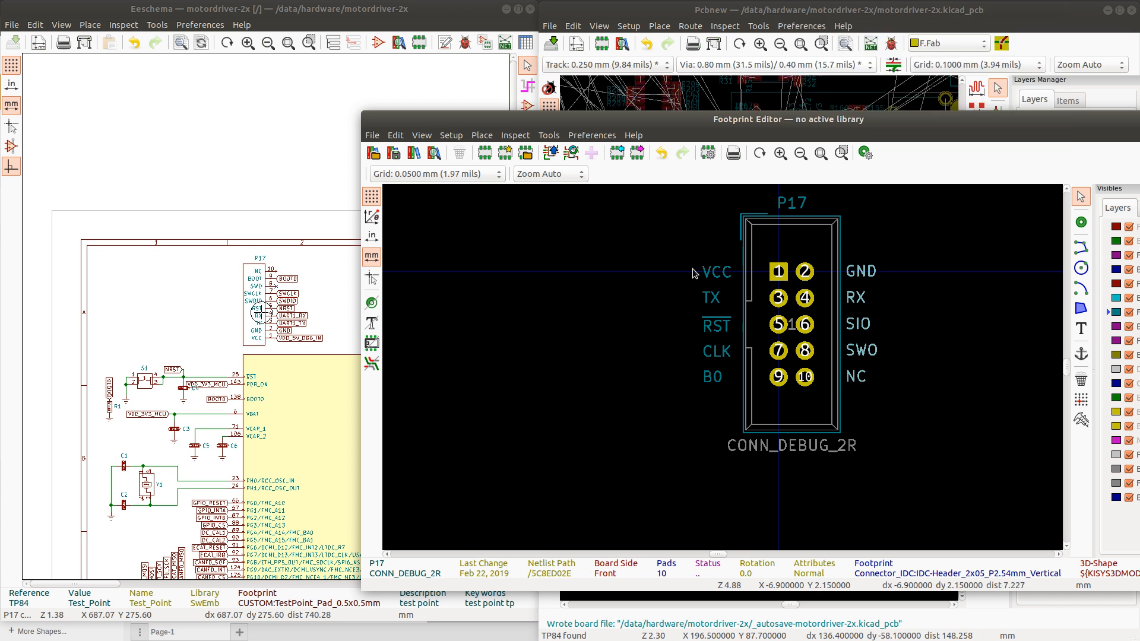
Align the VCC, TX, RST, CLK and B0 labels by their right edges
drag(687, 251, 744, 409)
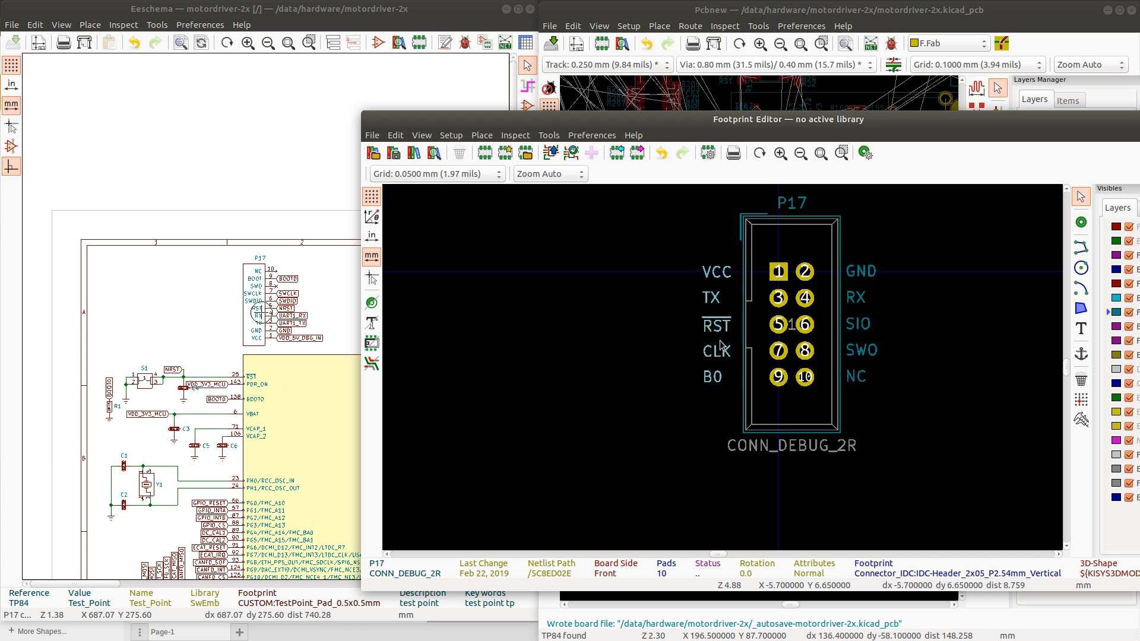
right_click(721, 344)
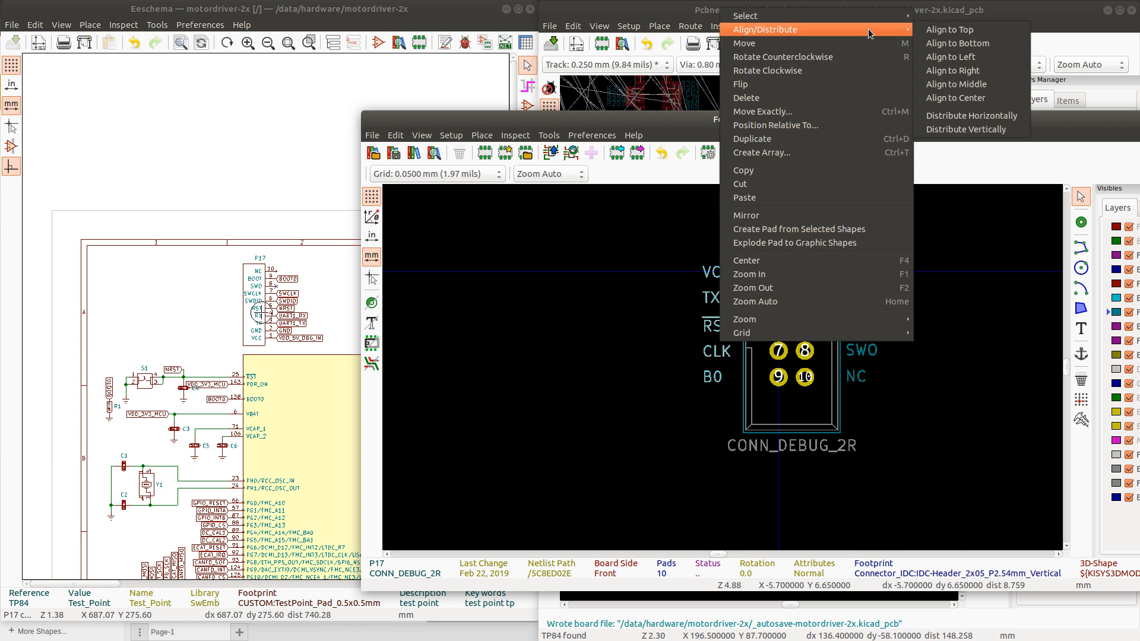
click(953, 70)
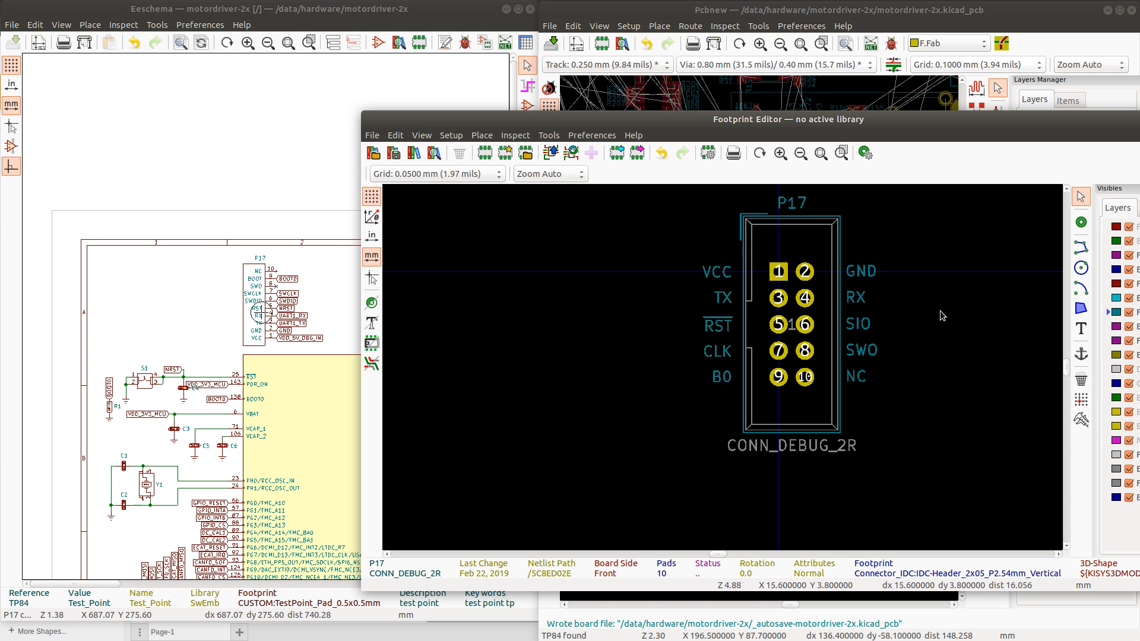
Move the VCC, TX, RST, CLK and B0 labels together about 0.9 mm to the right, close to the connector outline
drag(680, 249, 737, 406)
scroll(729, 308, up, 5)
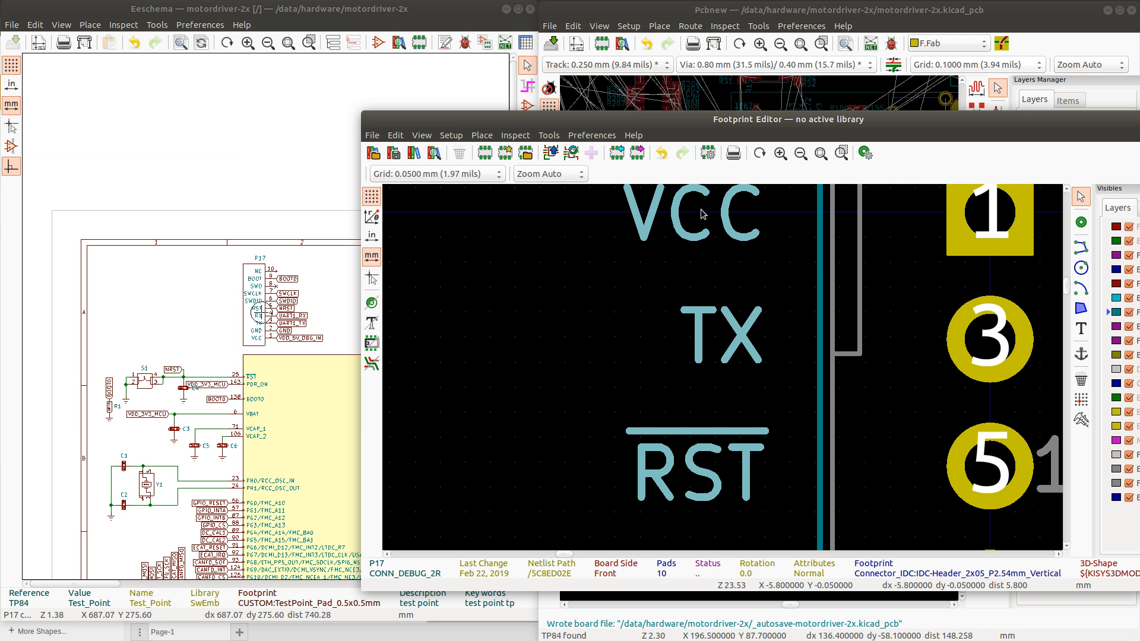
drag(701, 209, 746, 231)
click(746, 231)
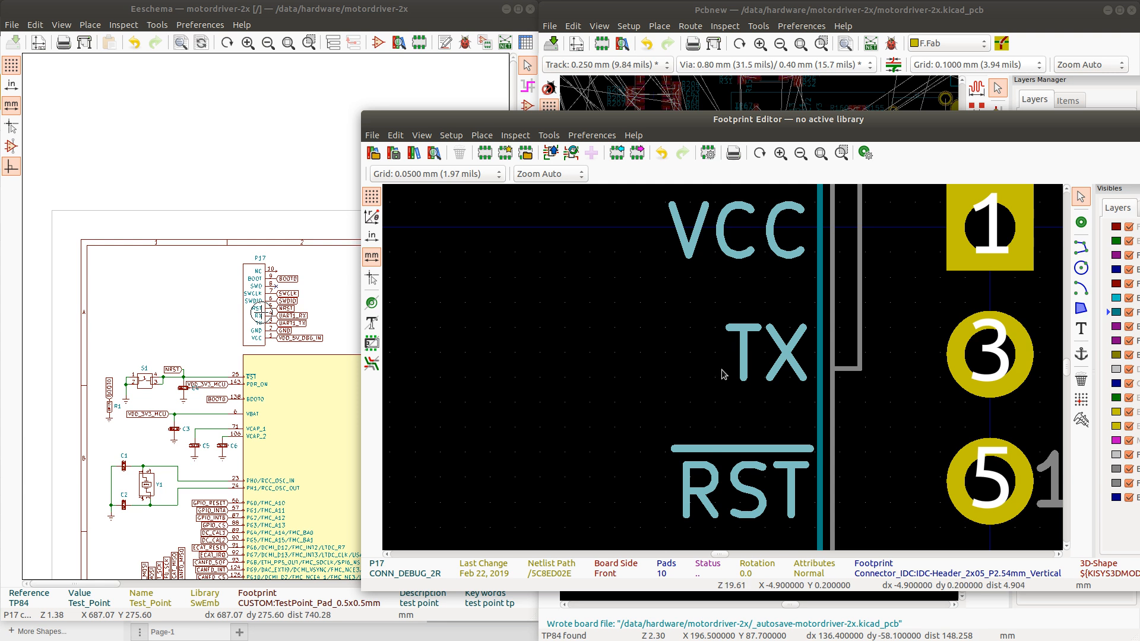
Move the GND, RX, SIO, SWO and NC labels together slightly to the left, closer to the connector outline
scroll(865, 412, down, 5)
scroll(720, 372, up, 4)
scroll(719, 371, down, 2)
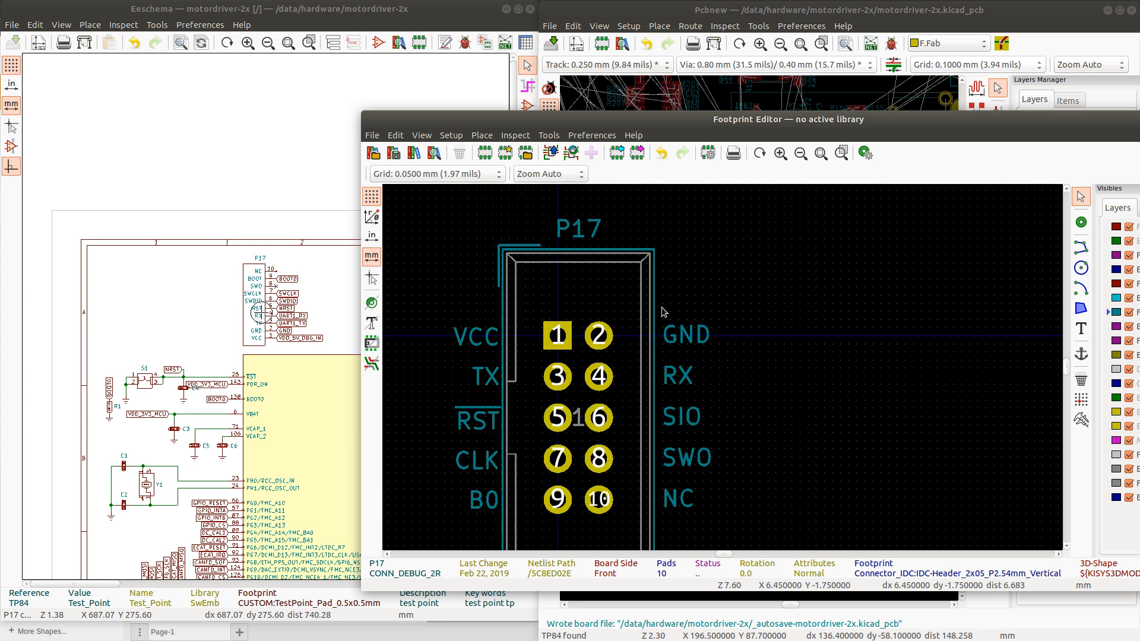
drag(661, 307, 749, 525)
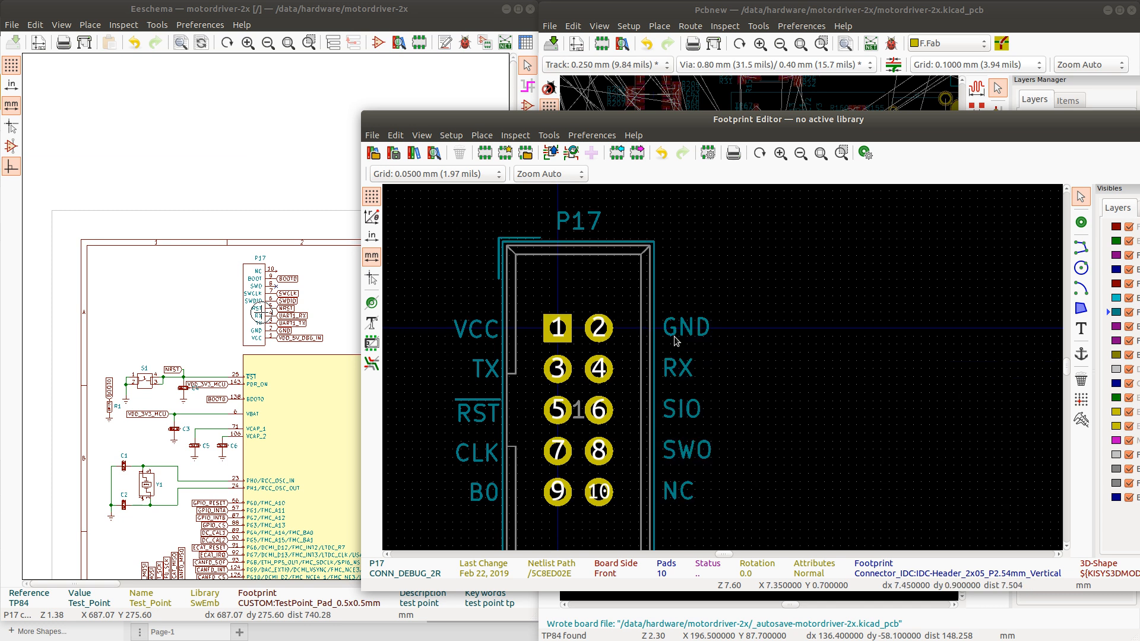
drag(659, 315, 746, 531)
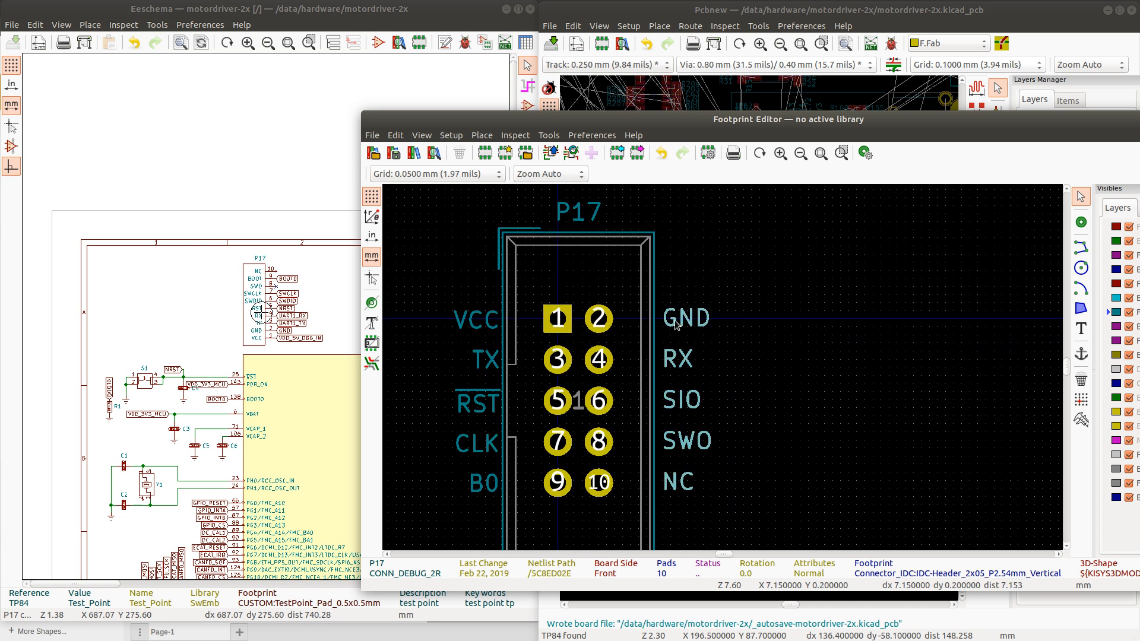
drag(679, 318, 674, 319)
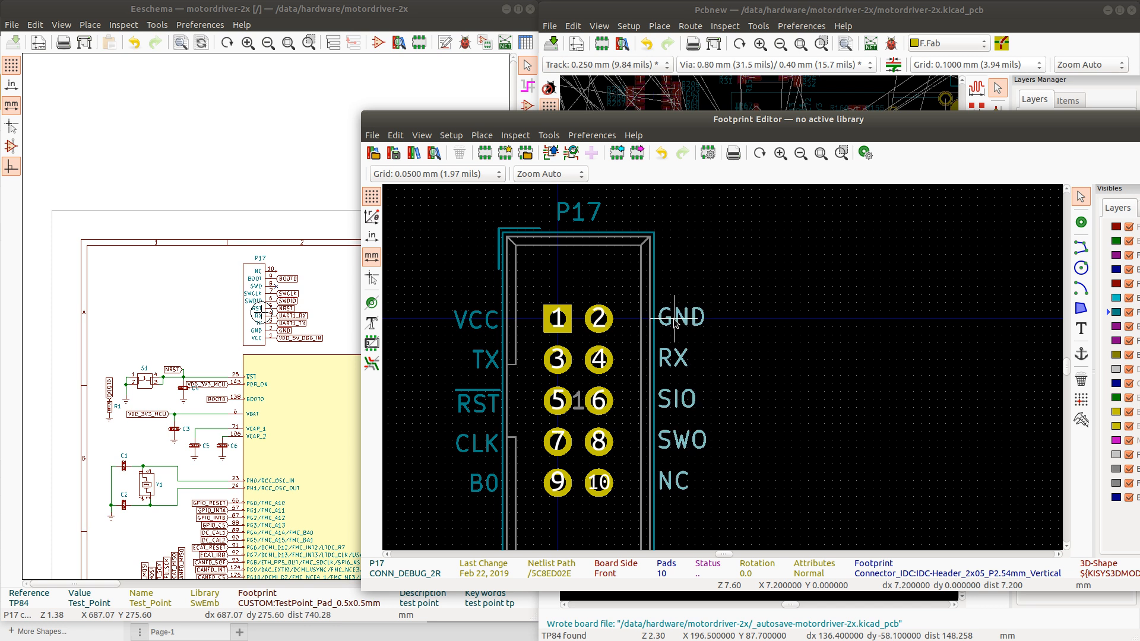
Change the footprint's value text below the connector outline to "DEBUG"
scroll(664, 373, down, 8)
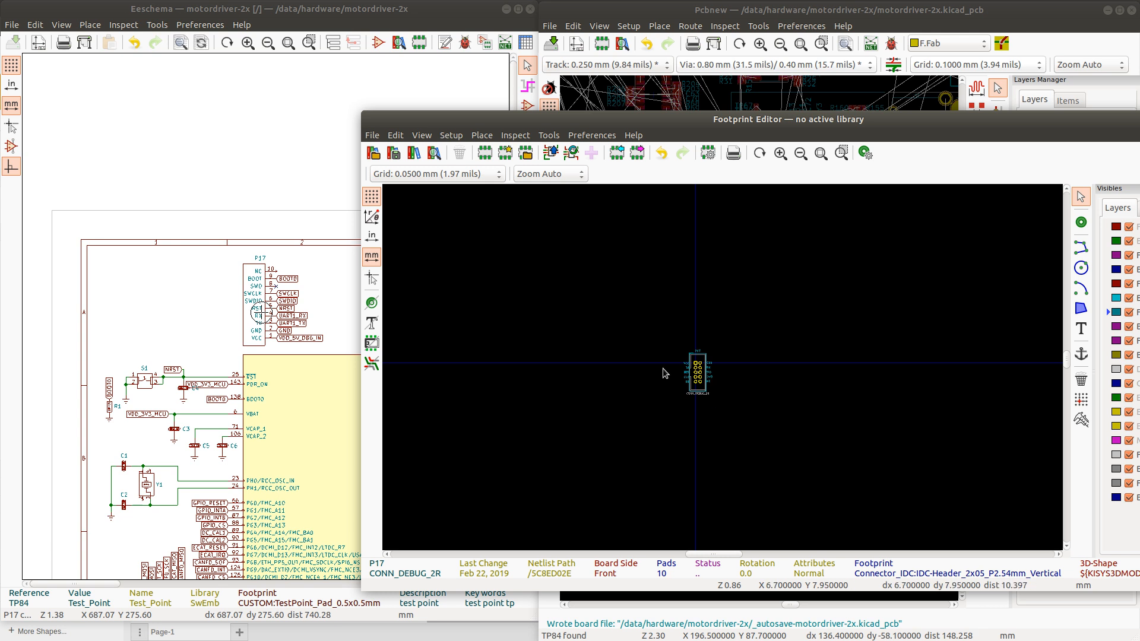
scroll(664, 373, up, 3)
click(781, 455)
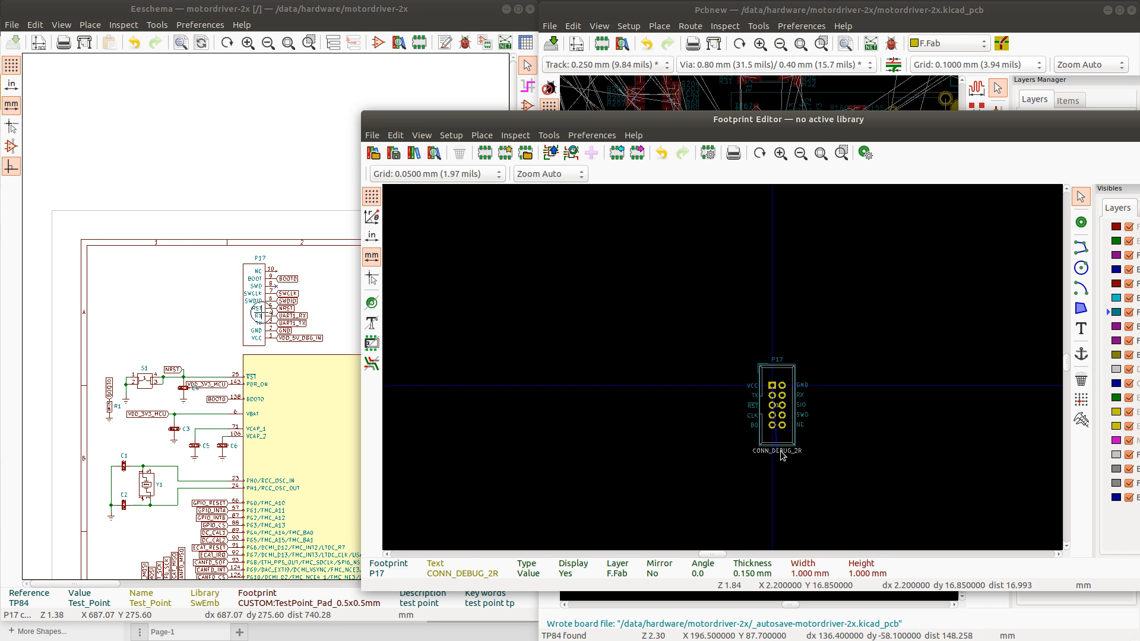
double_click(781, 440)
double_click(761, 275)
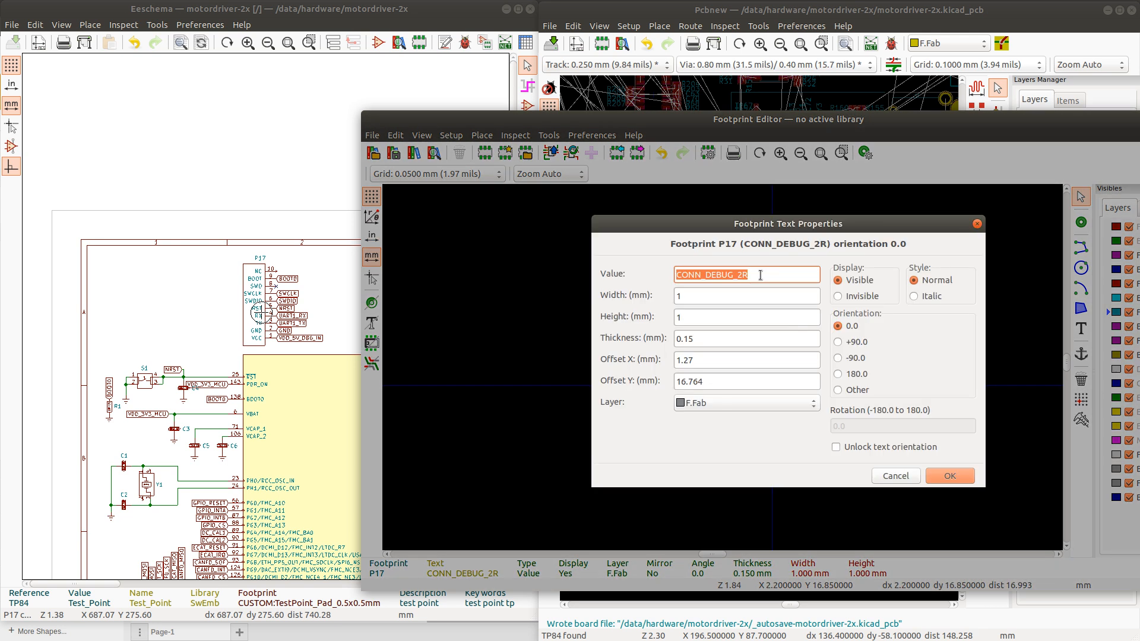
text(DEBUG)
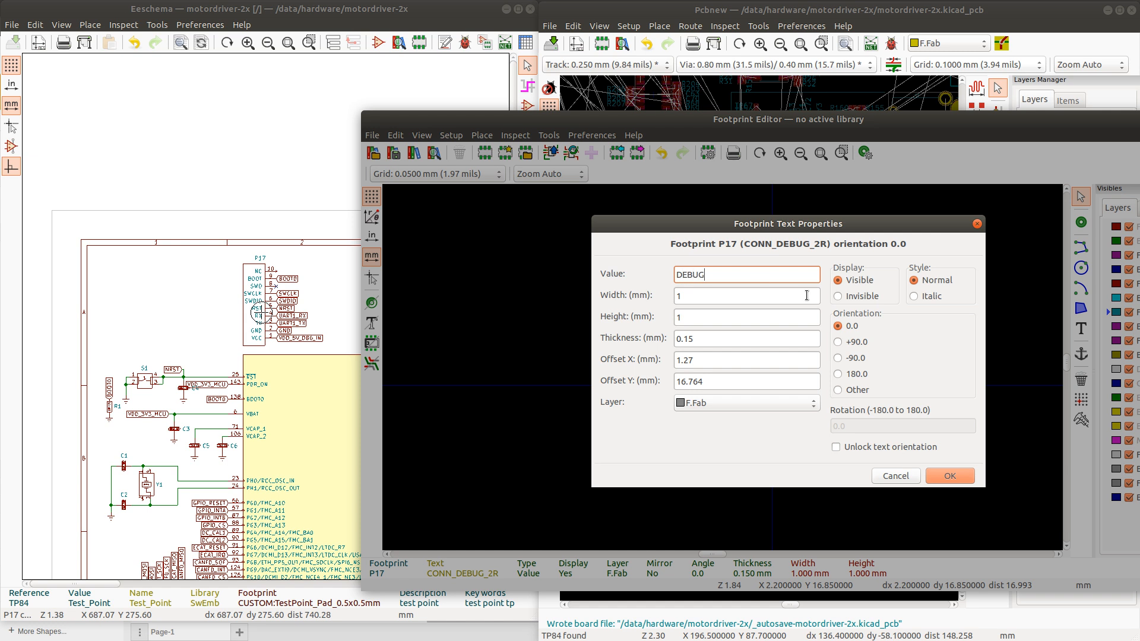
key(Return)
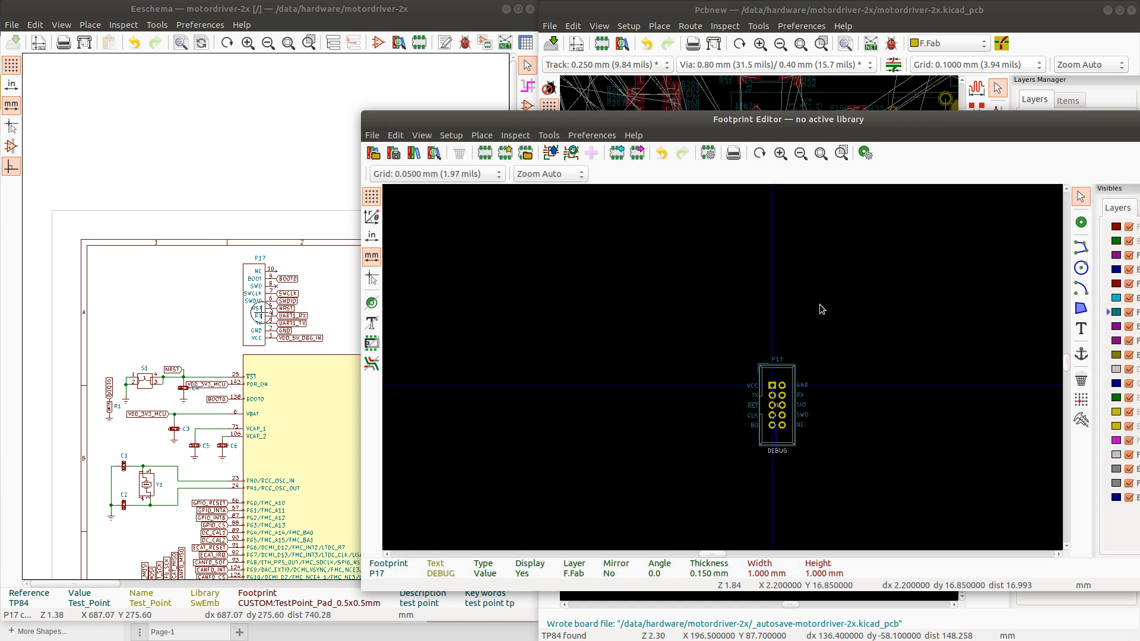
Close the footprint editor, saving the footprint as IDC-Header_2x05_P2.54mm_Vertical in the Connector_IDC library
drag(1091, 114, 934, 95)
click(1051, 104)
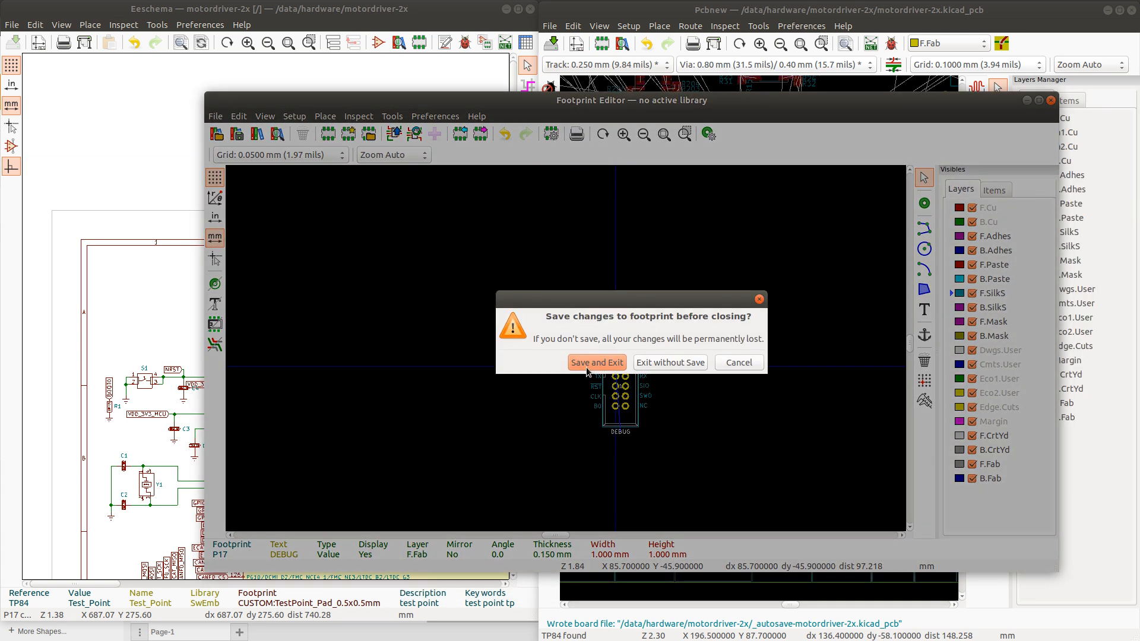
click(588, 362)
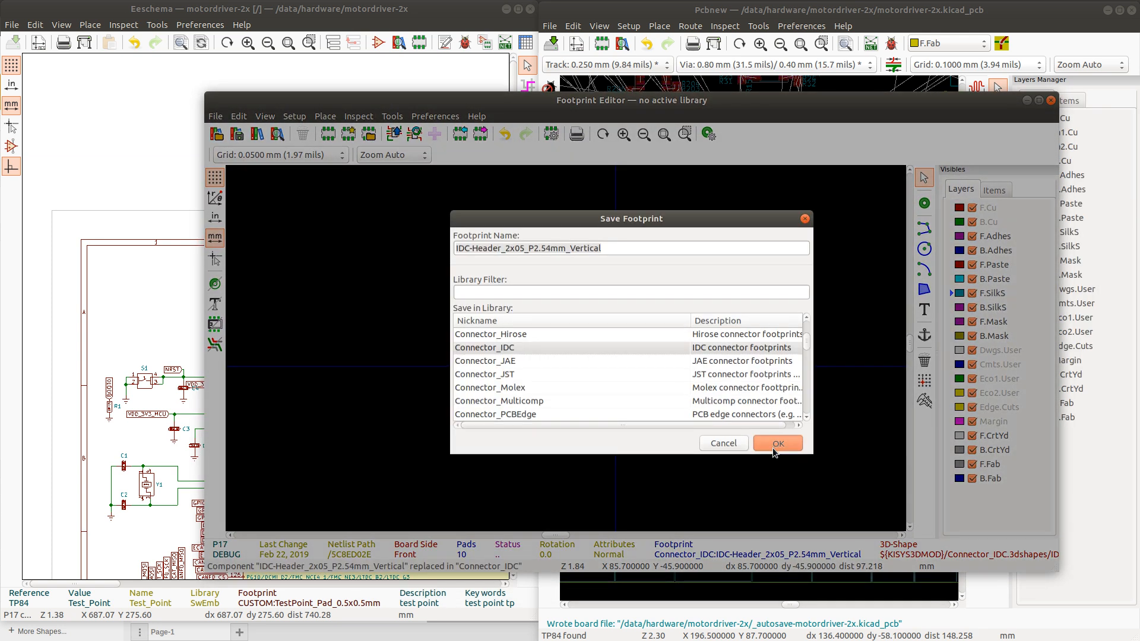
click(772, 447)
Update the board footprints with identifier Connector_IDC:IDC-Header_2x05_P2.54mm_Vertical from the library
right_click(711, 249)
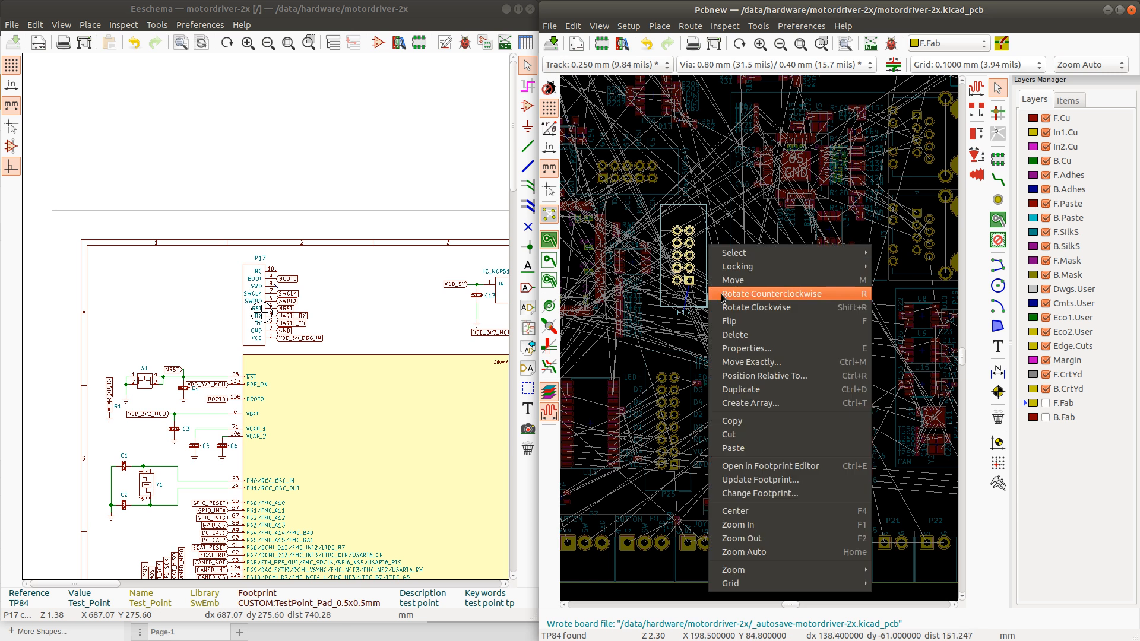
click(875, 344)
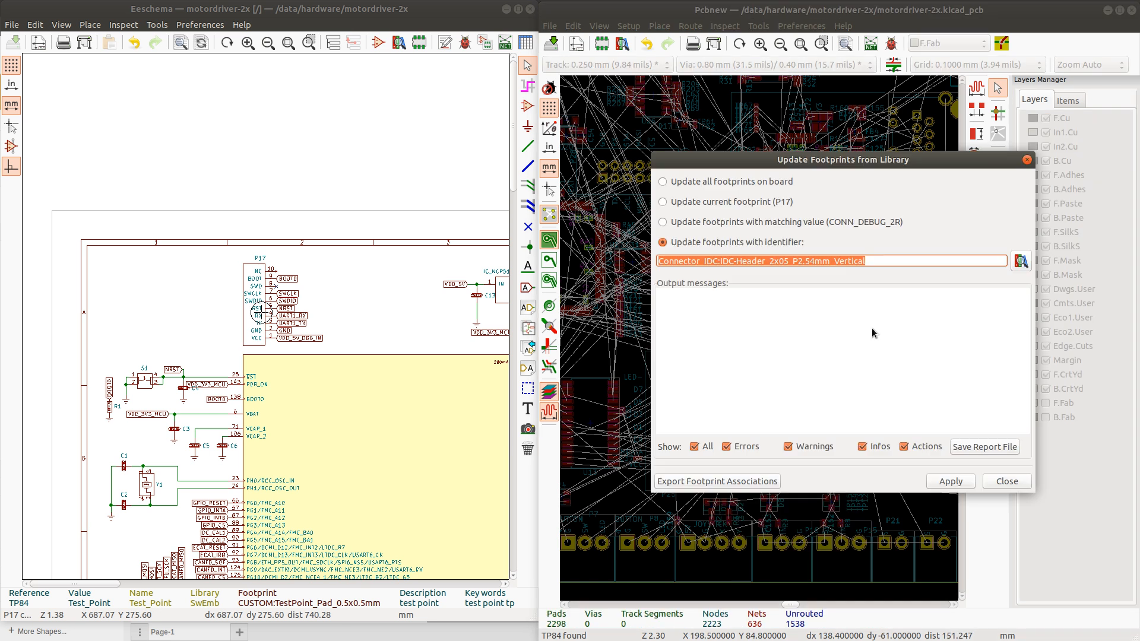
click(950, 481)
click(1011, 486)
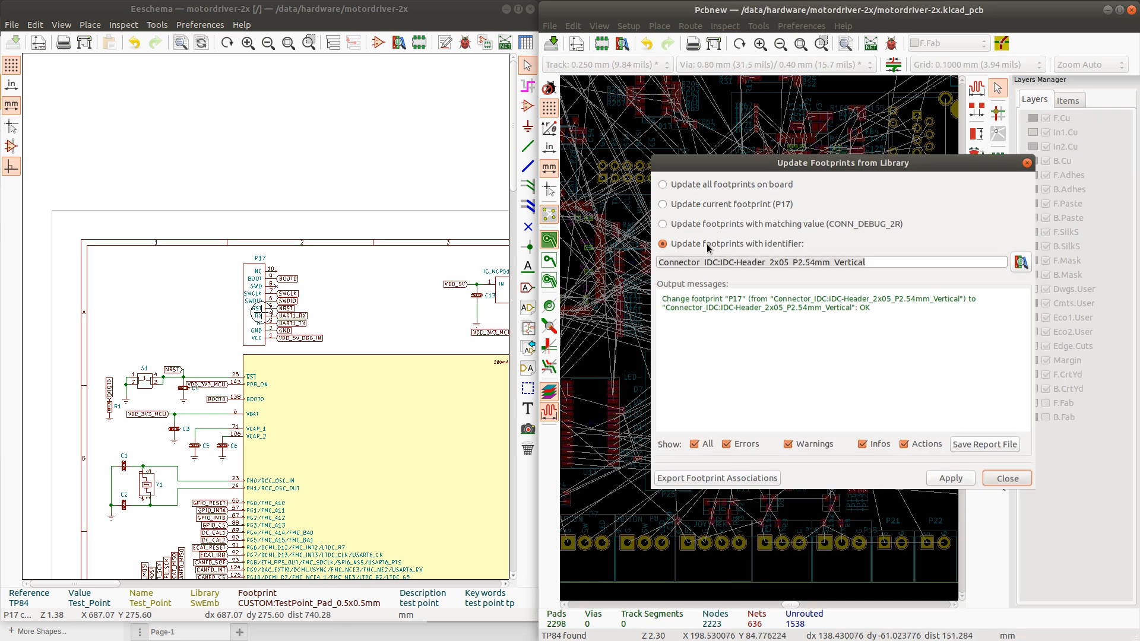
Move connector P17 on the board slightly to the right and up, away from the microcontroller
scroll(696, 221, down, 3)
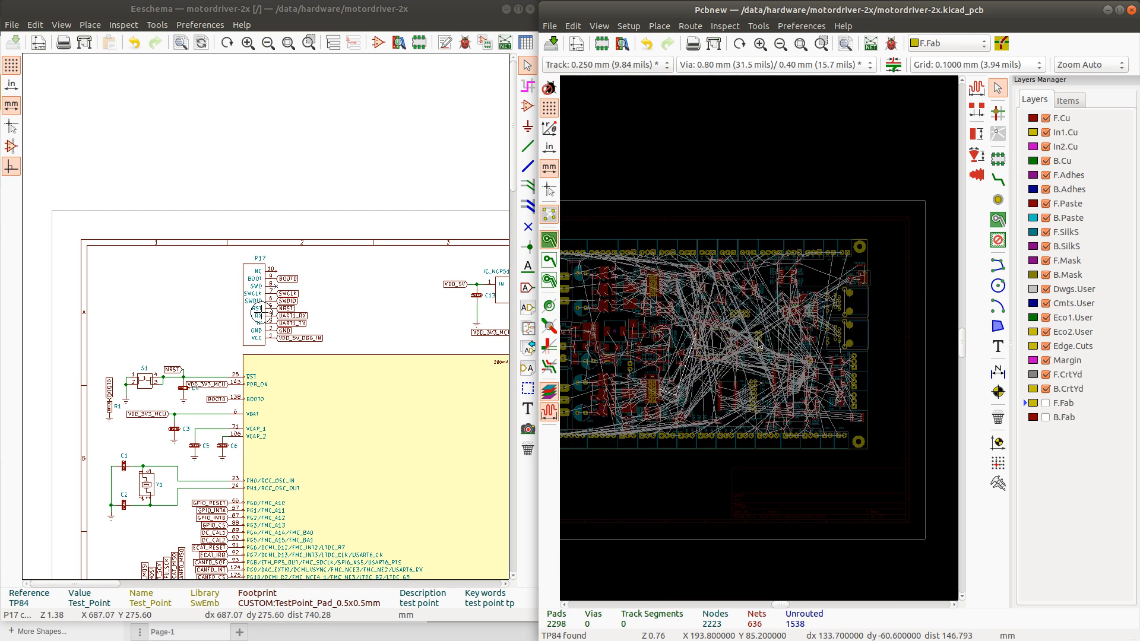
scroll(759, 340, up, 3)
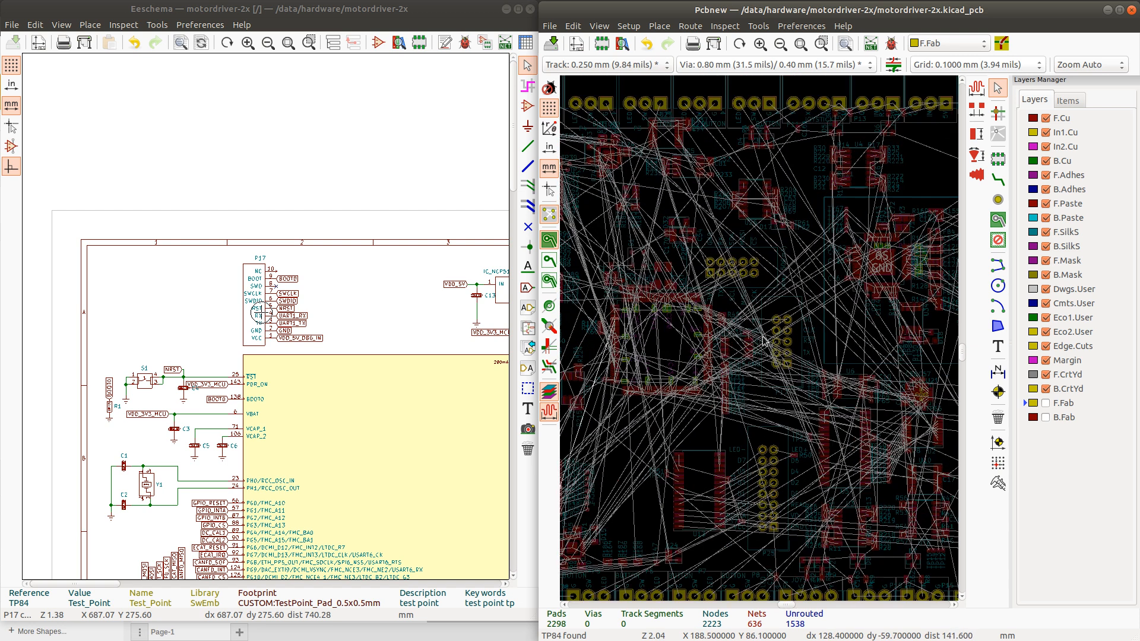
click(780, 341)
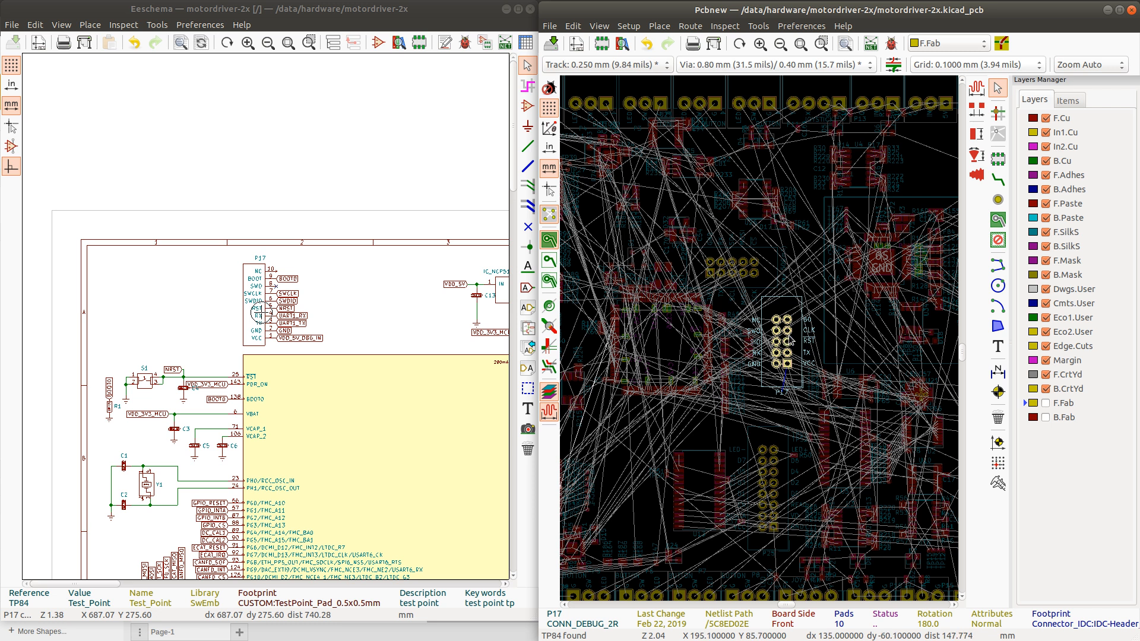
key(m)
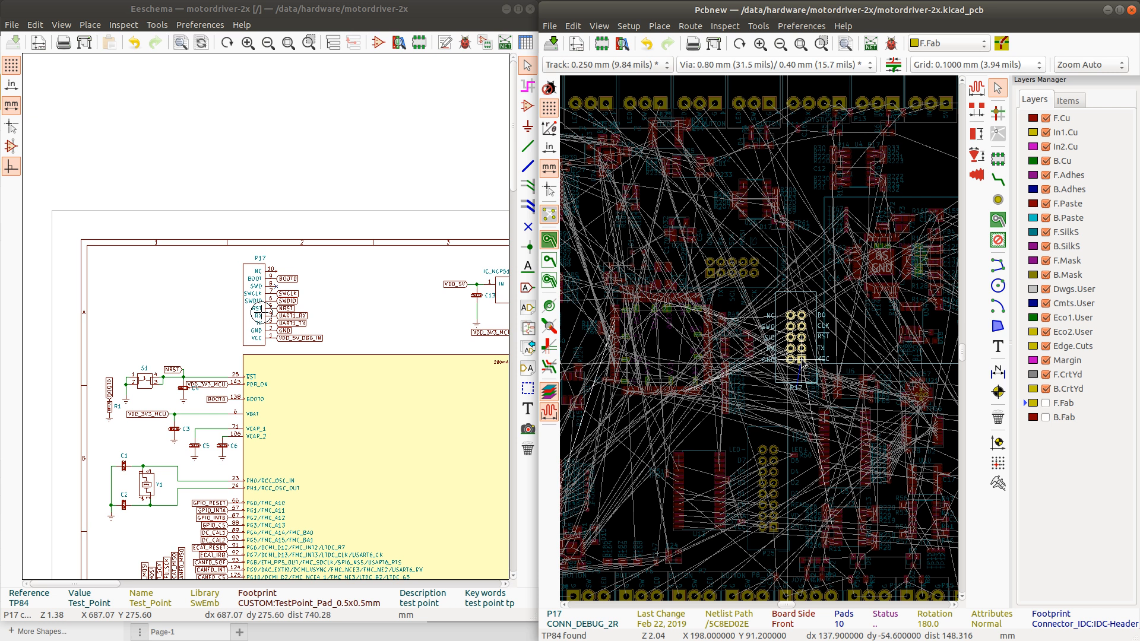
click(815, 332)
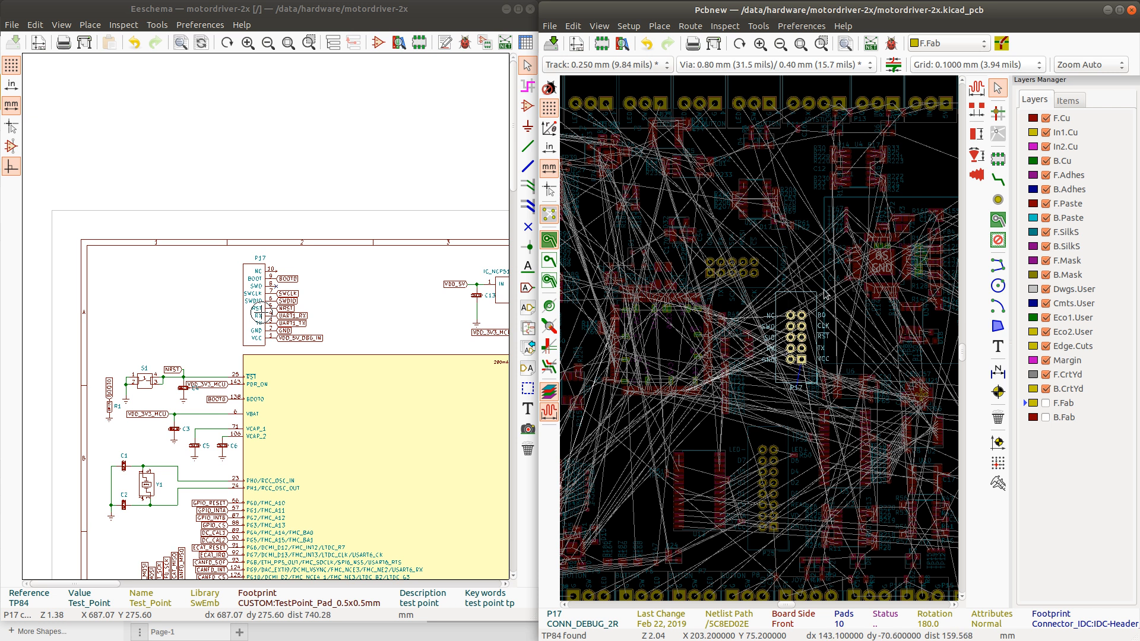
click(825, 294)
key(Delete)
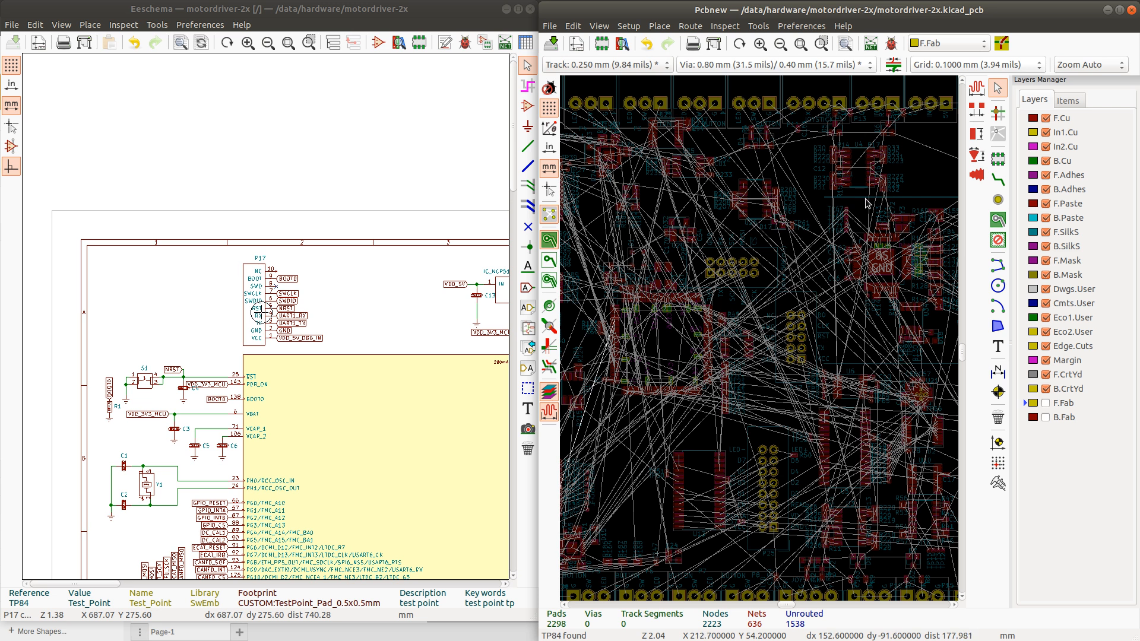
click(867, 200)
key(Delete)
click(854, 364)
key(Delete)
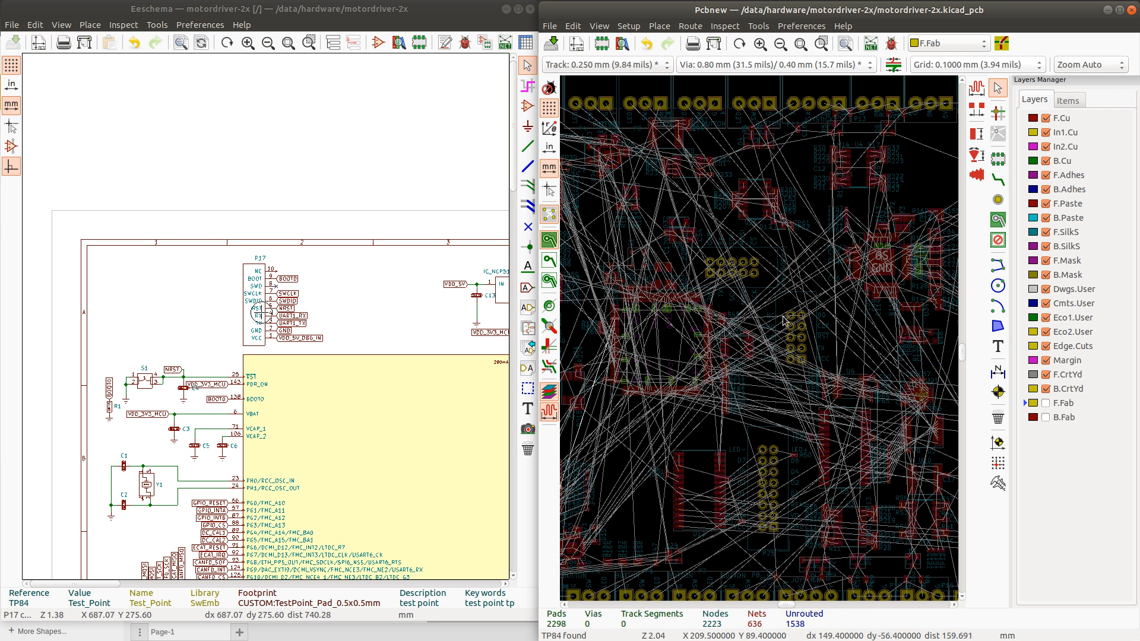
Move the column of test points overlapping P17's outline clear to the connector's right and rotate it into a horizontal row
click(810, 331)
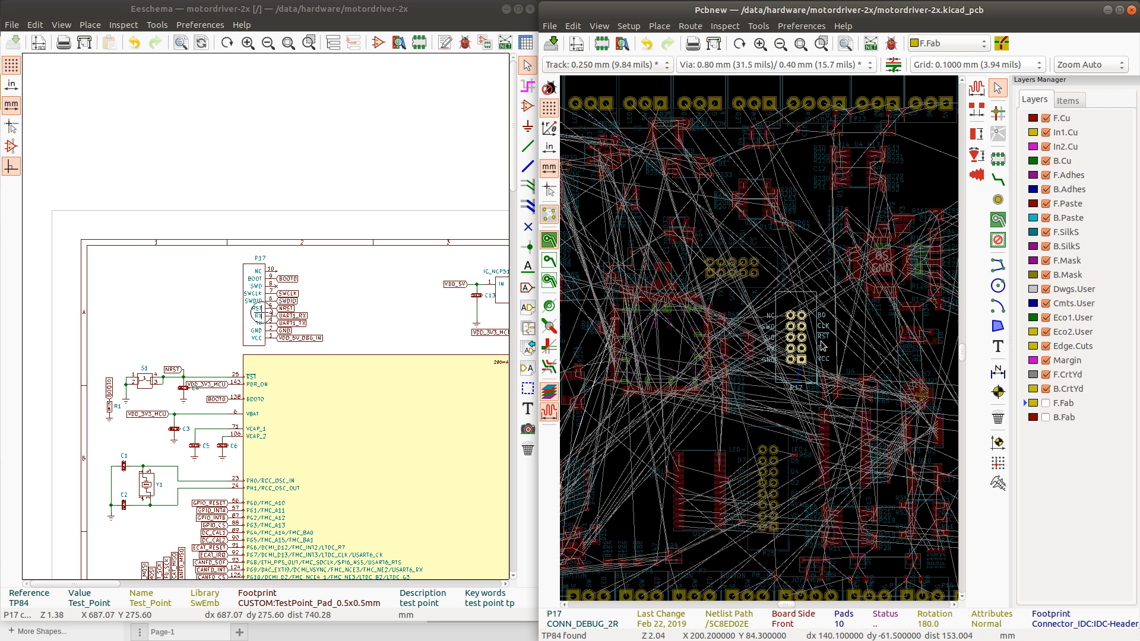
scroll(823, 346, down, 2)
scroll(760, 342, up, 3)
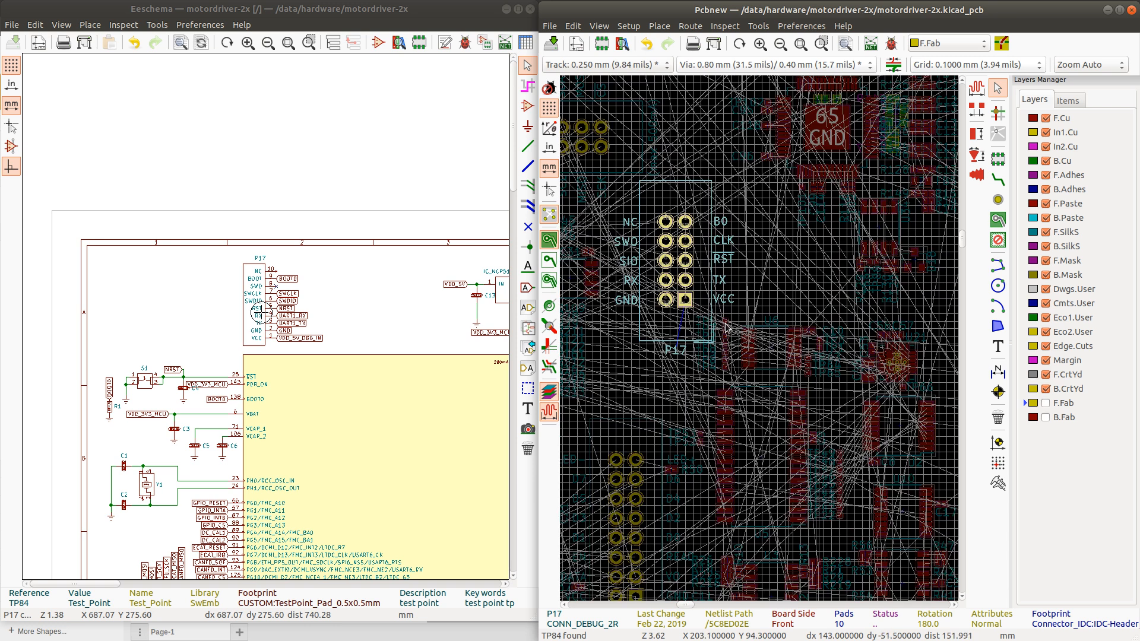
drag(737, 315, 714, 380)
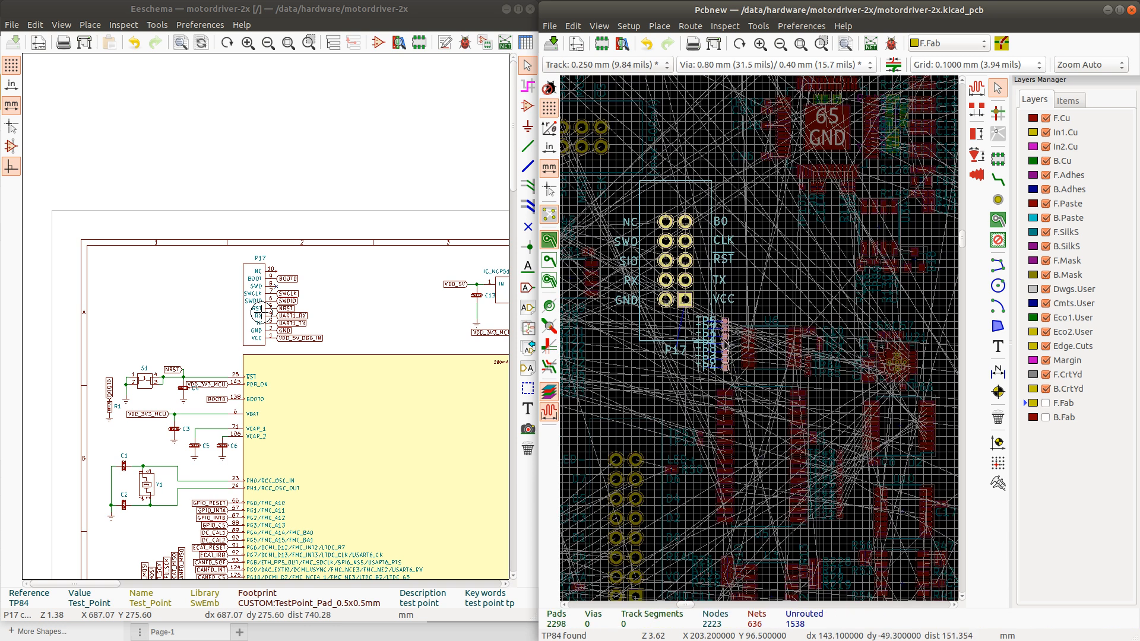
shift+click(699, 273)
drag(726, 339, 826, 308)
key(r)
key(r)
key(r)
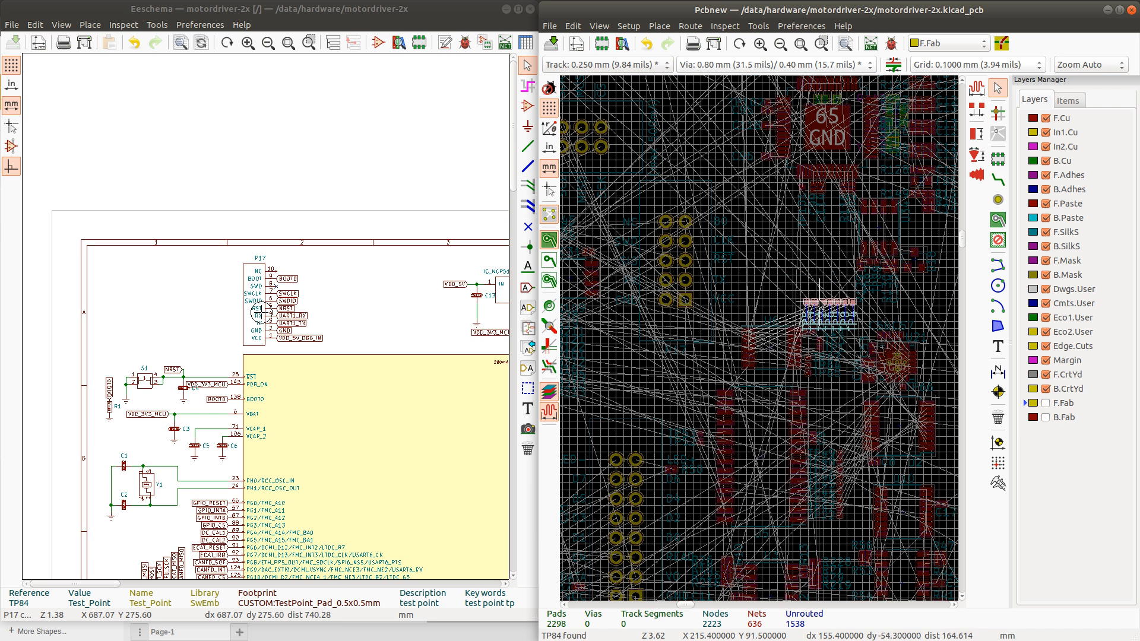
click(803, 295)
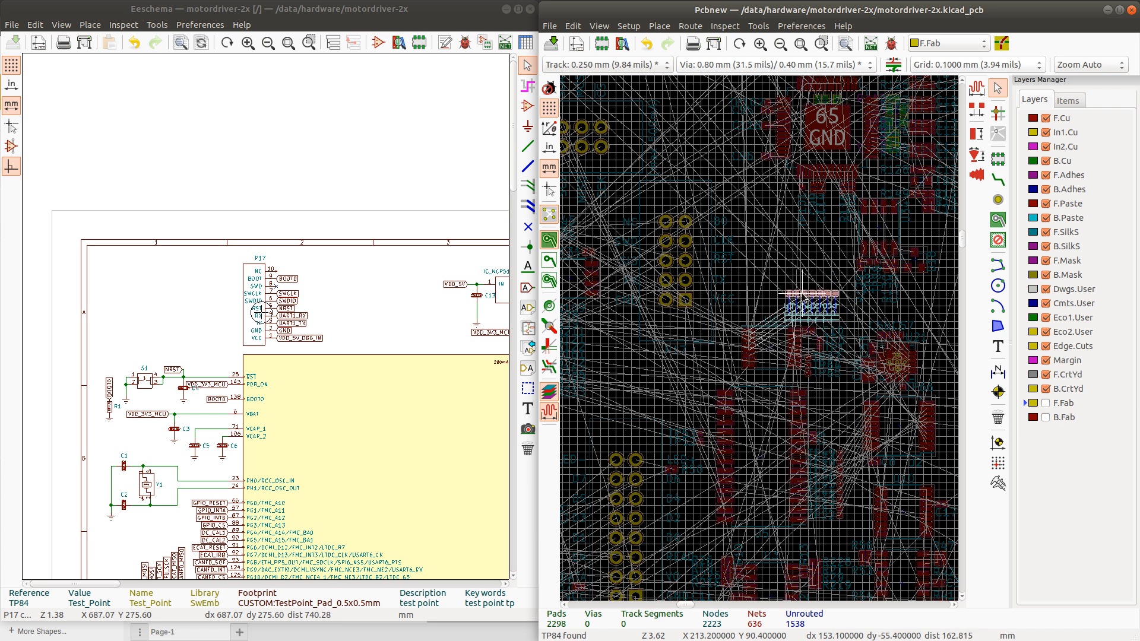
Move UEXT connector P28 to the right, above debug connector P17, and rotate it in 90-degree steps to 0 degrees
scroll(681, 253, down, 3)
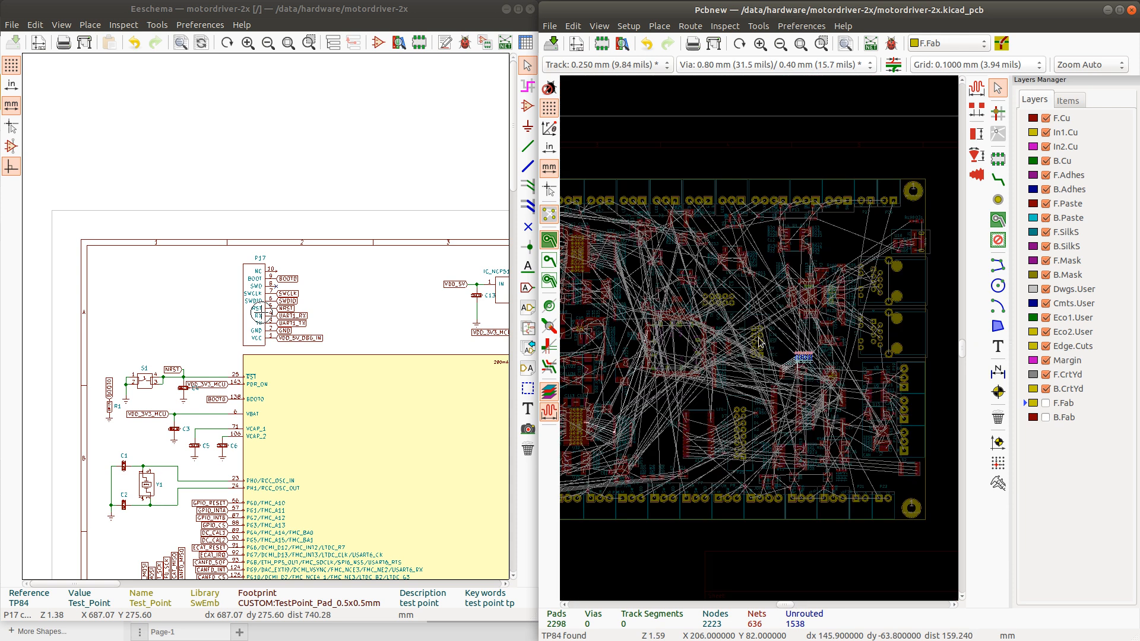
scroll(760, 342, up, 5)
scroll(729, 316, down, 6)
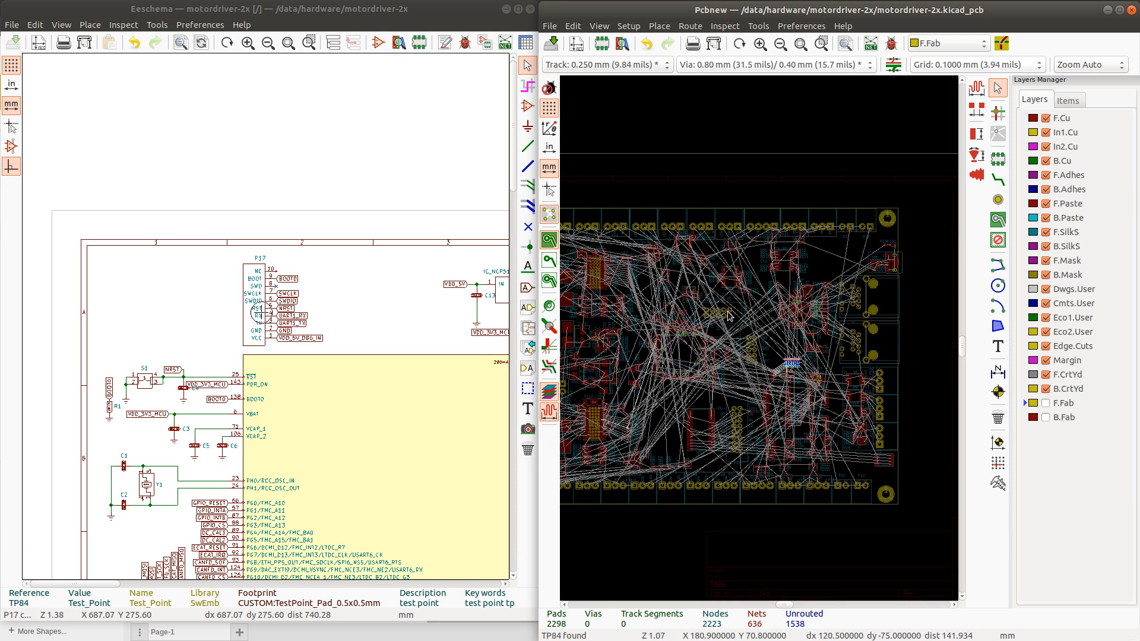
click(736, 311)
scroll(737, 321, up, 2)
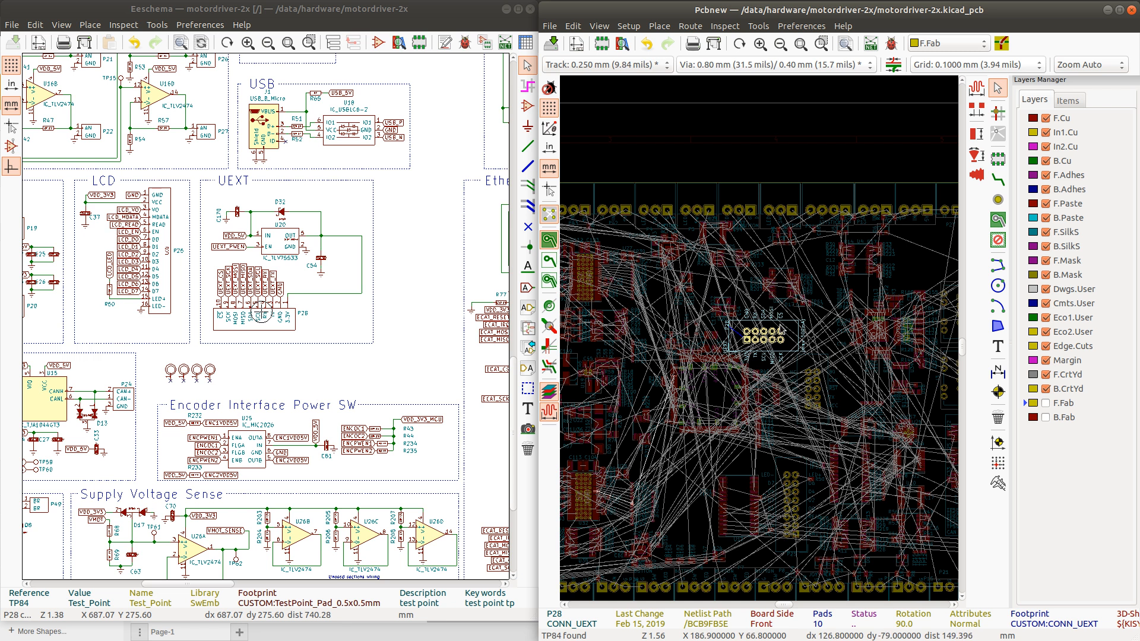
key(m)
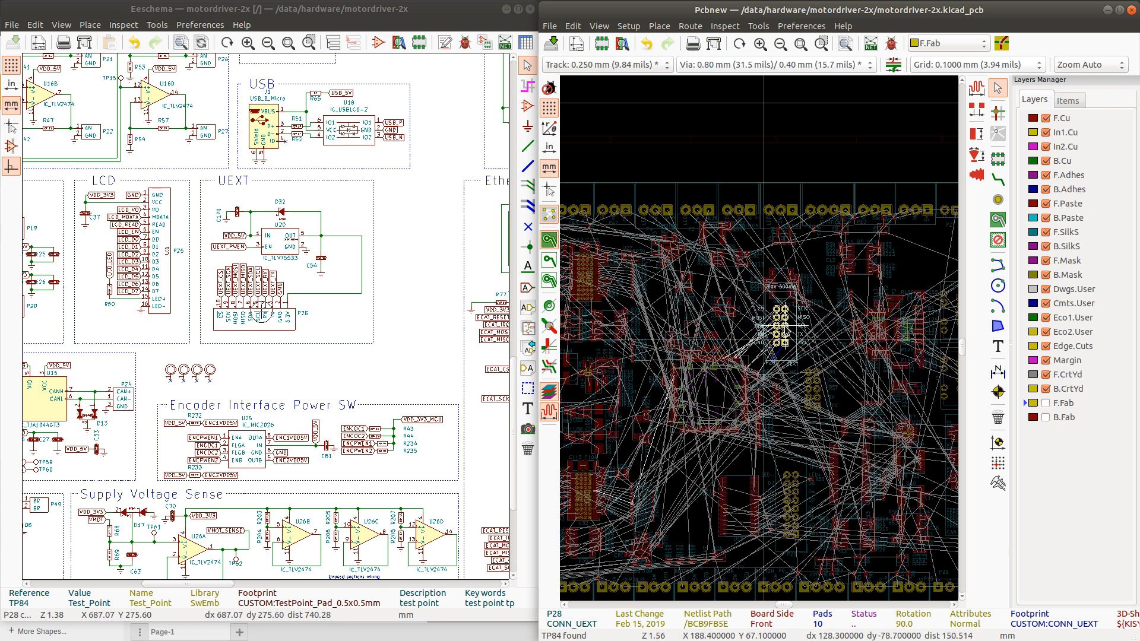
scroll(772, 351, up, 3)
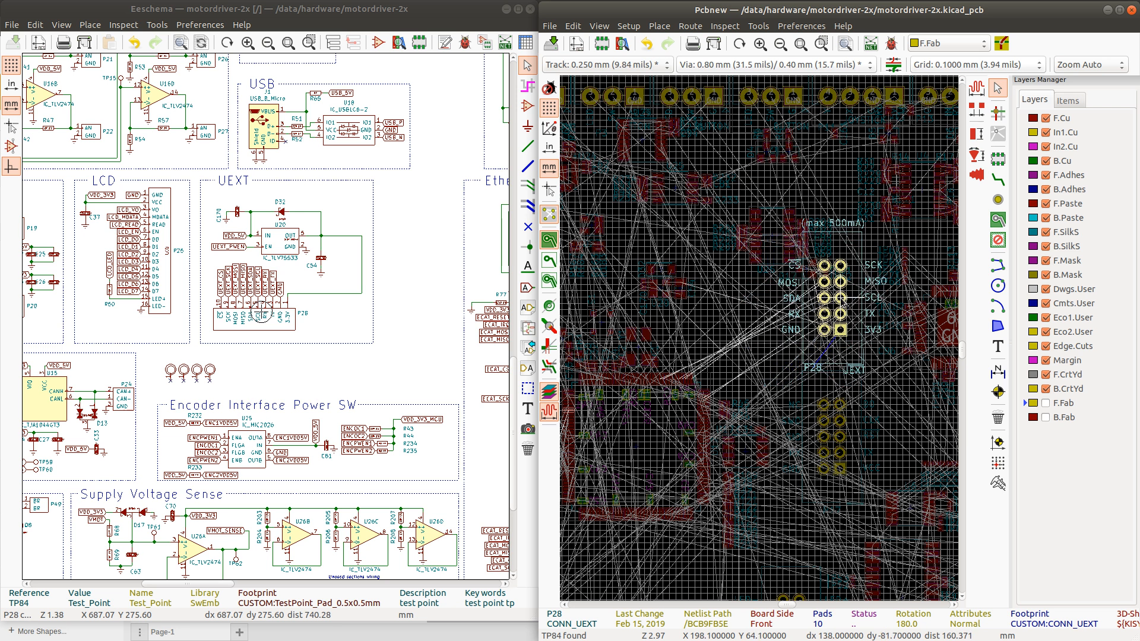
key(r)
key(r)
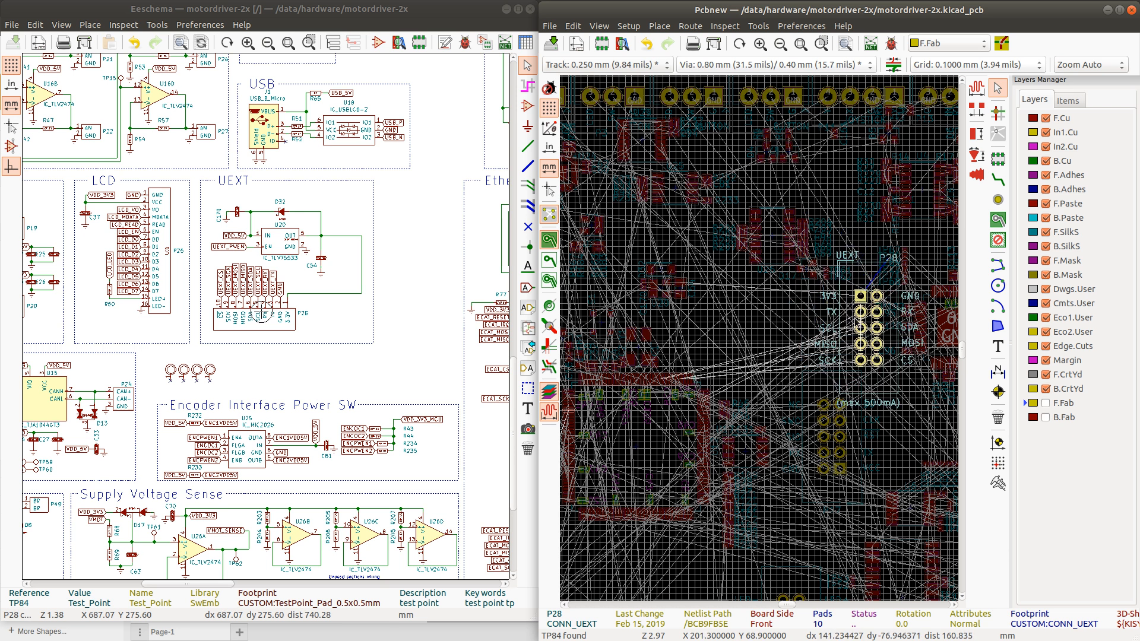
key(Escape)
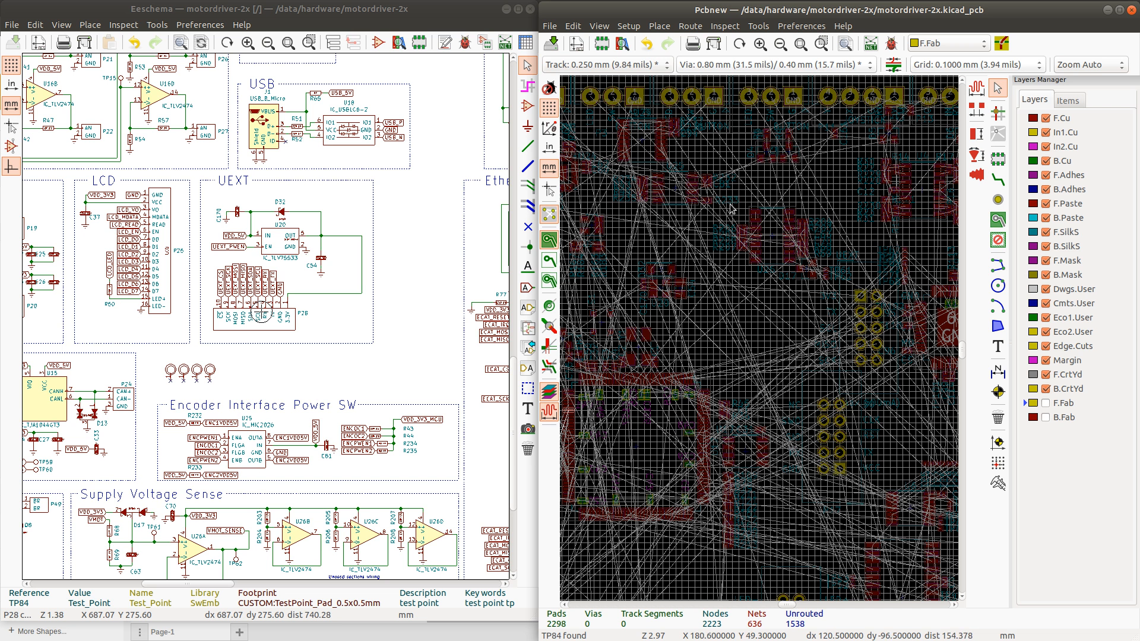
Shift the U26 component group upward and move UEXT connector P28 left and down into the free space above P17
drag(731, 208, 840, 291)
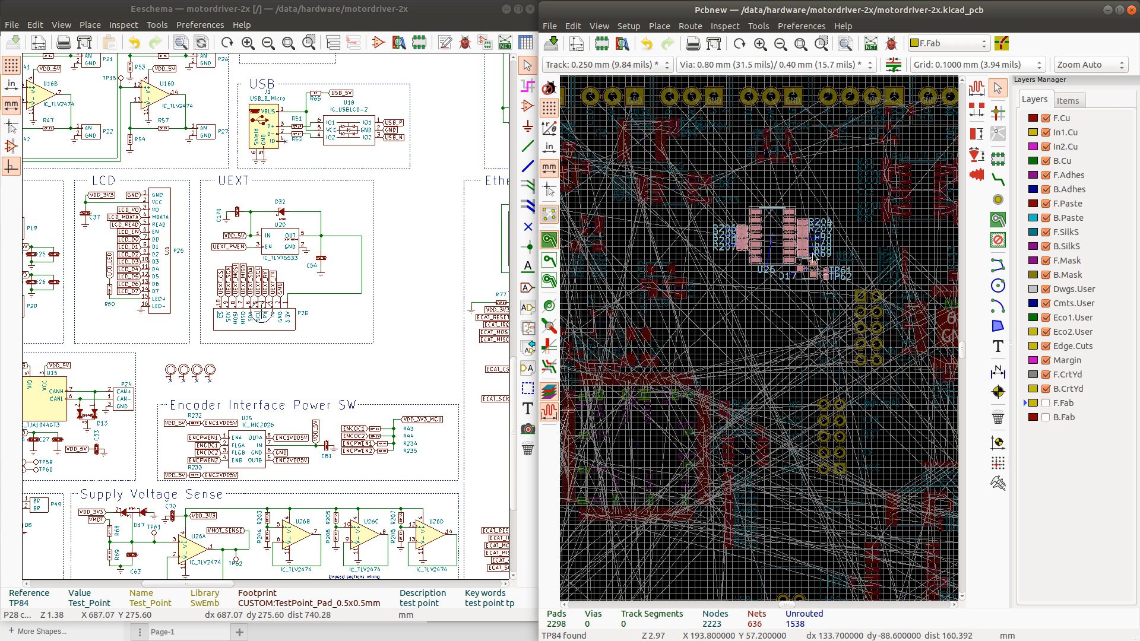
drag(803, 255, 815, 211)
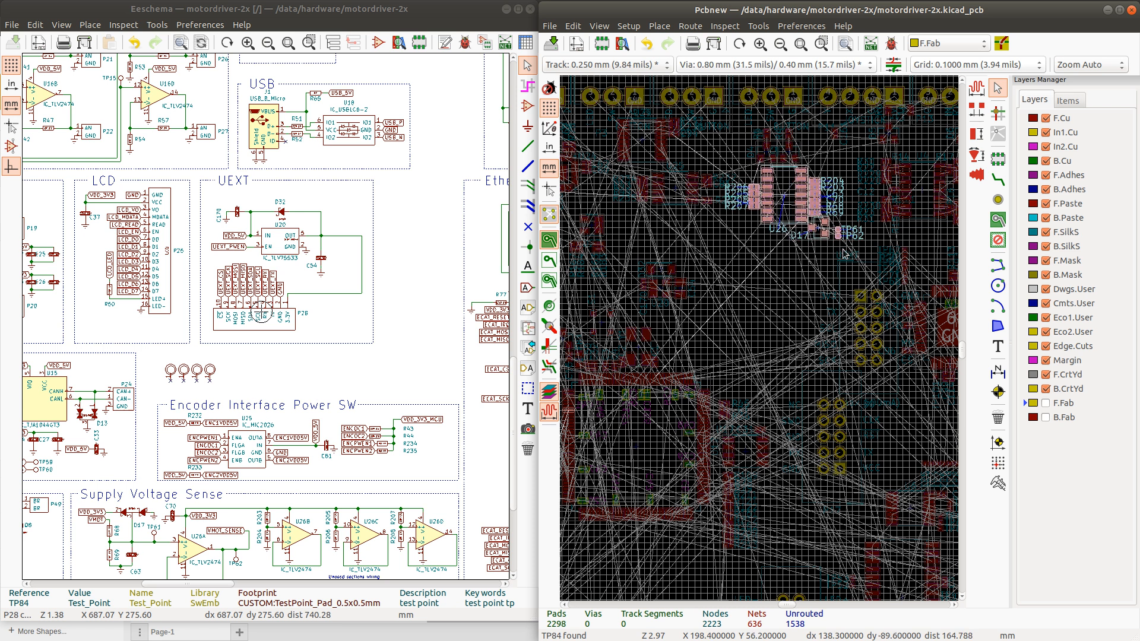
click(854, 286)
key(m)
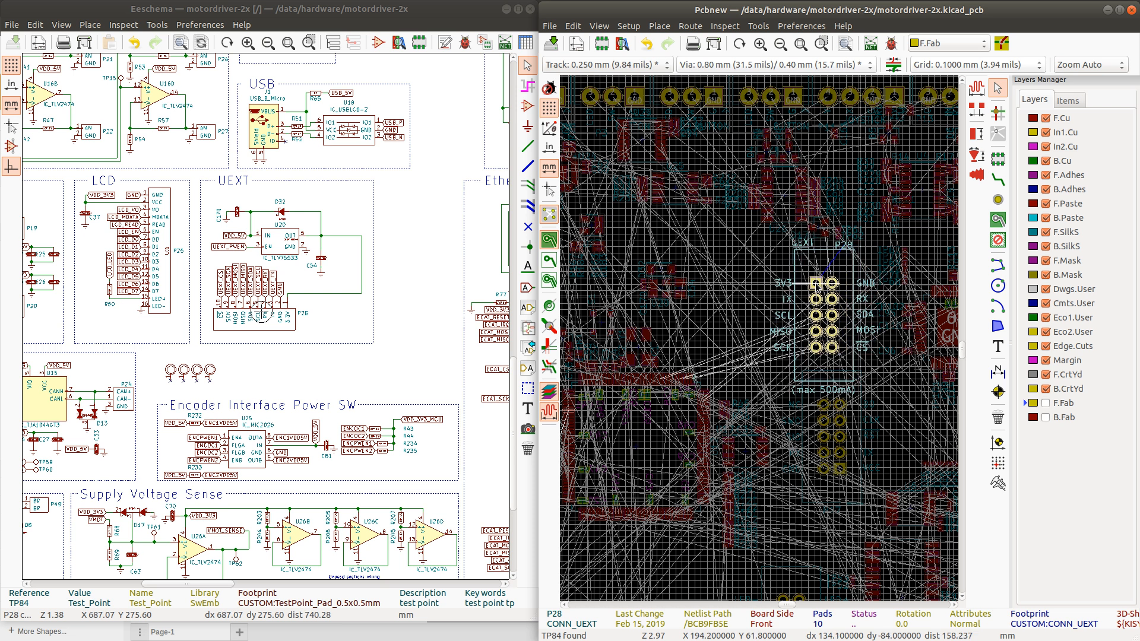
click(814, 286)
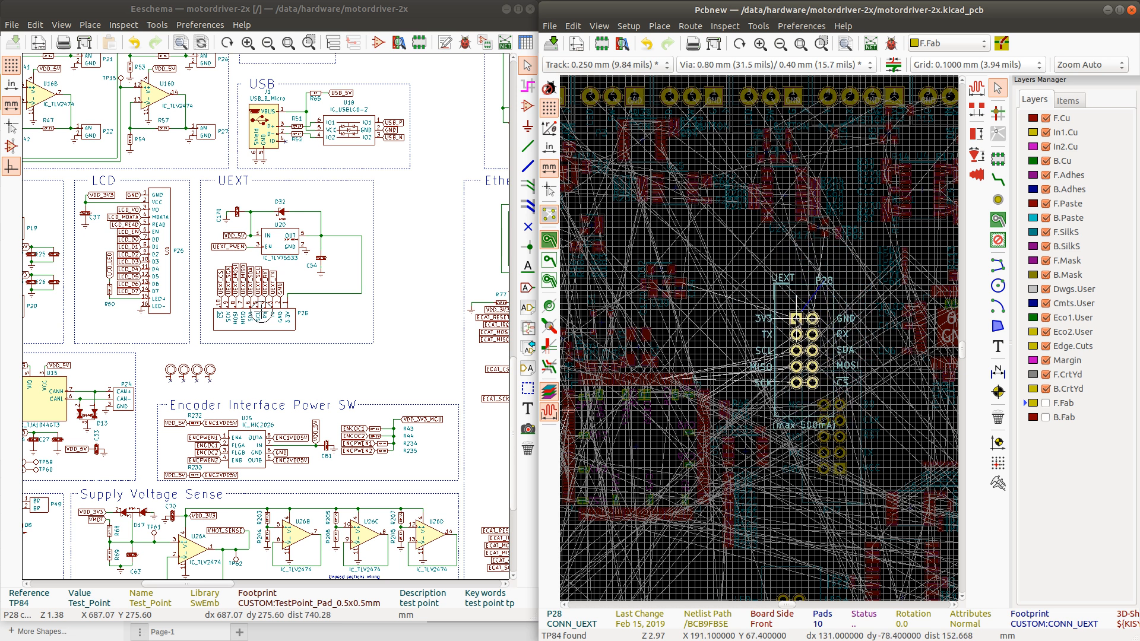
click(799, 316)
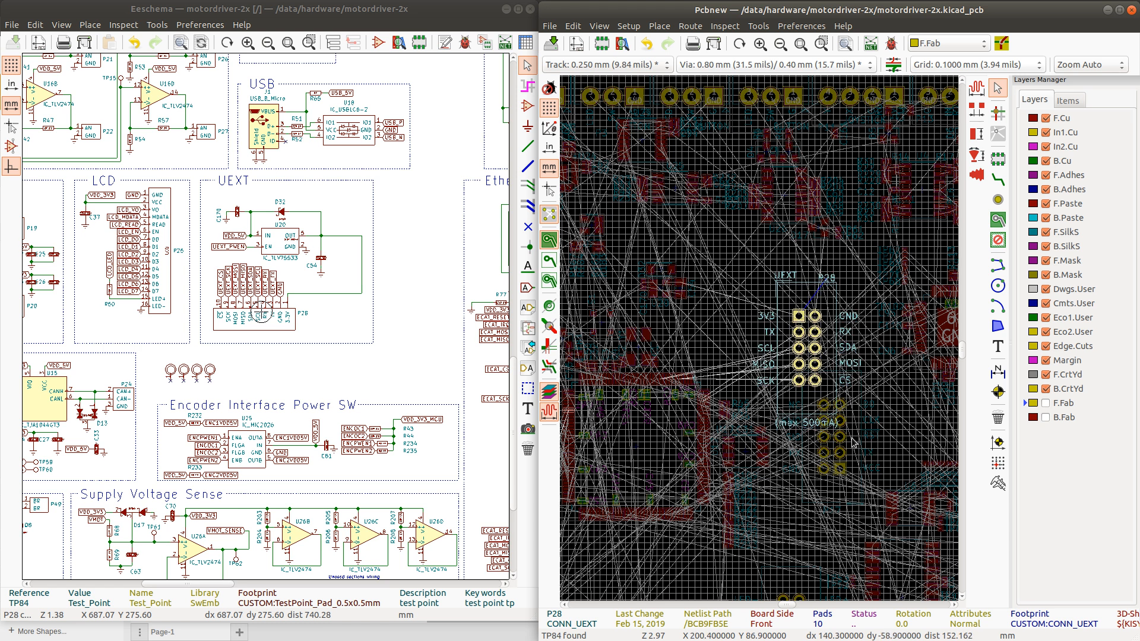
Move debug connector P17 down, placing it in line between UEXT connector P28 and LCD connector P25
click(851, 438)
key(m)
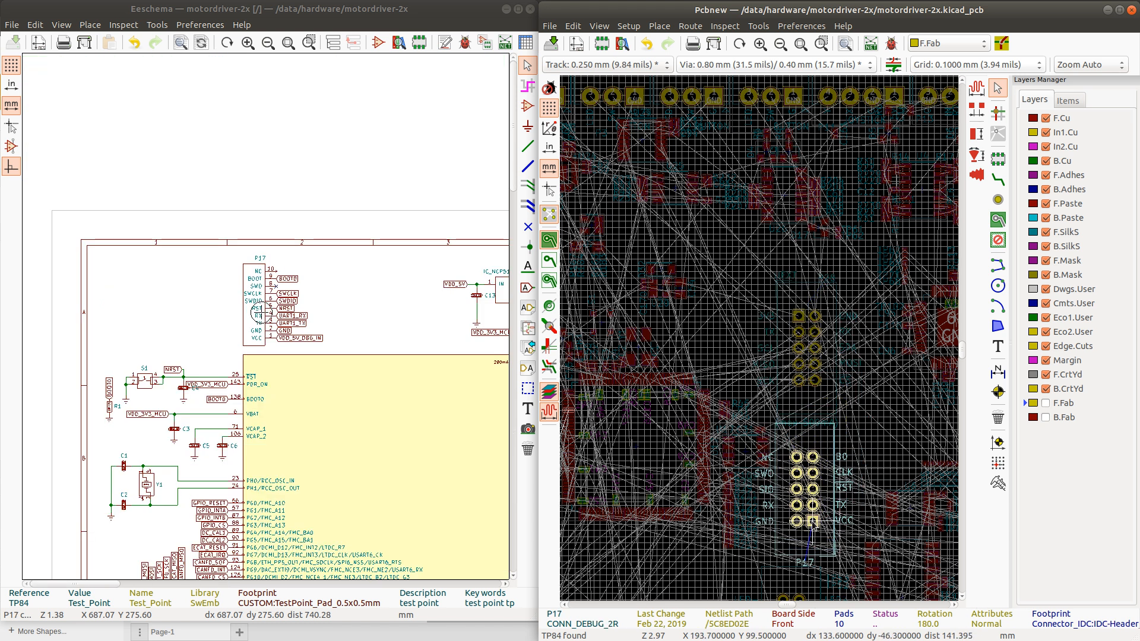
scroll(813, 528, up, 1)
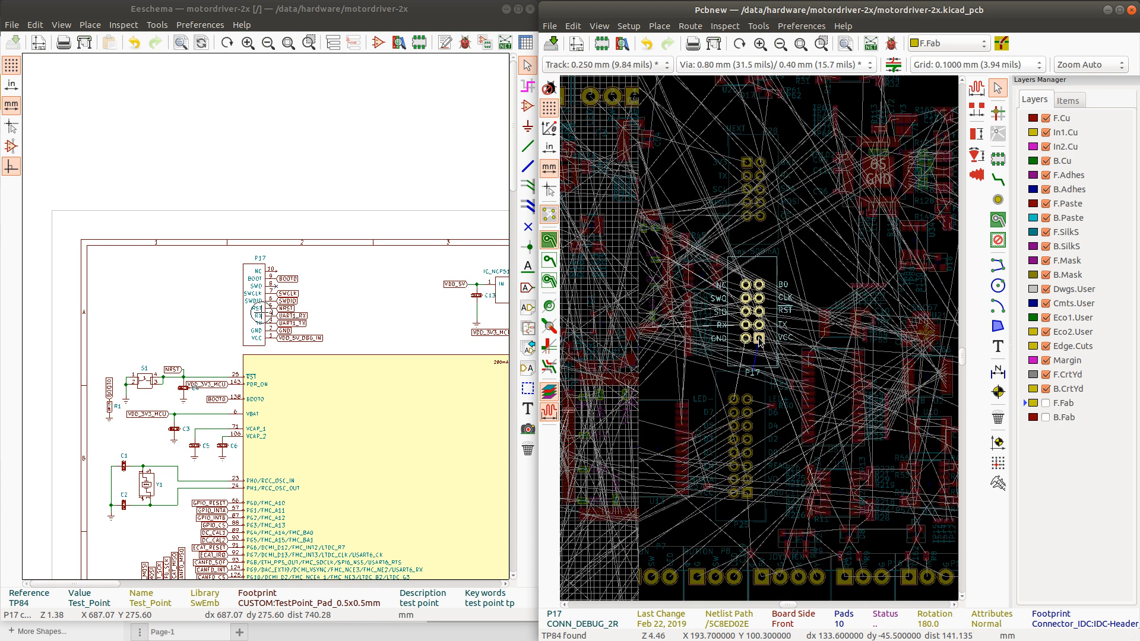
scroll(761, 343, up, 1)
scroll(760, 339, down, 1)
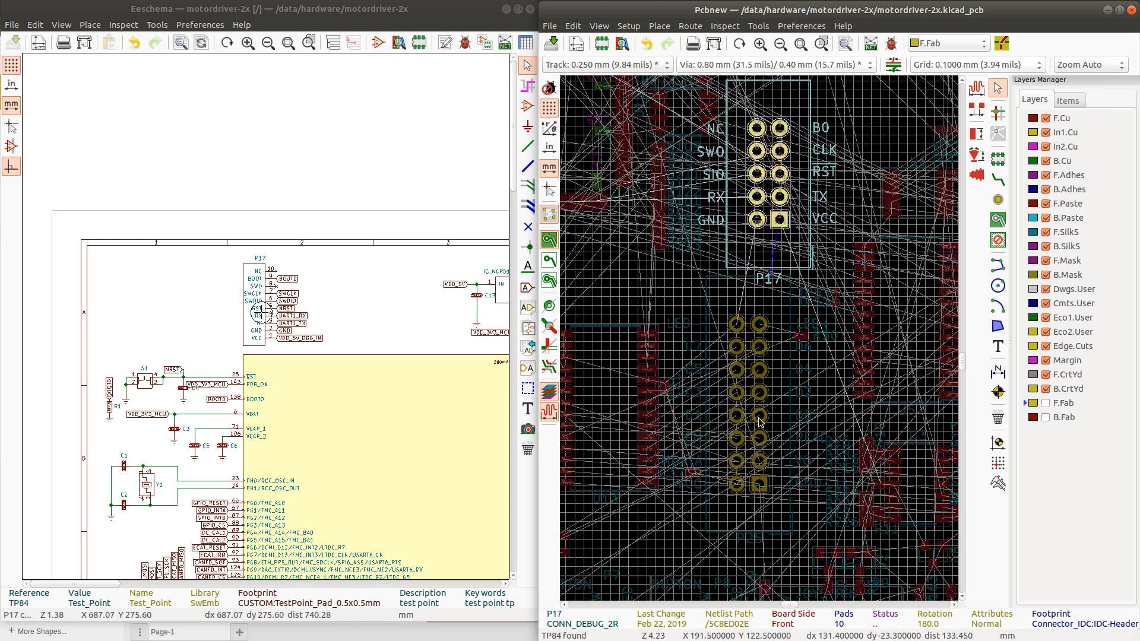
Move LCD connector P25 together with the U13 component group, C37 and R50 slightly left and down on the board
click(782, 380)
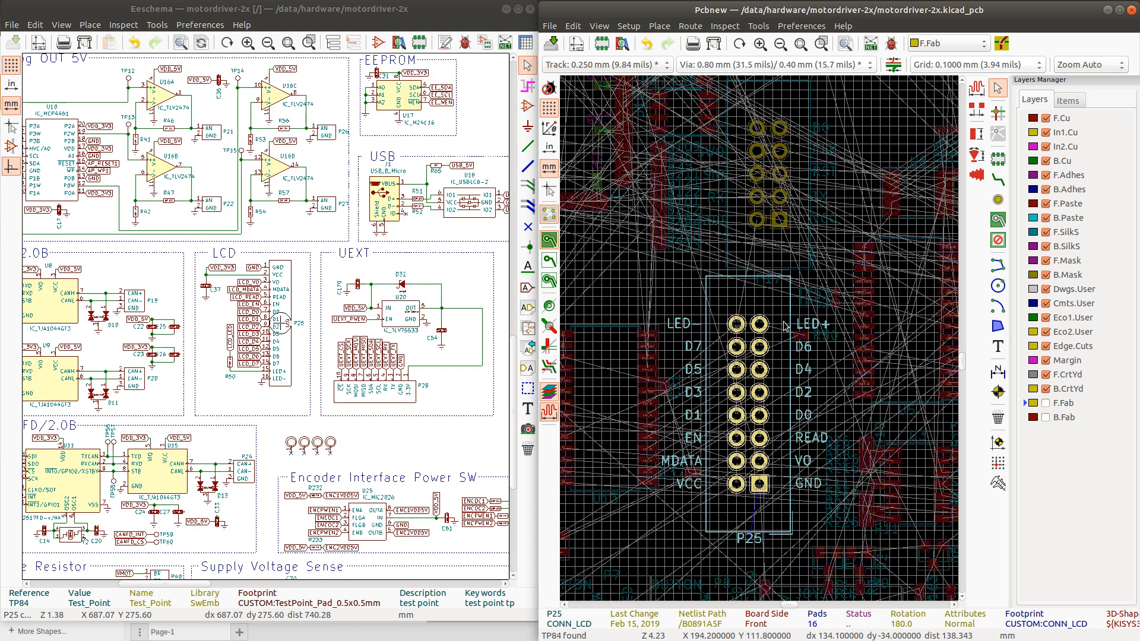
scroll(681, 343, down, 1)
click(624, 325)
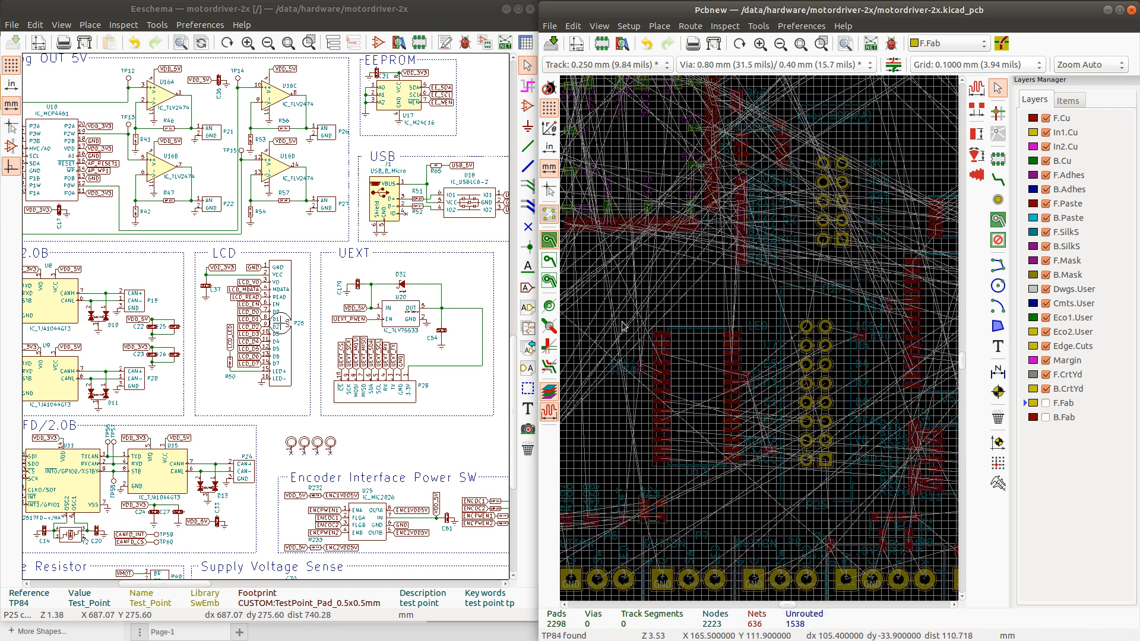
drag(606, 289, 871, 481)
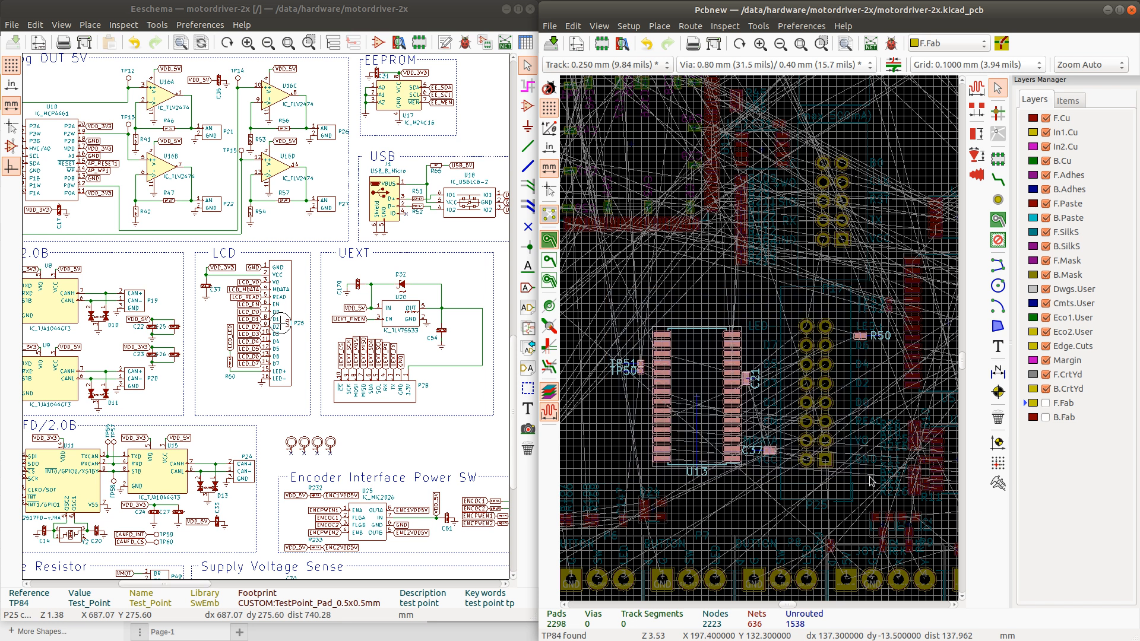
shift+click(818, 350)
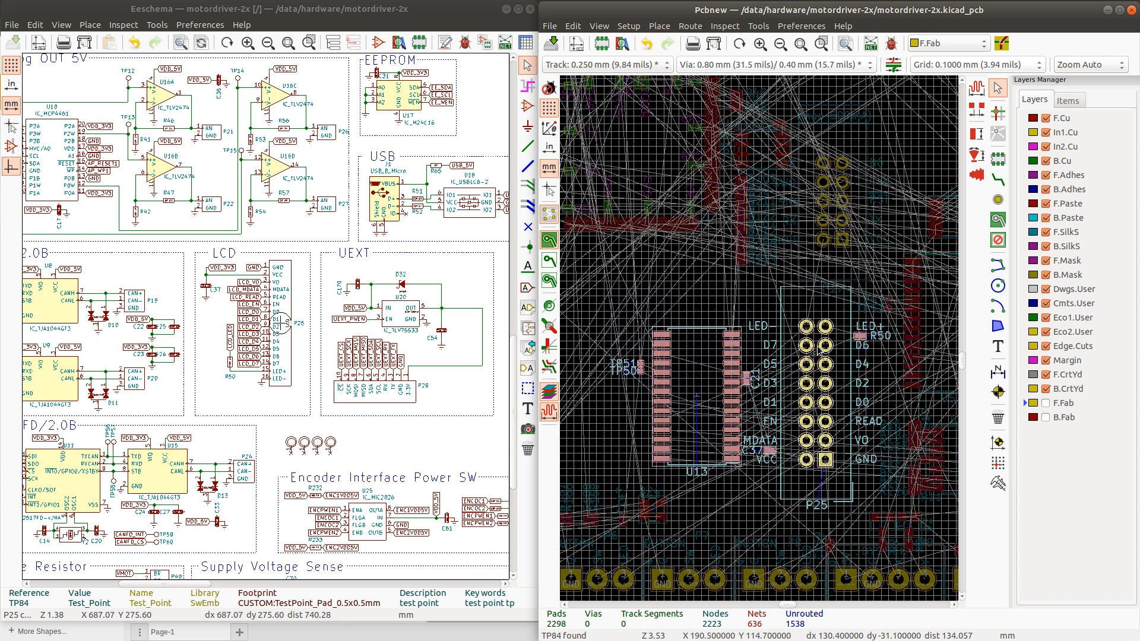
drag(820, 351, 837, 356)
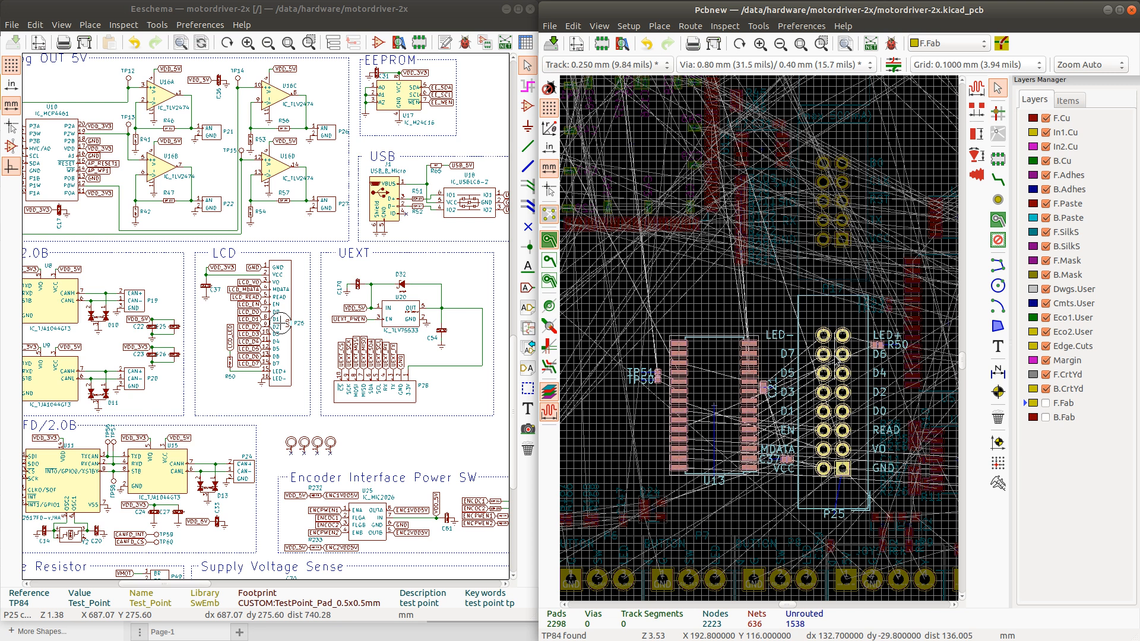
drag(837, 357, 808, 357)
scroll(815, 355, down, 3)
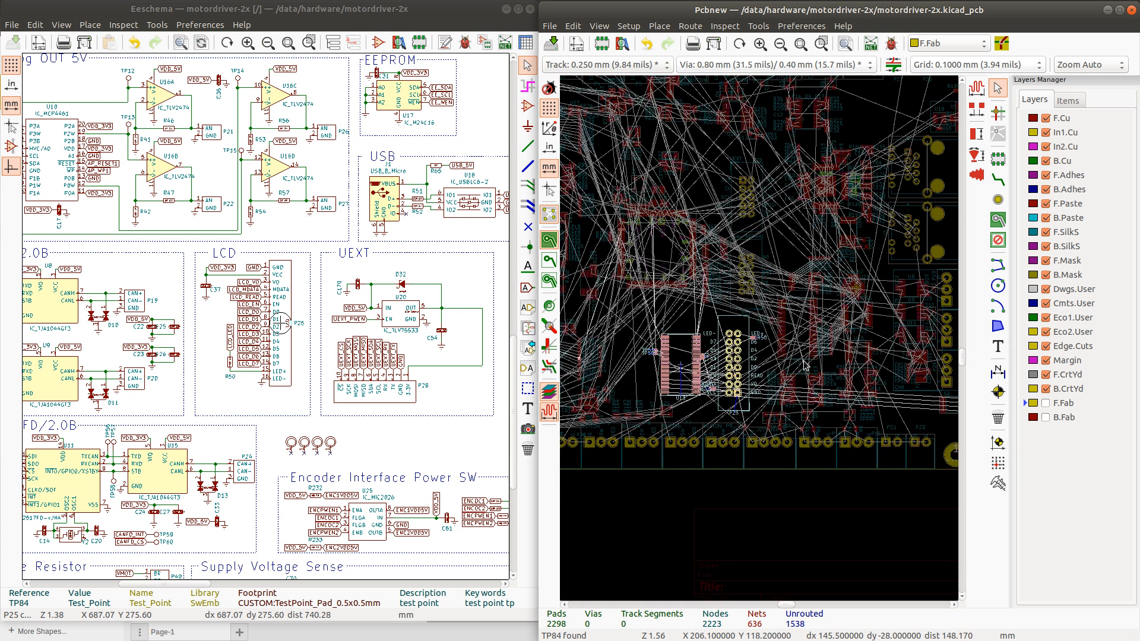
Move chip U16 with its surrounding resistors, capacitor C36 and test points to the right along the lower board edge
scroll(826, 390, up, 3)
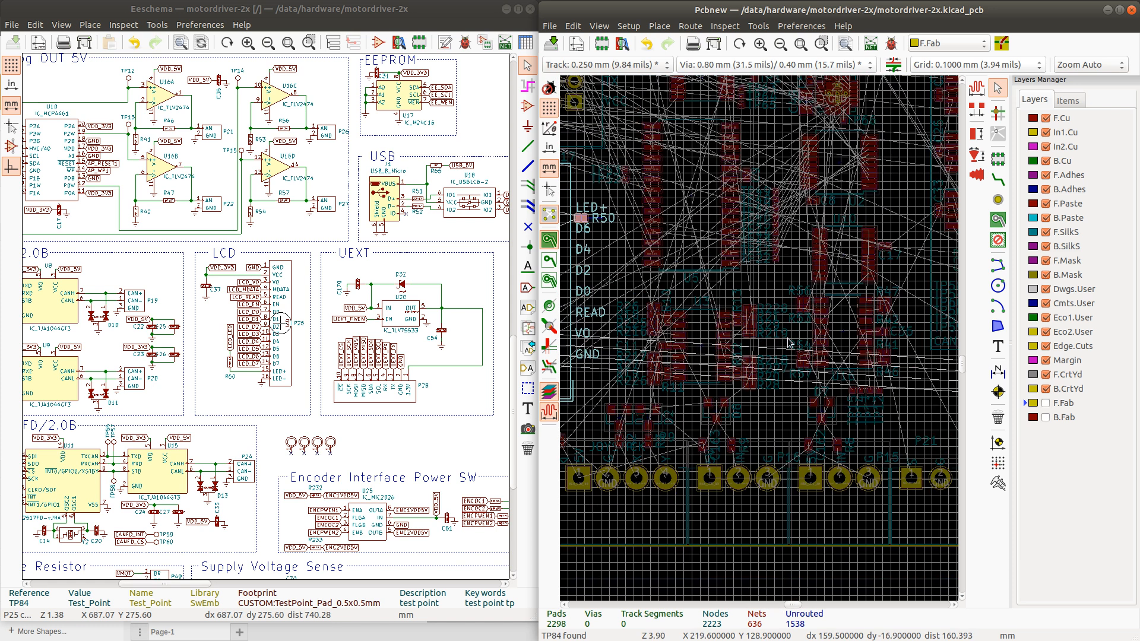
scroll(788, 343, down, 2)
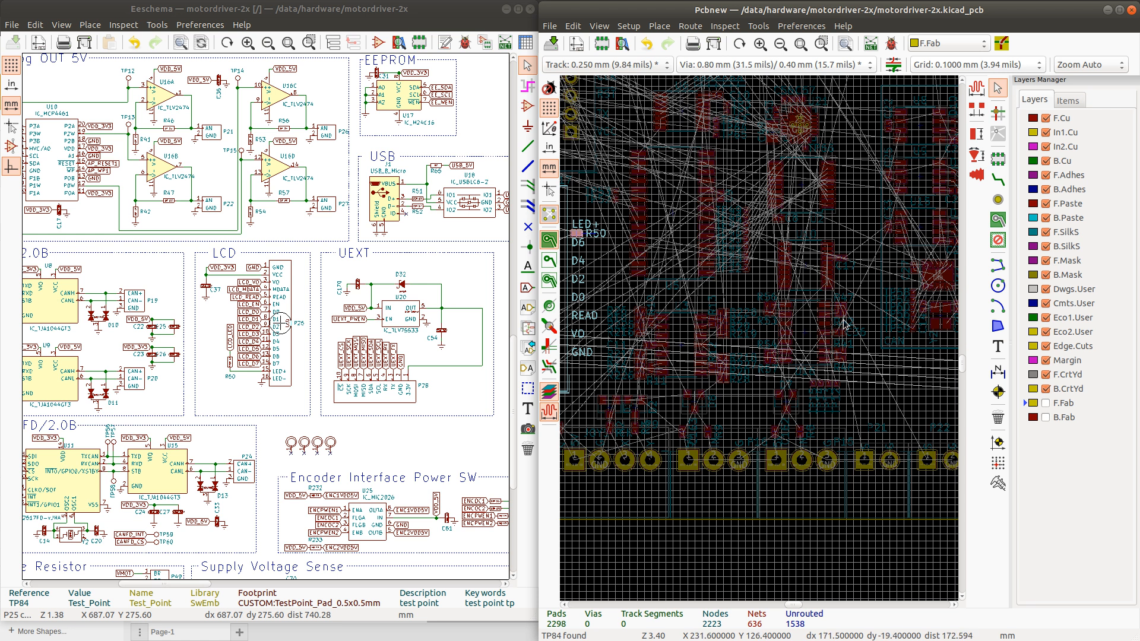
scroll(699, 338, down, 3)
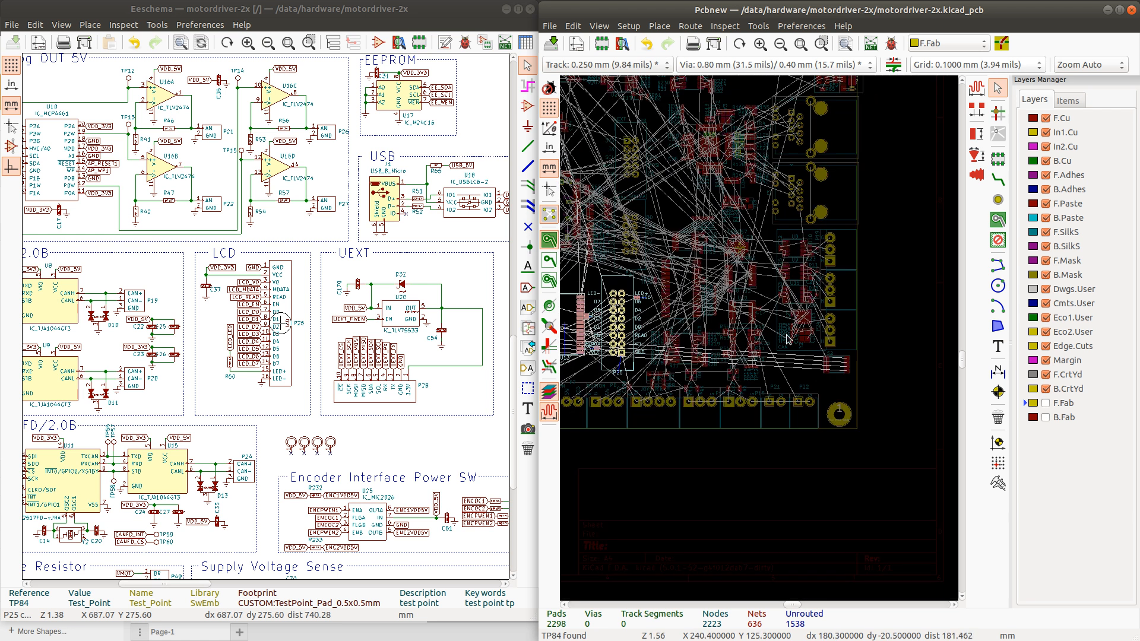
scroll(760, 347, up, 3)
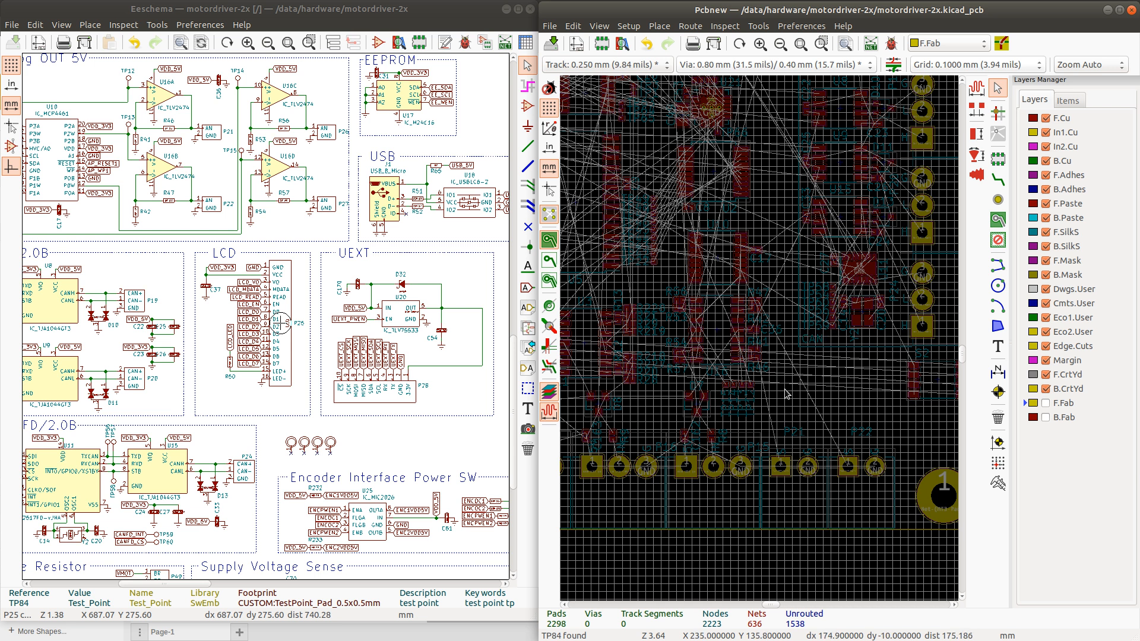
drag(786, 392, 664, 290)
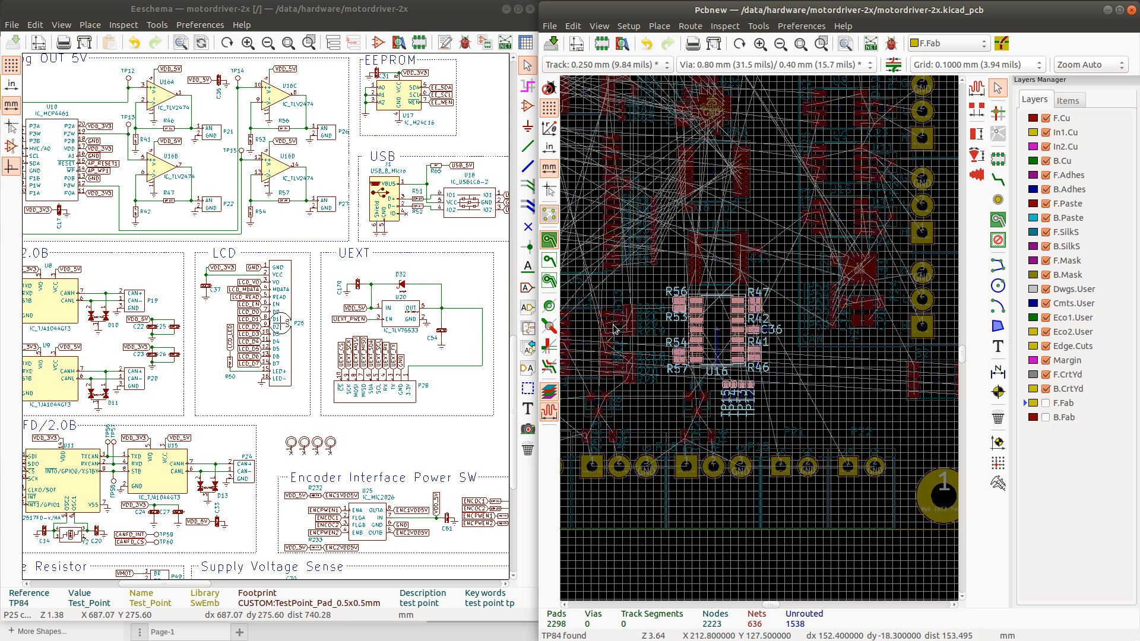
key(m)
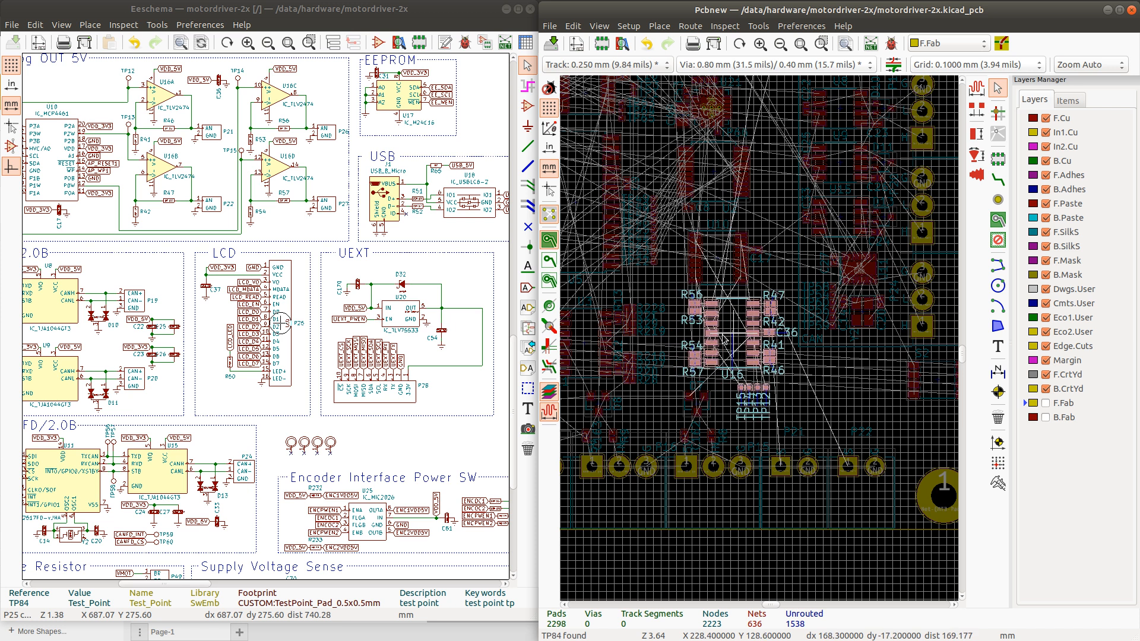
scroll(669, 336, down, 5)
Move the chip and resistor group left of U16 to the right, toward the relocated U16 group
scroll(733, 333, up, 4)
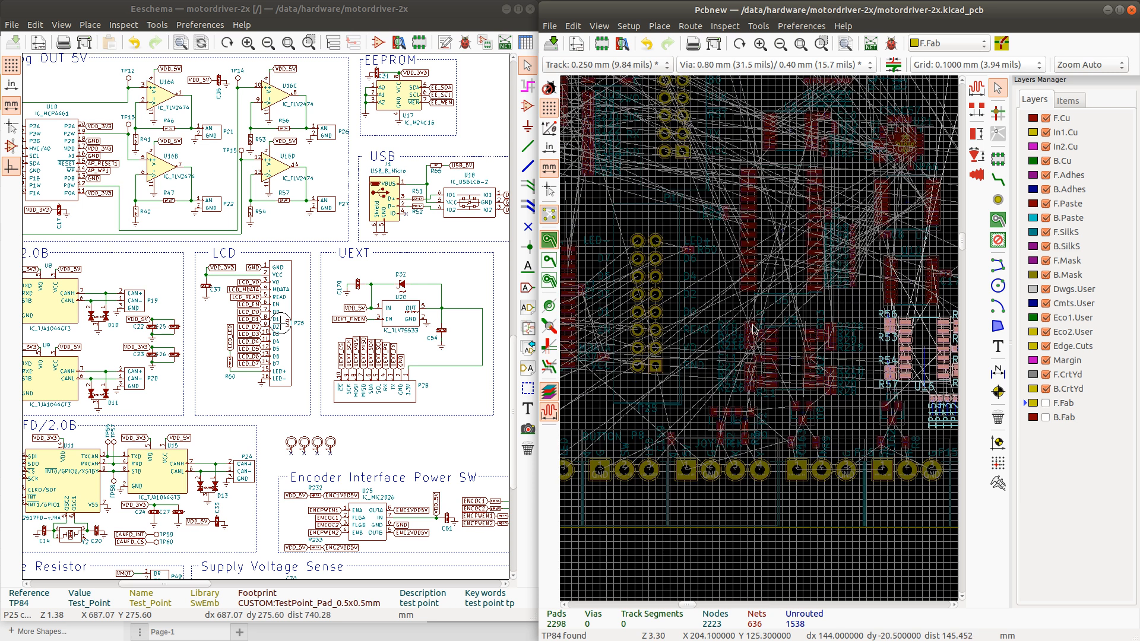
drag(724, 309, 849, 402)
key(m)
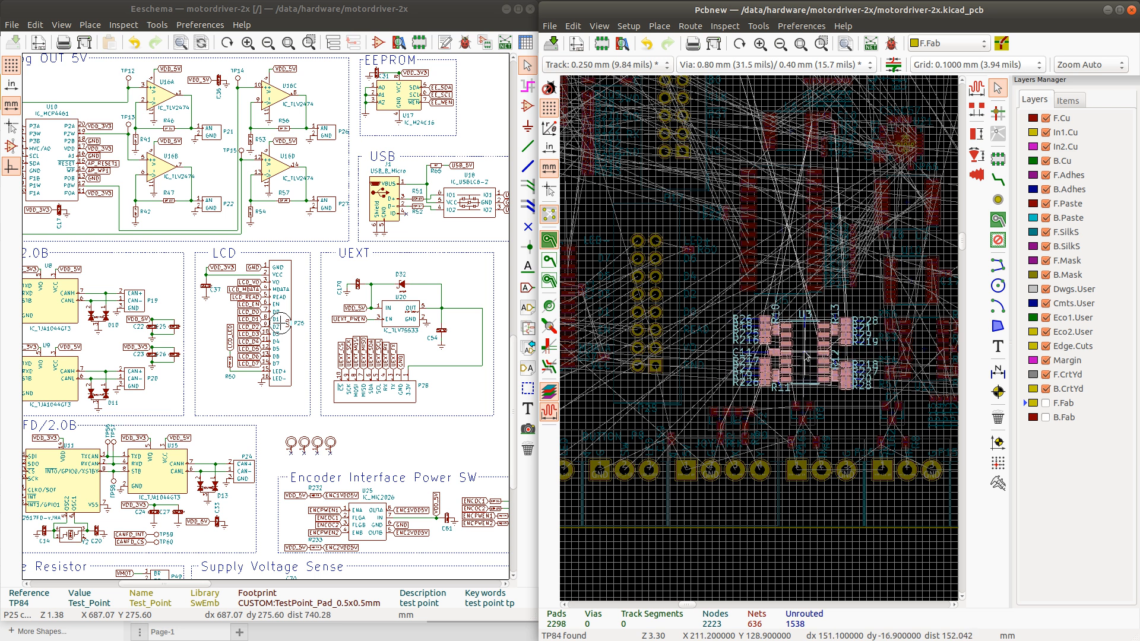
scroll(695, 315, down, 1)
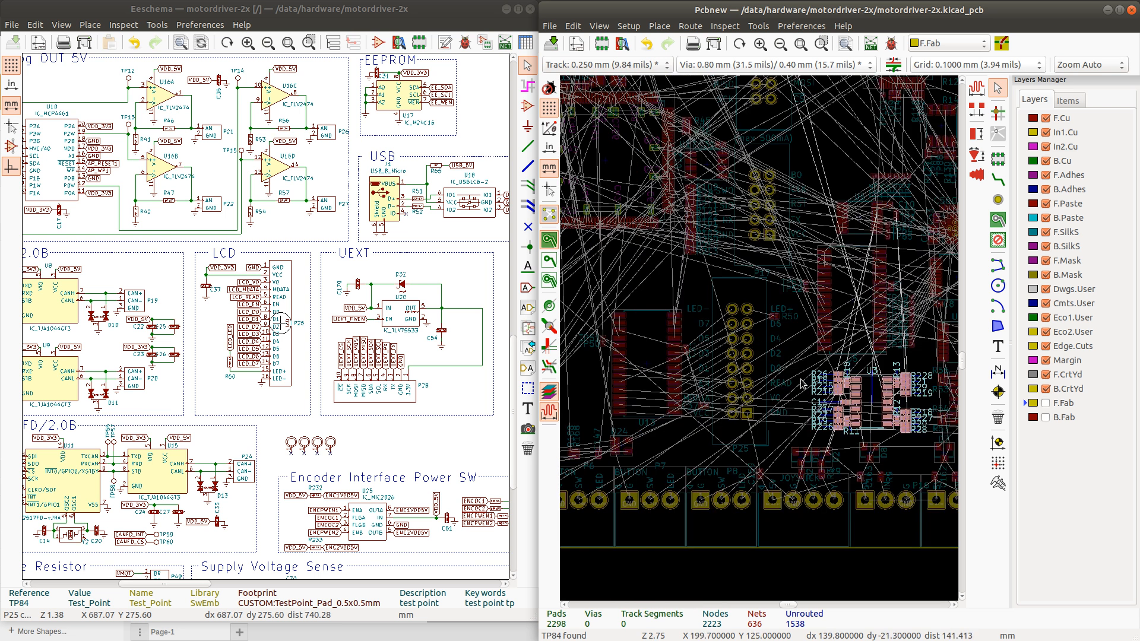
Move LCD connector P25 together with R50 and C37 to the right, in line with P17 above it
click(773, 327)
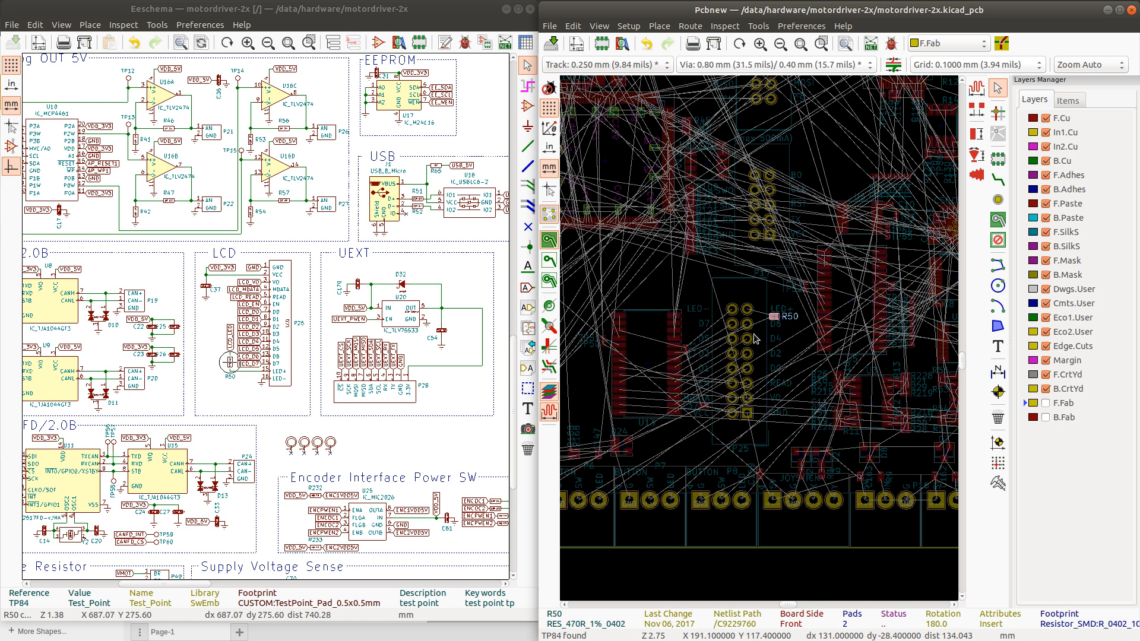
click(763, 352)
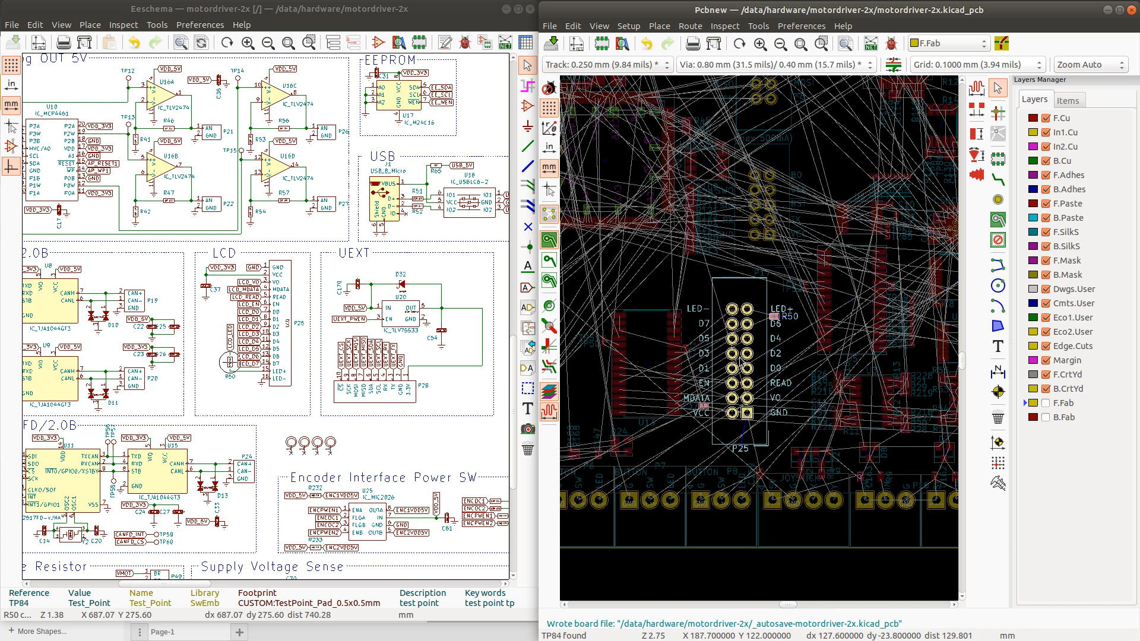
key(m)
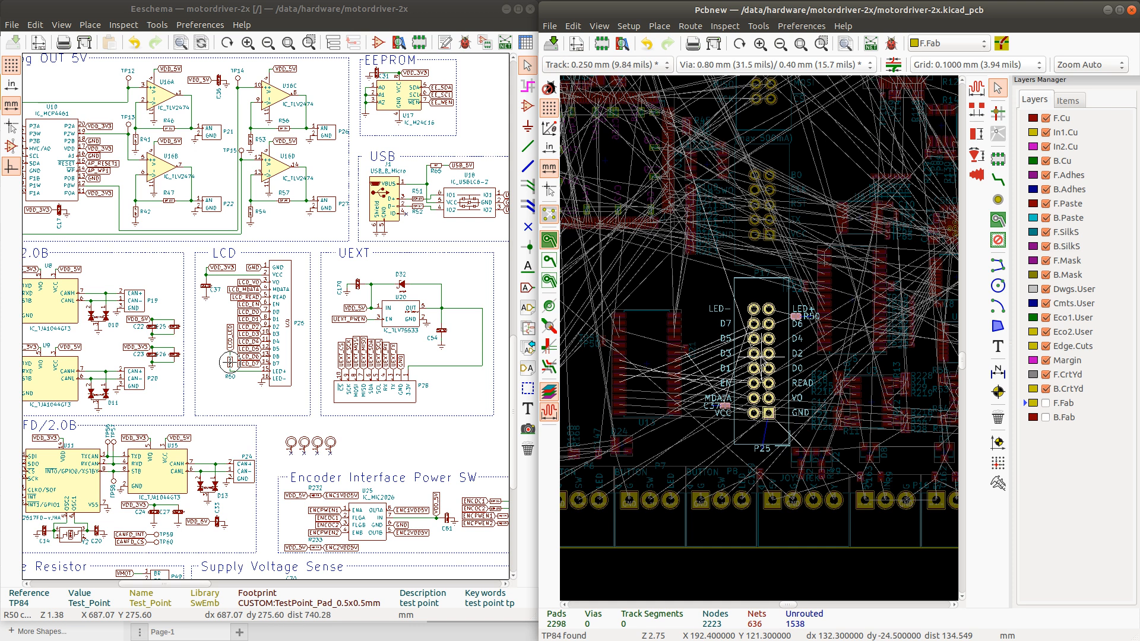
scroll(760, 350, up, 4)
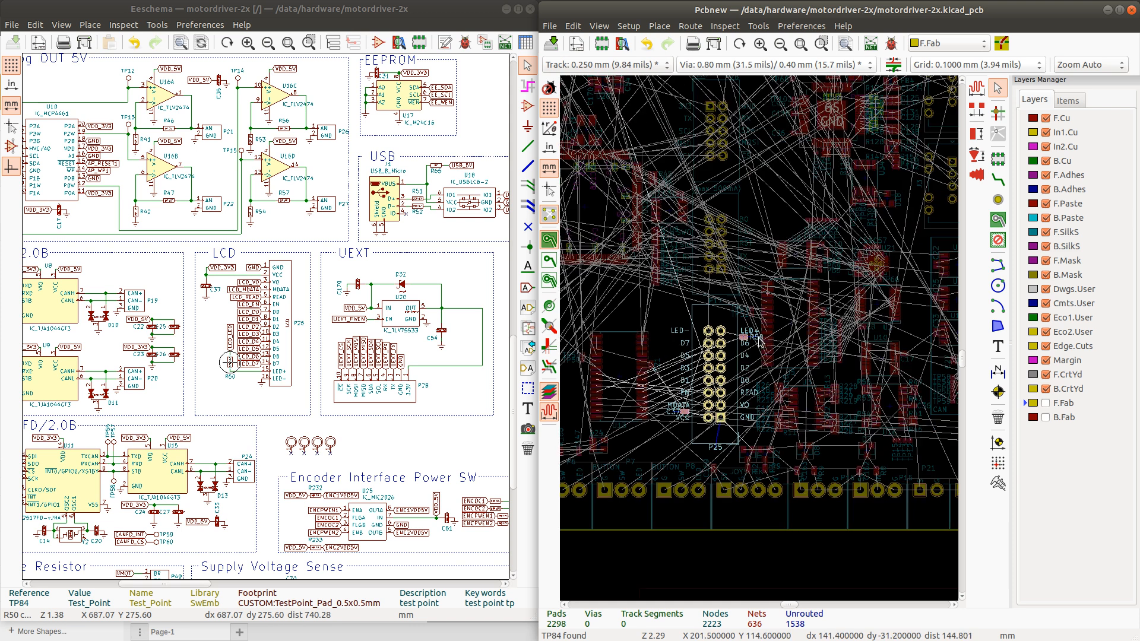
scroll(757, 342, down, 1)
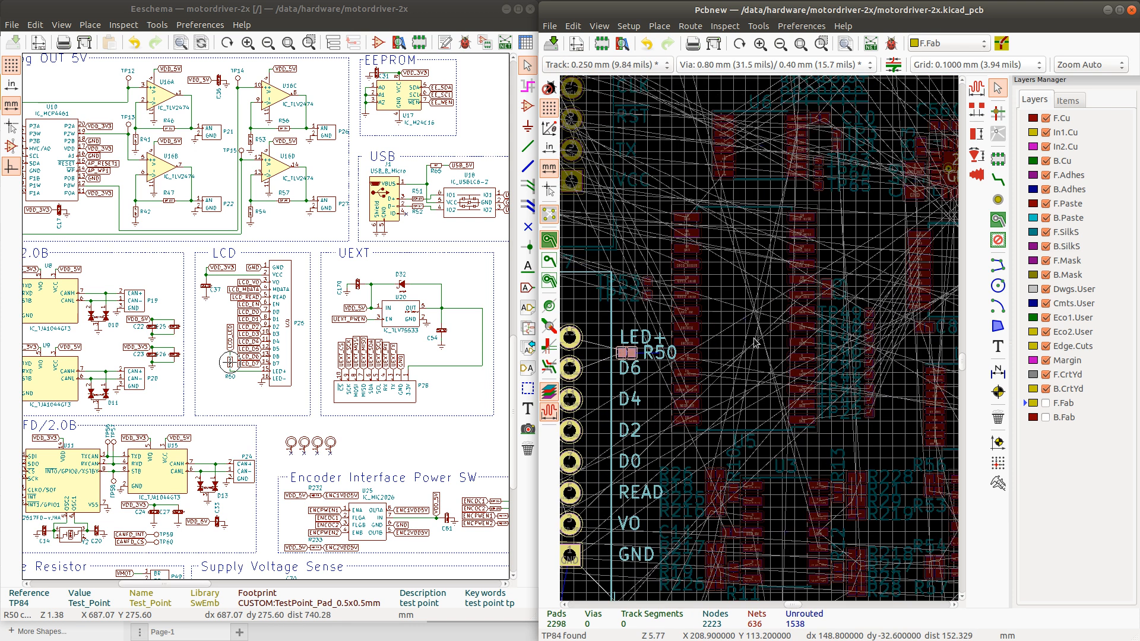
Move the R50 reference label from beside its resistor to just above it, with the text angle at 180 degrees
click(647, 350)
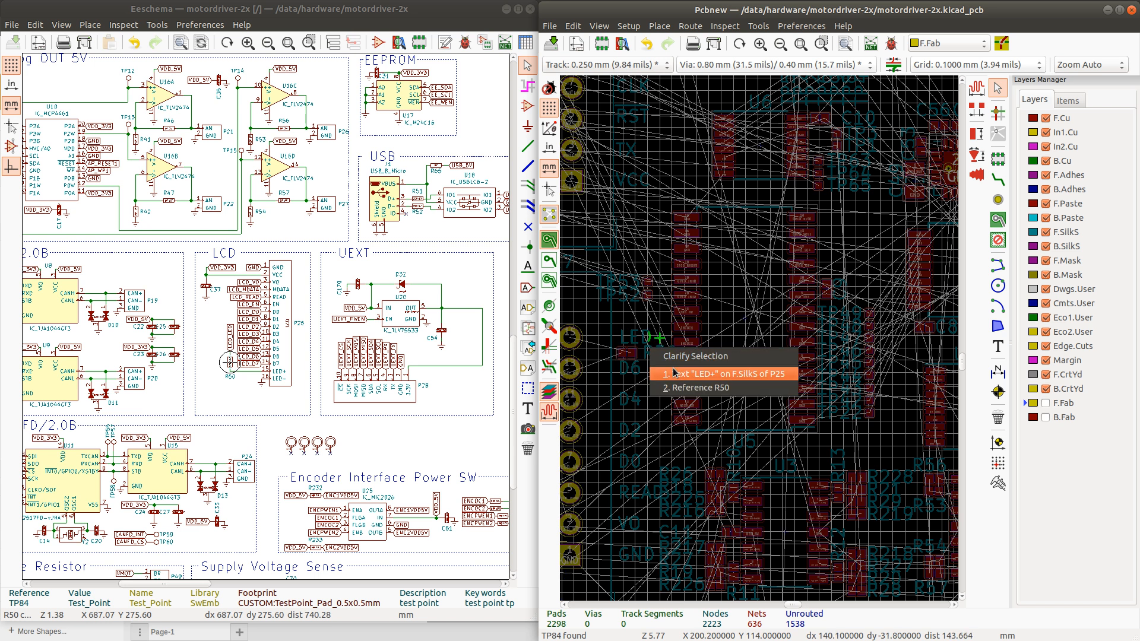
click(683, 387)
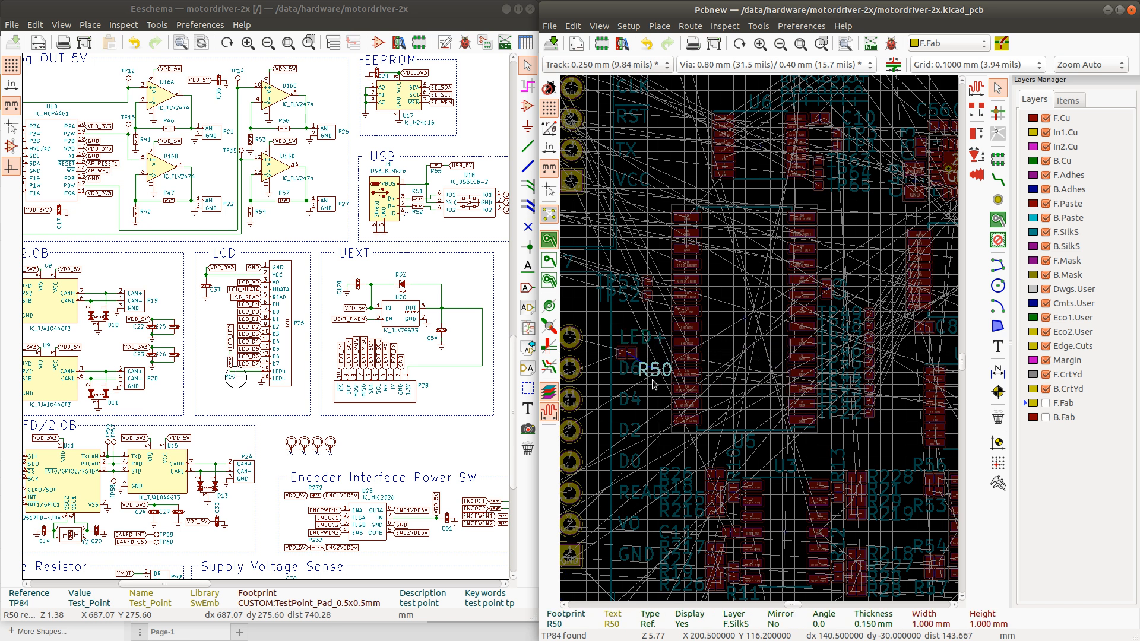
key(r)
key(r)
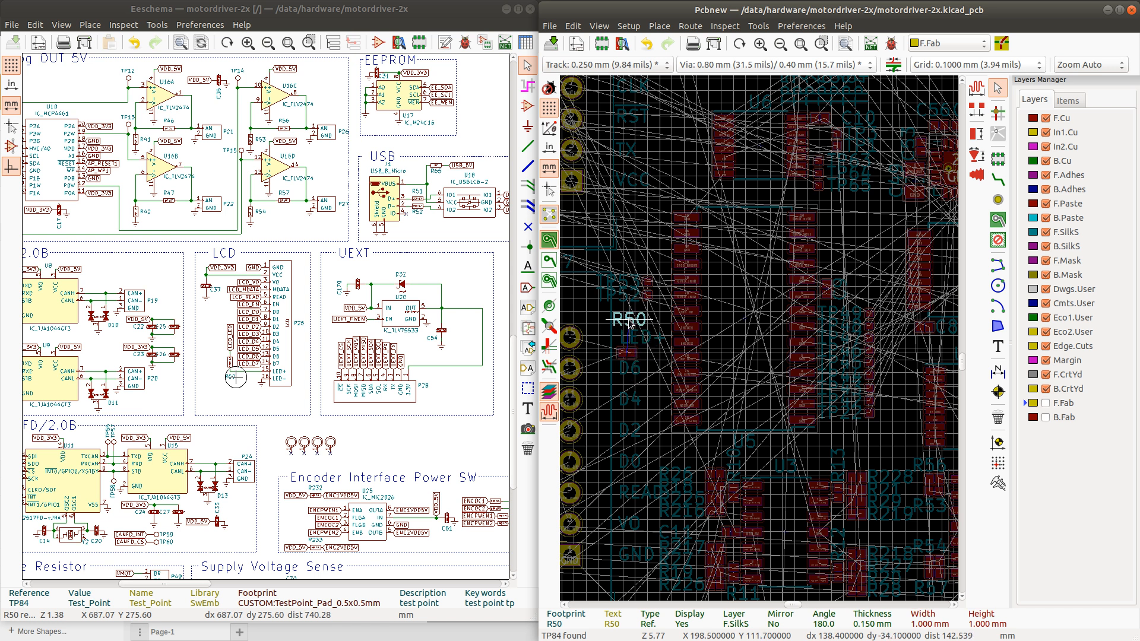
click(631, 321)
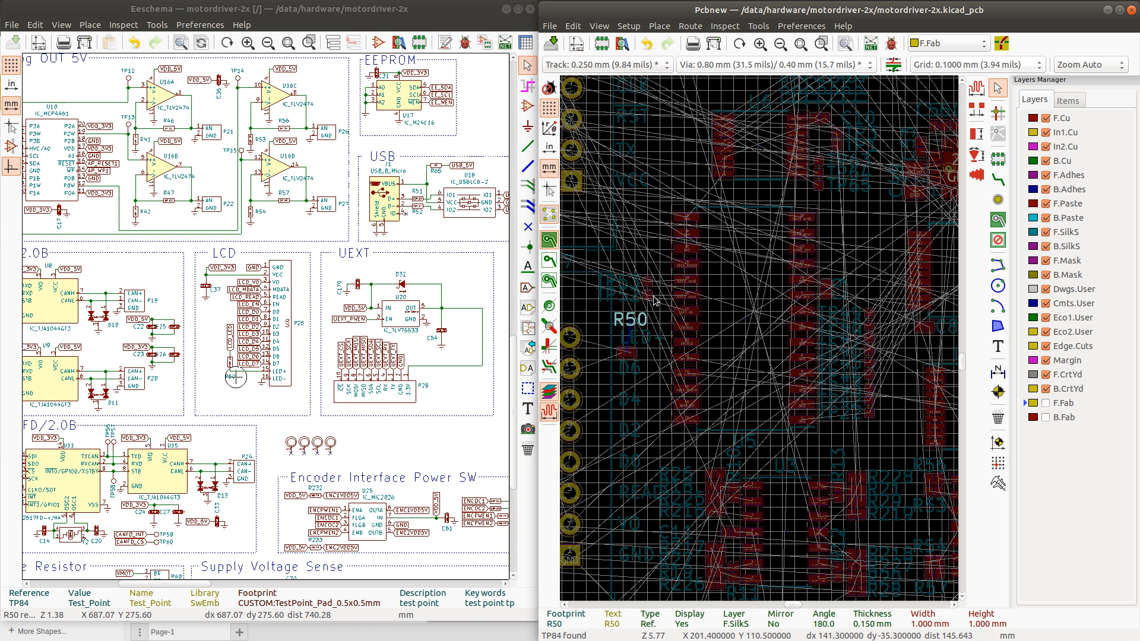
Move test points TP52 and TP53 up together, rotated so they sit side by side with vertical labels above the pads
click(647, 284)
click(651, 298)
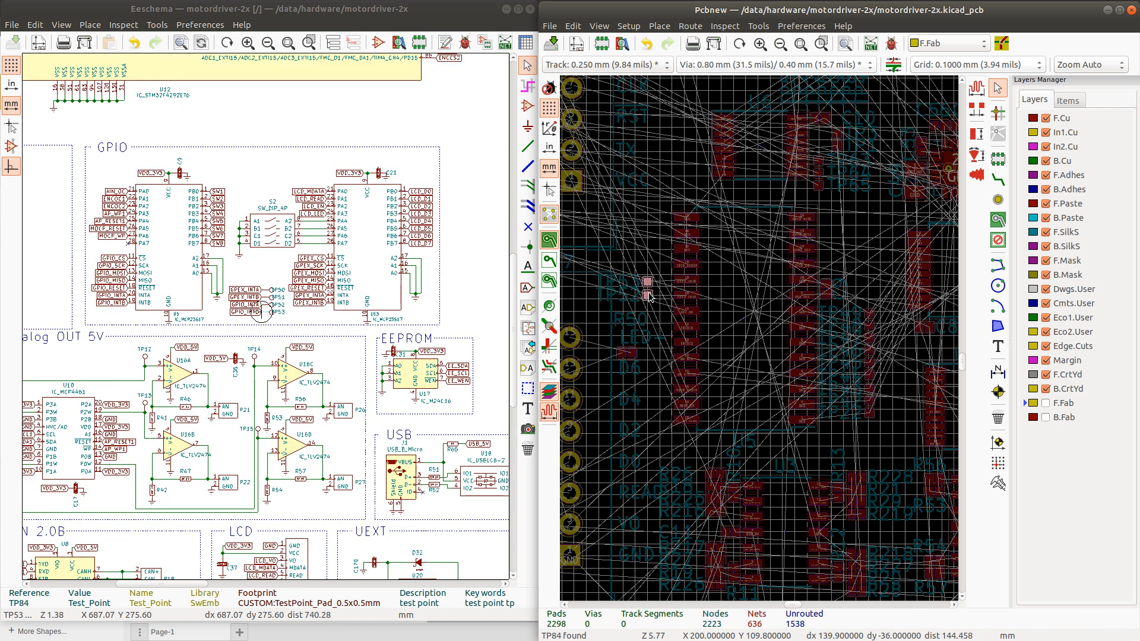
key(m)
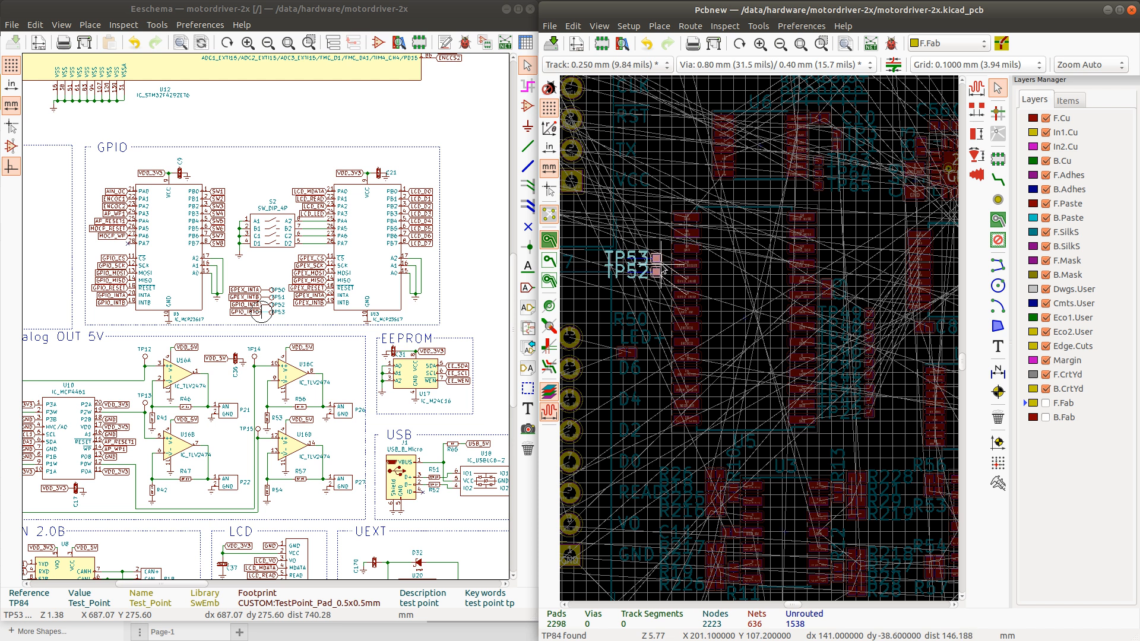
key(r)
key(r)
key(r)
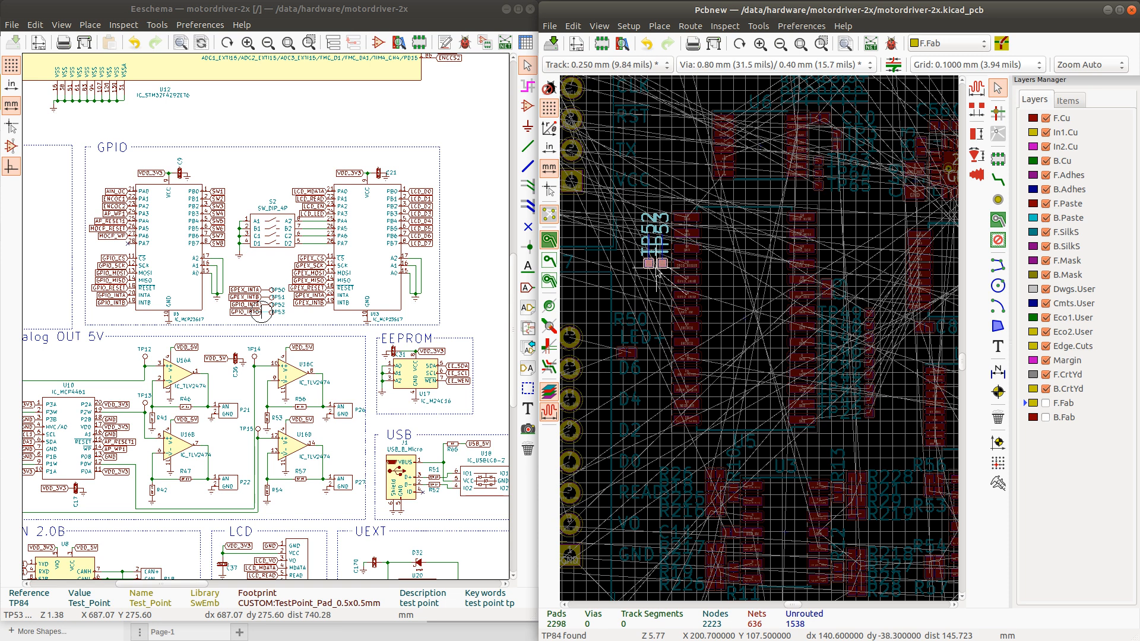
scroll(658, 270, down, 1)
scroll(760, 341, up, 2)
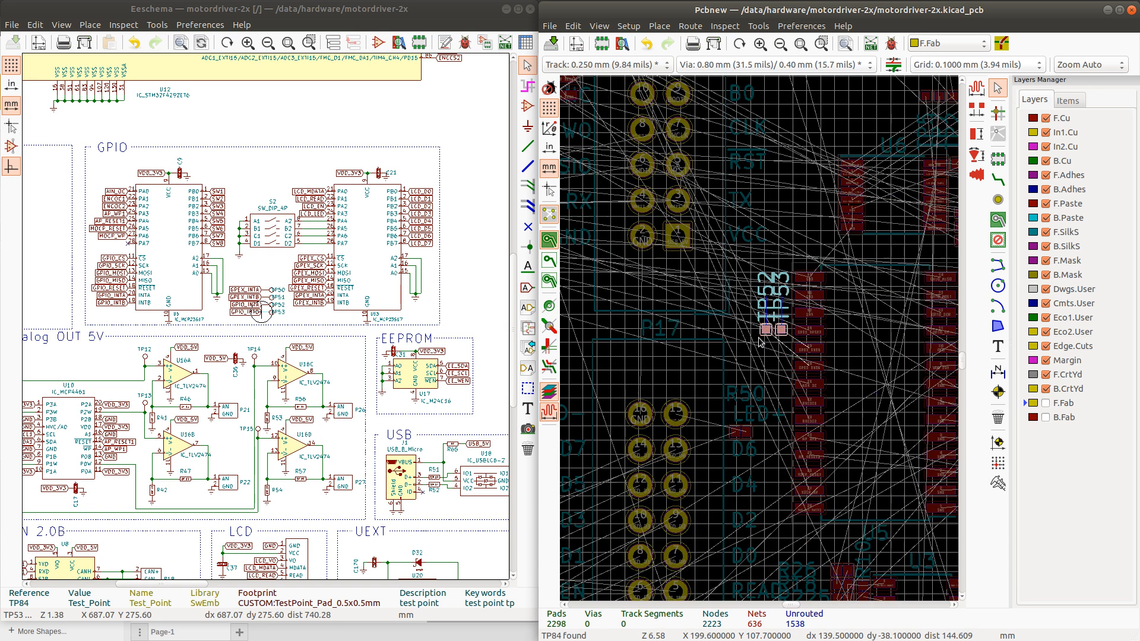
Save the board layout
scroll(761, 342, down, 8)
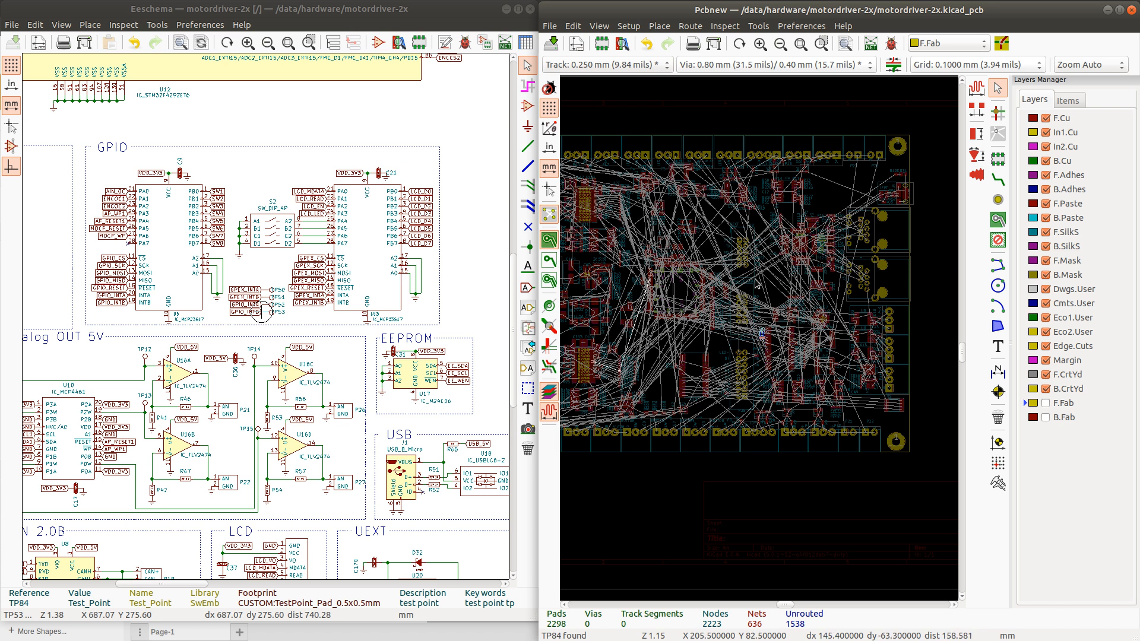
scroll(753, 307, up, 4)
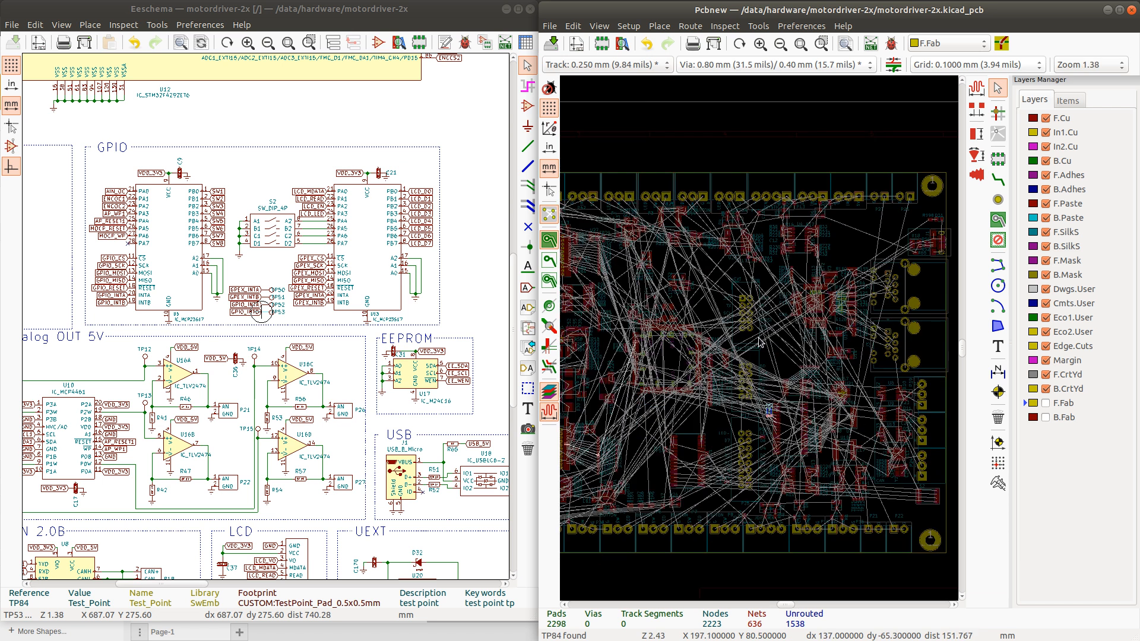
key(ctrl+s)
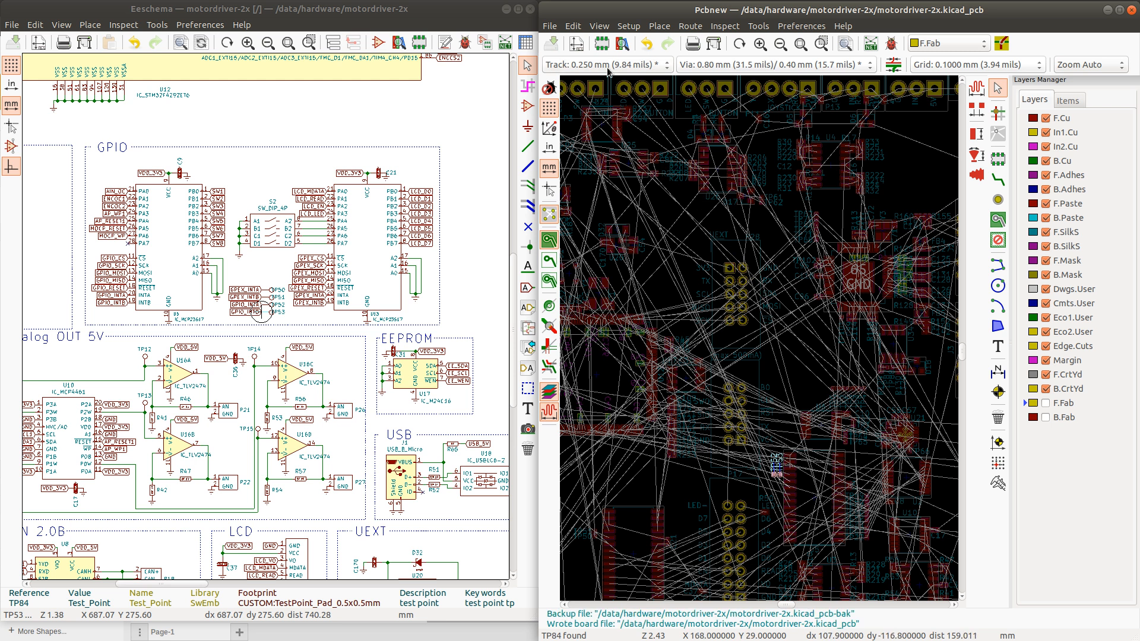
Inspect the component placement on both sides of the board in the 3D Viewer, and close the viewer
click(599, 26)
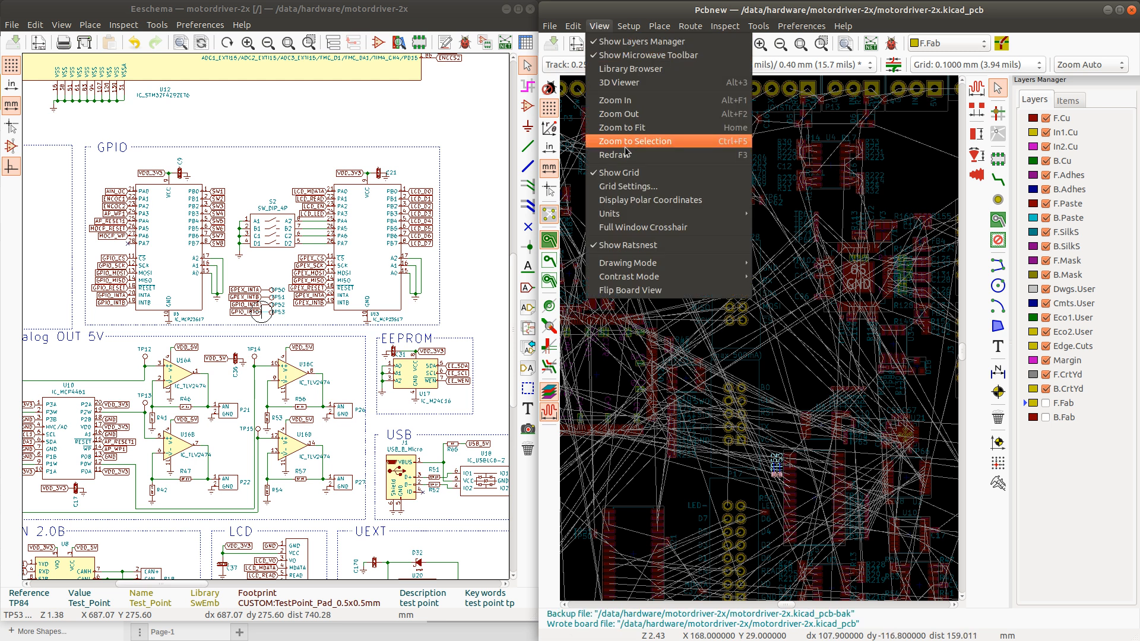
click(618, 84)
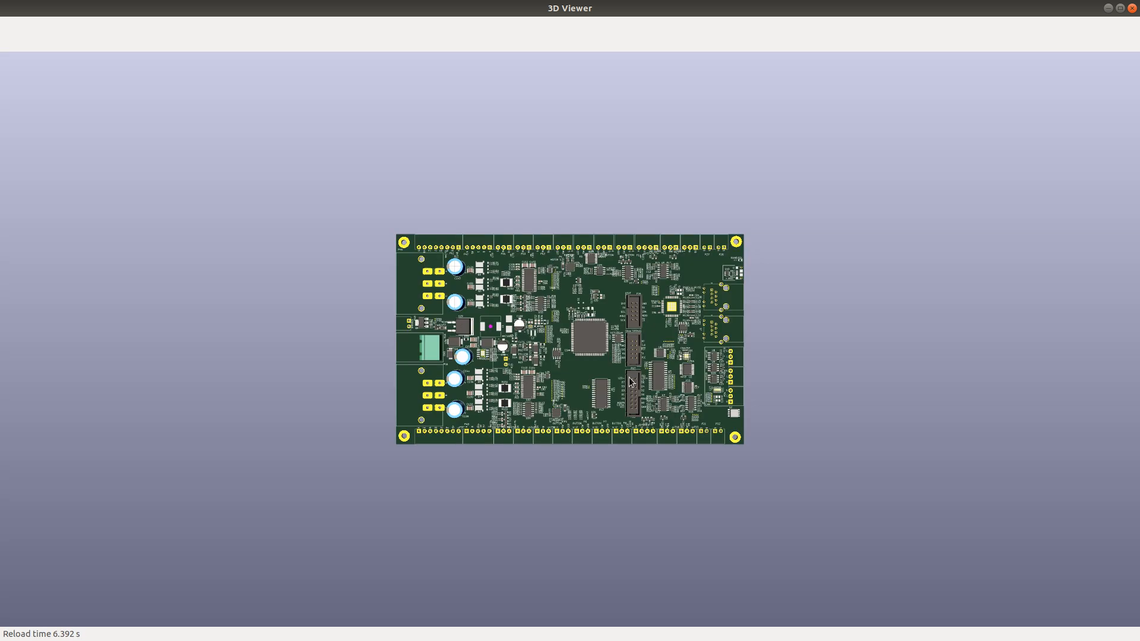
drag(612, 311, 565, 383)
drag(525, 424, 539, 455)
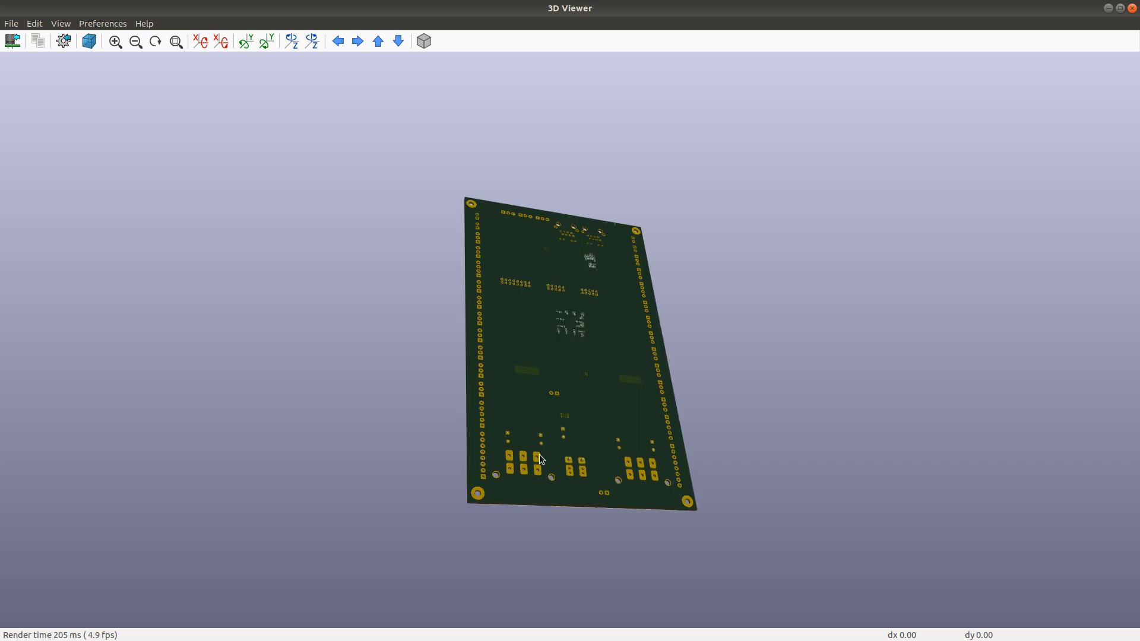
drag(655, 203, 534, 436)
drag(575, 359, 586, 301)
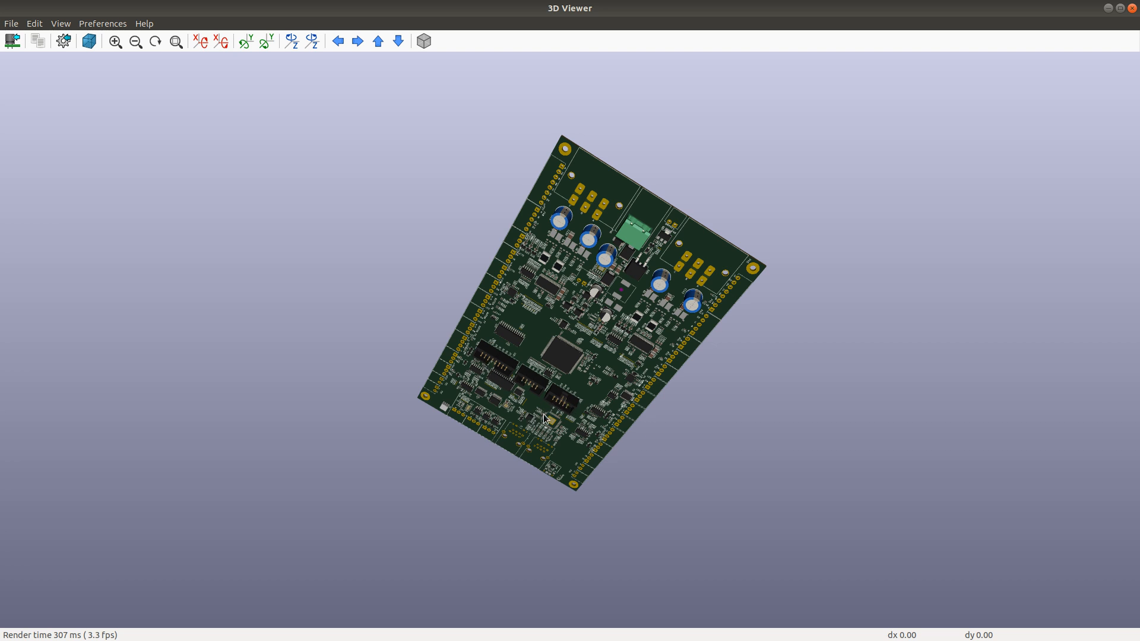
drag(545, 419, 665, 191)
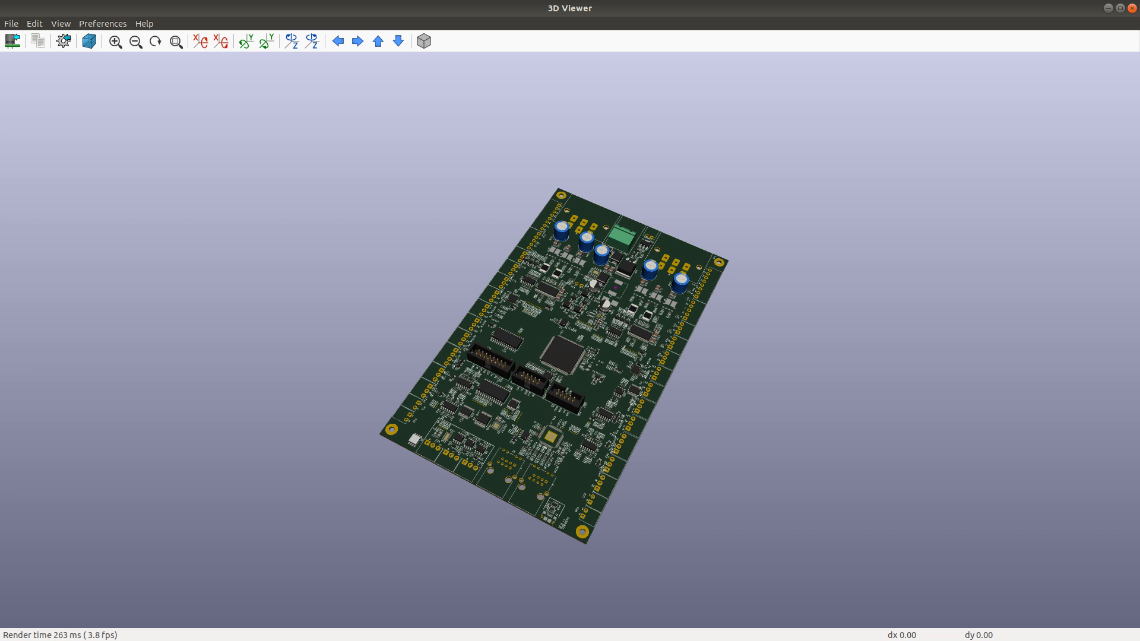
click(1132, 8)
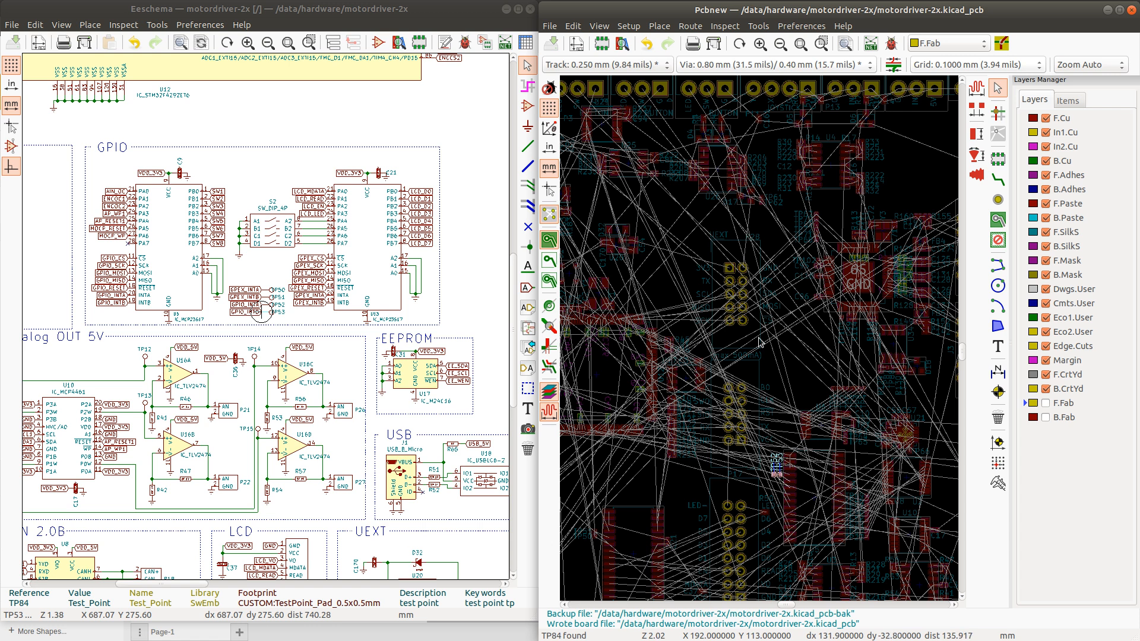
Move UEXT connector P28 down toward P17, keeping it in the column of connectors
scroll(759, 344, down, 1)
scroll(763, 338, down, 2)
scroll(758, 338, up, 1)
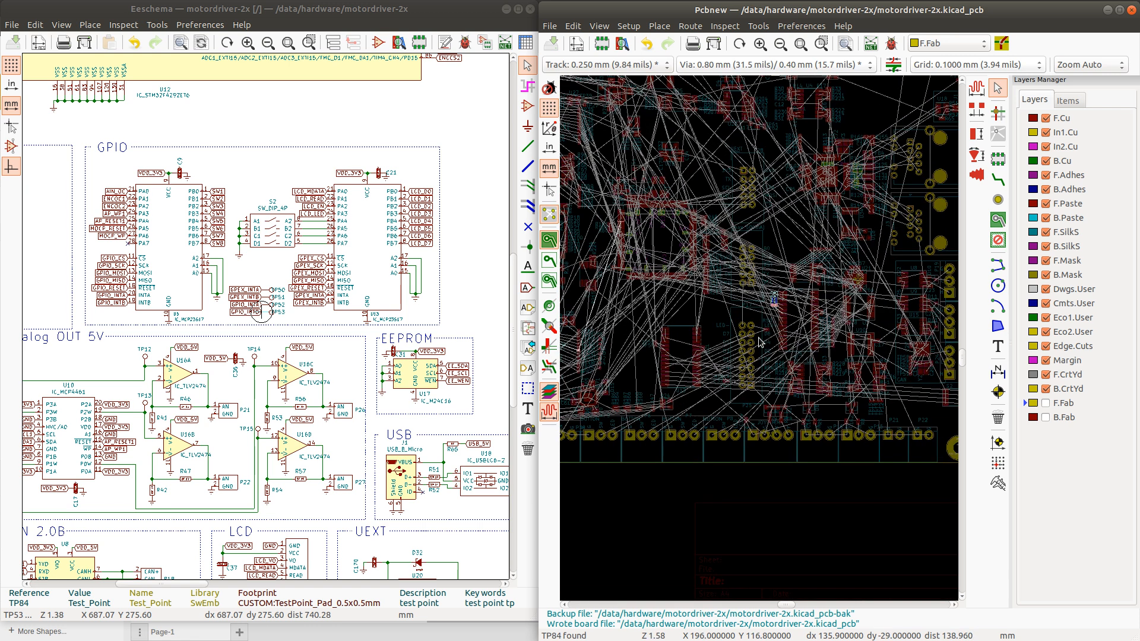
scroll(759, 337, up, 1)
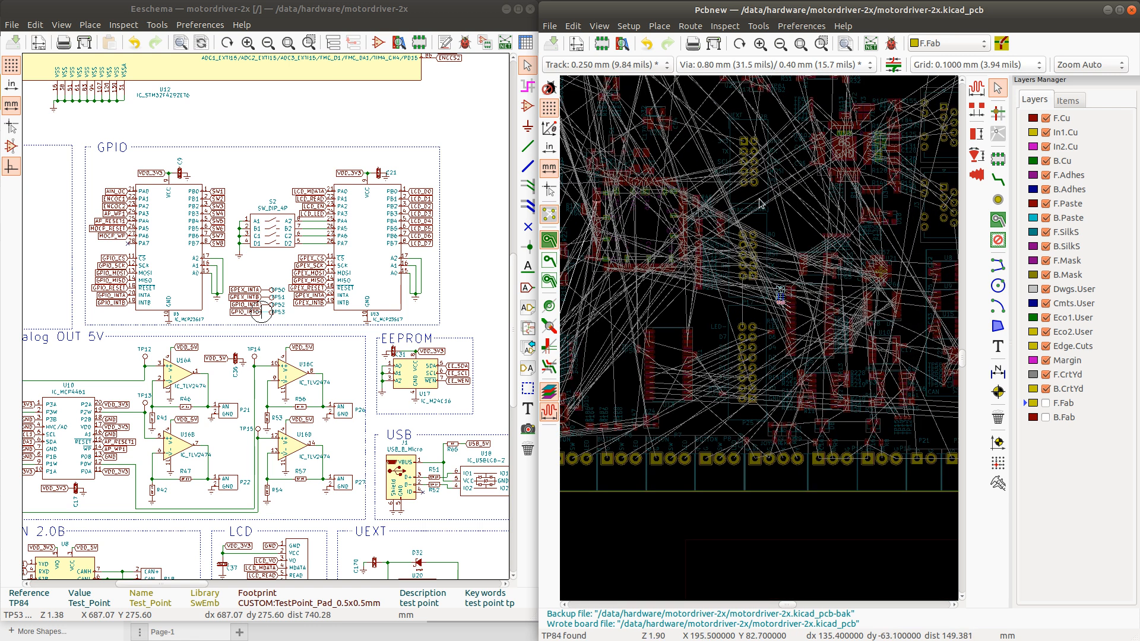
click(765, 181)
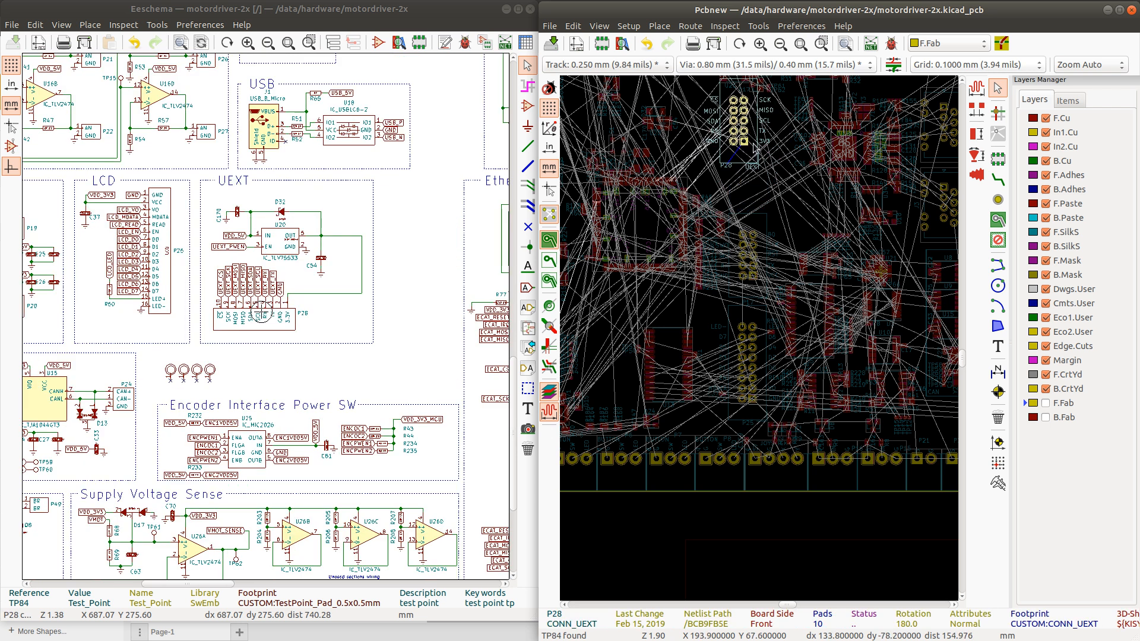
drag(757, 149, 754, 188)
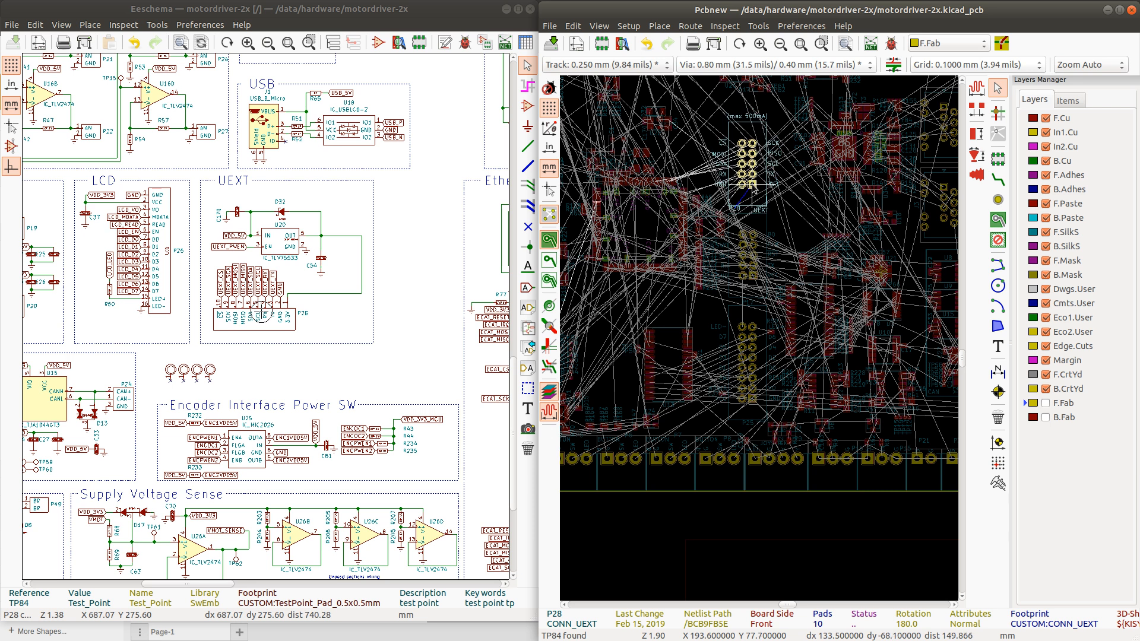
scroll(754, 187, down, 1)
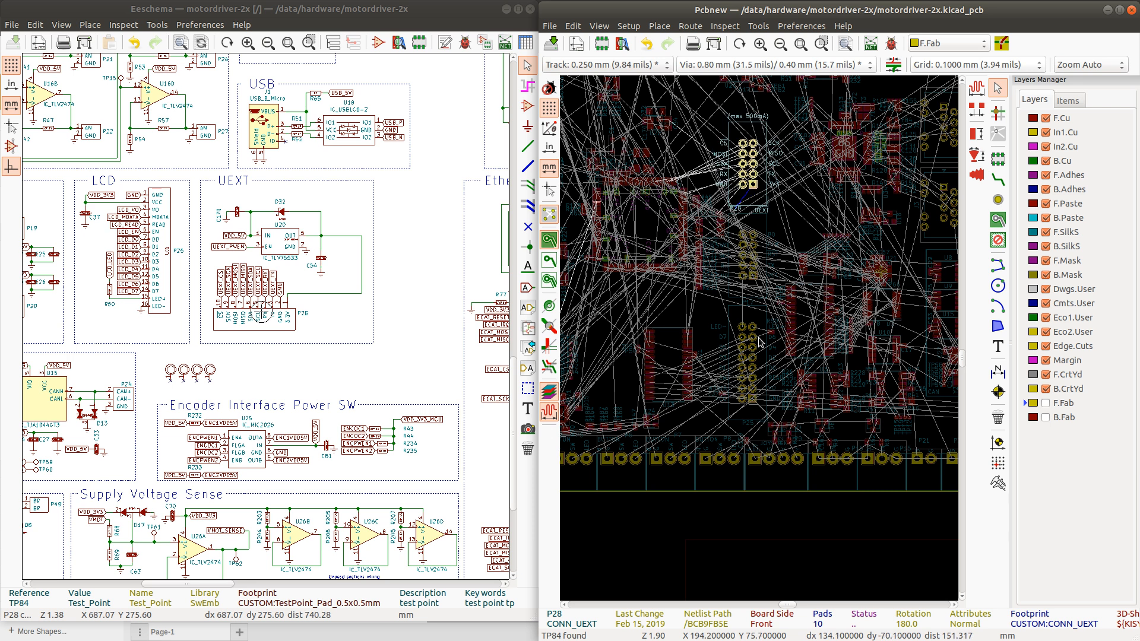
scroll(762, 345, up, 4)
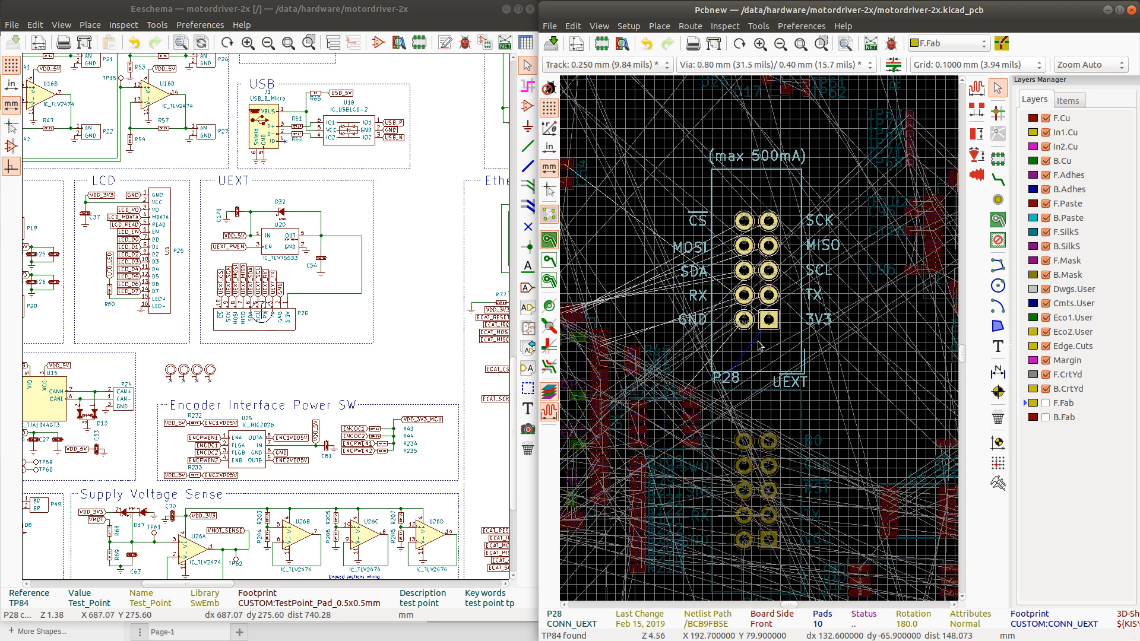
Distribute connectors P28, P17 and P25 vertically with even spacing
scroll(759, 344, down, 7)
scroll(764, 346, up, 3)
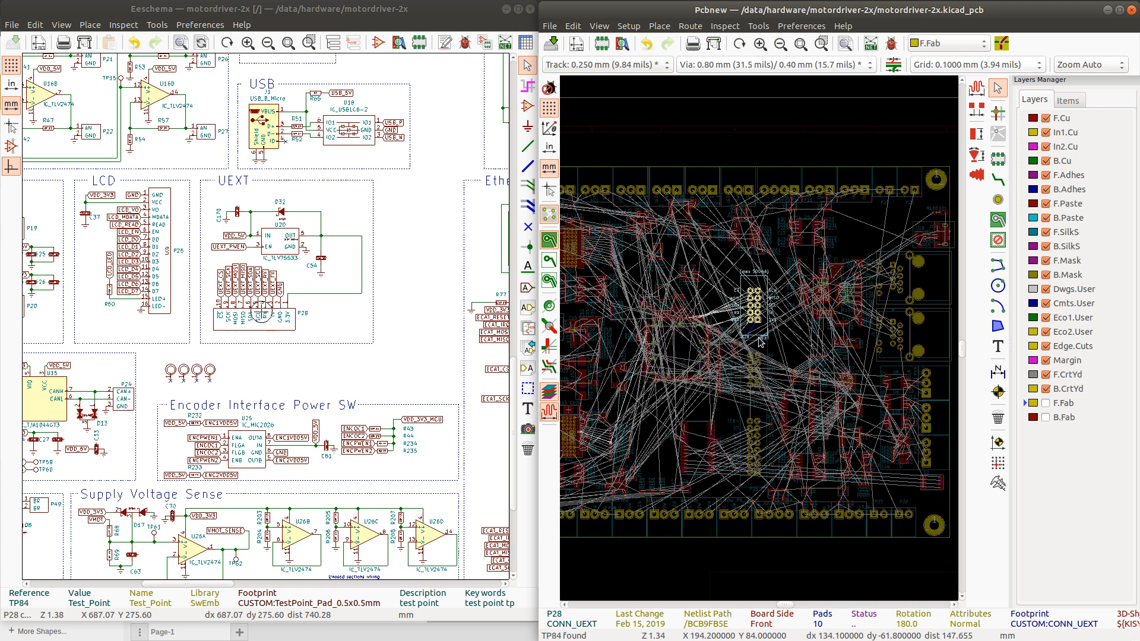
click(766, 419)
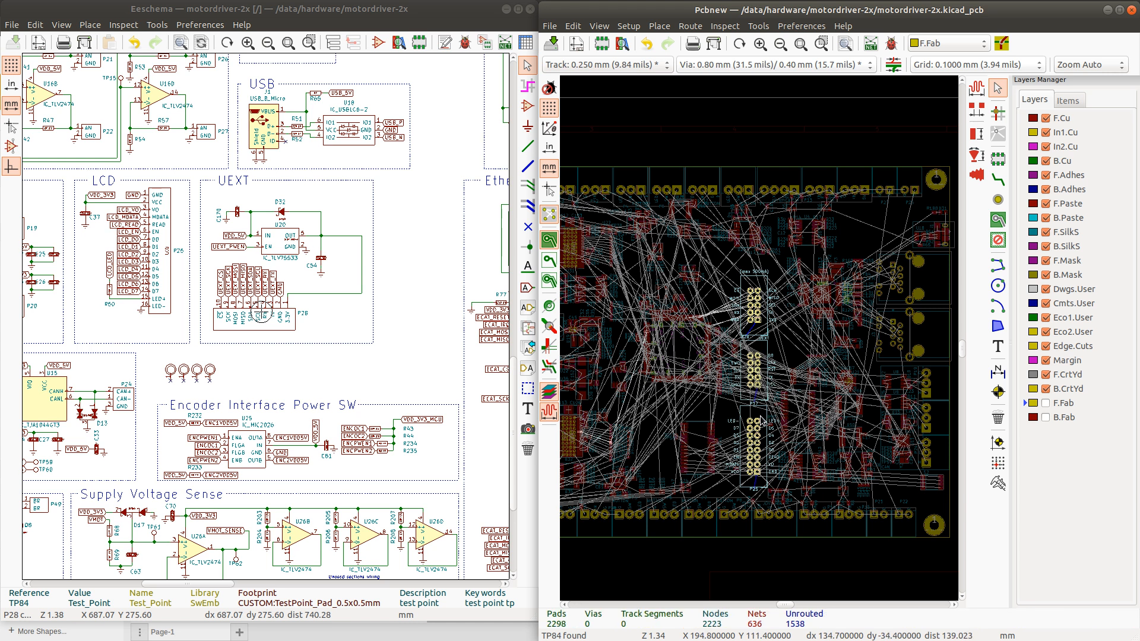
right_click(762, 423)
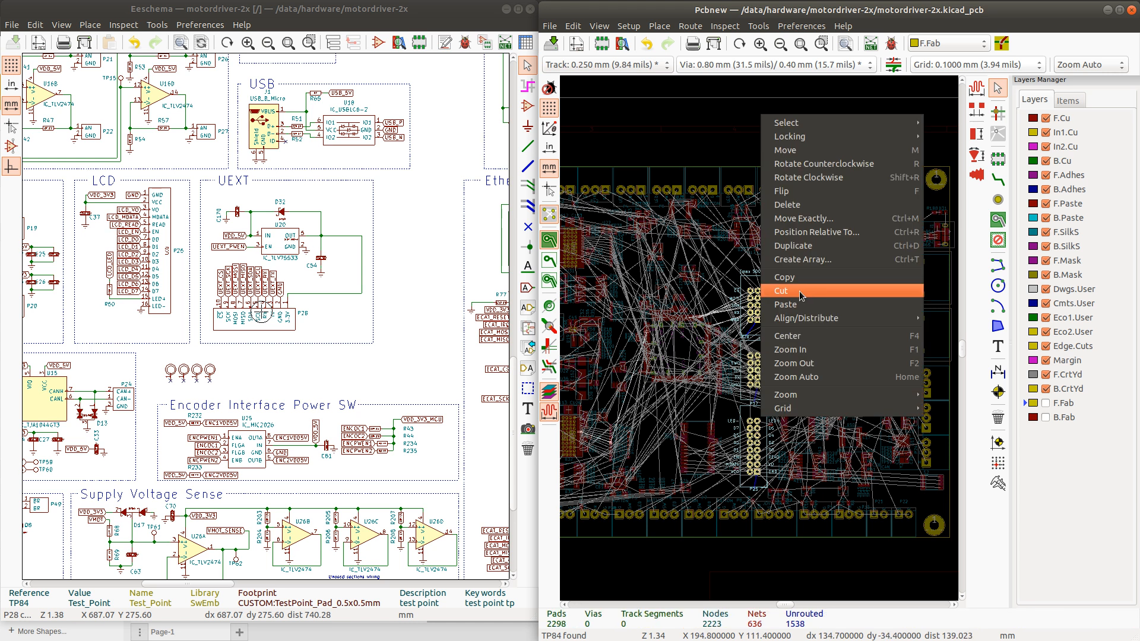
mouse_move(807, 320)
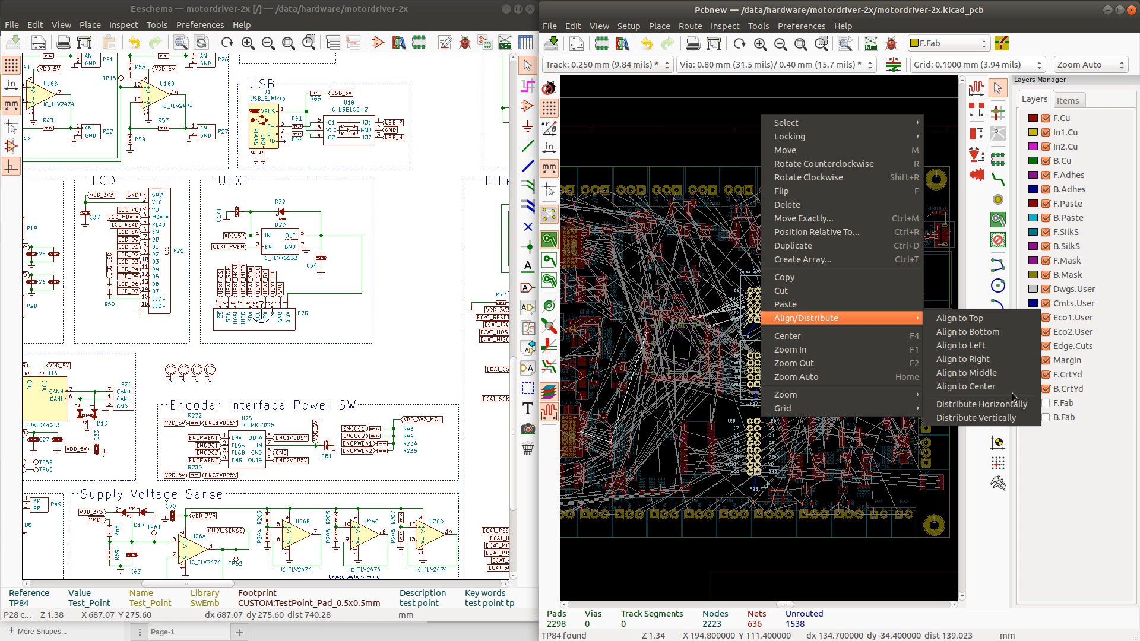
click(1003, 418)
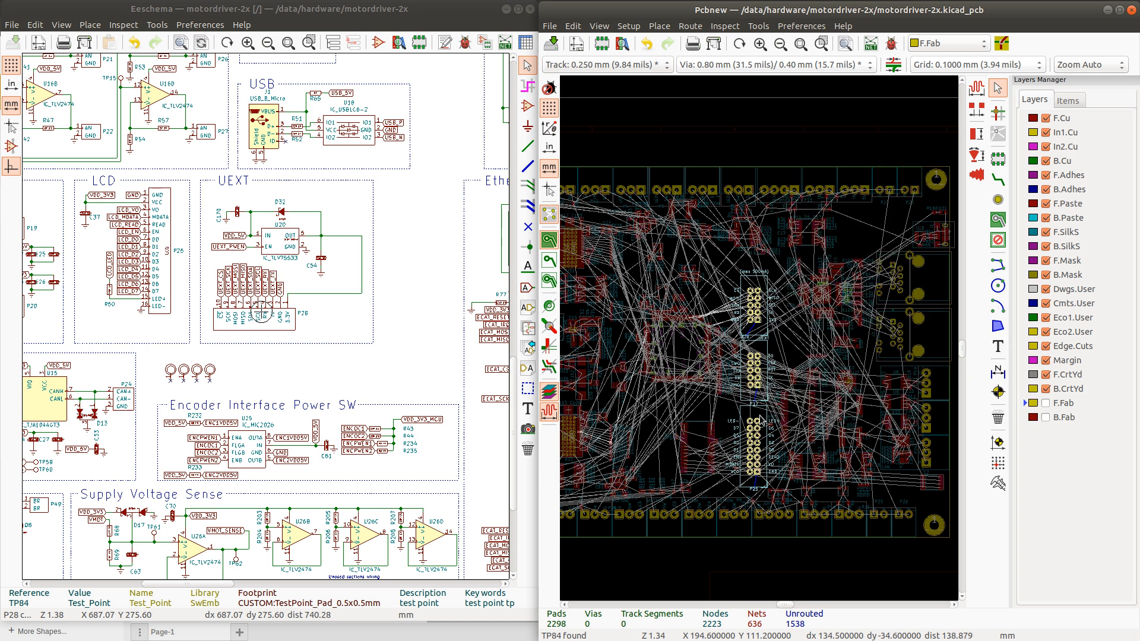
Align connectors P28, P17 and P25 to the right, and clear the selection
right_click(759, 363)
mouse_move(831, 263)
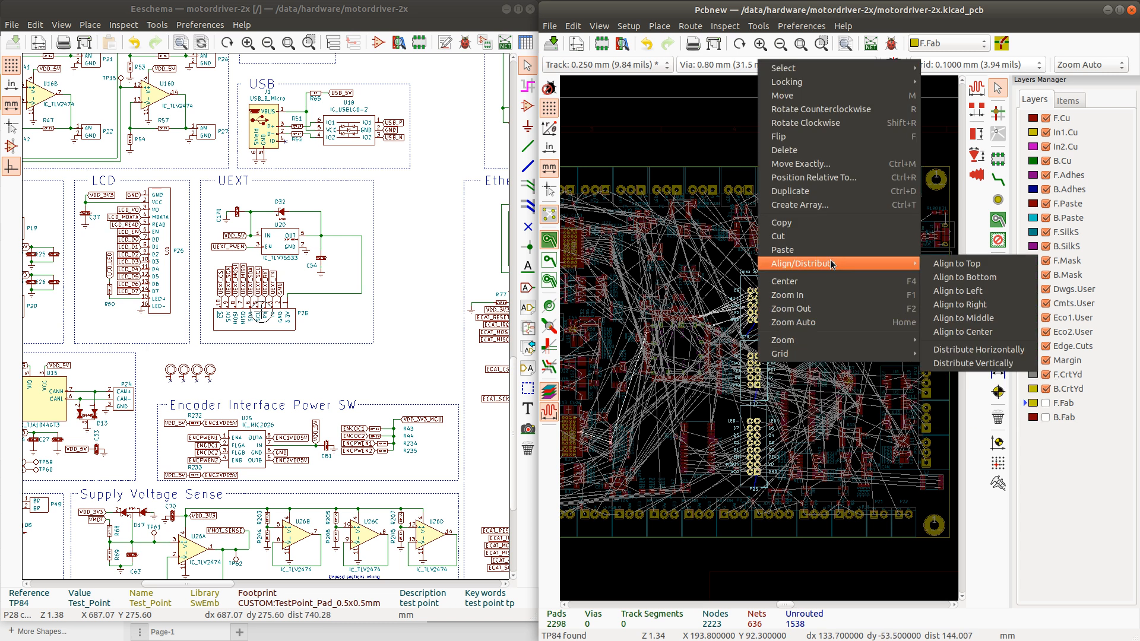
click(988, 304)
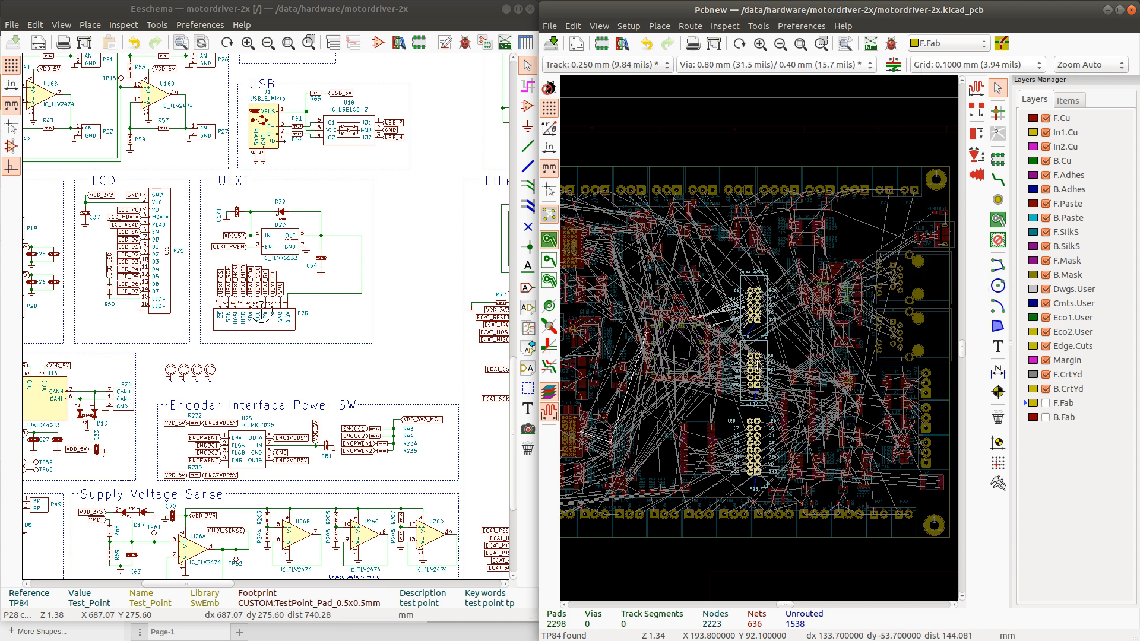
click(771, 411)
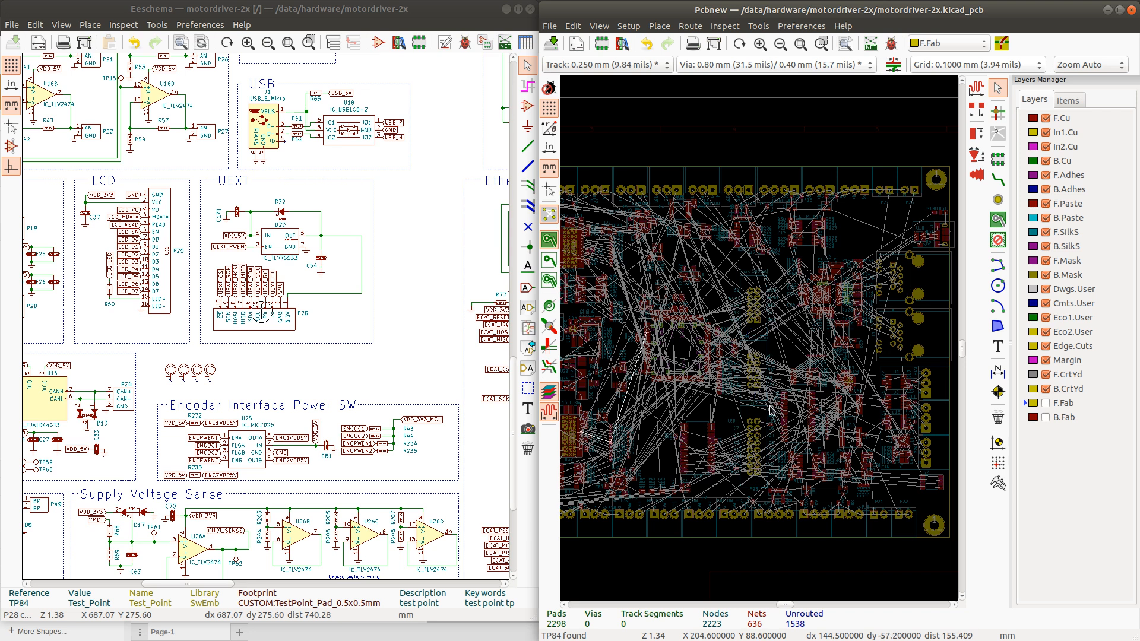
Move chip U13 together with C21 and test points TP50 and TP51 right and slightly up, closer to connector P25
scroll(760, 343, up, 4)
scroll(760, 342, down, 4)
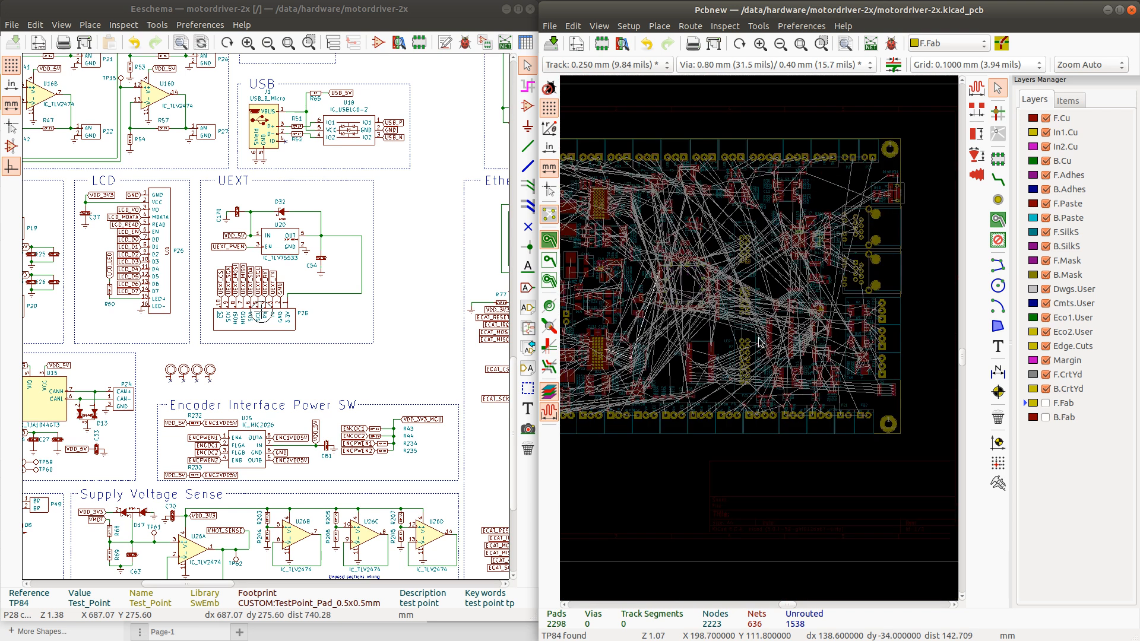
scroll(811, 259, up, 4)
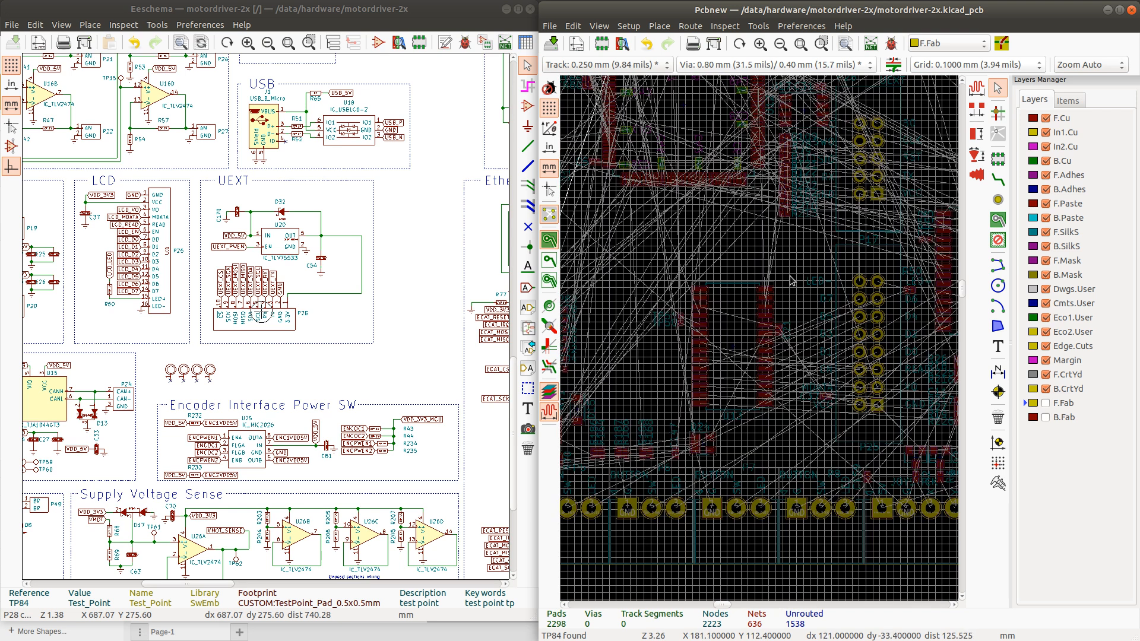
drag(790, 265, 668, 428)
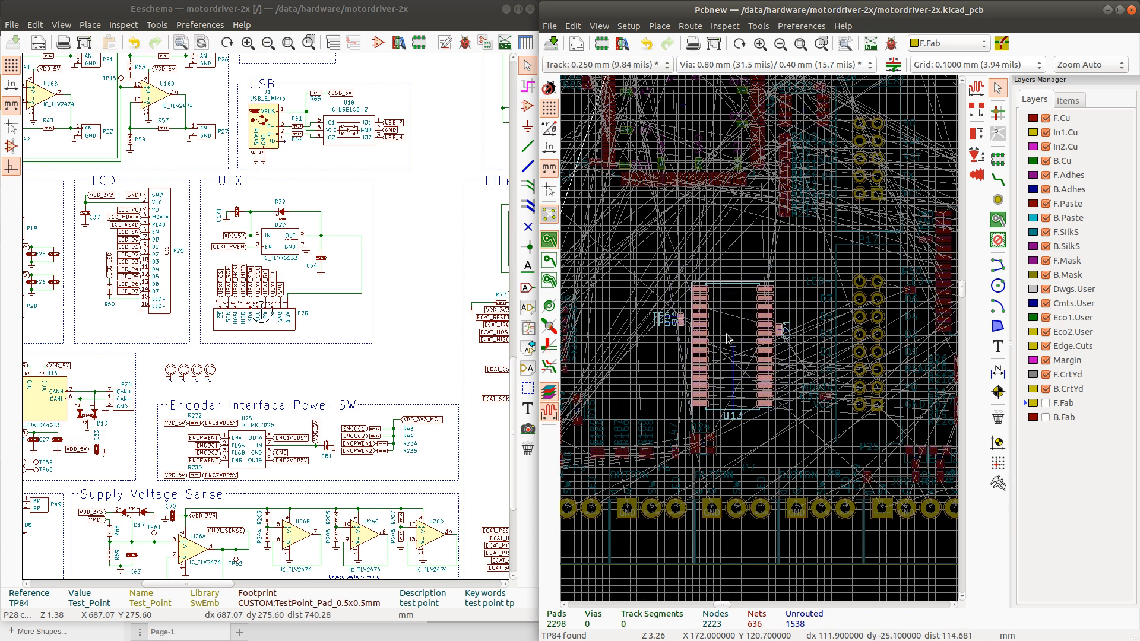
drag(729, 339, 756, 331)
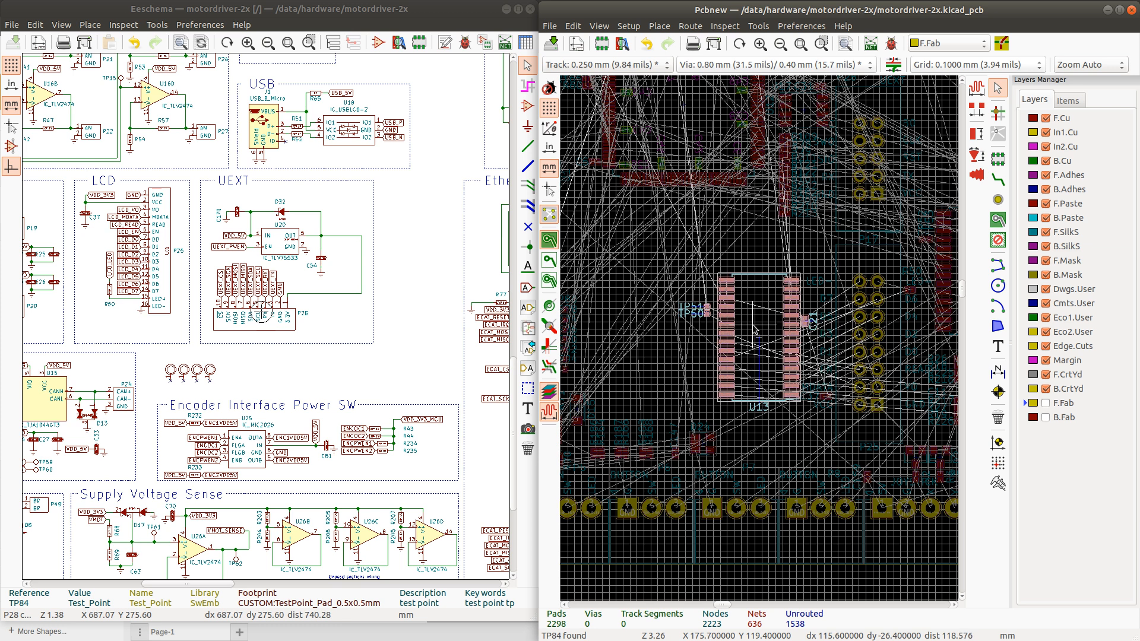
Select LCD connector P25 on the board and open its footprint in the Footprint Editor
scroll(760, 340, down, 1)
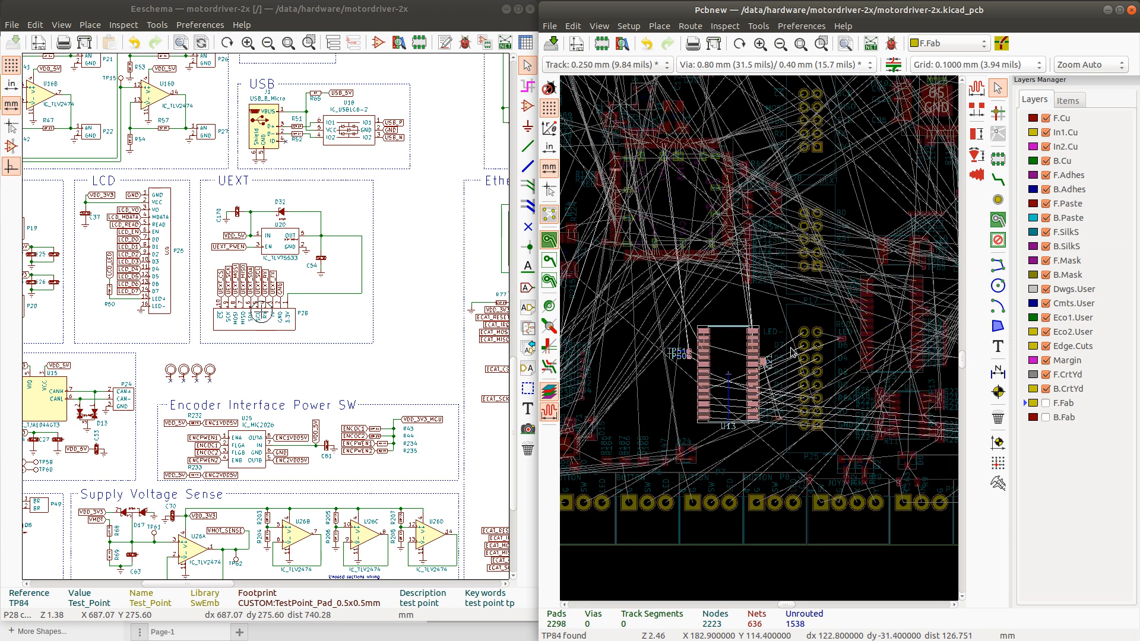
scroll(749, 356, up, 1)
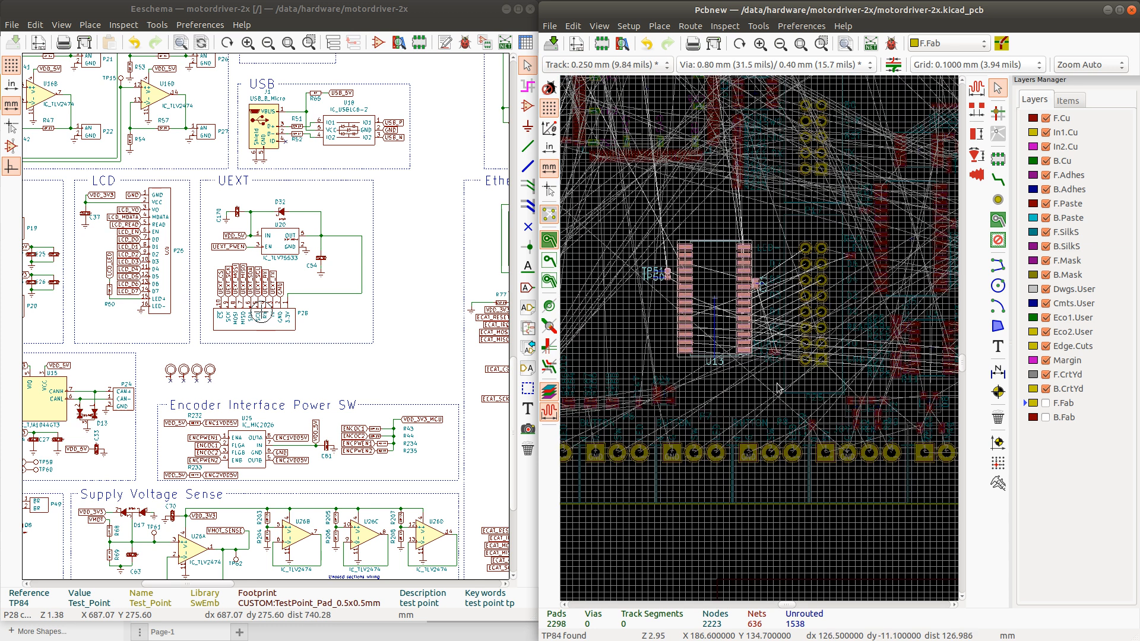
scroll(760, 343, up, 5)
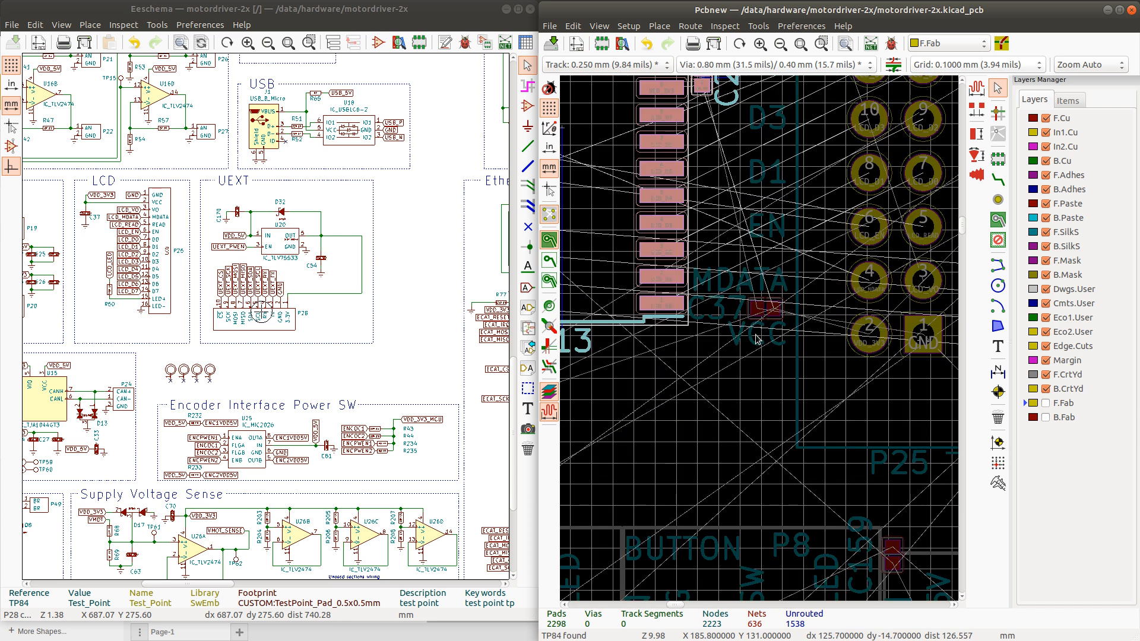
click(720, 311)
click(741, 284)
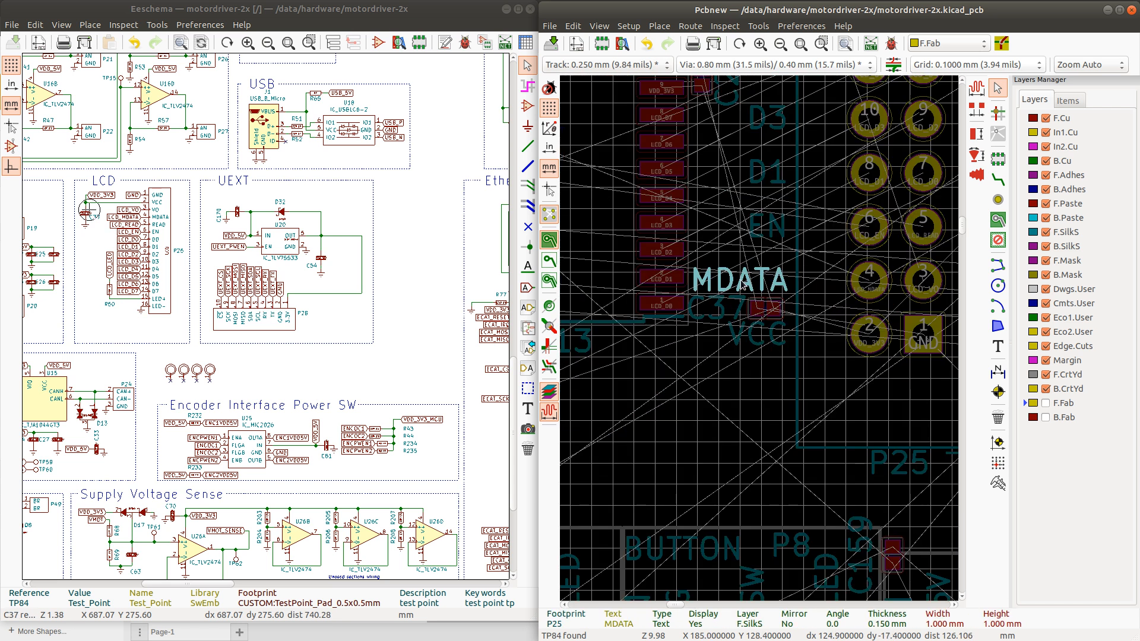
right_click(848, 265)
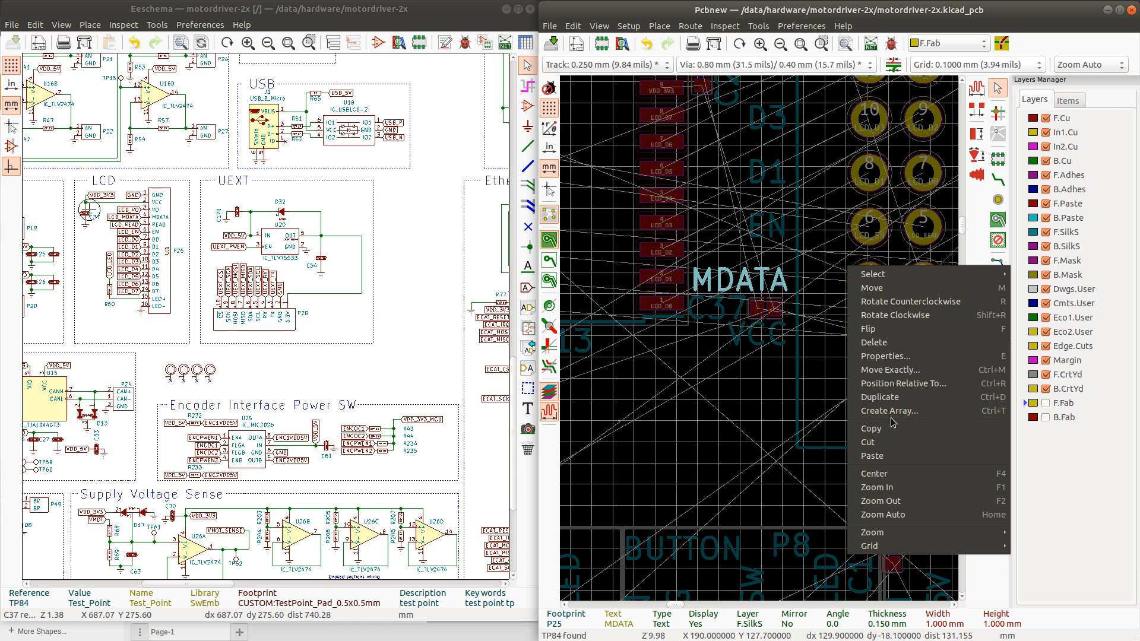
click(841, 271)
click(831, 260)
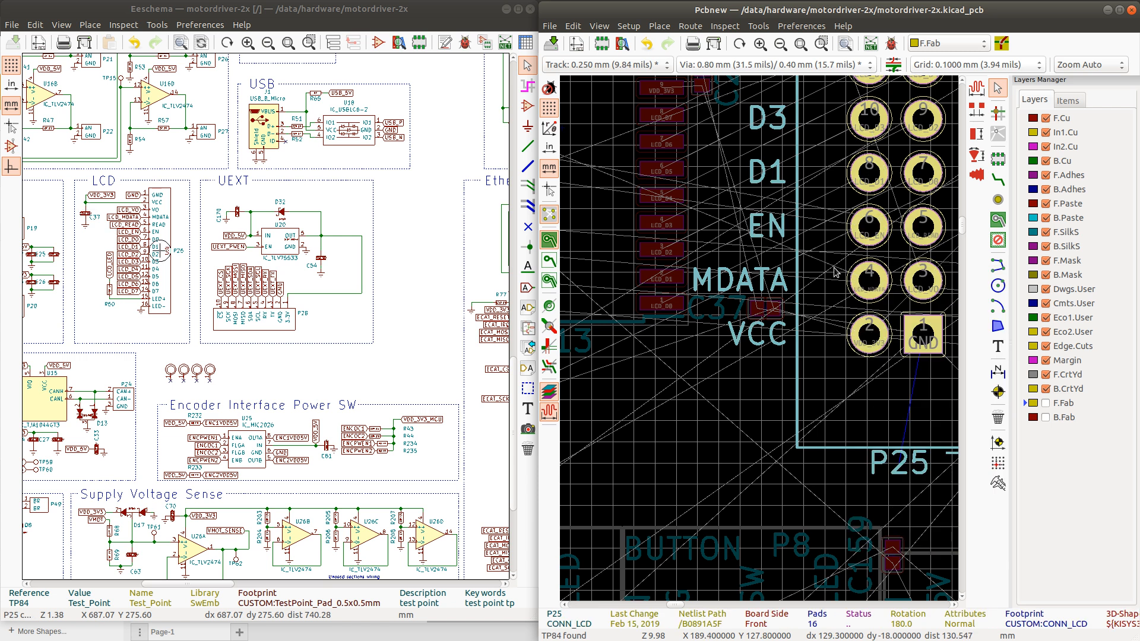
right_click(833, 266)
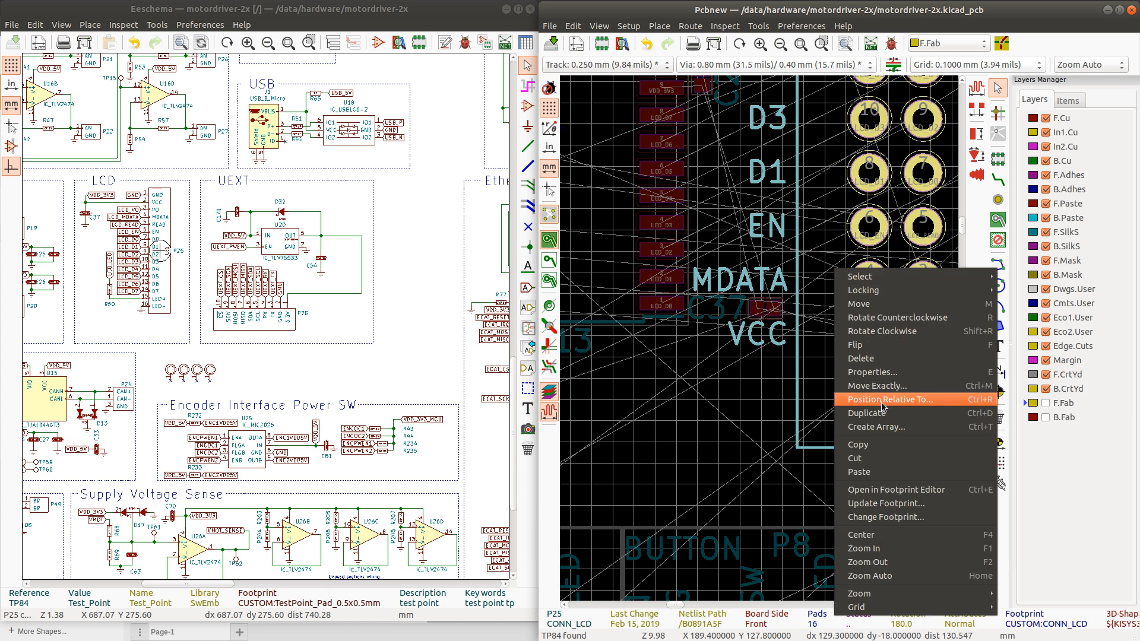
click(898, 490)
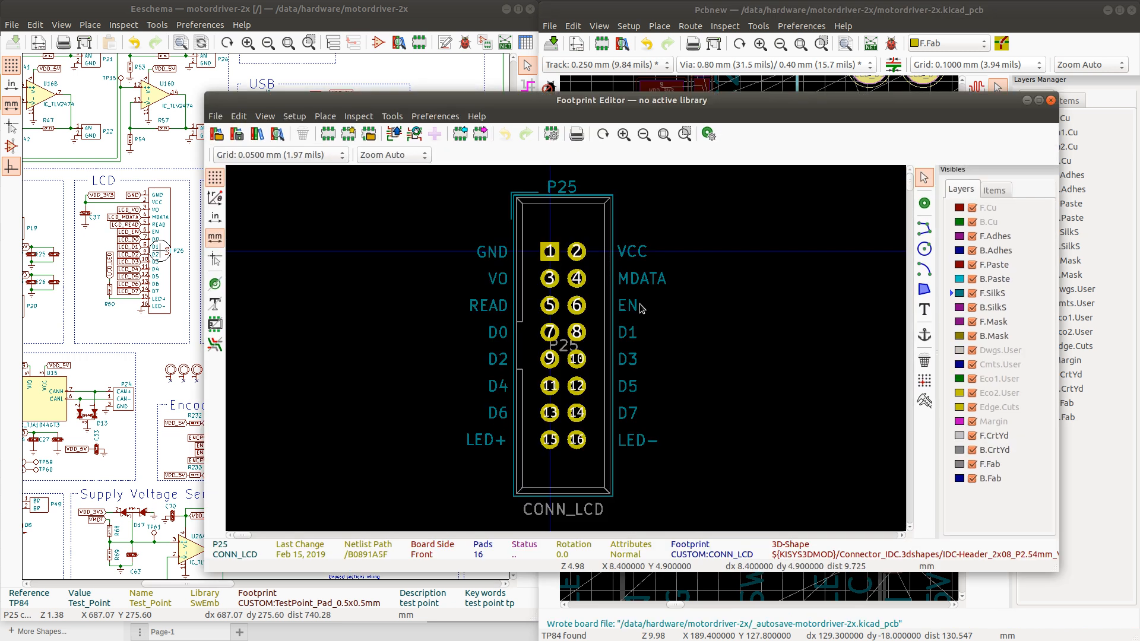
Shorten the MDATA silkscreen label beside pin 4 to MD and move it toward the outline, in line with VCC and EN
click(646, 283)
double_click(658, 279)
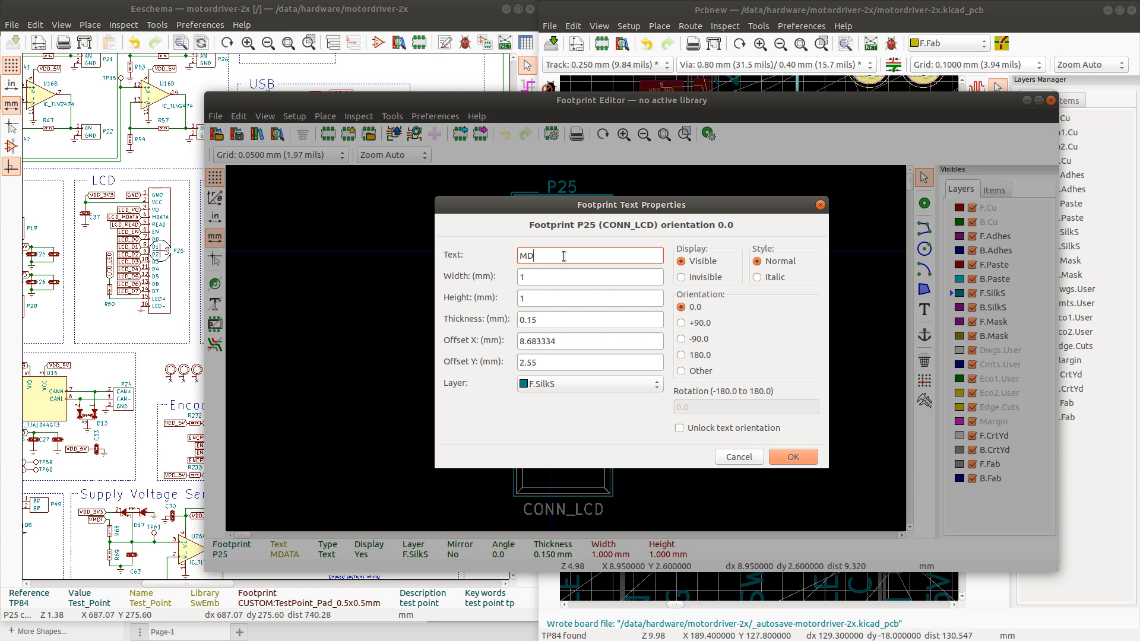
click(781, 452)
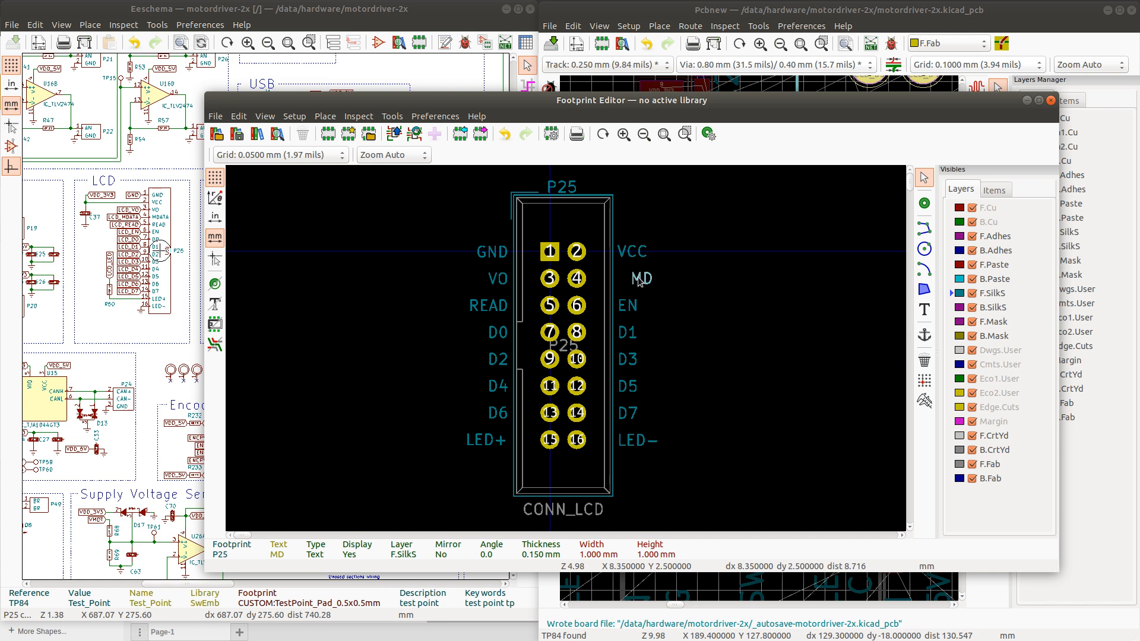
scroll(642, 279, up, 5)
key(m)
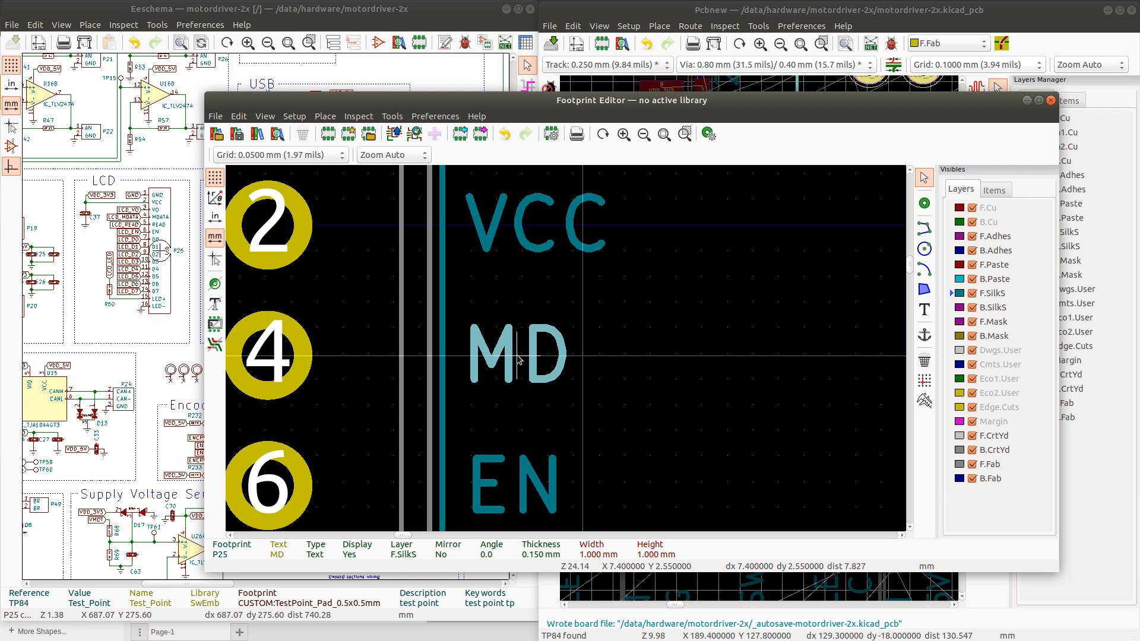
click(518, 358)
Shorten the LED- label beside pin 16 to L- and move it toward the outline, in line with D7
scroll(567, 363, down, 8)
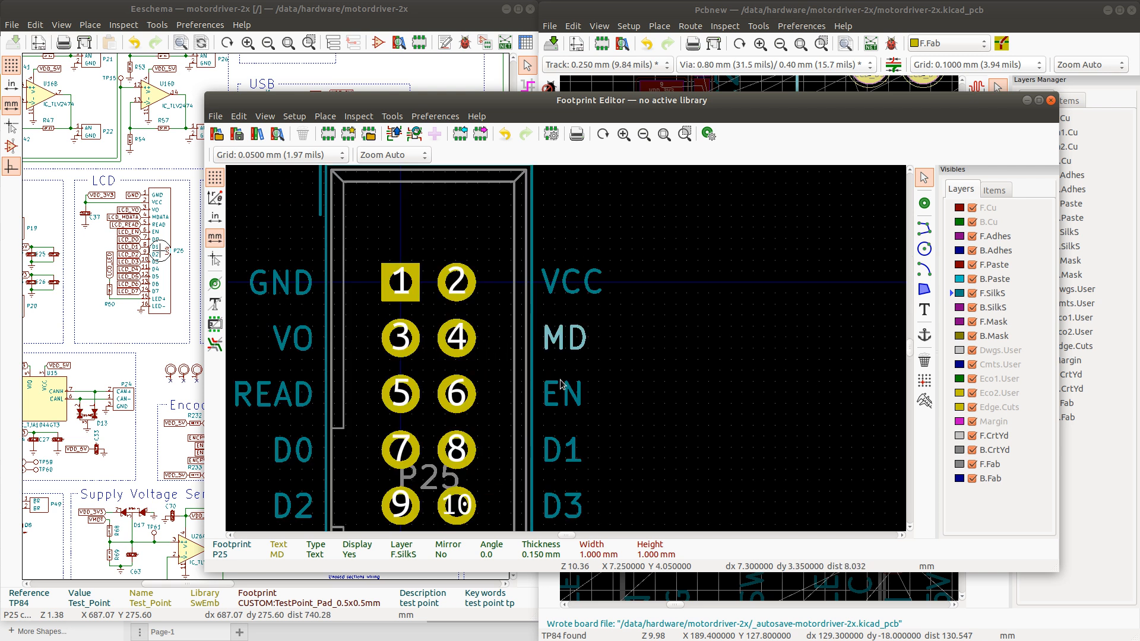
scroll(567, 353, up, 5)
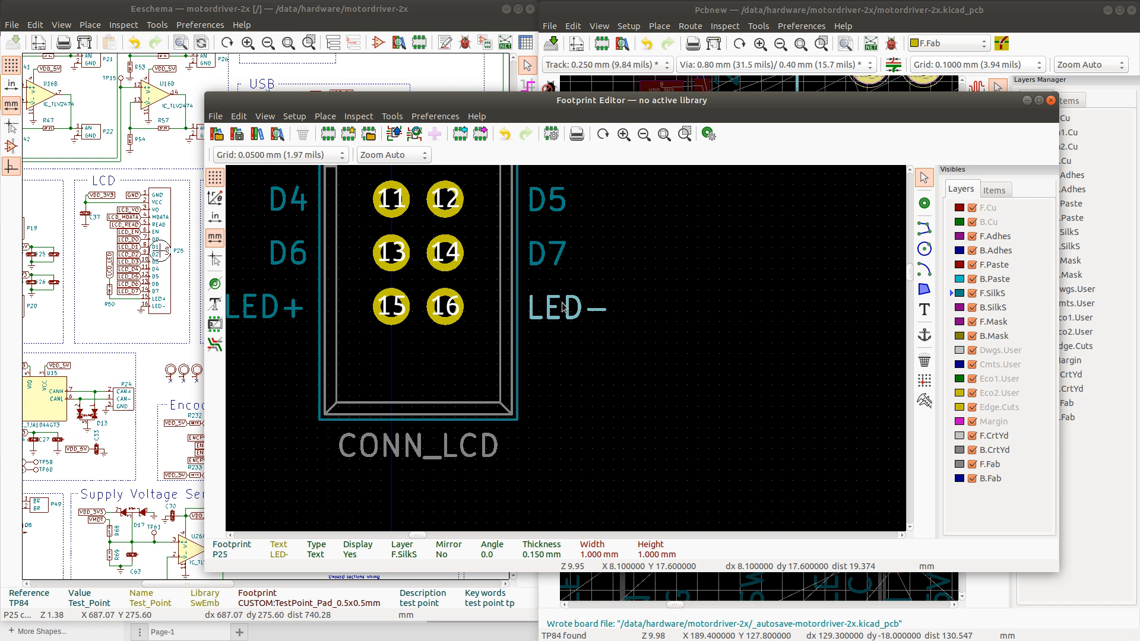
double_click(562, 304)
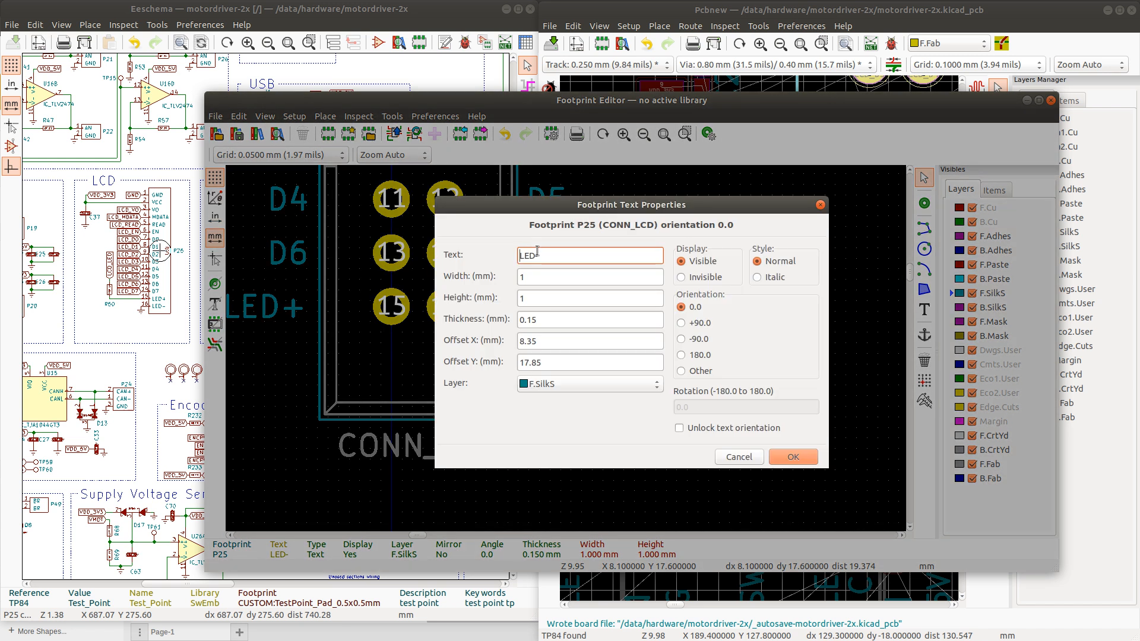
click(542, 257)
text(-)
click(794, 457)
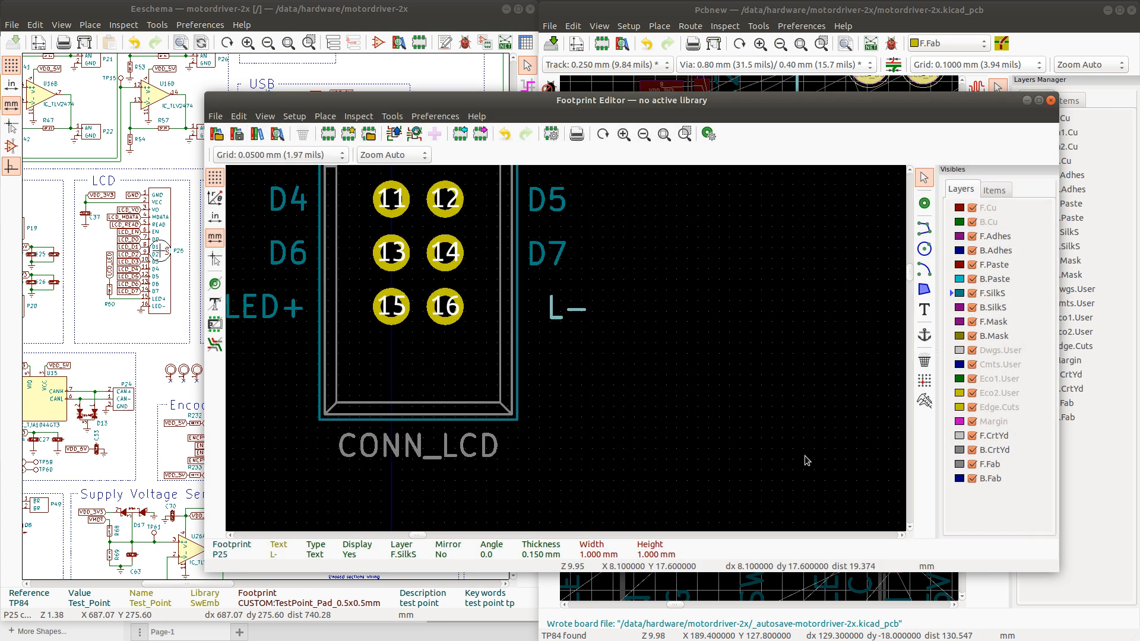
scroll(565, 352, up, 5)
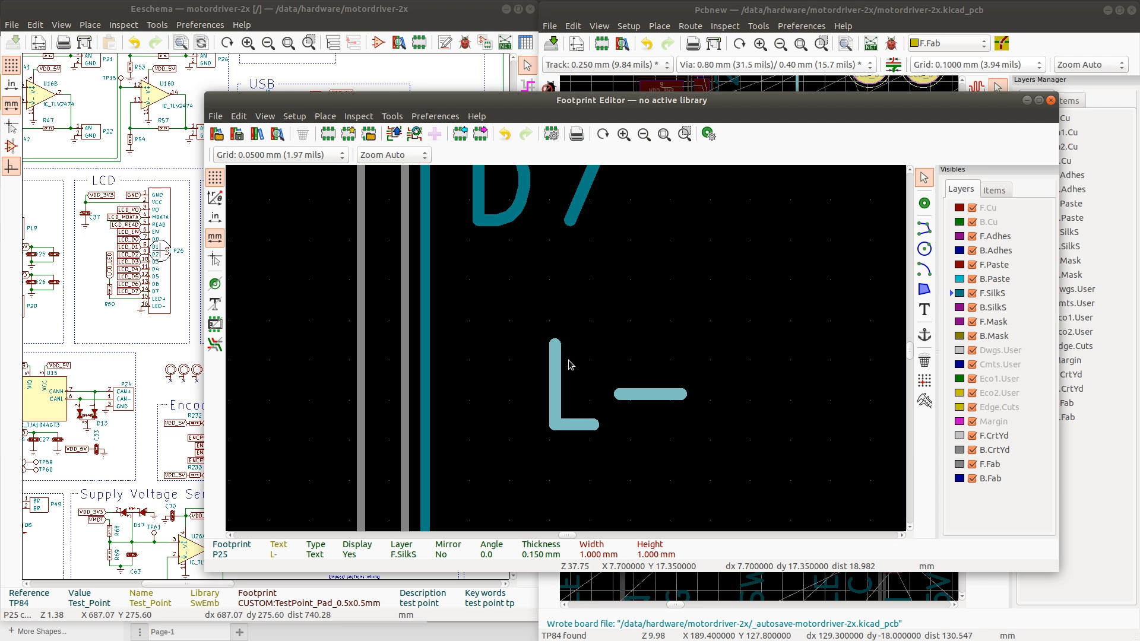
key(m)
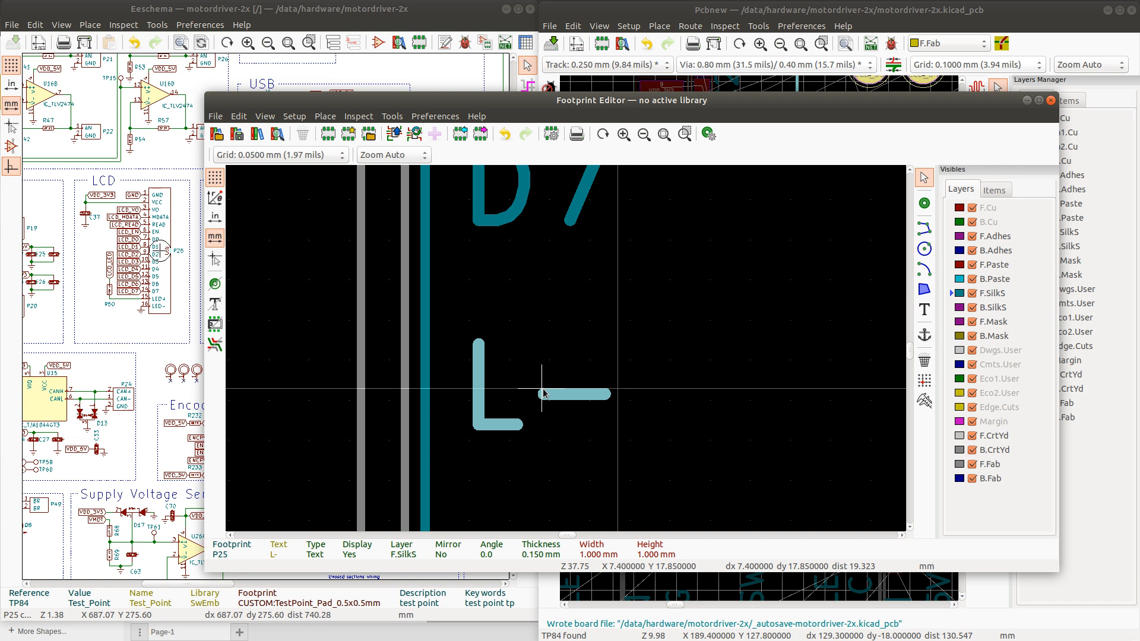
click(542, 389)
Shorten the LED+ label beside pin 15 to L+ and move it toward the outline, in line with D6
scroll(543, 390, down, 2)
scroll(566, 349, up, 5)
scroll(566, 350, down, 8)
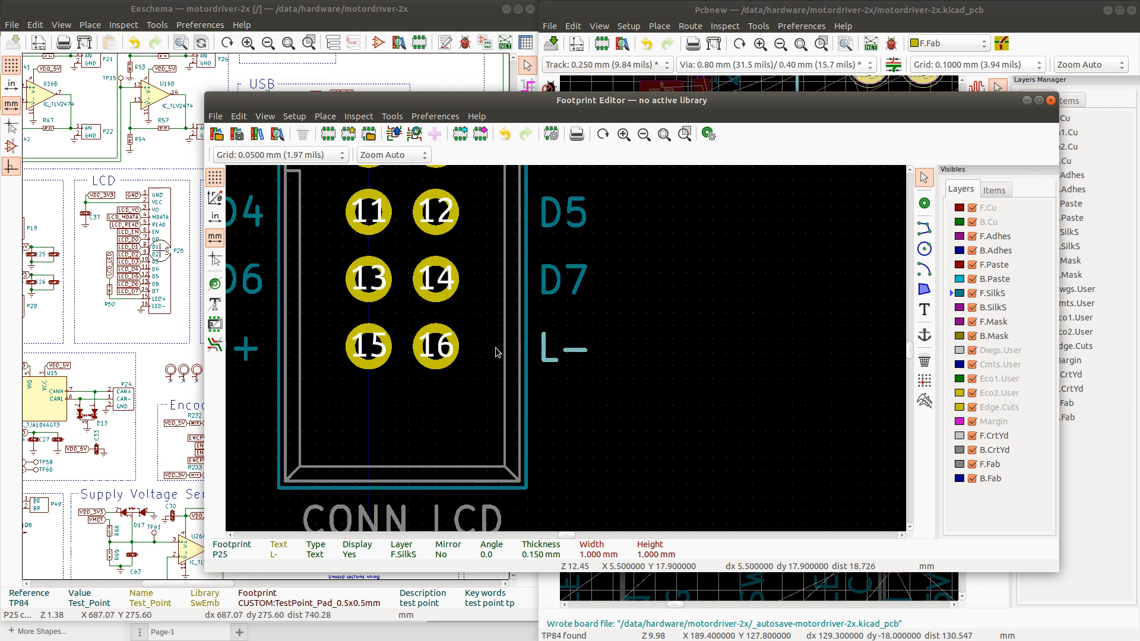
scroll(558, 352, up, 5)
scroll(560, 351, down, 2)
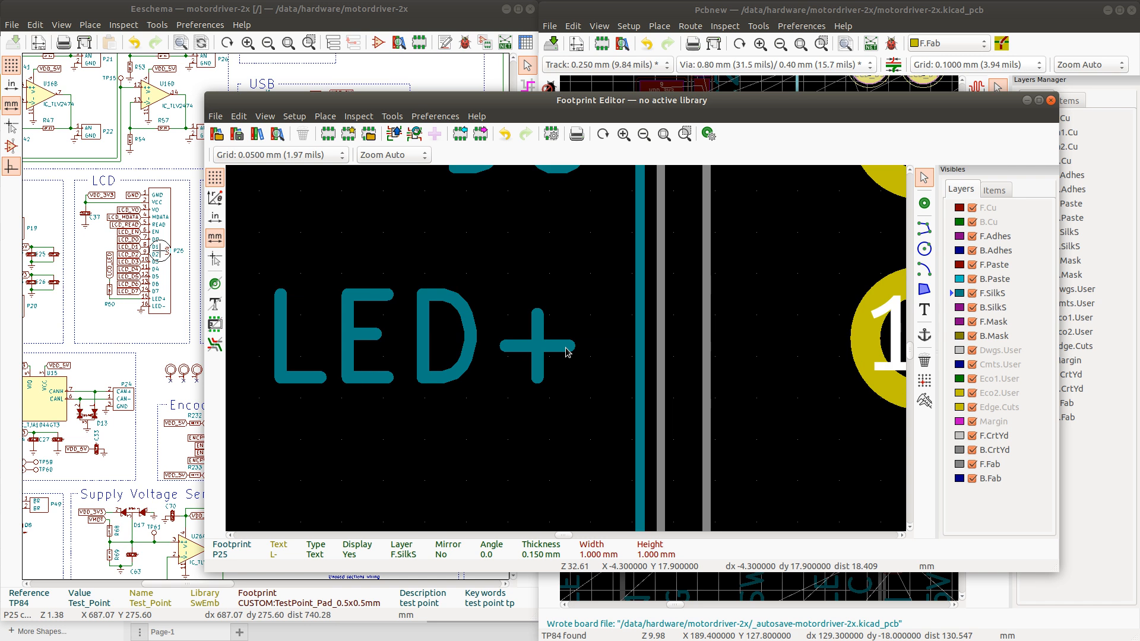
scroll(566, 352, up, 1)
double_click(470, 335)
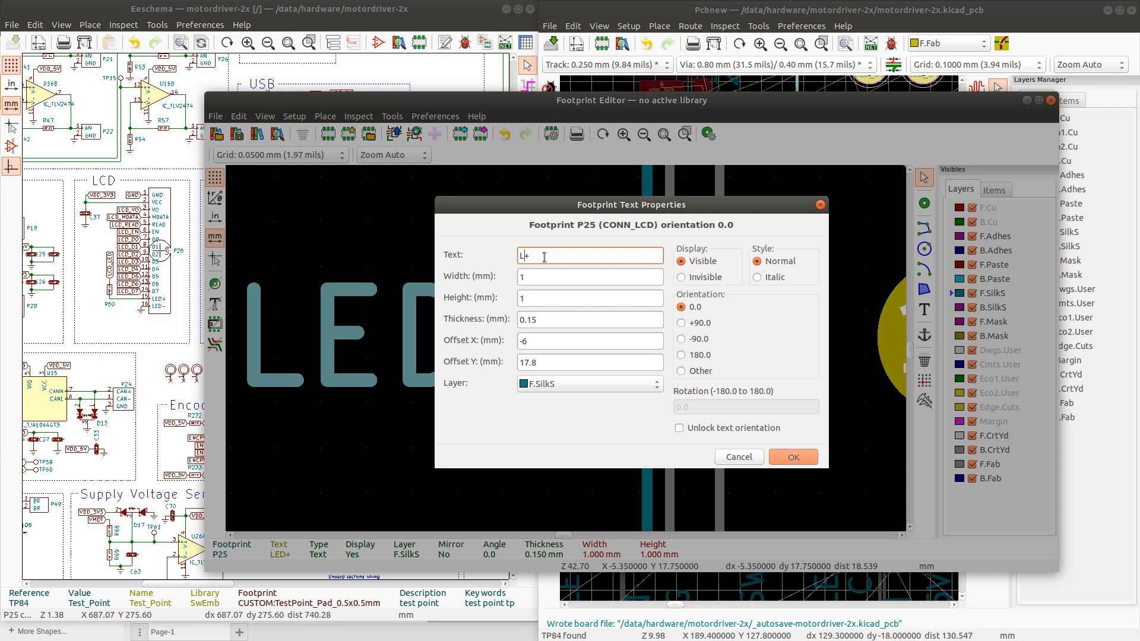
key(Return)
scroll(537, 309, down, 4)
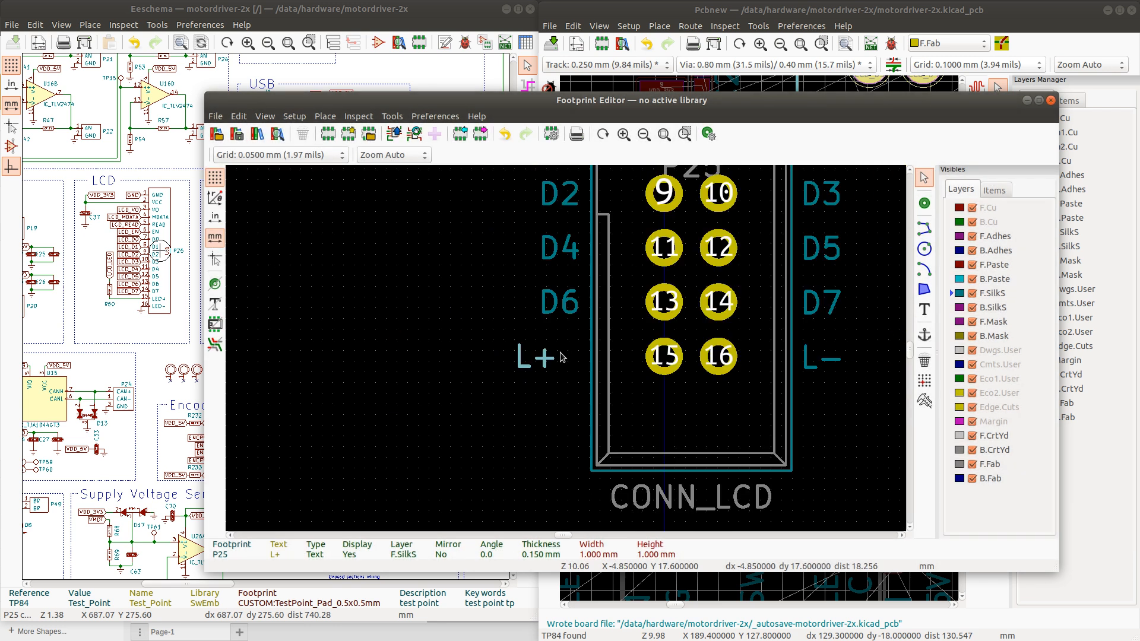
scroll(562, 357, up, 3)
key(m)
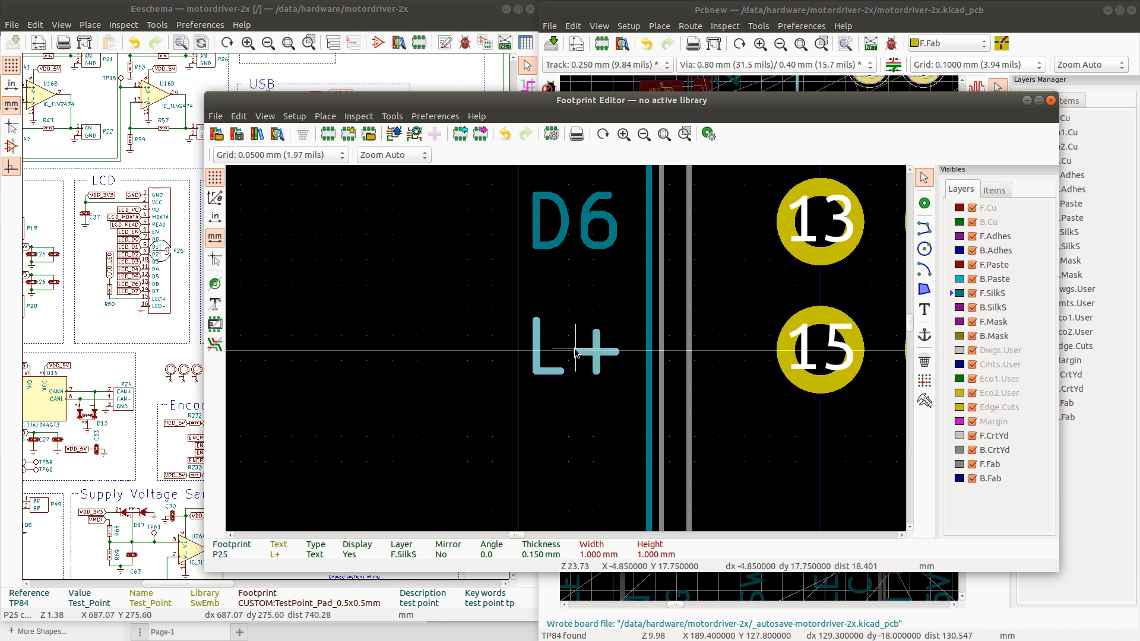
Shorten the READ label beside pin 5 to RD
scroll(571, 348, down, 5)
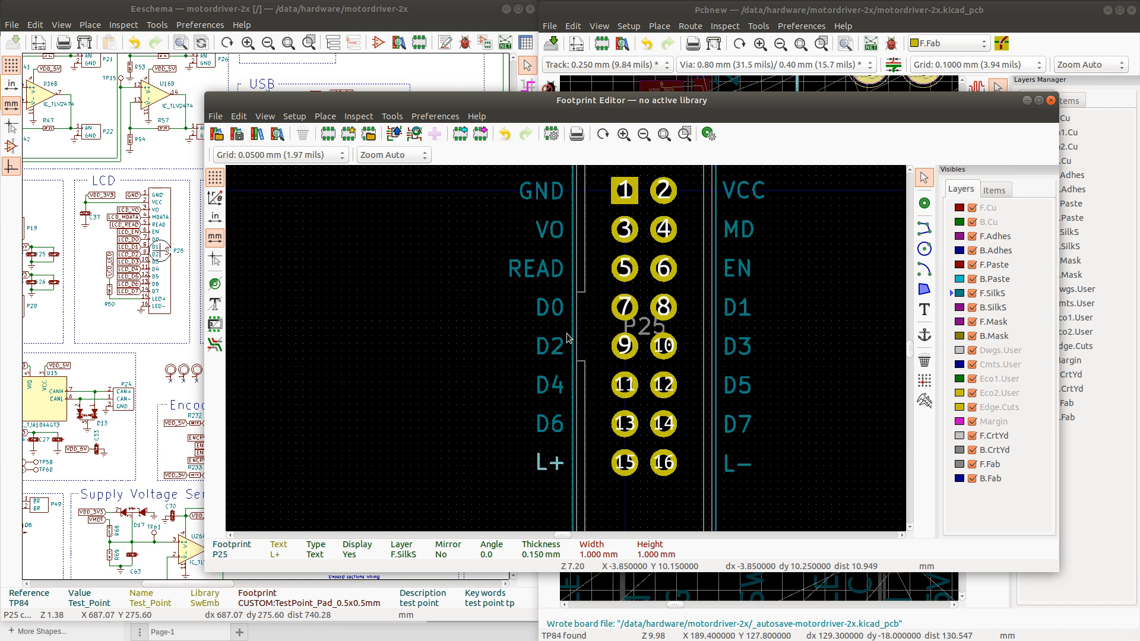
click(548, 273)
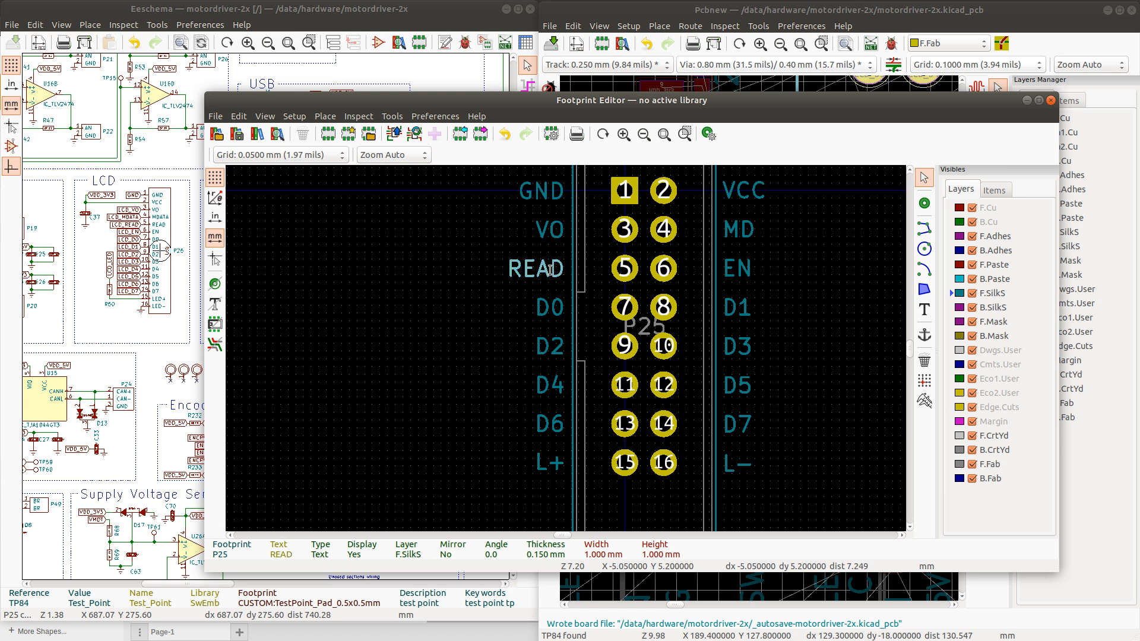
double_click(550, 271)
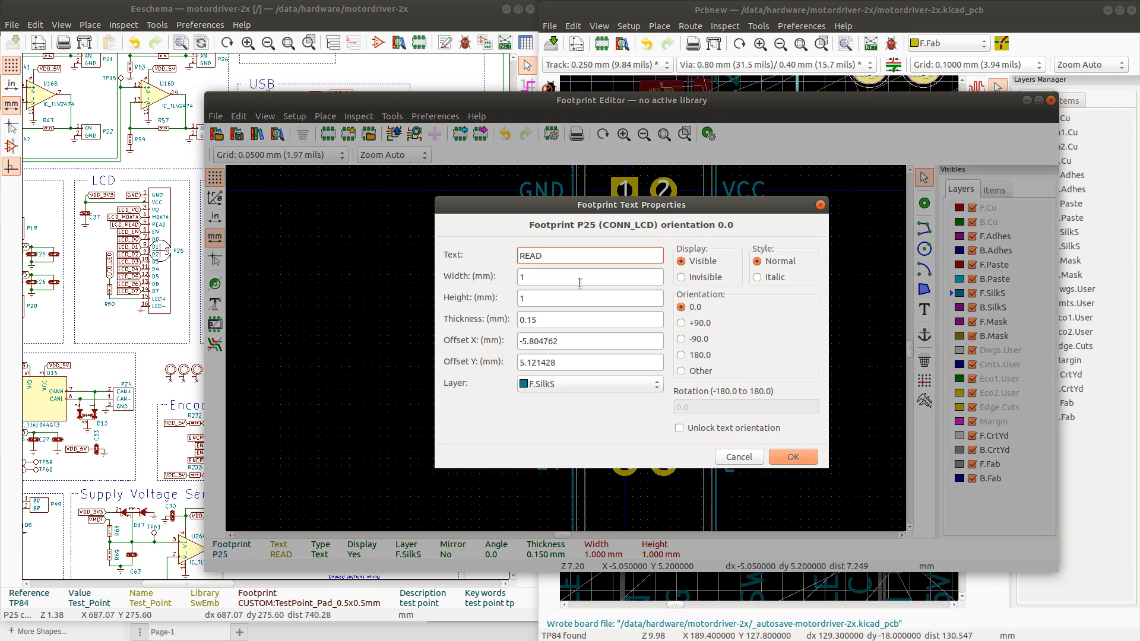
key(Return)
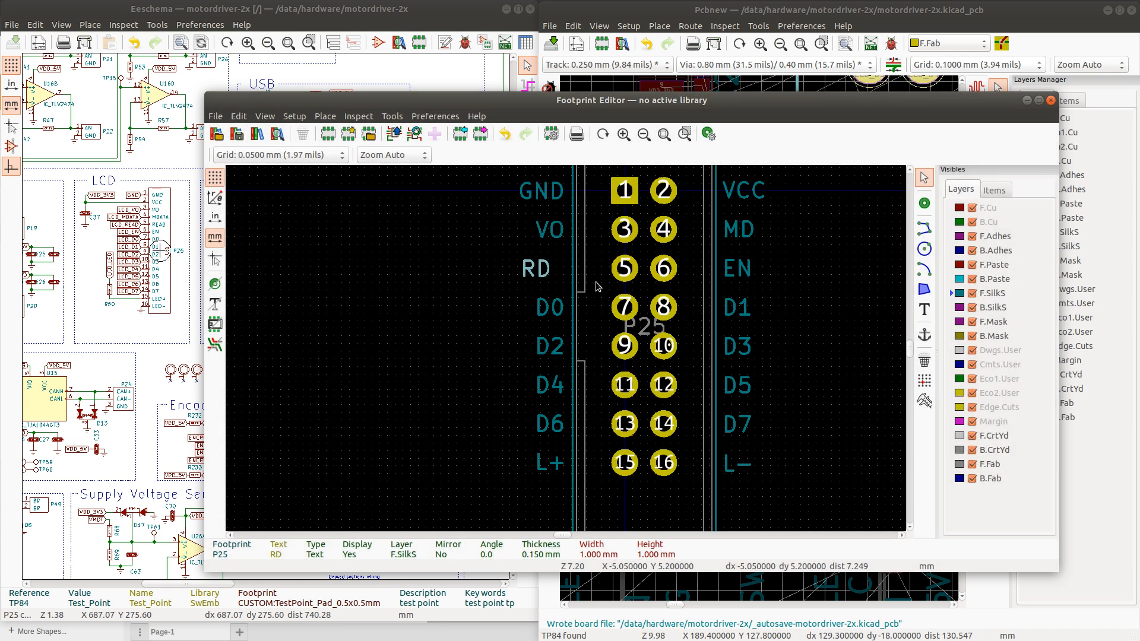
Shorten the GND label beside pin 1 to GD
click(551, 196)
double_click(551, 196)
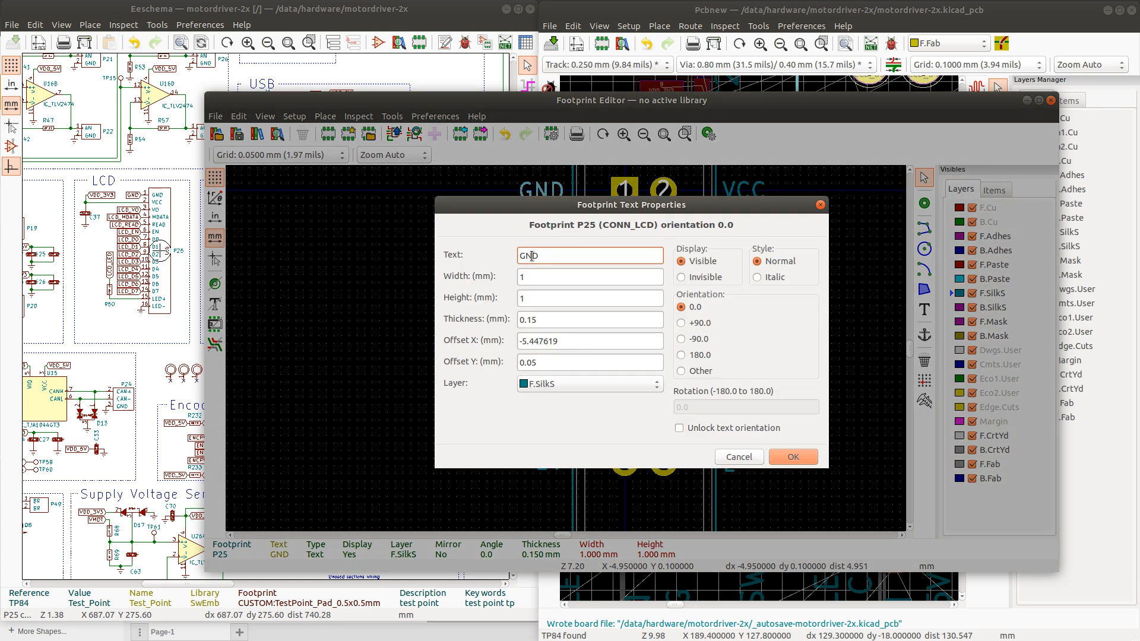
key(BackSpace)
key(Return)
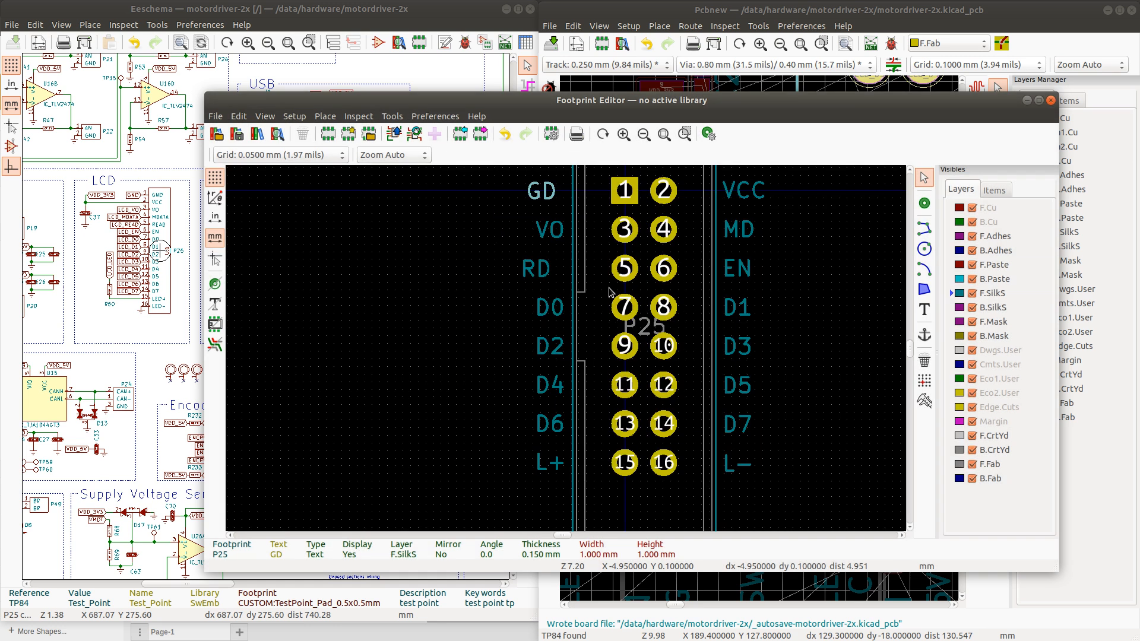
Change the VCC label beside pin 2 to V+
click(748, 198)
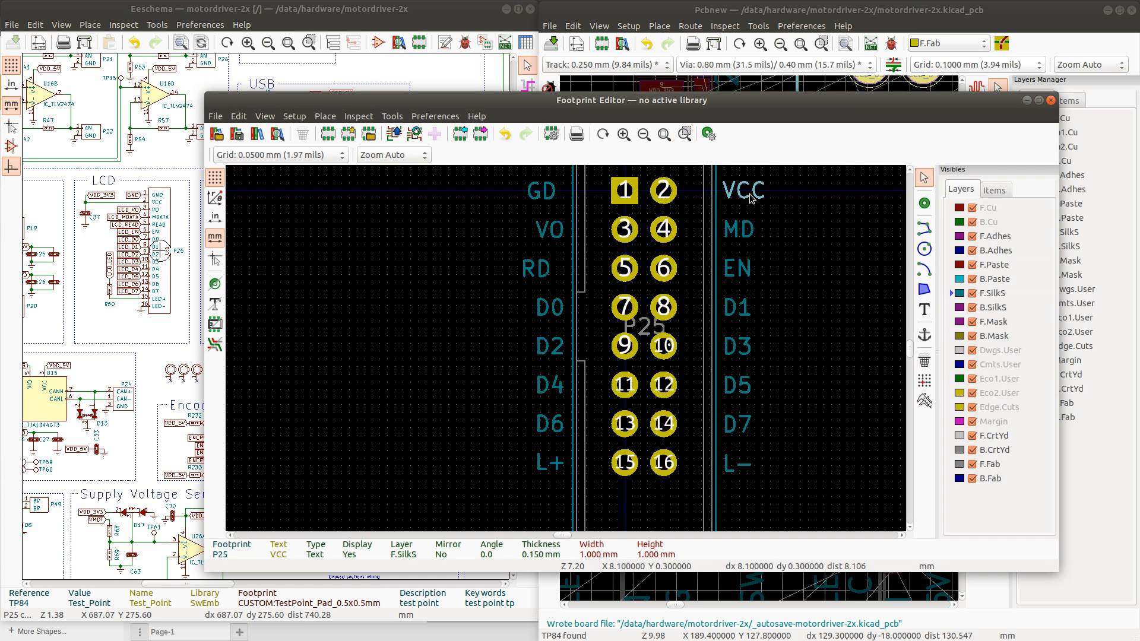
double_click(752, 199)
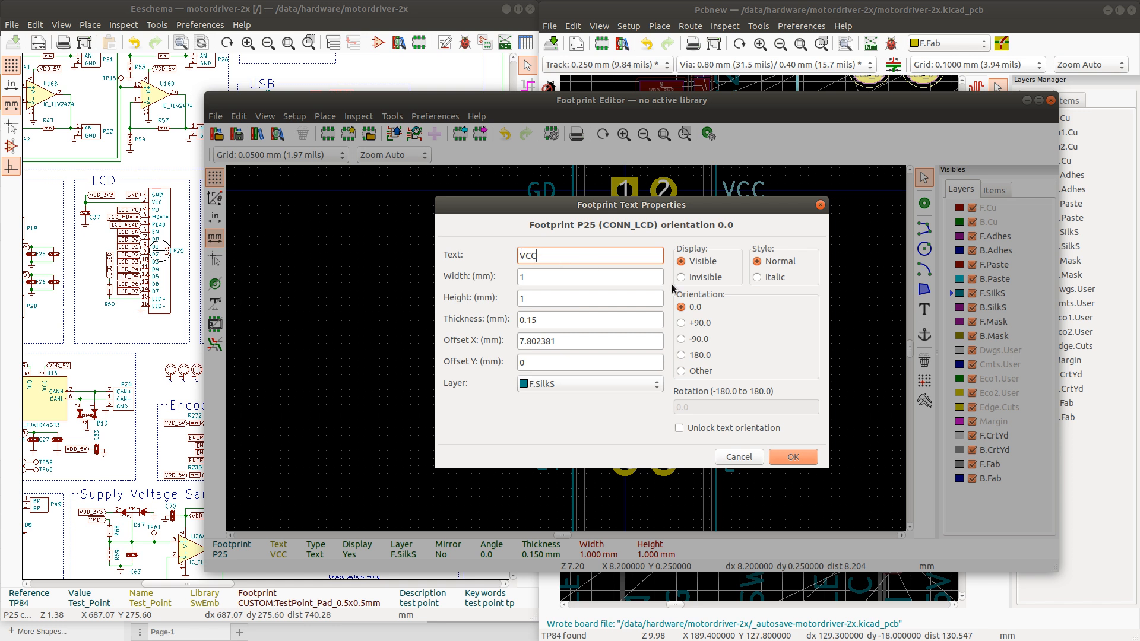
key(BackSpace)
key(BackSpace)
text(+)
click(794, 457)
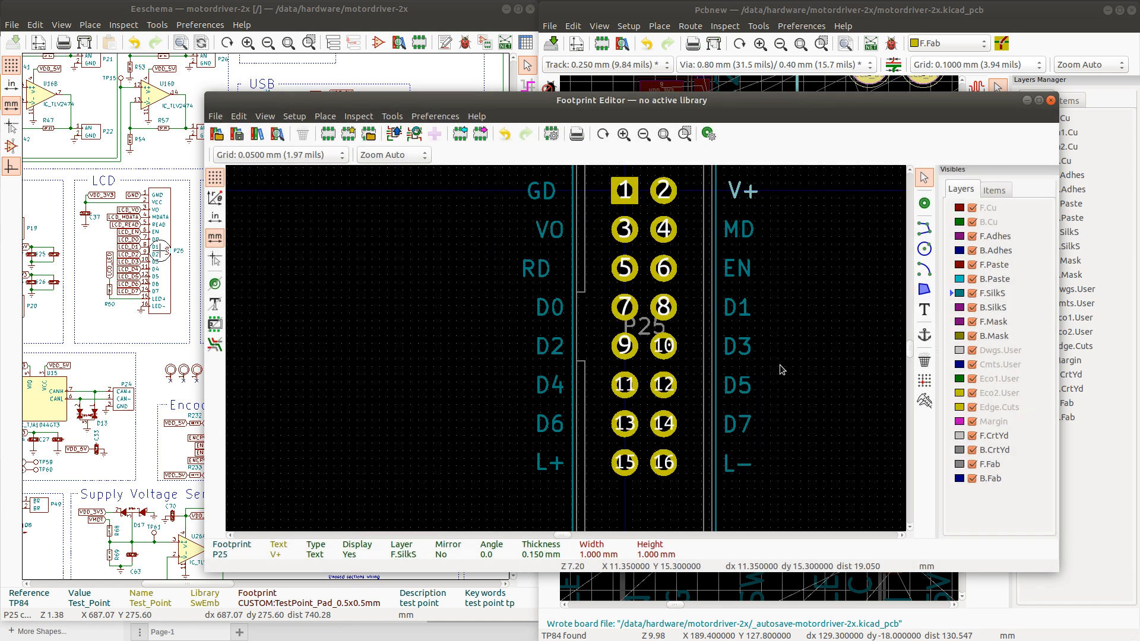
Move the RD label toward the connector outline, in line with the VO and D0 labels
scroll(571, 306, up, 2)
click(565, 341)
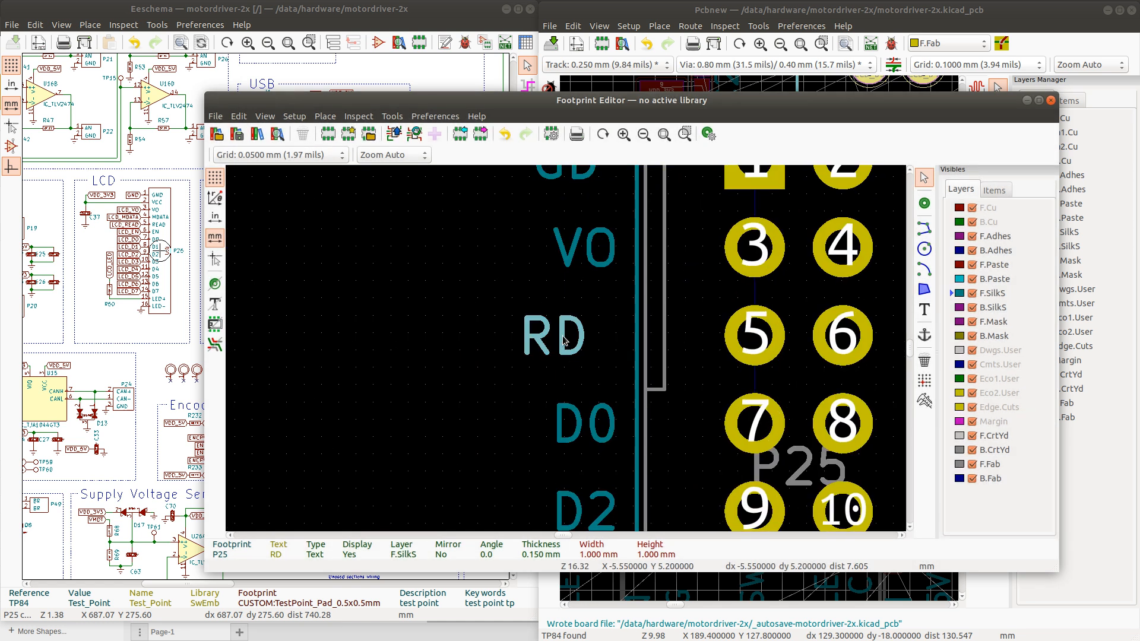
key(m)
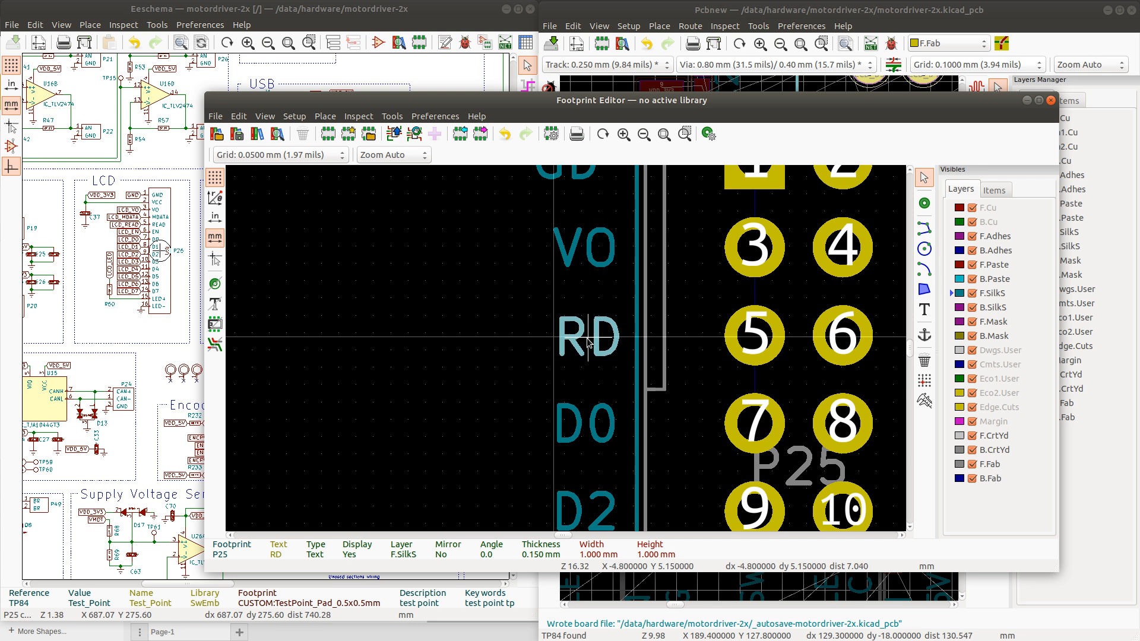
click(585, 344)
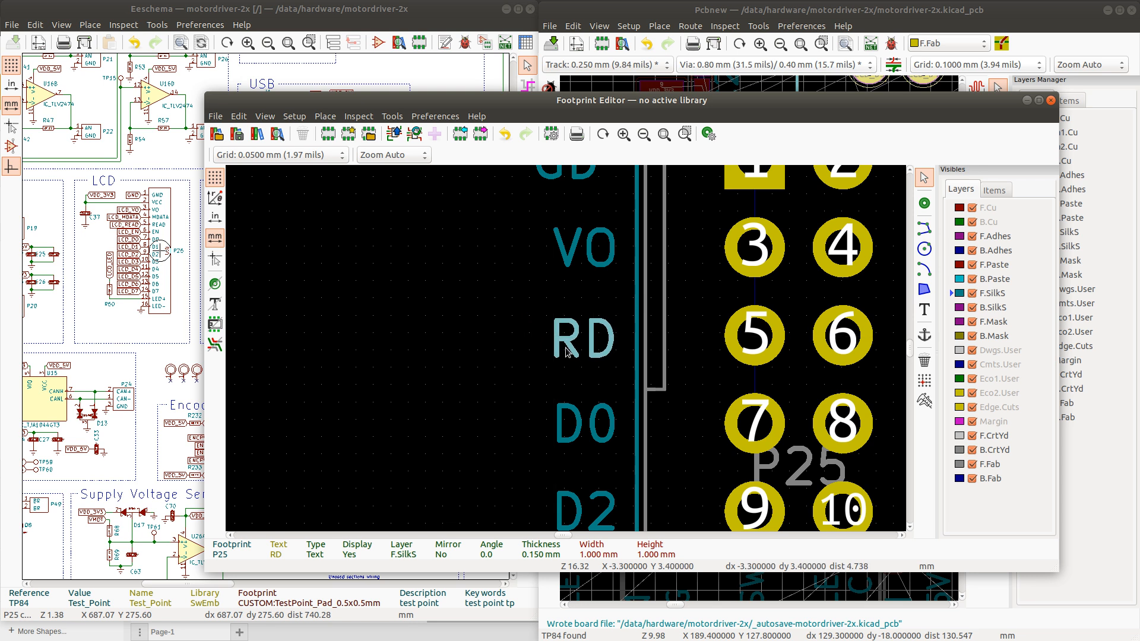
Move the GD label beside pin 1 toward the connector outline, in line with the VO label
scroll(576, 350, down, 1)
scroll(564, 360, down, 1)
click(560, 308)
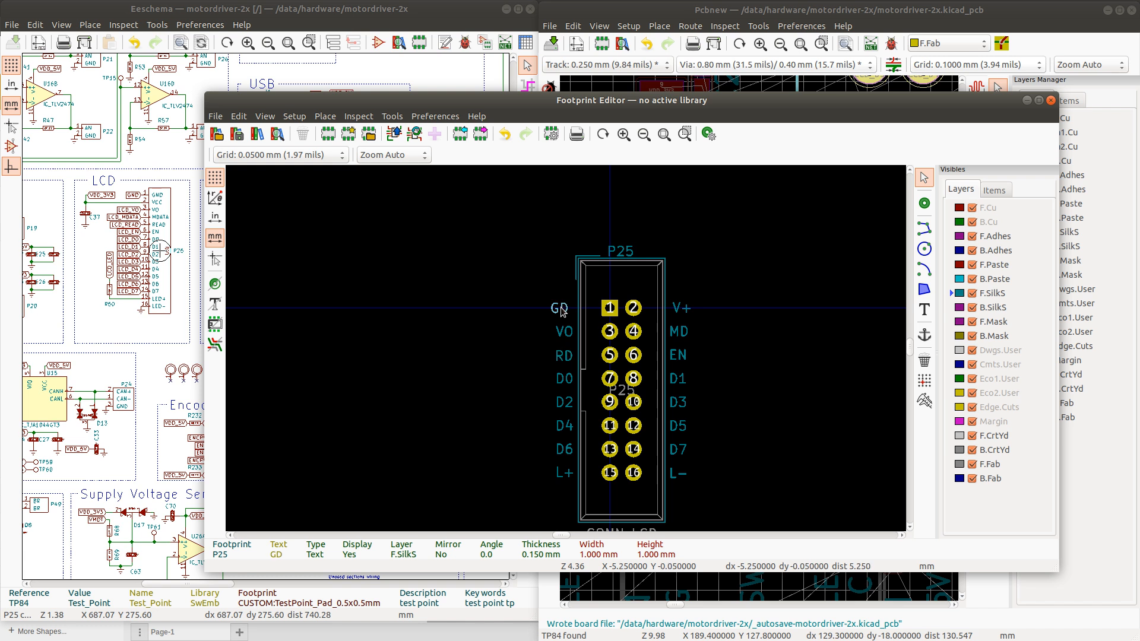
scroll(561, 309, up, 1)
key(m)
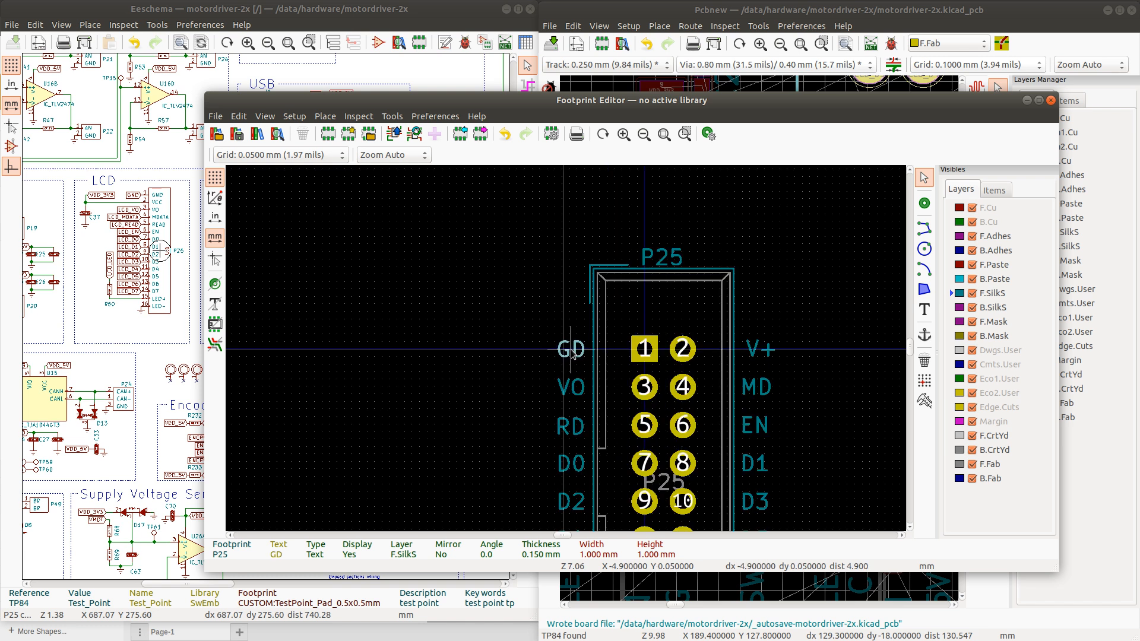
click(572, 352)
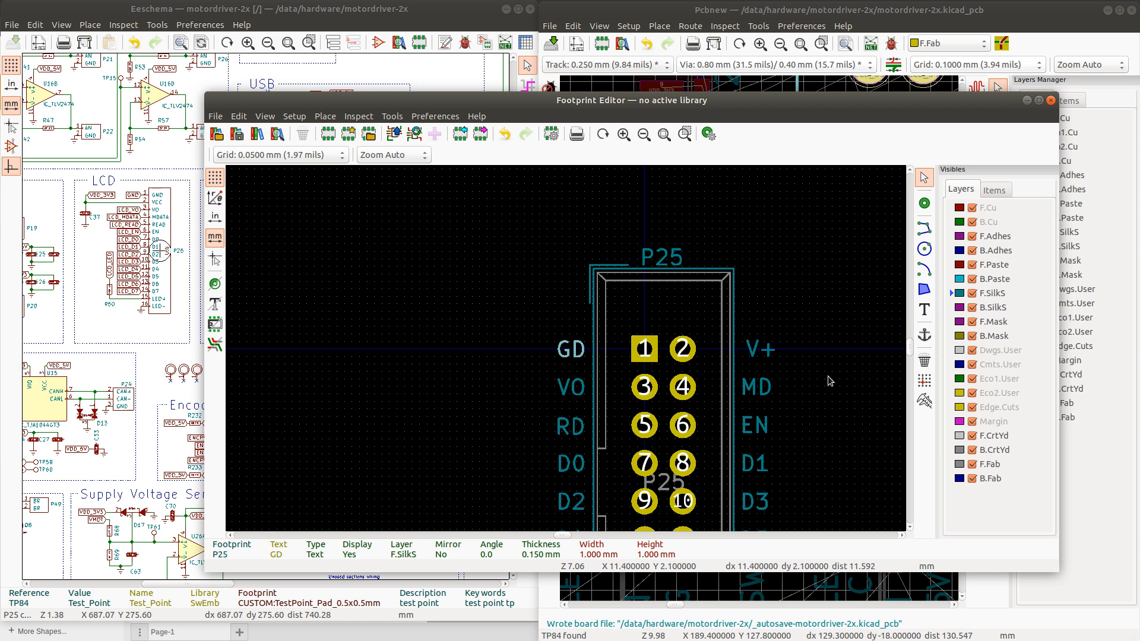
Move the V+ label beside pin 2 toward the connector outline, in line with the MD label
click(761, 350)
key(m)
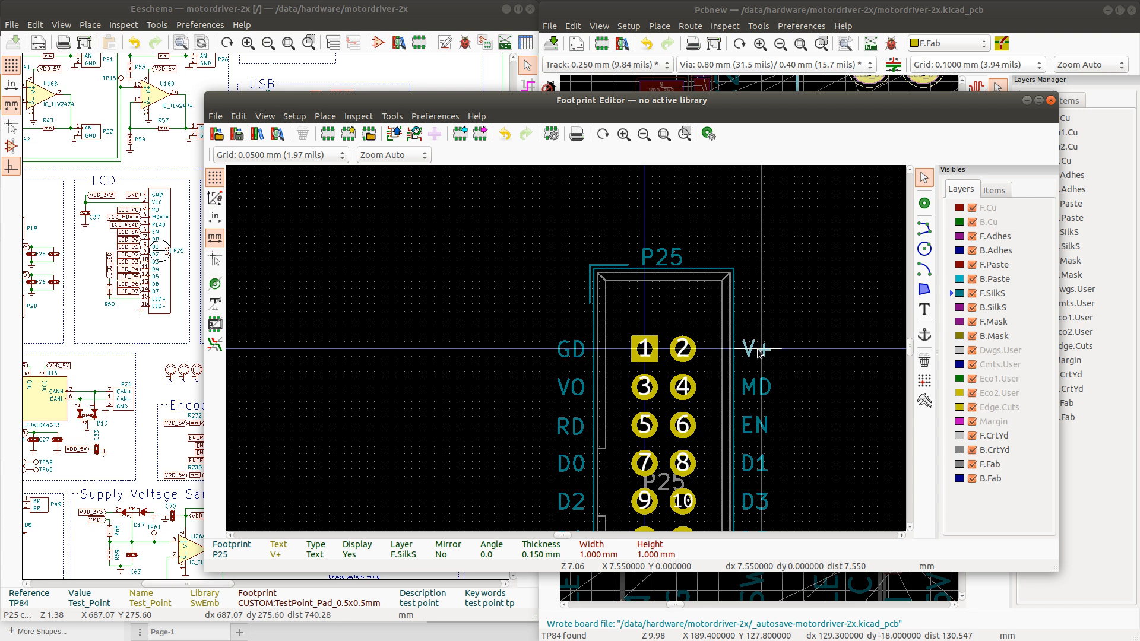
click(758, 350)
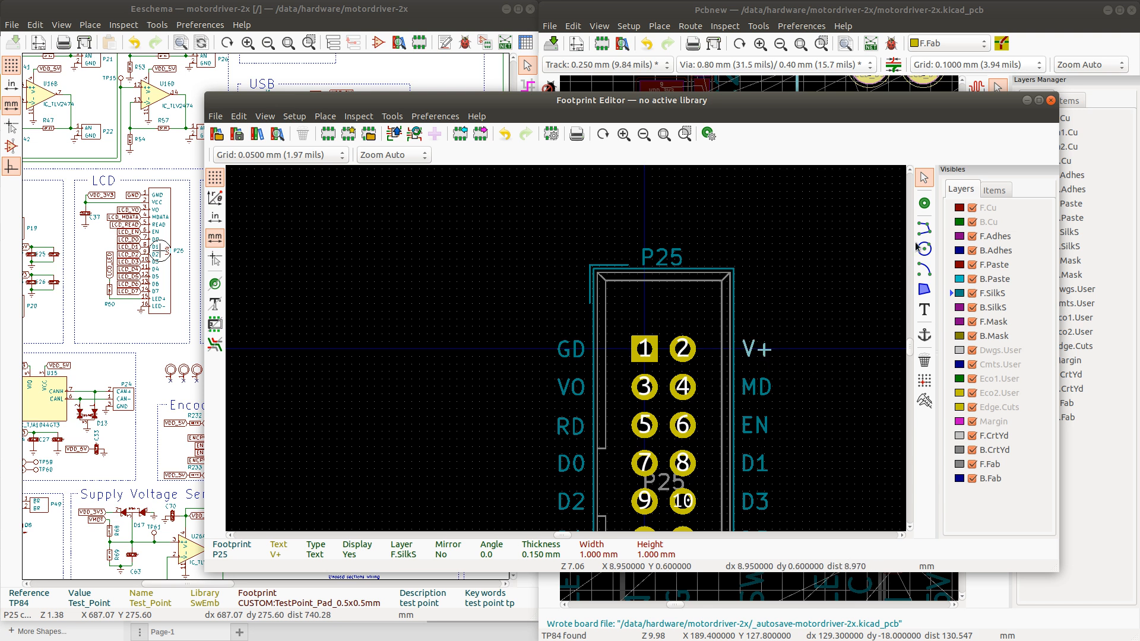
Save the edited CONN_LCD footprint to the CUSTOM library and close the Footprint Editor
key(ctrl+s)
key(Return)
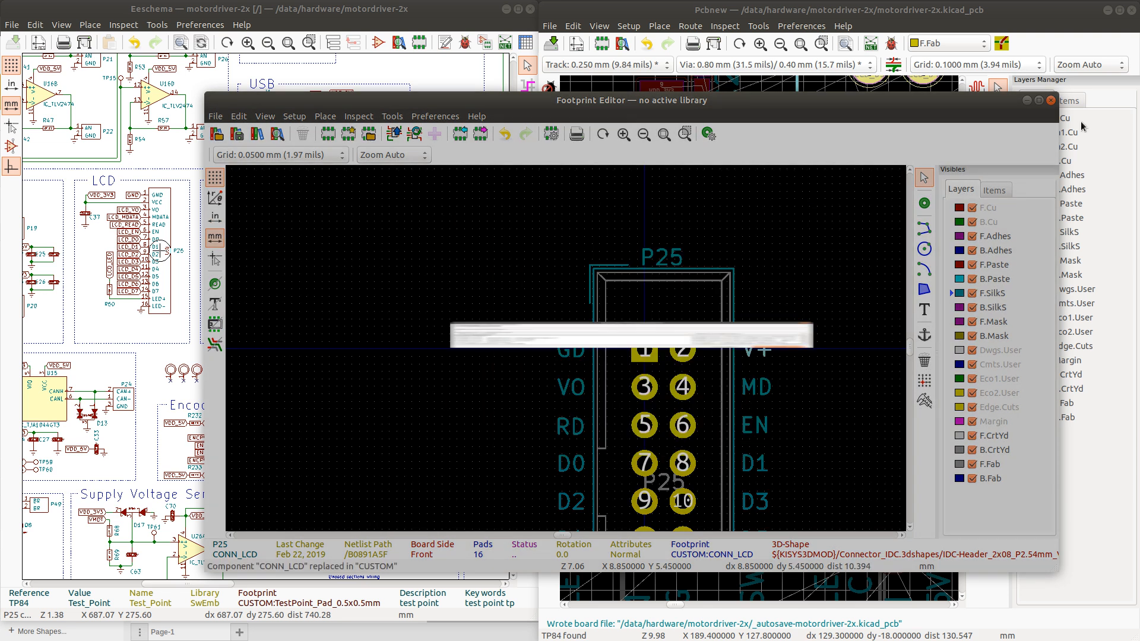
click(1051, 100)
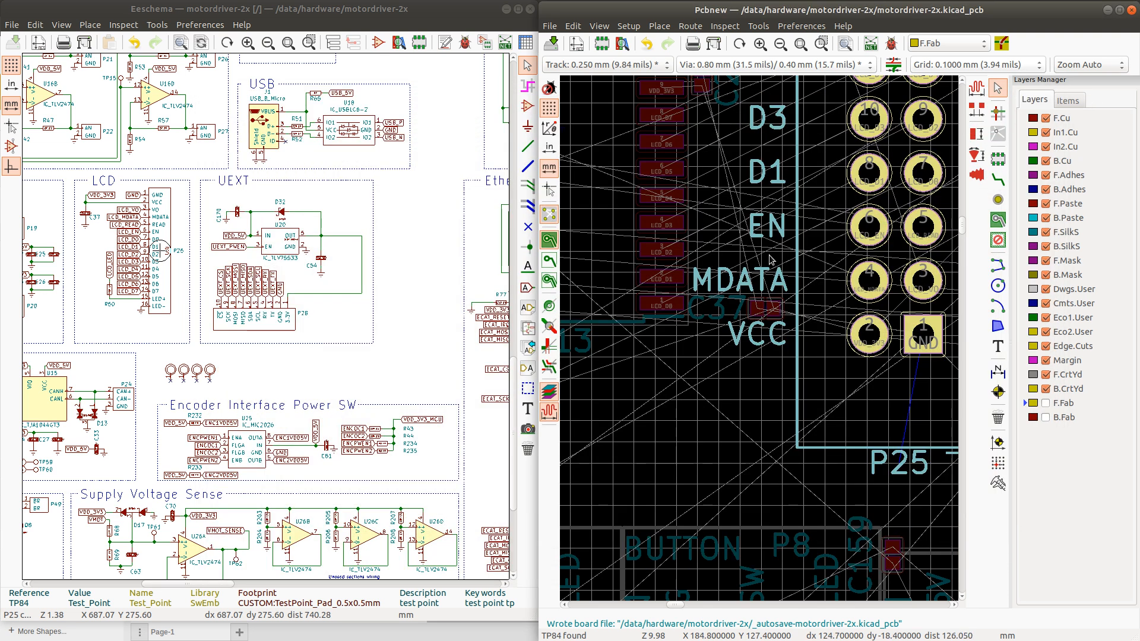
Update the board footprints with identifier CUSTOM:CONN_LCD from the library to bring in P25's shortened labels
right_click(832, 225)
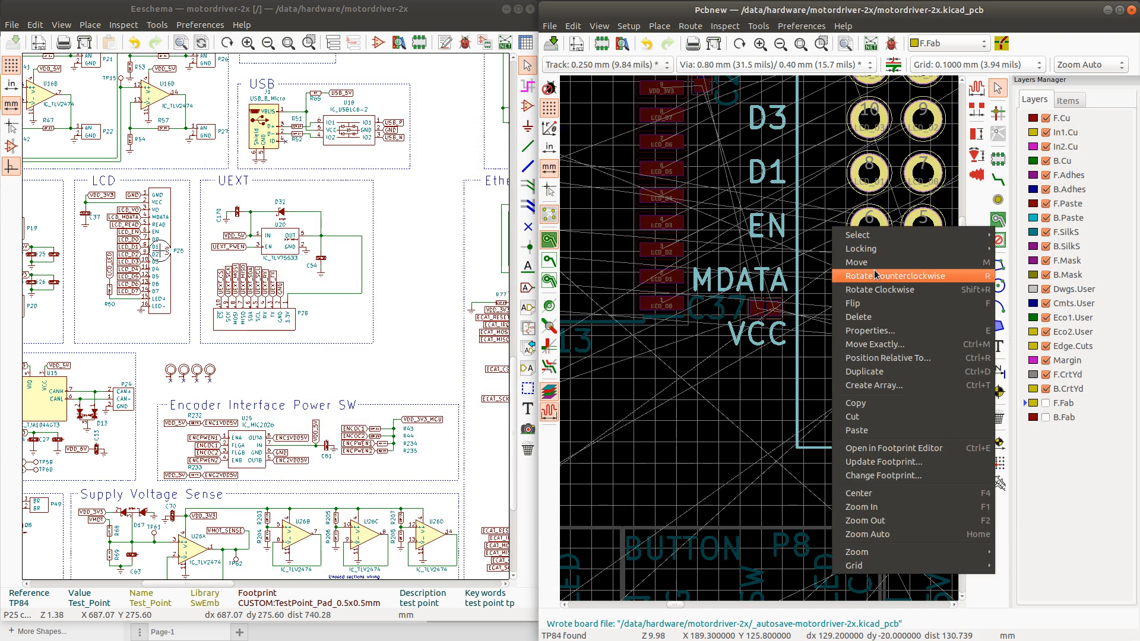
click(906, 462)
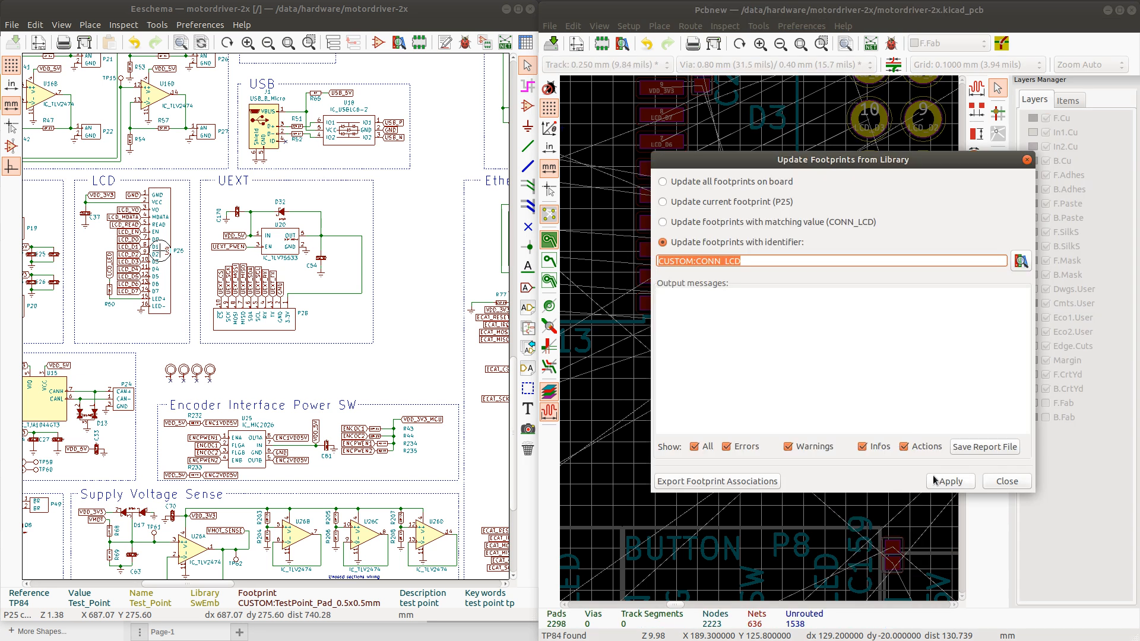
click(934, 480)
click(1015, 485)
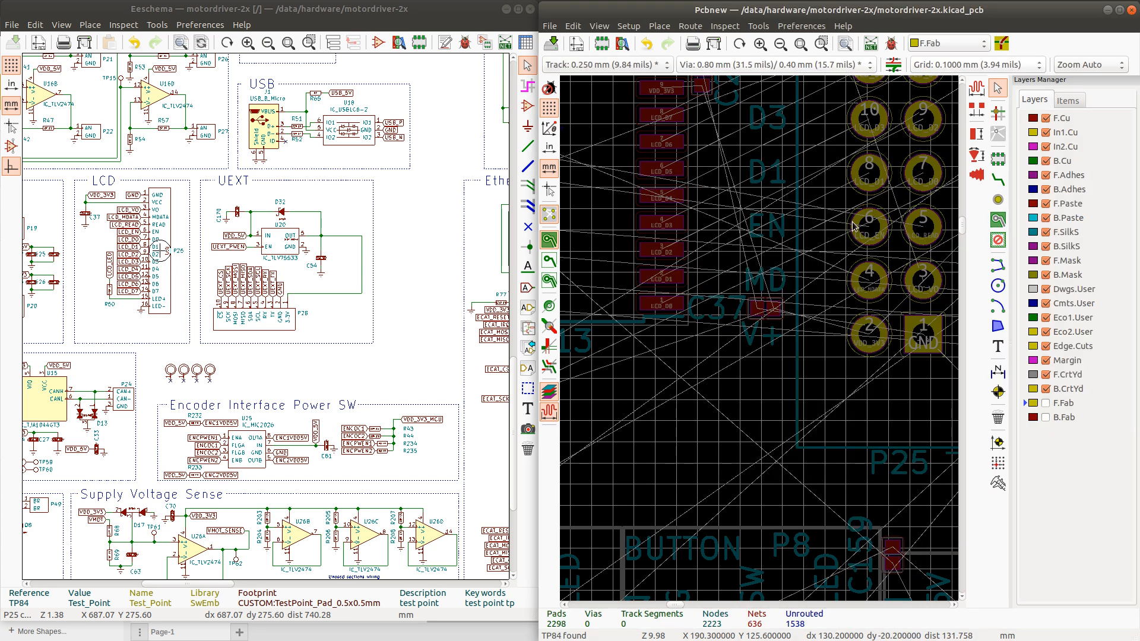
Reopen P25 in the Footprint Editor and left-align the silkscreen labels V+ through L- beside the even-numbered pins
scroll(853, 226, up, 4)
scroll(759, 343, down, 10)
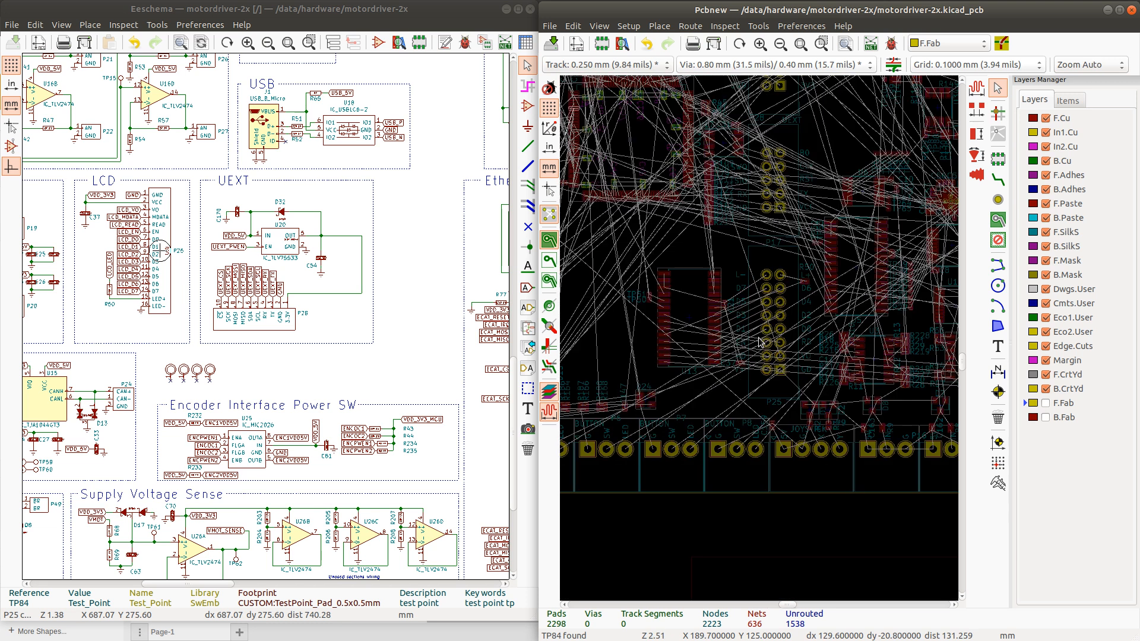
scroll(747, 344, up, 3)
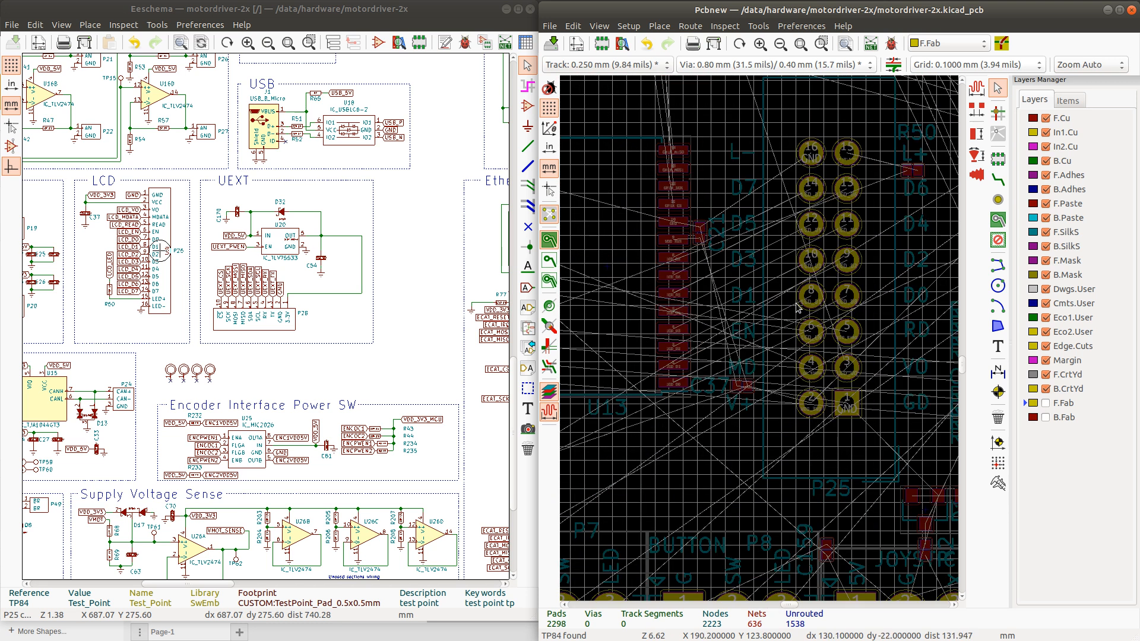
right_click(777, 300)
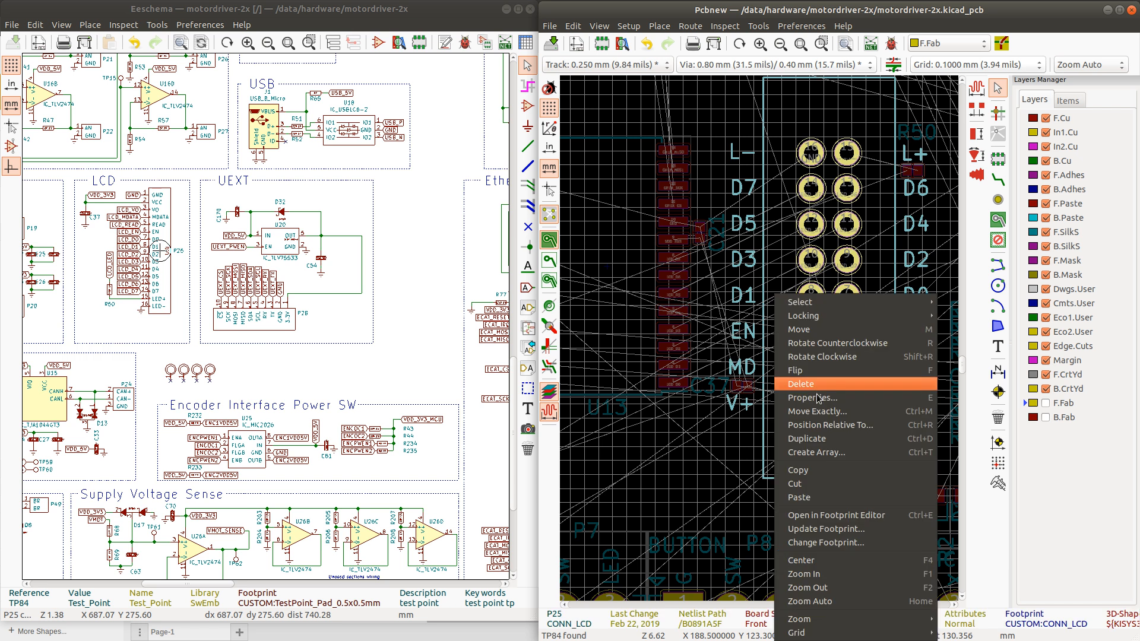
click(831, 516)
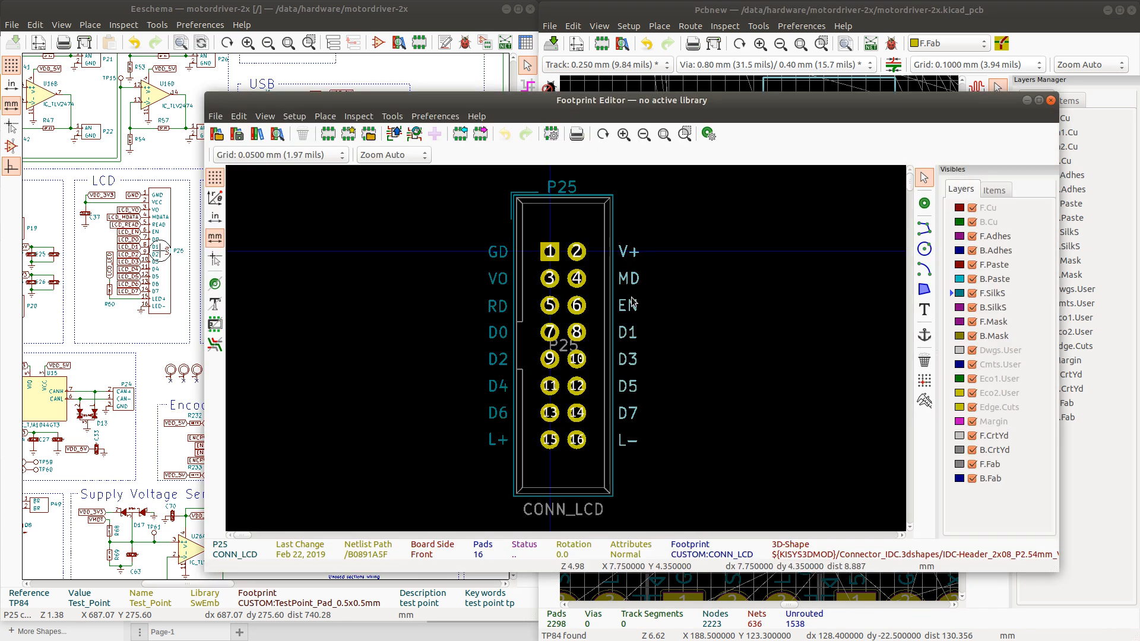
right_click(628, 319)
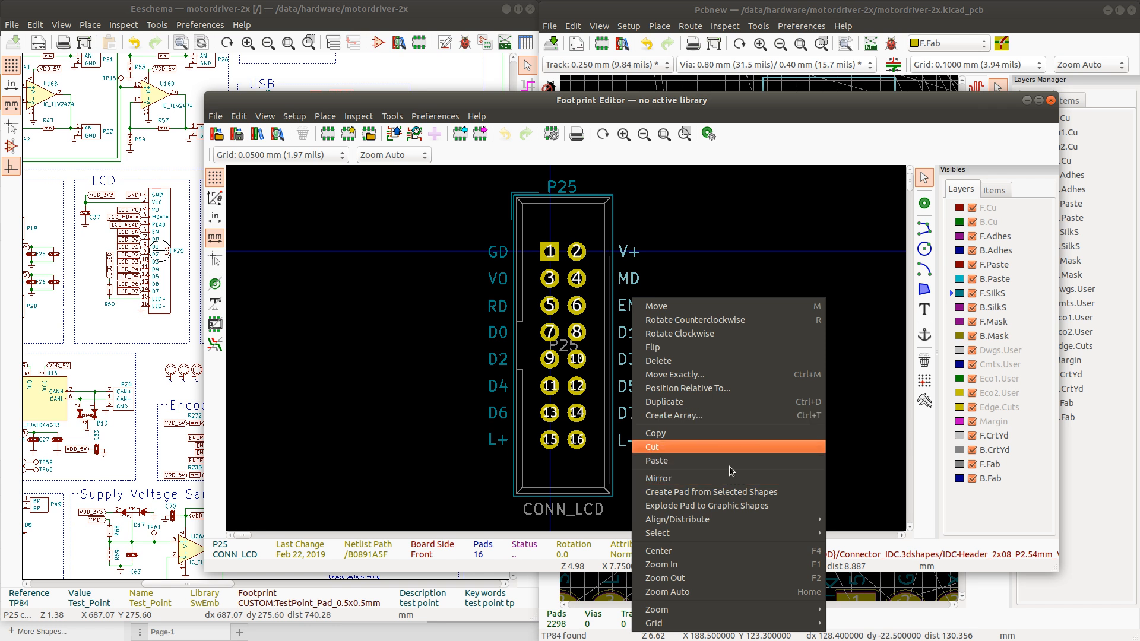
mouse_move(730, 522)
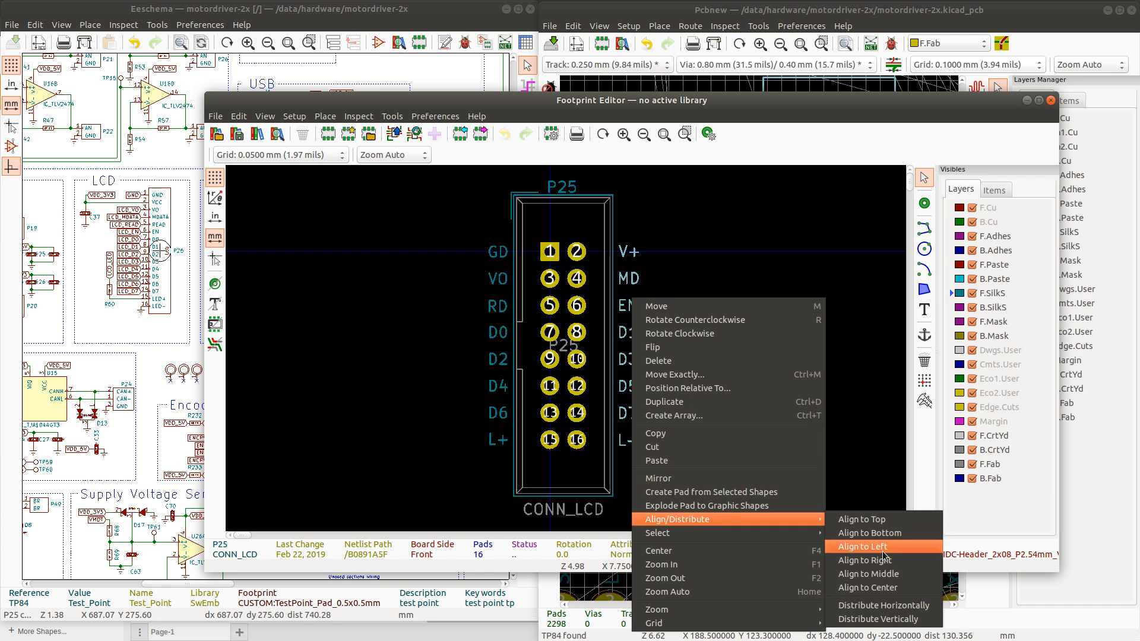
click(863, 546)
Shift the aligned V+ through L- labels together, closer to the connector outline
scroll(626, 287, up, 1)
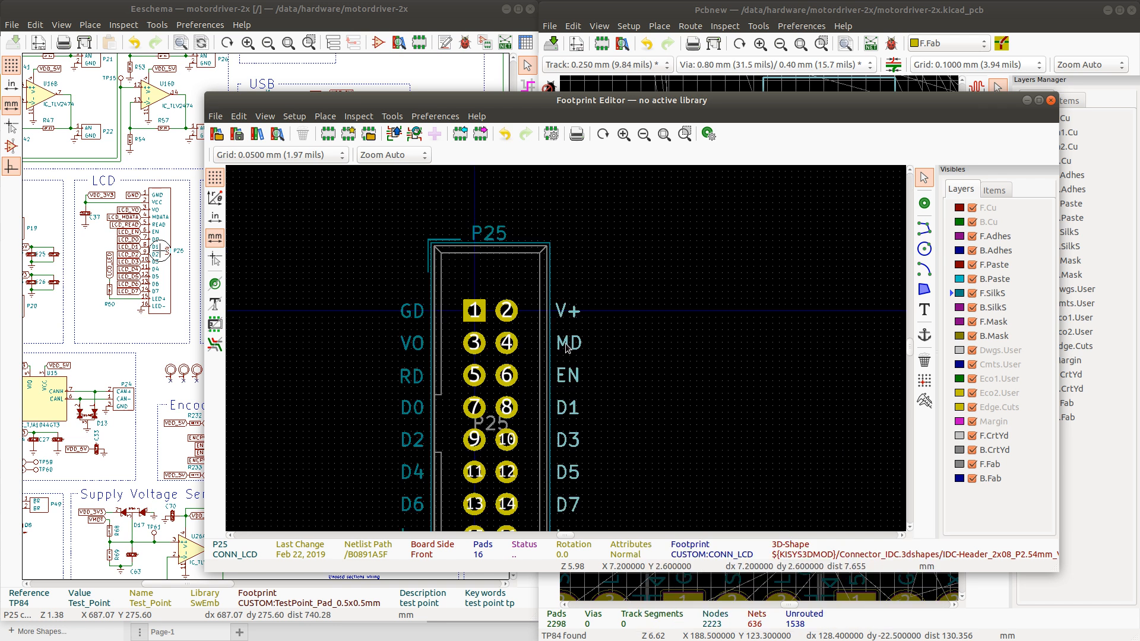
scroll(564, 322, down, 2)
scroll(567, 357, up, 5)
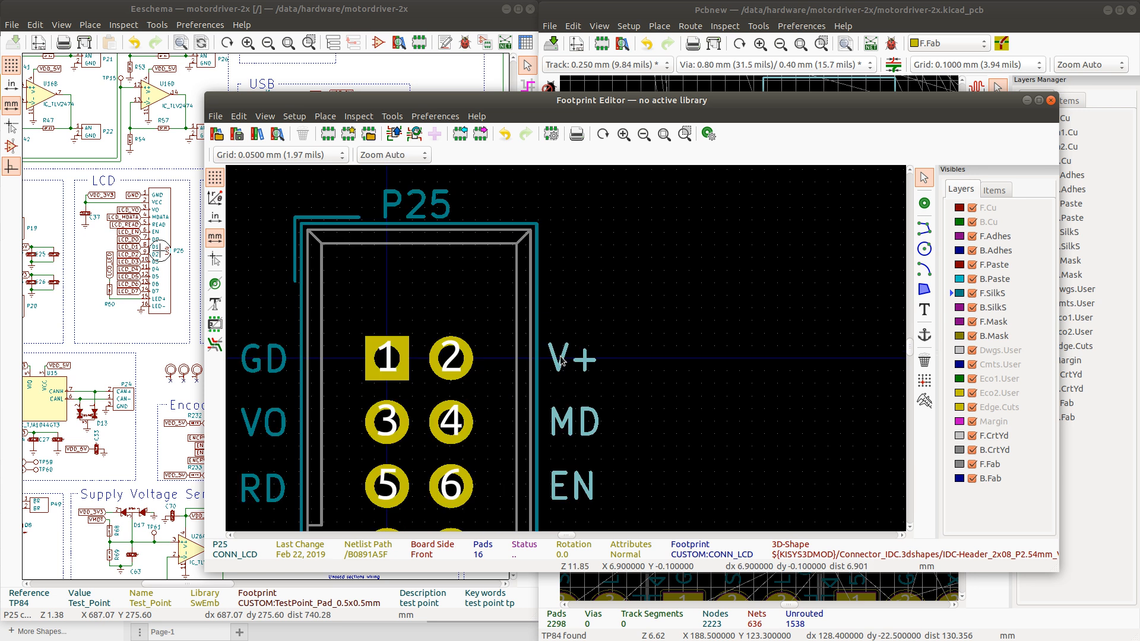
drag(567, 360, 561, 359)
Select the GD through L+ labels beside the odd-numbered pins and align them to the right
click(275, 335)
scroll(274, 333, up, 2)
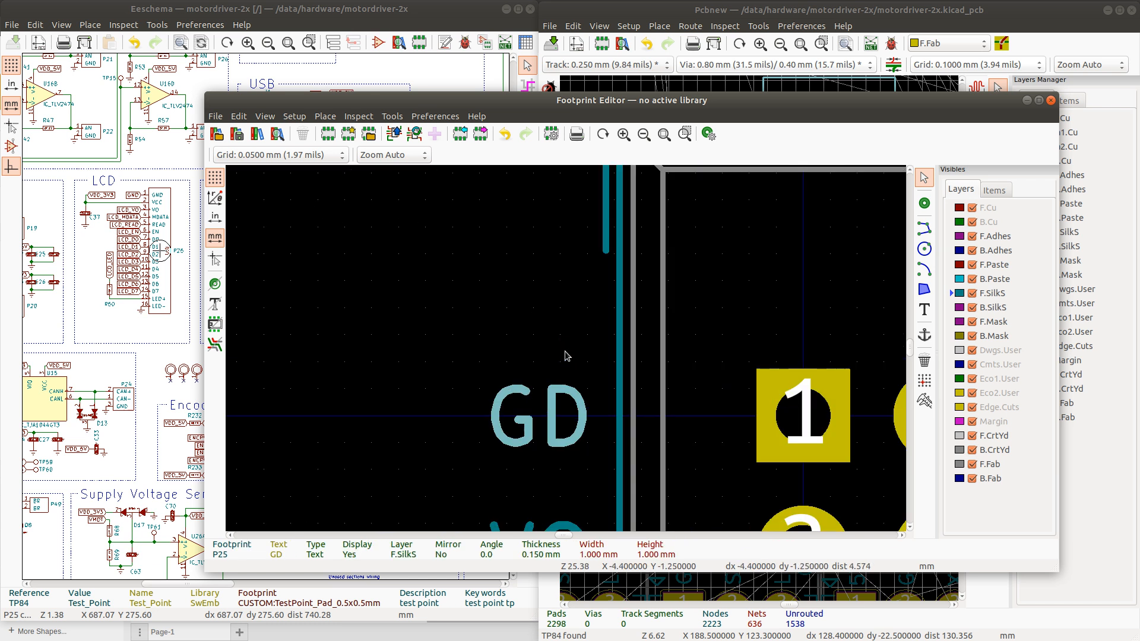
scroll(567, 356, down, 5)
scroll(568, 353, up, 2)
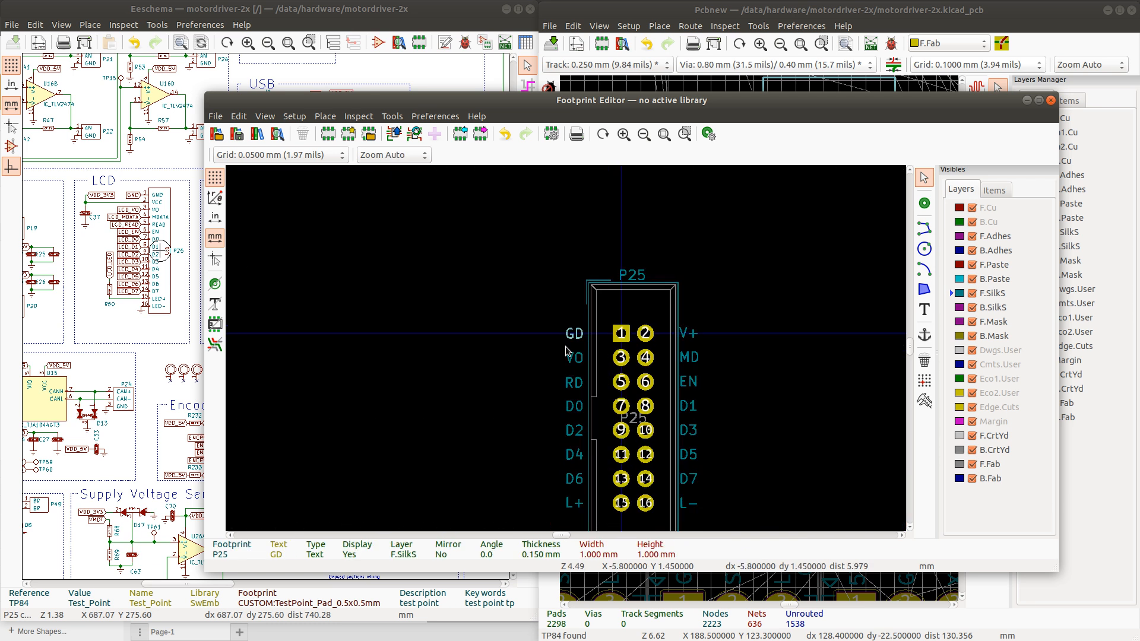
drag(544, 313, 589, 528)
right_click(572, 379)
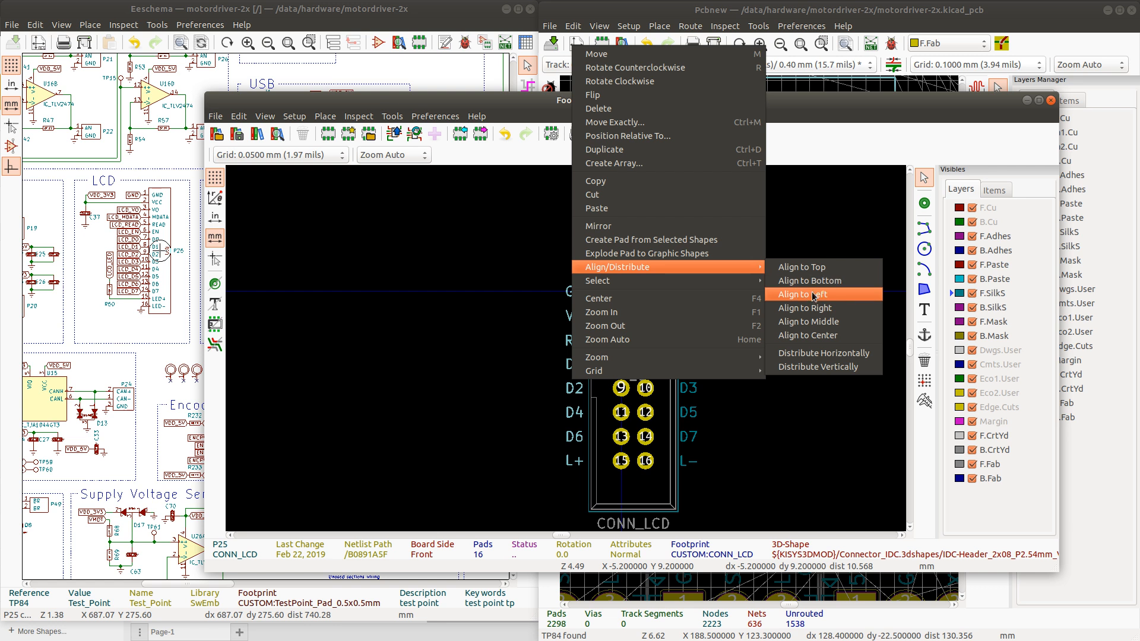
click(822, 308)
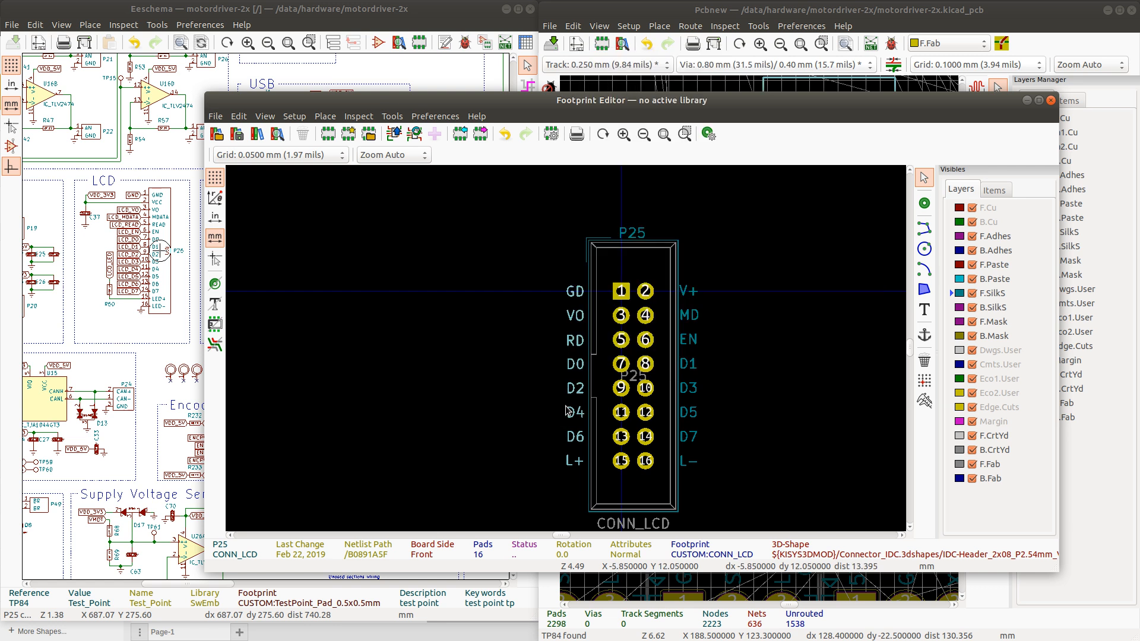
Shift the GD through L+ labels together about 0.25 mm closer to the connector outline
scroll(568, 297, up, 3)
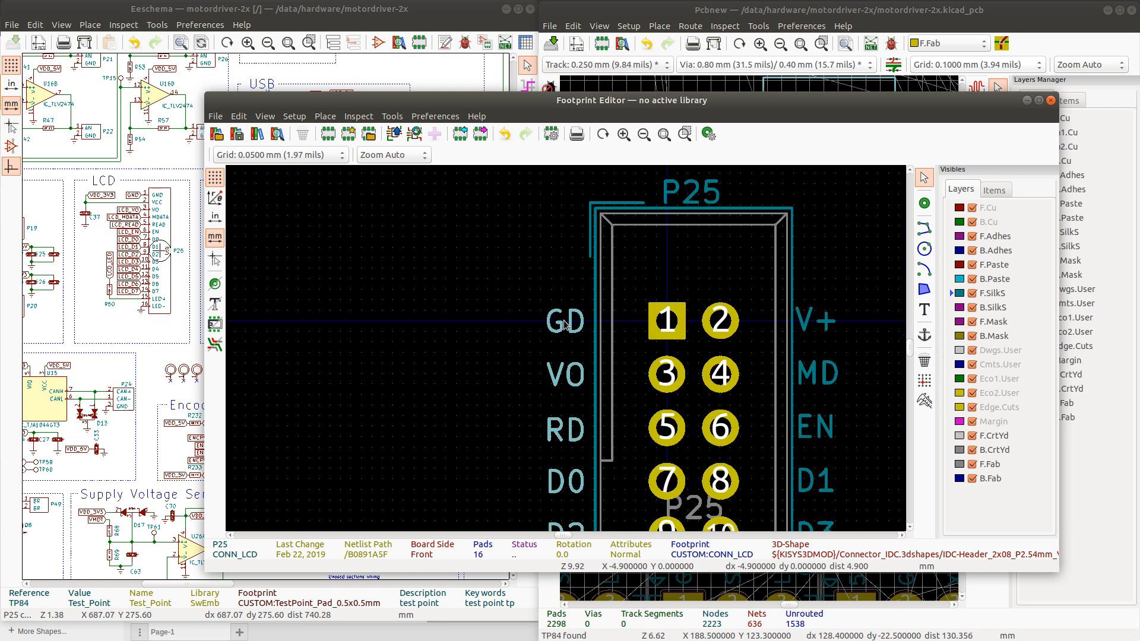
drag(569, 322, 570, 321)
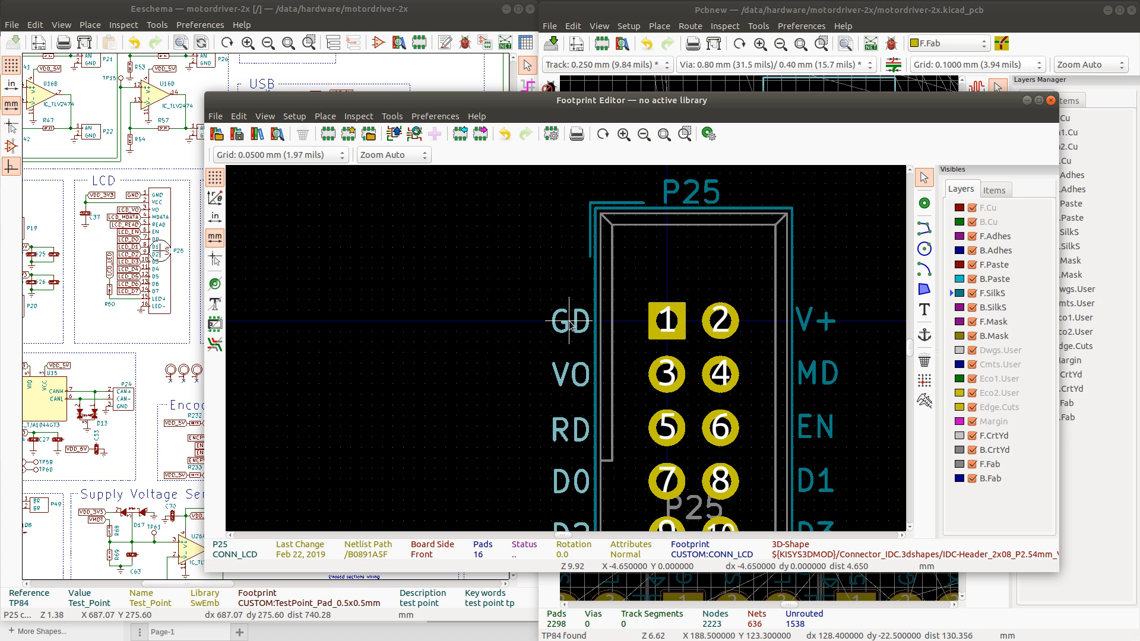
scroll(579, 355, down, 5)
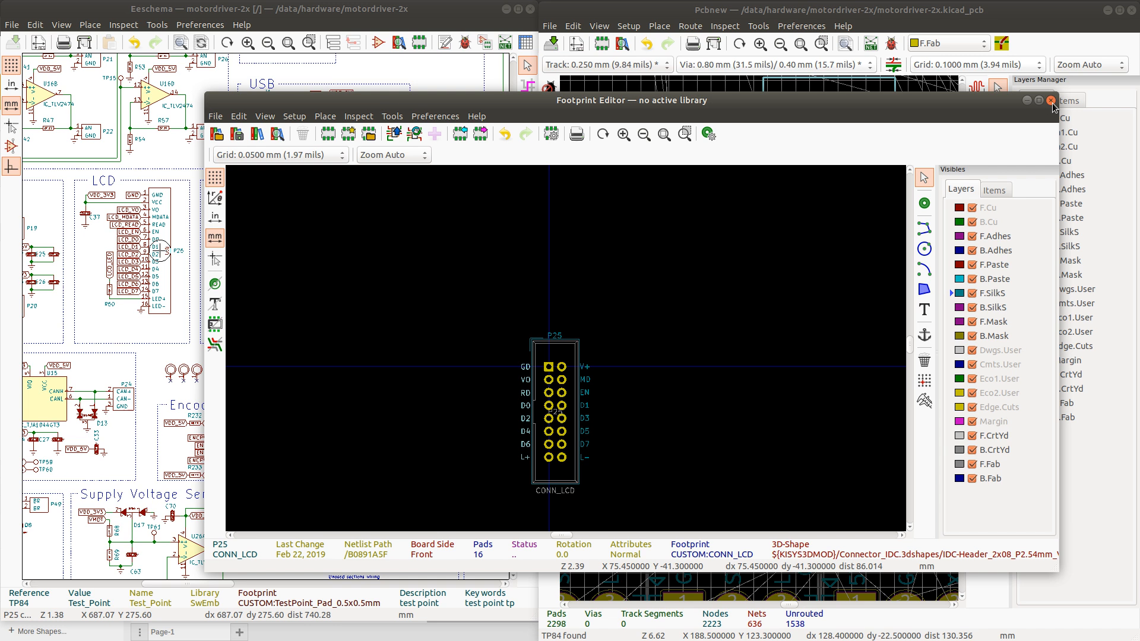
Close the Footprint Editor saving the label alignment, and refresh P25 on the board from the CUSTOM:CONN_LCD library footprint
click(596, 362)
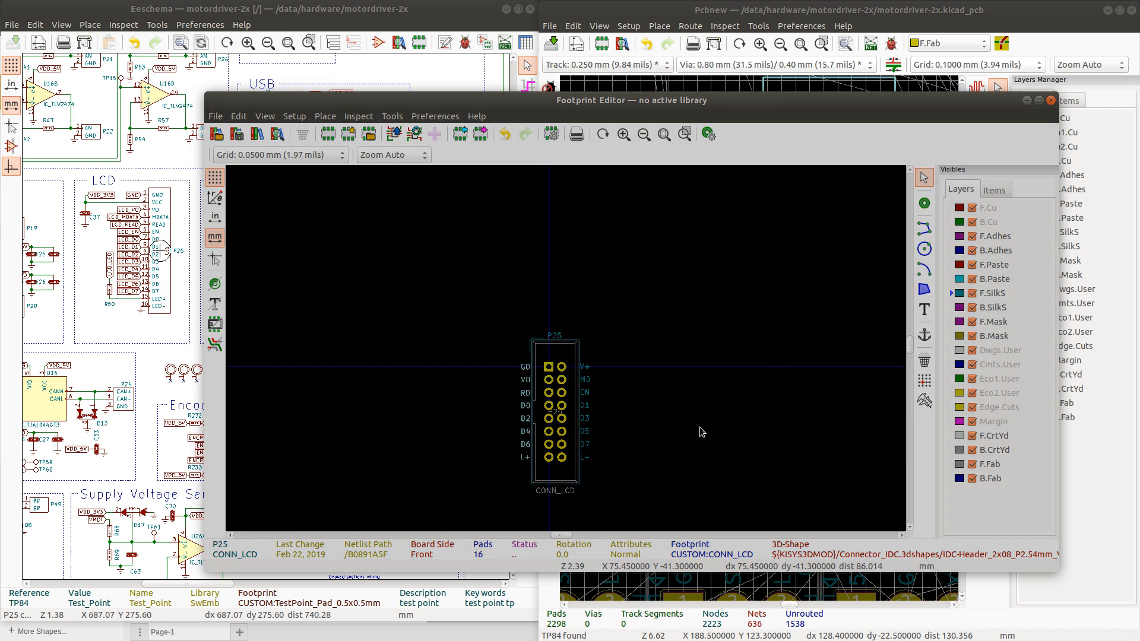
click(772, 442)
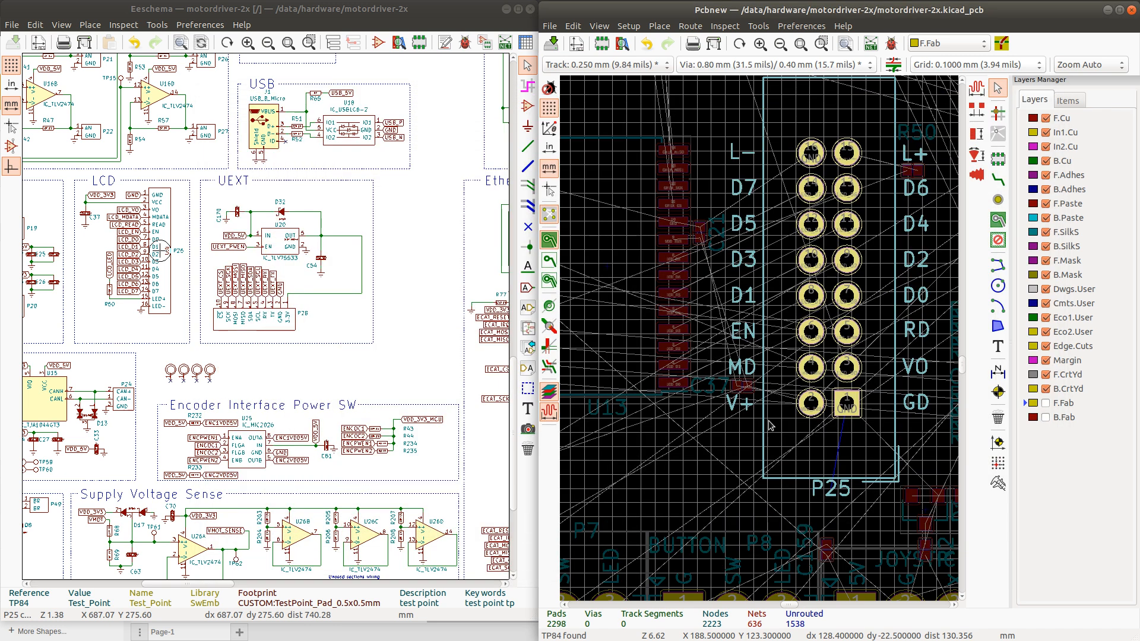
right_click(782, 232)
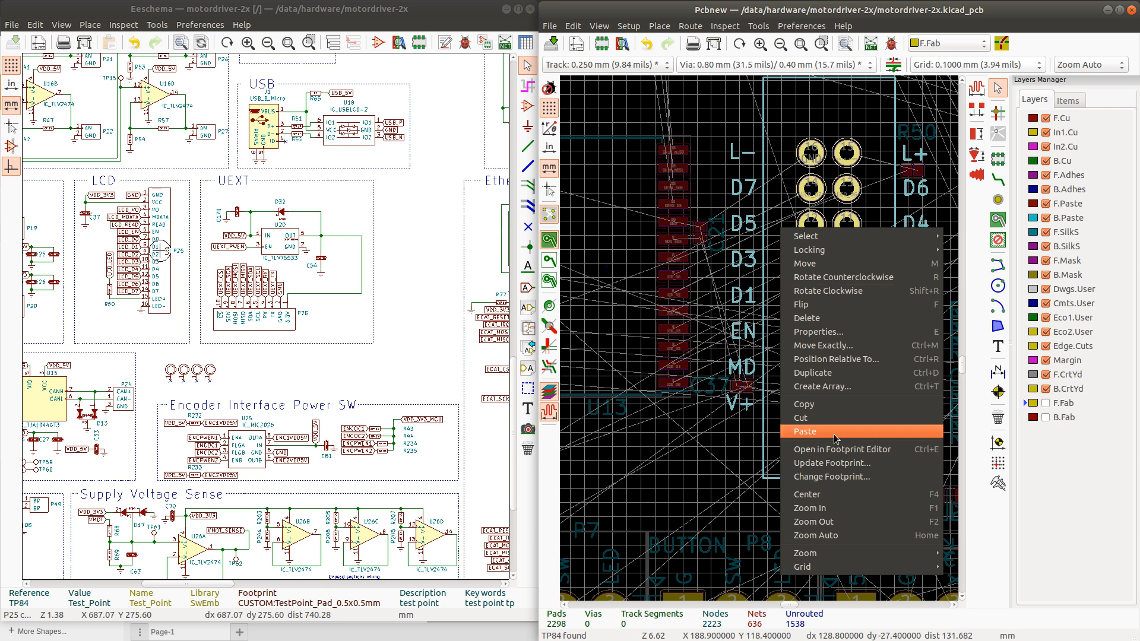
click(842, 469)
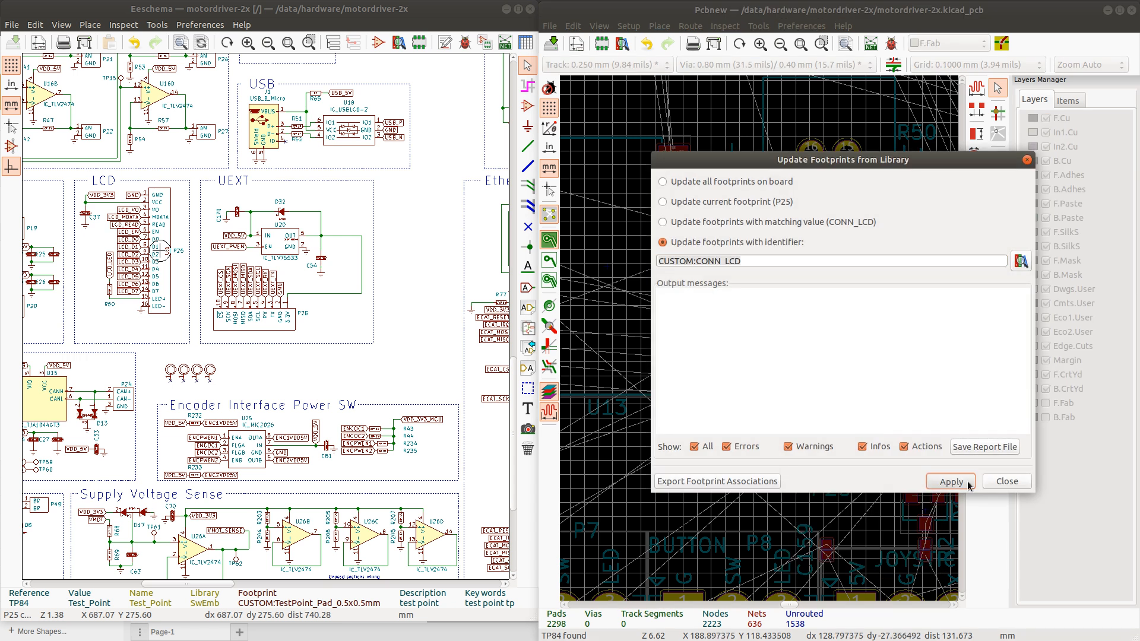
click(950, 481)
click(1008, 481)
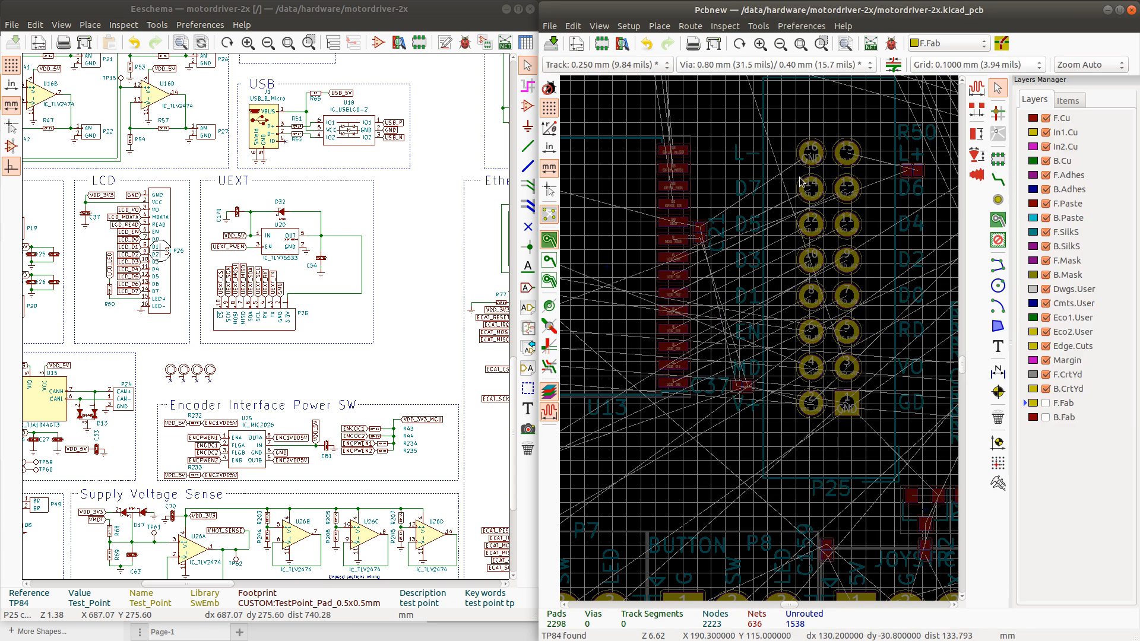
Move the C37 reference text to directly below its capacitor, clear of the neighbouring chip's pads
scroll(761, 343, down, 1)
click(696, 518)
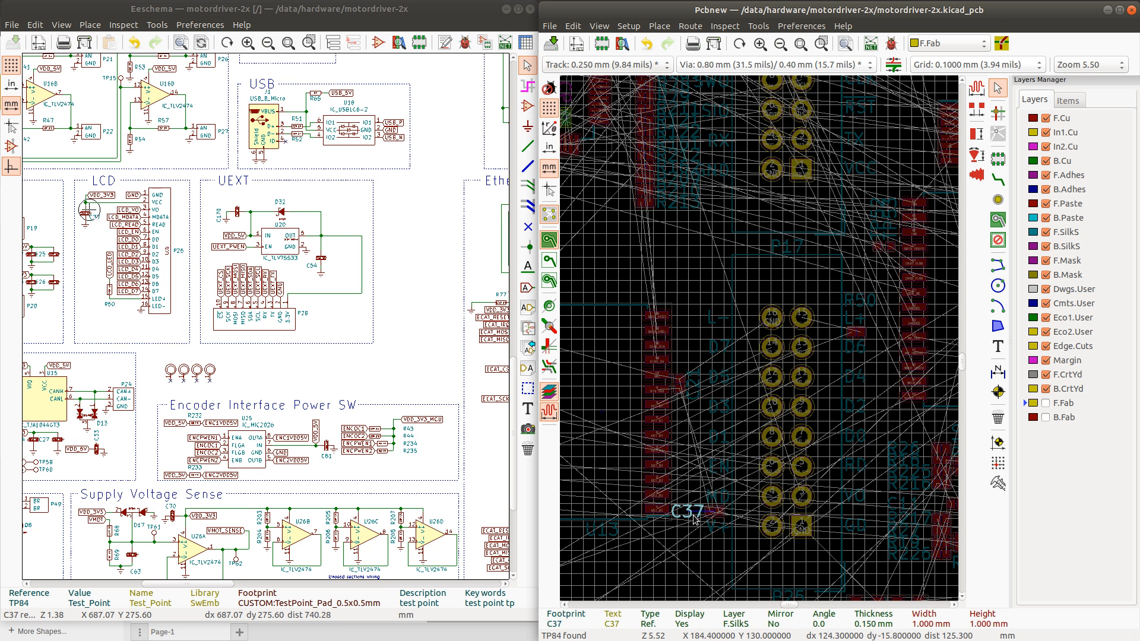
key(m)
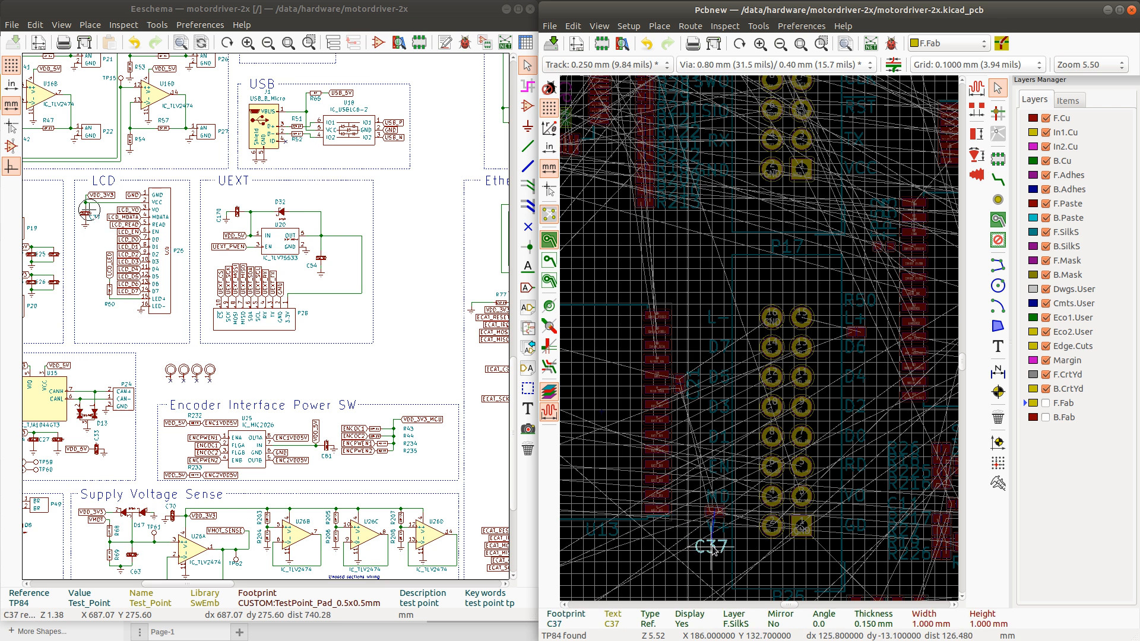
click(715, 550)
Move the vertical C21 reference text to just above its capacitor, beside the chip's pad column
click(700, 390)
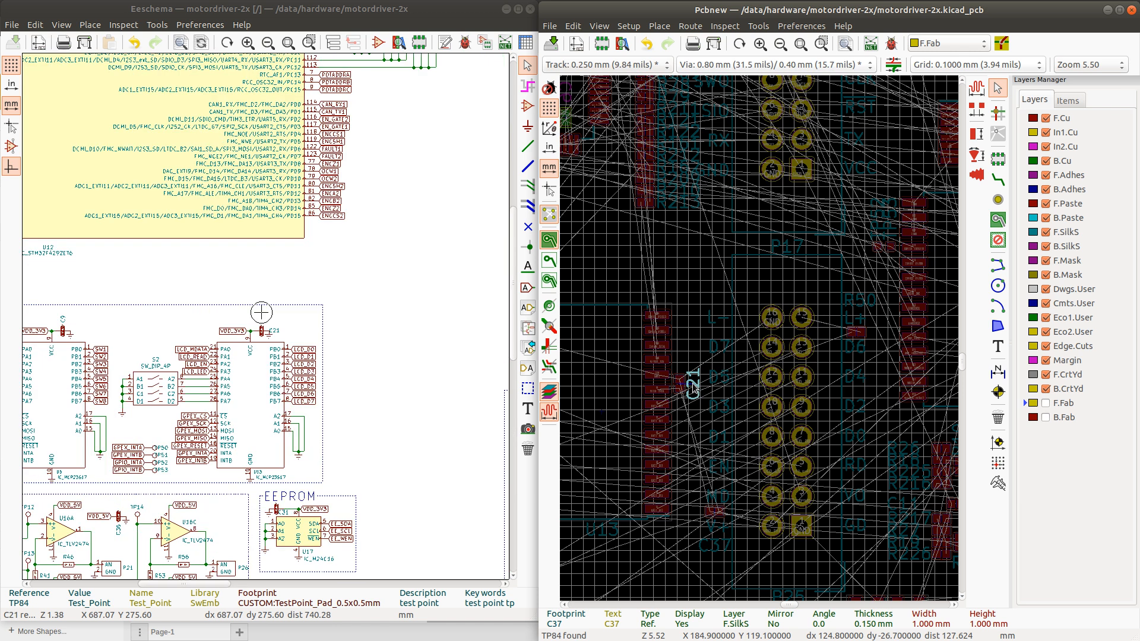
key(m)
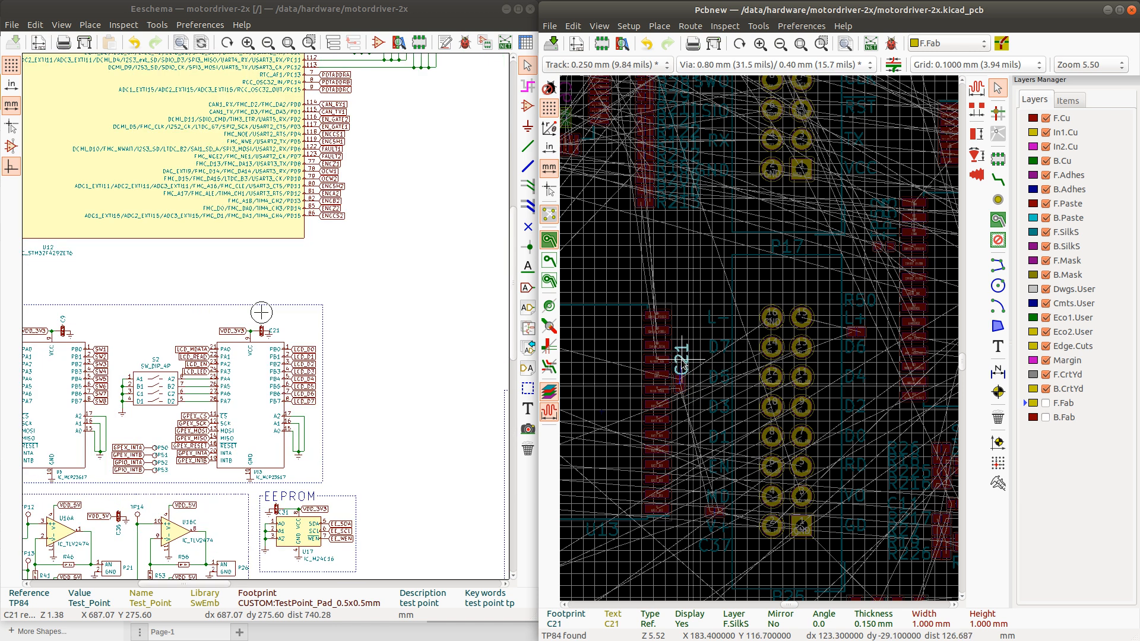
scroll(681, 356, up, 2)
scroll(734, 330, down, 8)
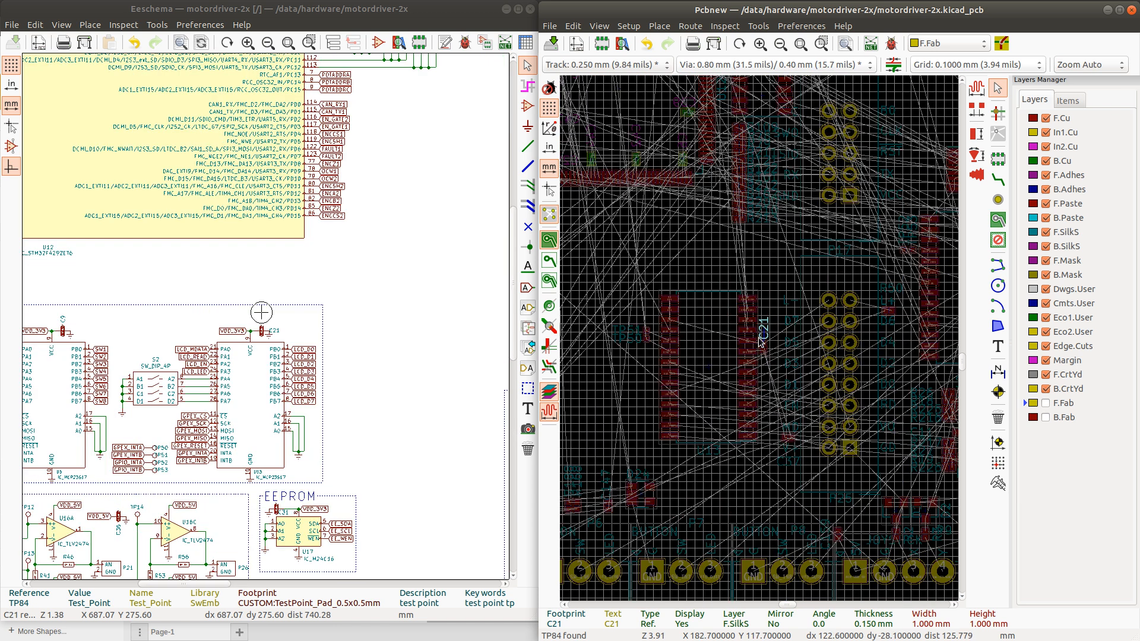
Move chip U13 together with capacitor C21 and its nearby parts about 1.9 mm towards connector P25
click(721, 319)
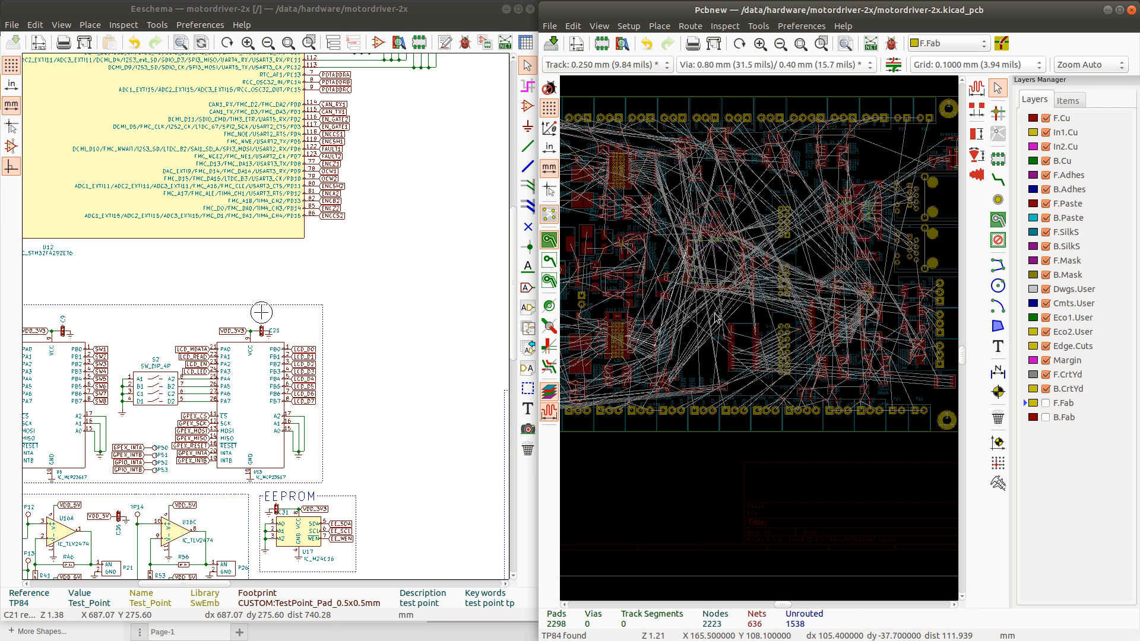
drag(715, 313, 764, 379)
scroll(764, 356, up, 5)
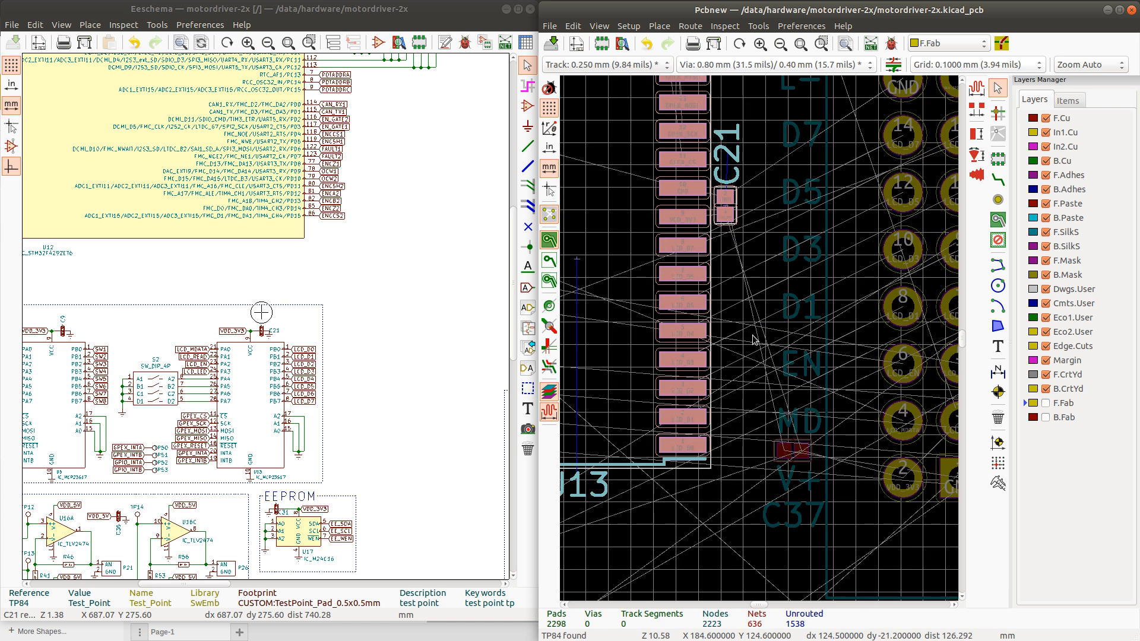
key(m)
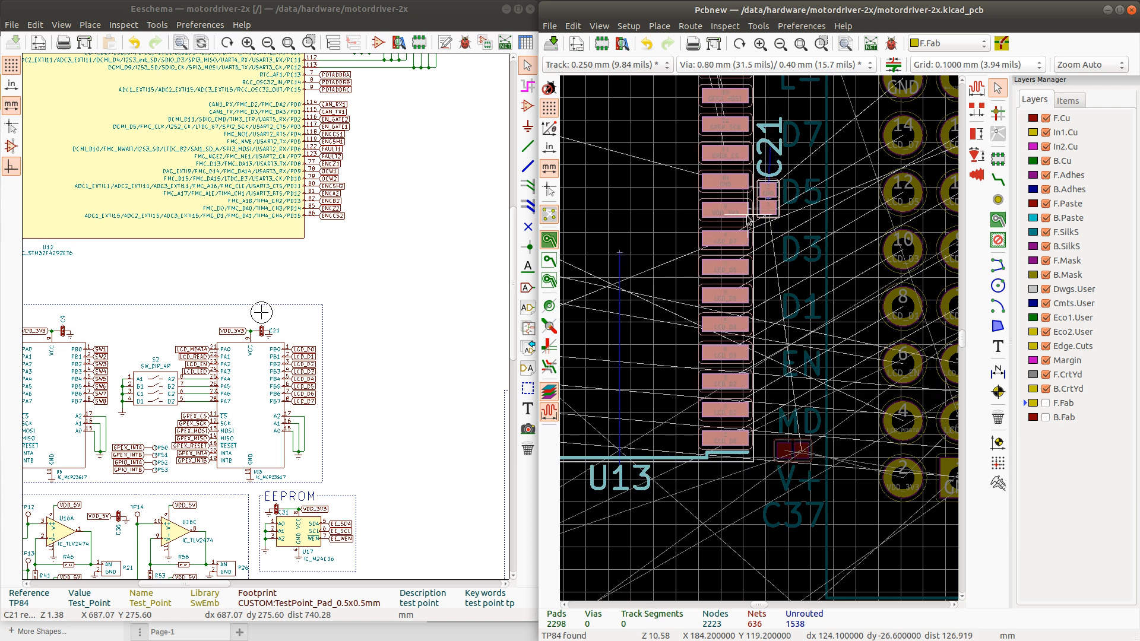
scroll(748, 219, down, 2)
scroll(759, 339, up, 1)
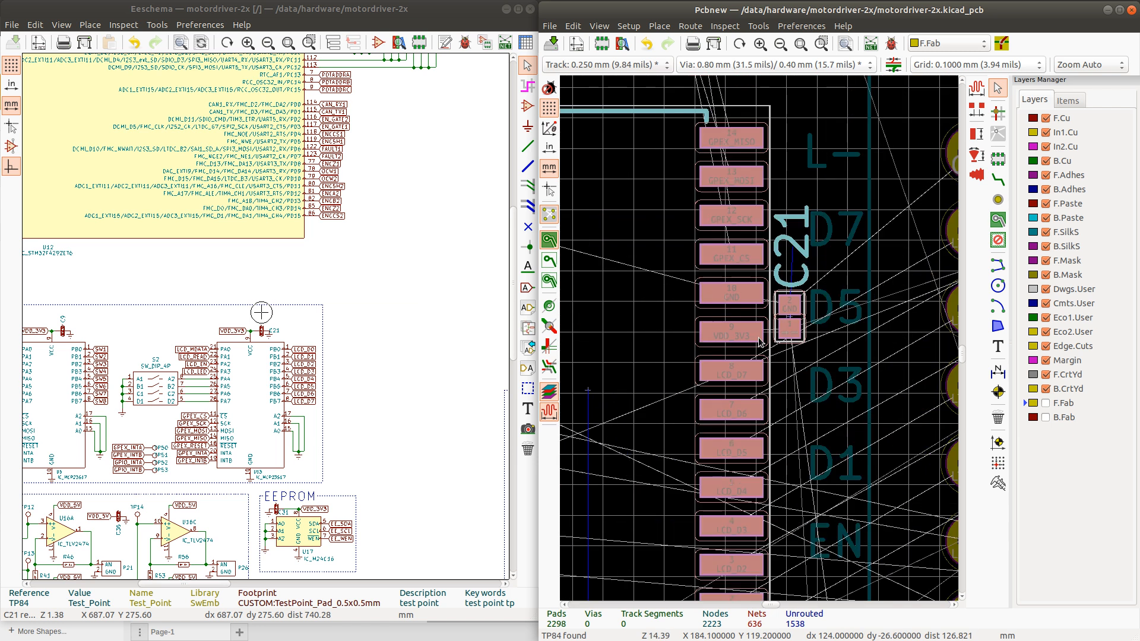
scroll(759, 339, down, 6)
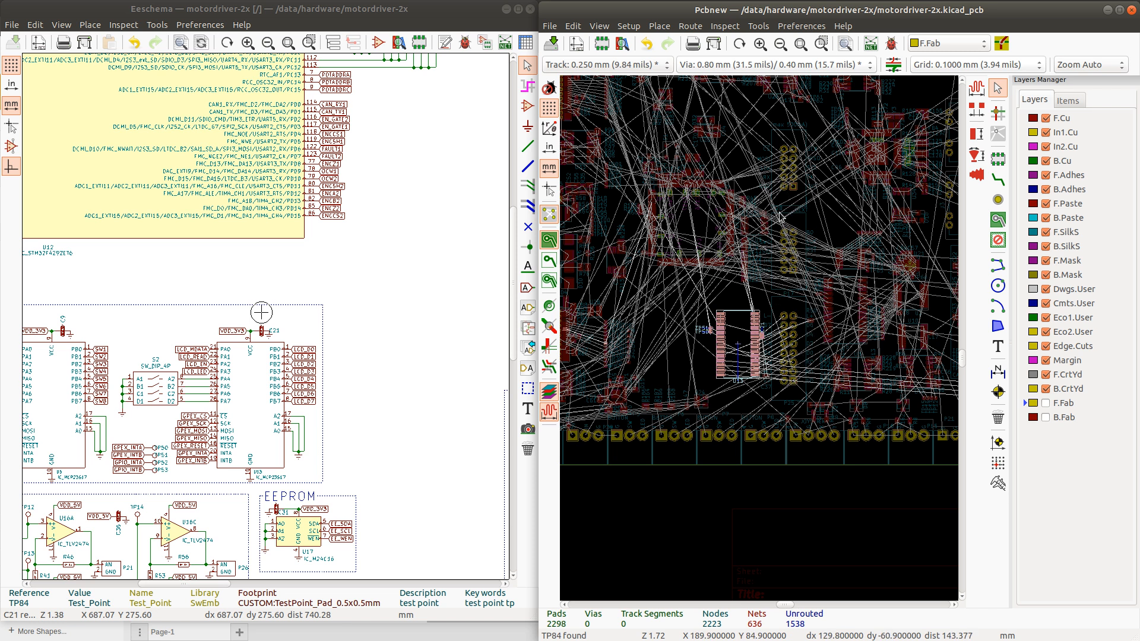
Move the P28 reference text slightly down, just below the connector outline and beside the UEXT label
scroll(780, 217, up, 6)
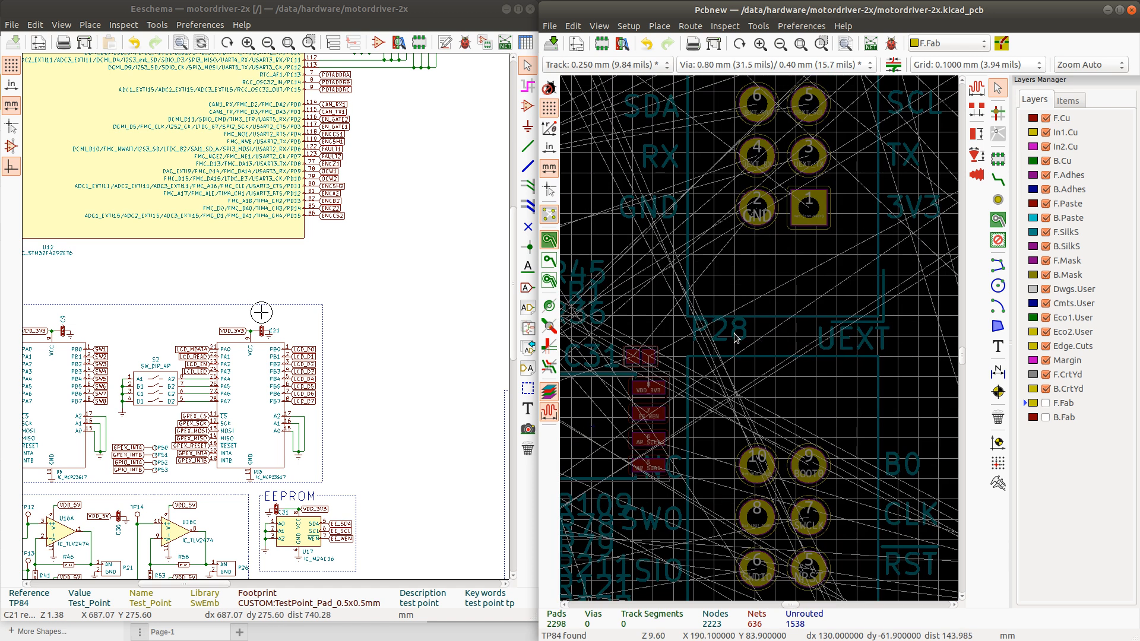
click(723, 334)
drag(730, 327, 727, 335)
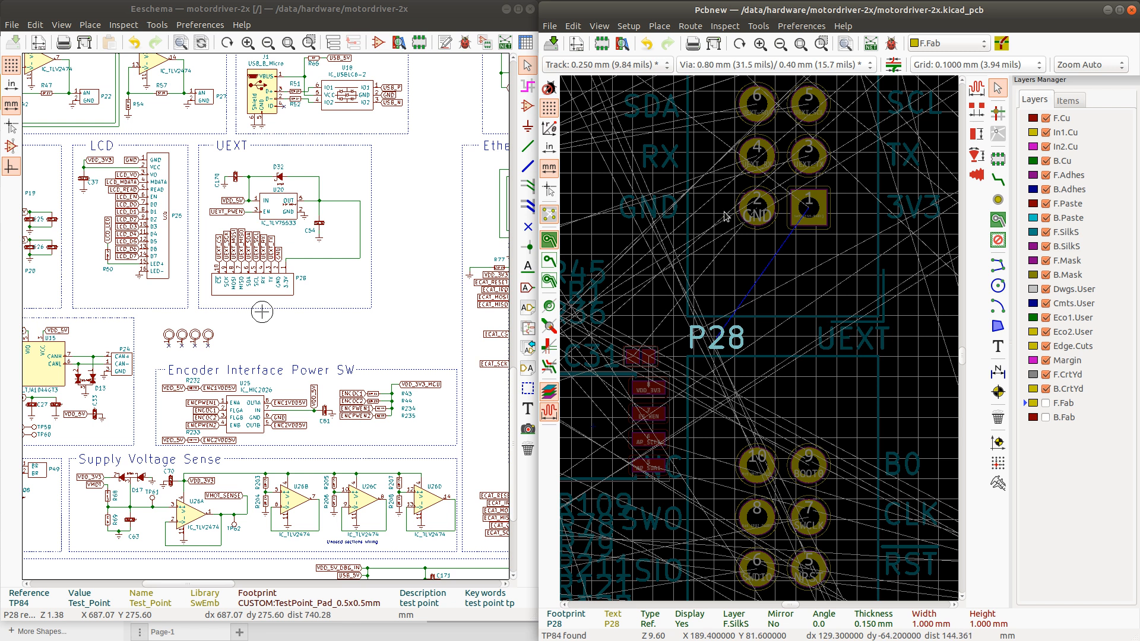
scroll(726, 216, down, 3)
Examine the spacing between connectors P28, P17 and P25 and the chips and resistors beside them
click(779, 185)
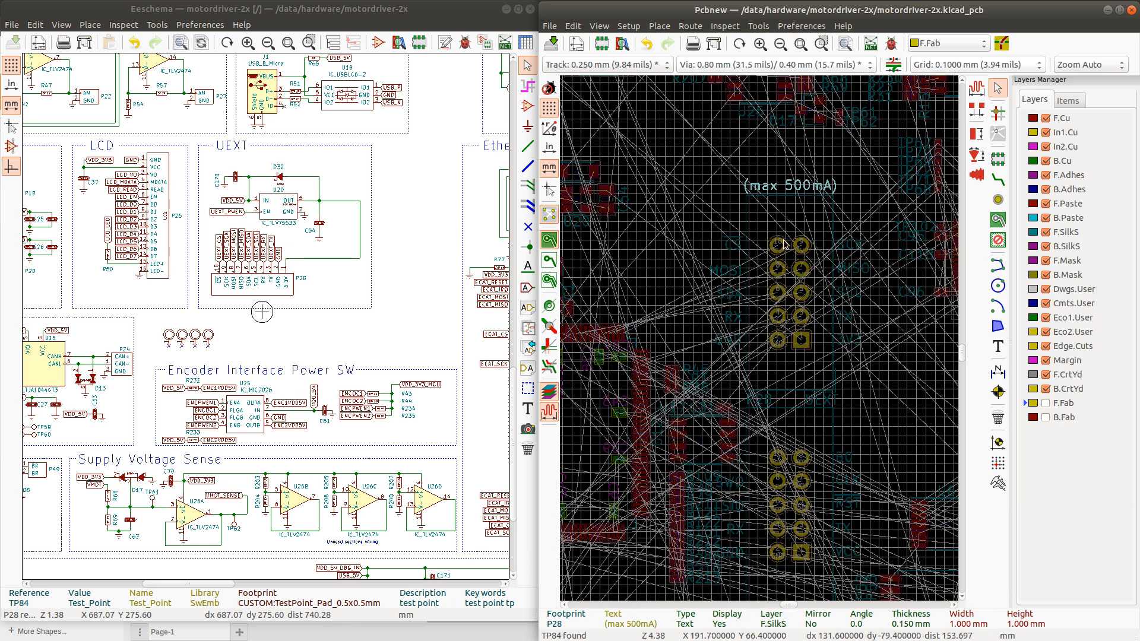
scroll(791, 189, down, 3)
scroll(718, 508, up, 4)
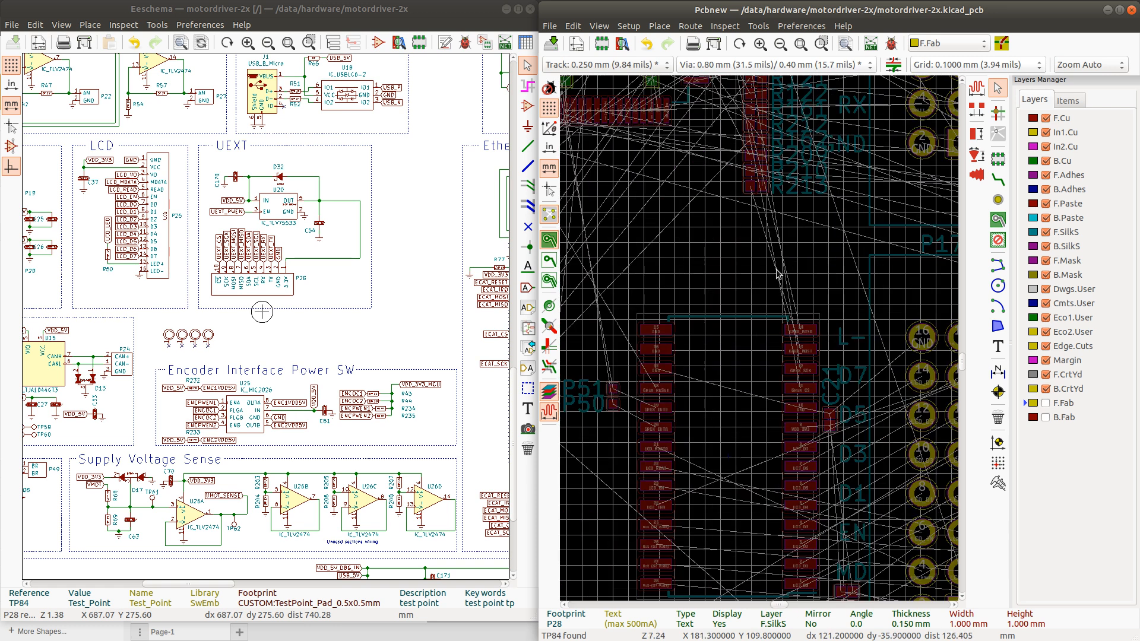
scroll(828, 116, down, 5)
scroll(760, 342, up, 4)
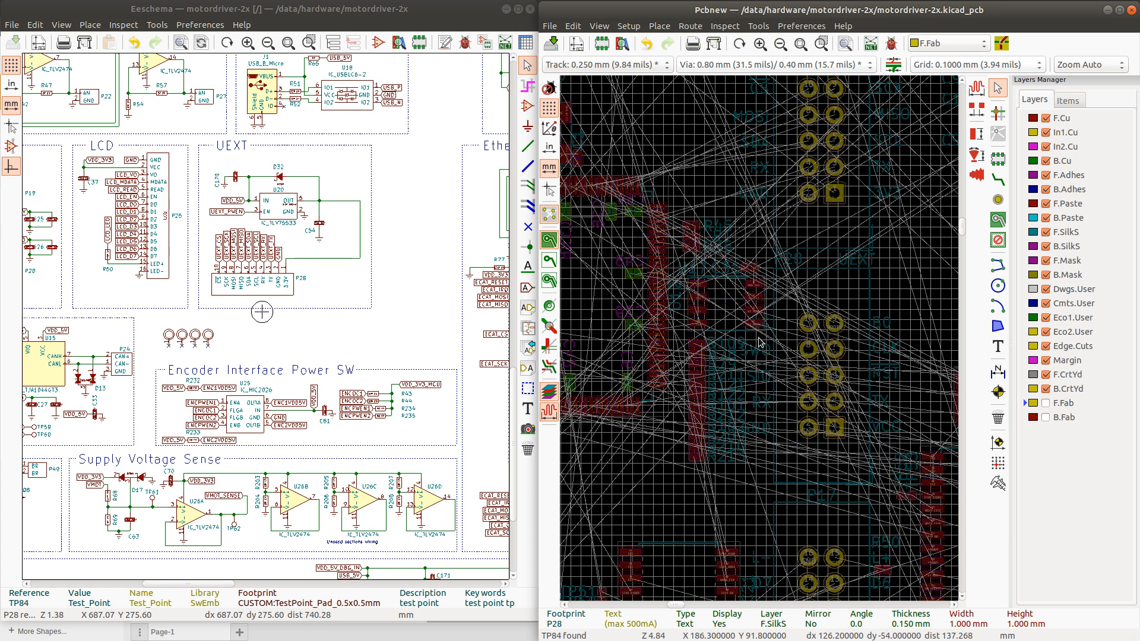
scroll(752, 372, up, 3)
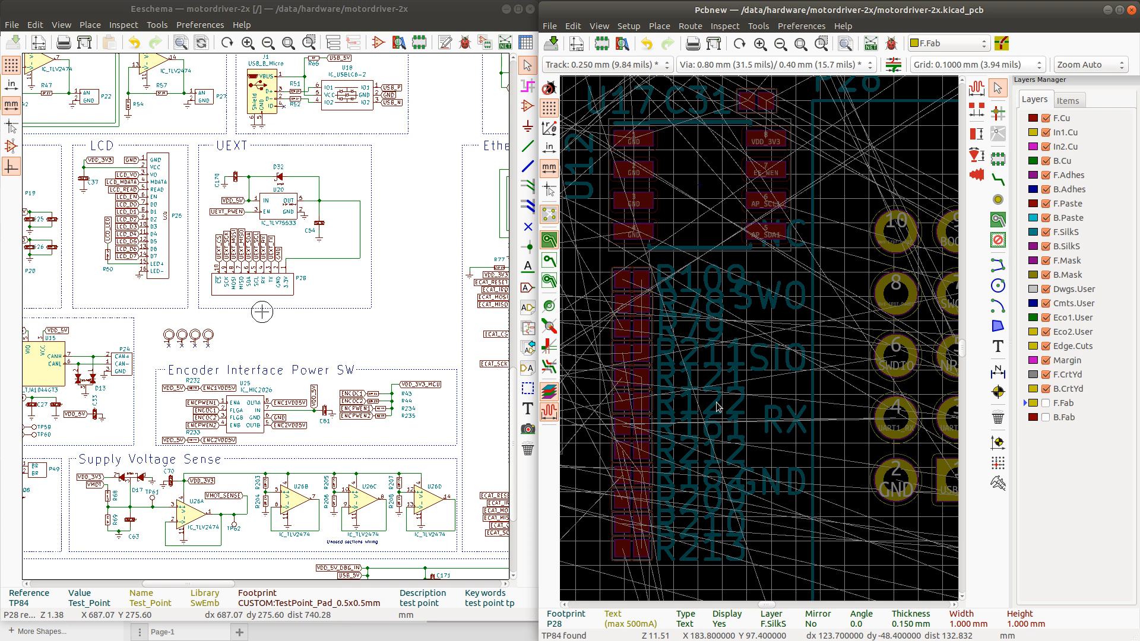
scroll(769, 471, down, 3)
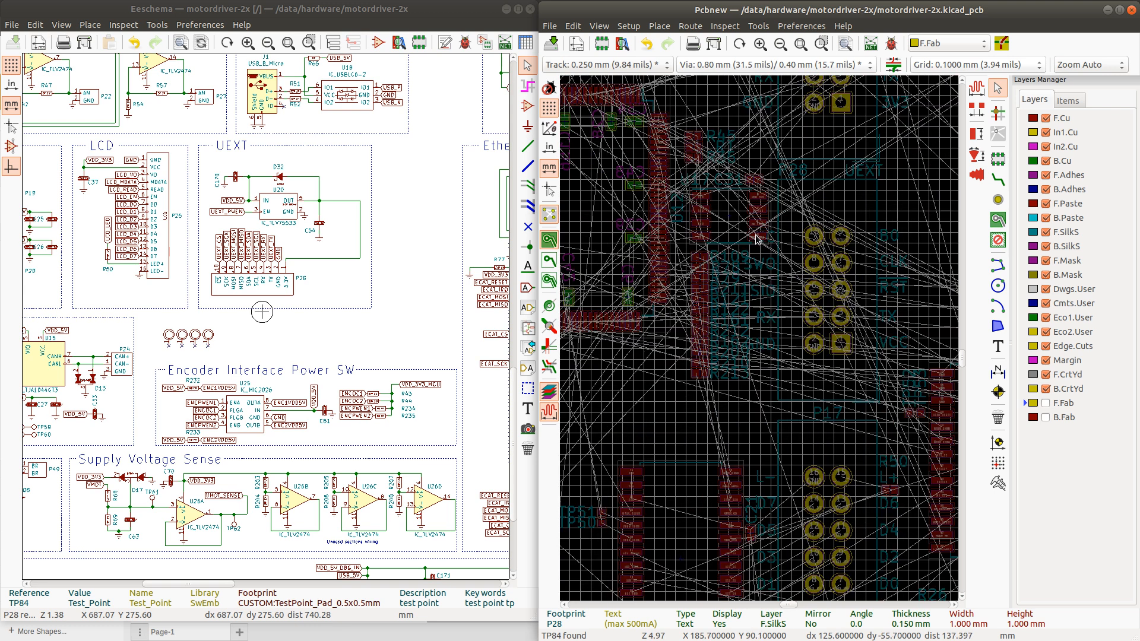
scroll(787, 275, down, 4)
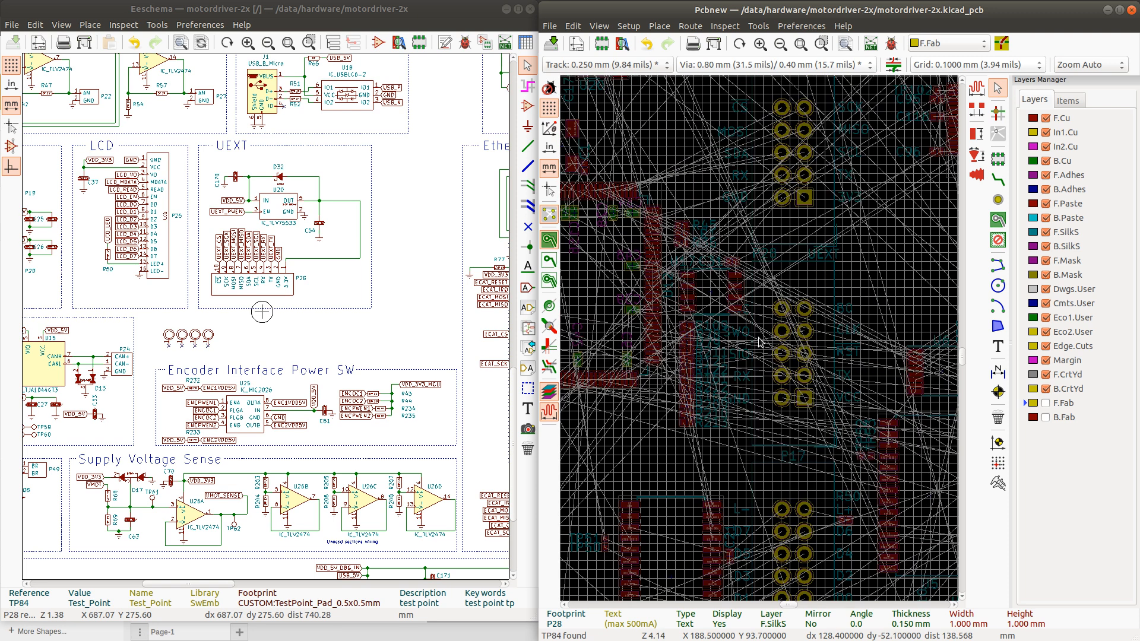
scroll(759, 343, up, 1)
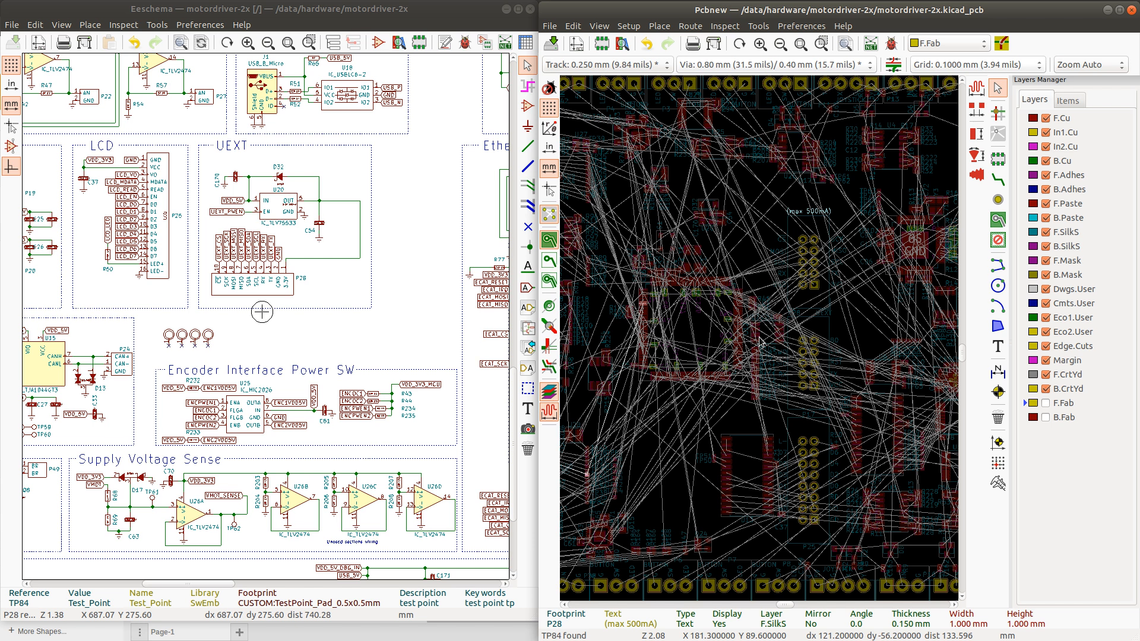
Move P25, P17 and P28 together with R50, U13 and its surrounding parts slightly up and to the right on the board
click(812, 432)
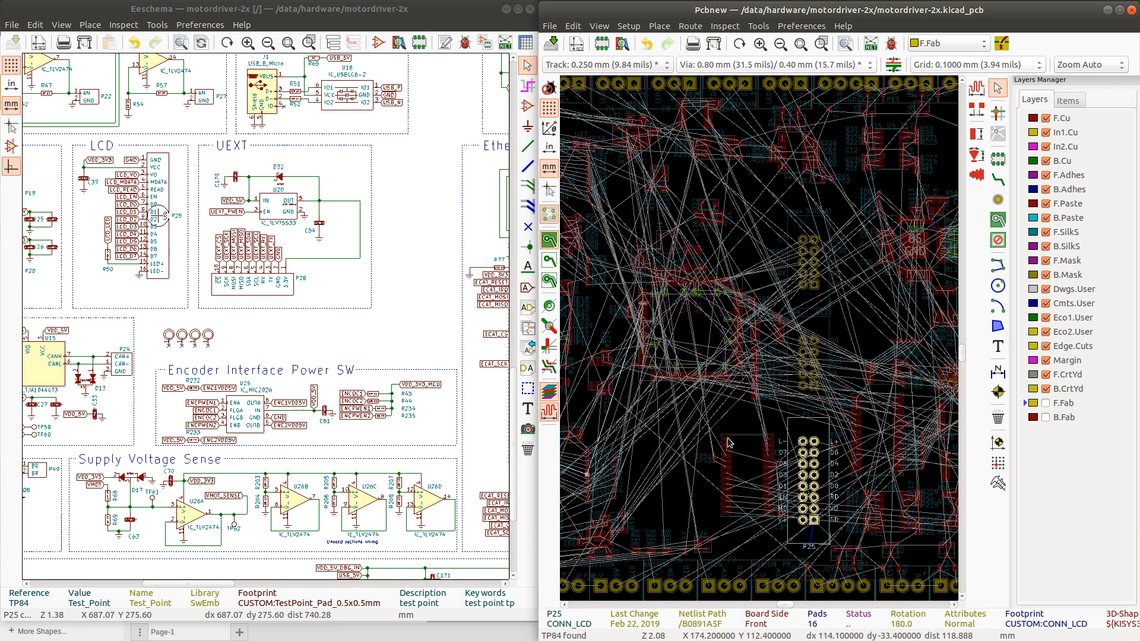
click(728, 423)
drag(687, 414, 832, 551)
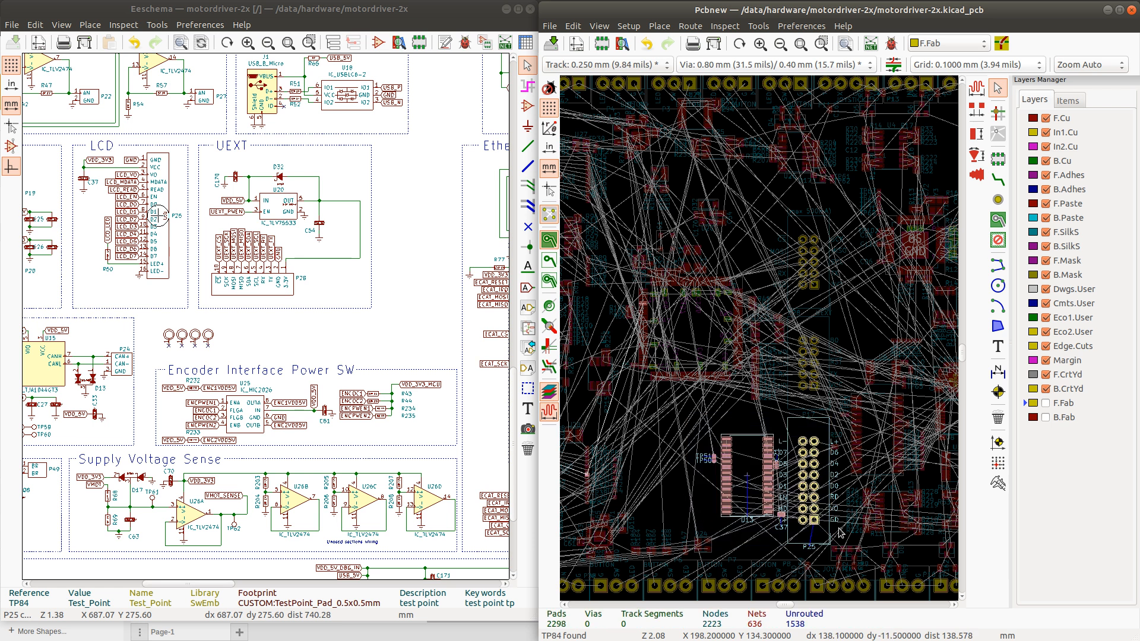
shift+click(835, 448)
shift+click(820, 357)
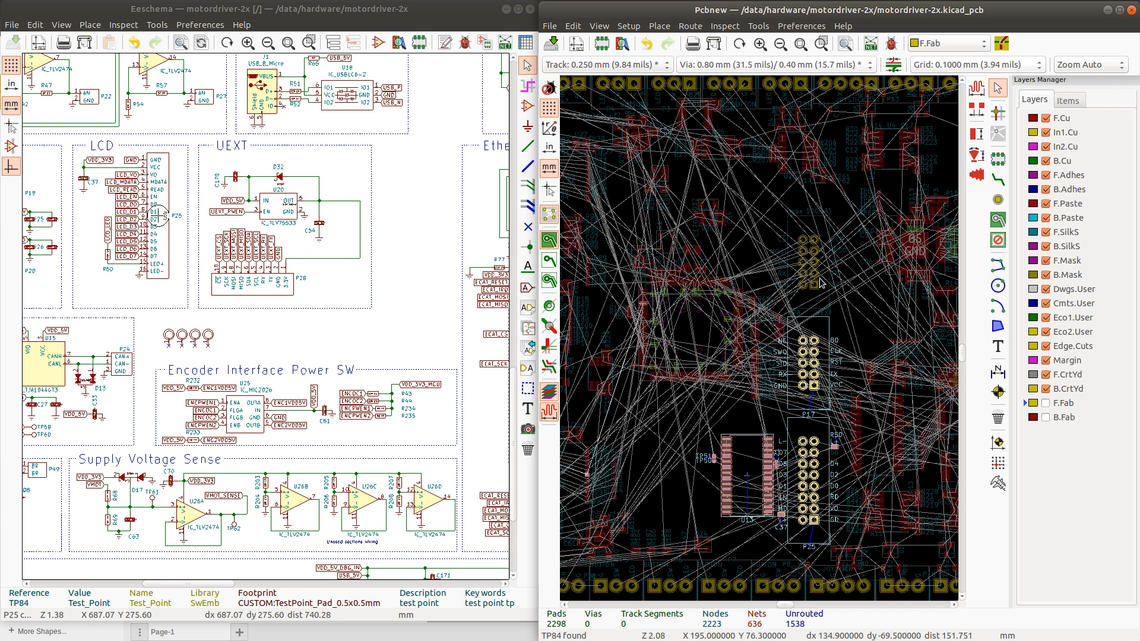
shift+click(822, 282)
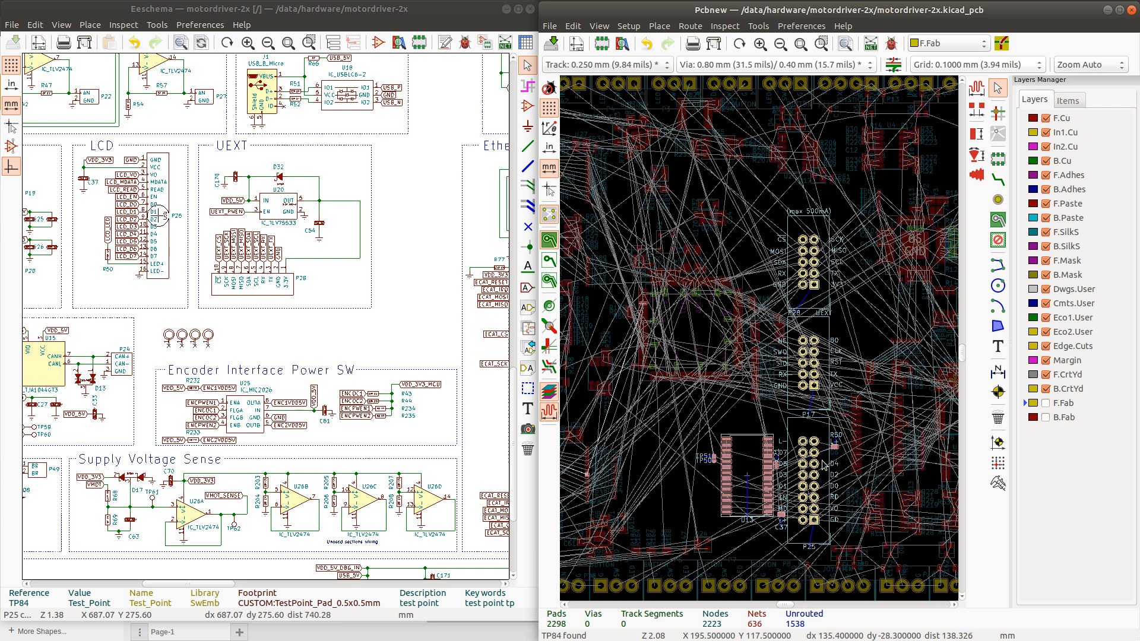
key(m)
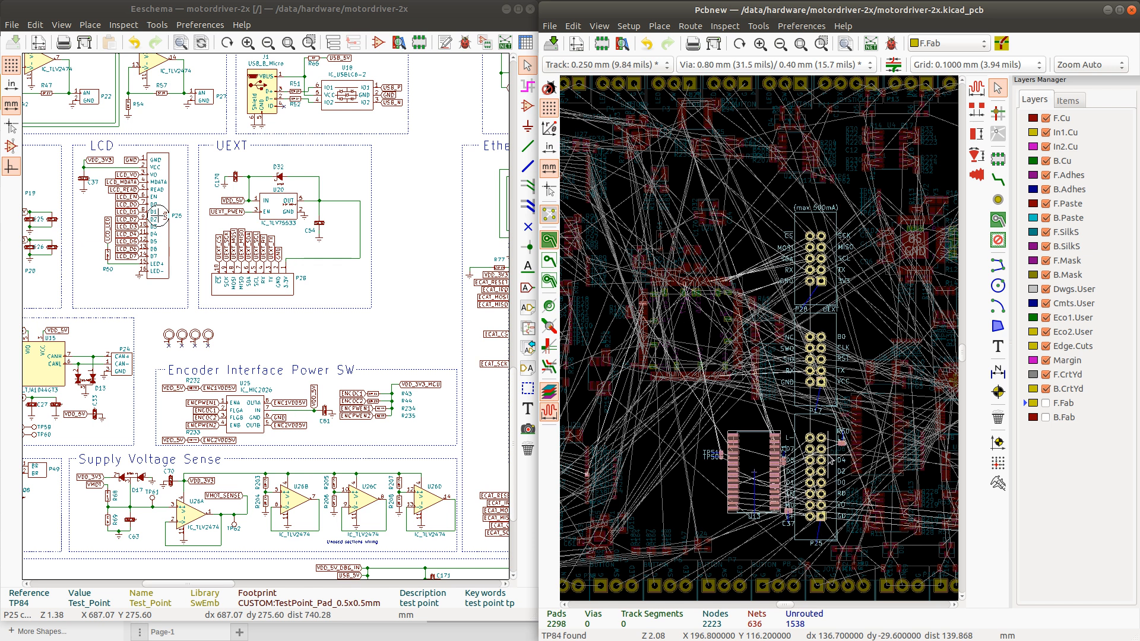
click(784, 308)
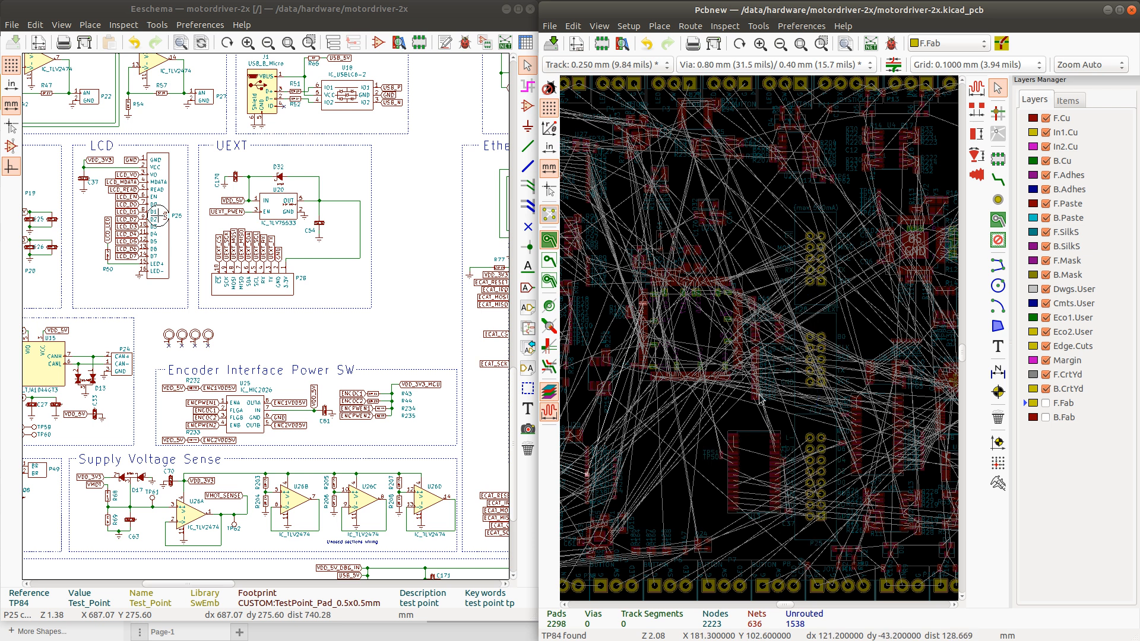
Open the J2 RJ45 connector at the board's right edge in the Footprint Editor
scroll(761, 401, down, 1)
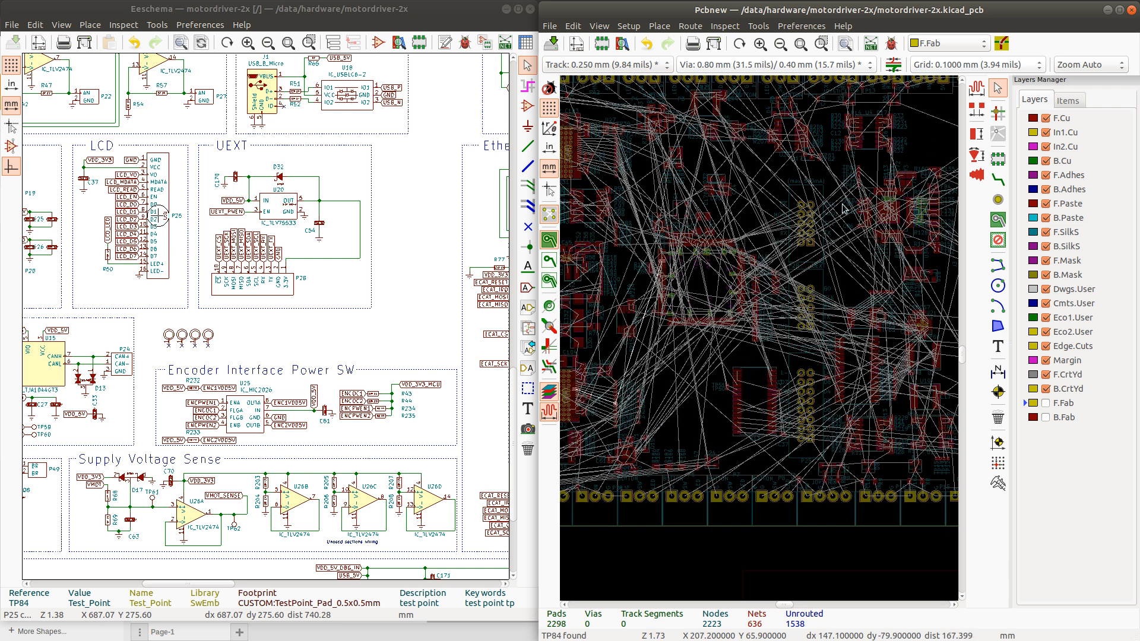
scroll(760, 342, down, 3)
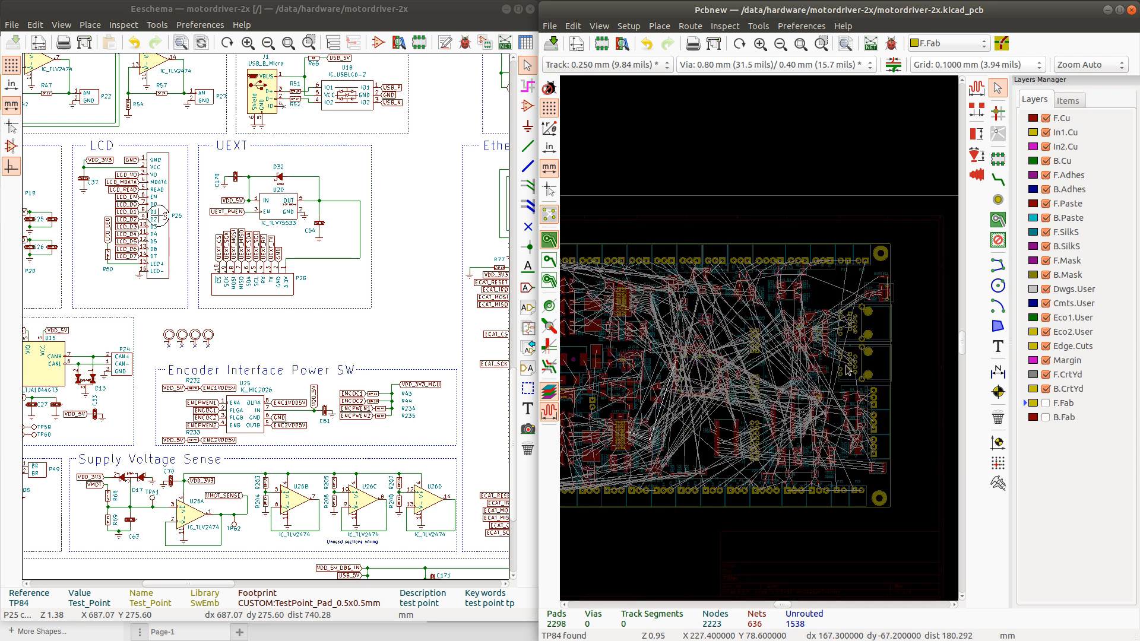
click(885, 327)
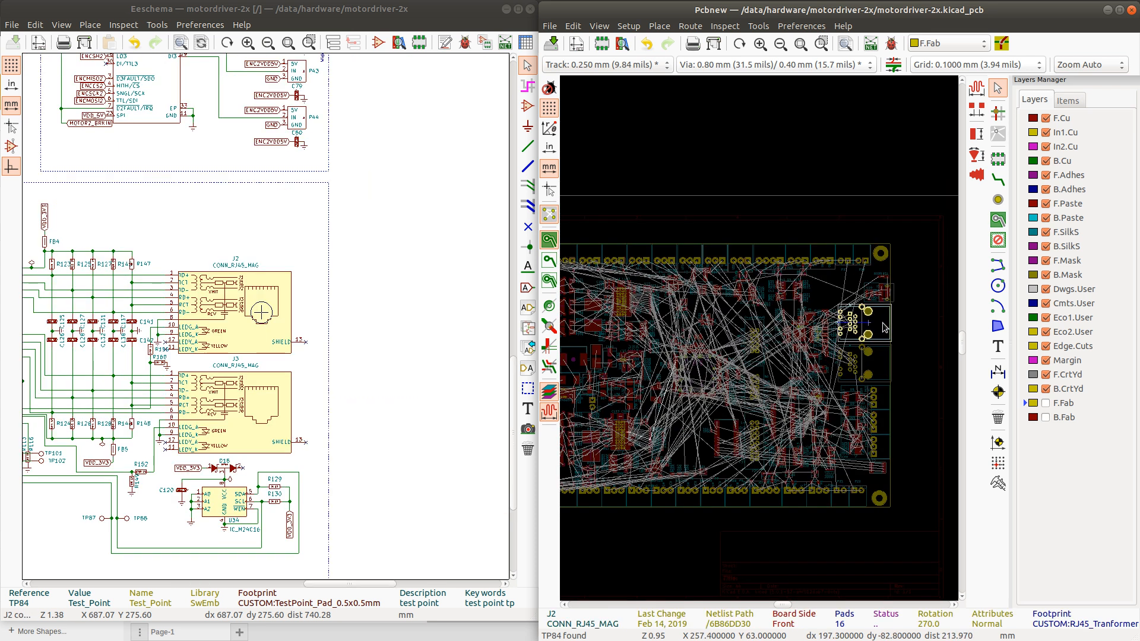
right_click(884, 327)
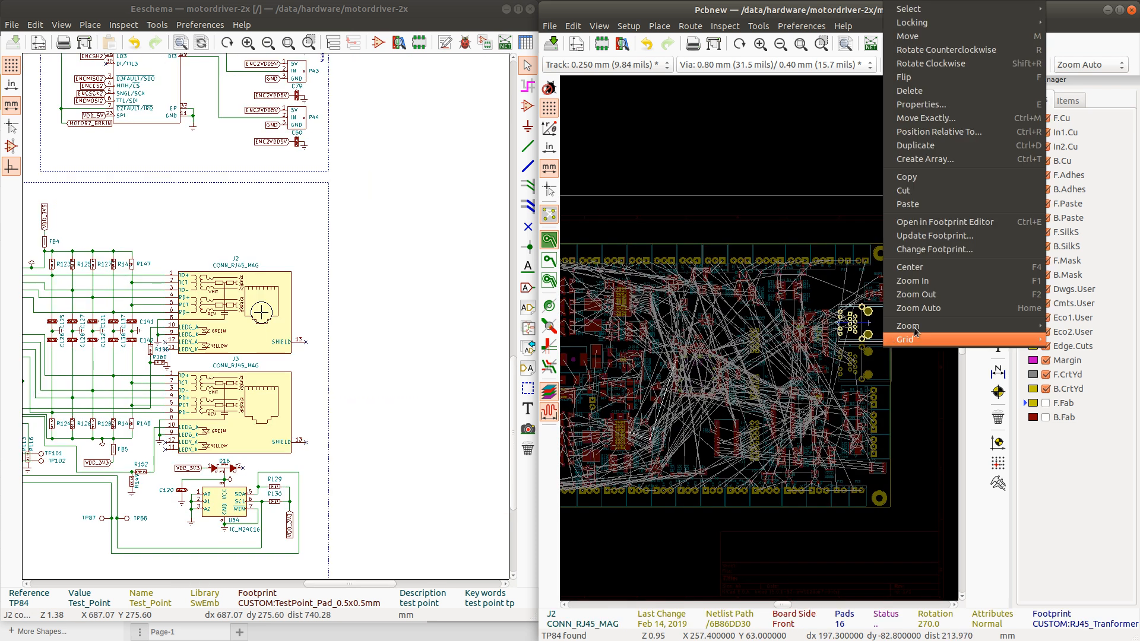
click(943, 222)
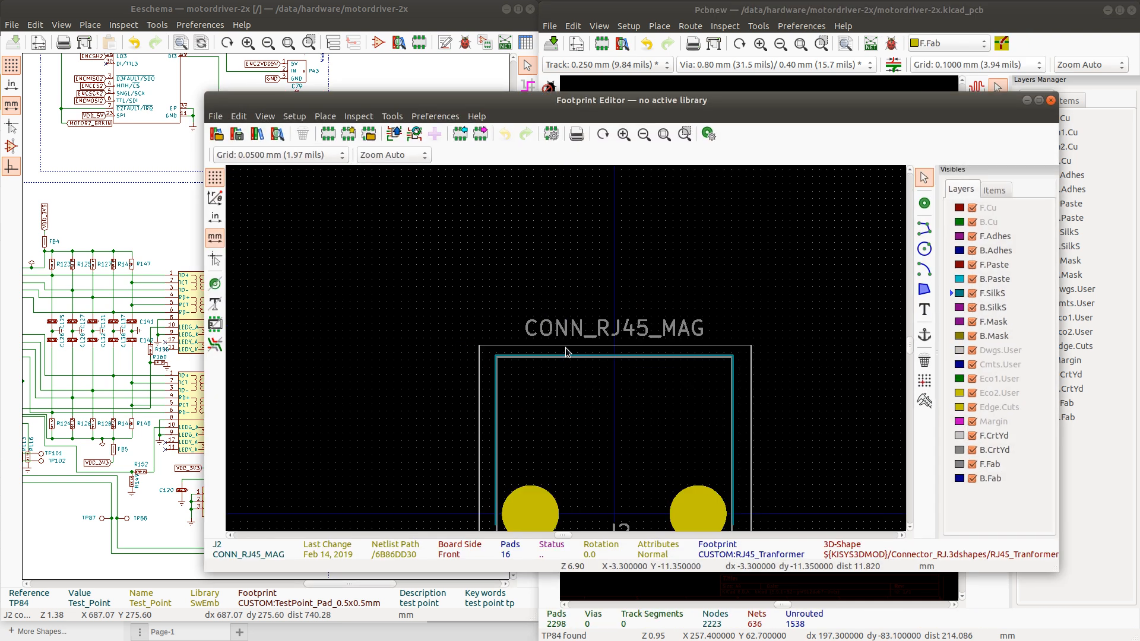
Lower the upper-left corner of J2's front courtyard to X -9.20, Y -10.80 mm, level with the silkscreen's top edge
scroll(567, 348, up, 3)
click(460, 330)
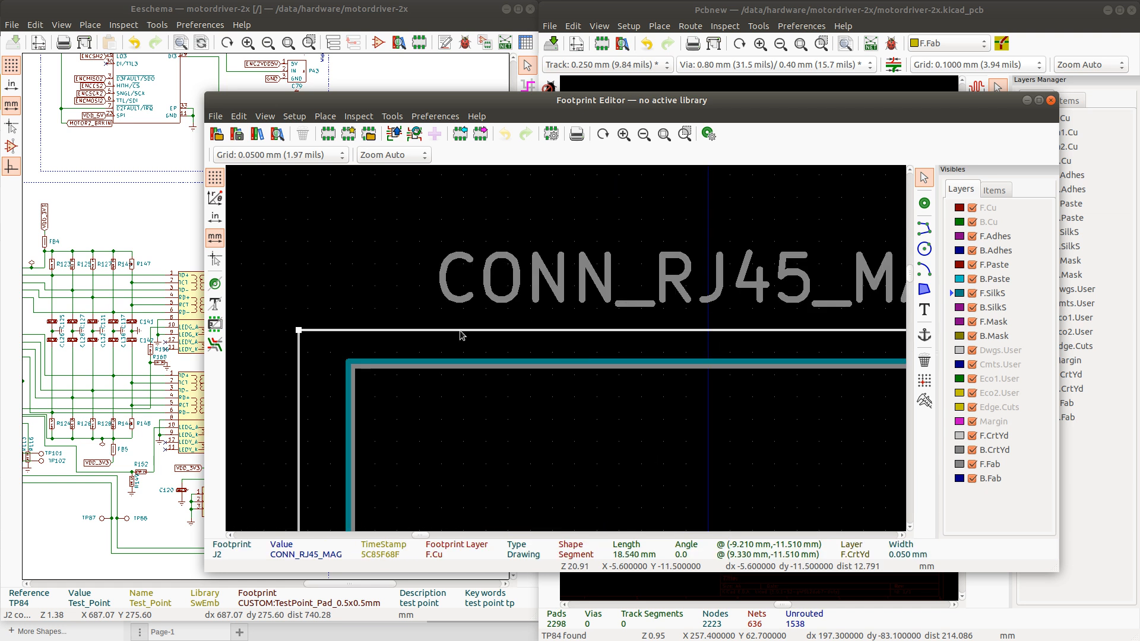
click(427, 350)
click(343, 333)
drag(333, 333, 300, 363)
click(300, 339)
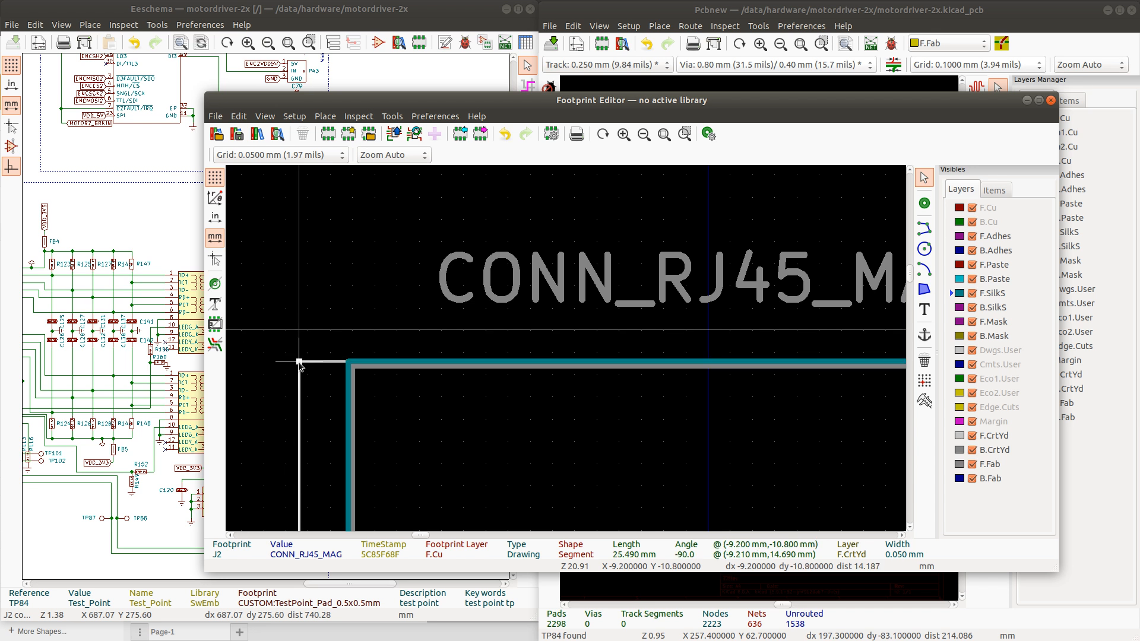
Bring the upper end of J2's right courtyard line to X 9.35, Y -10.80 mm, closing it with the lowered top line
scroll(300, 363, down, 4)
scroll(565, 351, up, 4)
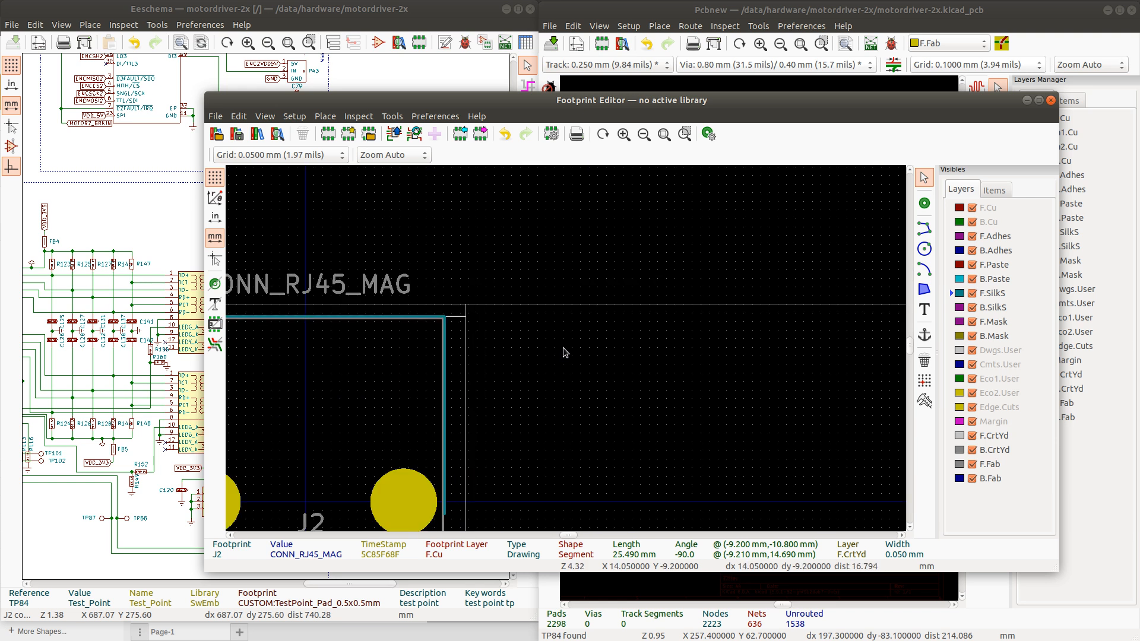
scroll(563, 347, down, 3)
scroll(564, 338, up, 5)
key(Escape)
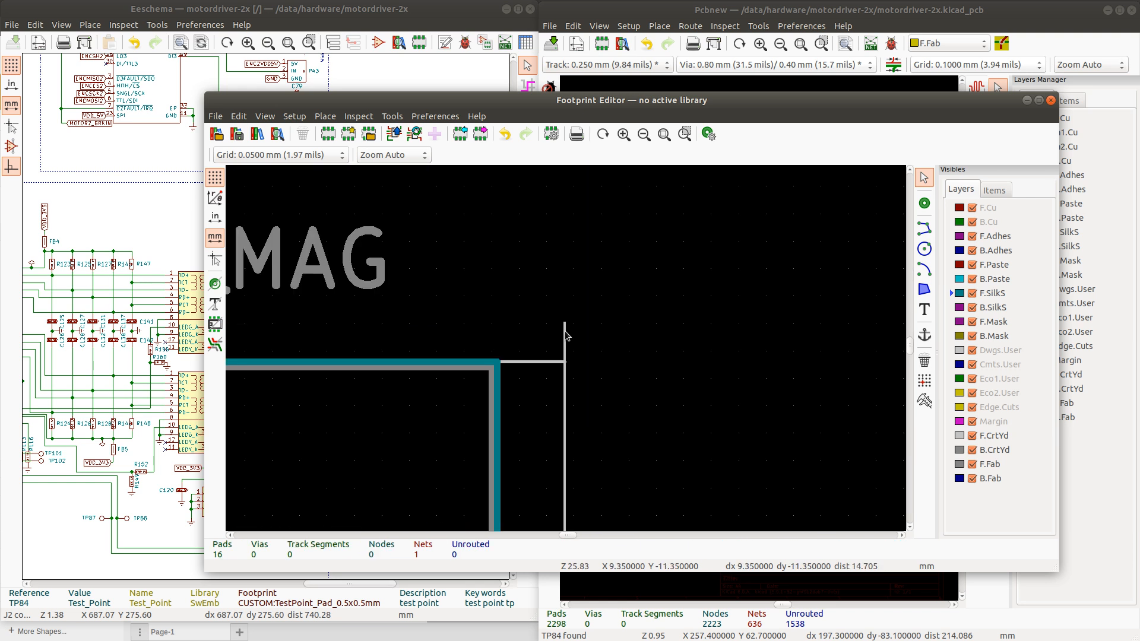
click(565, 327)
drag(565, 323, 565, 362)
scroll(565, 367, up, 4)
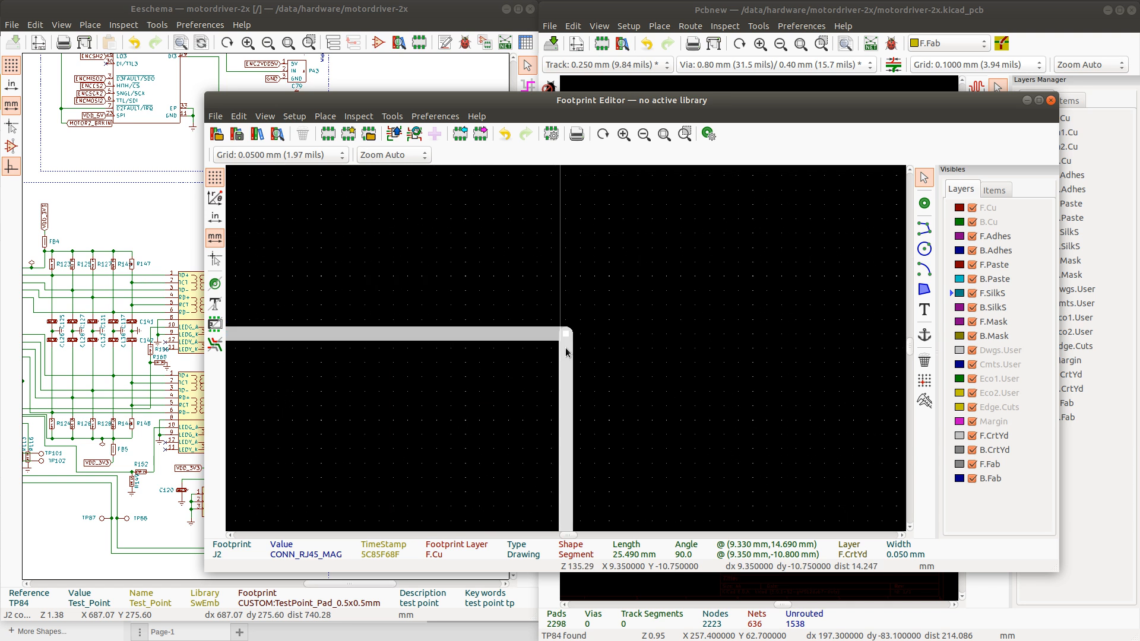
drag(562, 335, 556, 336)
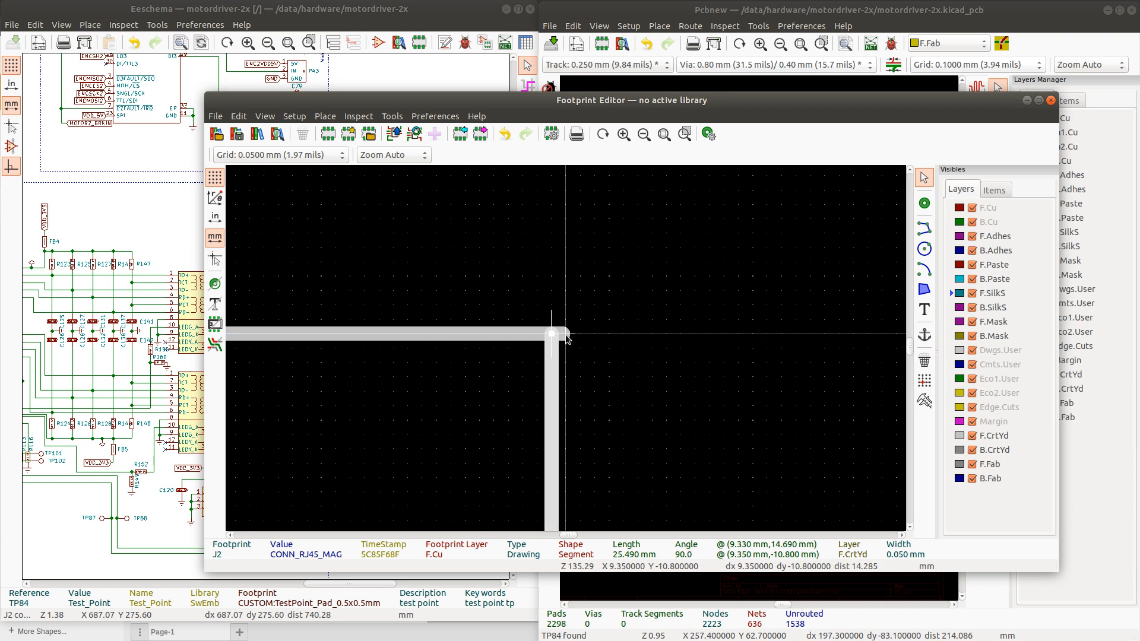
scroll(567, 338, down, 8)
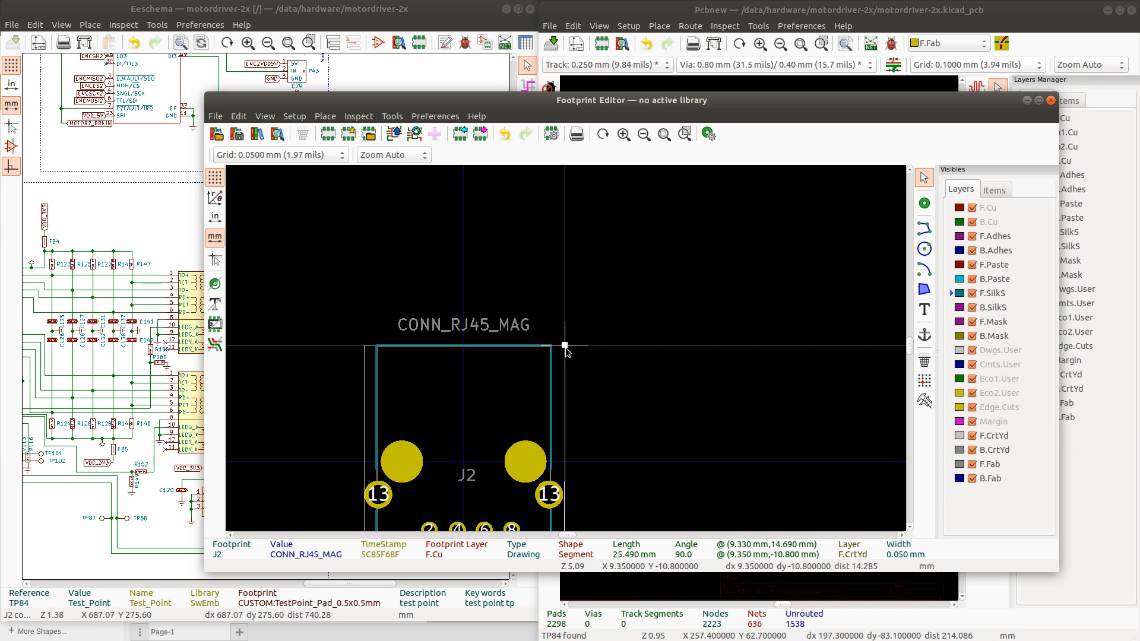
scroll(566, 347, down, 1)
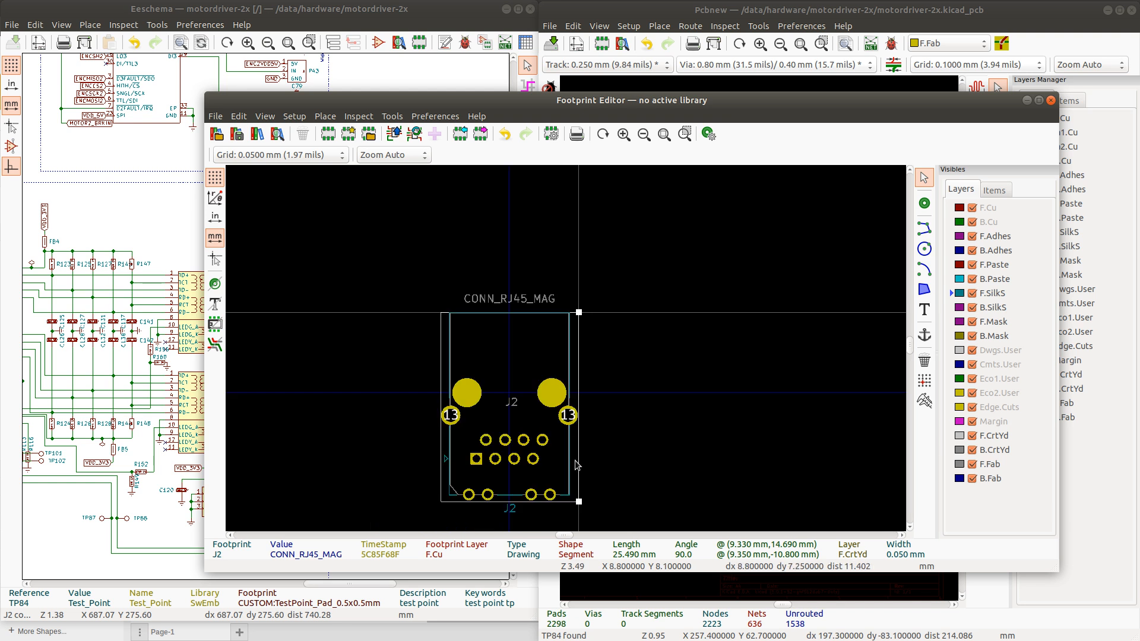
Align the lower end of J2's right courtyard line with the bottom courtyard corner at X 9.35, Y 14.70 mm
key(Escape)
scroll(578, 500, up, 3)
scroll(573, 339, up, 4)
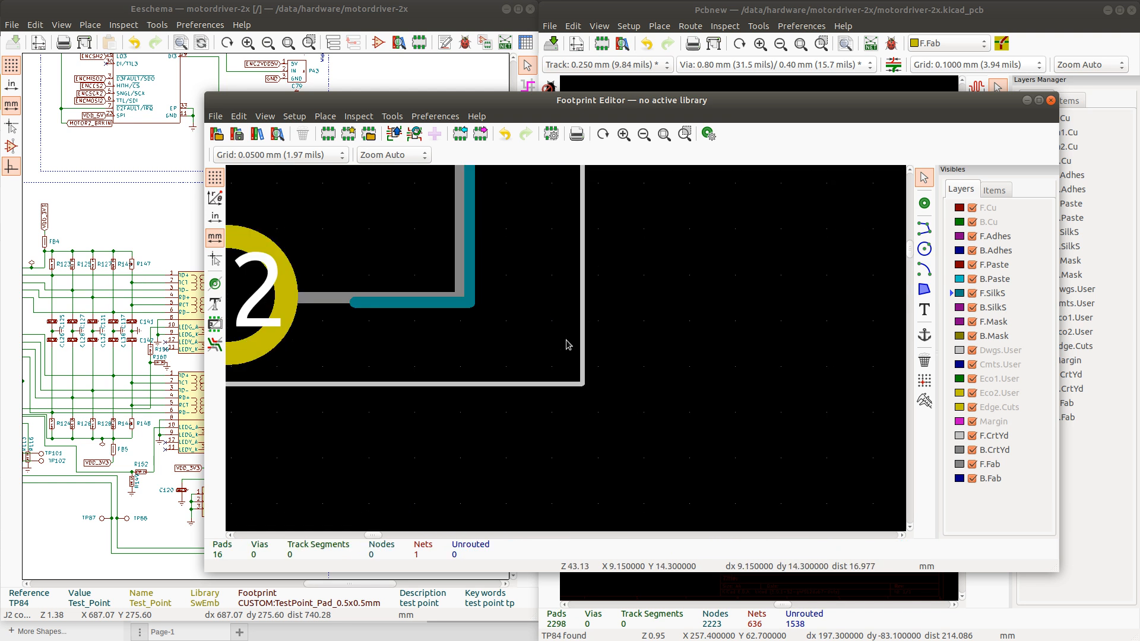
click(583, 357)
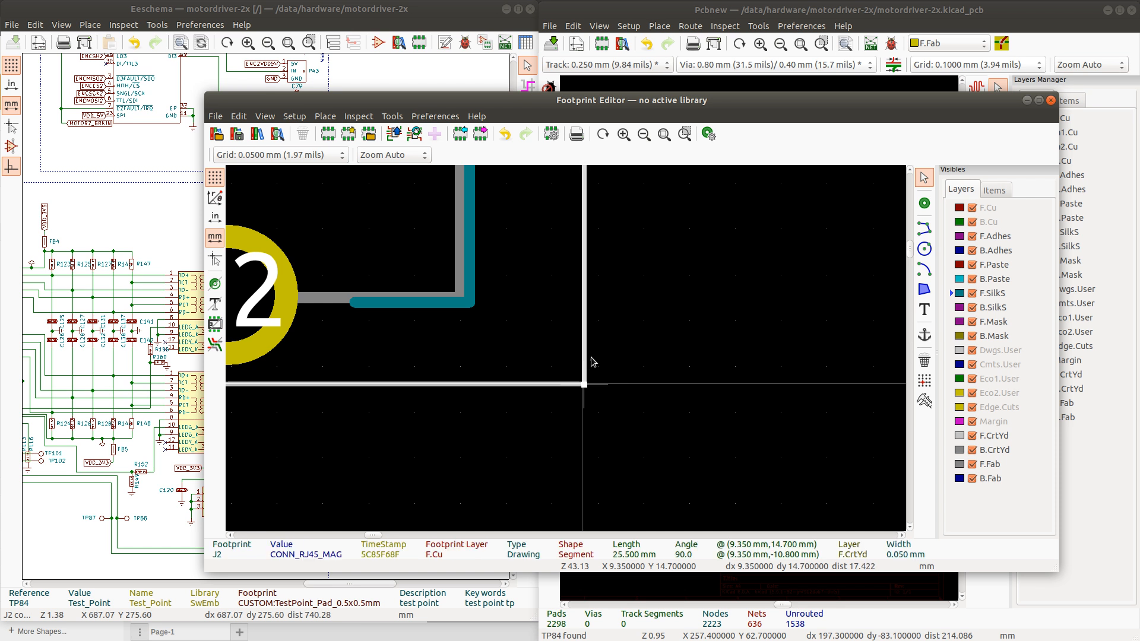
scroll(590, 360, down, 8)
scroll(560, 287, down, 3)
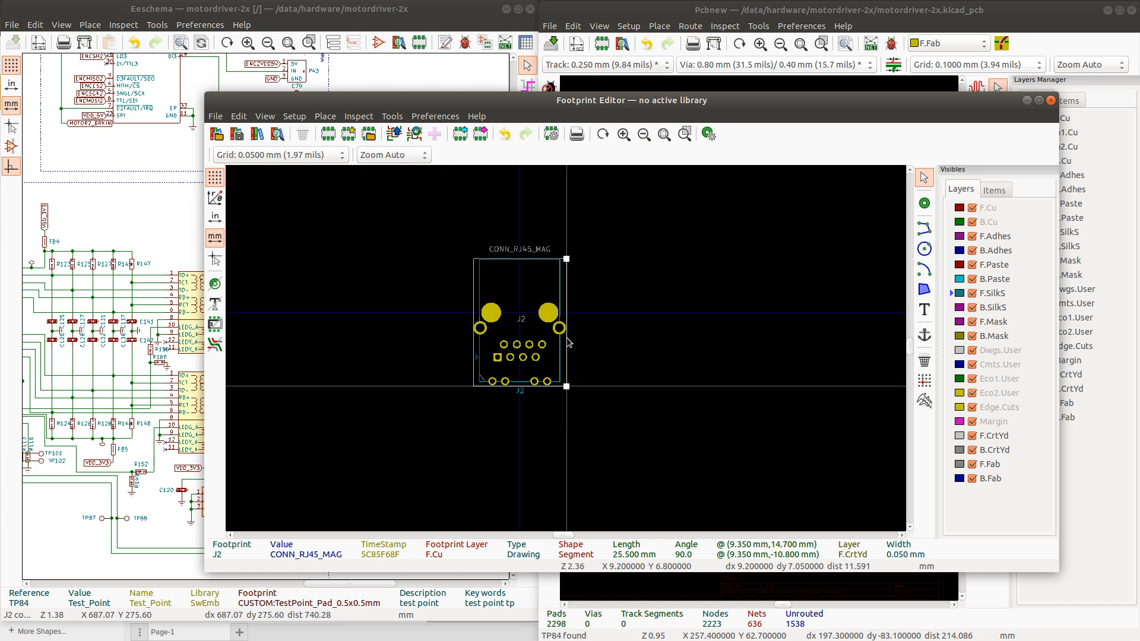
scroll(567, 352, up, 4)
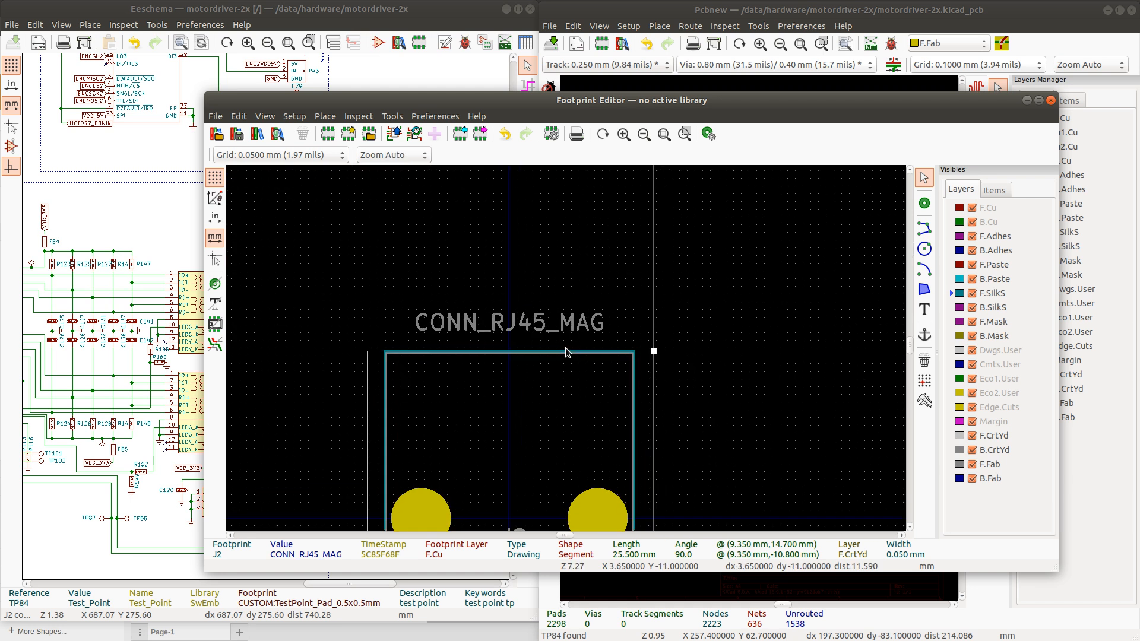
Change the value text above the J2 connector outline to RJ45
click(1051, 100)
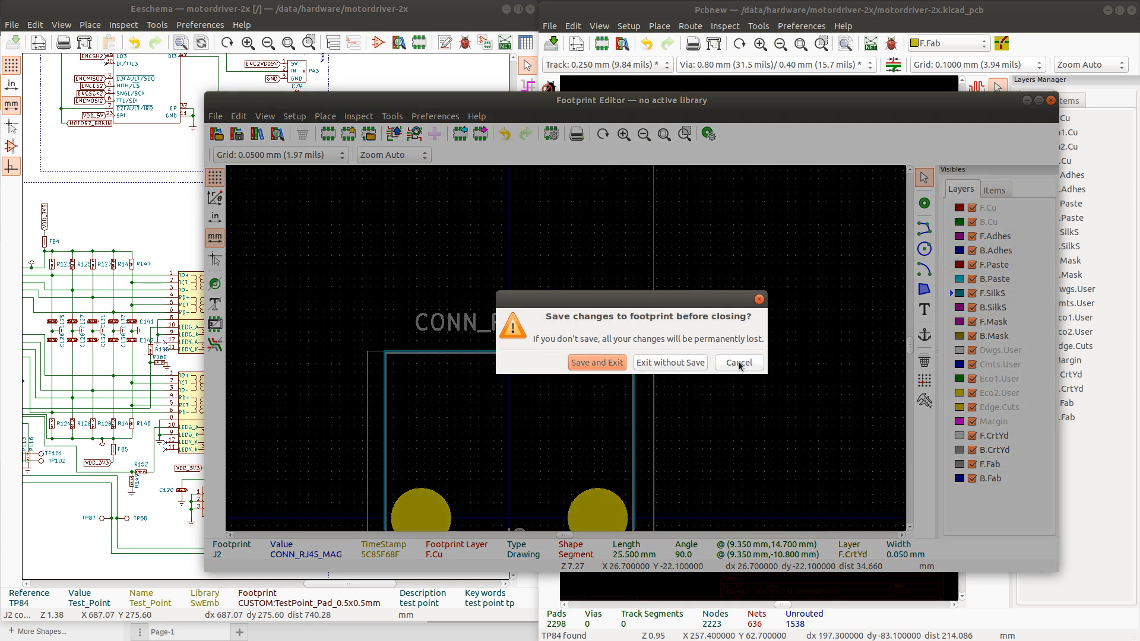
click(740, 363)
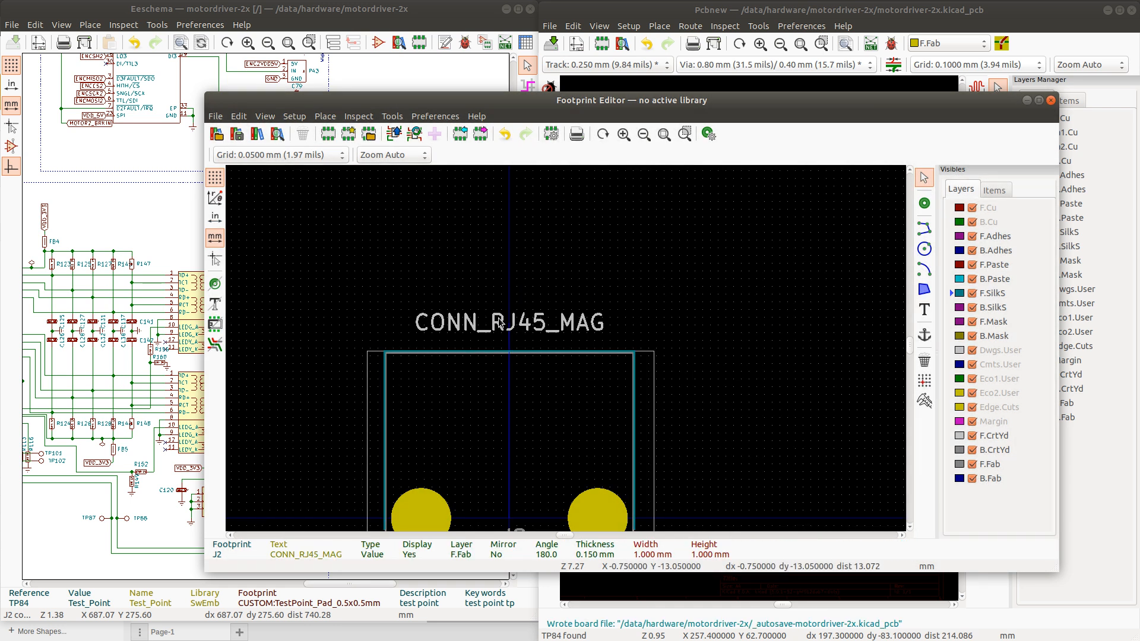
double_click(497, 325)
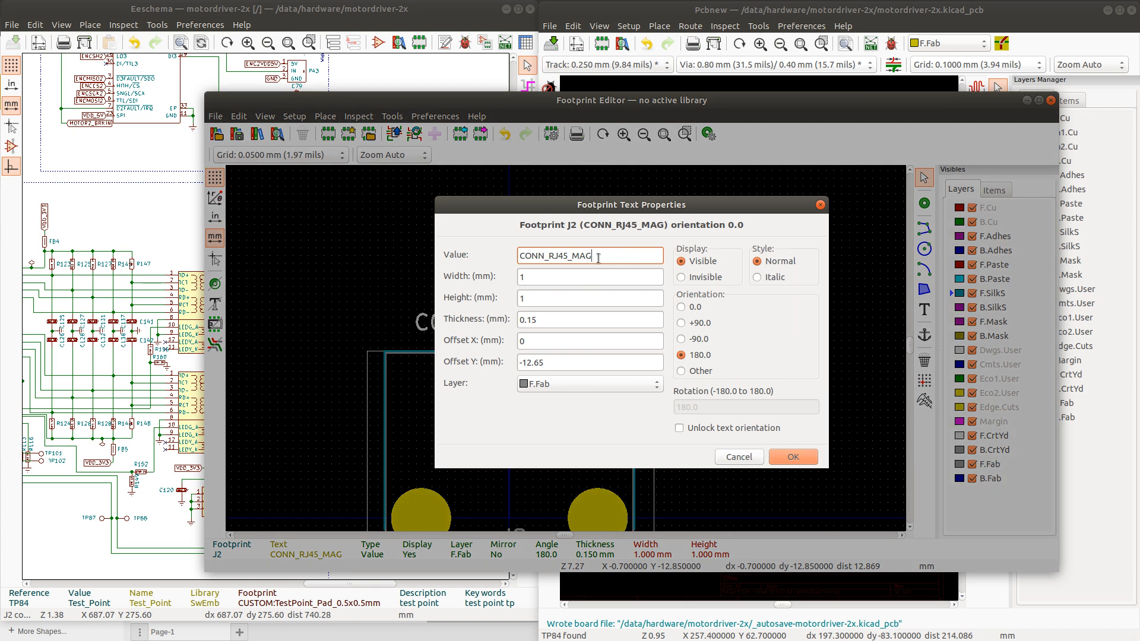
double_click(599, 258)
text(RJ45)
key(Return)
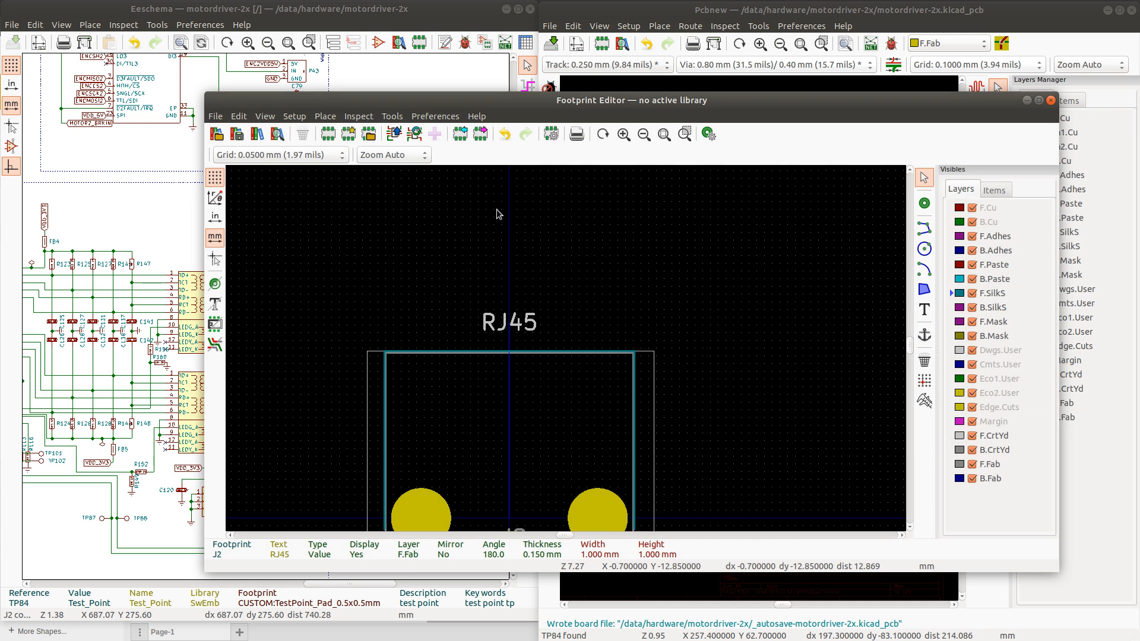
Move the RJ45 value text down inside the connector outline, centred between the top edge and the two large holes
drag(510, 321, 513, 401)
scroll(513, 401, down, 4)
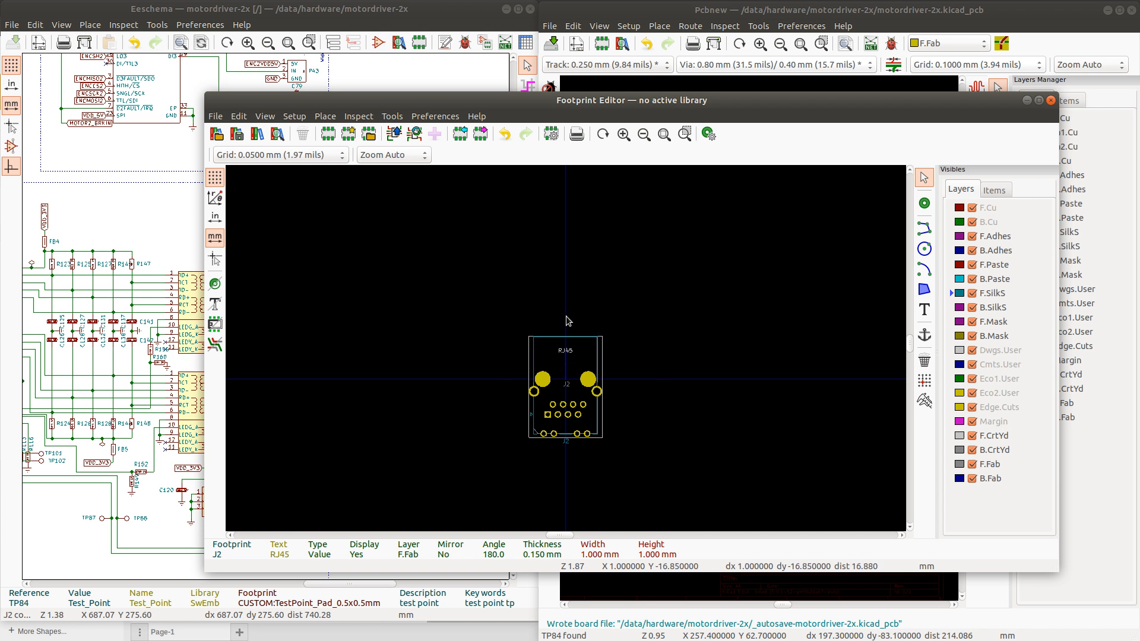
scroll(544, 433, up, 1)
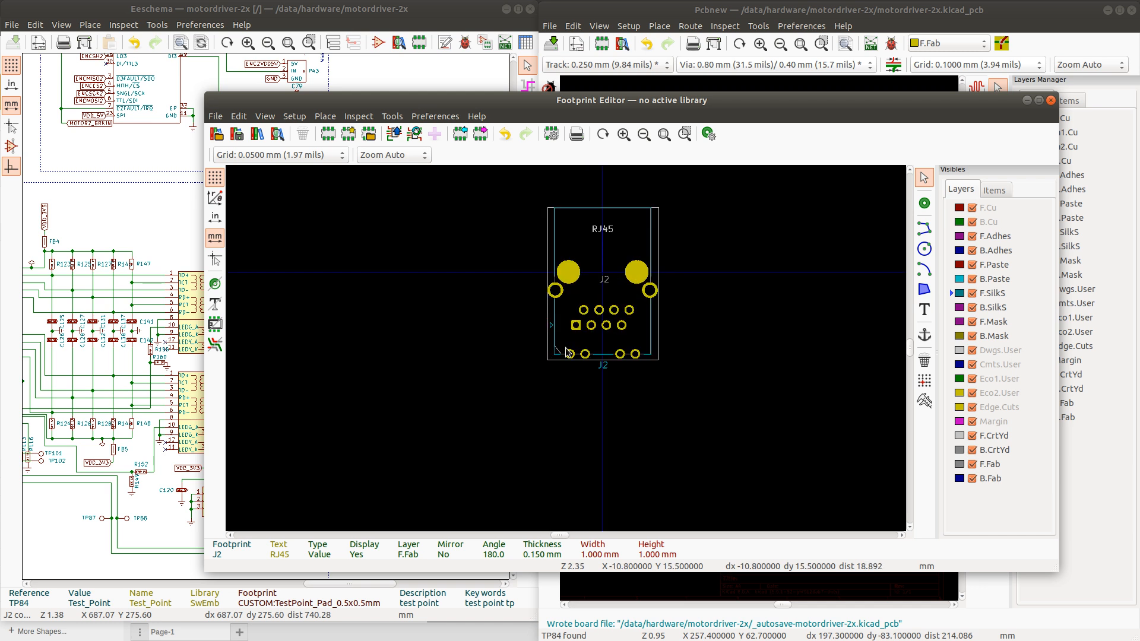
scroll(566, 351, up, 6)
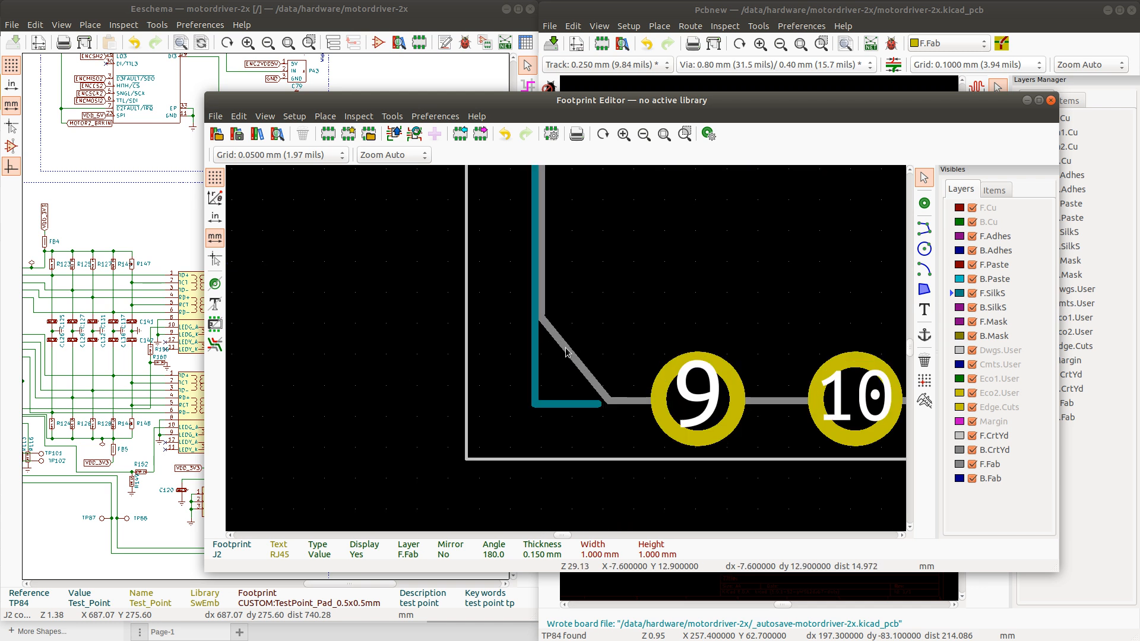
scroll(566, 351, down, 5)
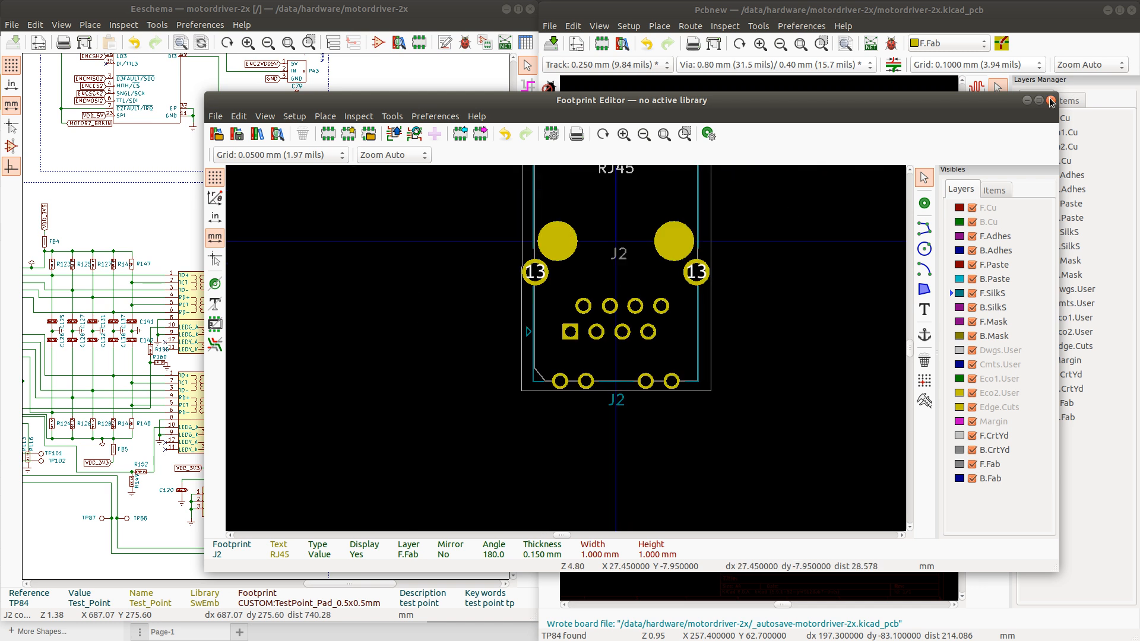
Save the footprint as RJ45_Tranformer in the CUSTOM library and close the Footprint Editor
click(1051, 99)
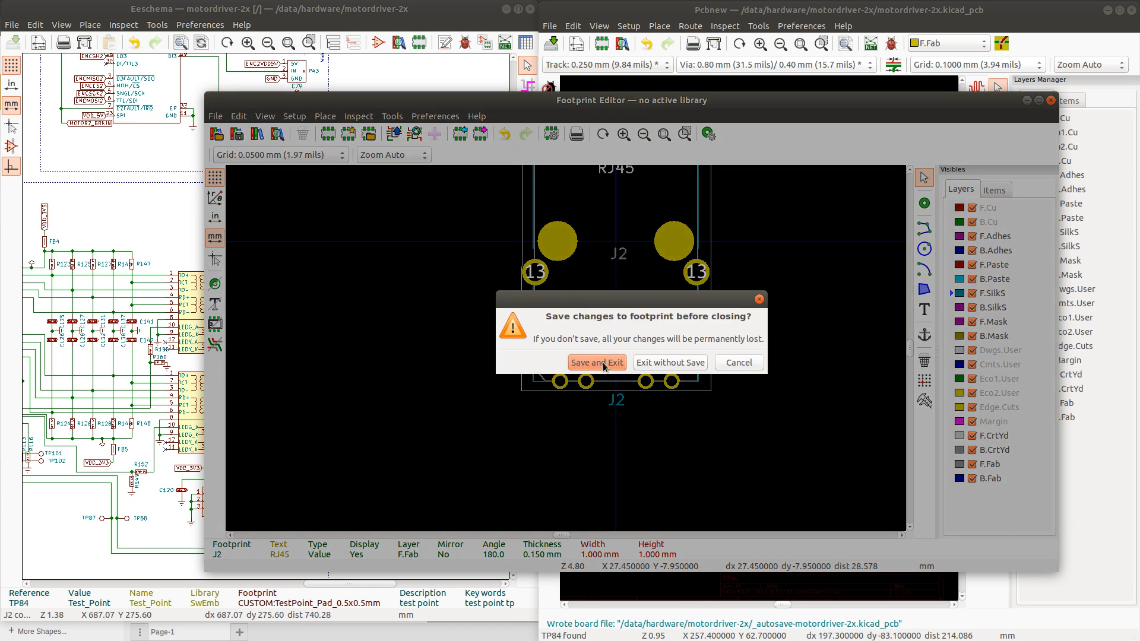
click(597, 362)
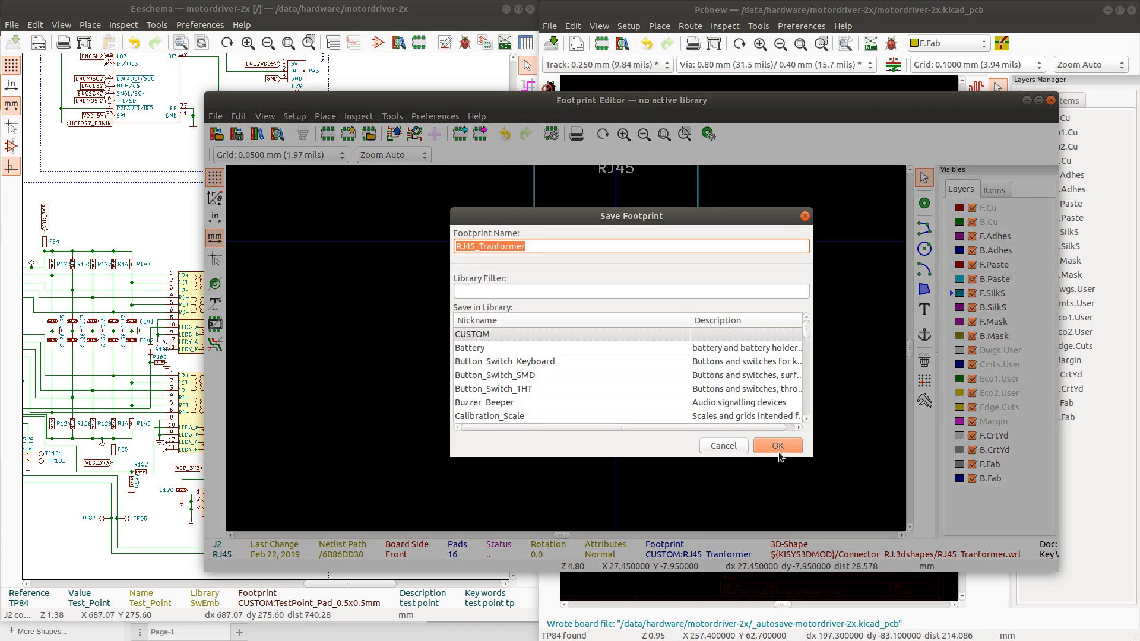
click(776, 447)
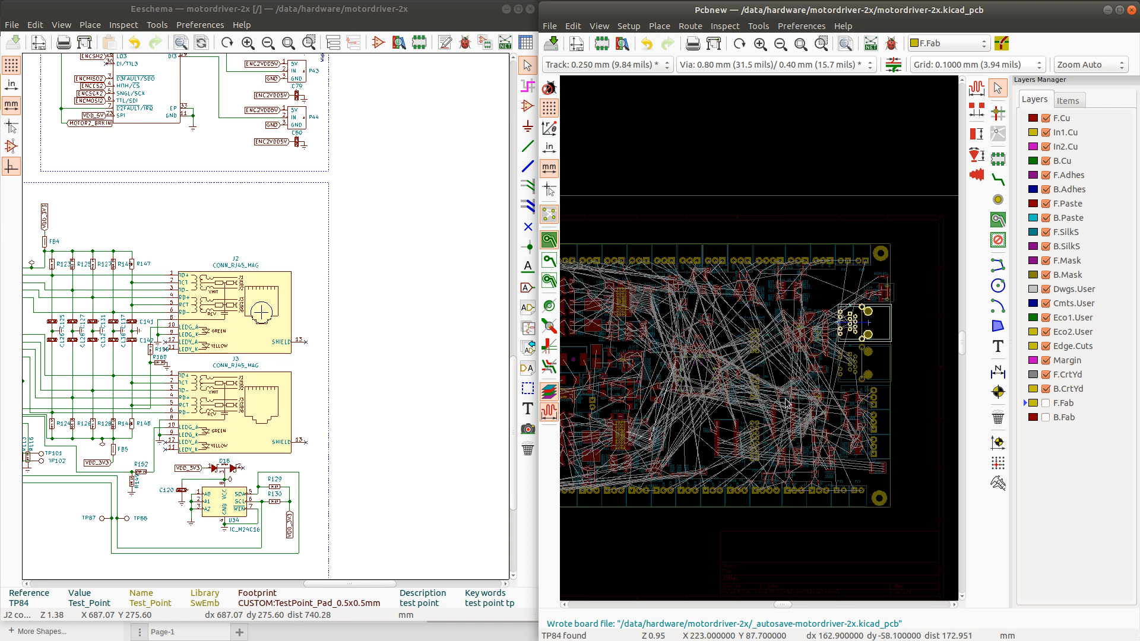
Update all board footprints with the identifier CUSTOM:RJ45_Tranformer from the library
right_click(873, 324)
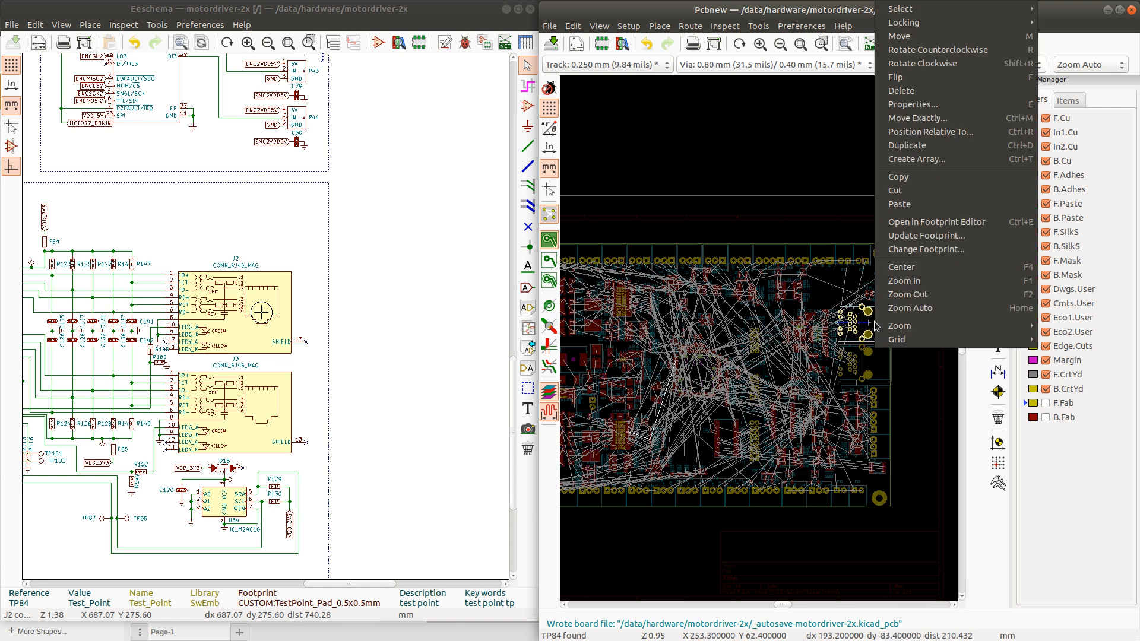
click(925, 236)
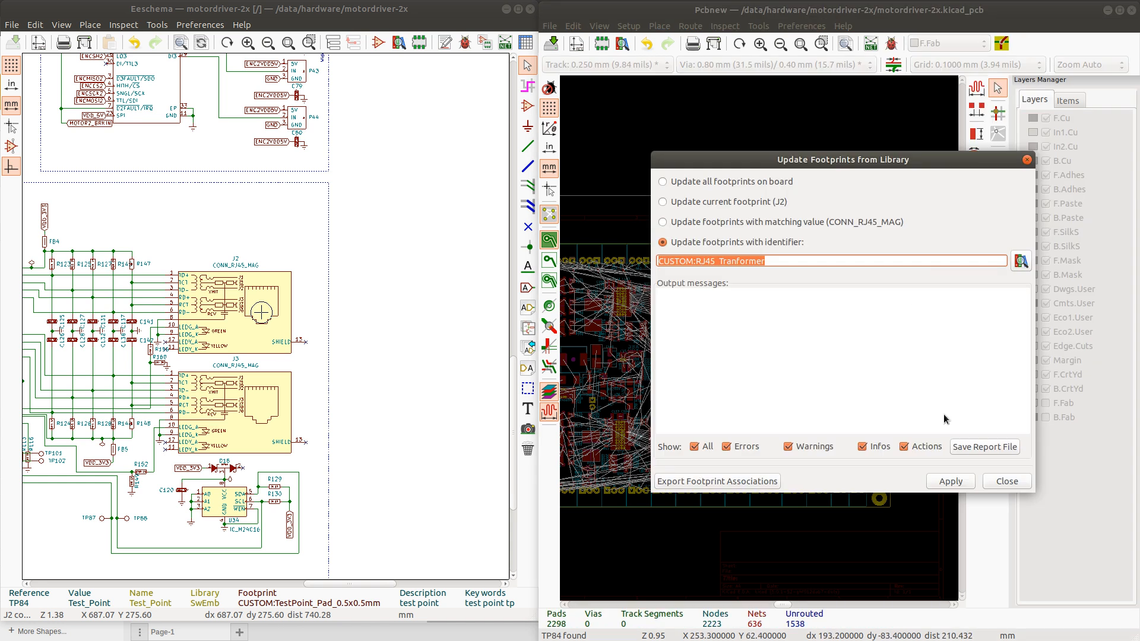
click(951, 482)
click(1008, 481)
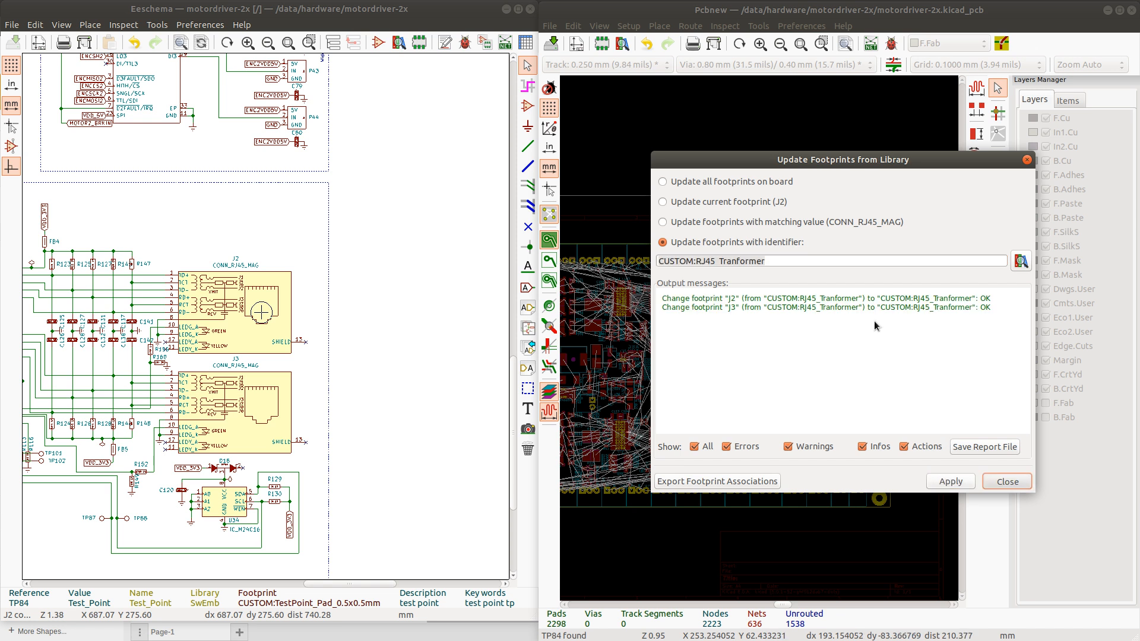
Inspect the part placement around the RJ45 connectors, along the upper connector row and beside the TP80 test point
scroll(856, 332, up, 4)
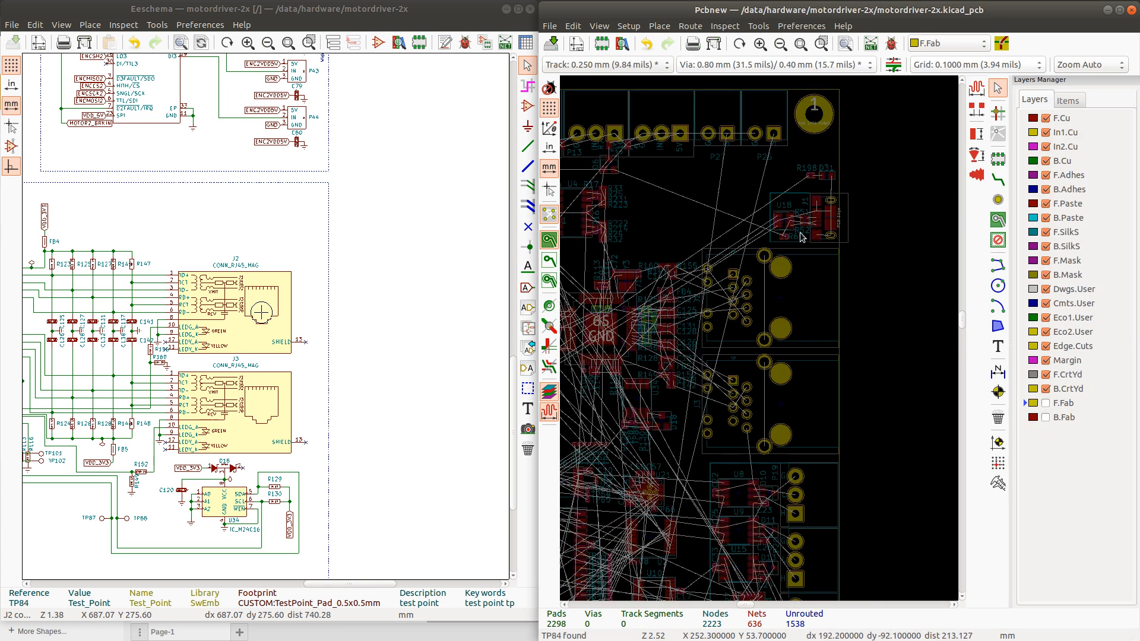
scroll(761, 342, down, 2)
scroll(762, 343, down, 2)
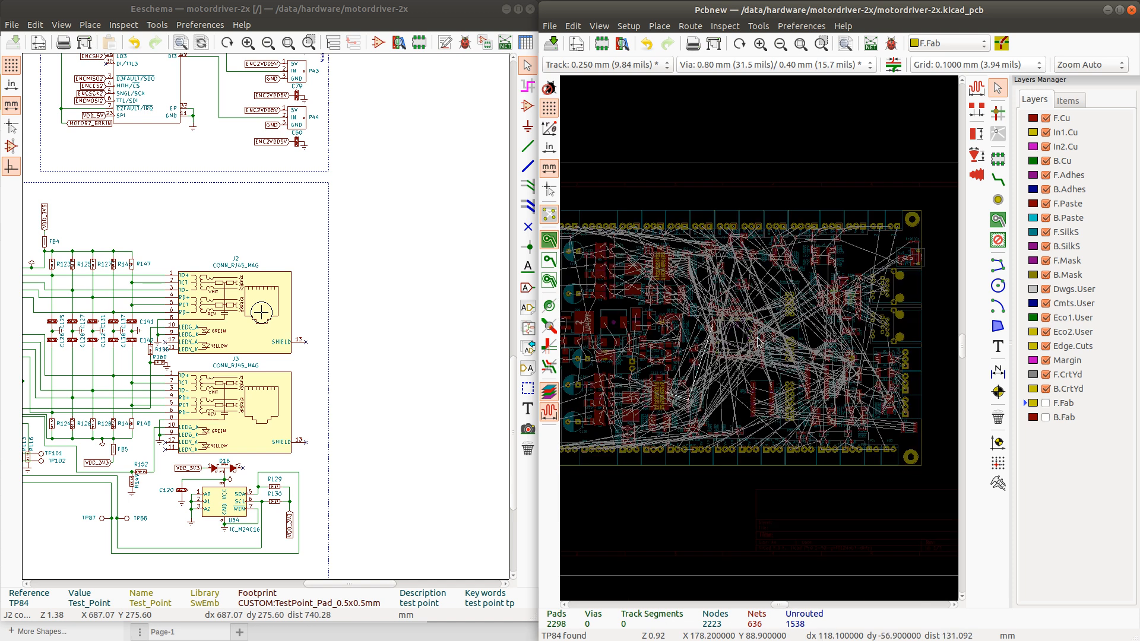
scroll(725, 362, up, 2)
scroll(745, 309, up, 2)
scroll(750, 285, down, 2)
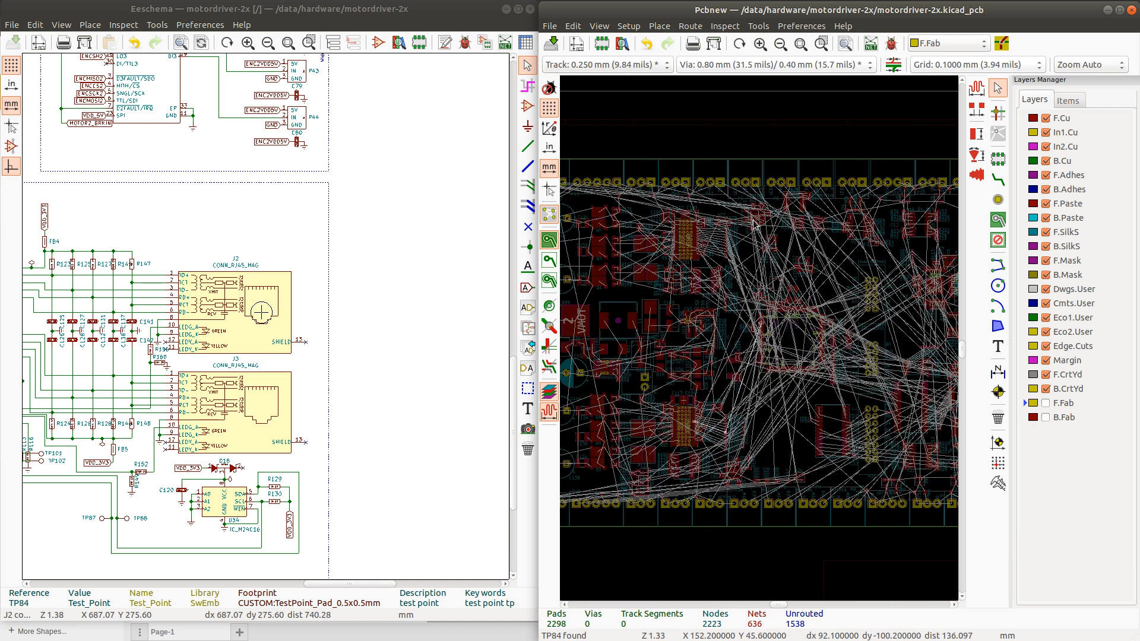
scroll(757, 212, up, 5)
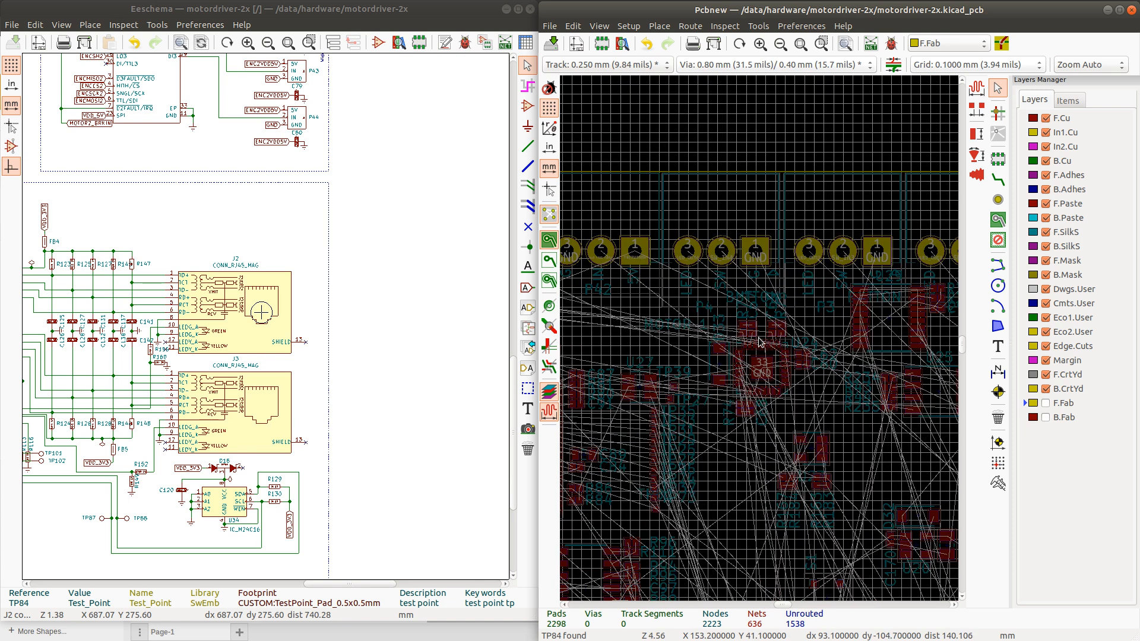
scroll(760, 342, down, 3)
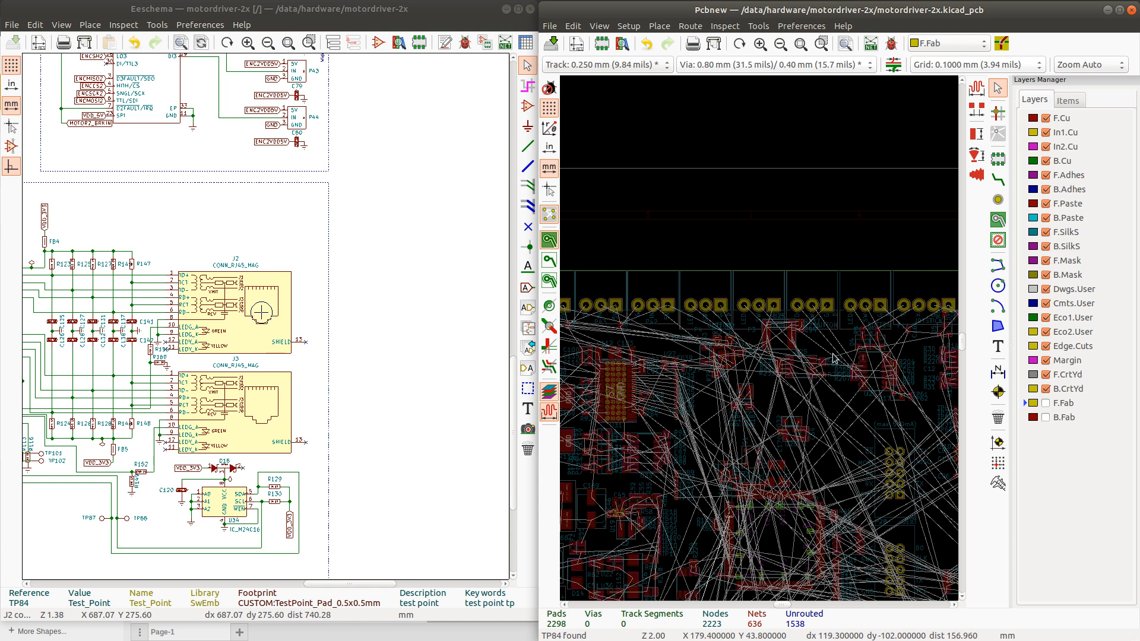
scroll(831, 359, down, 2)
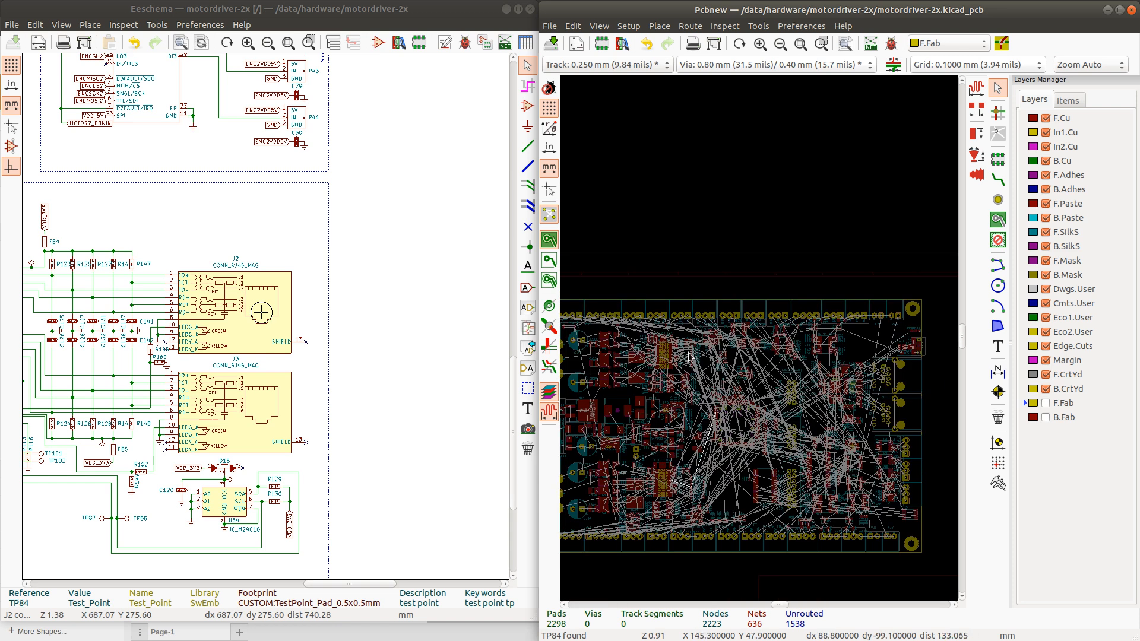
scroll(710, 512, up, 6)
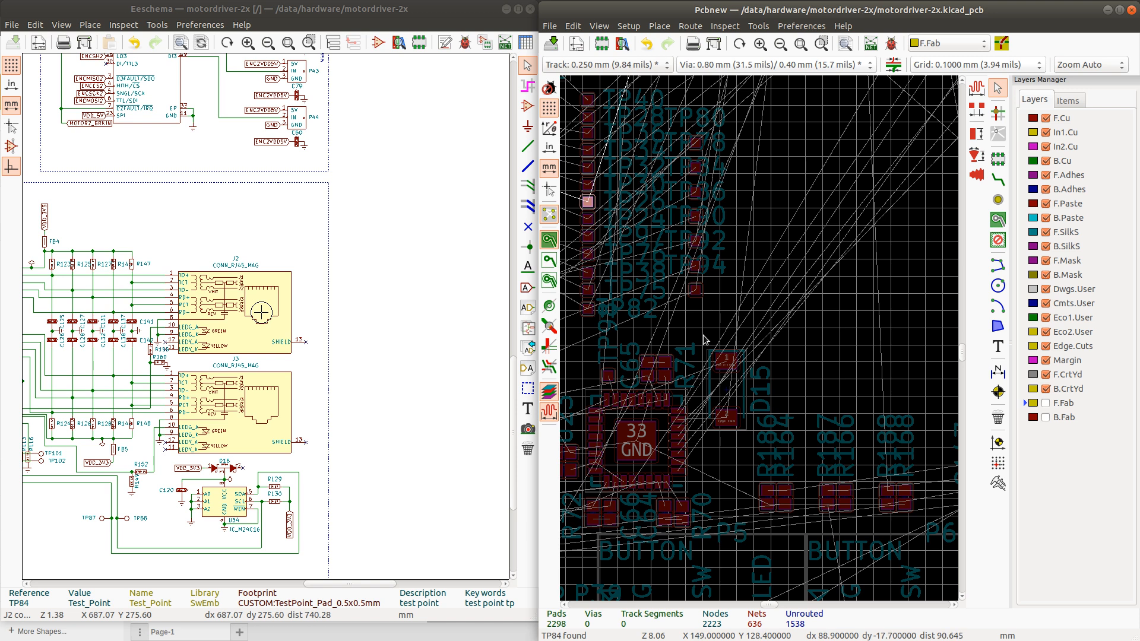
click(710, 128)
Hide the ratsnest lines on the board
scroll(747, 275, down, 4)
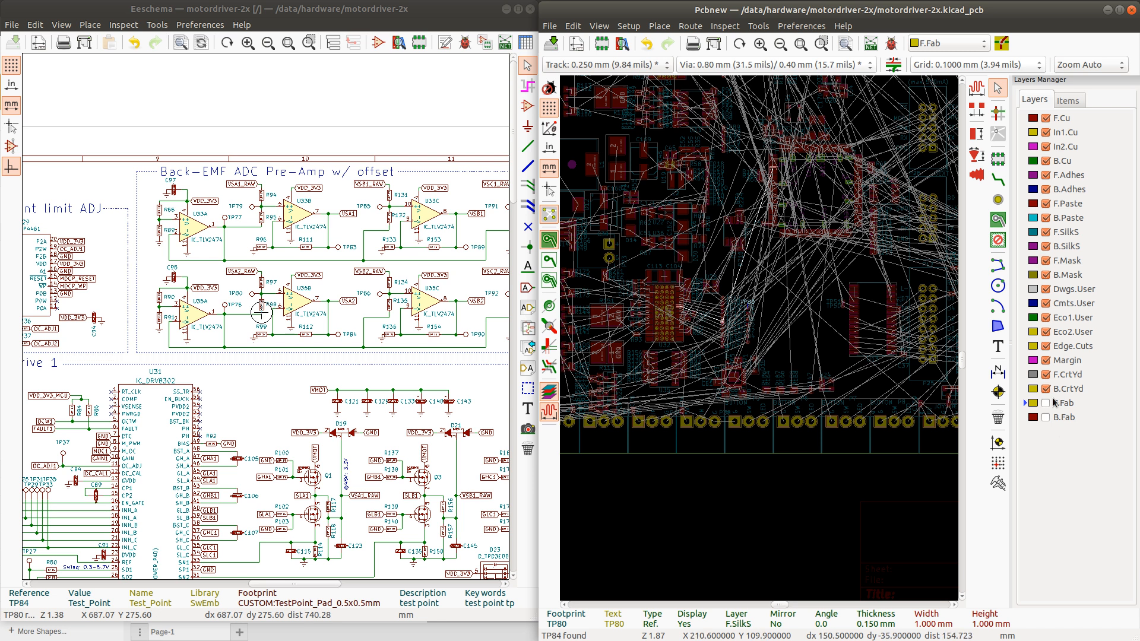
click(1066, 100)
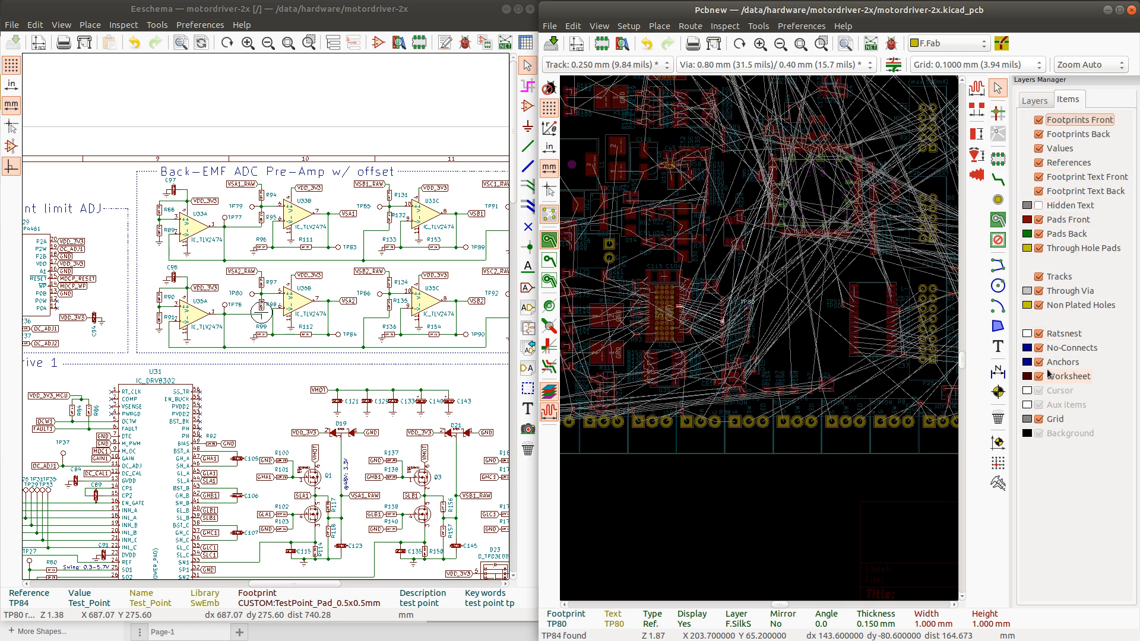
click(1039, 334)
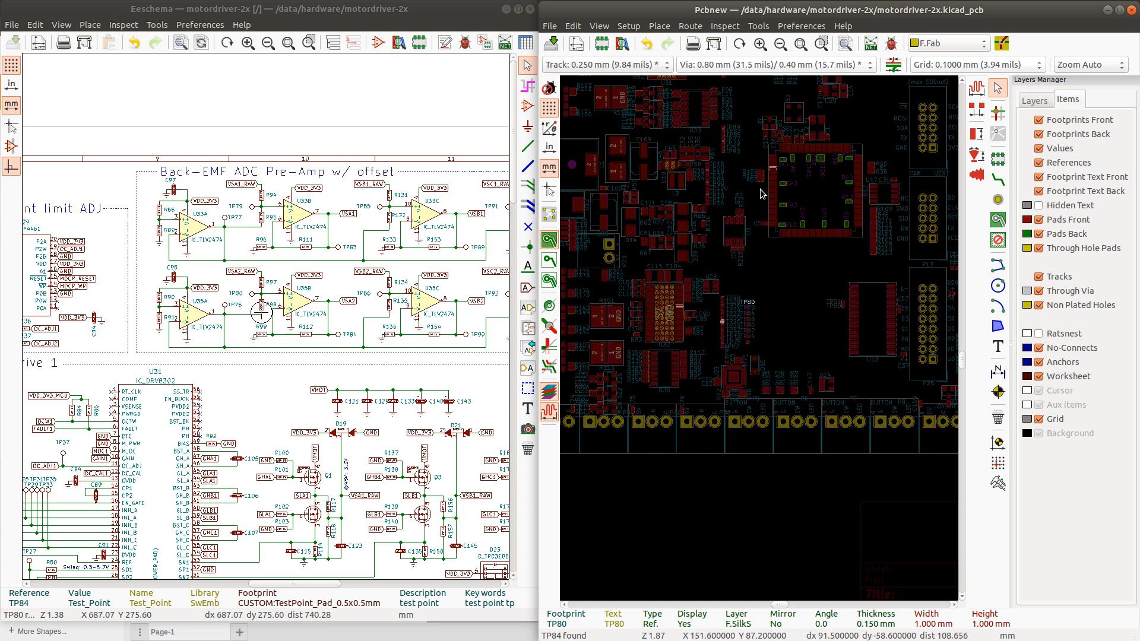
Examine the overall component placement around the central processor, the two motor driver sections and the test point columns
scroll(763, 194, up, 3)
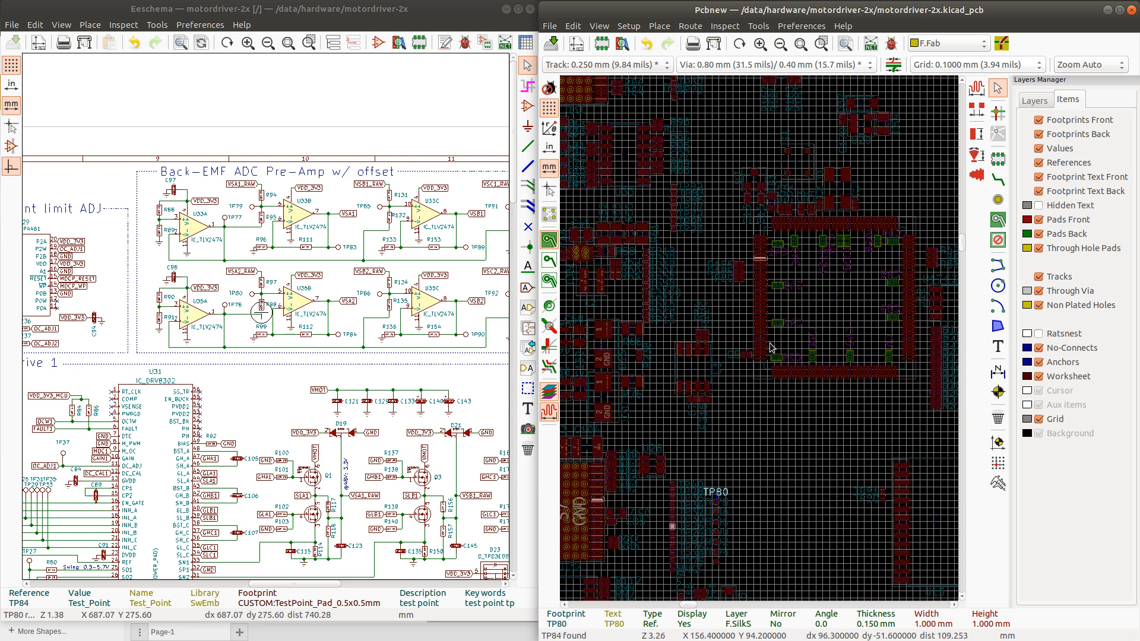
scroll(771, 347, down, 8)
scroll(760, 341, up, 9)
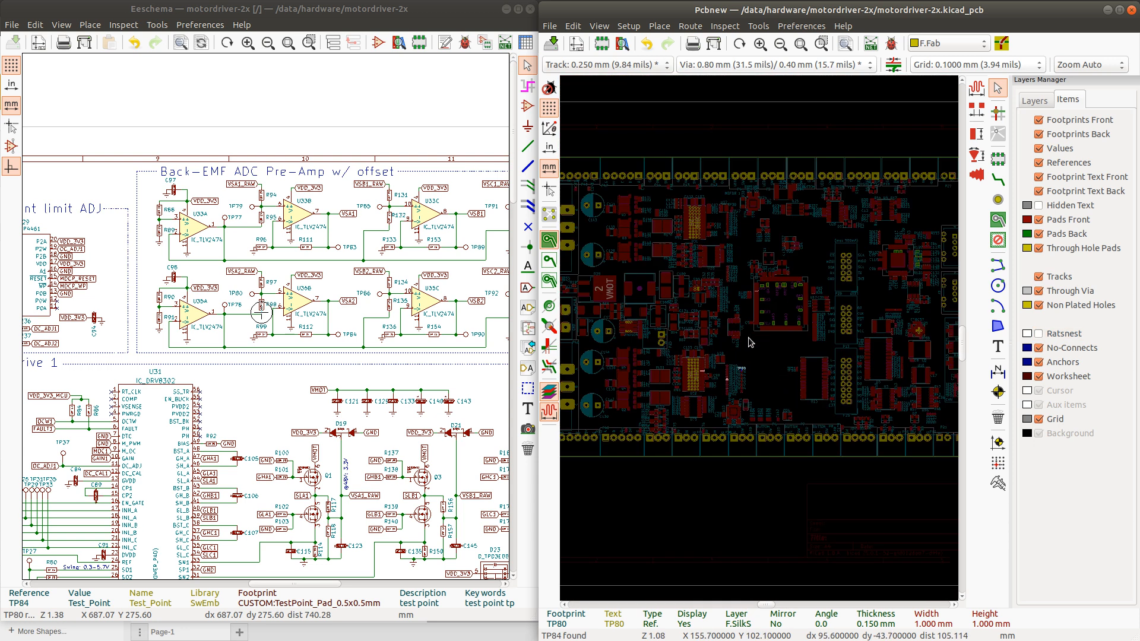
scroll(771, 340, down, 1)
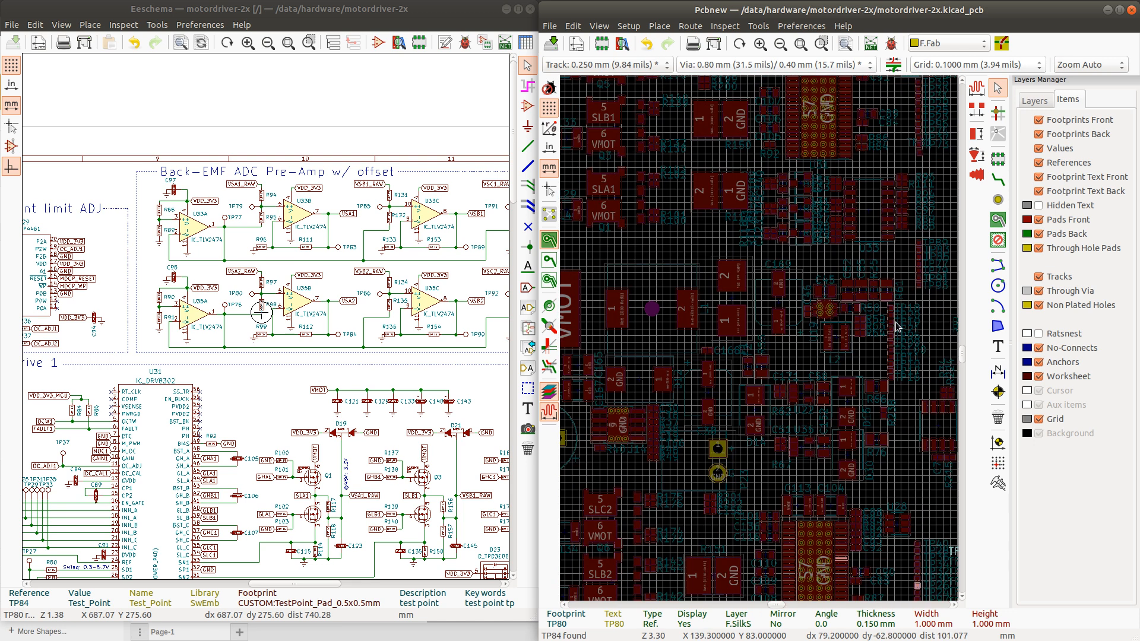
scroll(898, 327, down, 1)
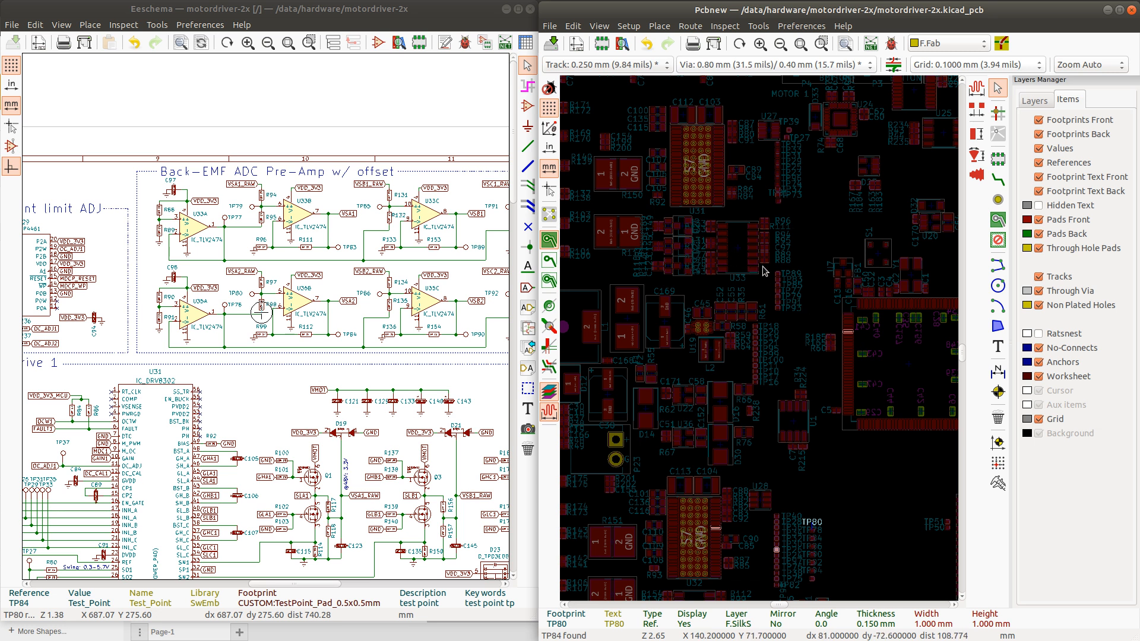
scroll(759, 306, down, 5)
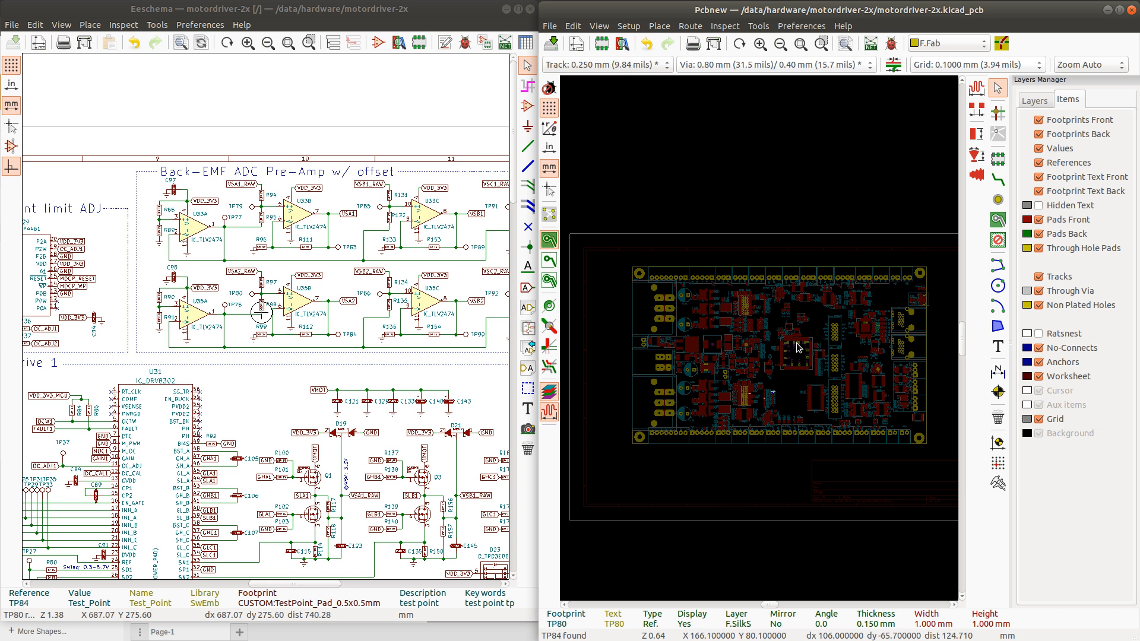
scroll(762, 343, up, 4)
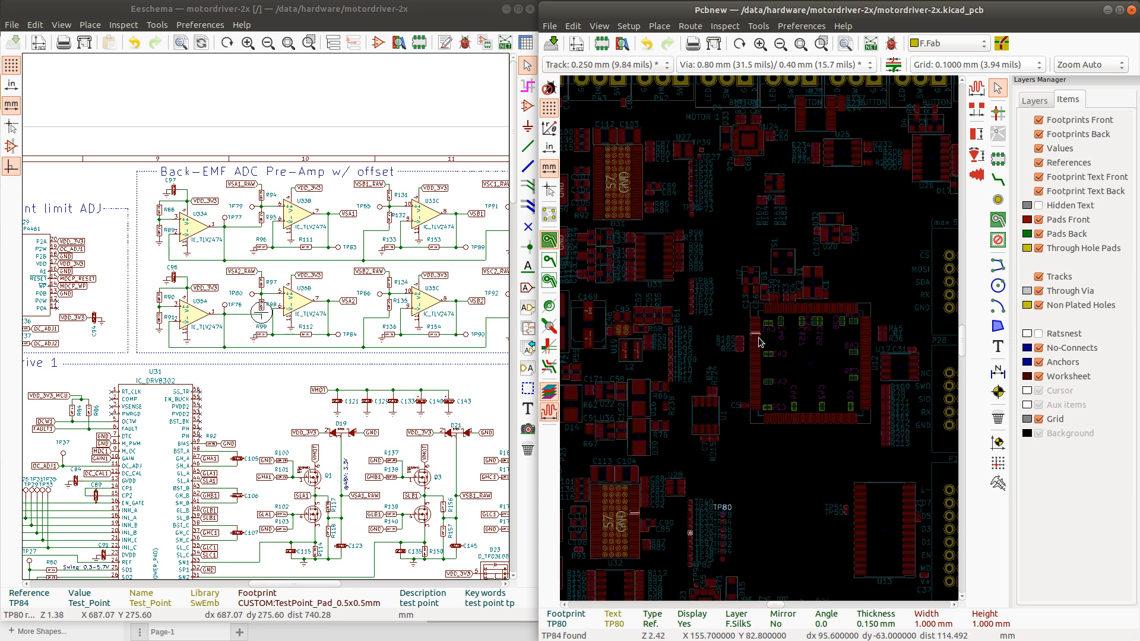